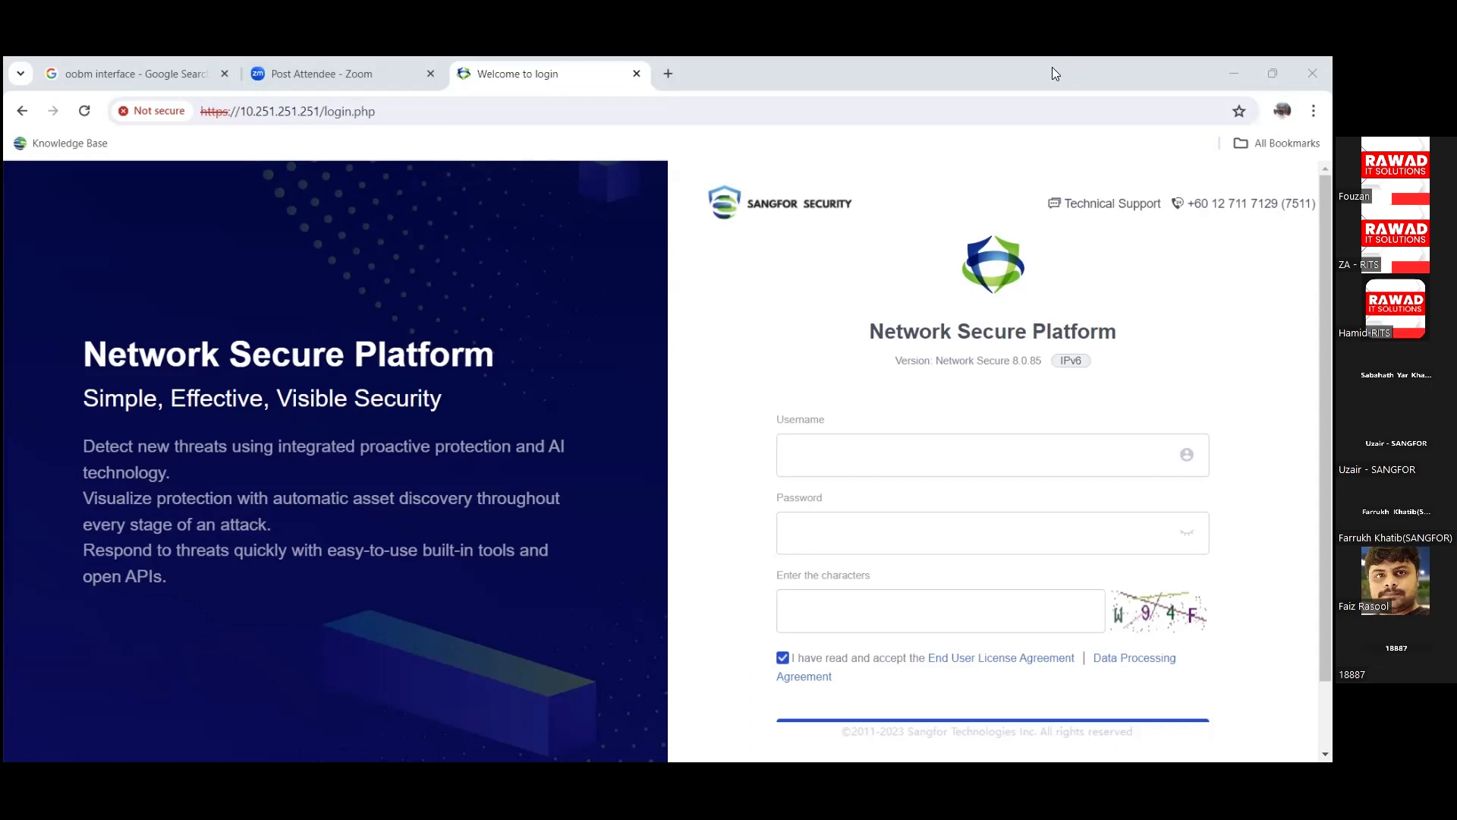
Step: Log in to the web console as admin with the account password and the on-screen verification characters
{"action": "left_click", "coordinate": [414, 112]}
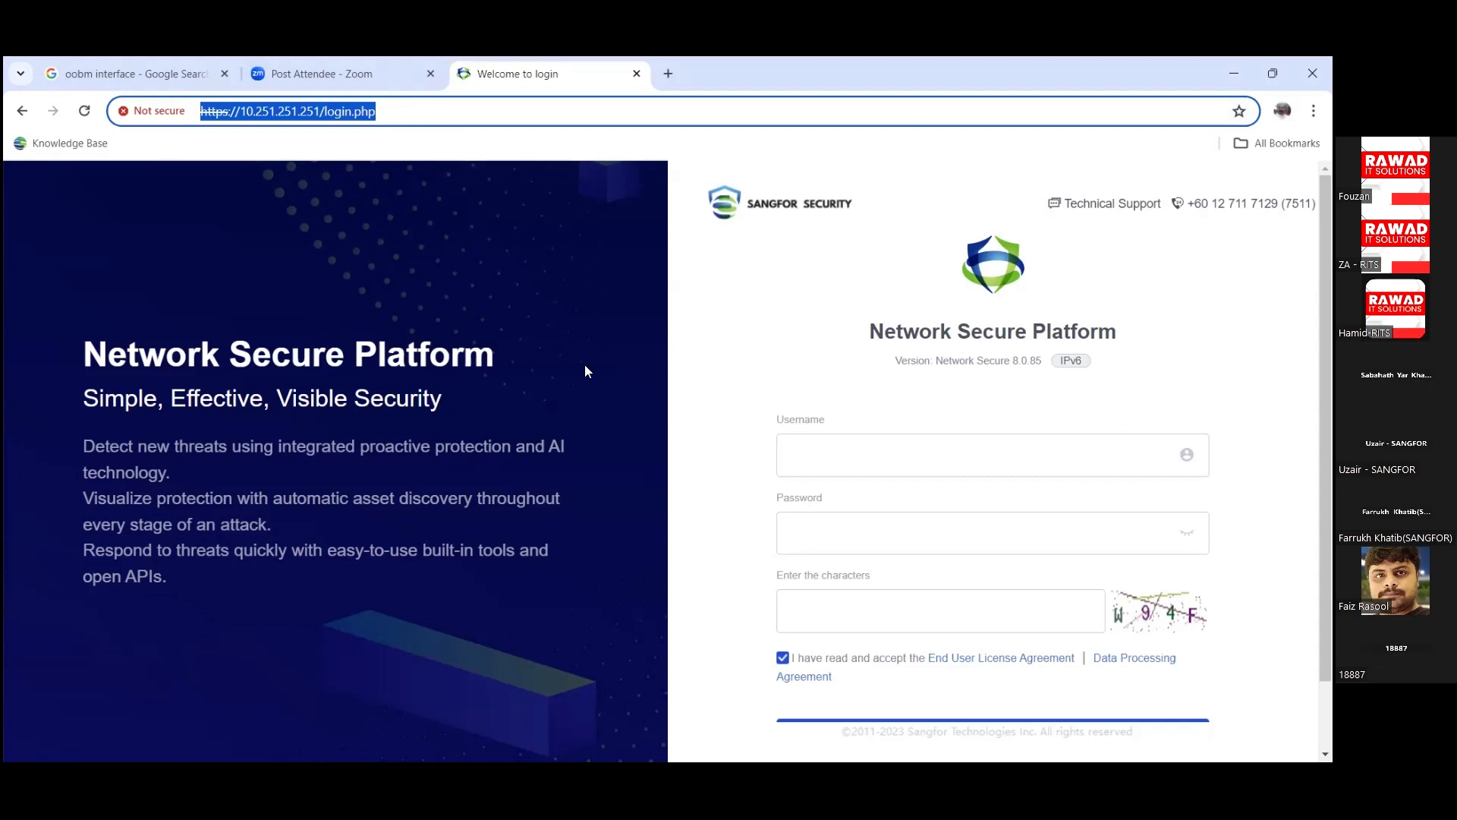
{"action": "left_click", "coordinate": [904, 465]}
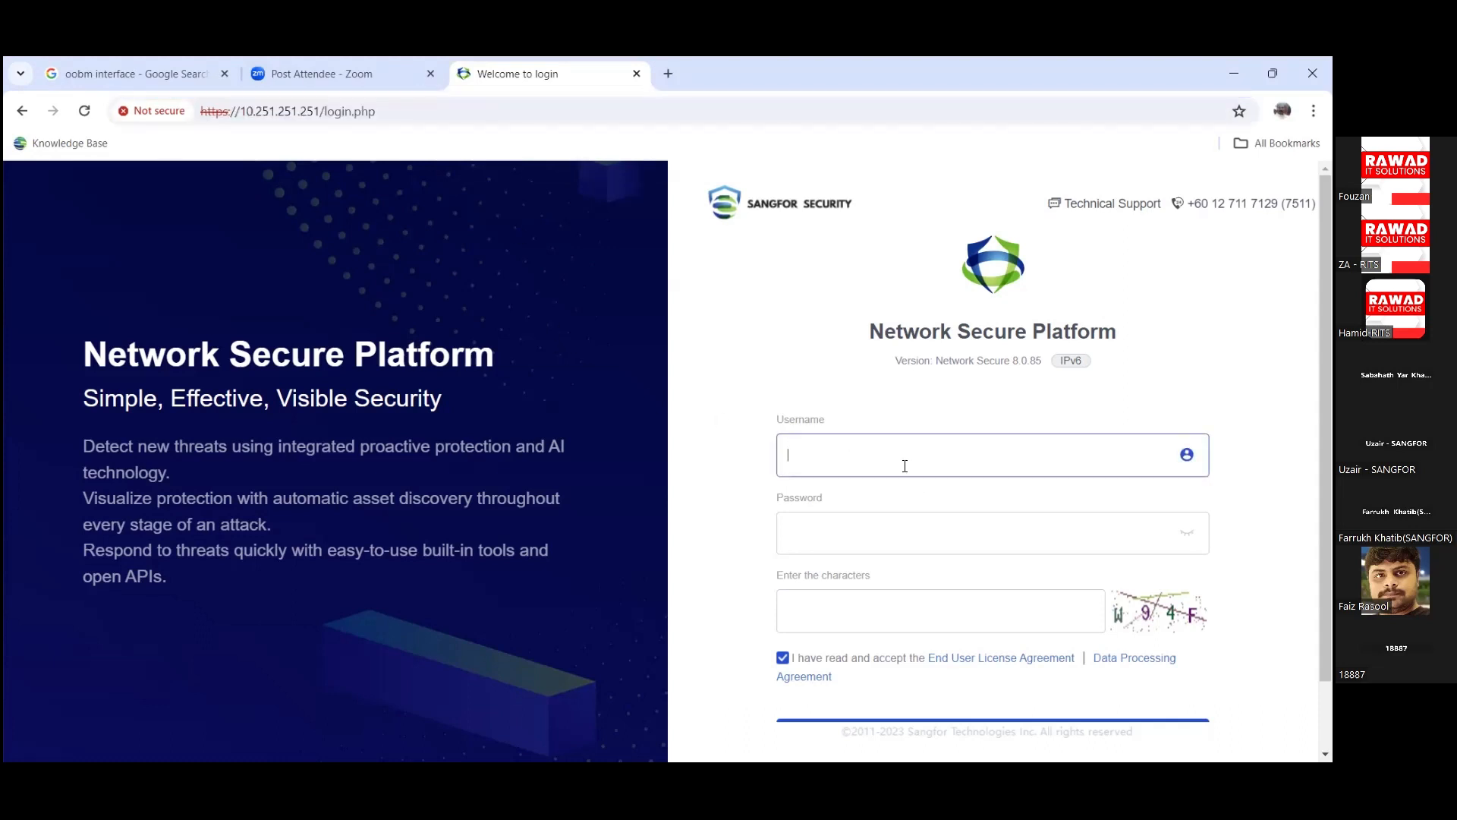
{"action": "type", "text": "admin"}
{"action": "key", "text": "Tab"}
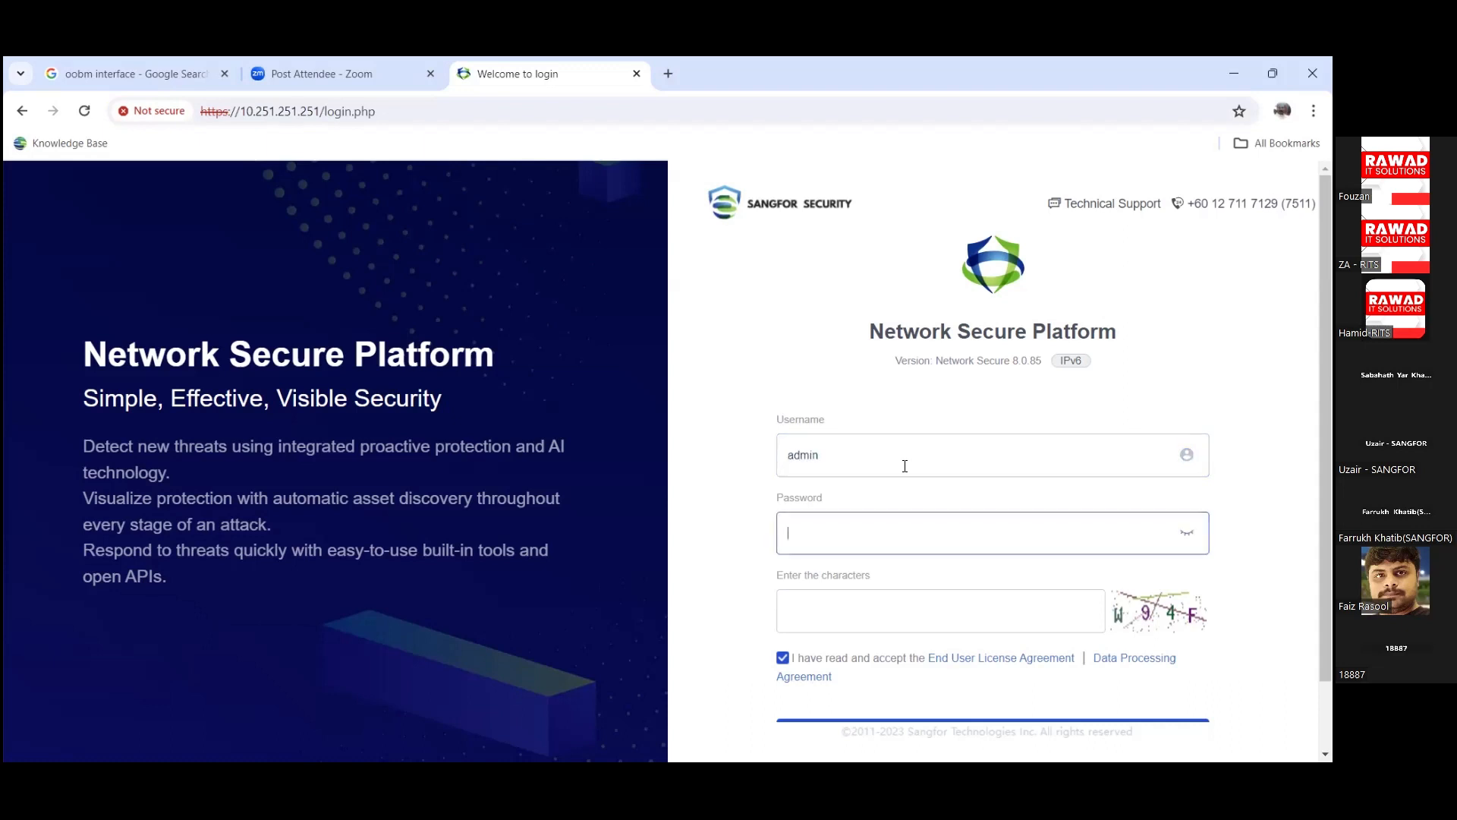
{"action": "type", "text": "•••••••••"}
{"action": "key", "text": "Tab"}
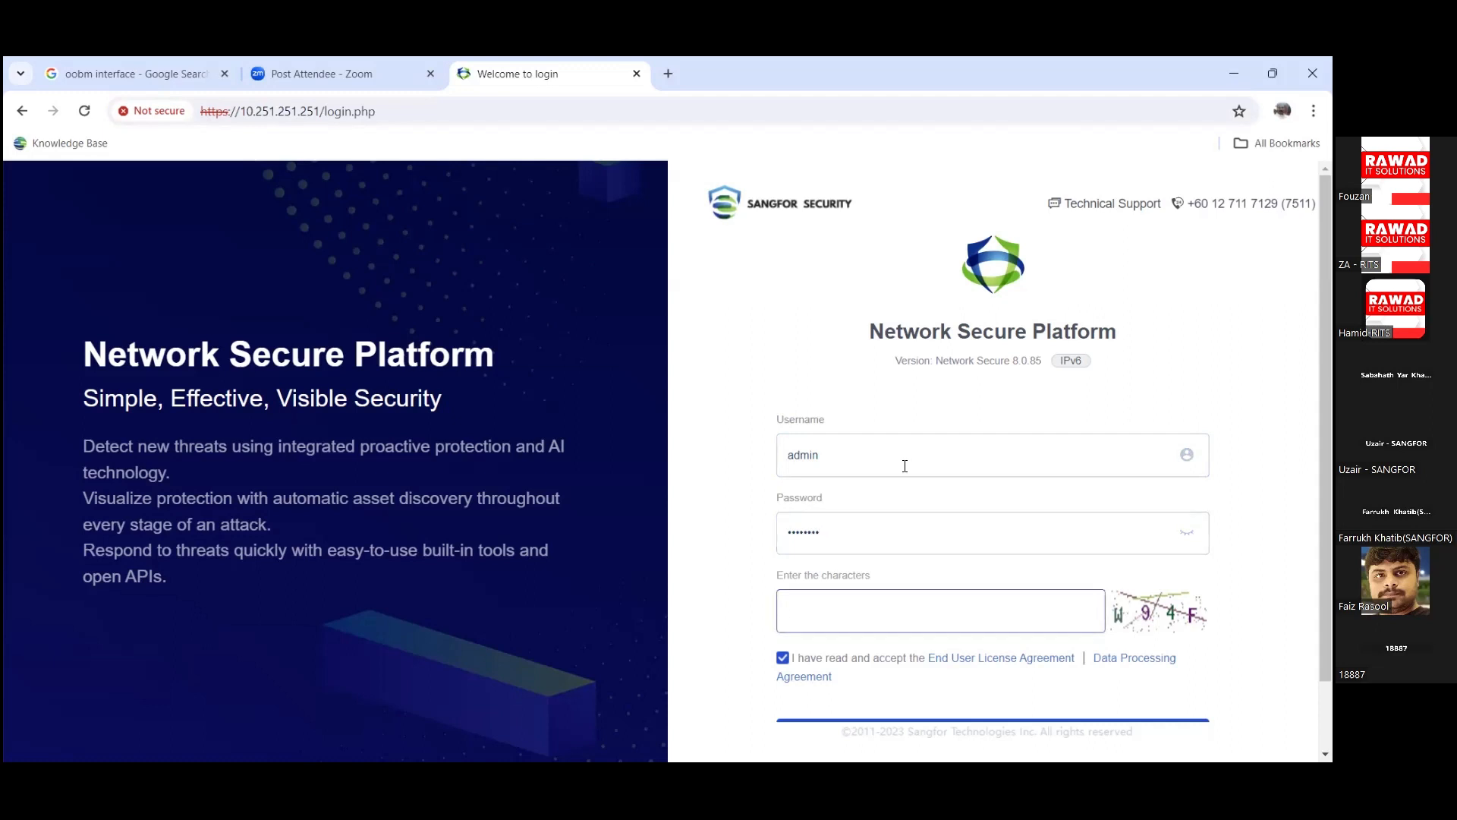
{"action": "type", "text": "W94F"}
{"action": "key", "text": "Return"}
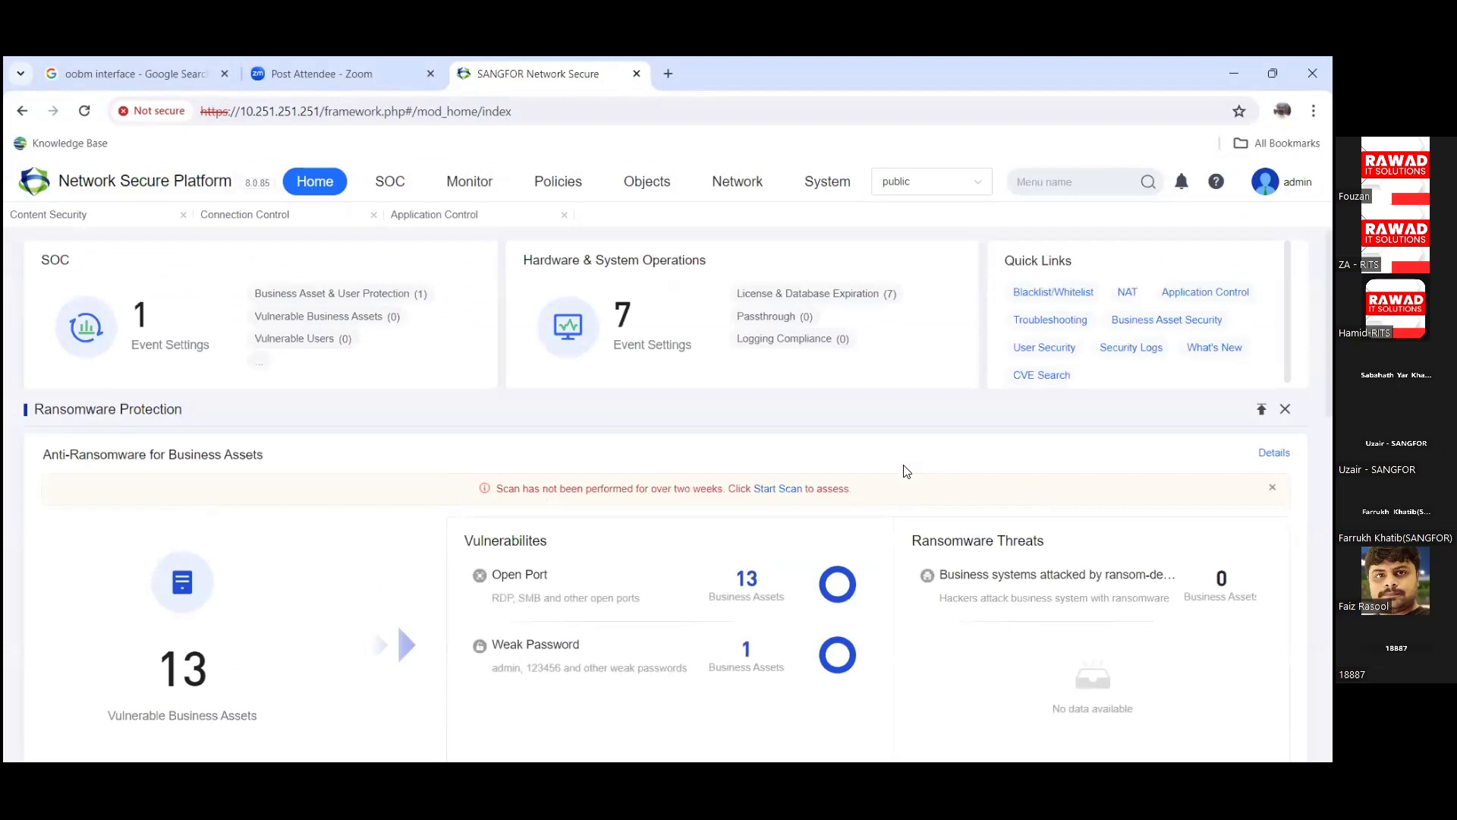
Step: Close the Content Security, Connection Control and Application Control shortcut tabs
{"action": "left_click", "coordinate": [183, 215]}
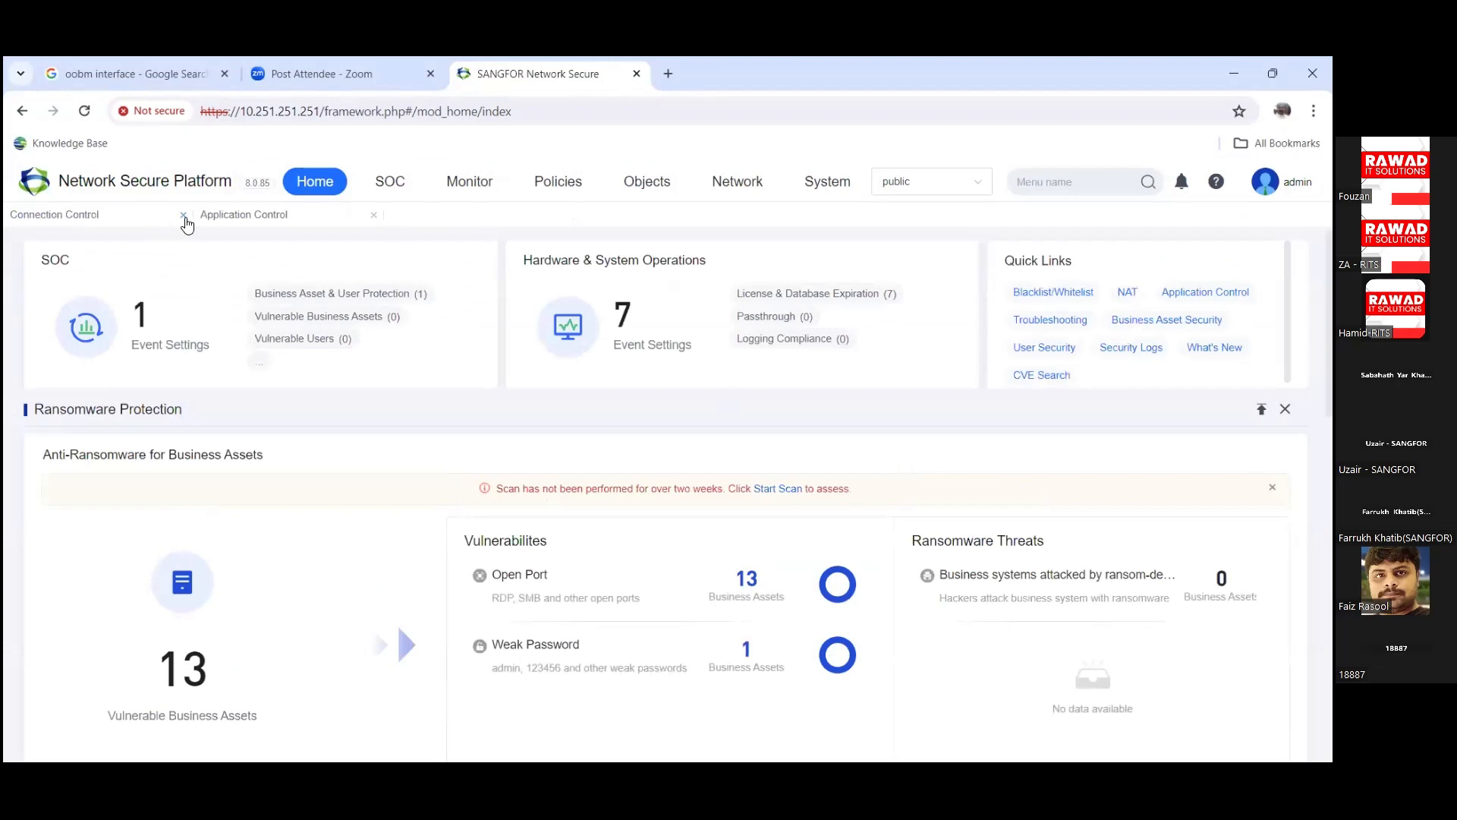
{"action": "left_click", "coordinate": [183, 217]}
{"action": "left_click", "coordinate": [184, 217]}
{"action": "mouse_move", "coordinate": [740, 373]}
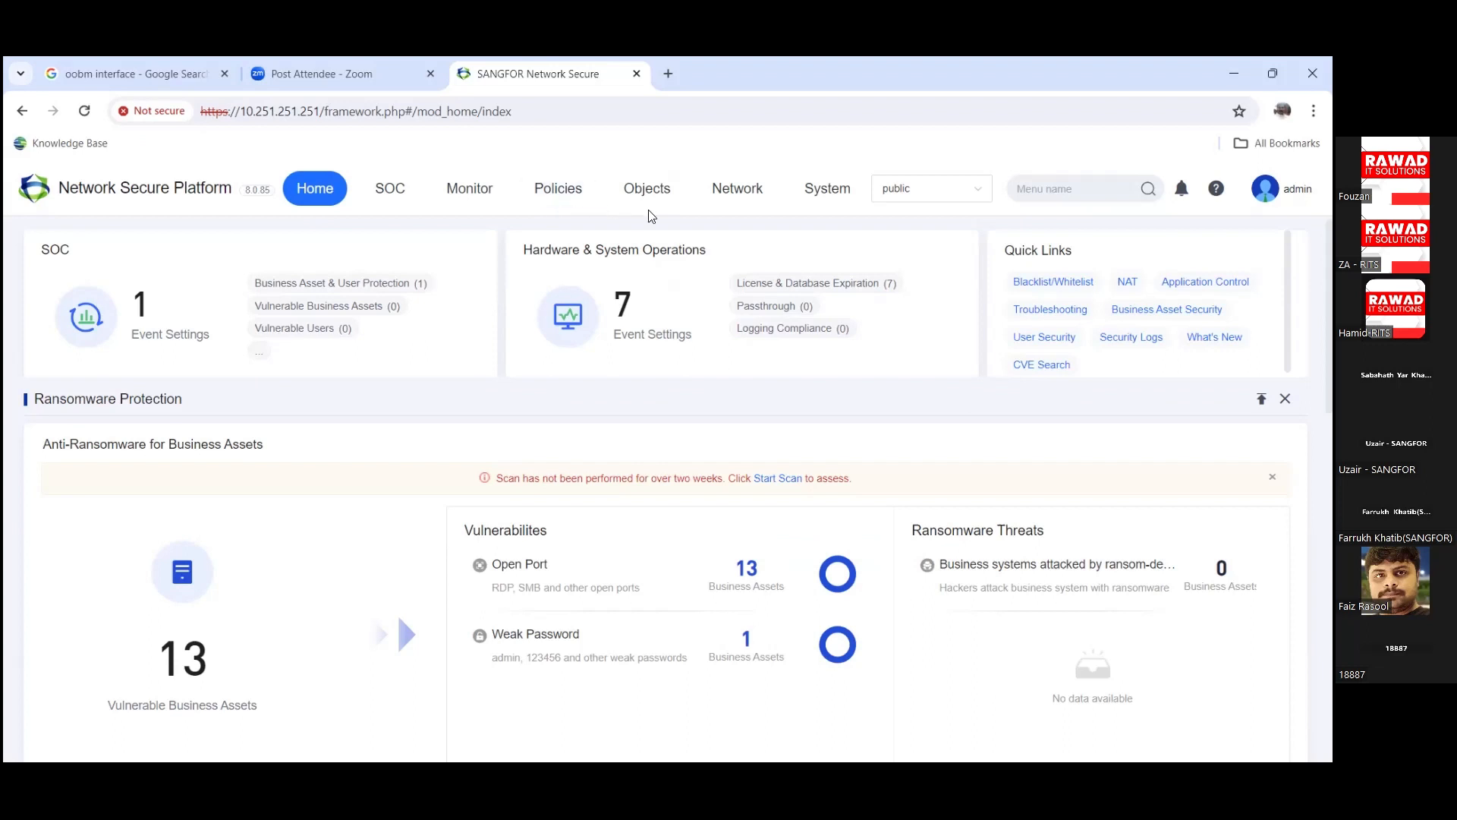
Step: Open the Network section's physical interfaces list and select eth8
{"action": "left_click", "coordinate": [738, 190]}
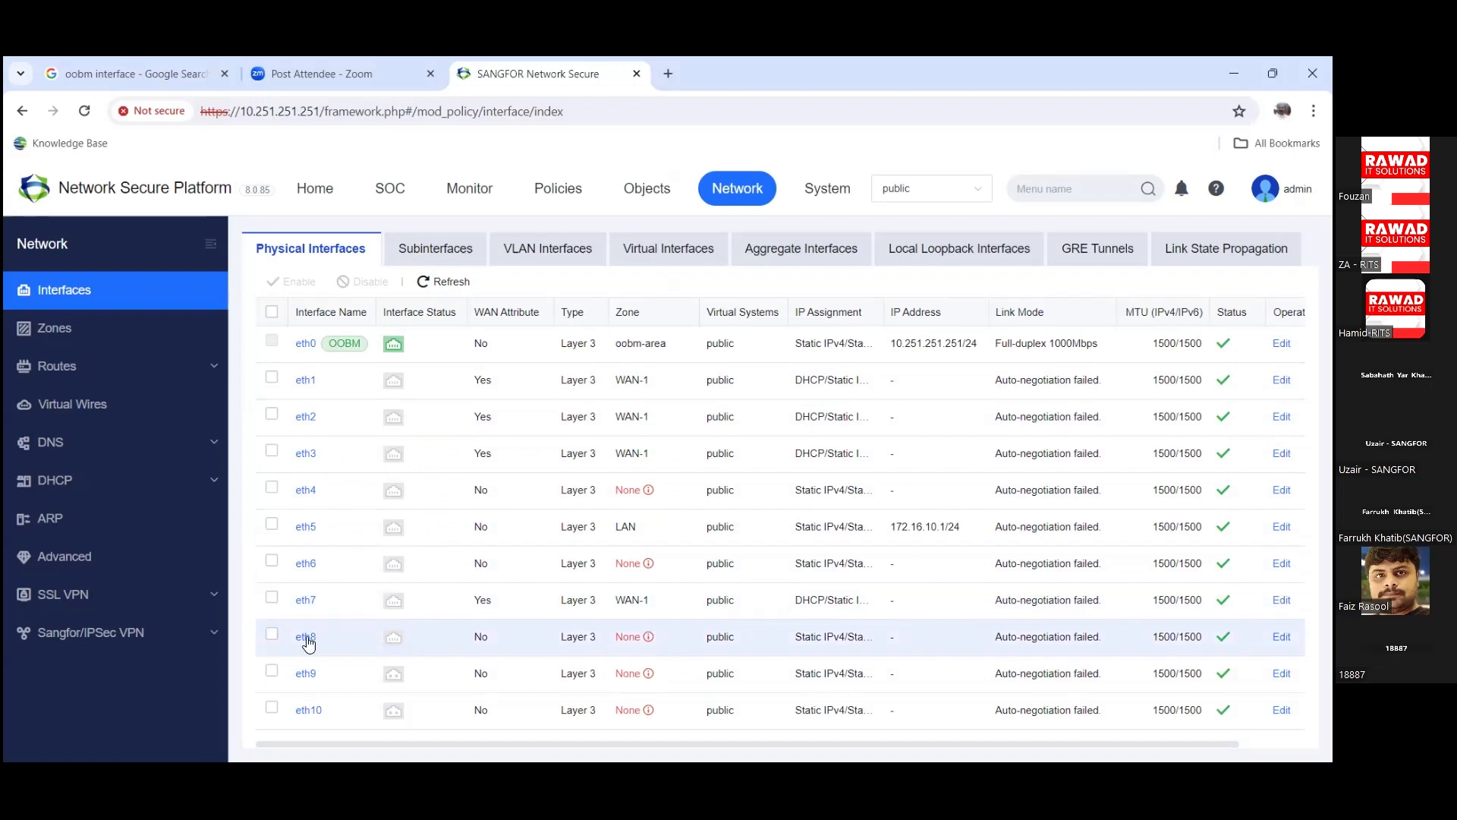
{"action": "left_click", "coordinate": [332, 643]}
Step: Open eth8's Edit Physical Interface dialog and keep its type as Layer 3
{"action": "left_click", "coordinate": [307, 637]}
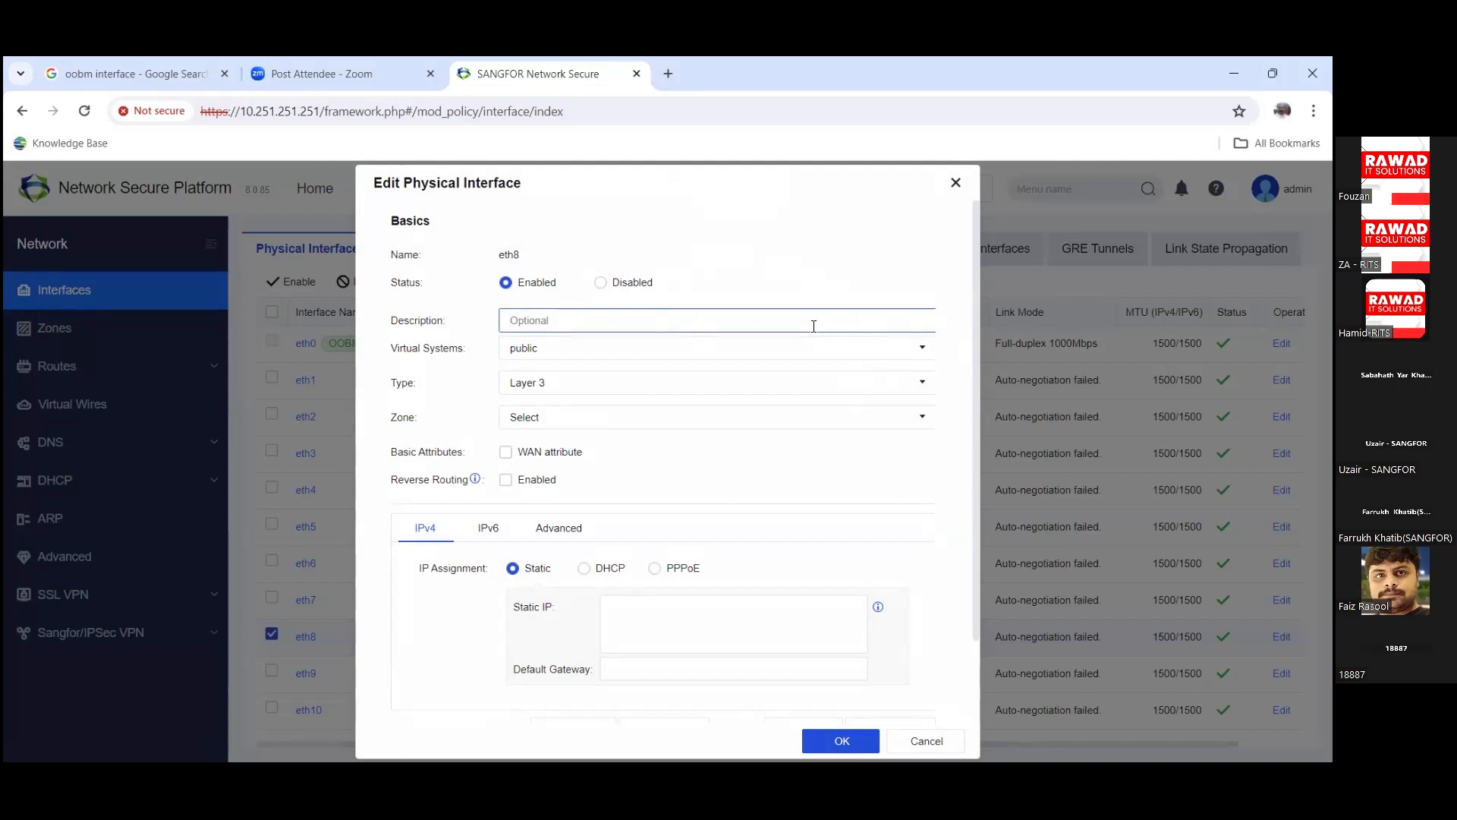
{"action": "left_click", "coordinate": [789, 391]}
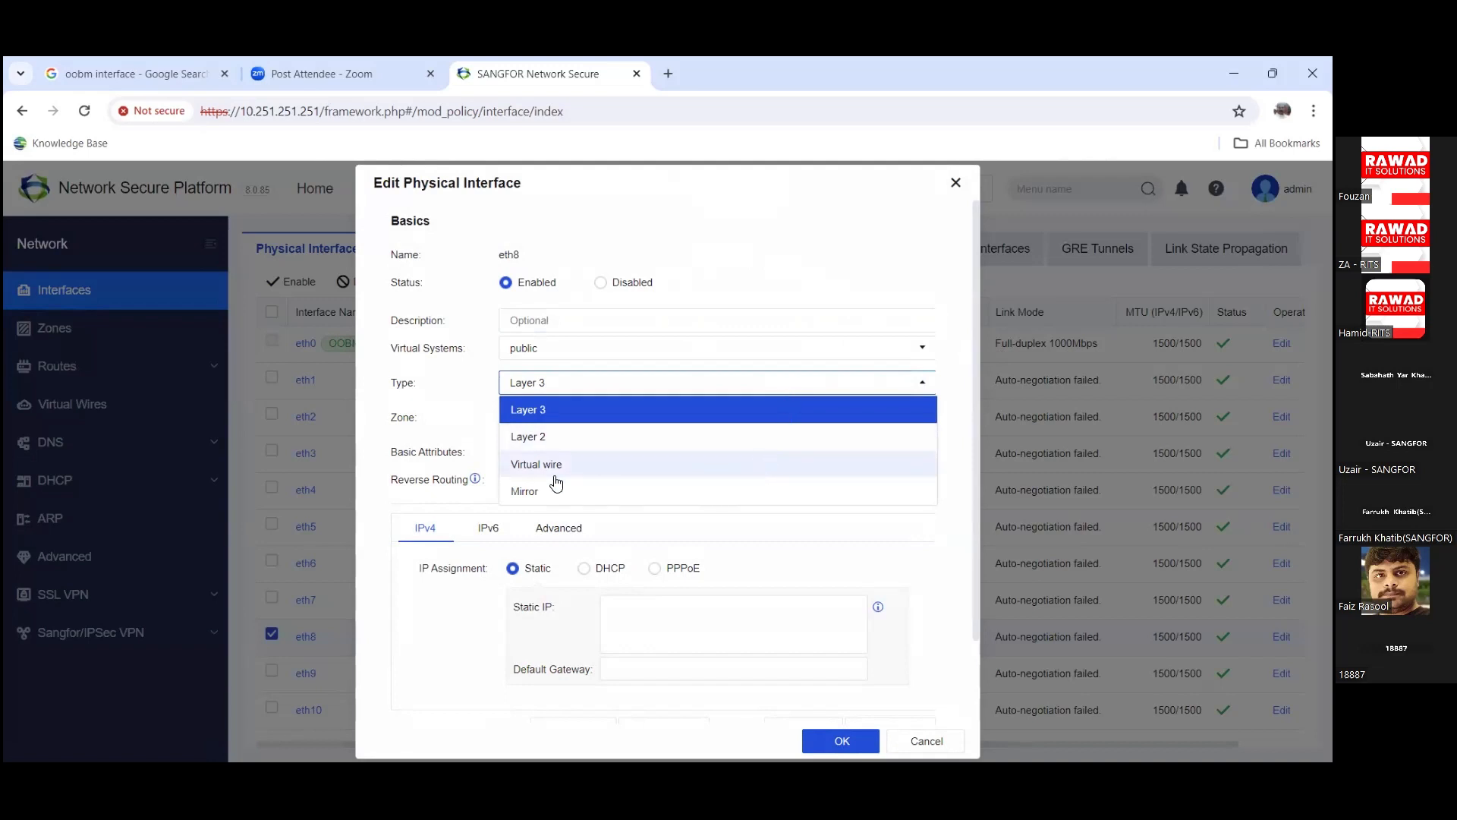
{"action": "left_click", "coordinate": [466, 391]}
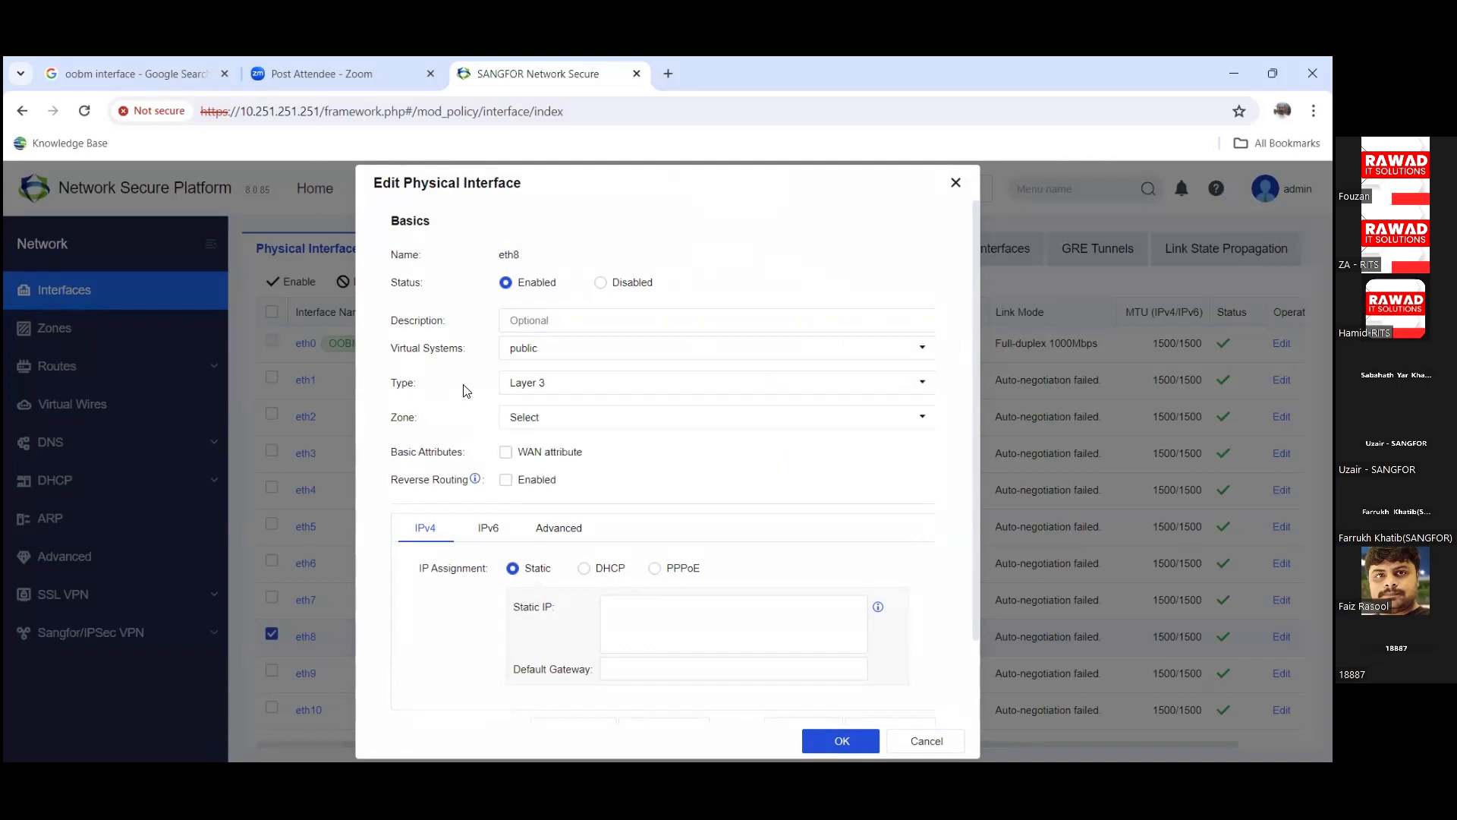
Step: Tick eth8's WAN attribute and try the static IP and default gateway fields
{"action": "left_click", "coordinate": [506, 453]}
{"action": "left_click", "coordinate": [703, 624]}
{"action": "scroll", "coordinate": [698, 599], "scroll_direction": "down", "scroll_amount": 1}
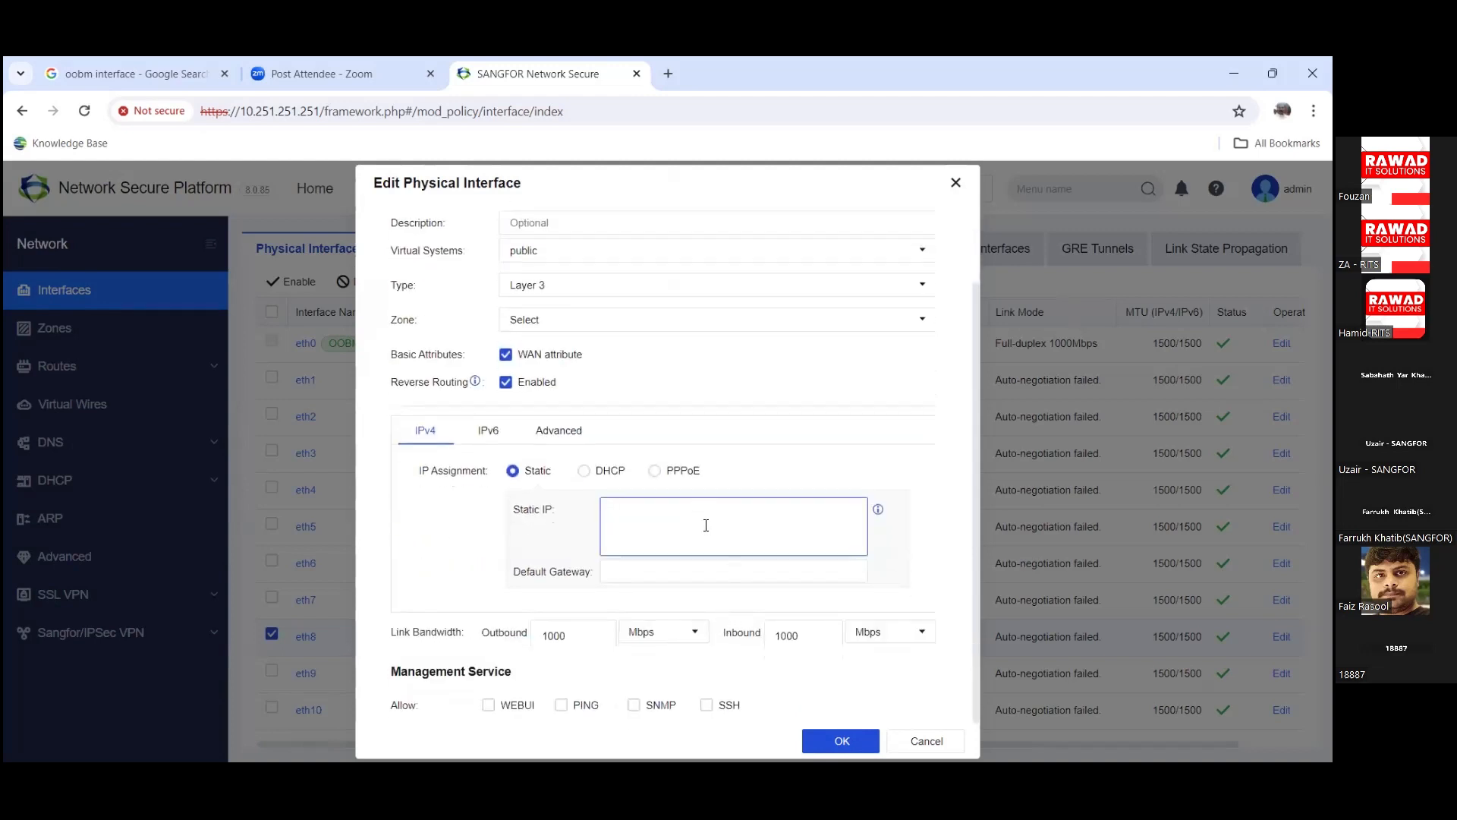
{"action": "left_click", "coordinate": [666, 572]}
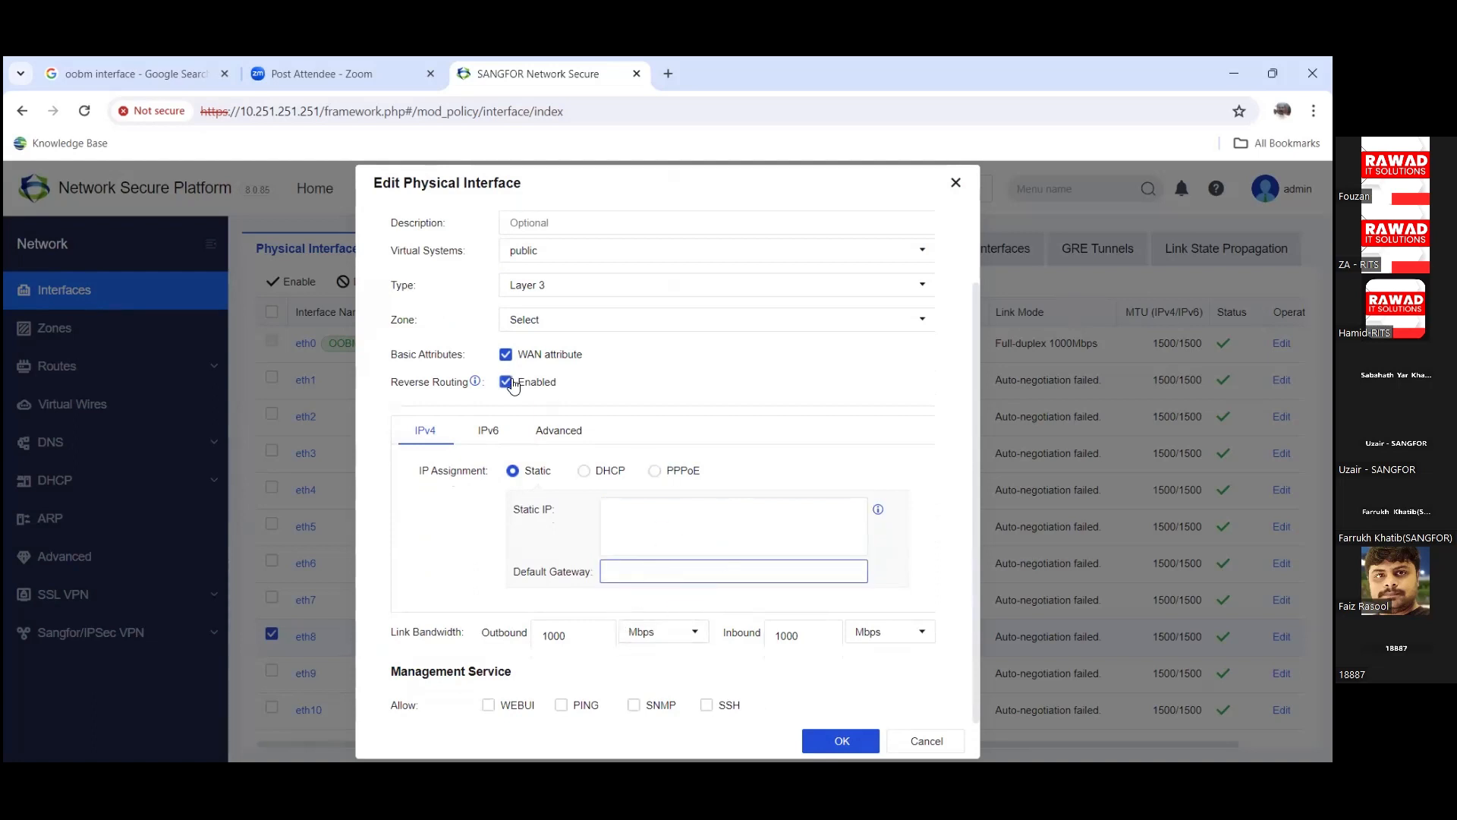
Step: Review eth8's Advanced link settings, return to IPv4, and cancel without saving
{"action": "left_click", "coordinate": [559, 430]}
{"action": "scroll", "coordinate": [628, 485], "scroll_direction": "down", "scroll_amount": 2}
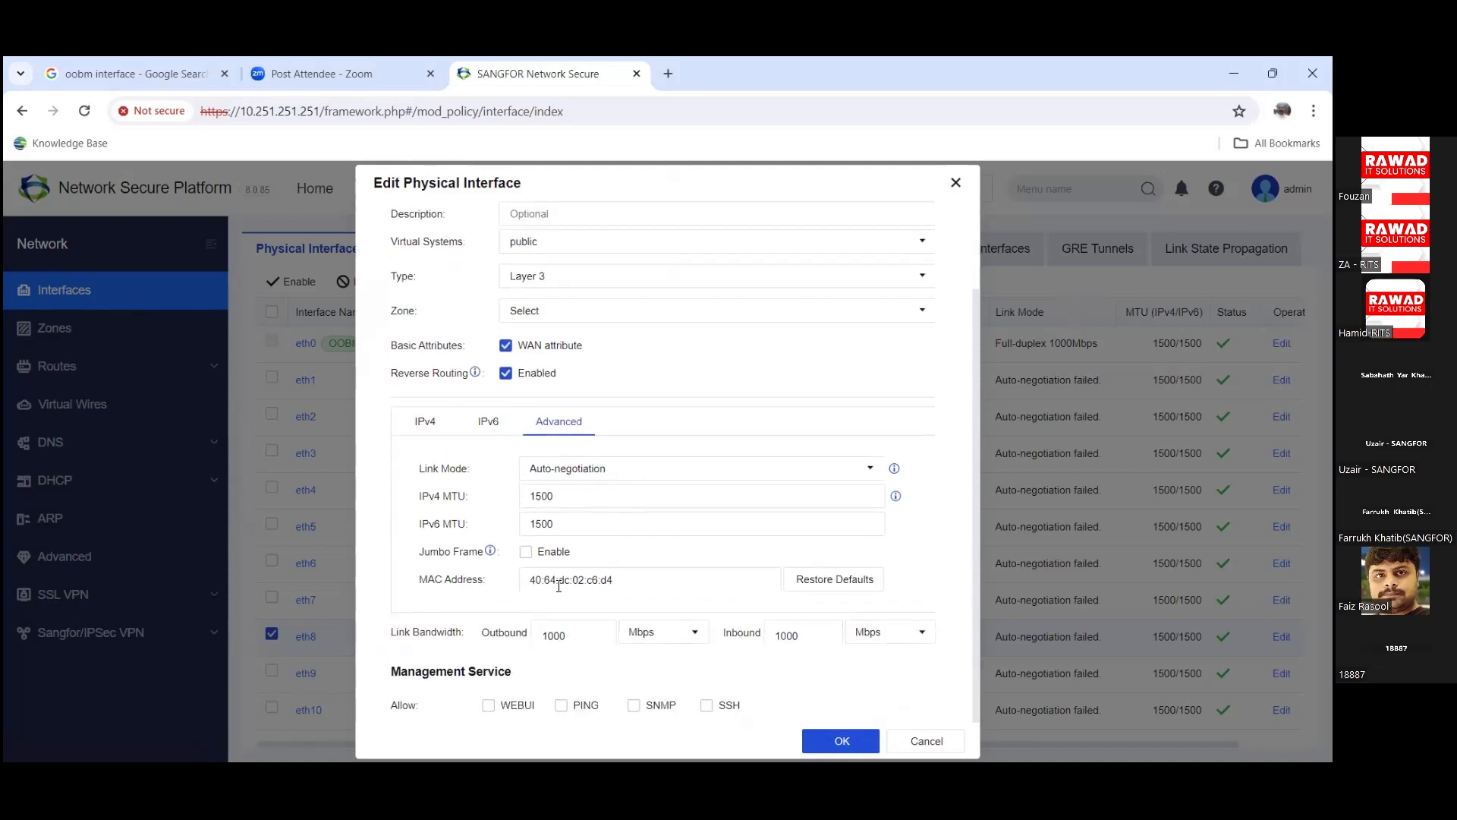
{"action": "left_click", "coordinate": [426, 424]}
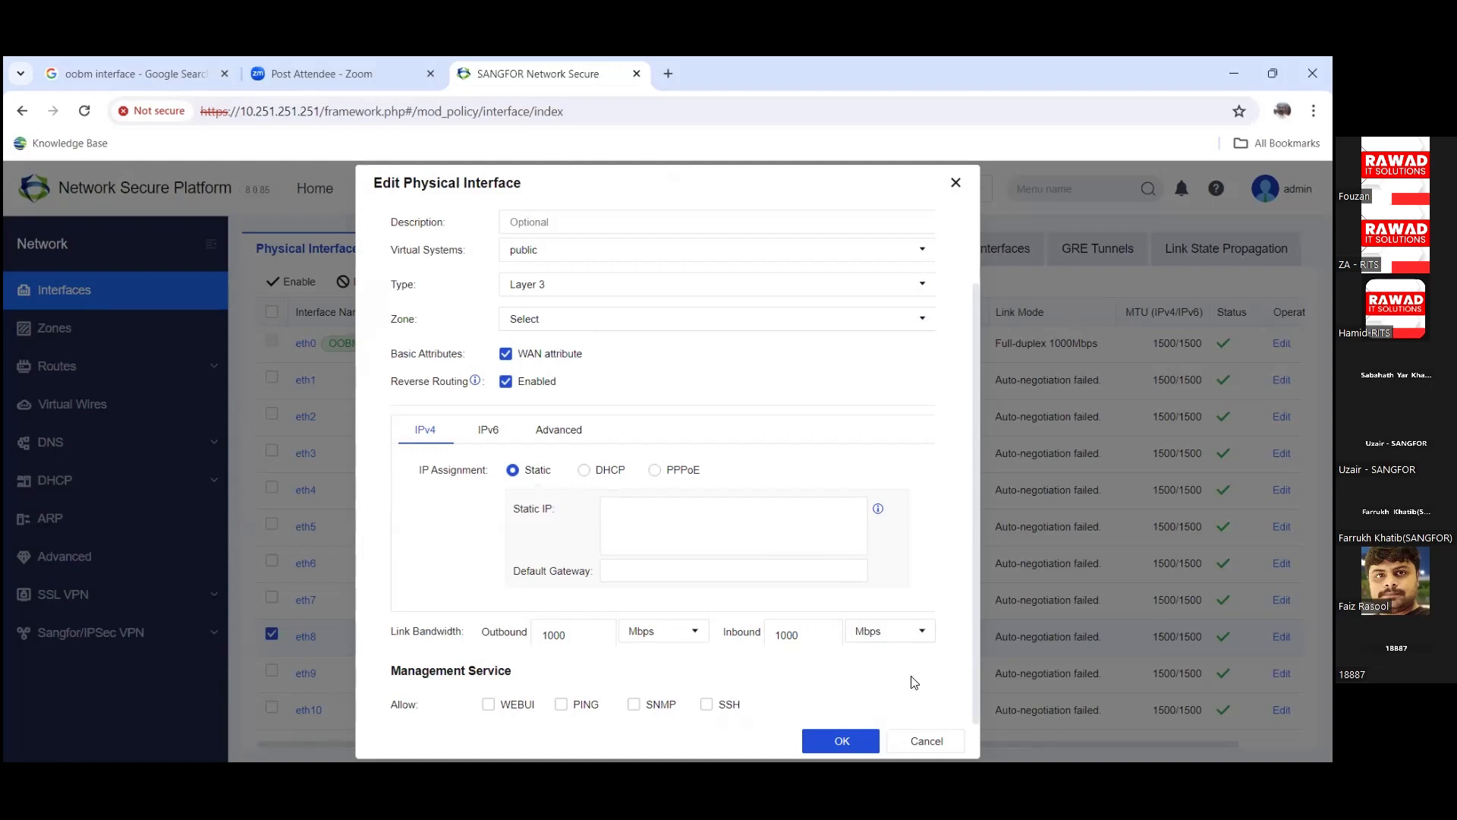
{"action": "left_click", "coordinate": [930, 743]}
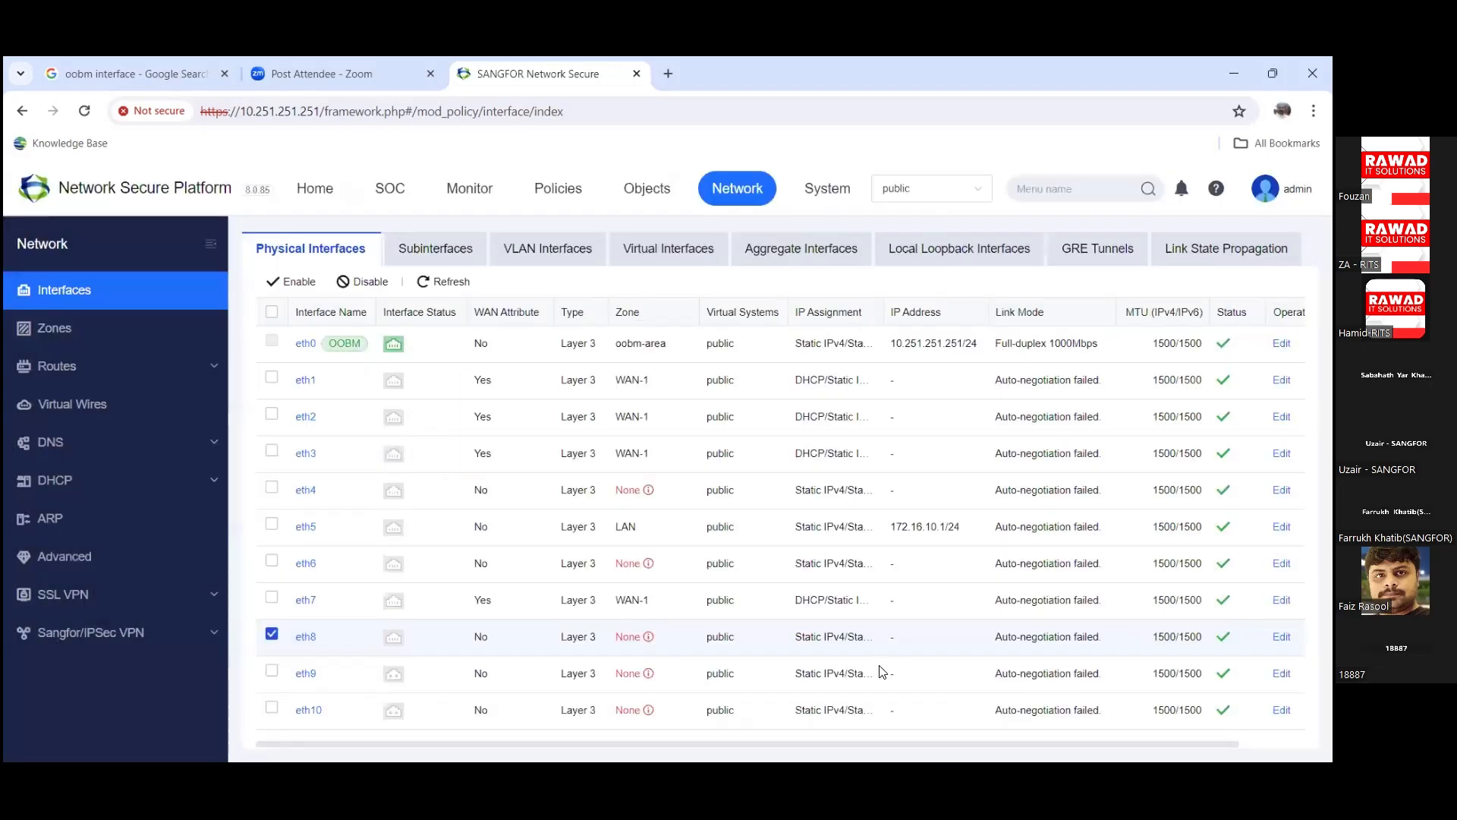
Step: Preview a new subinterface form from the Subinterfaces list and cancel it
{"action": "left_click", "coordinate": [435, 251]}
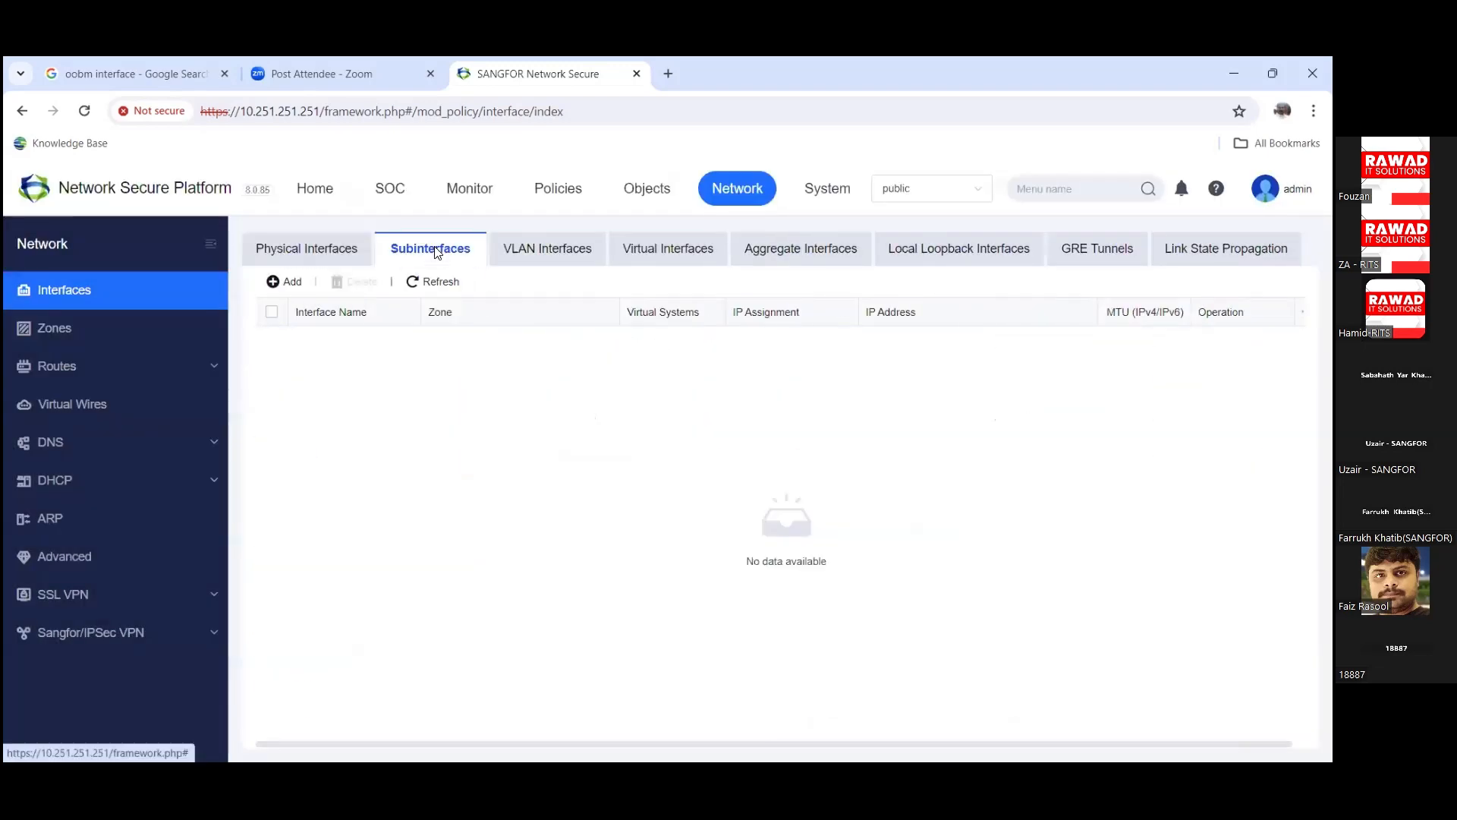
{"action": "left_click", "coordinate": [281, 284]}
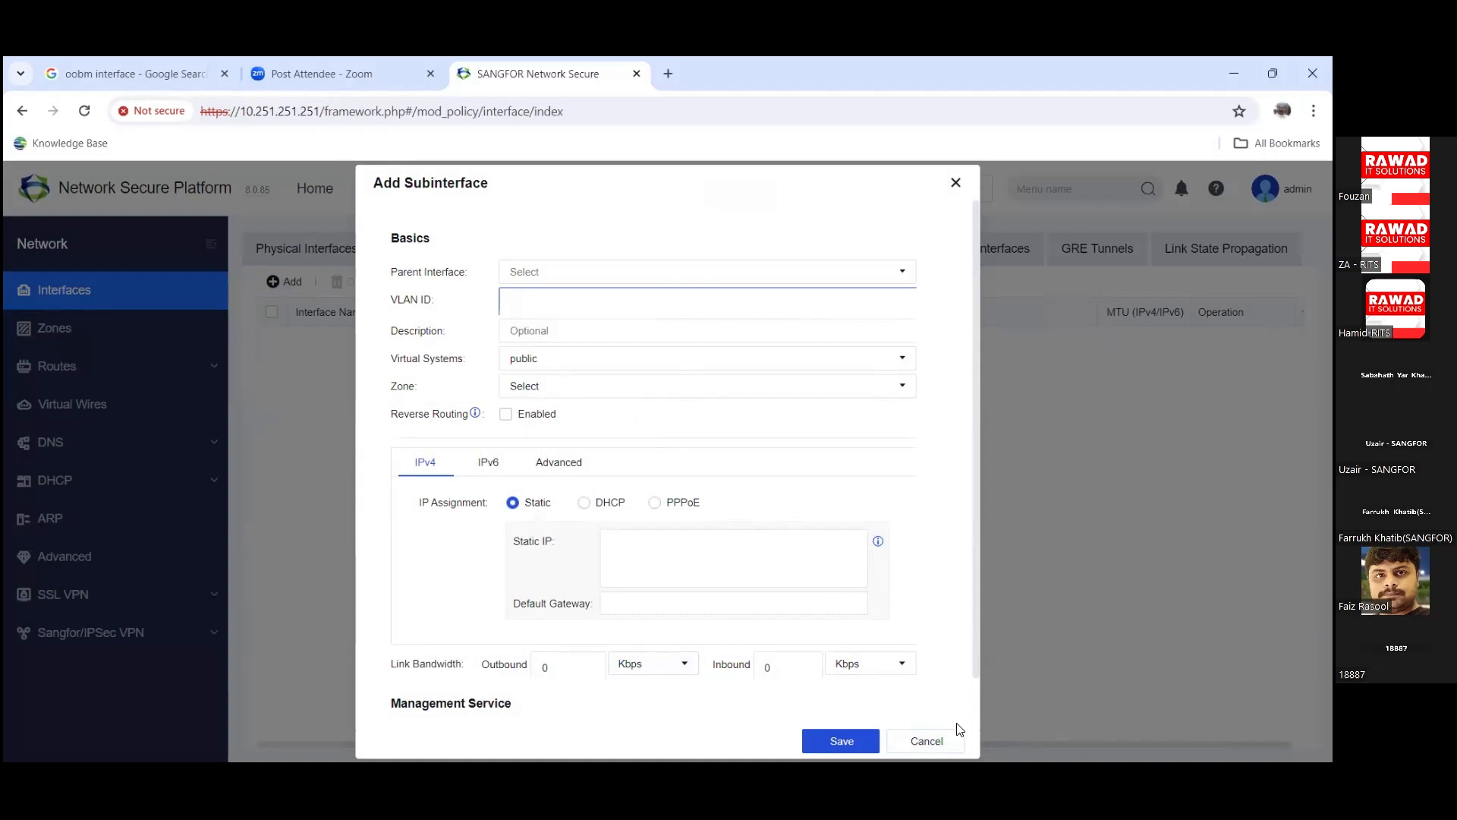
{"action": "left_click", "coordinate": [931, 739]}
Step: Preview and cancel a new VLAN interface, then switch to the Virtual Interfaces list
{"action": "left_click", "coordinate": [529, 258]}
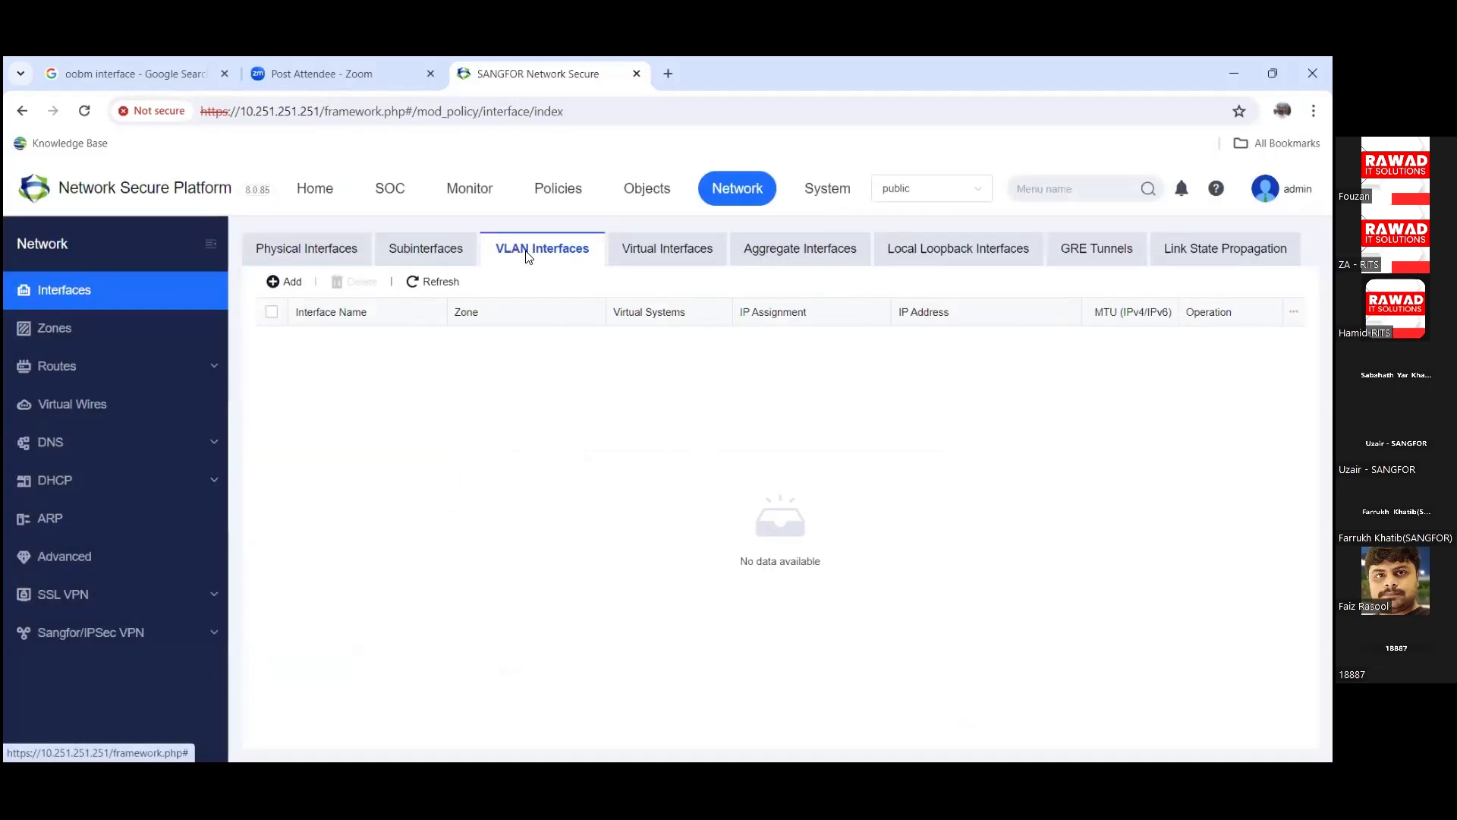
{"action": "left_click", "coordinate": [287, 292]}
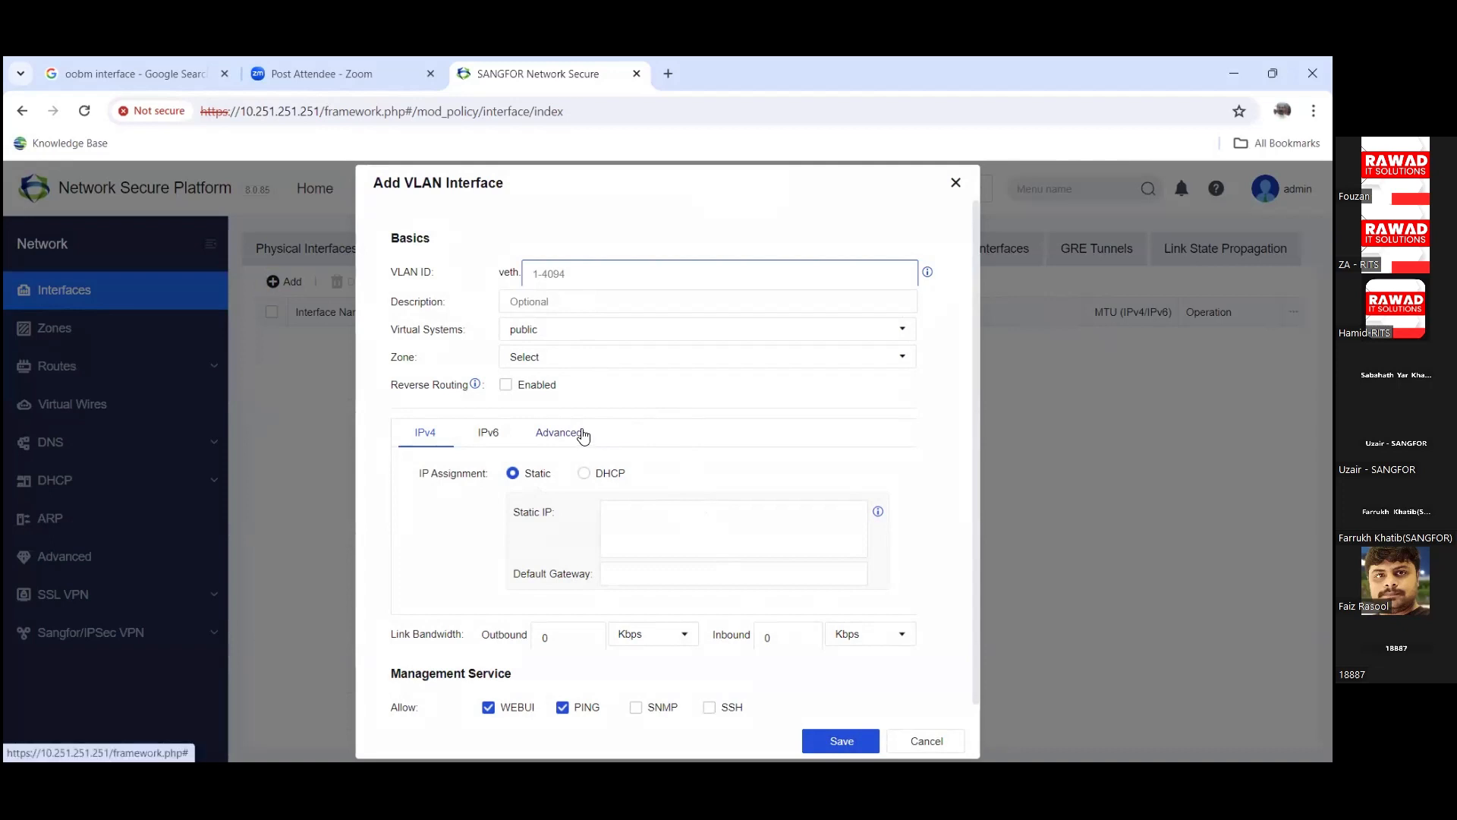
{"action": "left_click", "coordinate": [910, 743]}
{"action": "left_click", "coordinate": [654, 256]}
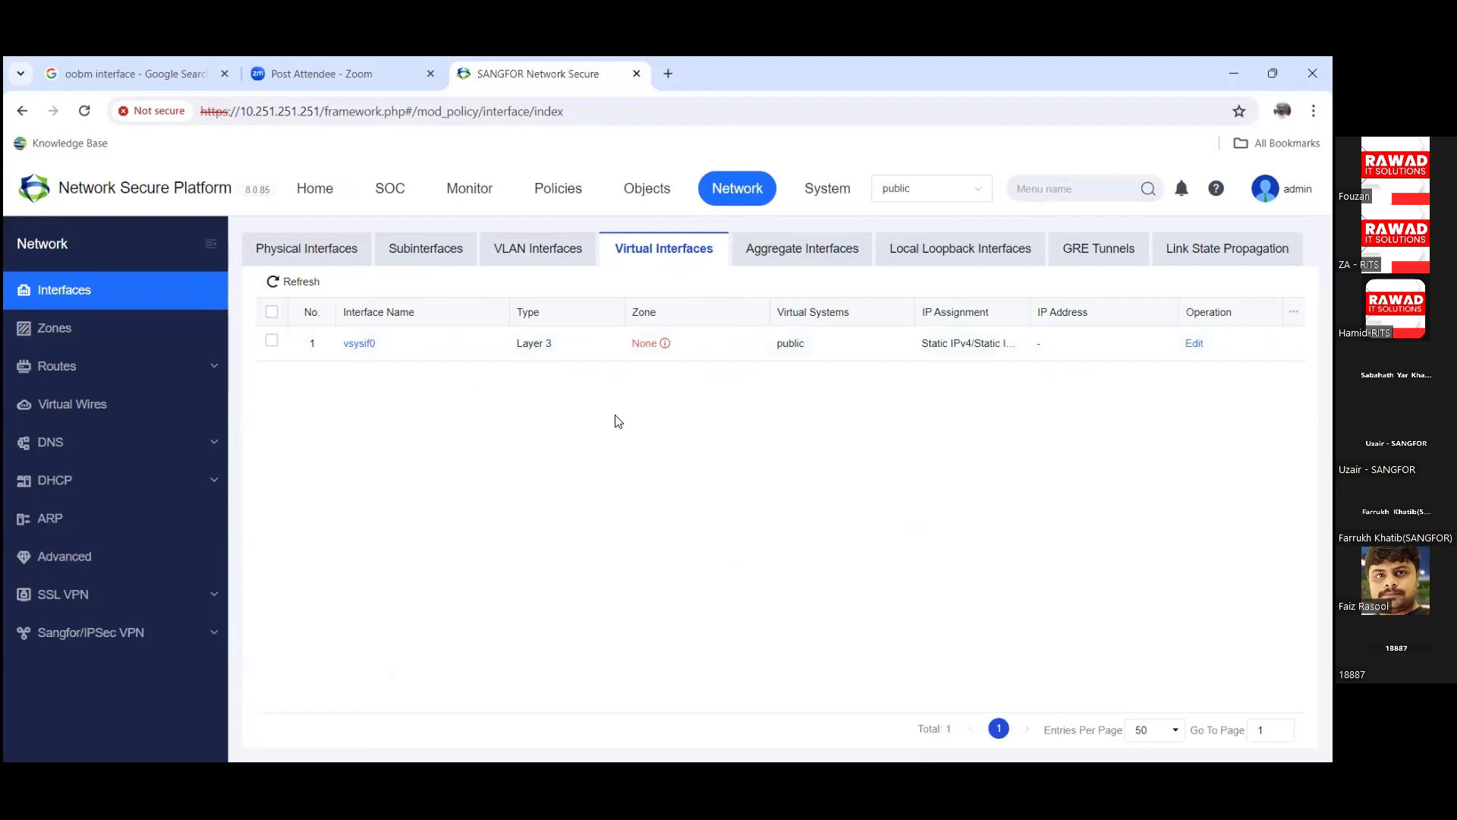
Step: Start a new aggregate interface with eth1 and eth2 as members
{"action": "left_click", "coordinate": [800, 250]}
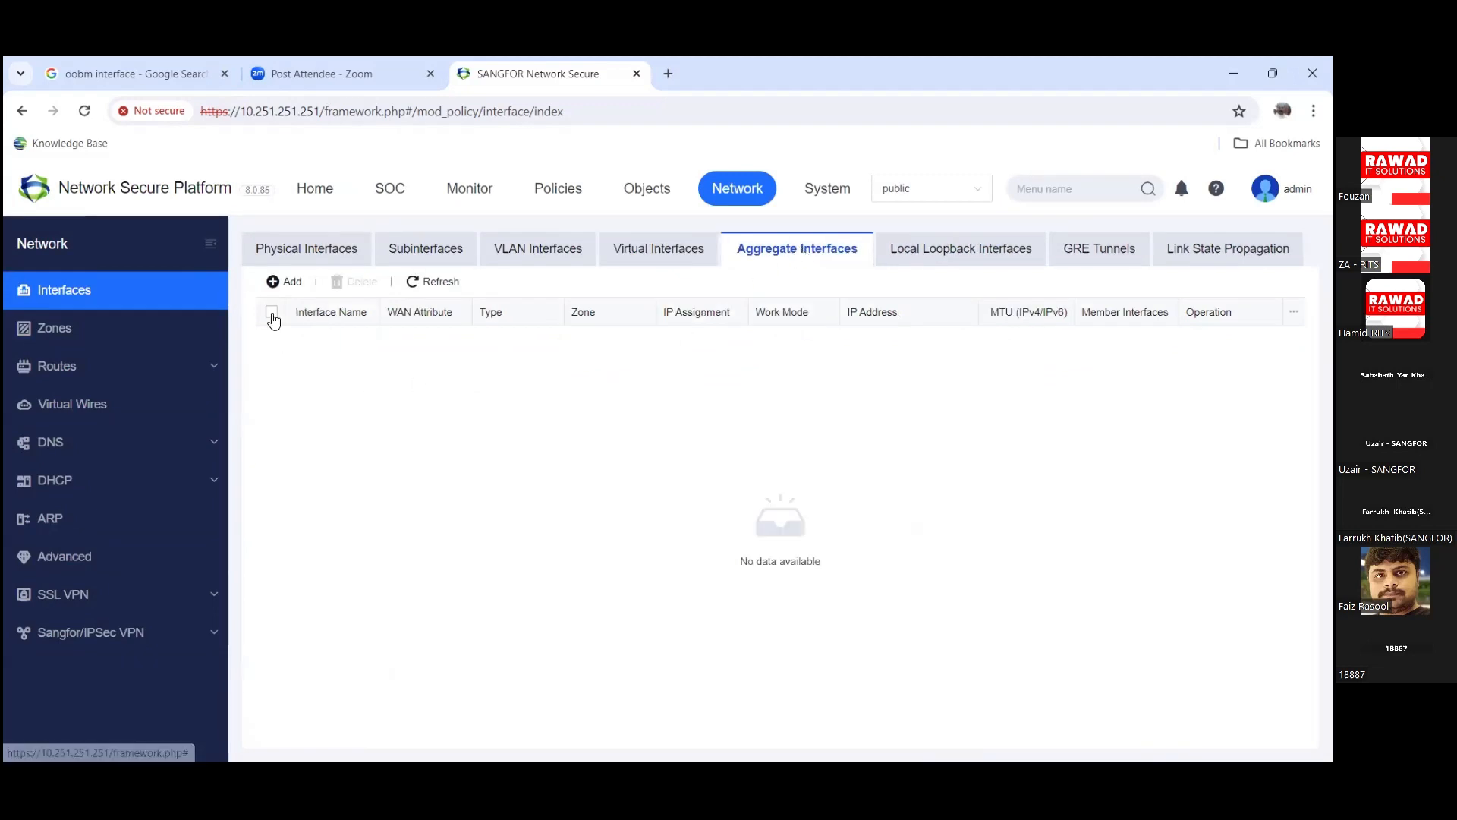
{"action": "left_click", "coordinate": [277, 283]}
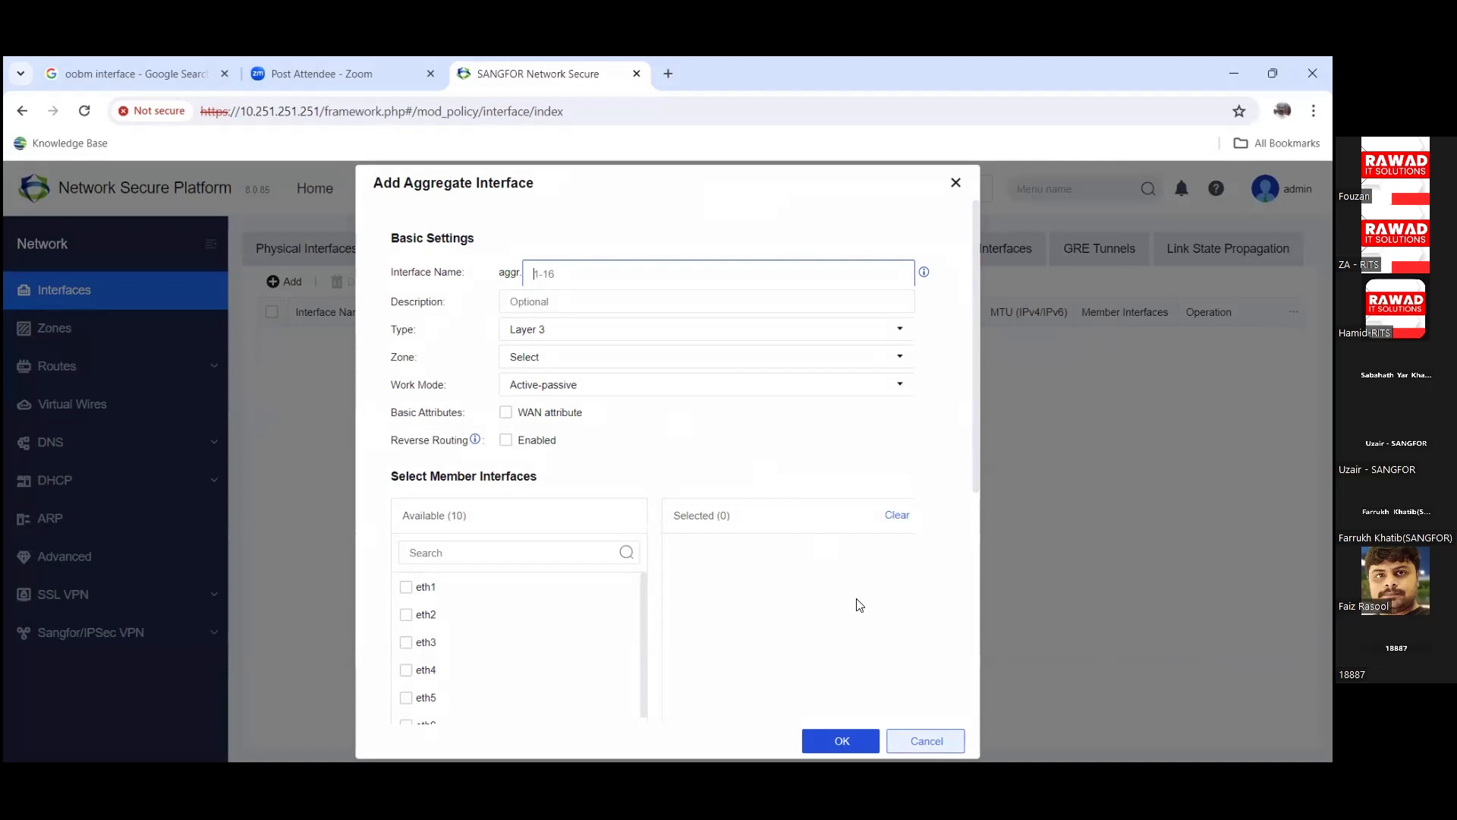
{"action": "left_click", "coordinate": [406, 587]}
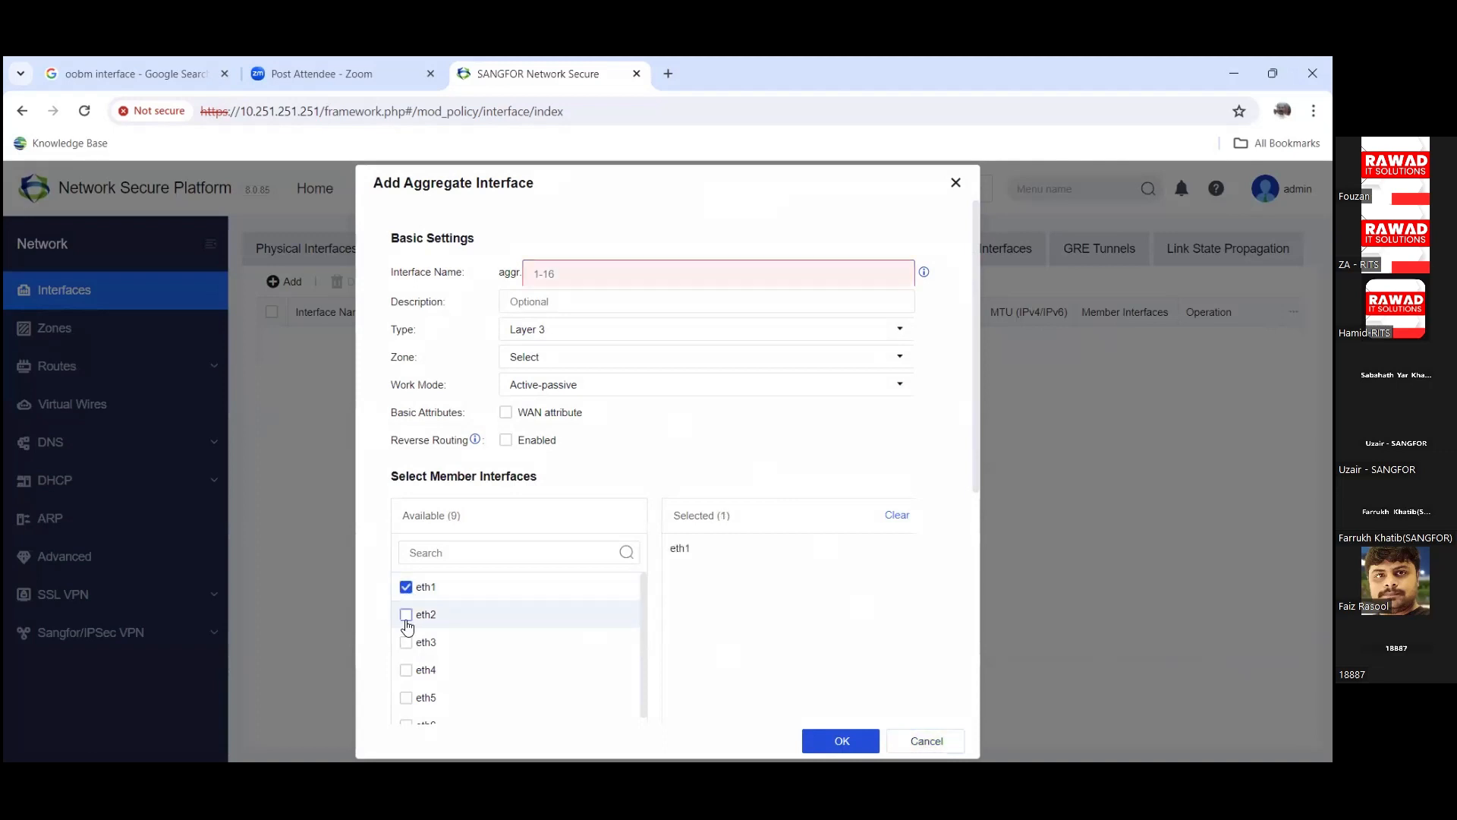
{"action": "left_click", "coordinate": [407, 616]}
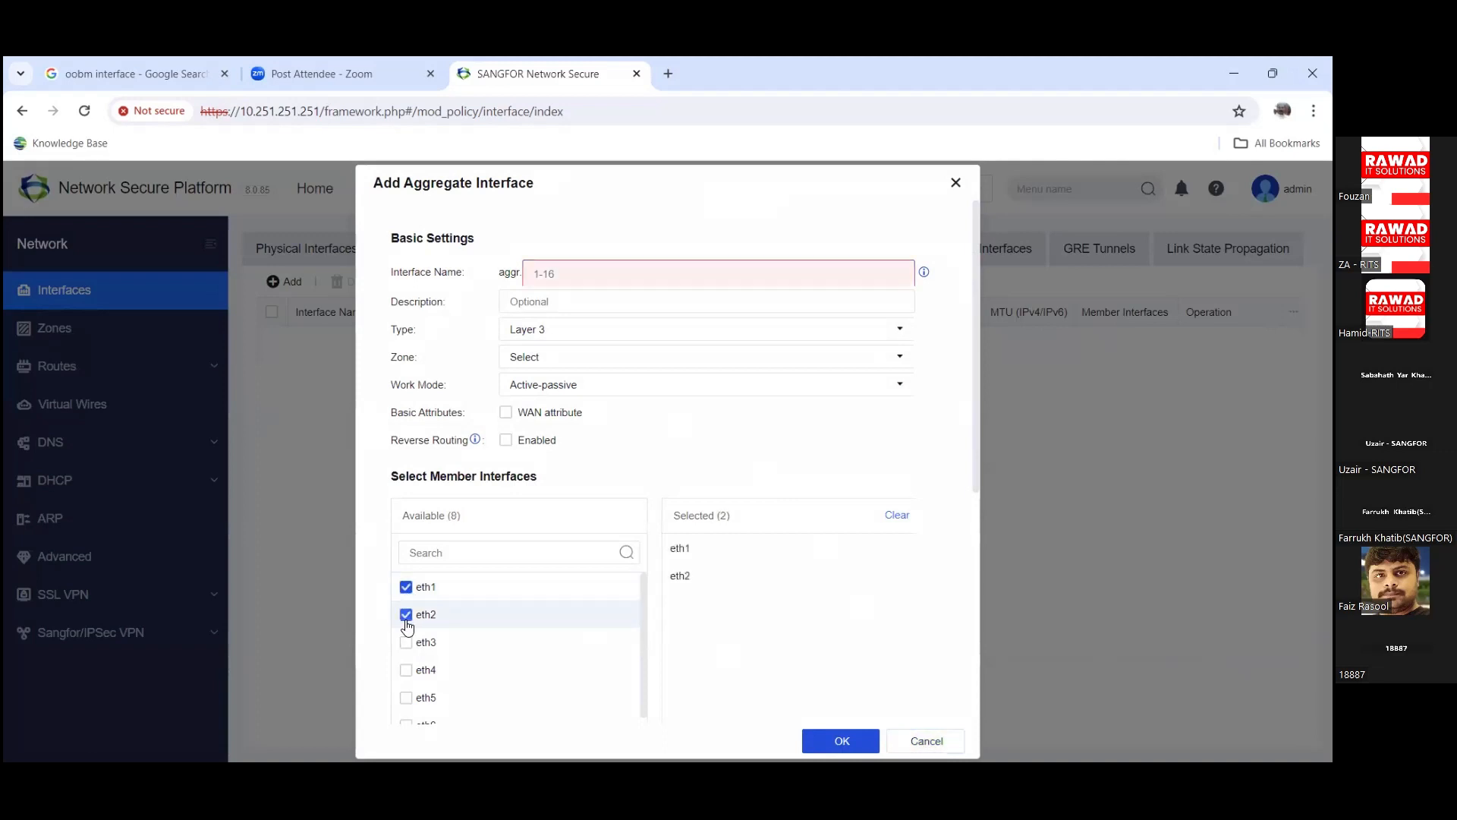
Step: Keep the Active-passive work mode, then discard the aggregate interface draft
{"action": "left_click", "coordinate": [622, 280]}
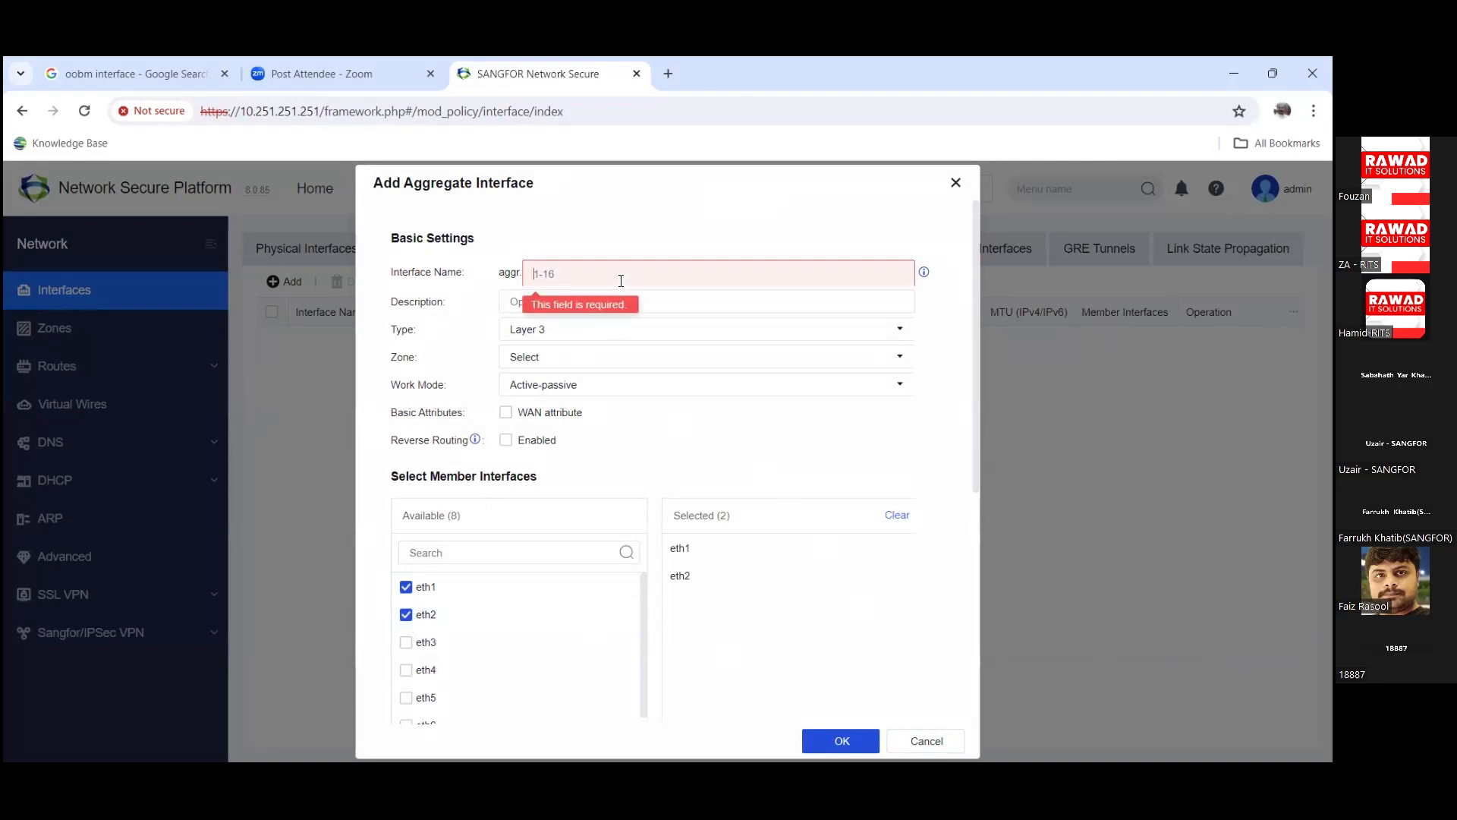
{"action": "left_click", "coordinate": [581, 388]}
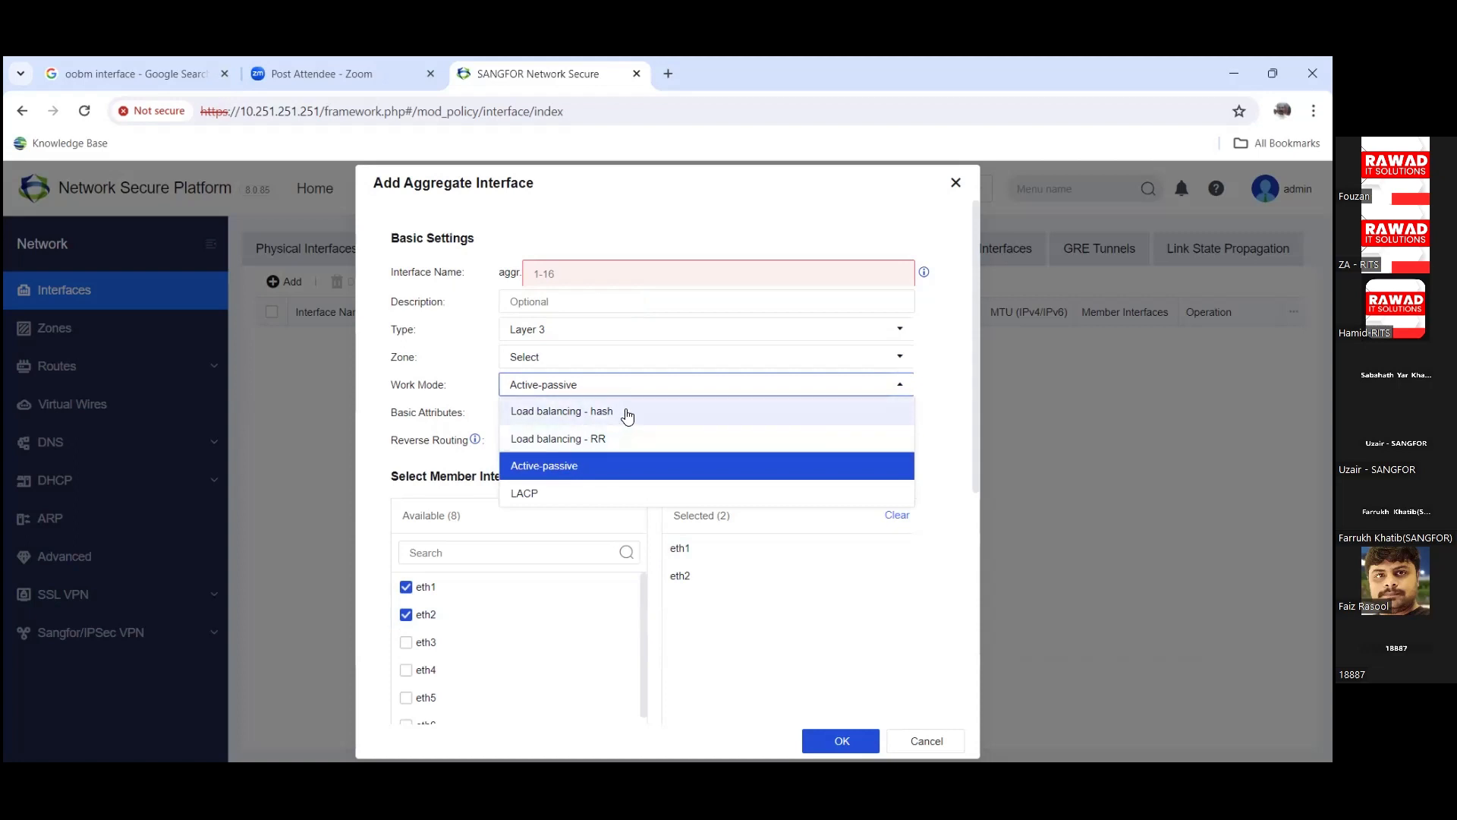
{"action": "left_click", "coordinate": [952, 391]}
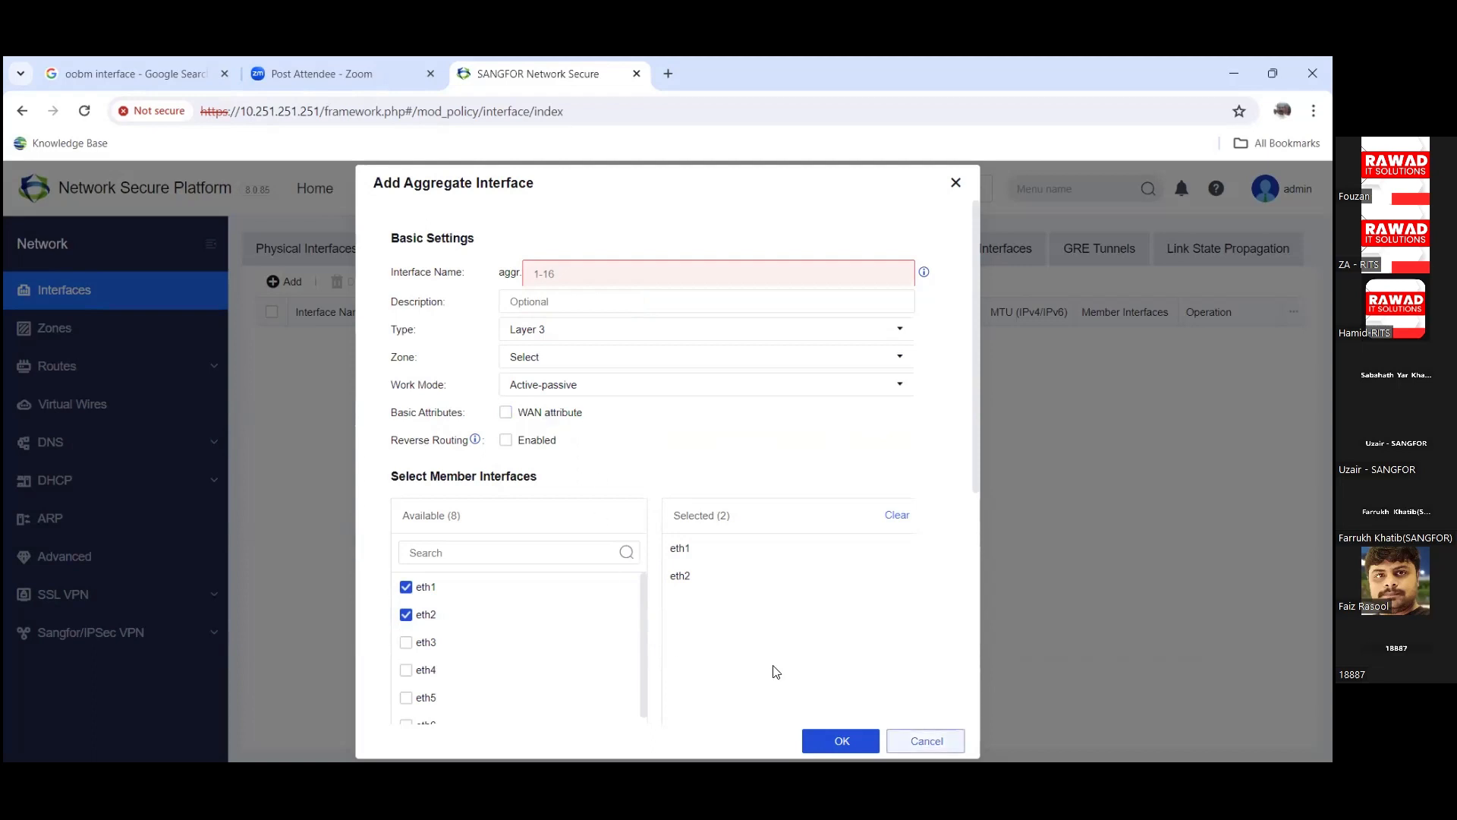
{"action": "key", "text": "Escape"}
Step: Preview and cancel a new GRE tunnel with its advanced settings, then open Zones
{"action": "left_click", "coordinate": [1004, 249]}
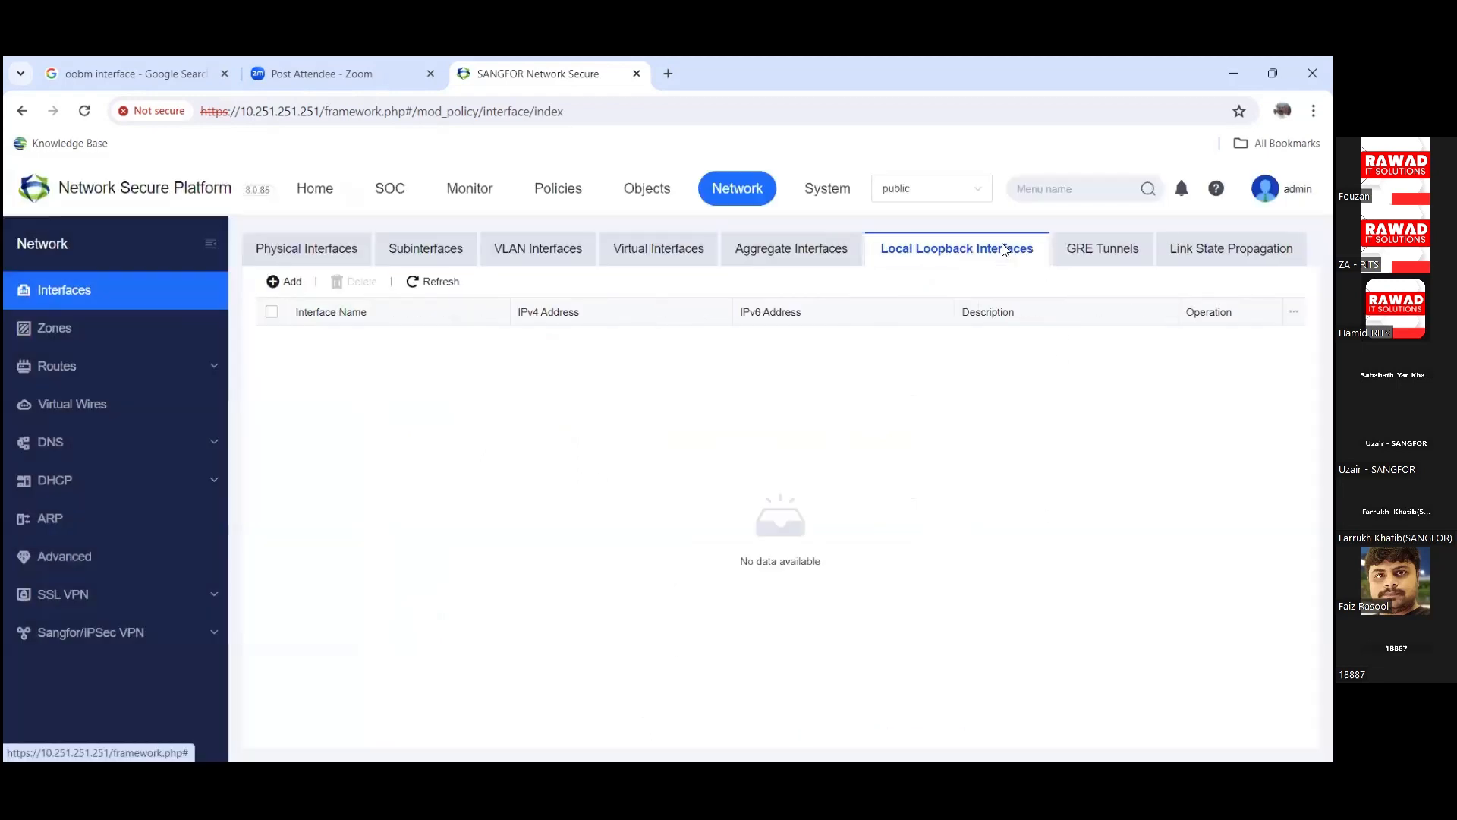
{"action": "left_click", "coordinate": [1114, 258]}
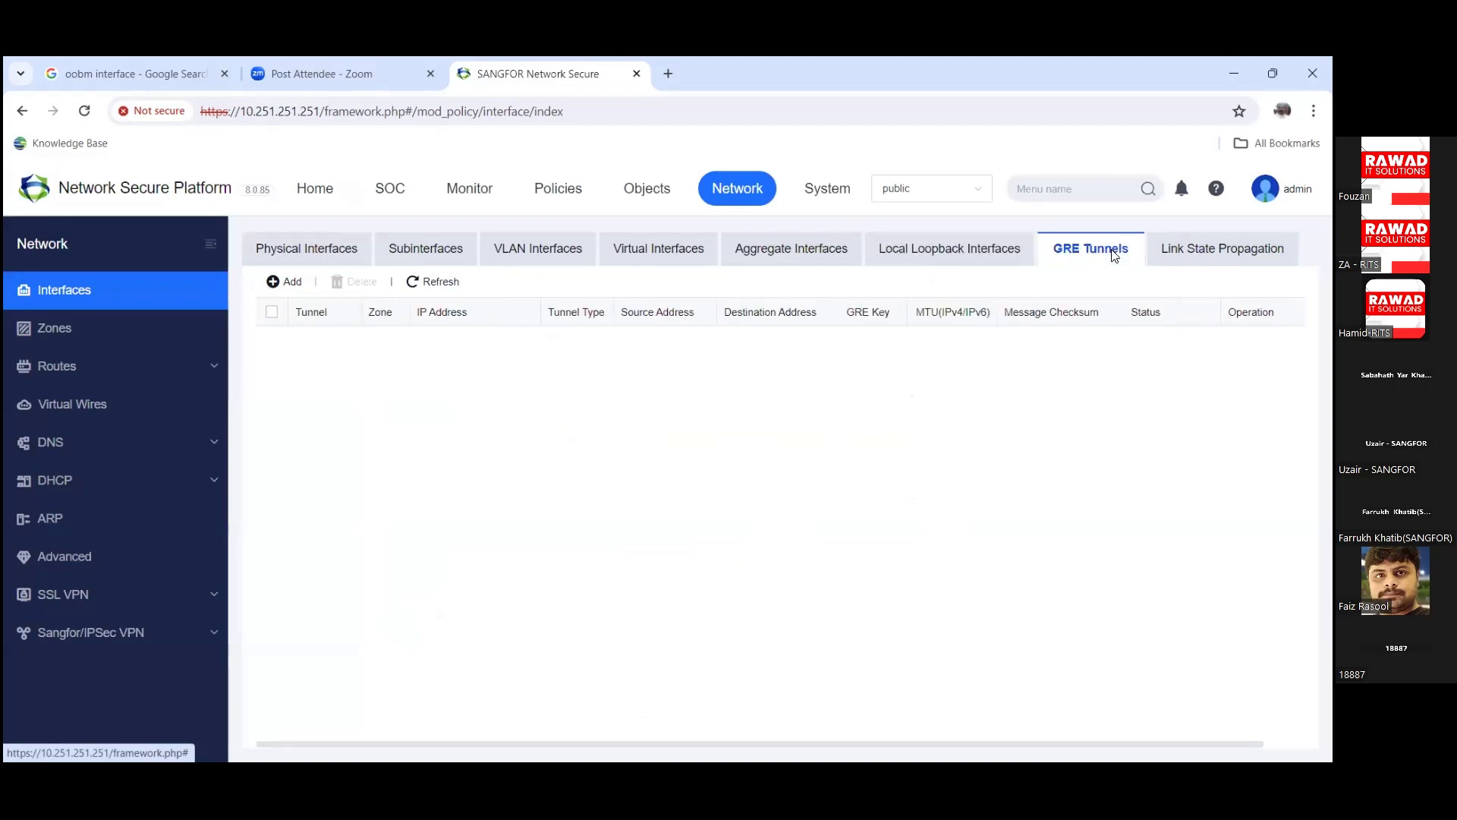
{"action": "left_click", "coordinate": [269, 293]}
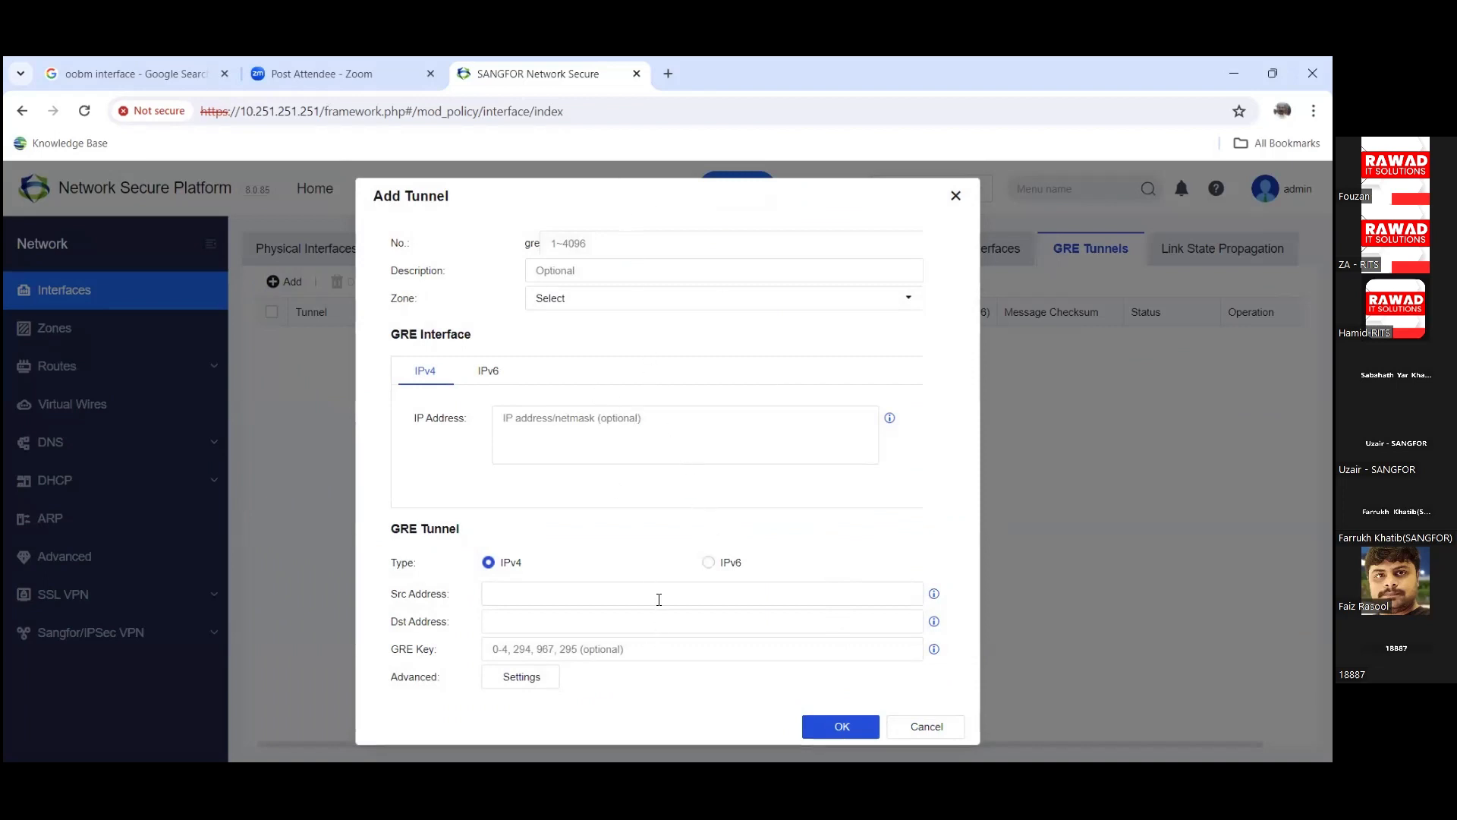
{"action": "left_click", "coordinate": [543, 680]}
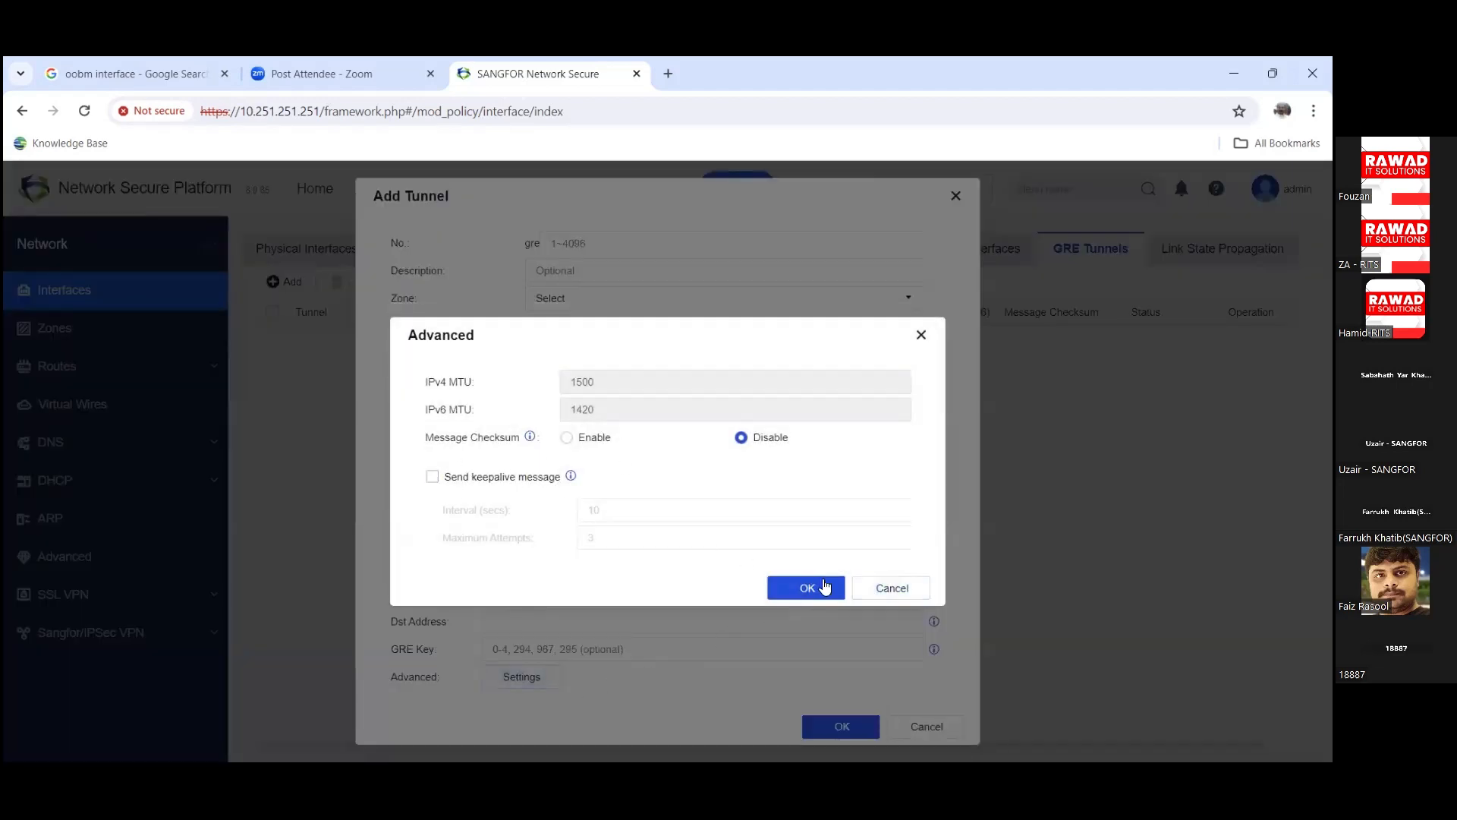
{"action": "left_click", "coordinate": [868, 599]}
{"action": "left_click", "coordinate": [926, 726]}
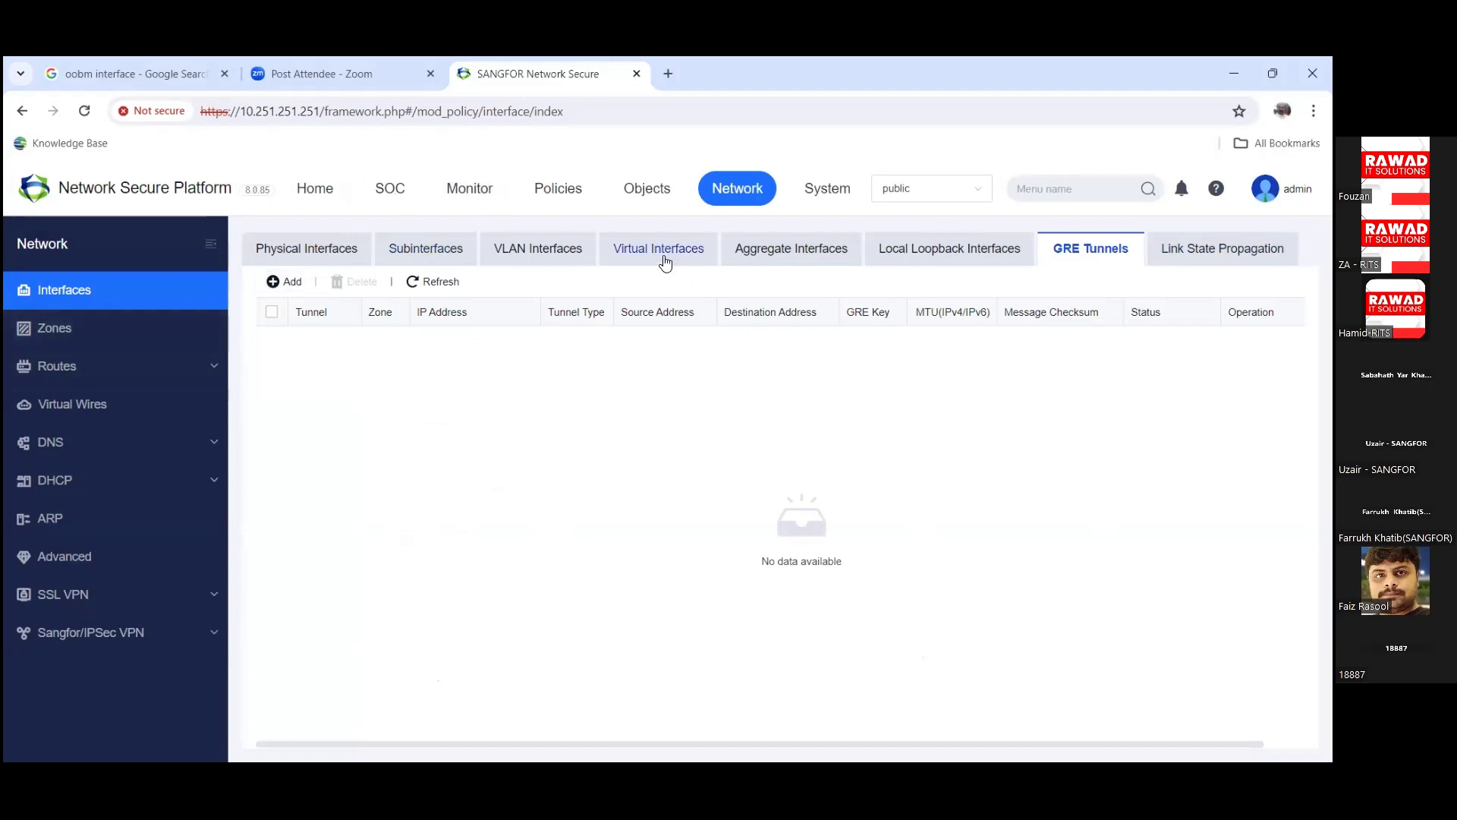
{"action": "left_click", "coordinate": [146, 328]}
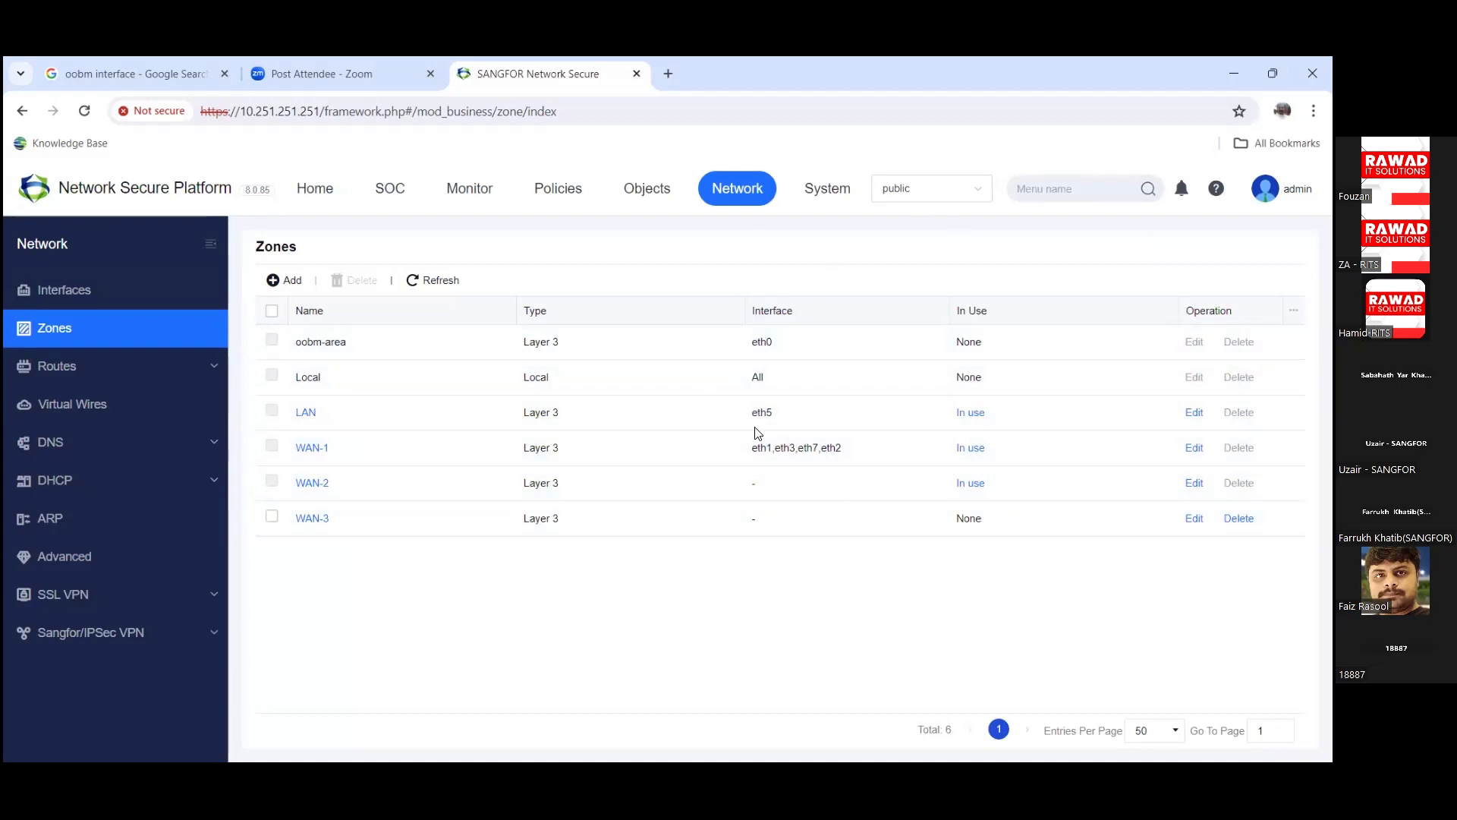
{"action": "left_click", "coordinate": [287, 287]}
{"action": "left_click", "coordinate": [887, 688]}
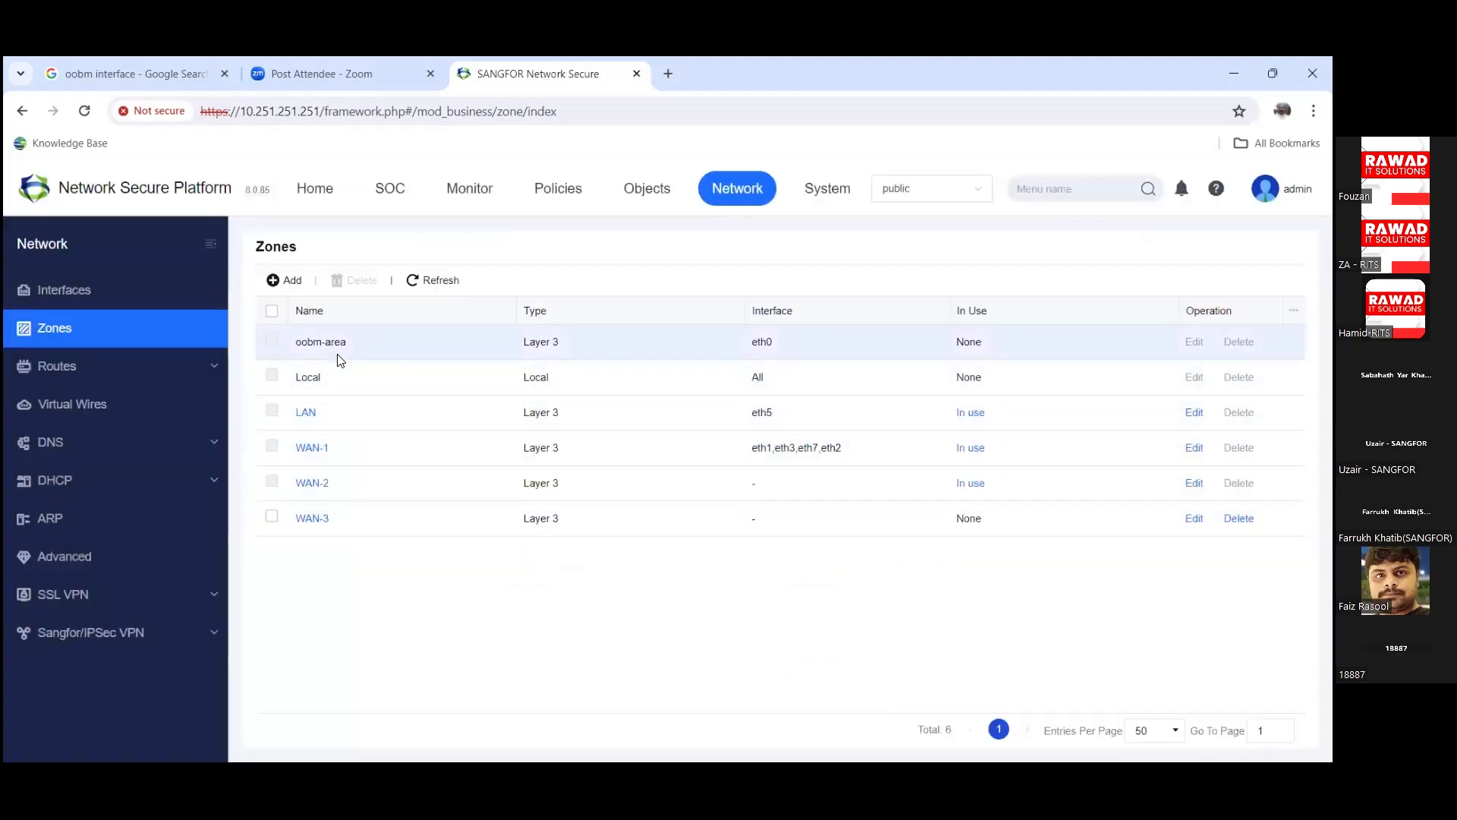
{"action": "left_click", "coordinate": [281, 281]}
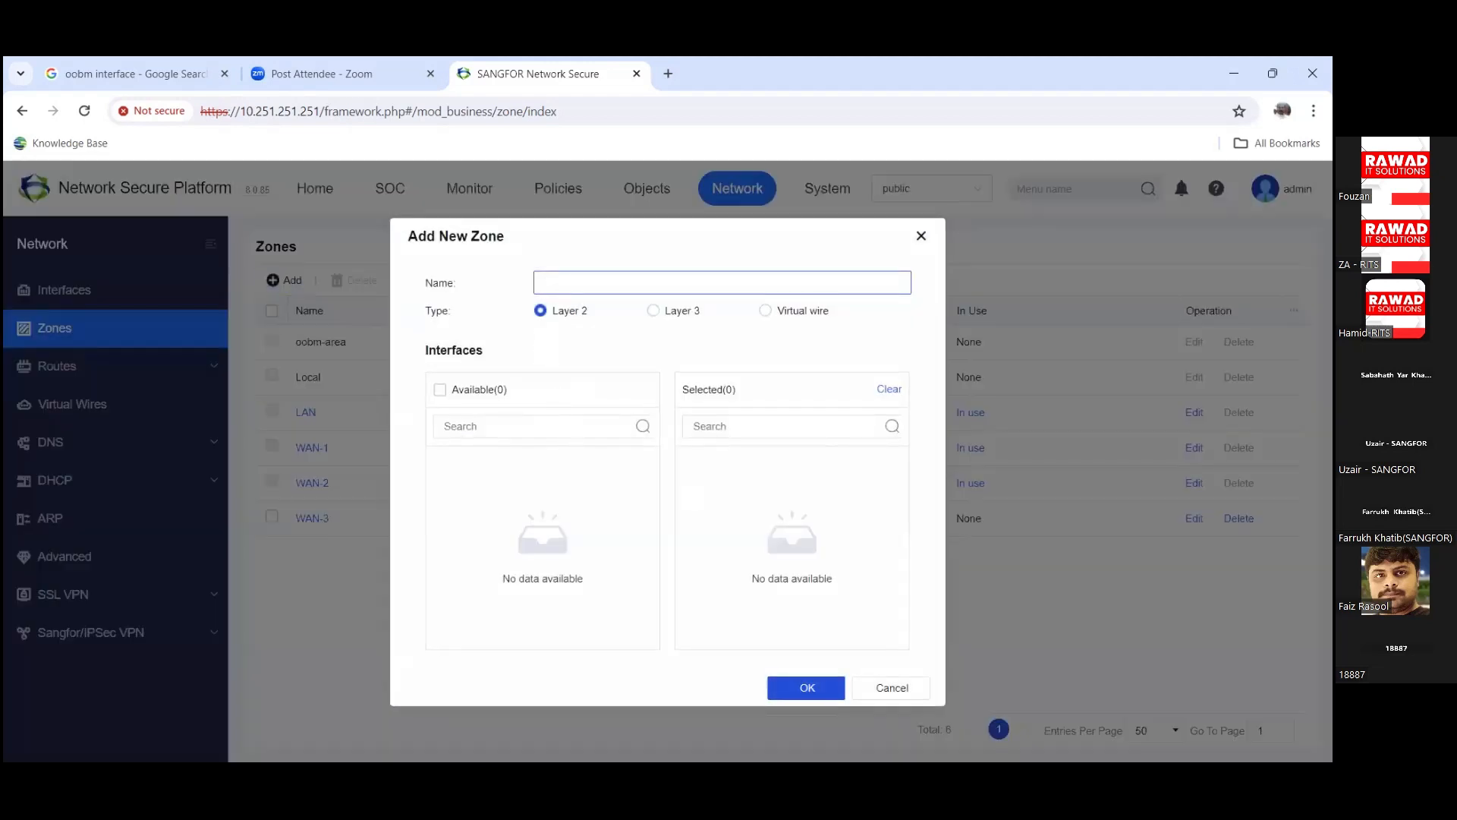
{"action": "left_click", "coordinate": [891, 688]}
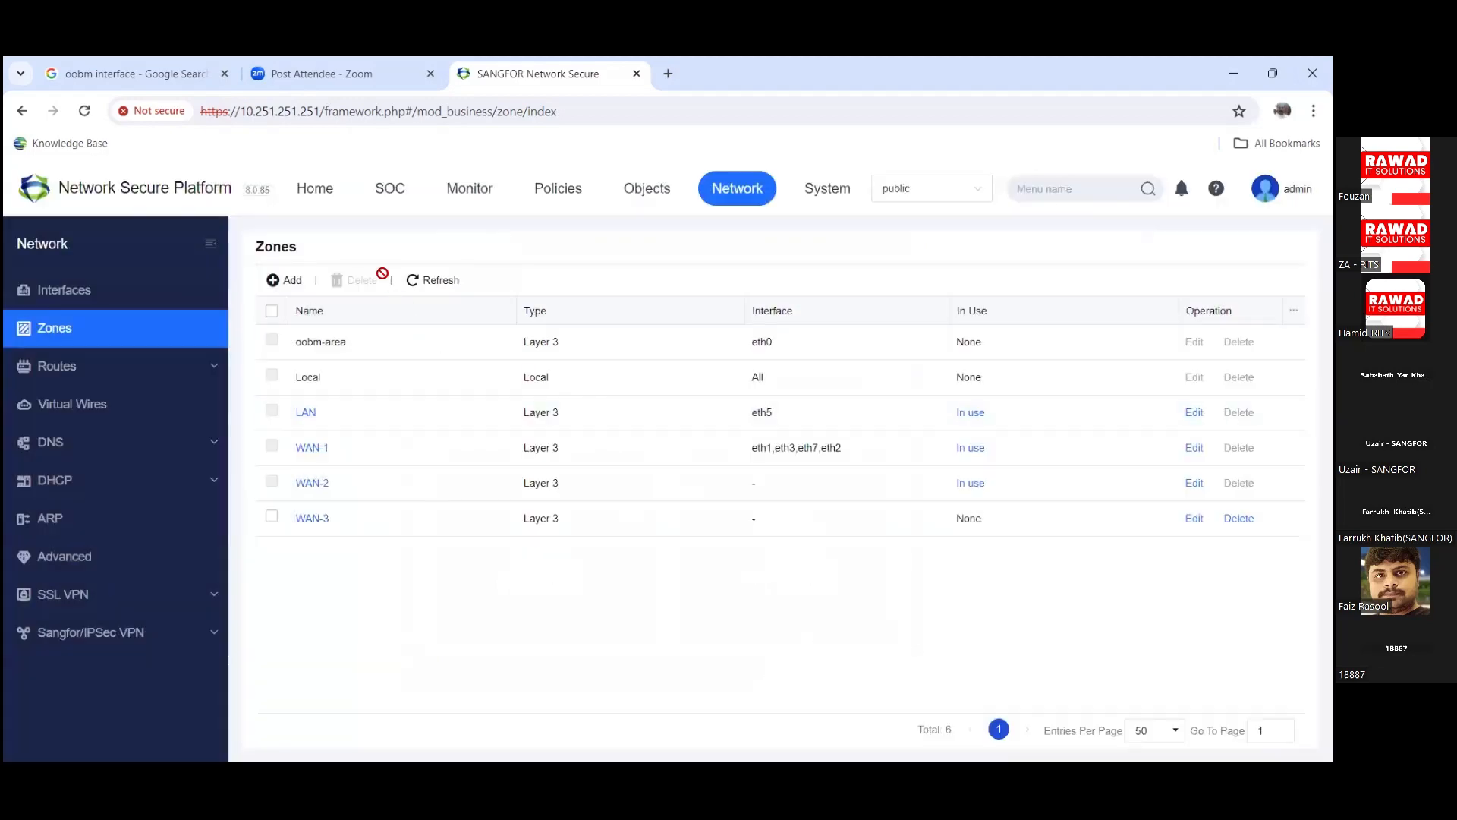
Step: Open eth1's settings in zone WAN-1, preview Add Zone, and cancel both dialogs
{"action": "left_click", "coordinate": [61, 290]}
{"action": "left_click", "coordinate": [310, 379]}
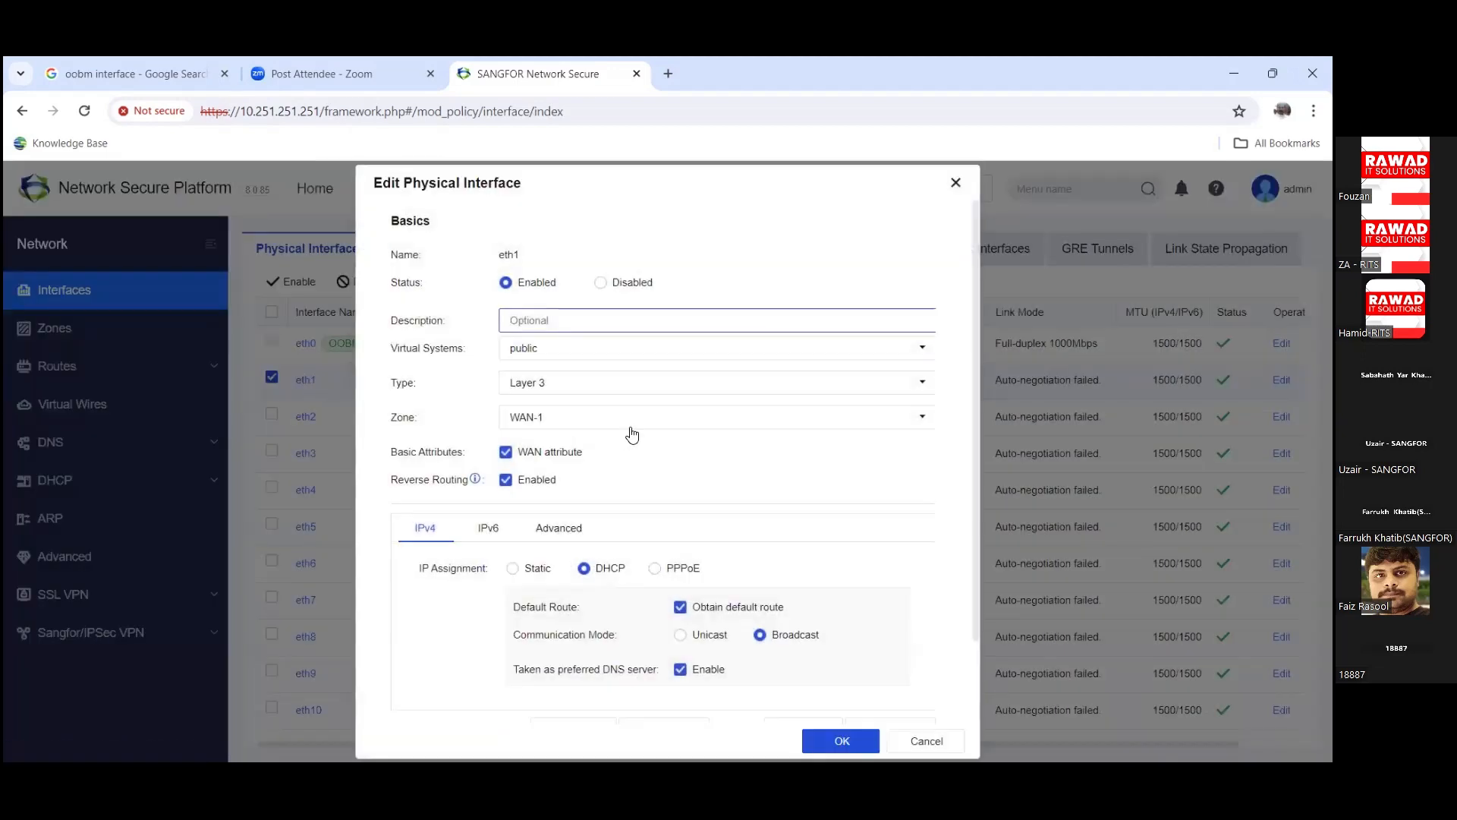
{"action": "left_click", "coordinate": [630, 427]}
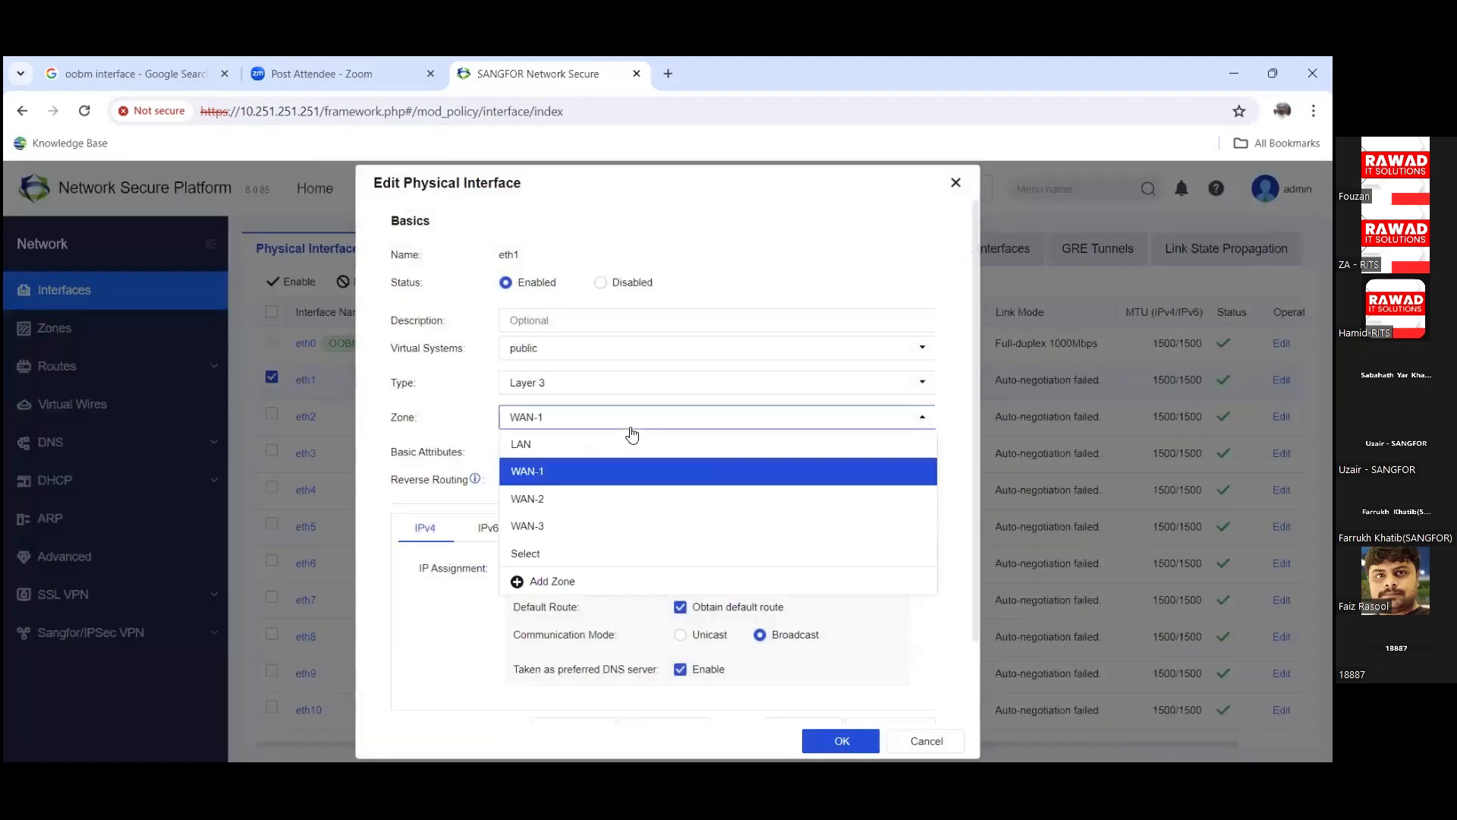
{"action": "left_click", "coordinate": [579, 586]}
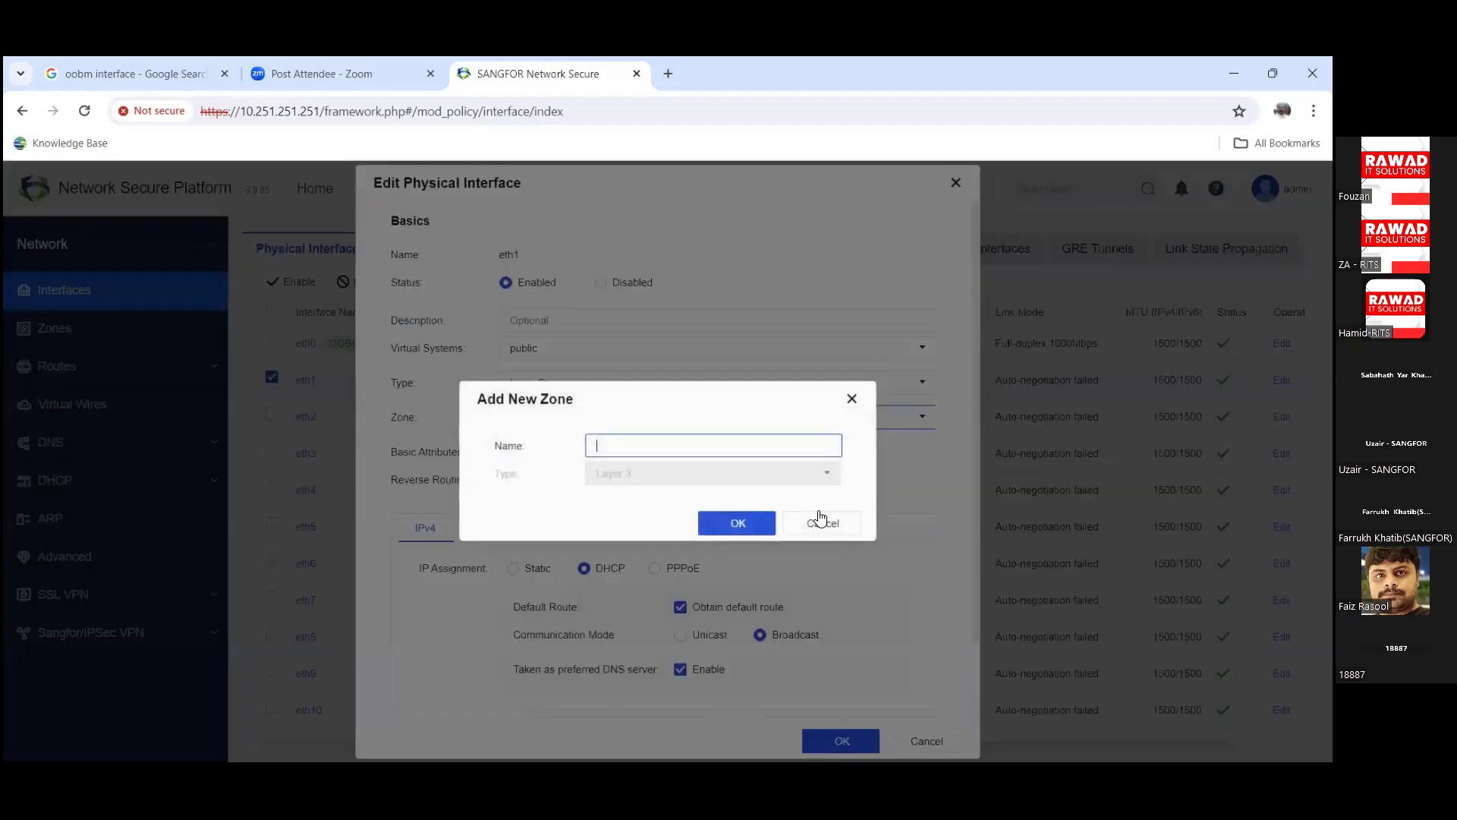
{"action": "left_click", "coordinate": [848, 519]}
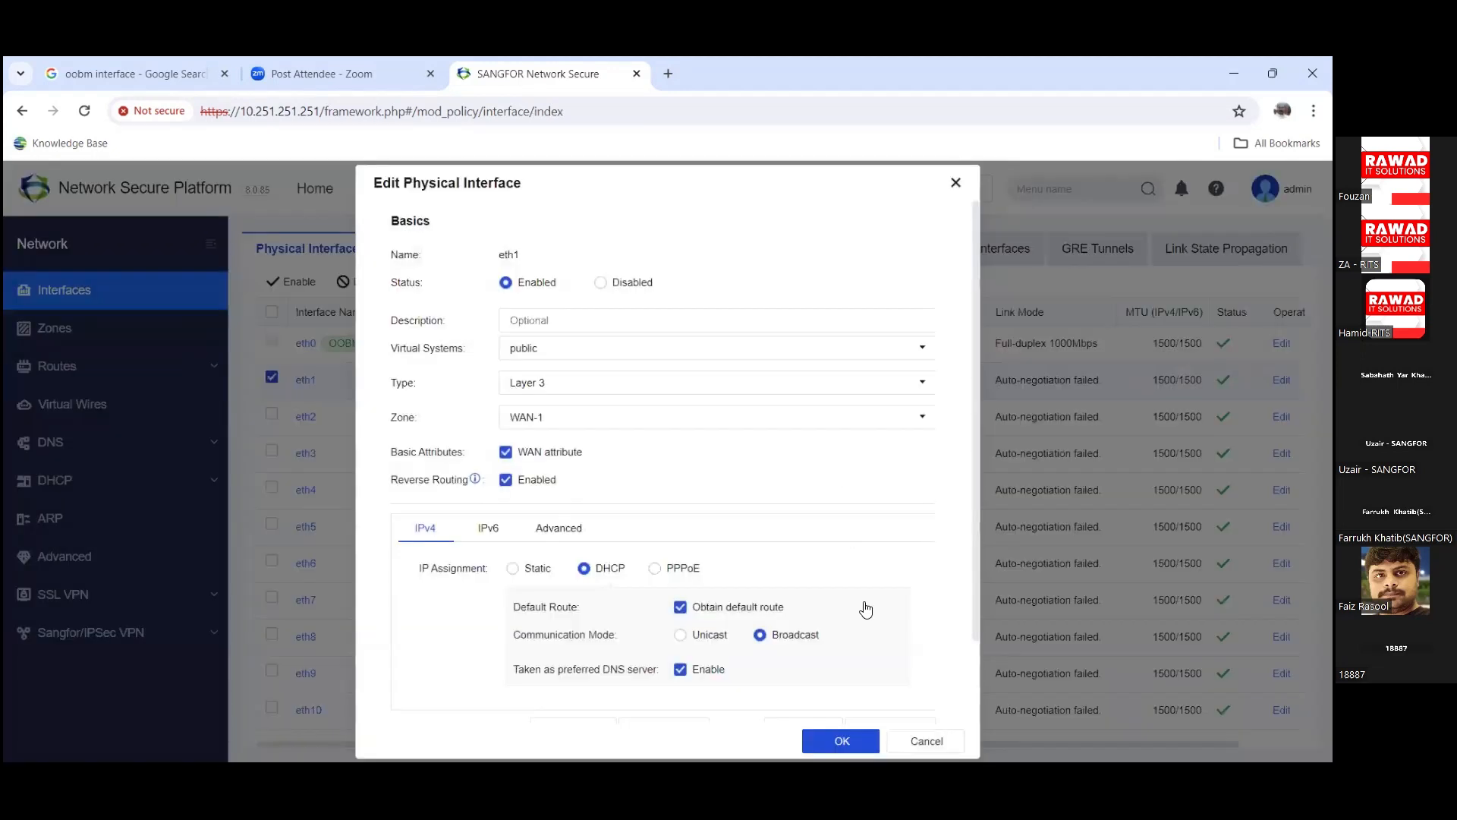
{"action": "left_click", "coordinate": [919, 748]}
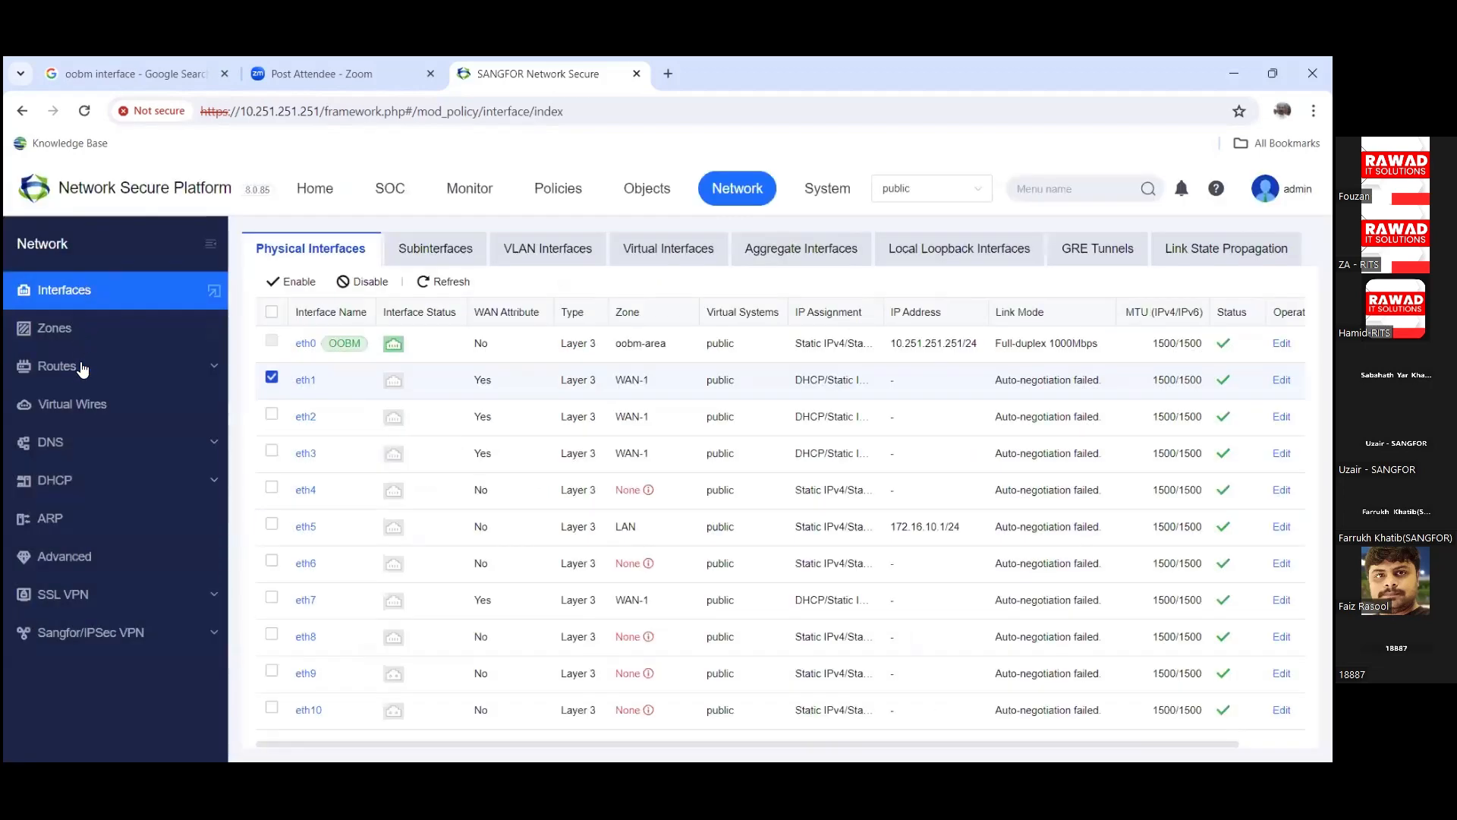
Step: Open the Static Routes list under Routes and start adding a new static route
{"action": "left_click", "coordinate": [82, 367]}
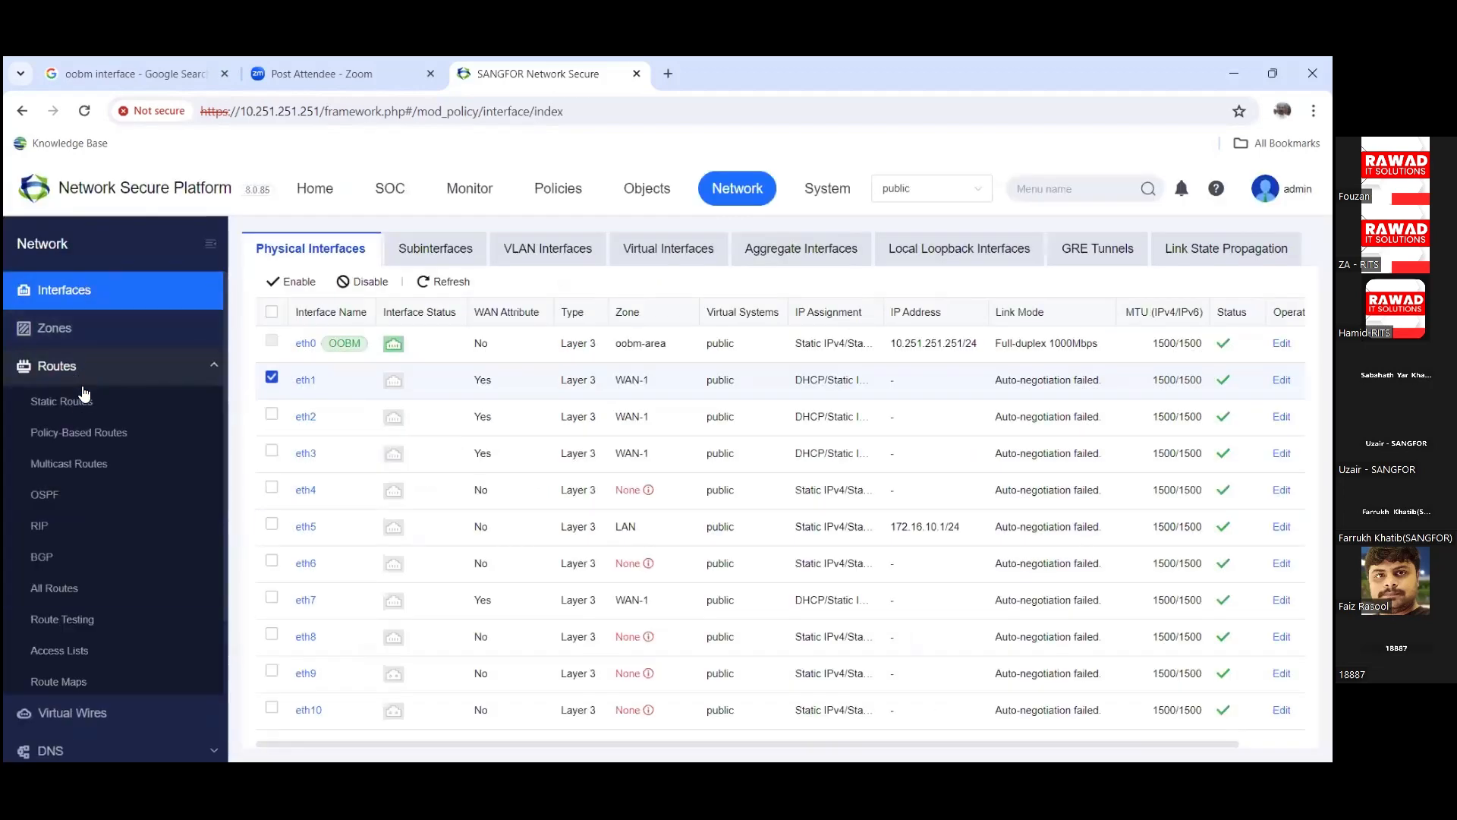
{"action": "left_click", "coordinate": [84, 400]}
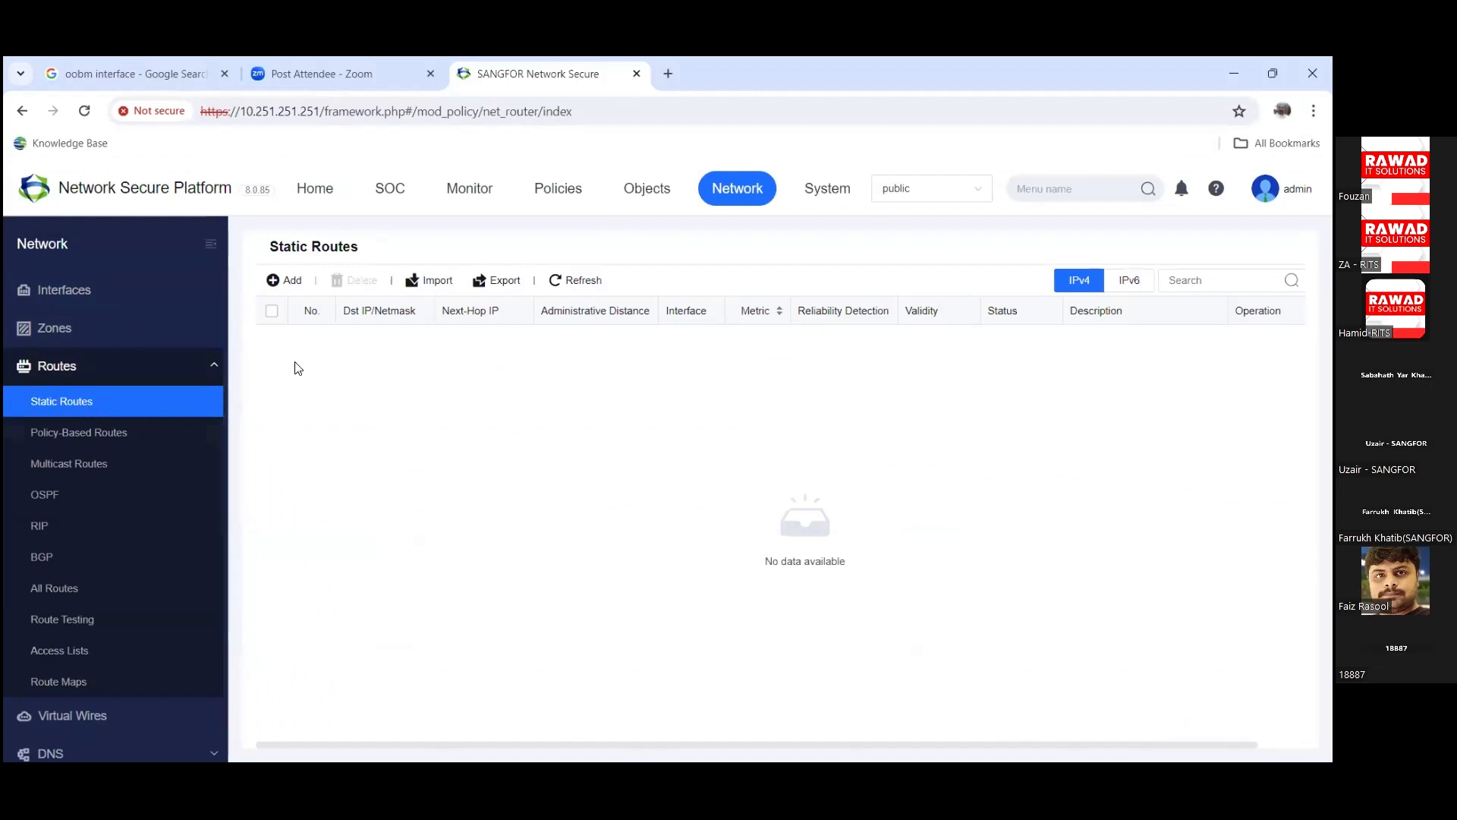
{"action": "left_click", "coordinate": [289, 293]}
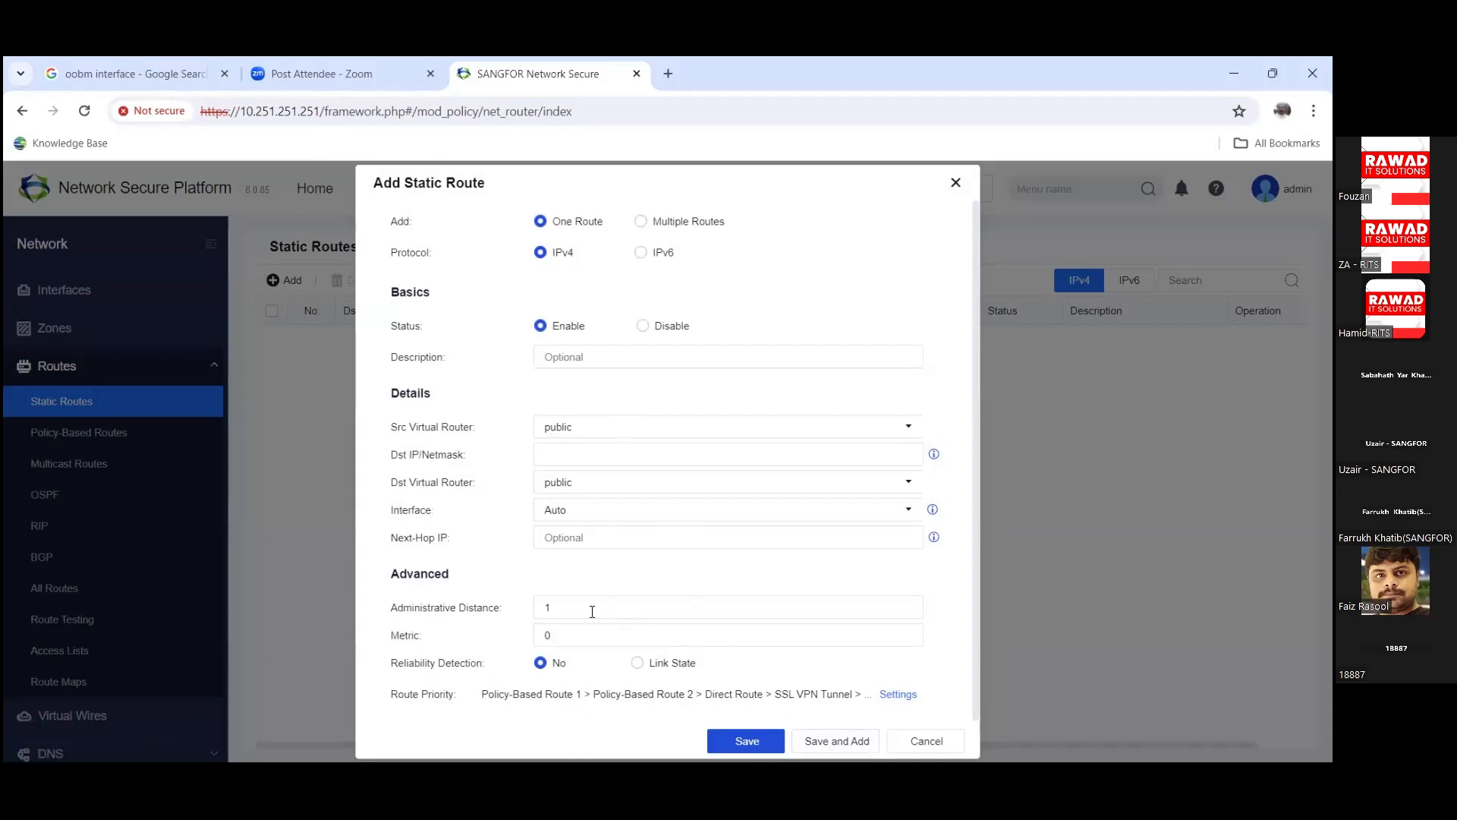
Step: Check the administrative distance value 1, cancel the static route form, and open Policy-Based Routes
{"action": "left_click_drag", "start_coordinate": [592, 612], "coordinate": [522, 613]}
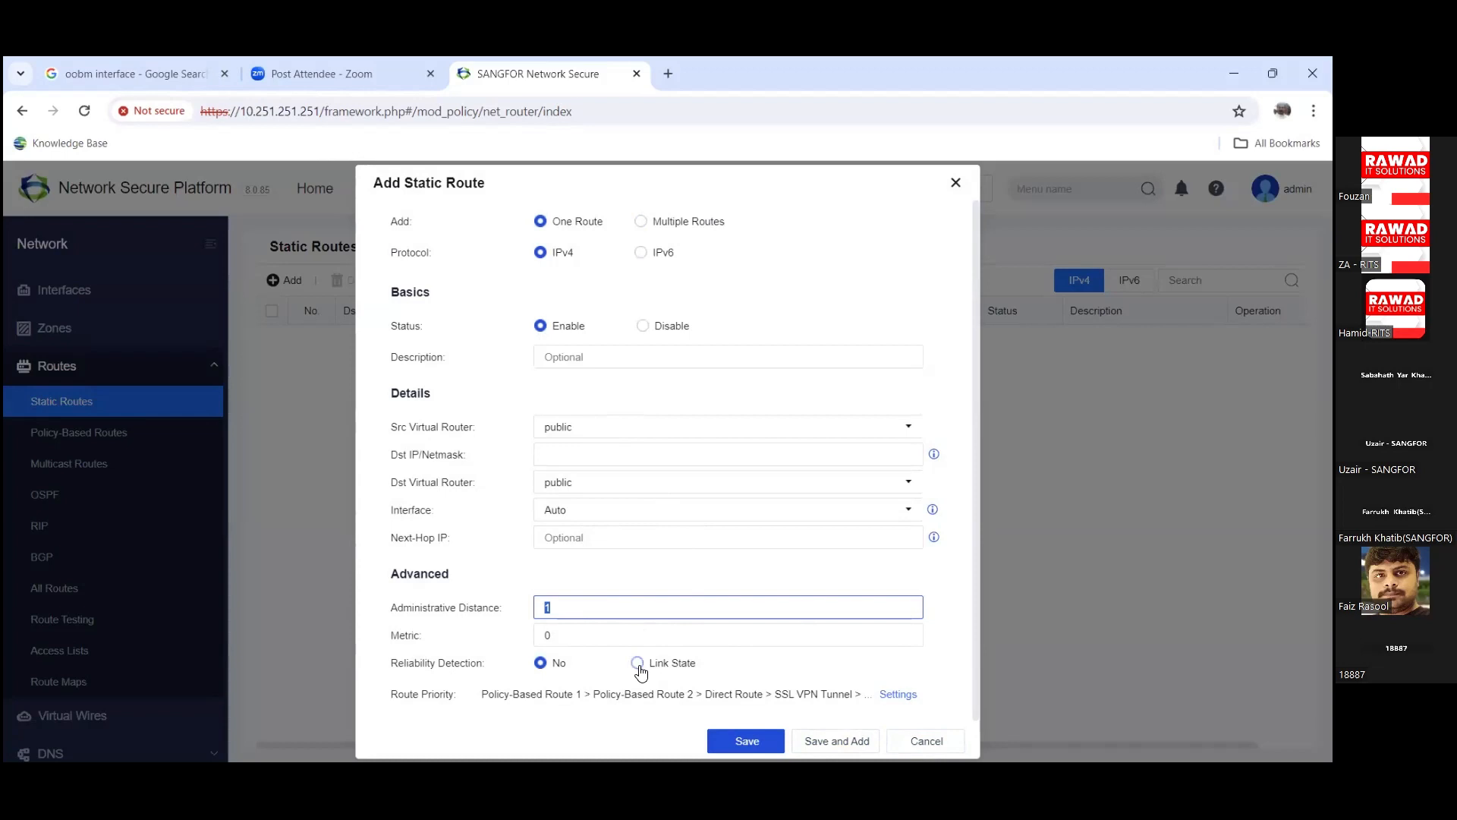
{"action": "left_click", "coordinate": [911, 754]}
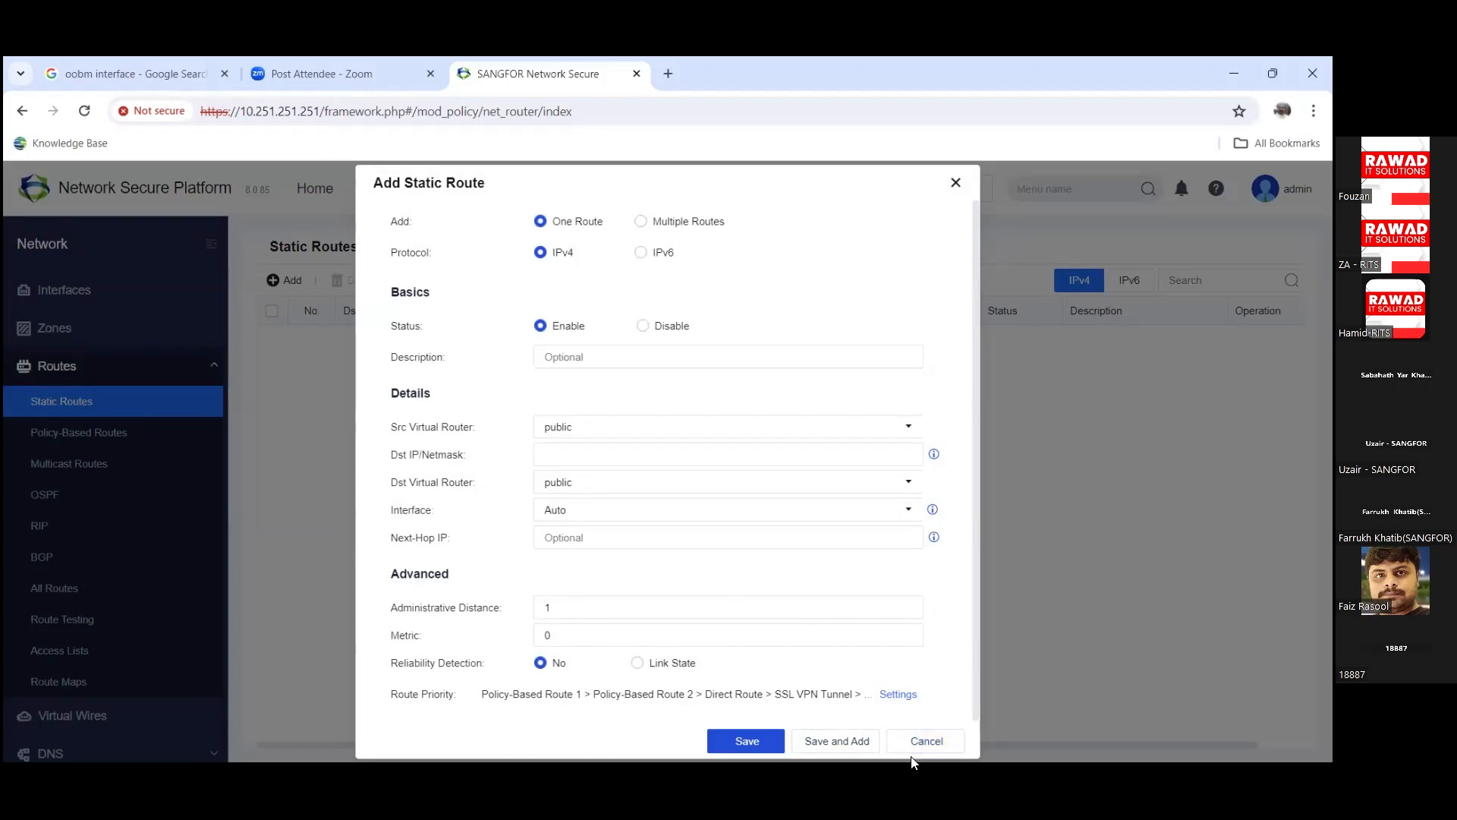
{"action": "left_click", "coordinate": [927, 741]}
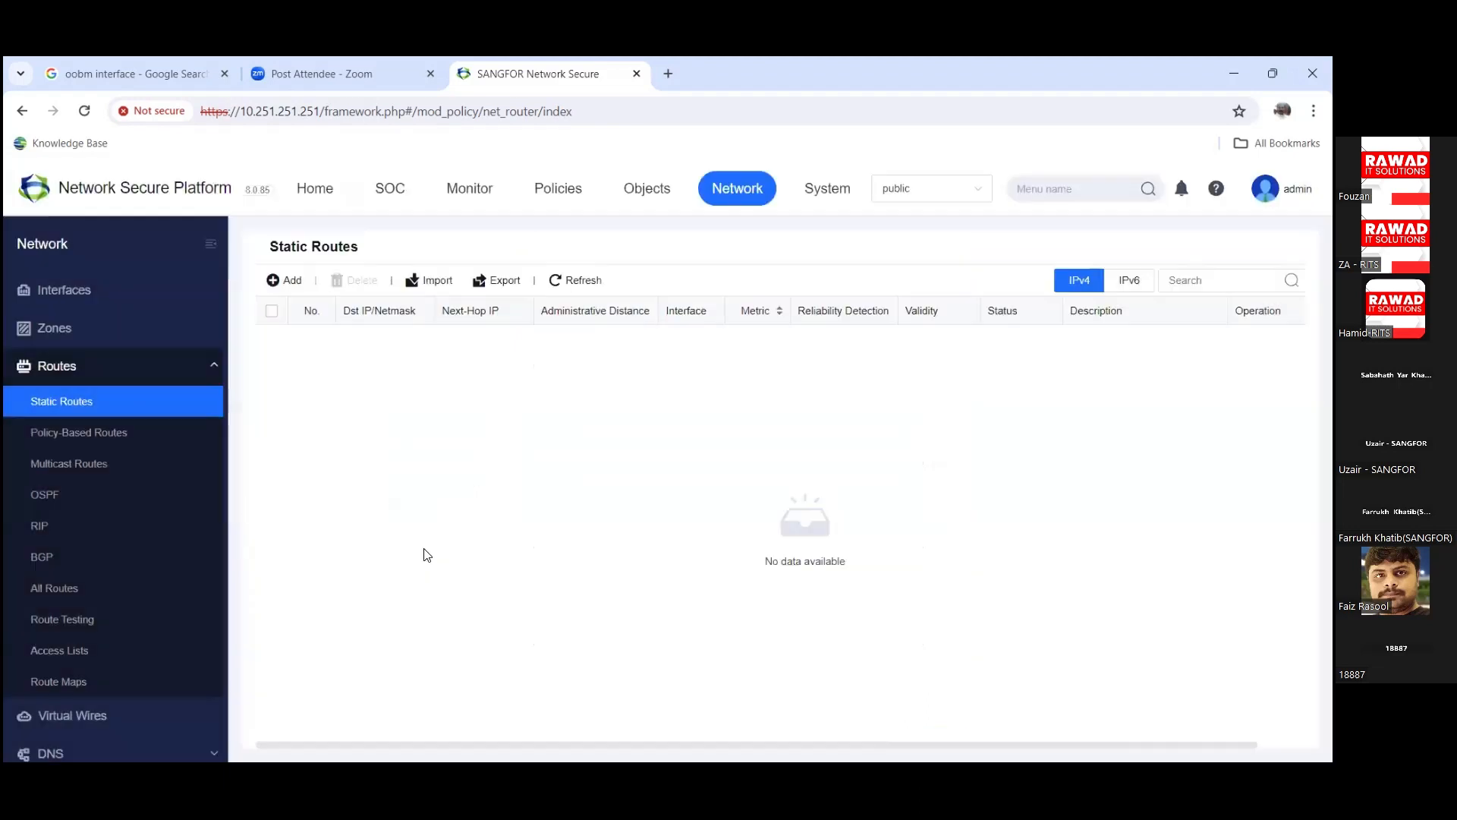
{"action": "left_click", "coordinate": [143, 439]}
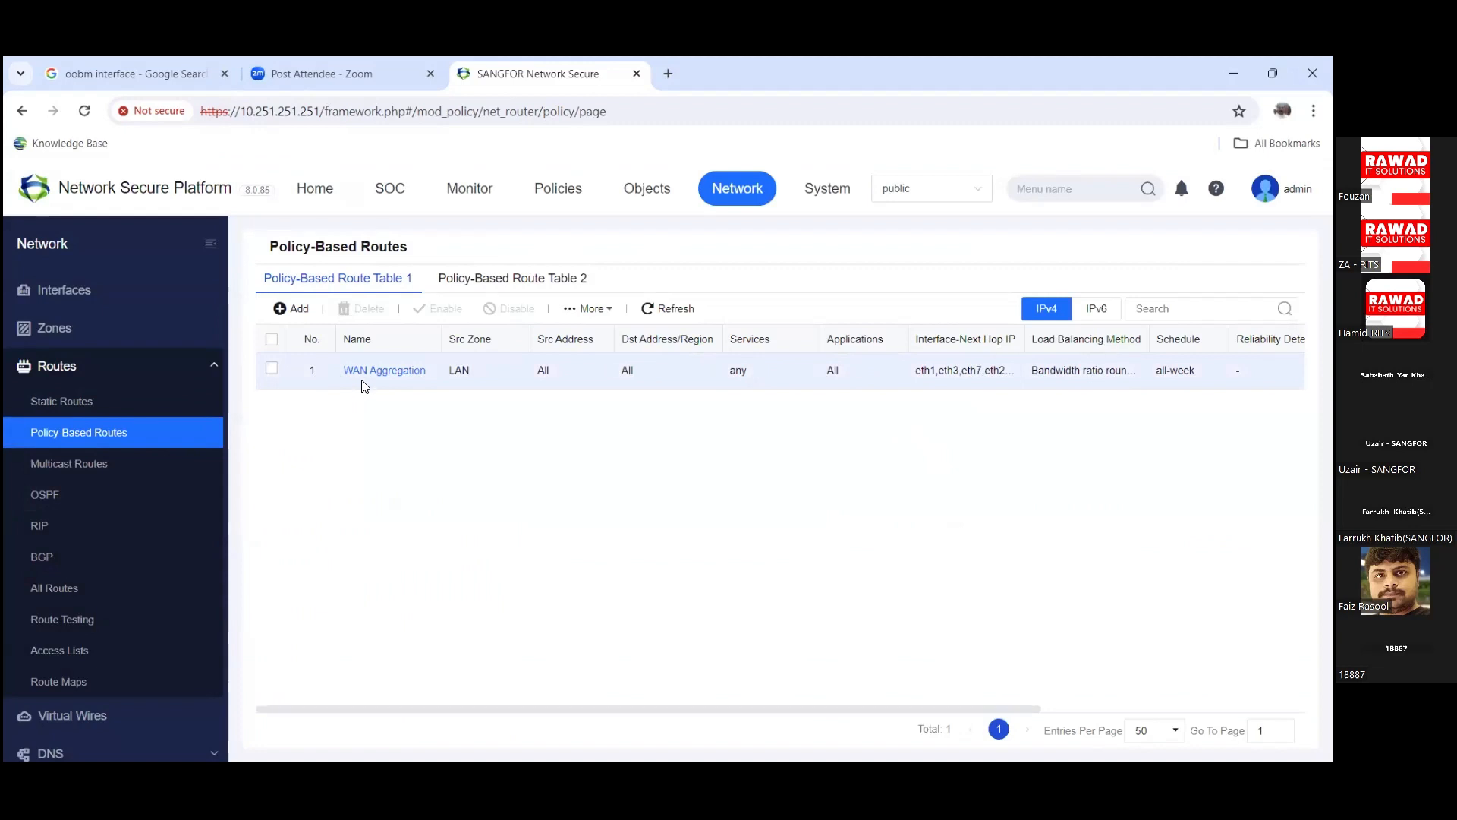
Step: Edit the WAN Aggregation route and open its Src Address network object picker
{"action": "left_click", "coordinate": [372, 372]}
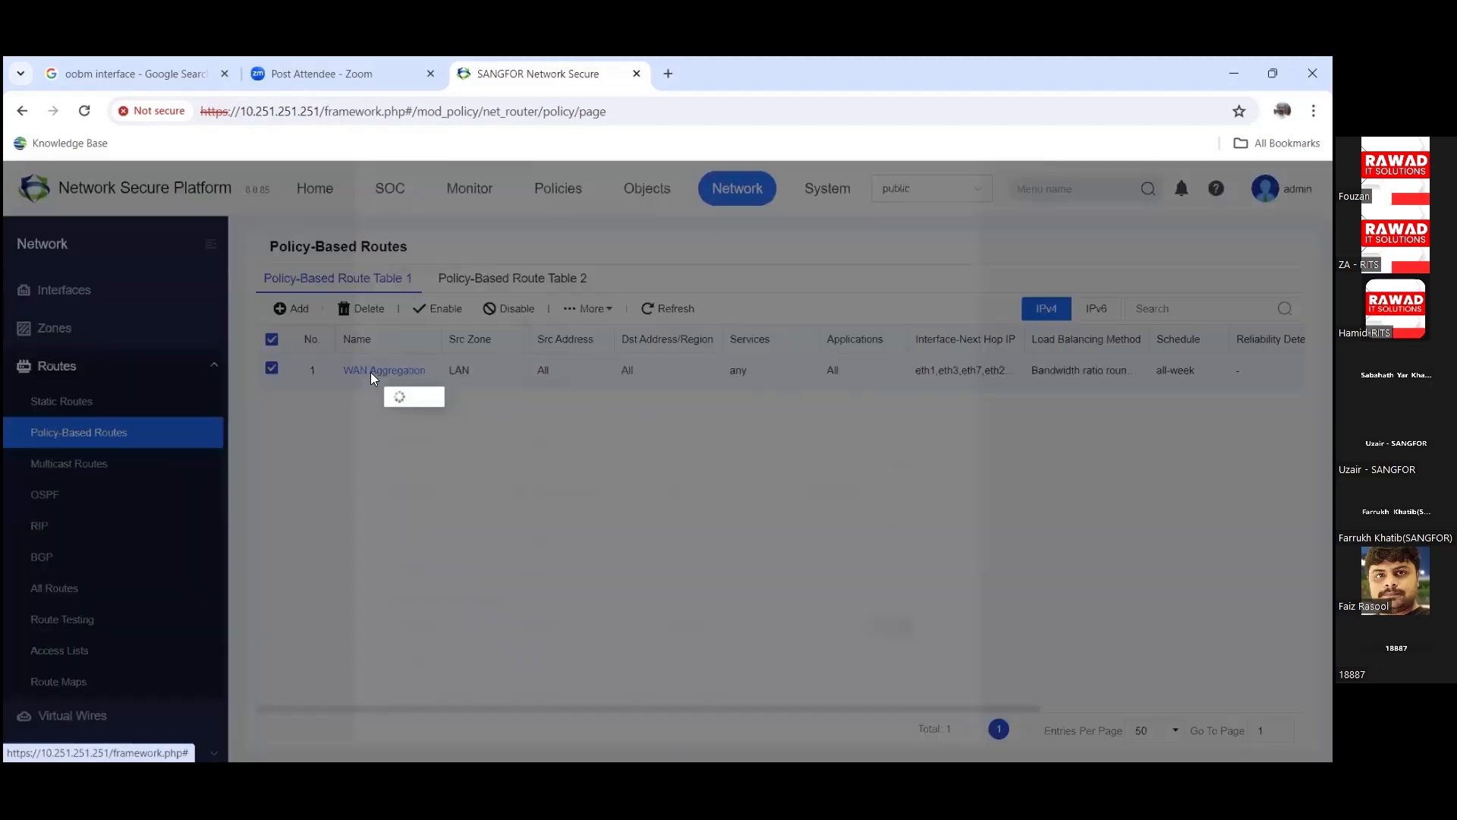
{"action": "scroll", "coordinate": [626, 499], "scroll_direction": "down", "scroll_amount": 3}
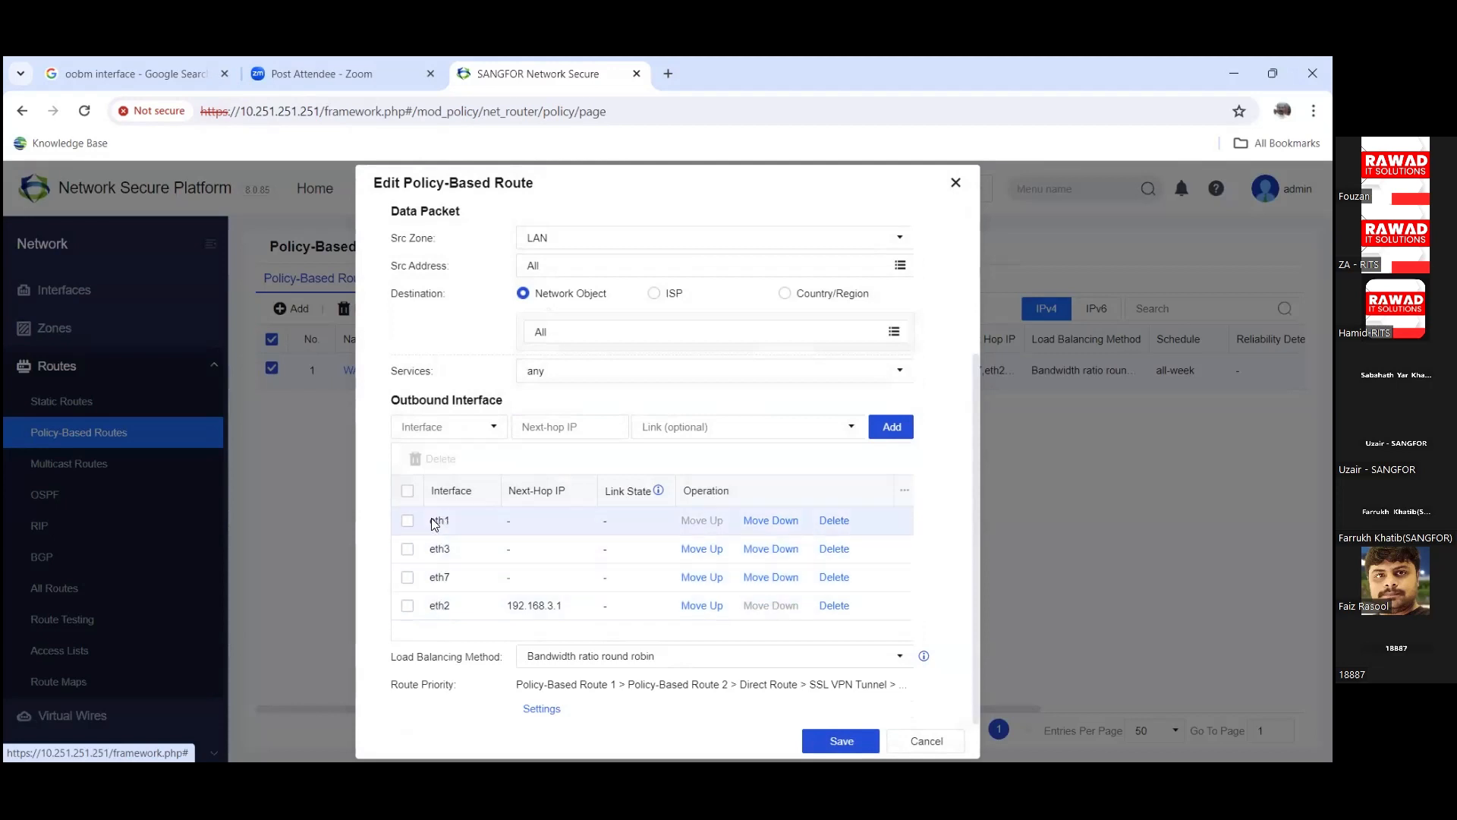
{"action": "scroll", "coordinate": [431, 517], "scroll_direction": "up", "scroll_amount": 3}
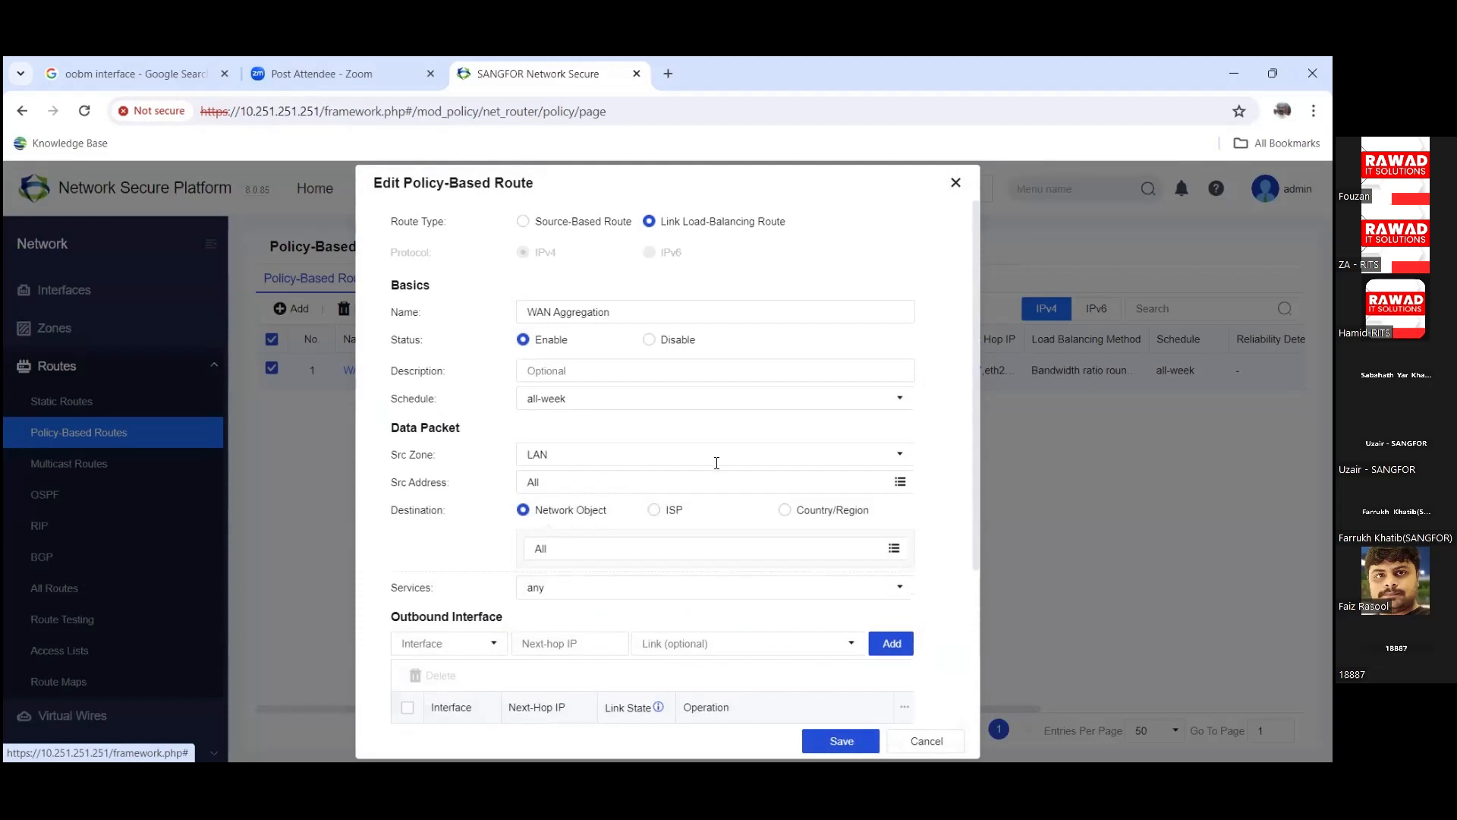
{"action": "left_click", "coordinate": [903, 483]}
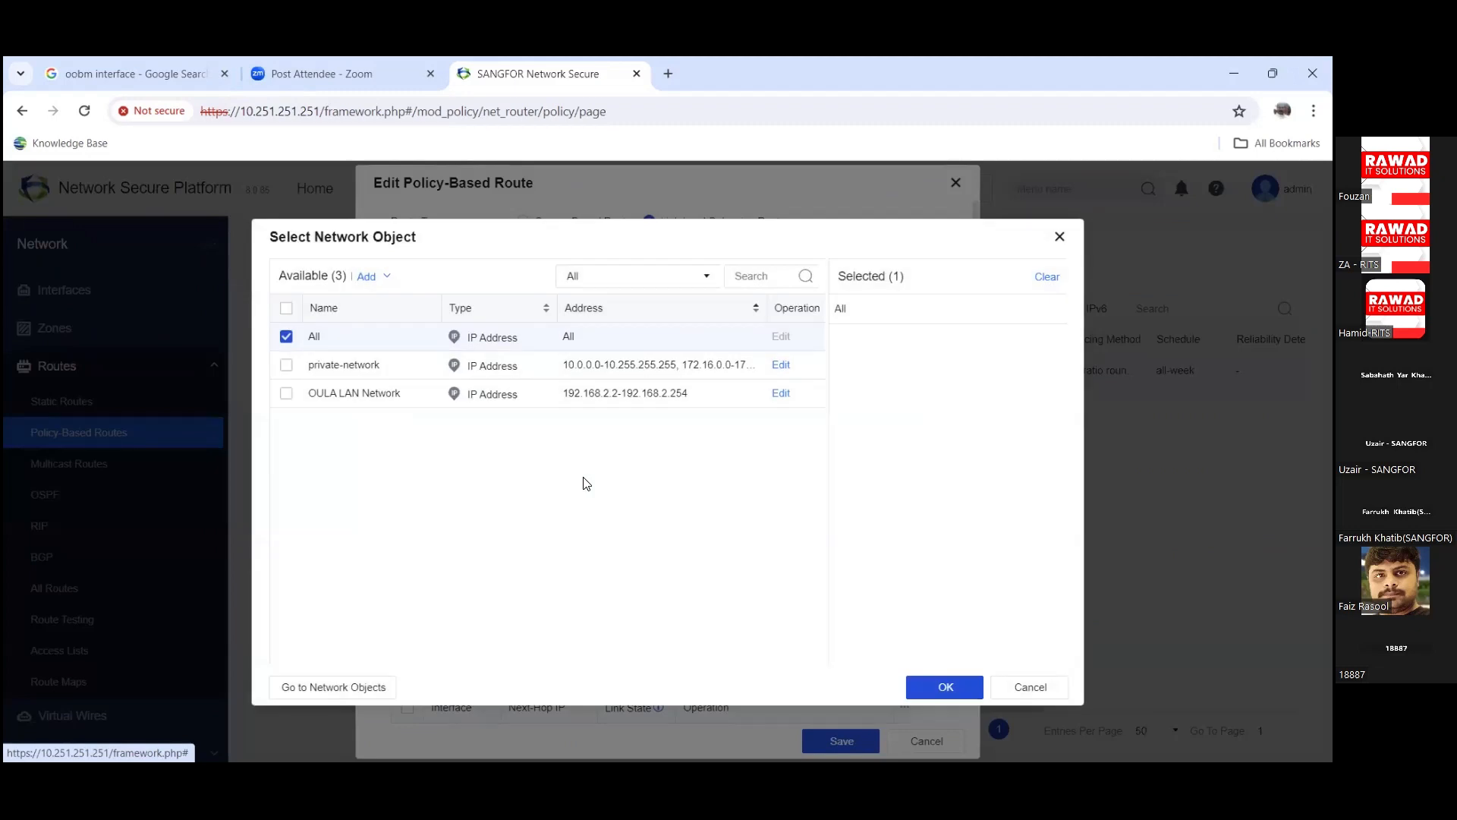
Step: Start a new address object from the picker, discard it, and close the picker unchanged
{"action": "left_click", "coordinate": [368, 278]}
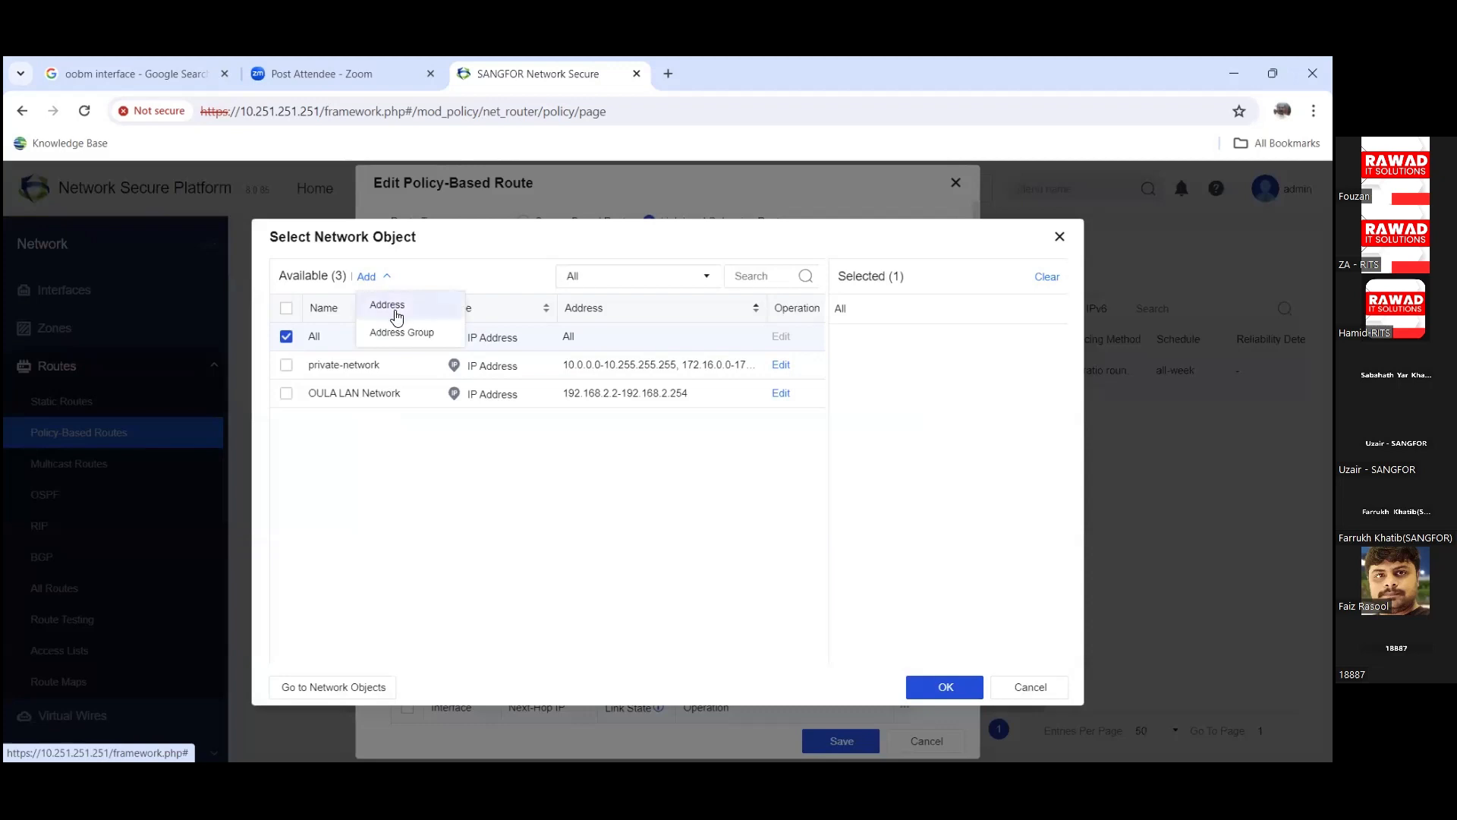
{"action": "left_click", "coordinate": [388, 306]}
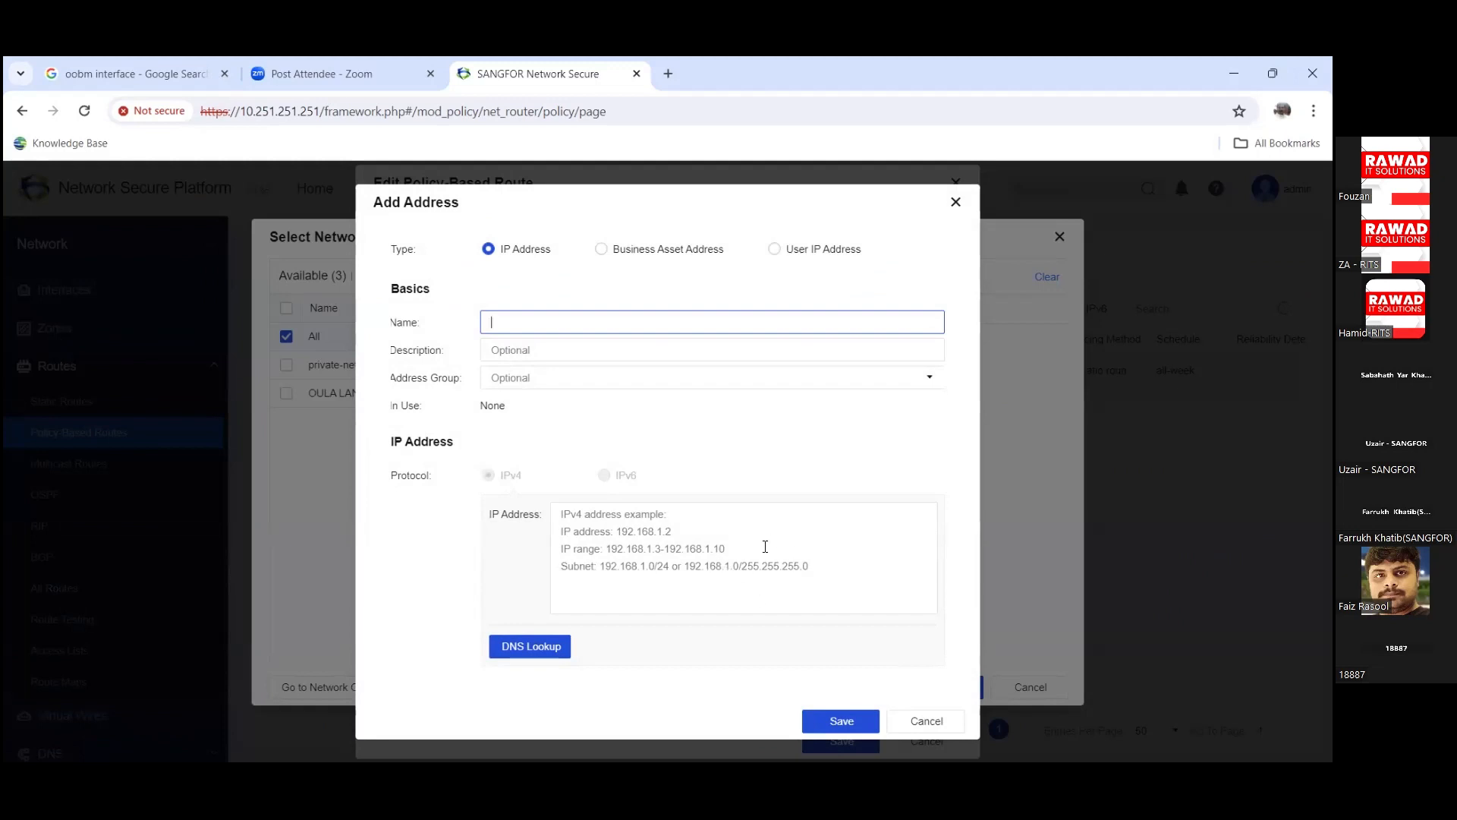
{"action": "key", "text": "Escape"}
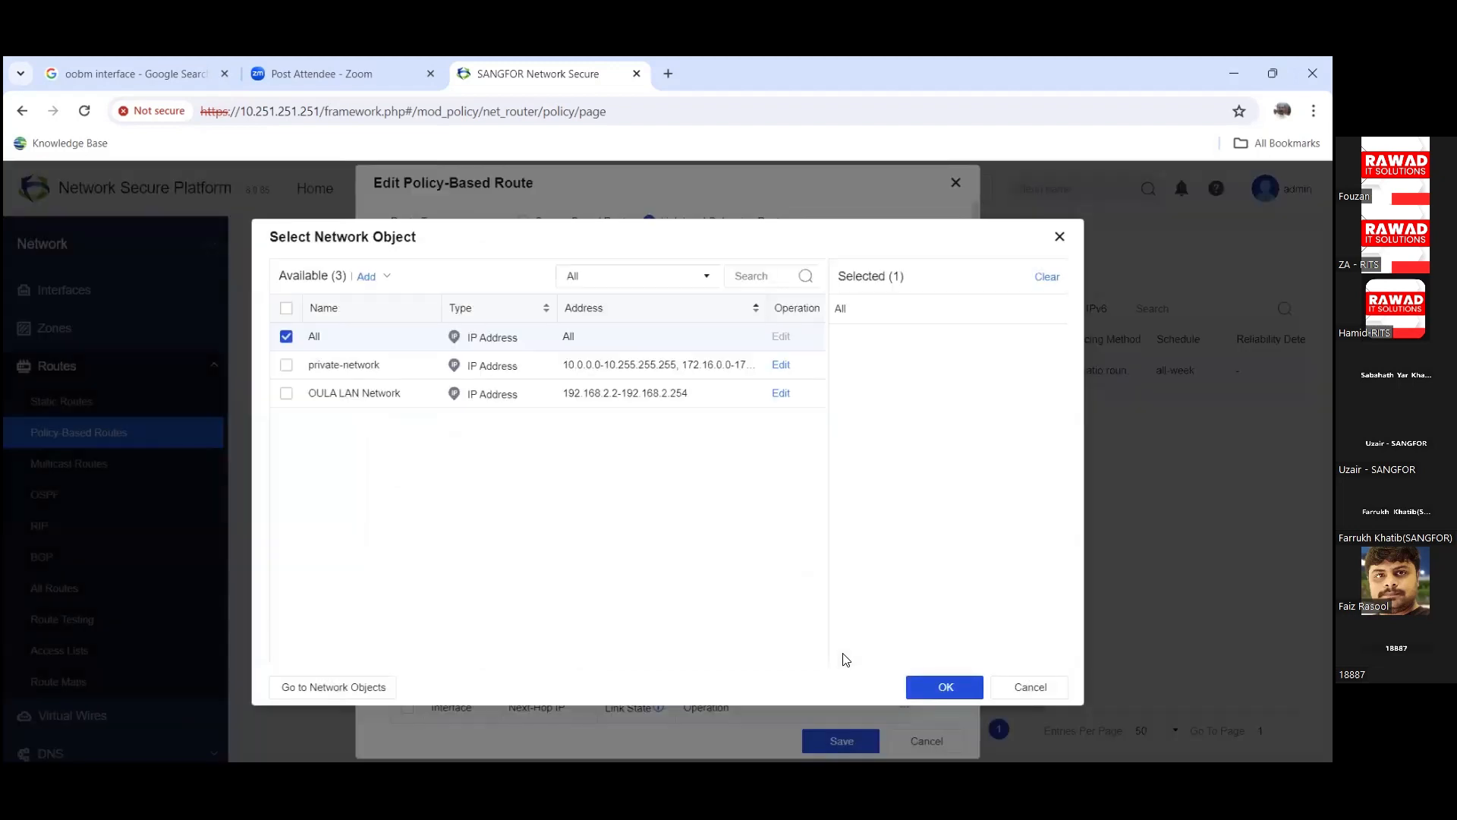
{"action": "key", "text": "Return"}
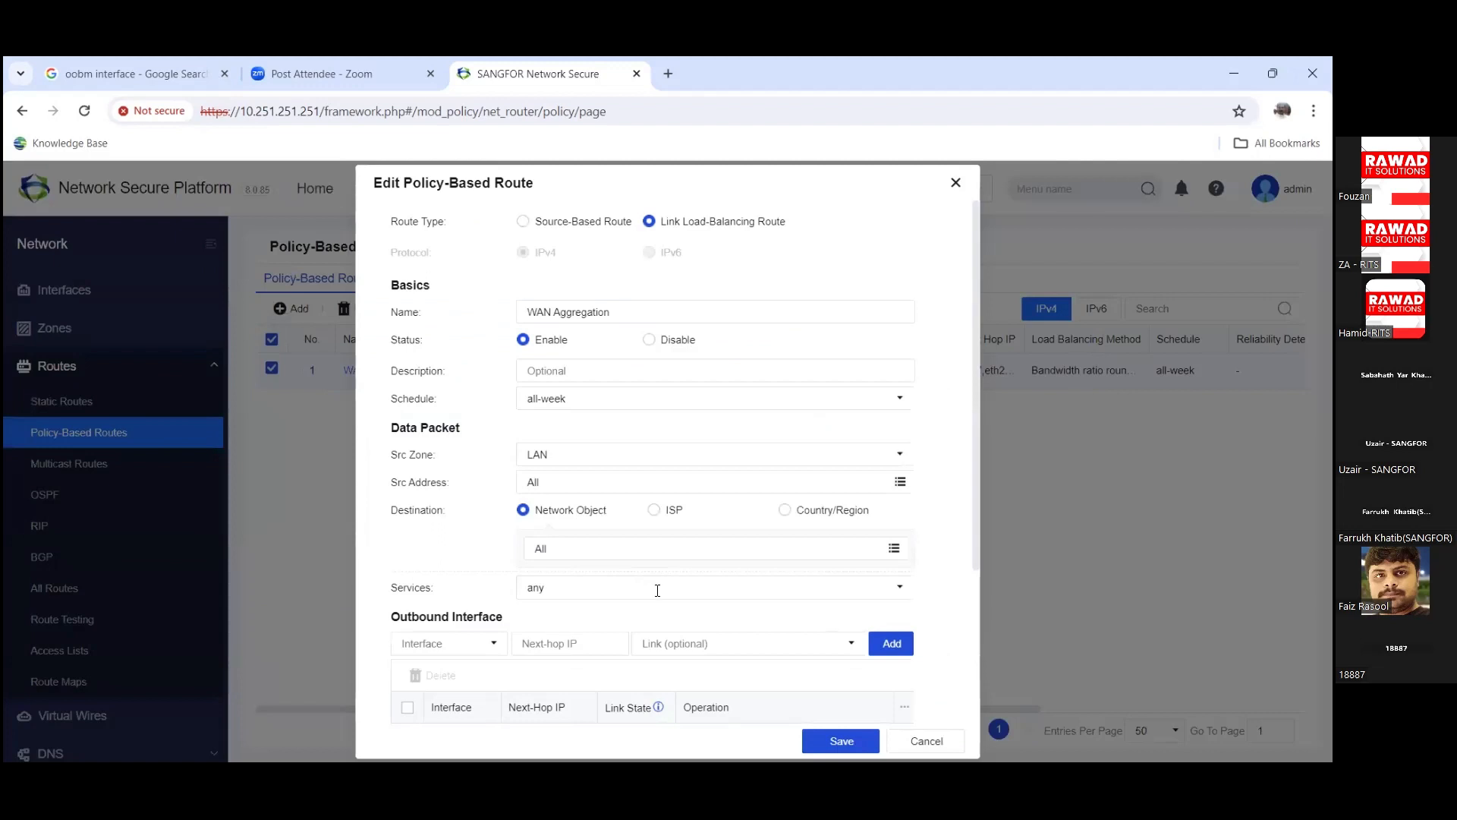
Step: Keep the route's Services as any and close the Destination picker without changes
{"action": "left_click", "coordinate": [657, 590]}
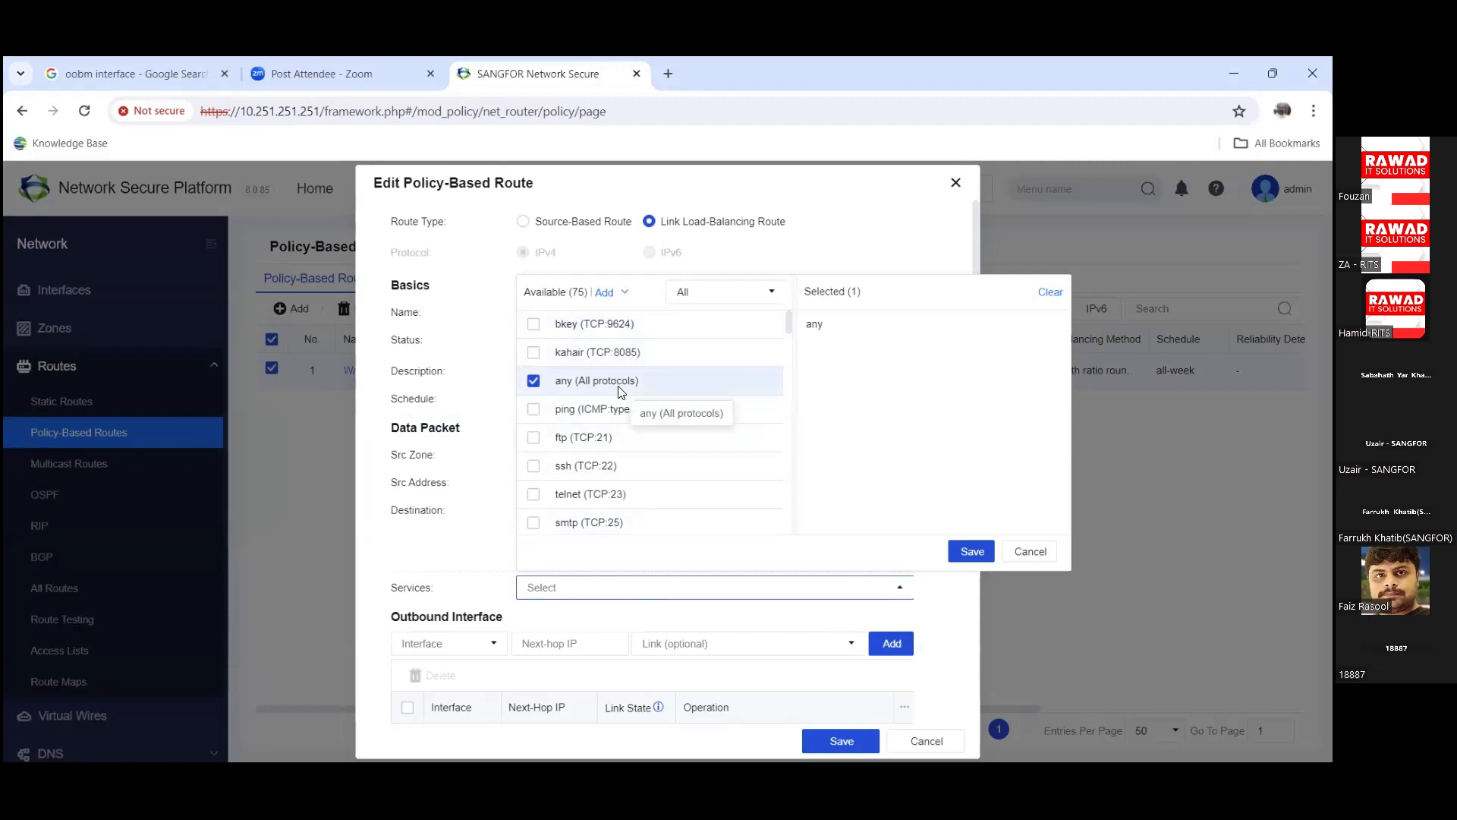
{"action": "left_click", "coordinate": [972, 553]}
{"action": "left_click", "coordinate": [971, 552]}
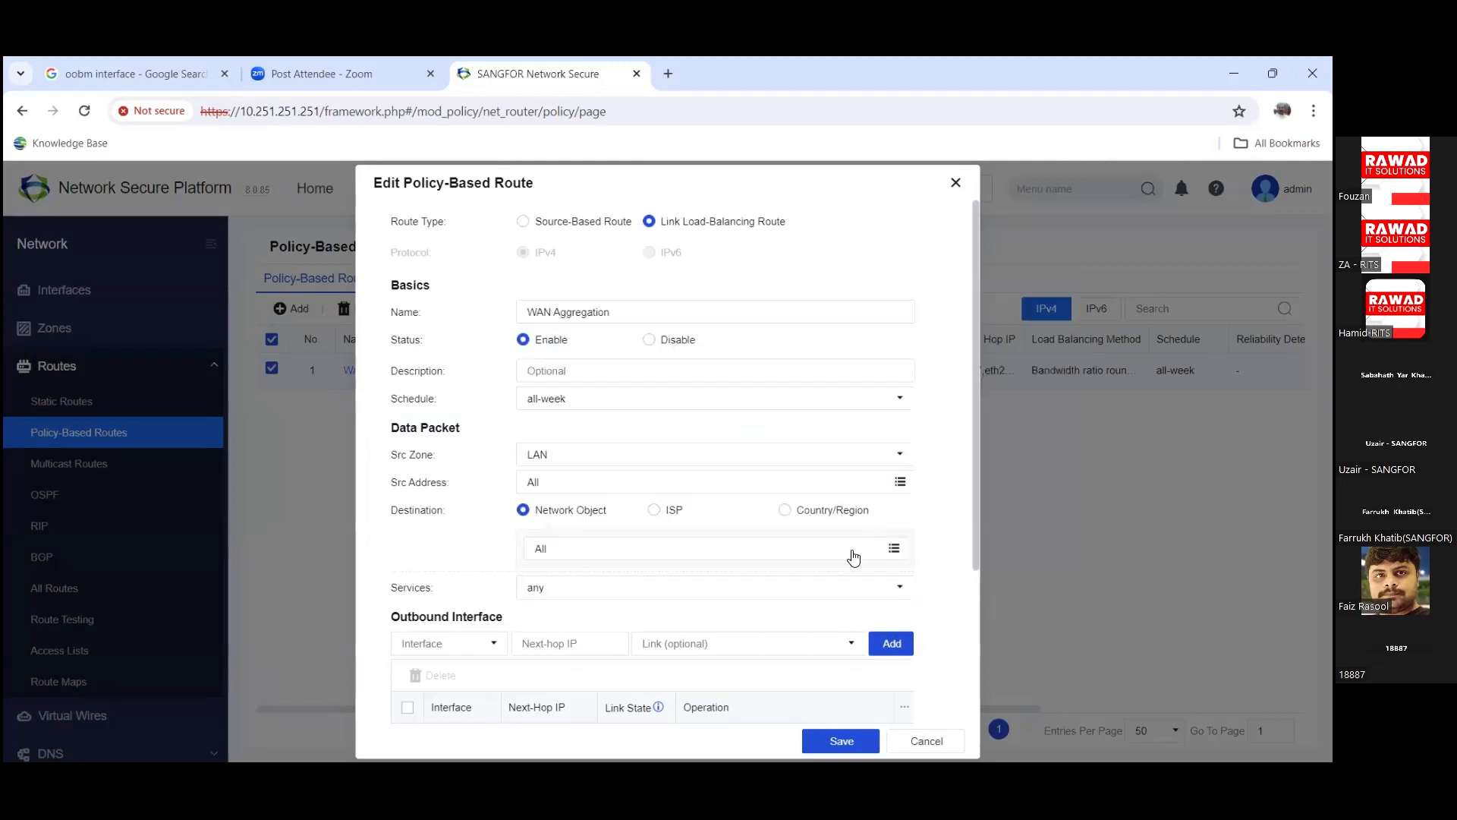
{"action": "left_click", "coordinate": [893, 550]}
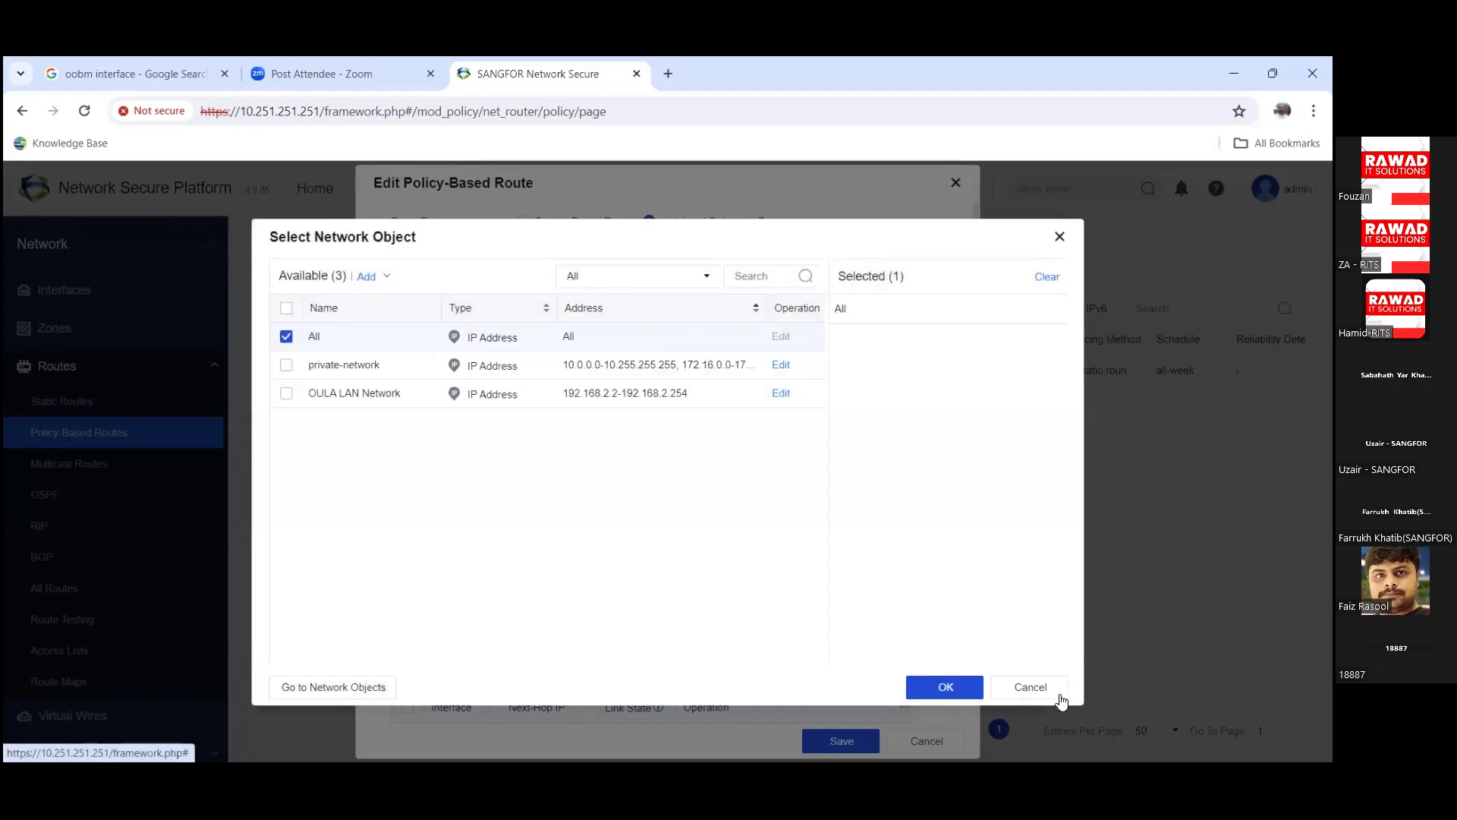
{"action": "left_click", "coordinate": [1046, 686]}
{"action": "scroll", "coordinate": [850, 550], "scroll_direction": "down", "scroll_amount": 3}
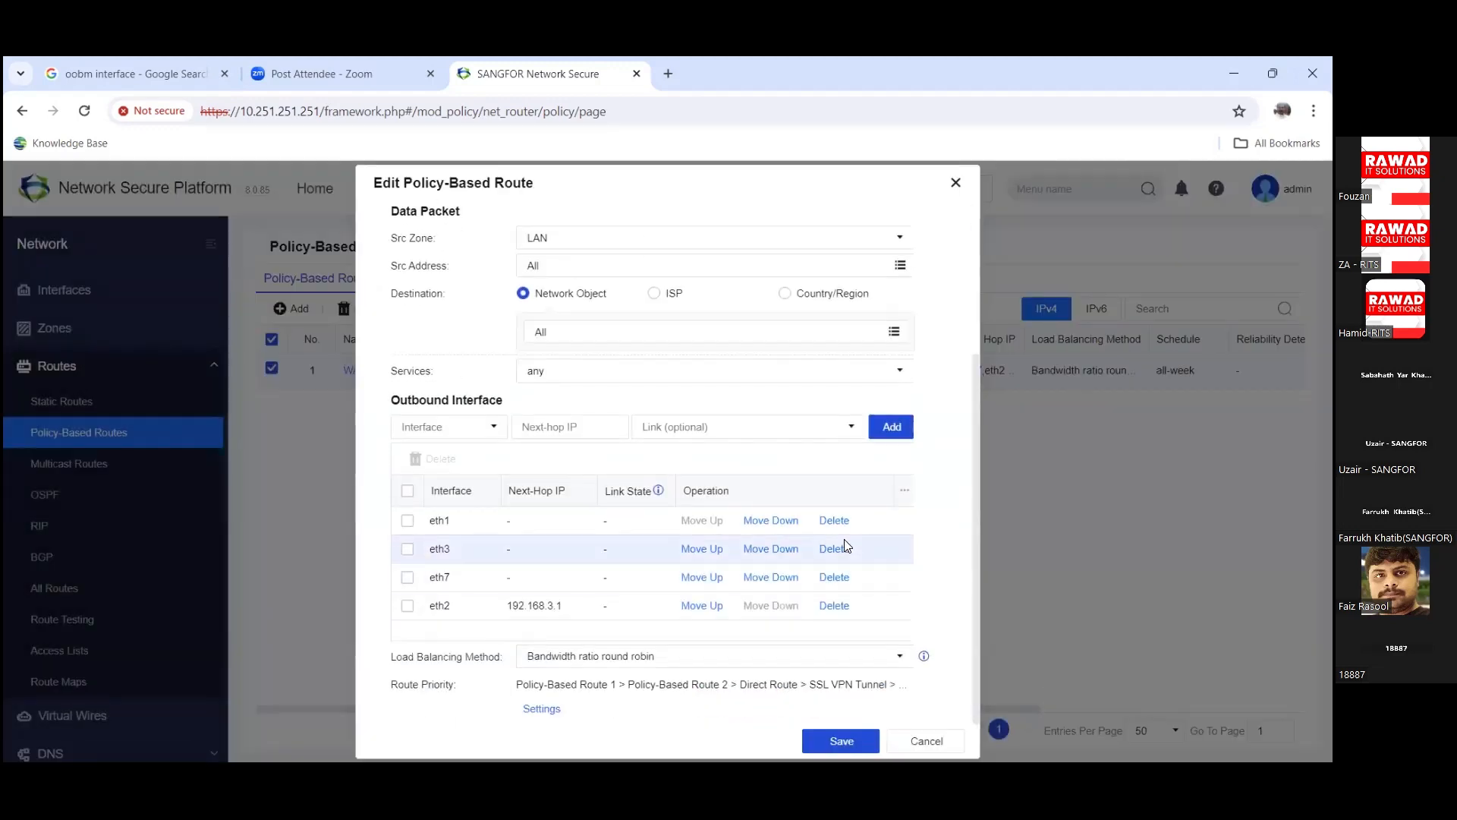
Step: Review the load balancing methods, keeping Bandwidth ratio round robin
{"action": "scroll", "coordinate": [797, 591], "scroll_direction": "up", "scroll_amount": 3}
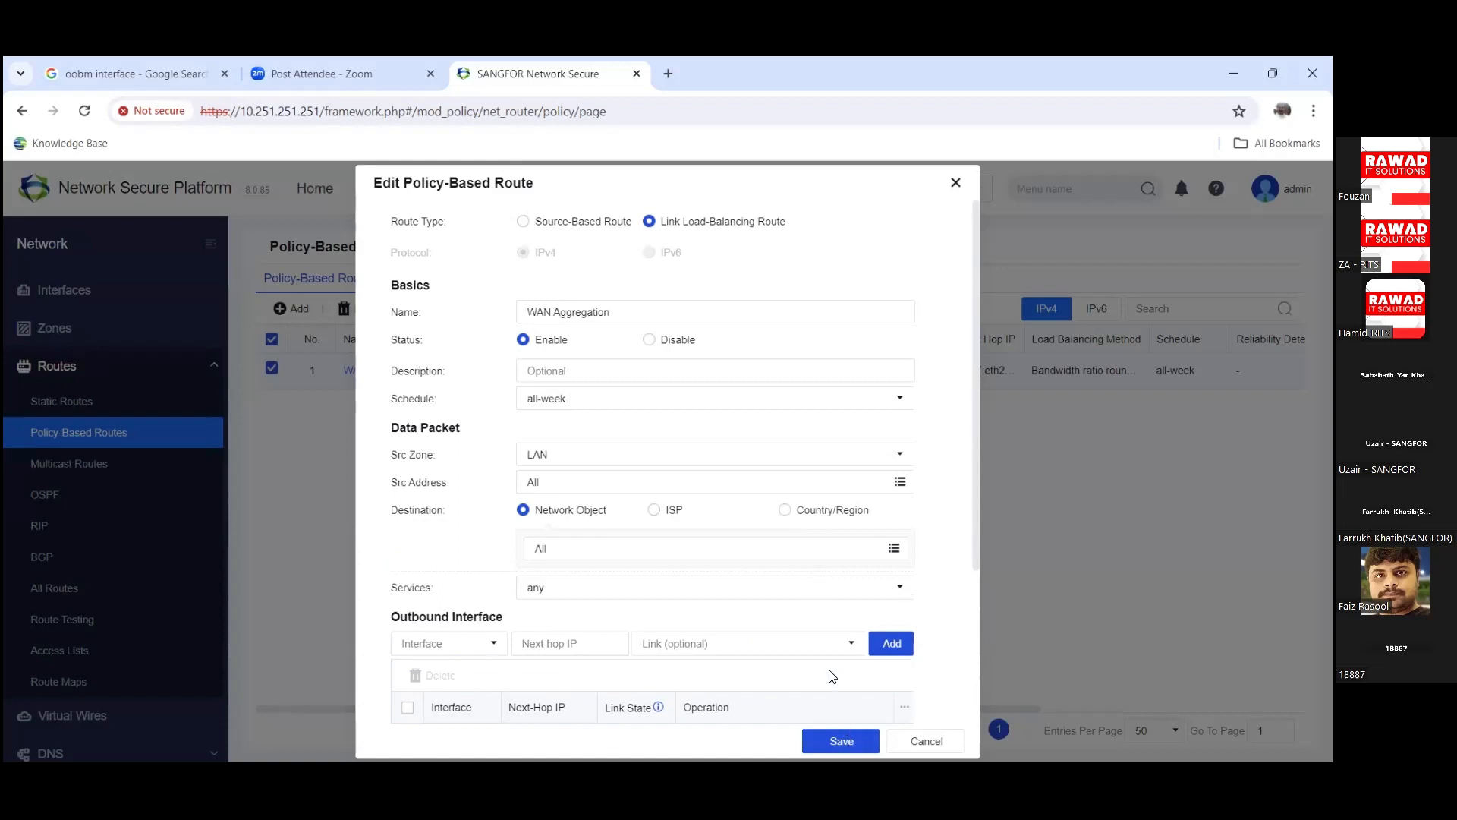
{"action": "scroll", "coordinate": [833, 674], "scroll_direction": "down", "scroll_amount": 3}
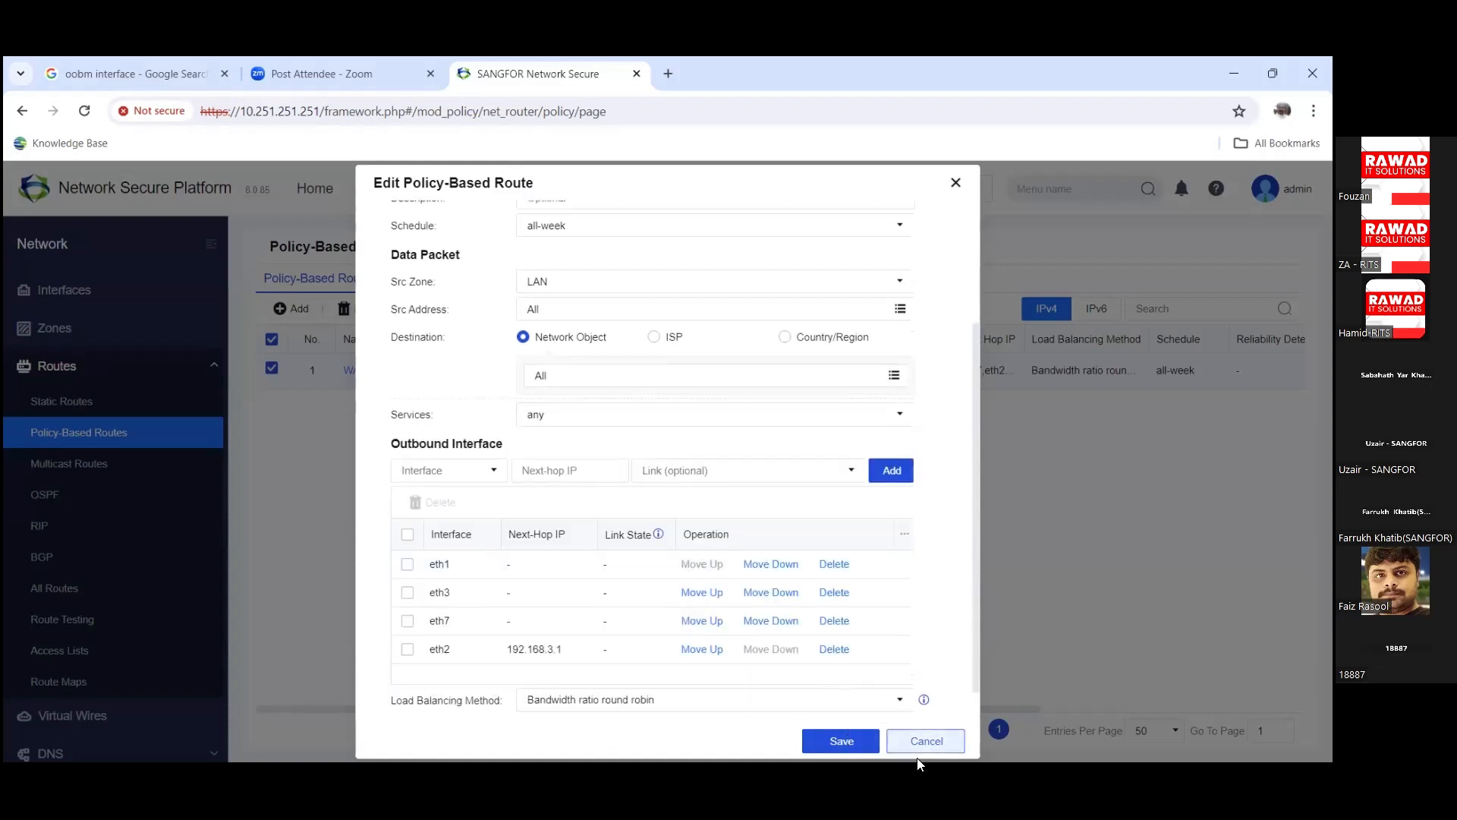
{"action": "left_click", "coordinate": [865, 699]}
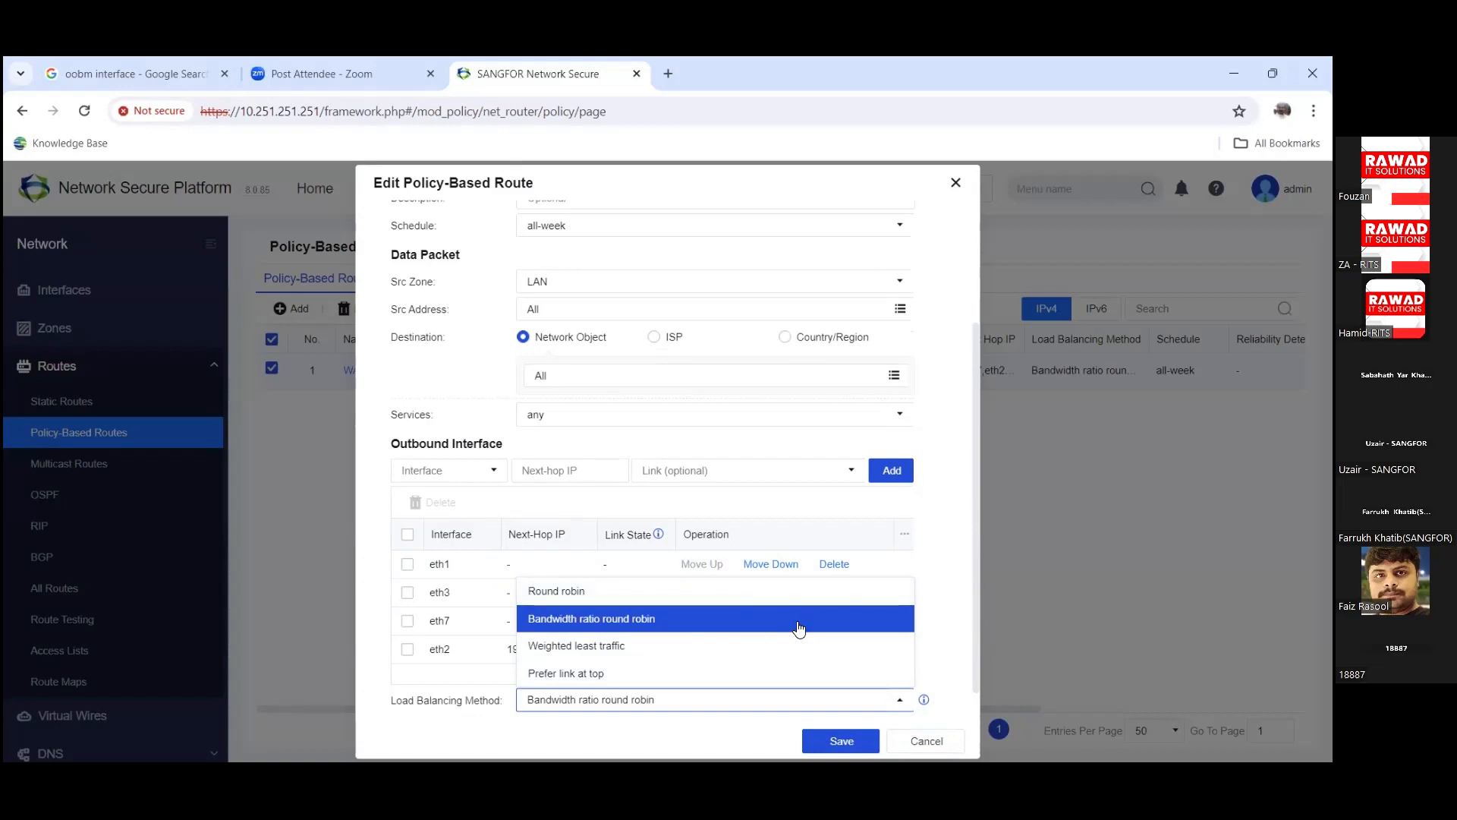
{"action": "left_click", "coordinate": [704, 705]}
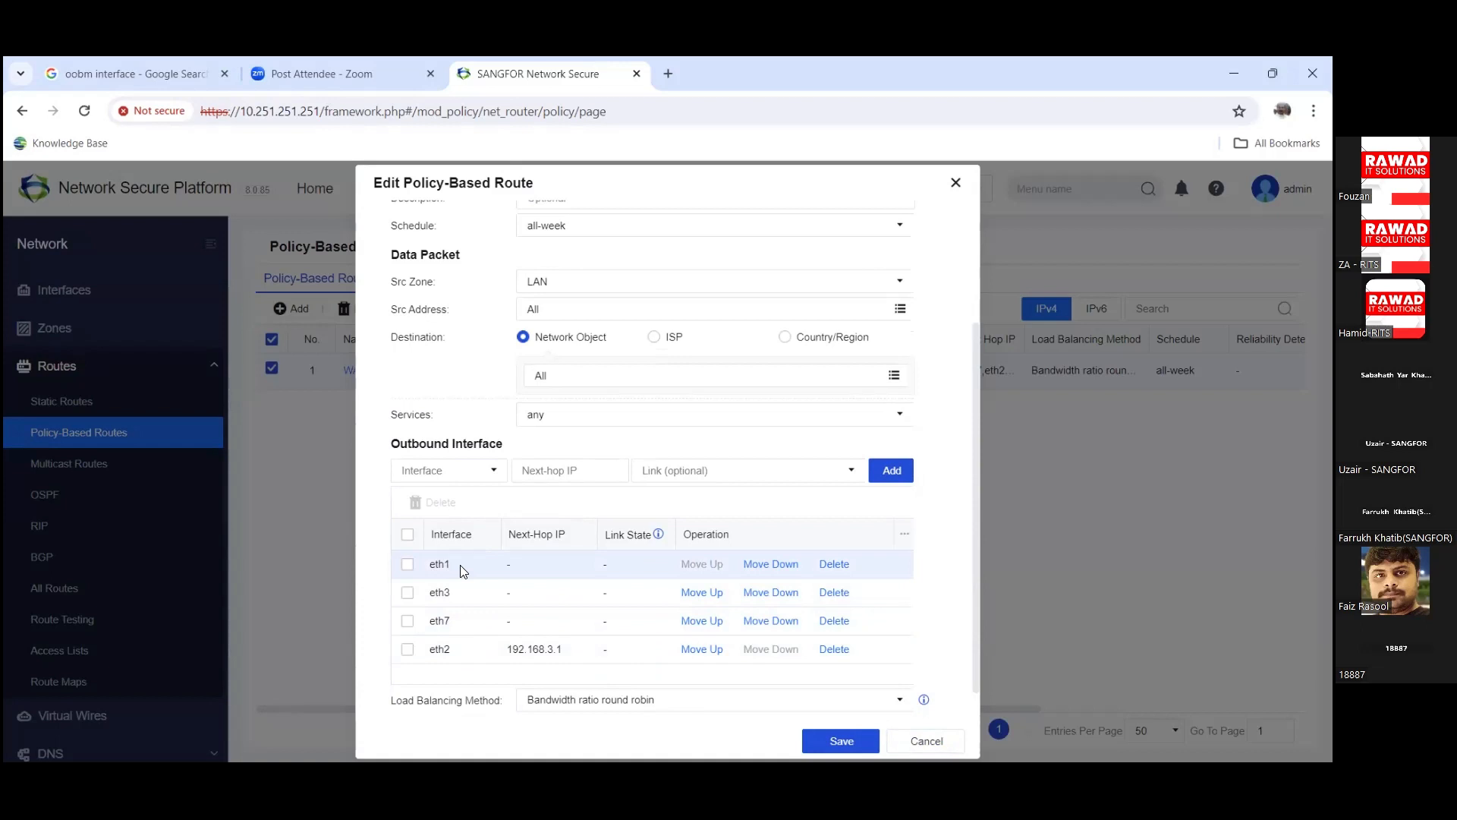
Step: Switch Route Type to Source-Based Route and back to Link Load-Balancing Route, discarding the edit
{"action": "scroll", "coordinate": [464, 572], "scroll_direction": "up", "scroll_amount": 2}
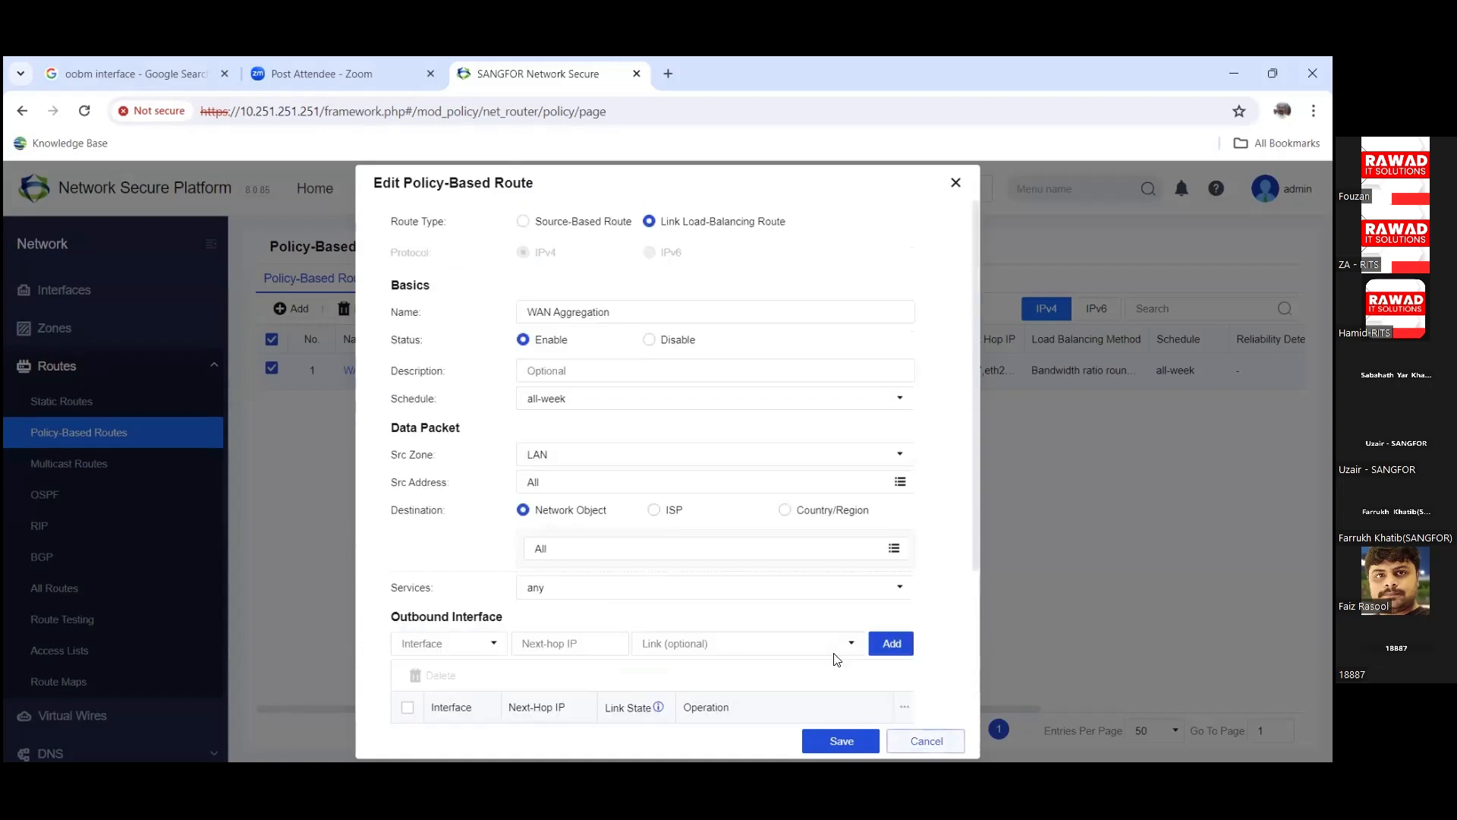
{"action": "left_click", "coordinate": [910, 751]}
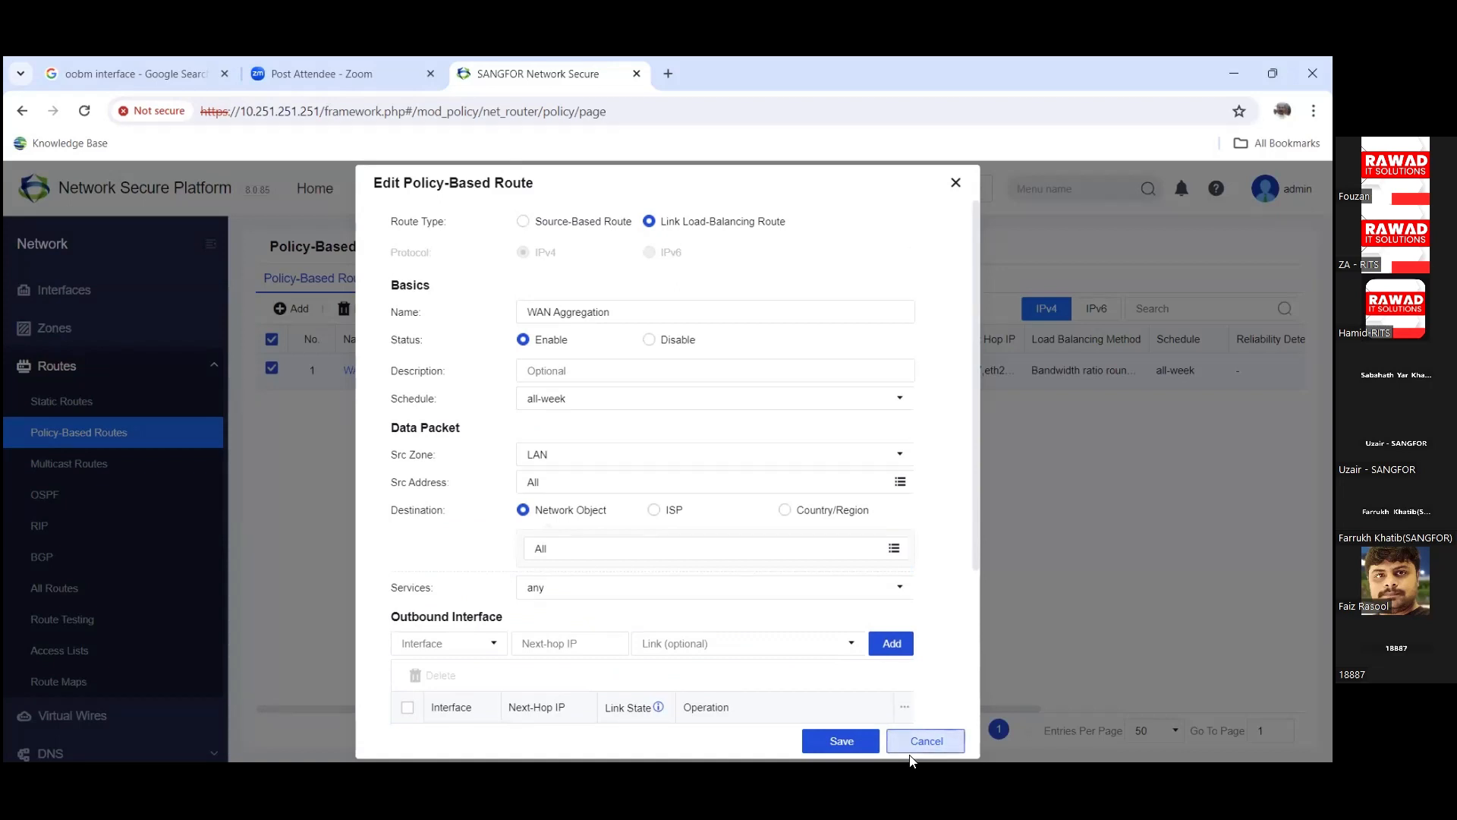
{"action": "left_click", "coordinate": [587, 230]}
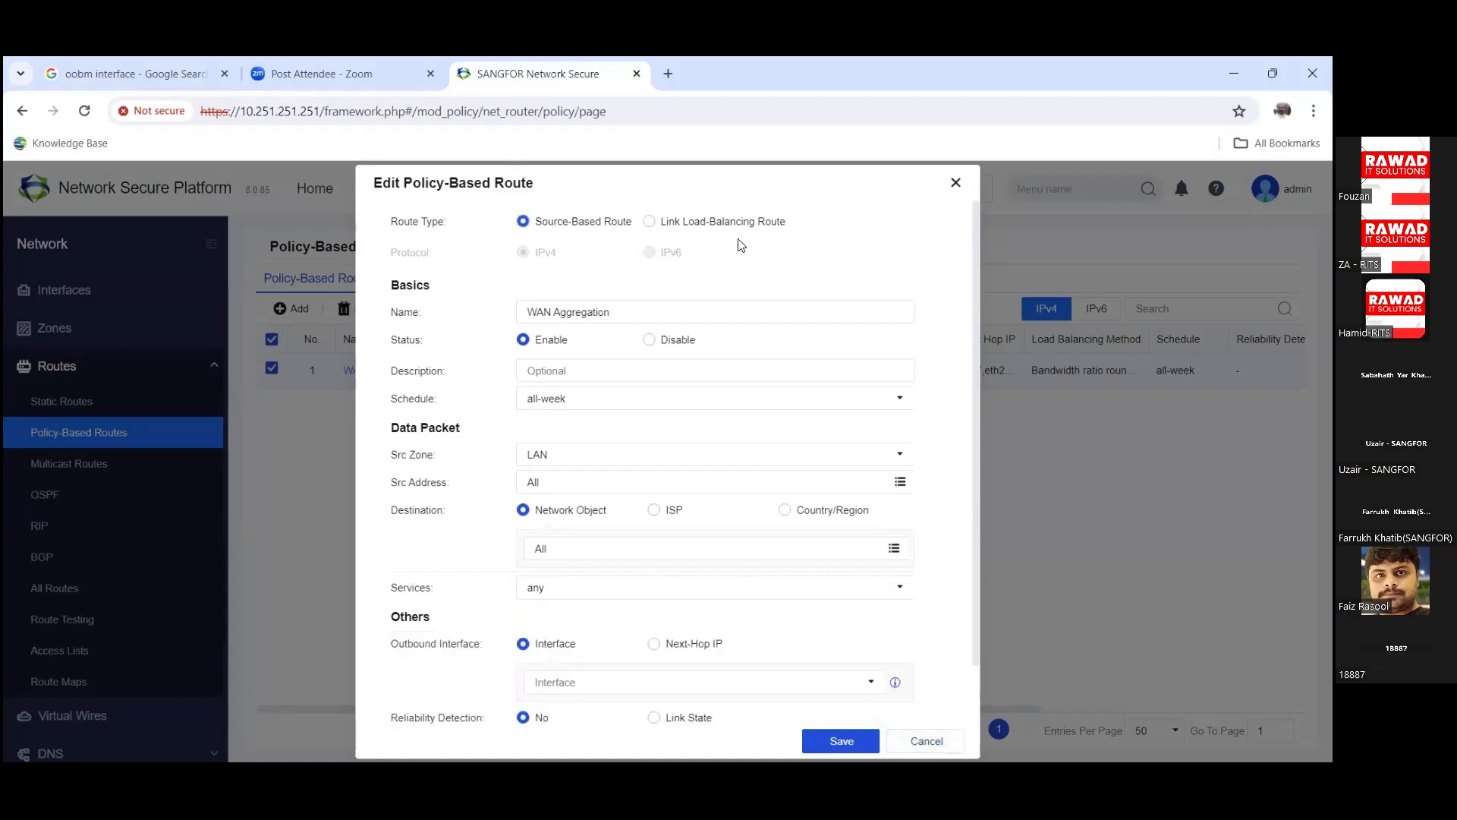
{"action": "scroll", "coordinate": [816, 382], "scroll_direction": "down", "scroll_amount": 1}
{"action": "scroll", "coordinate": [816, 382], "scroll_direction": "up", "scroll_amount": 1}
{"action": "left_click", "coordinate": [683, 227]}
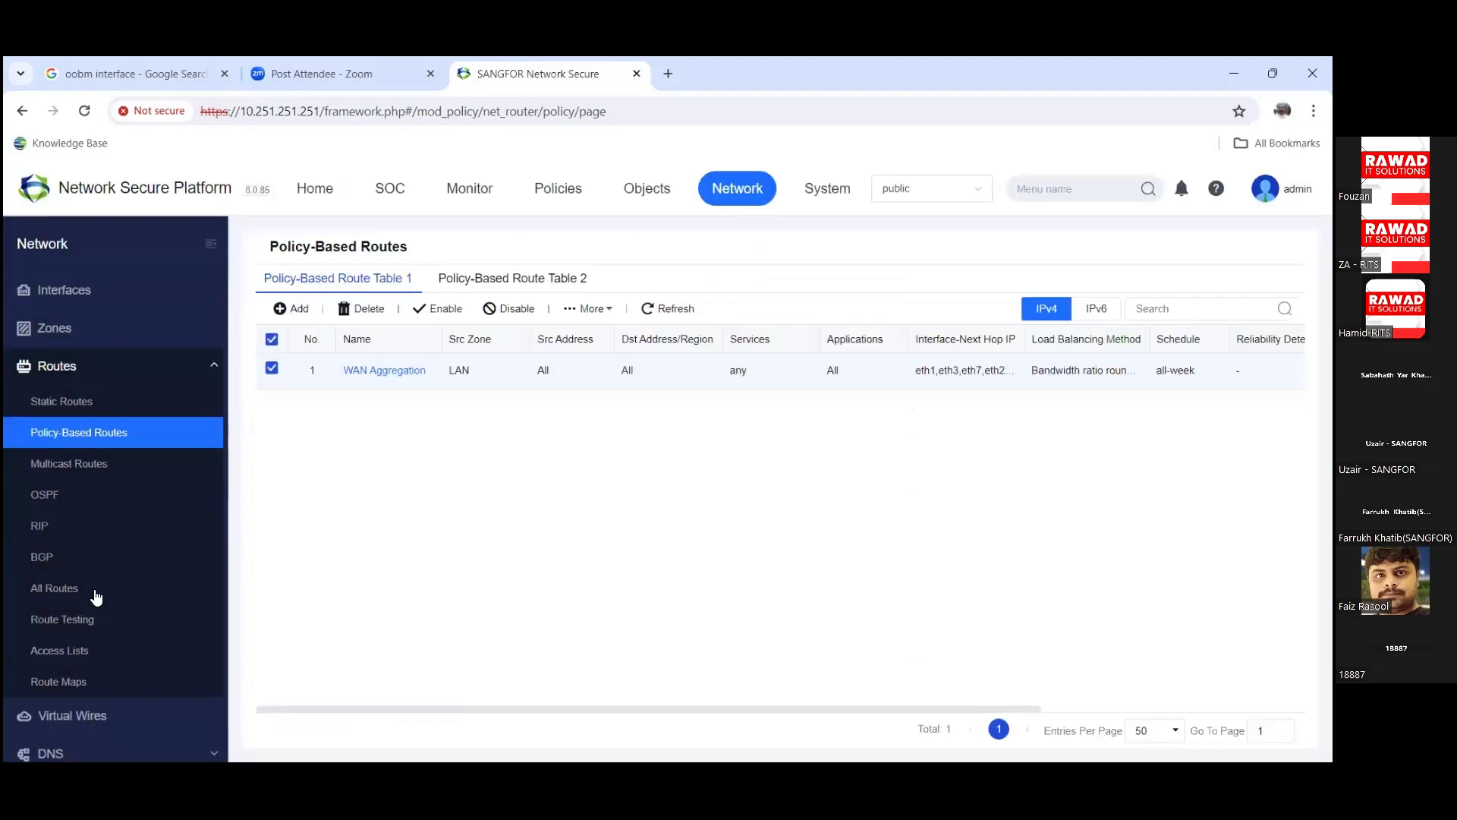
Step: View the All Routes table, then bring up the Route Testing page
{"action": "left_click", "coordinate": [102, 594]}
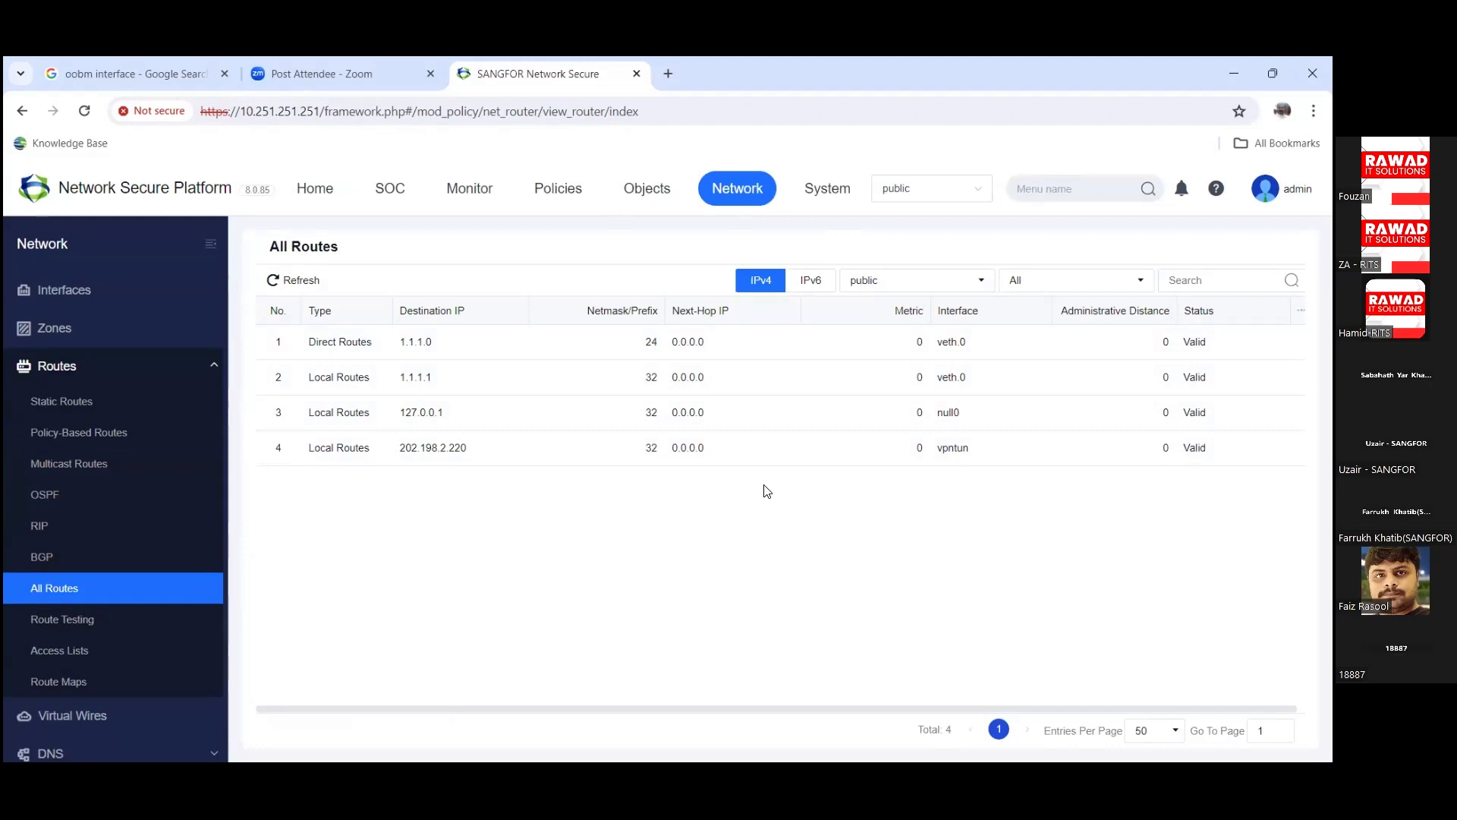
{"action": "left_click", "coordinate": [68, 622]}
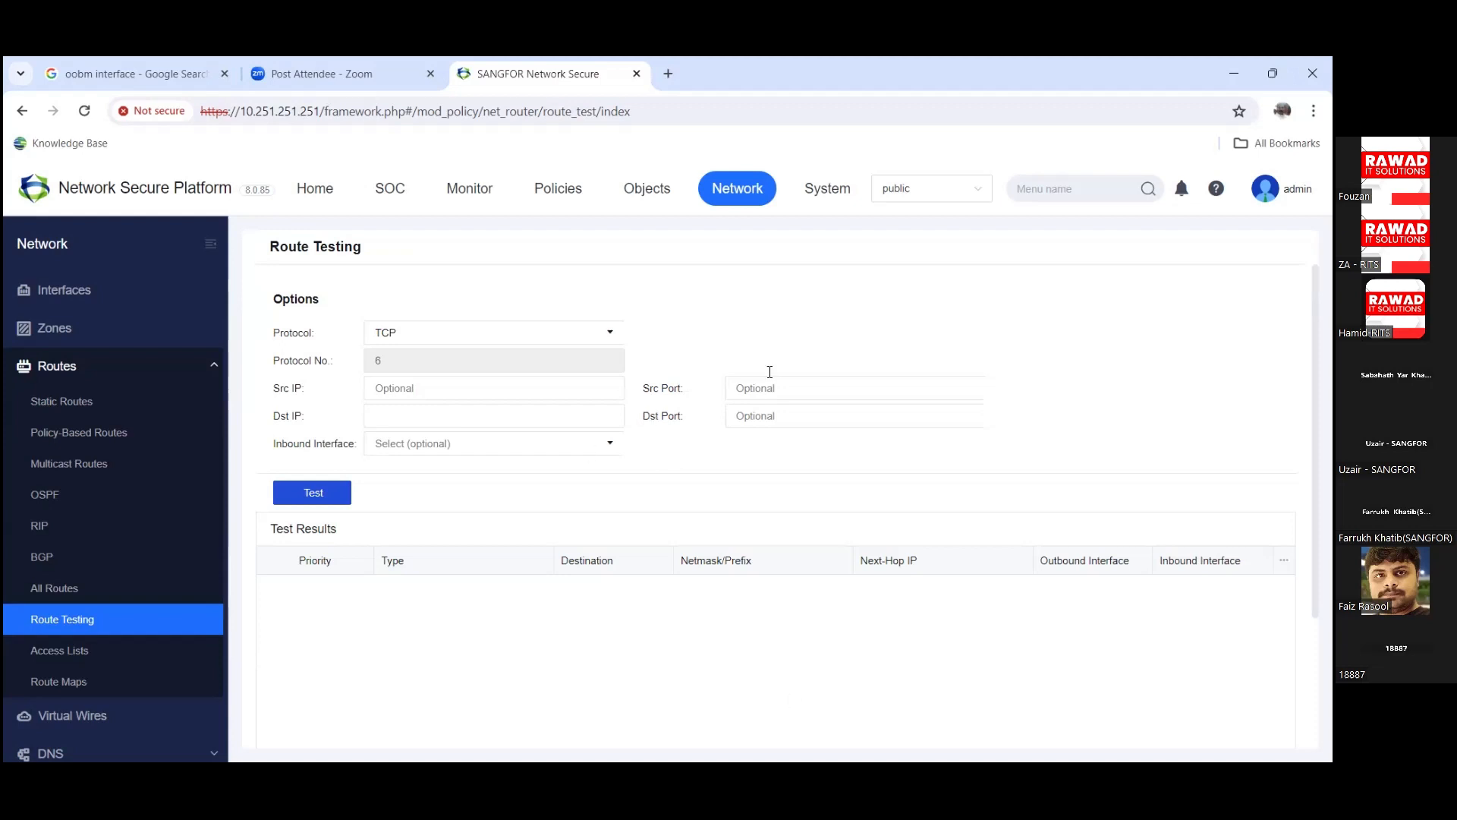
Step: Check the Src IP, Dst IP and Inbound Interface inputs, then collapse Routes and expand DNS
{"action": "left_click", "coordinate": [519, 390]}
{"action": "left_click", "coordinate": [511, 412]}
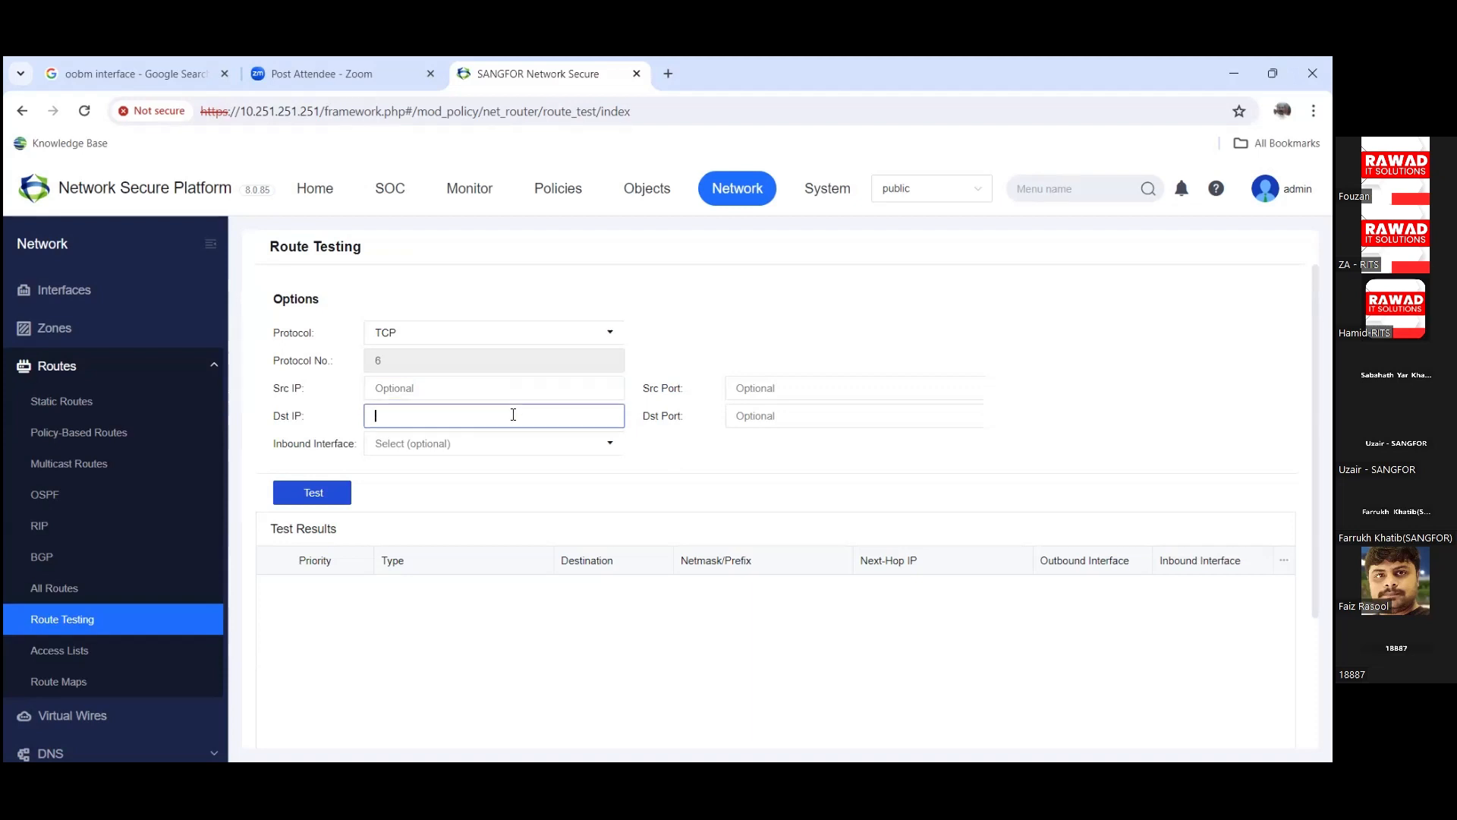
{"action": "left_click", "coordinate": [520, 455]}
{"action": "left_click", "coordinate": [521, 452]}
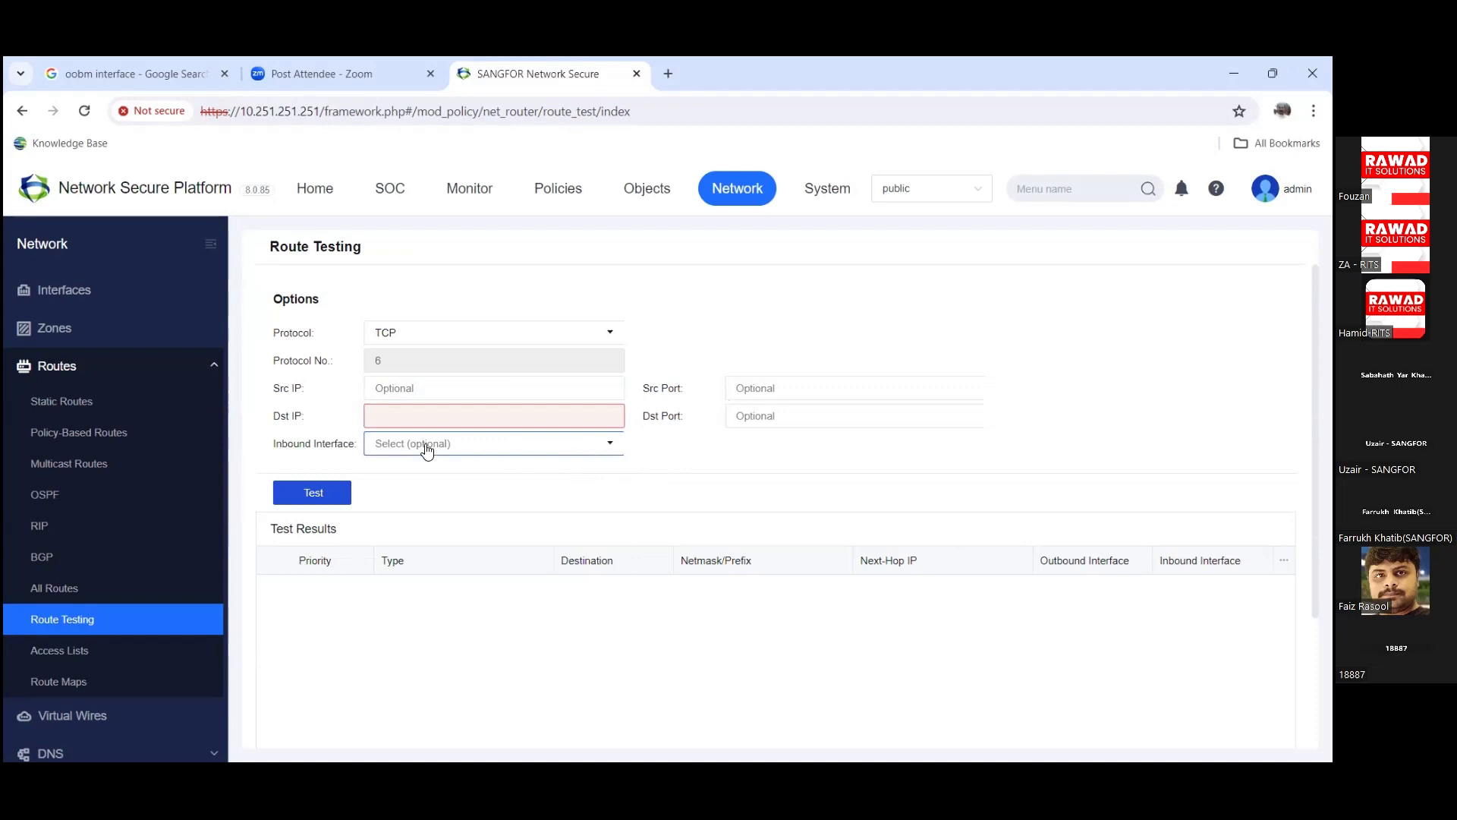
{"action": "left_click", "coordinate": [214, 366]}
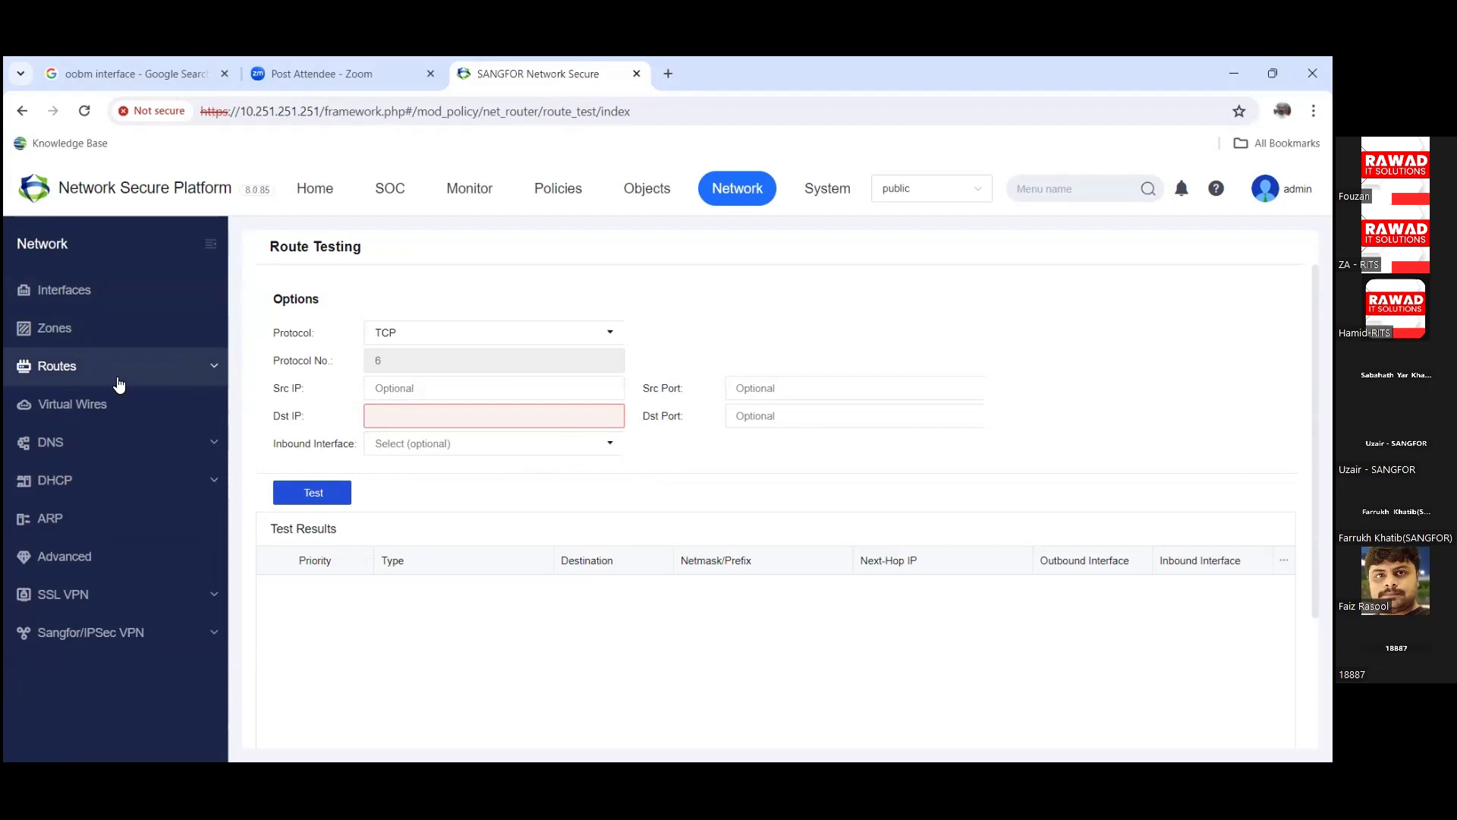
{"action": "left_click", "coordinate": [110, 443]}
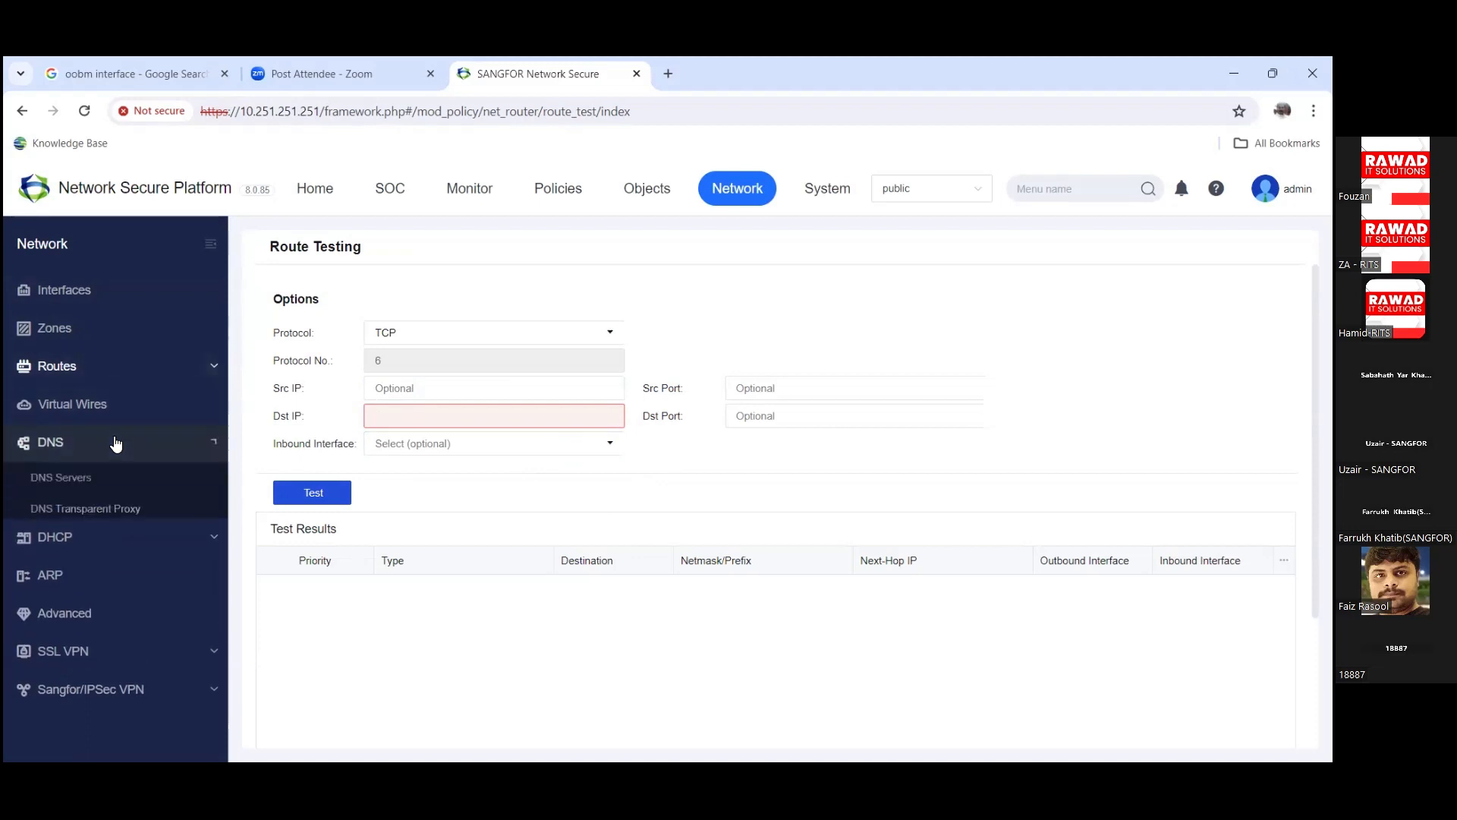
Step: Open DNS Servers and select the preferred DNS address 114.114.114.114
{"action": "left_click", "coordinate": [99, 477]}
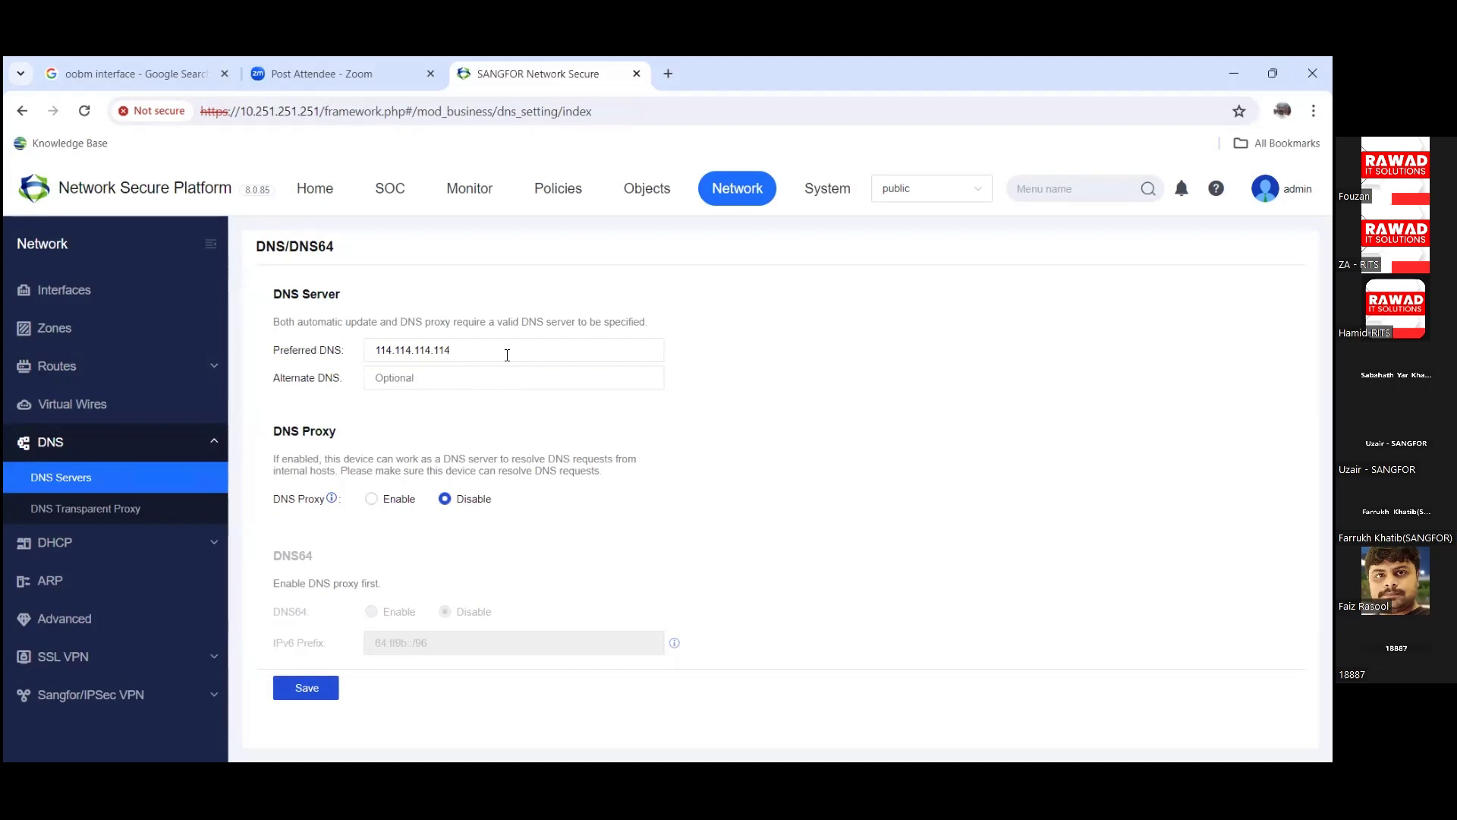
{"action": "left_click", "coordinate": [481, 349]}
{"action": "double_click", "coordinate": [482, 349]}
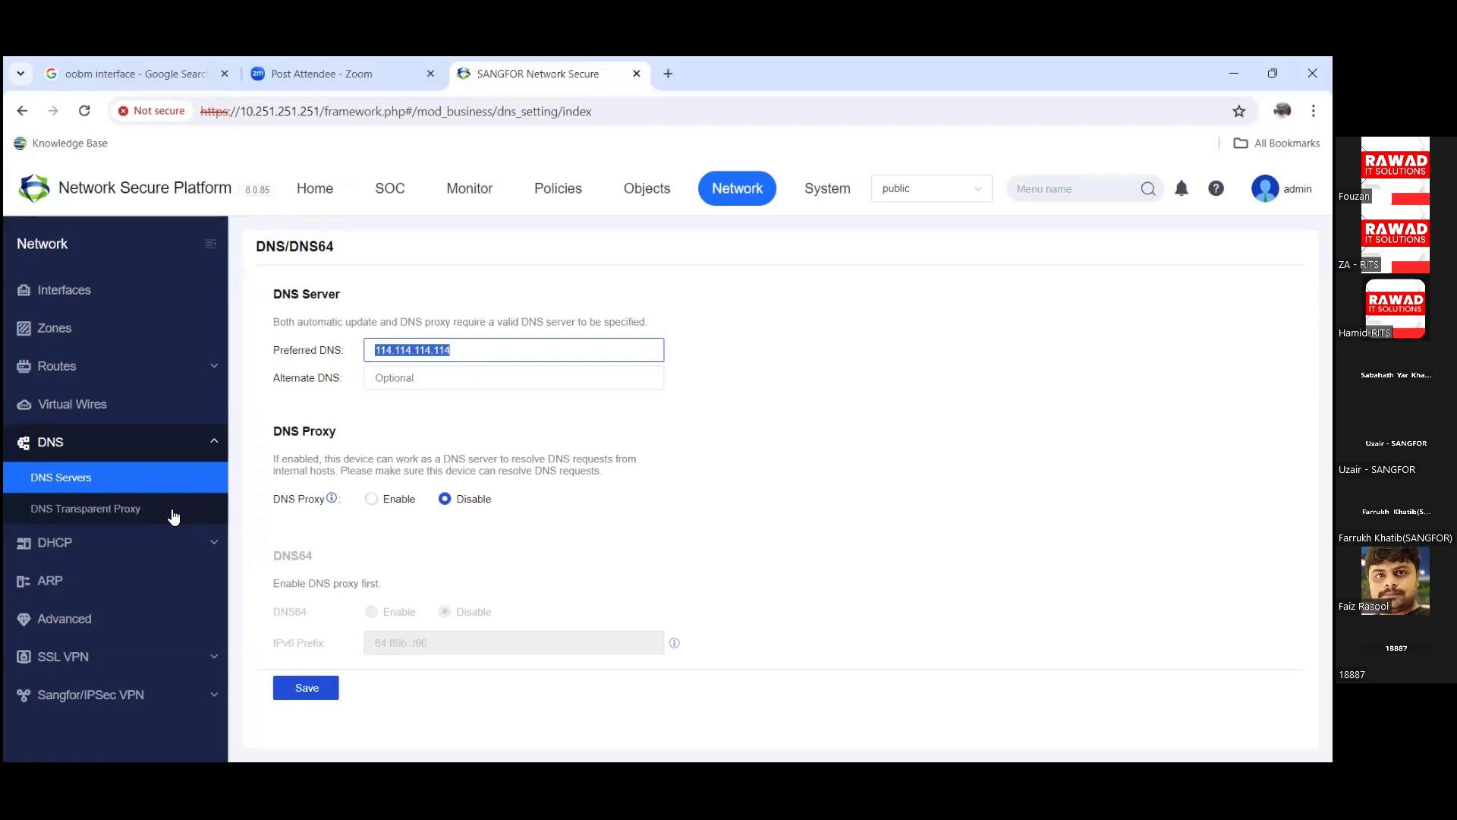
Step: Review the DNS Transparent Proxy page, then expand the DHCP pages
{"action": "left_click", "coordinate": [153, 523]}
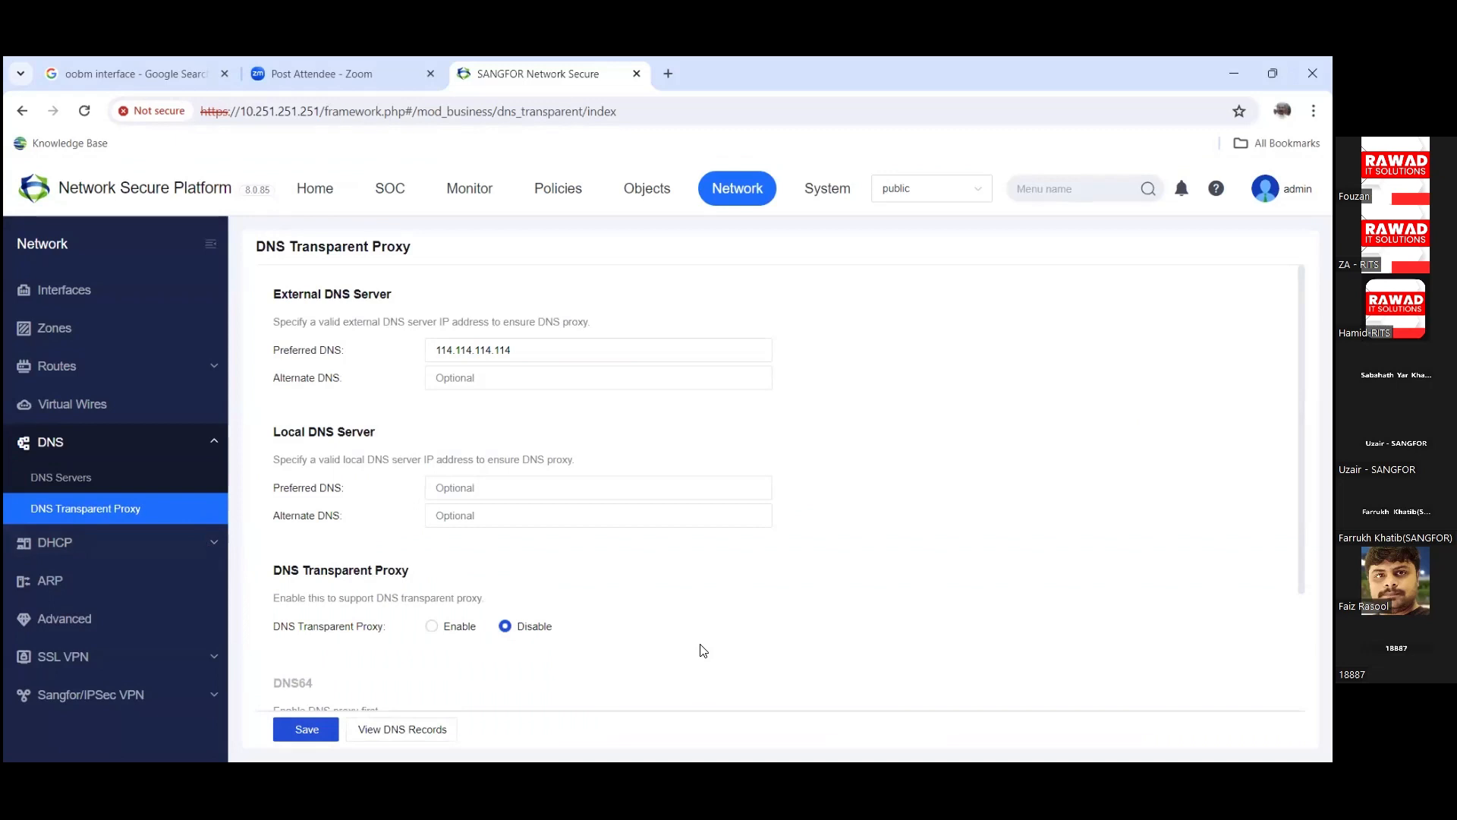
{"action": "scroll", "coordinate": [699, 647], "scroll_direction": "down", "scroll_amount": 2}
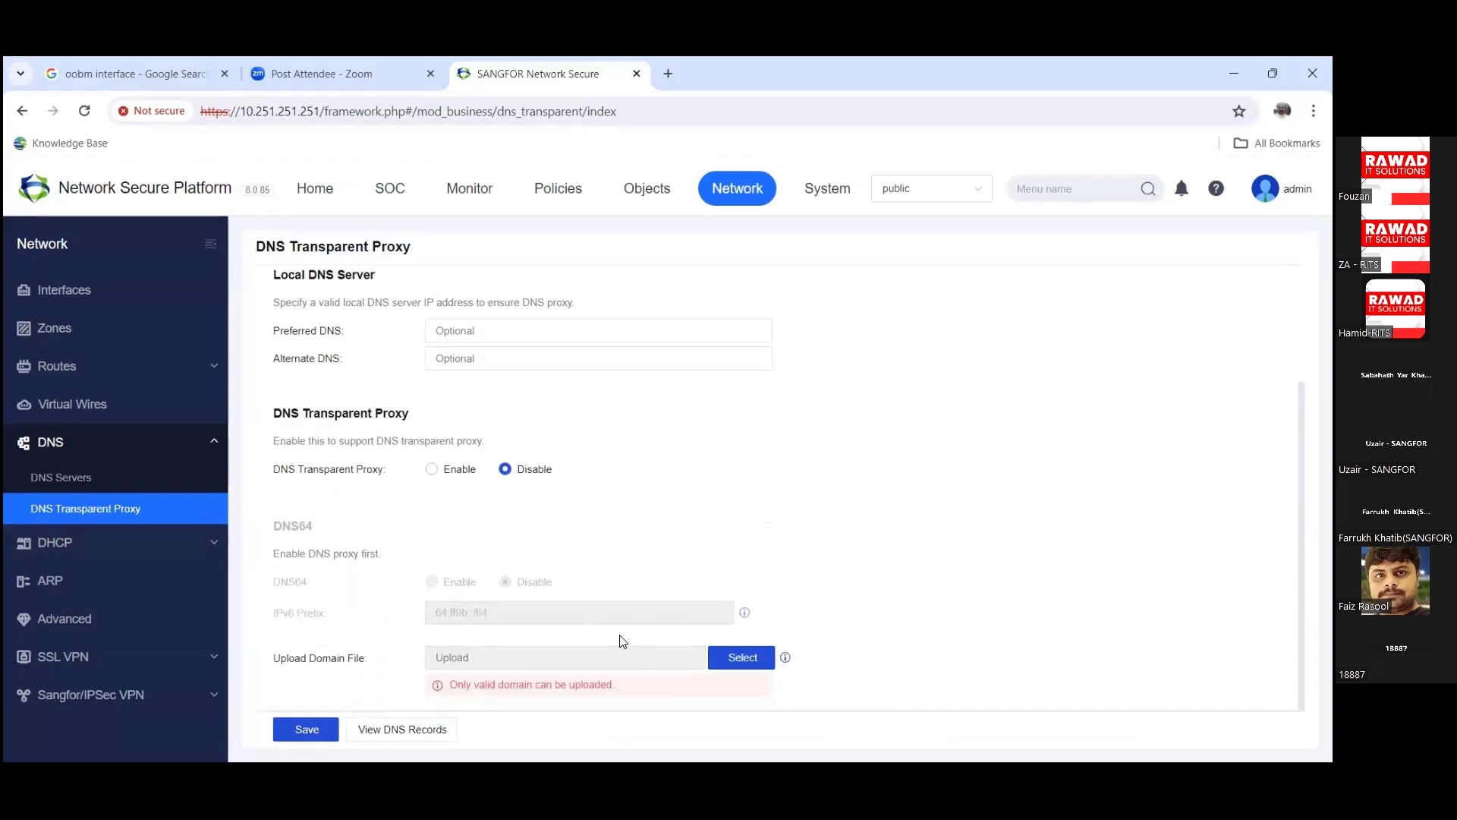
{"action": "left_click", "coordinate": [154, 545]}
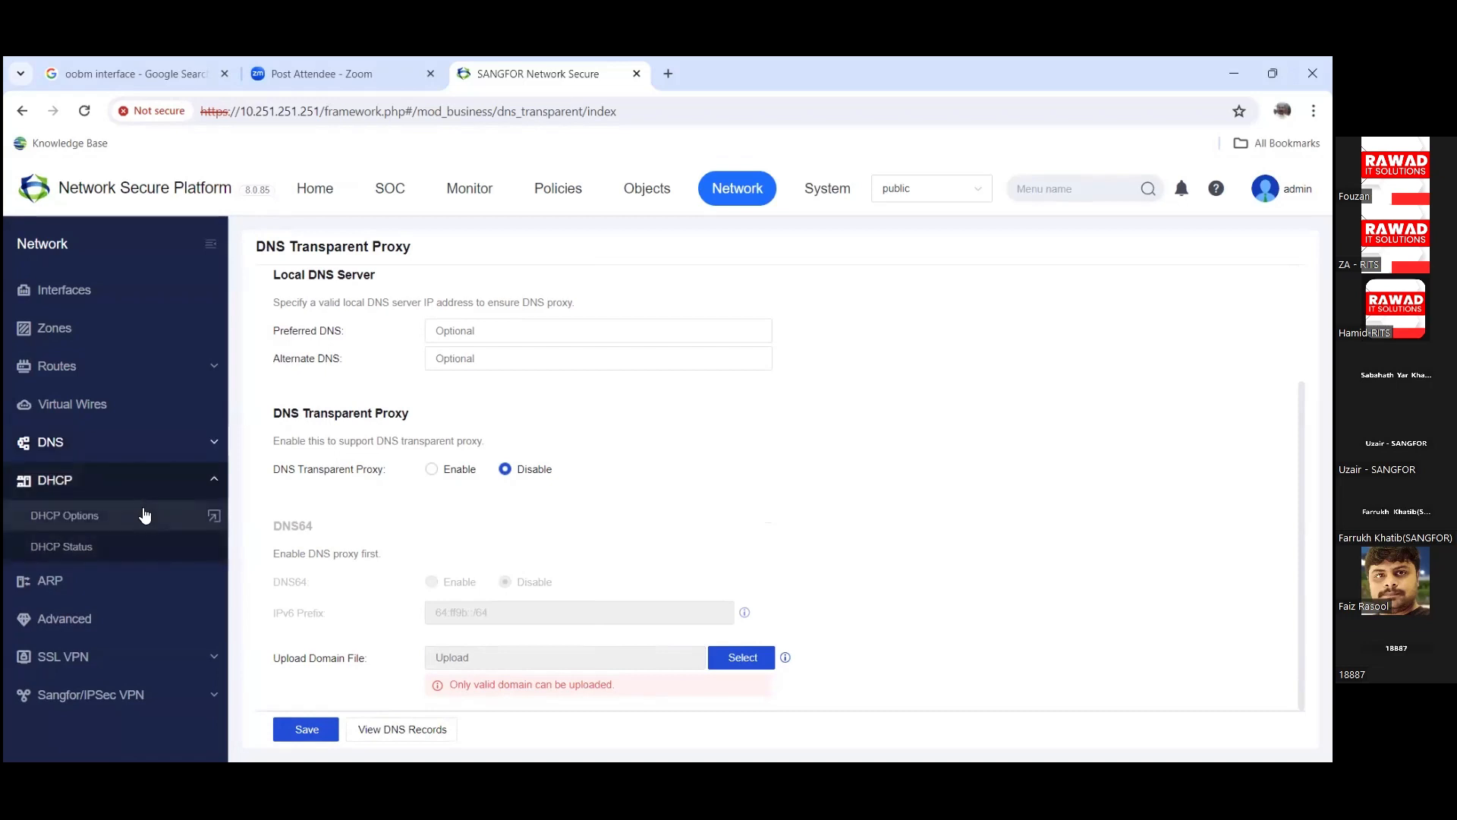
Step: Start a new DHCP service on interface eth4, look at its IP Range, then cancel it
{"action": "left_click", "coordinate": [143, 513]}
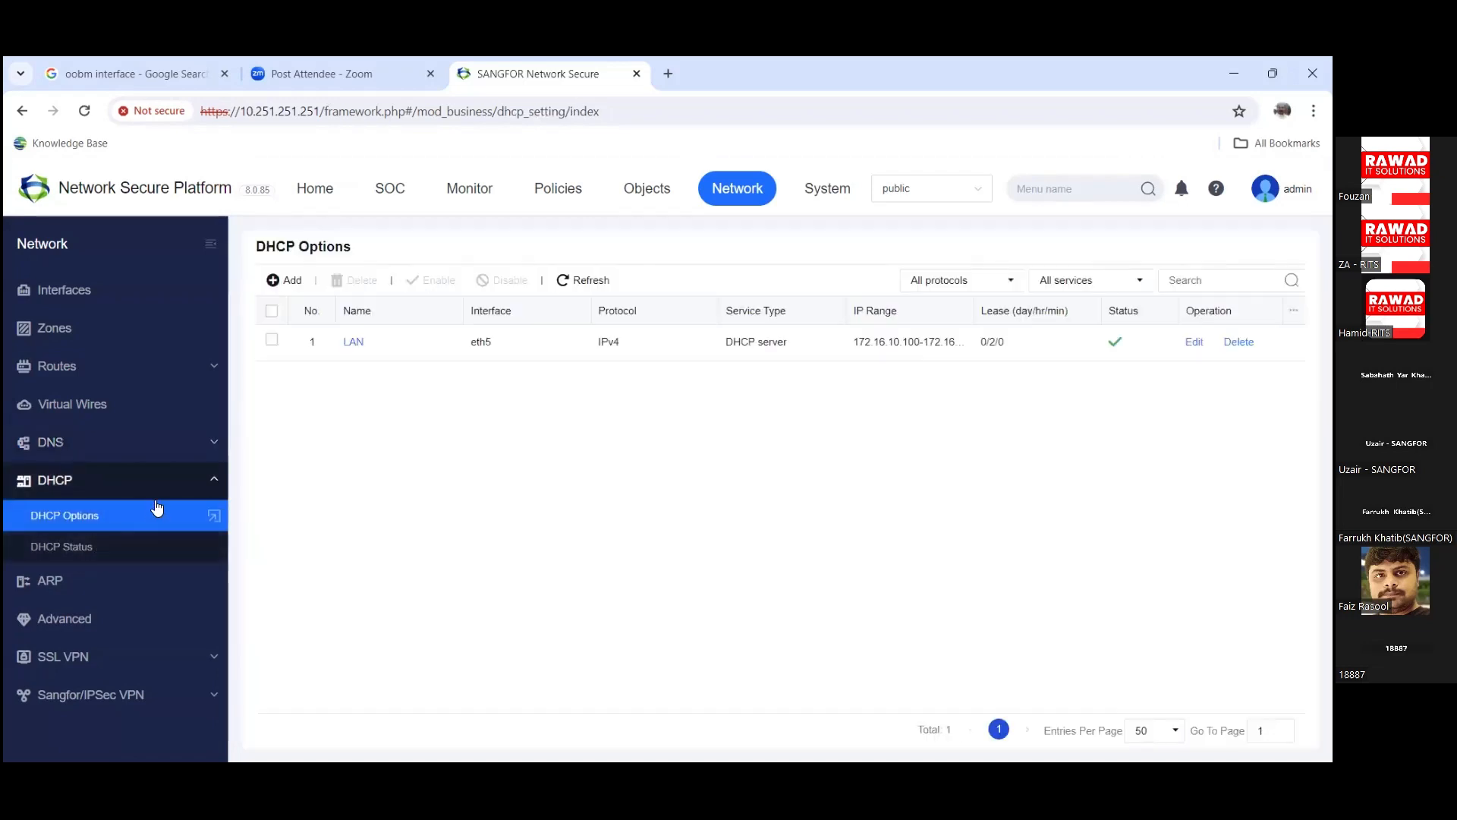
{"action": "left_click", "coordinate": [285, 282]}
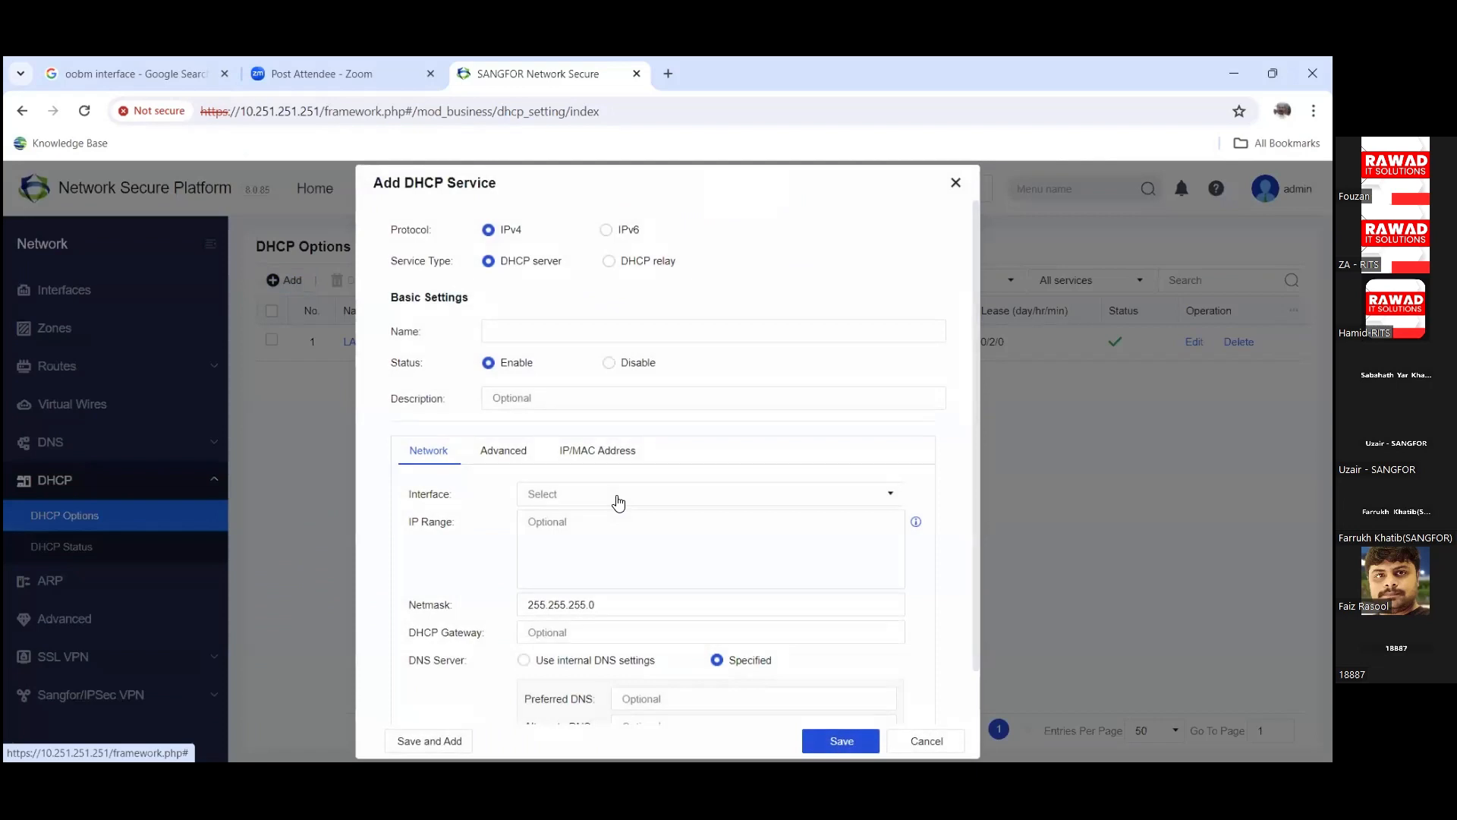
{"action": "scroll", "coordinate": [698, 546], "scroll_direction": "down", "scroll_amount": 1}
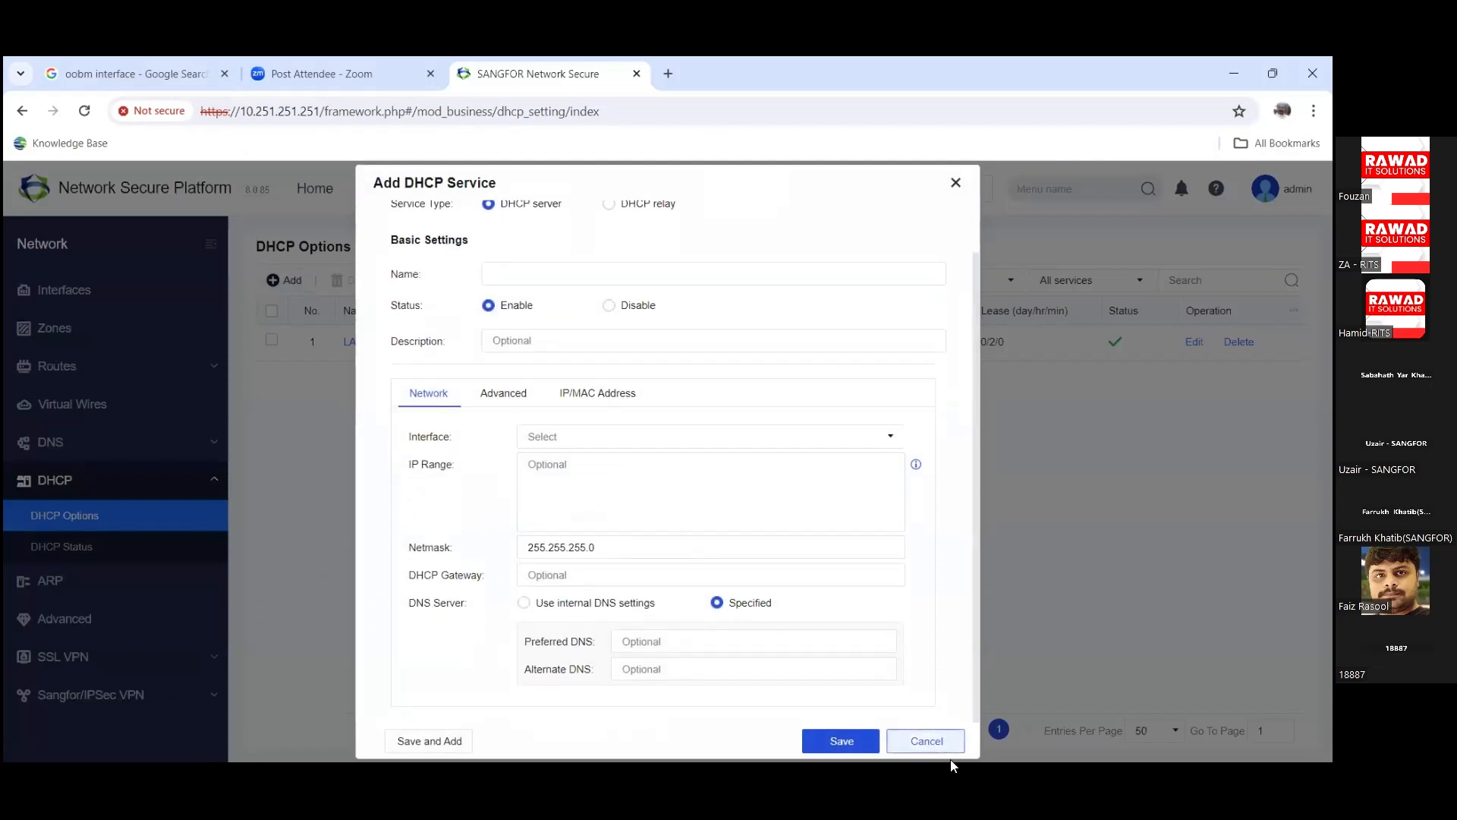
{"action": "left_click", "coordinate": [681, 445]}
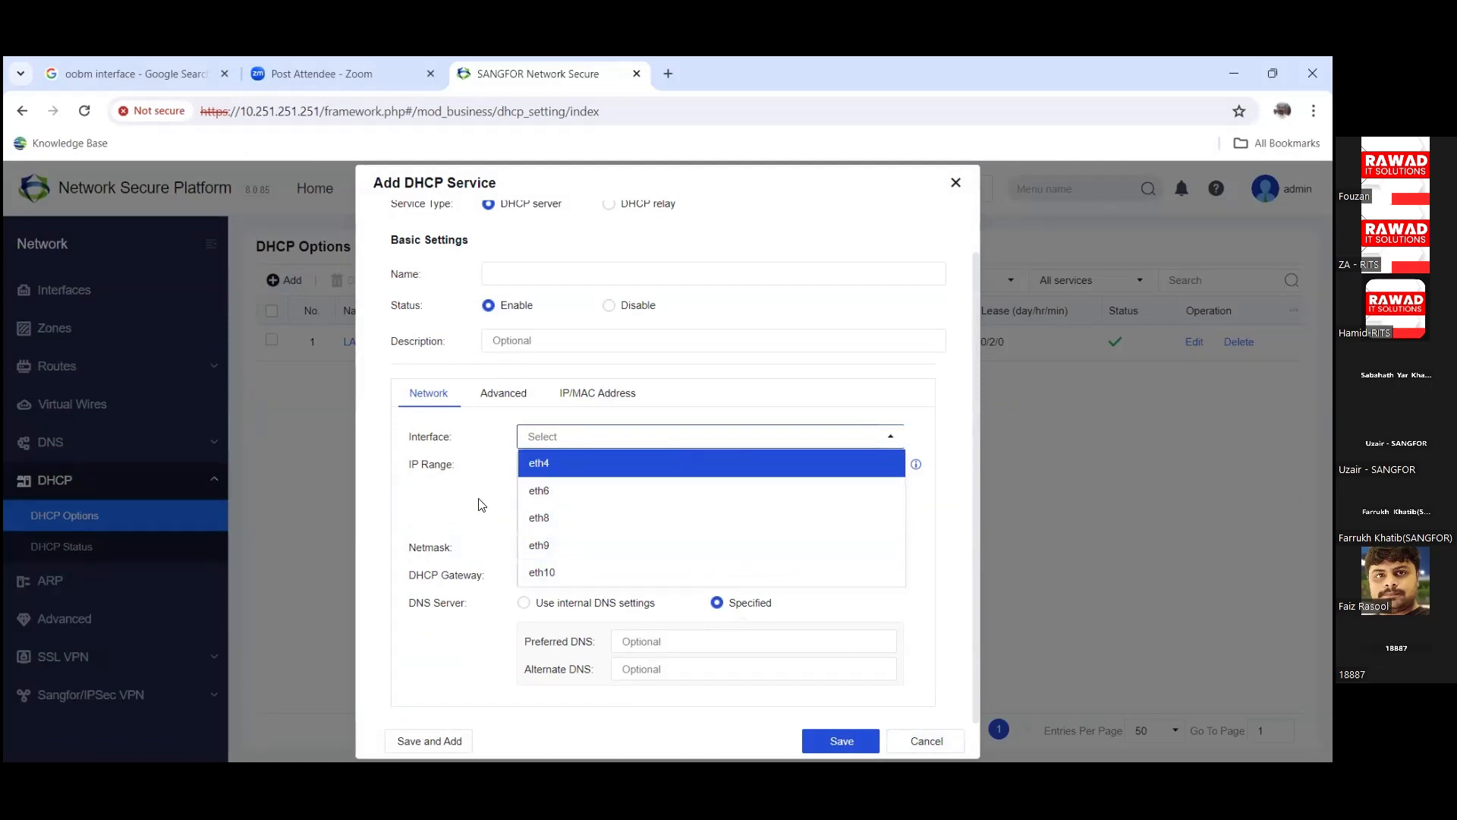
{"action": "key", "text": "Return"}
{"action": "left_click", "coordinate": [660, 493]}
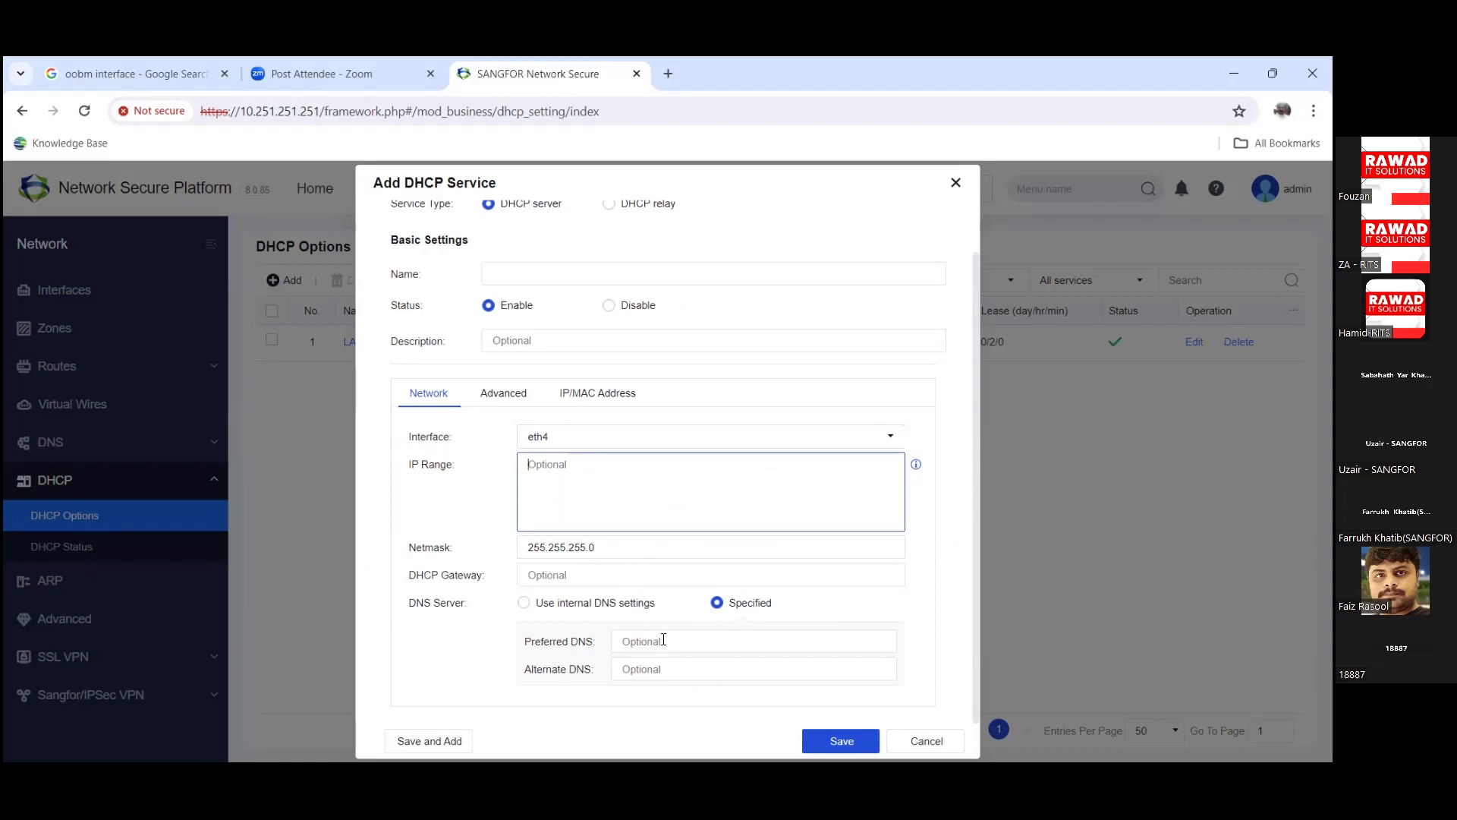
{"action": "scroll", "coordinate": [663, 640], "scroll_direction": "up", "scroll_amount": 1}
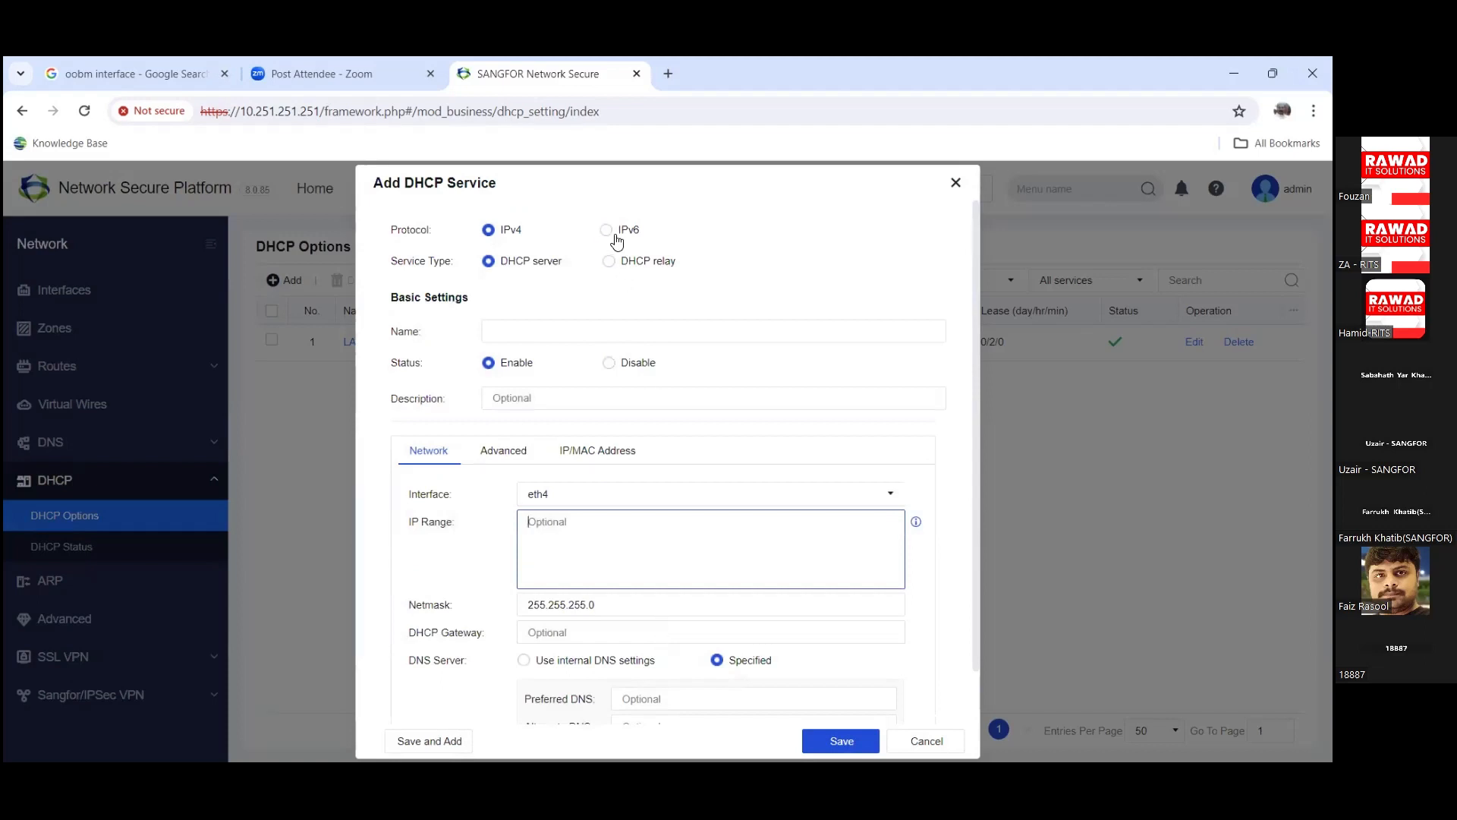
{"action": "left_click", "coordinate": [927, 741]}
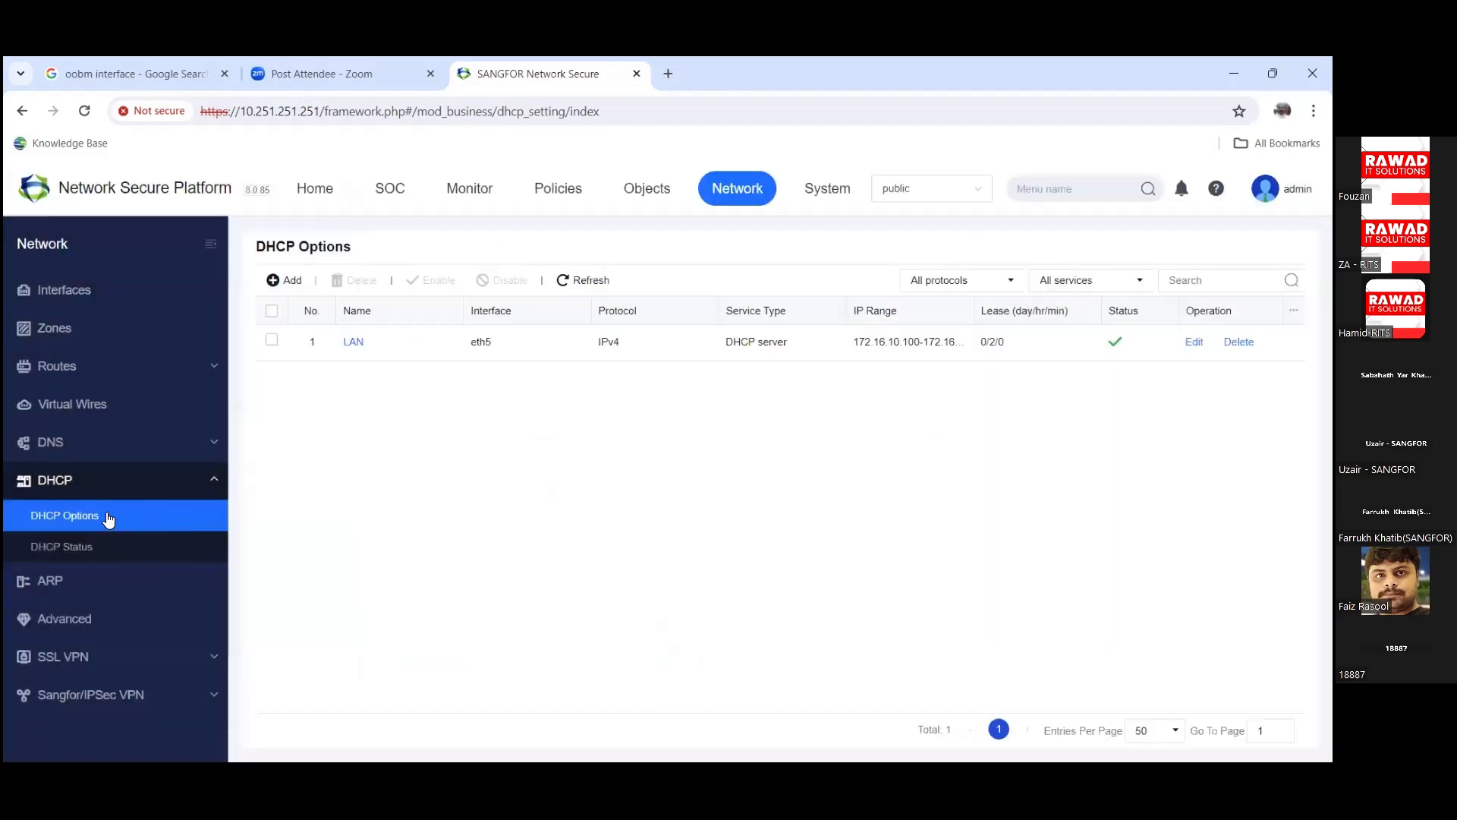
Step: Review DHCP Status, the ARP table and ARP Spoofing Protection, then open Advanced settings
{"action": "left_click", "coordinate": [100, 550]}
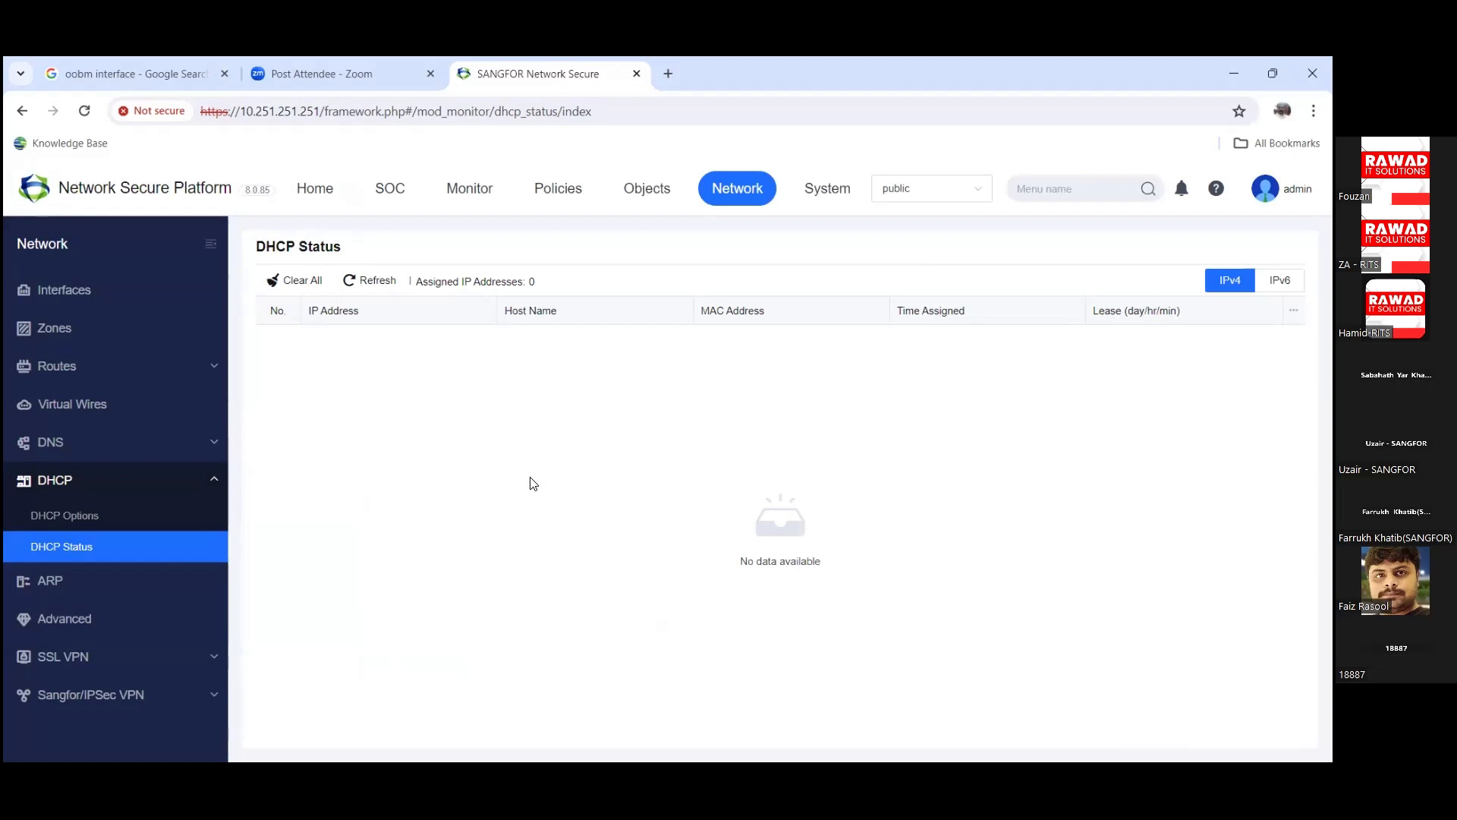
{"action": "left_click", "coordinate": [119, 584]}
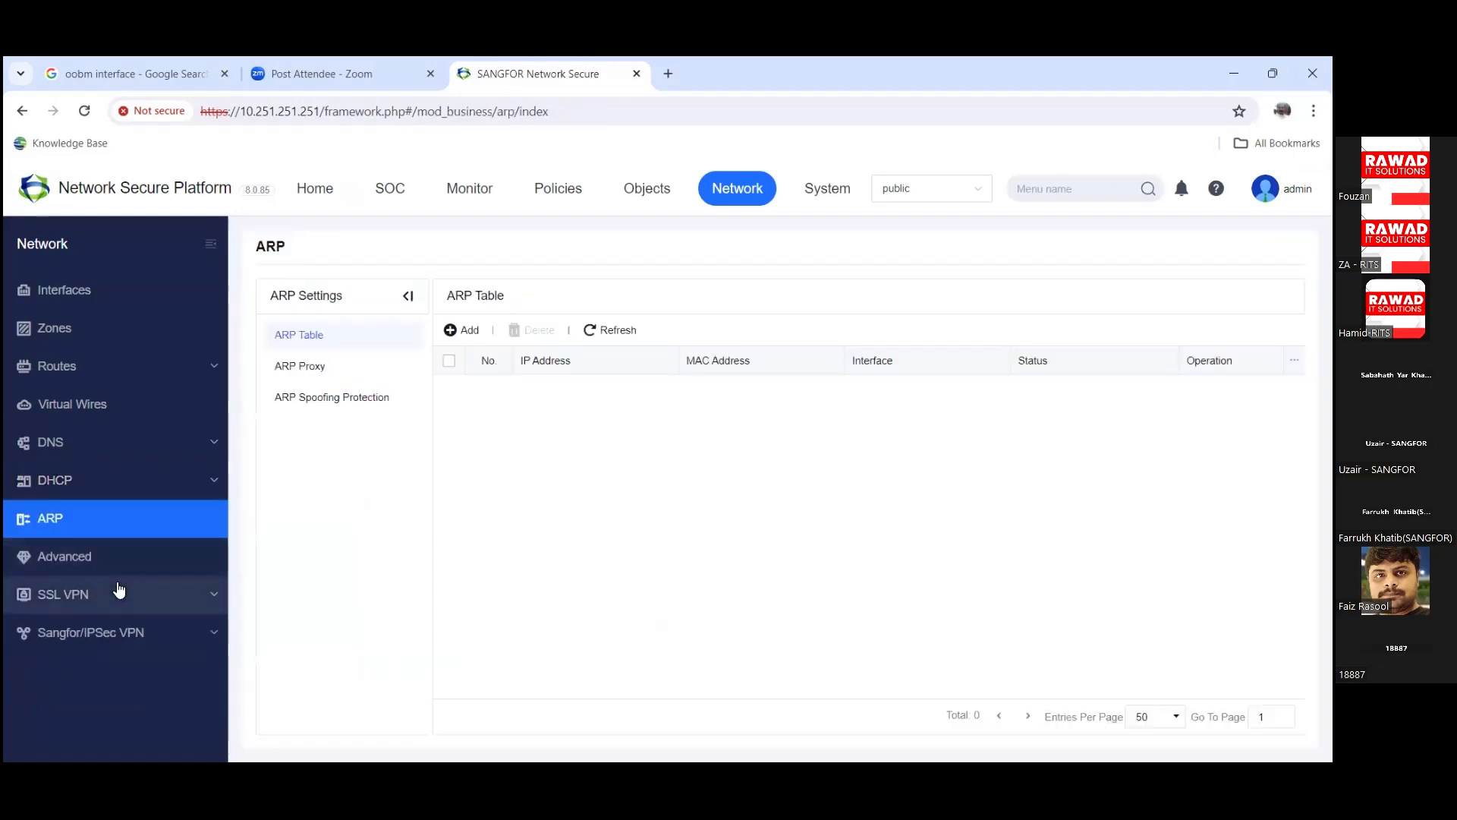
{"action": "left_click", "coordinate": [319, 407]}
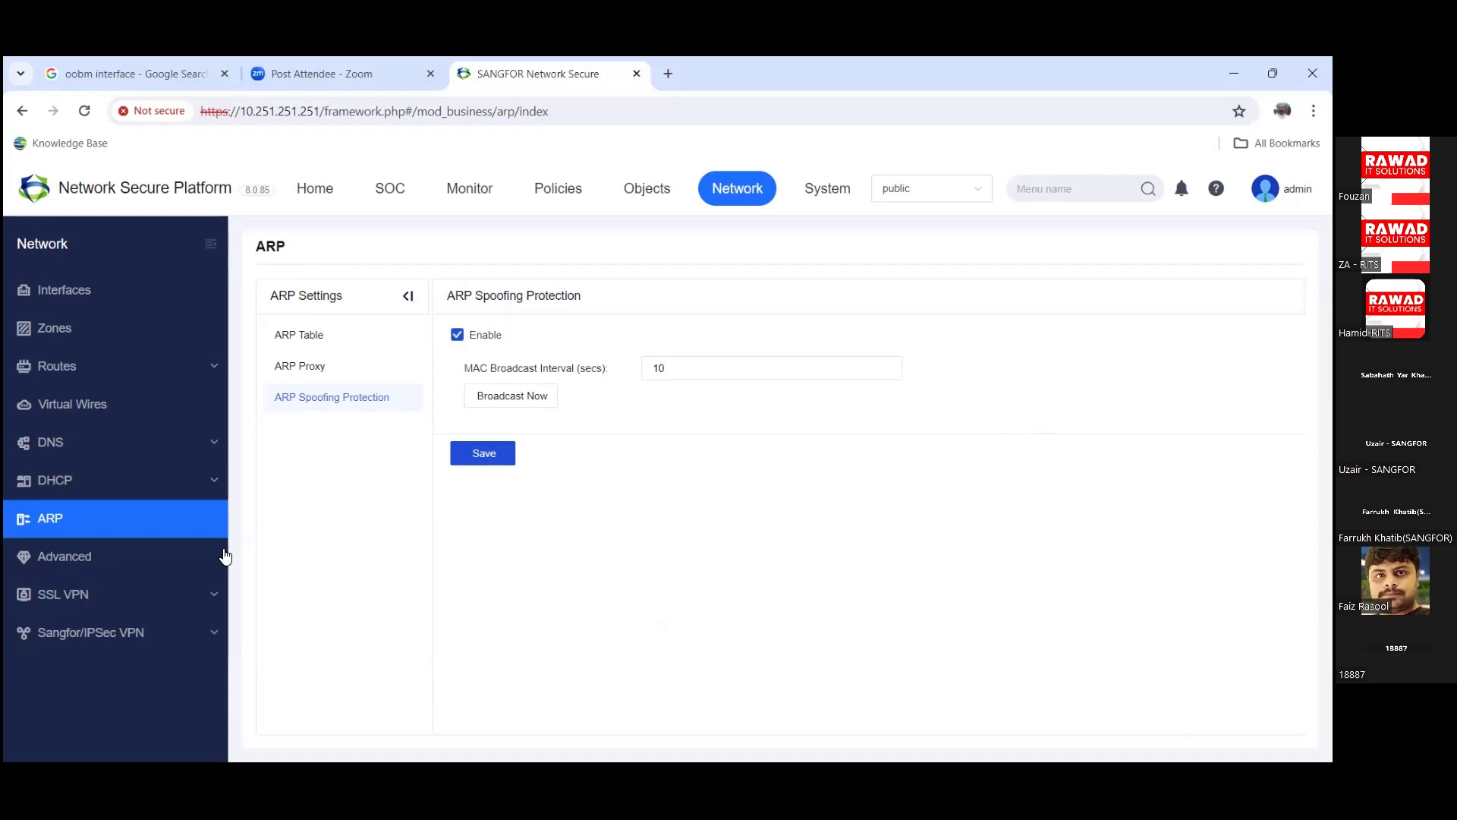
{"action": "left_click", "coordinate": [152, 562]}
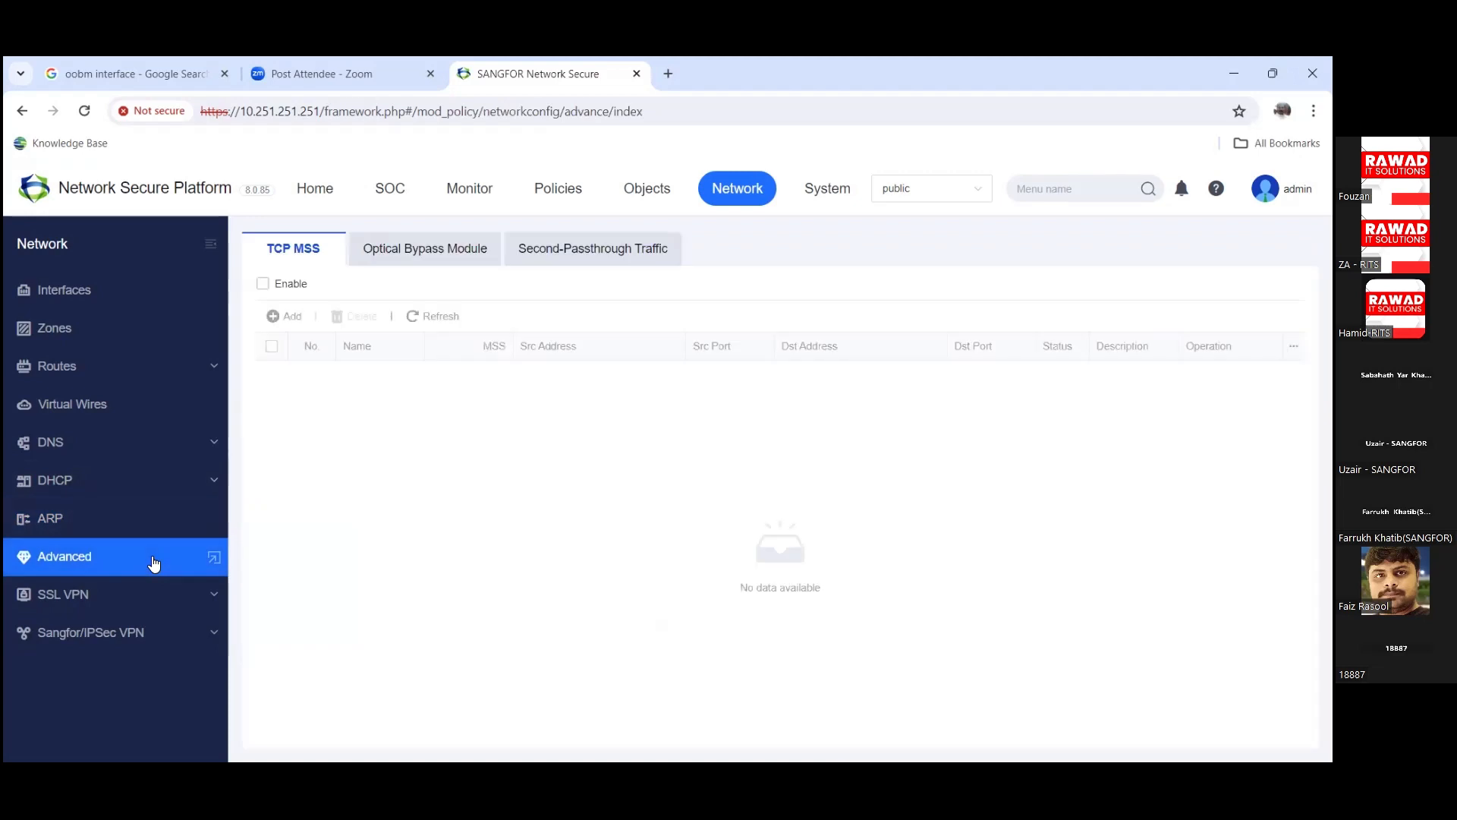
Step: Toggle the SSL VPN pages and briefly visit Access Control policies before returning to Network
{"action": "left_click", "coordinate": [144, 600]}
{"action": "left_click", "coordinate": [210, 600]}
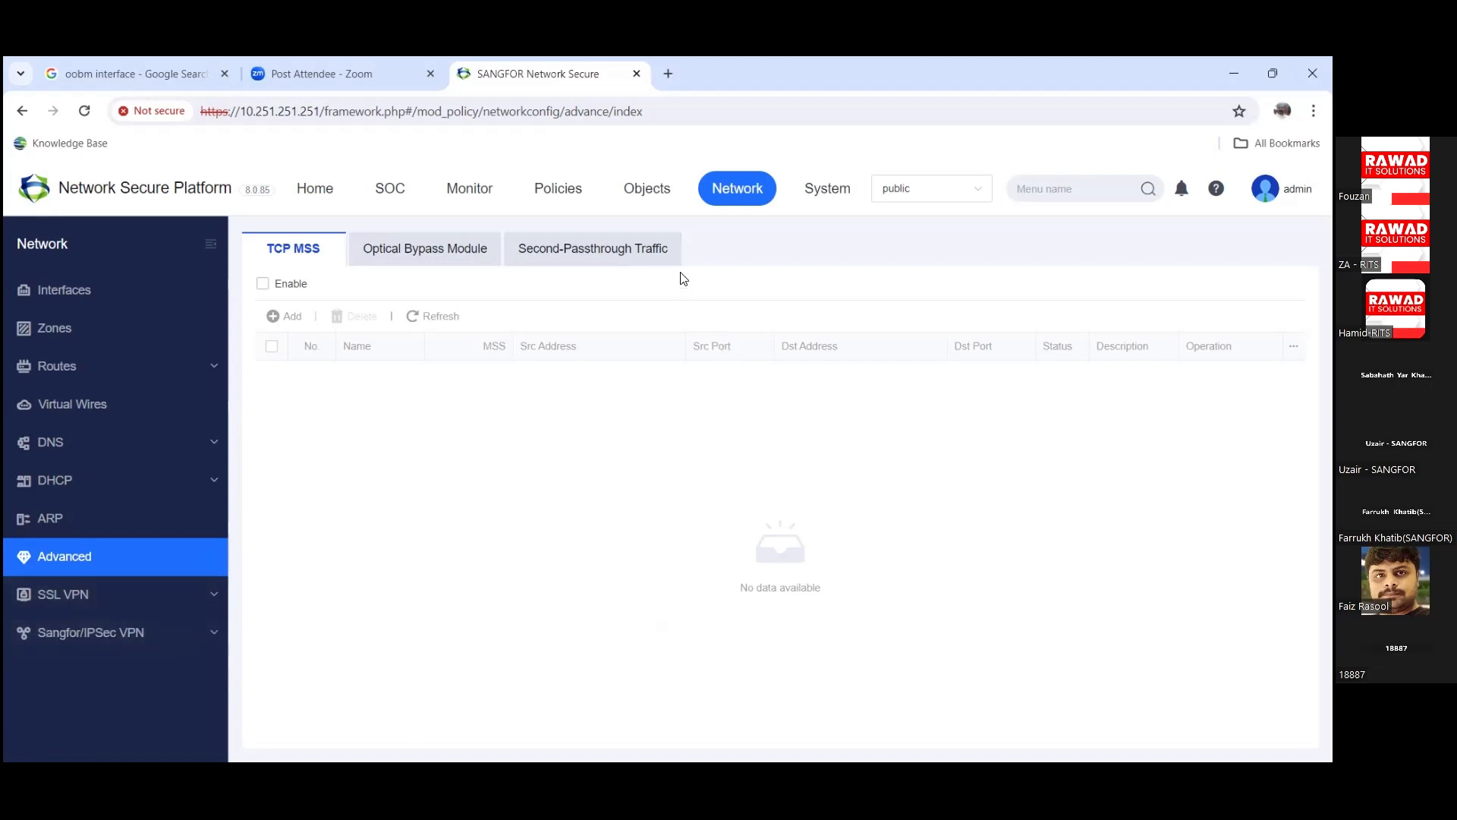
{"action": "left_click", "coordinate": [569, 205]}
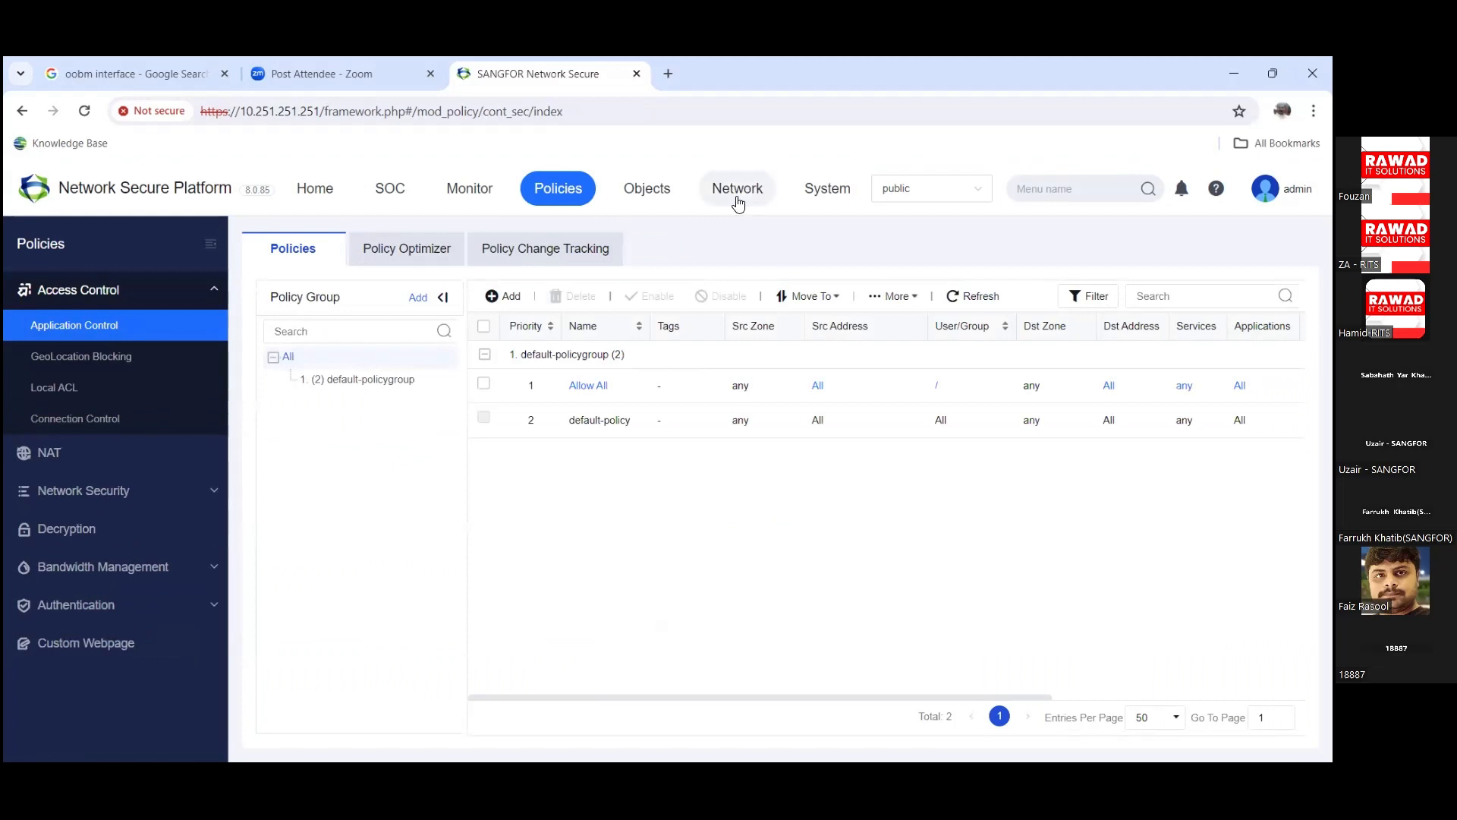
{"action": "left_click", "coordinate": [737, 199]}
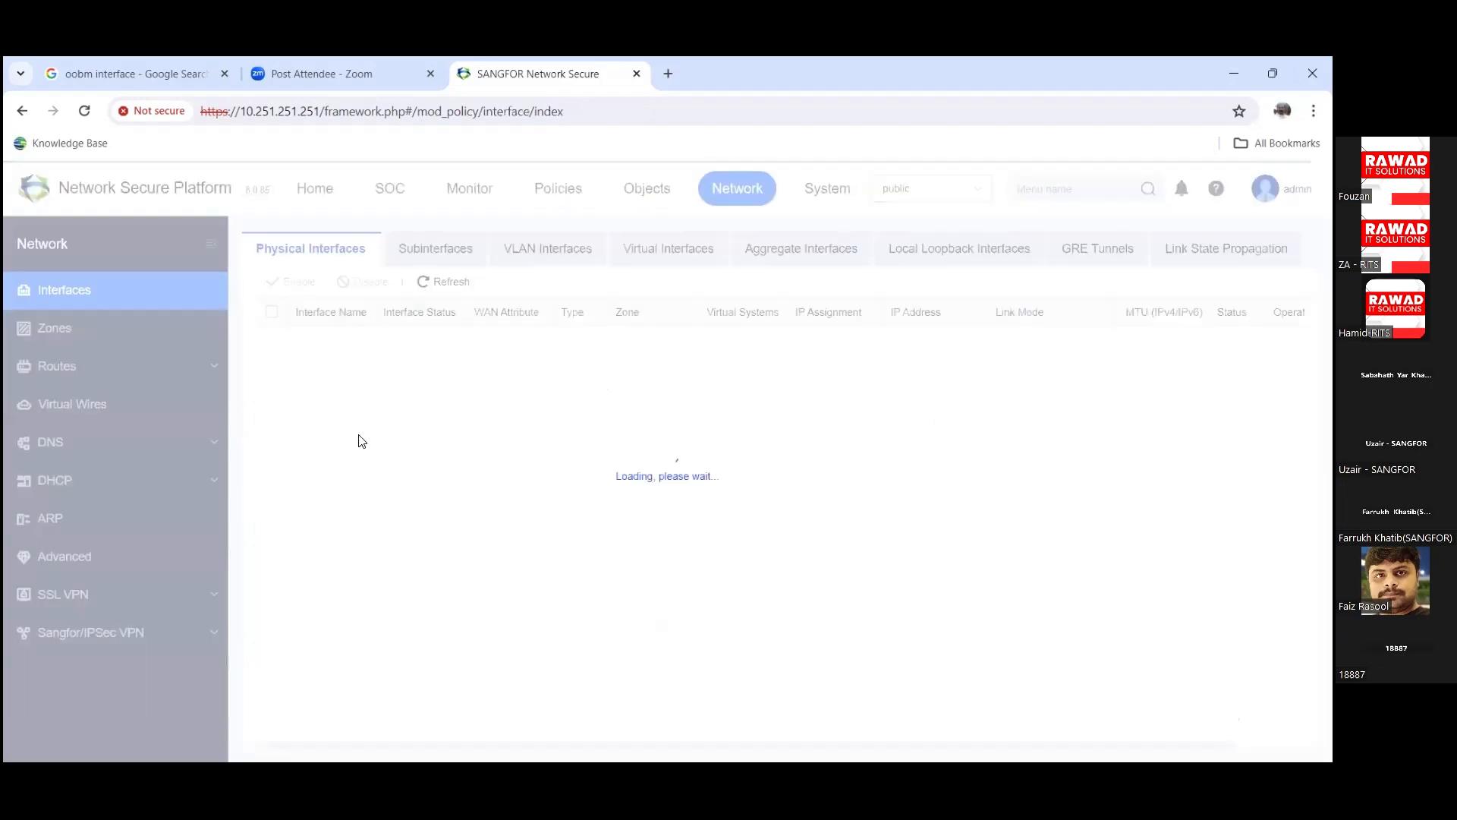
Step: Open Zones, expand Routes and DNS, then switch to Policies and collapse Access Control
{"action": "left_click", "coordinate": [97, 334]}
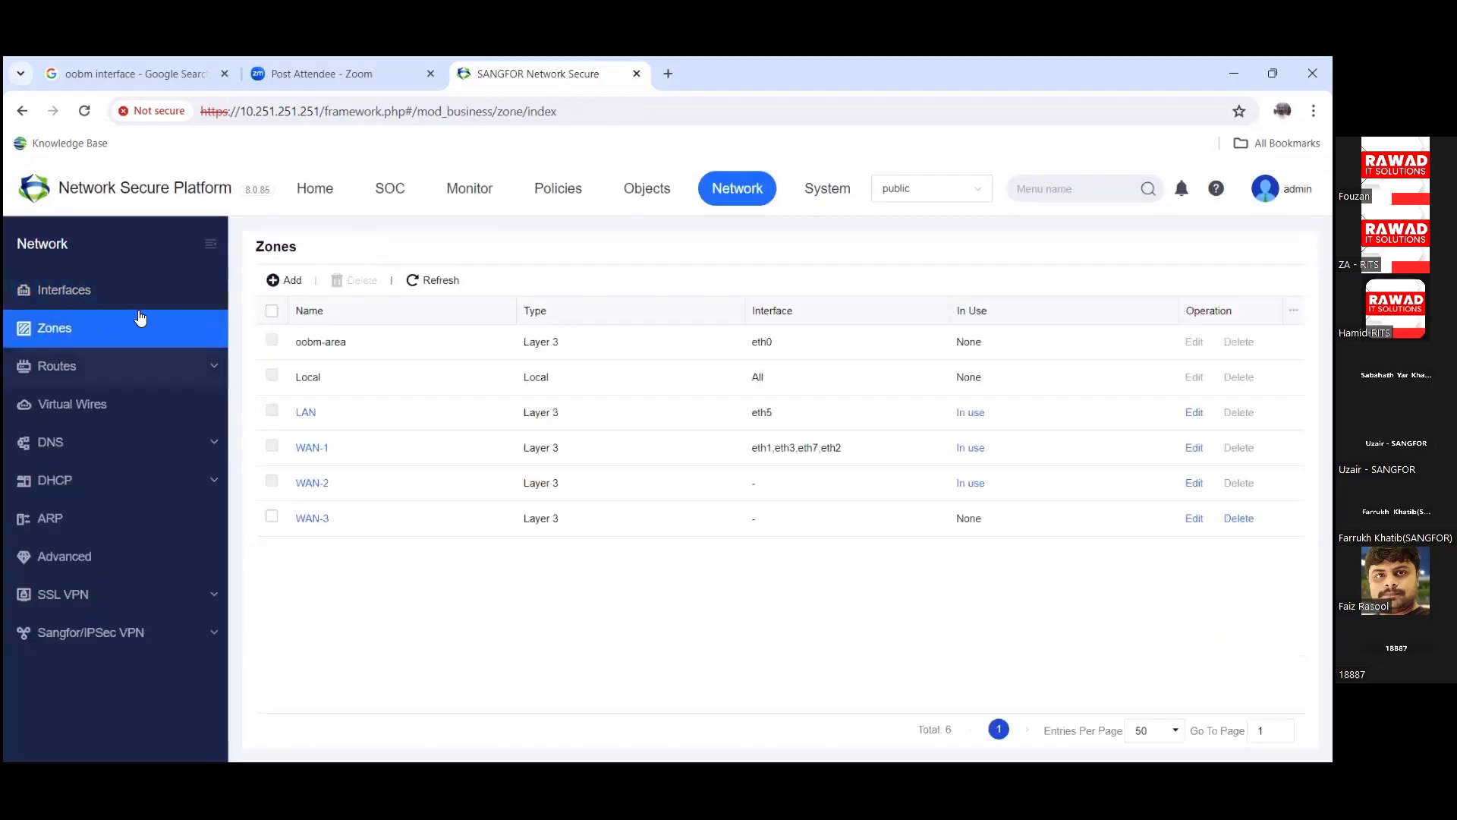
{"action": "left_click", "coordinate": [90, 367]}
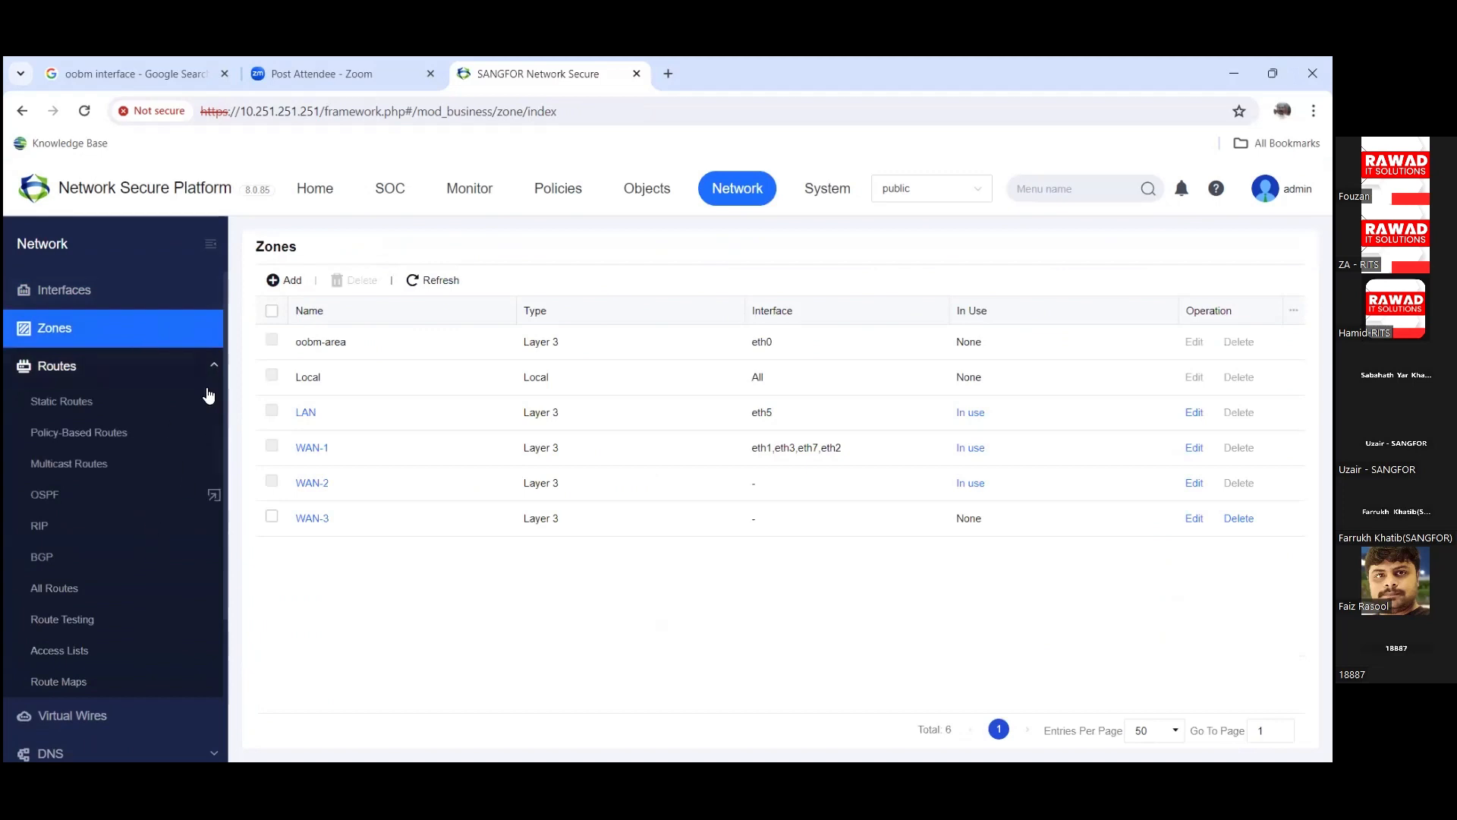
{"action": "left_click", "coordinate": [129, 750]}
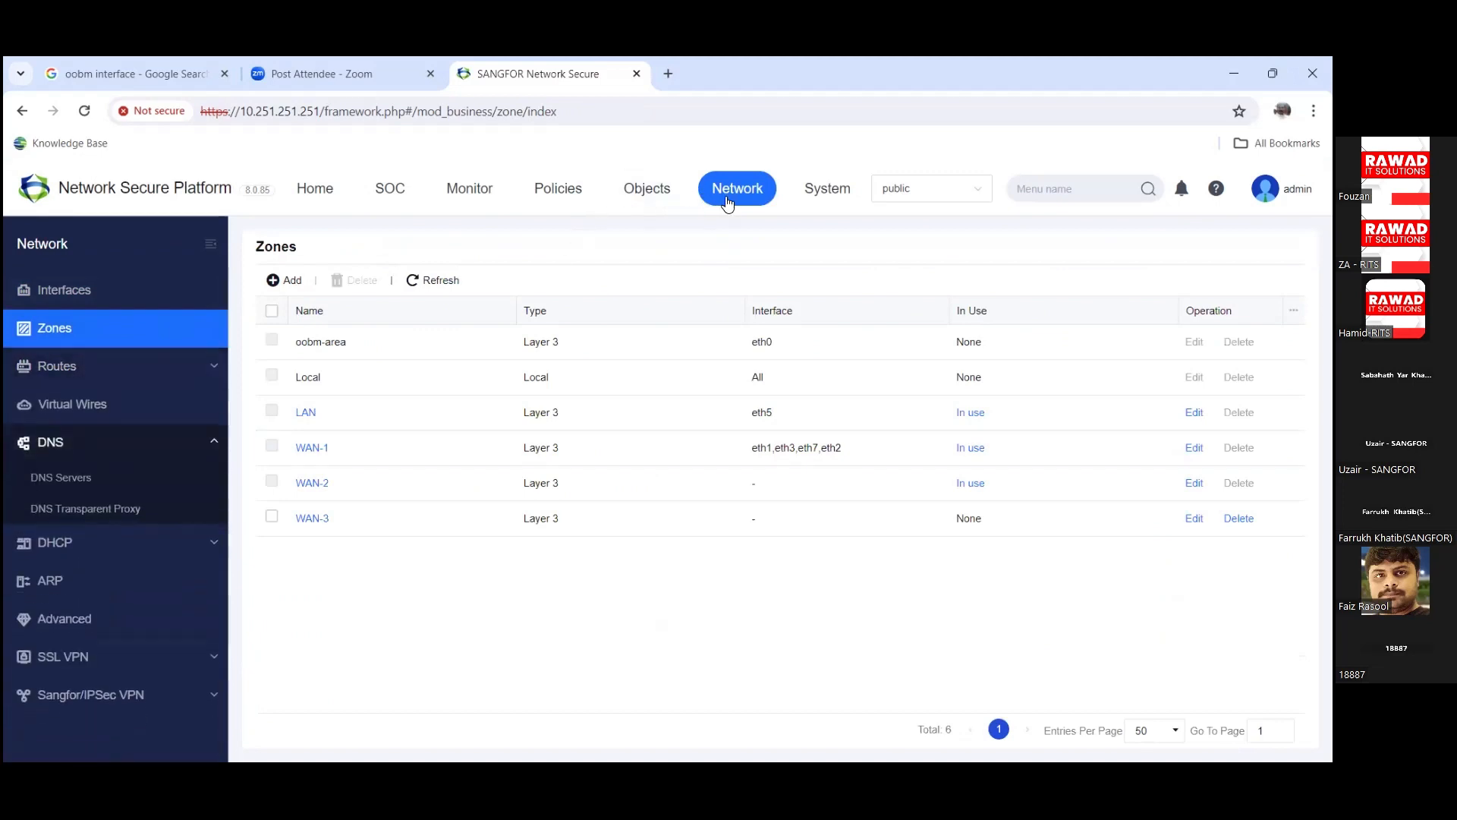
{"action": "left_click", "coordinate": [566, 188]}
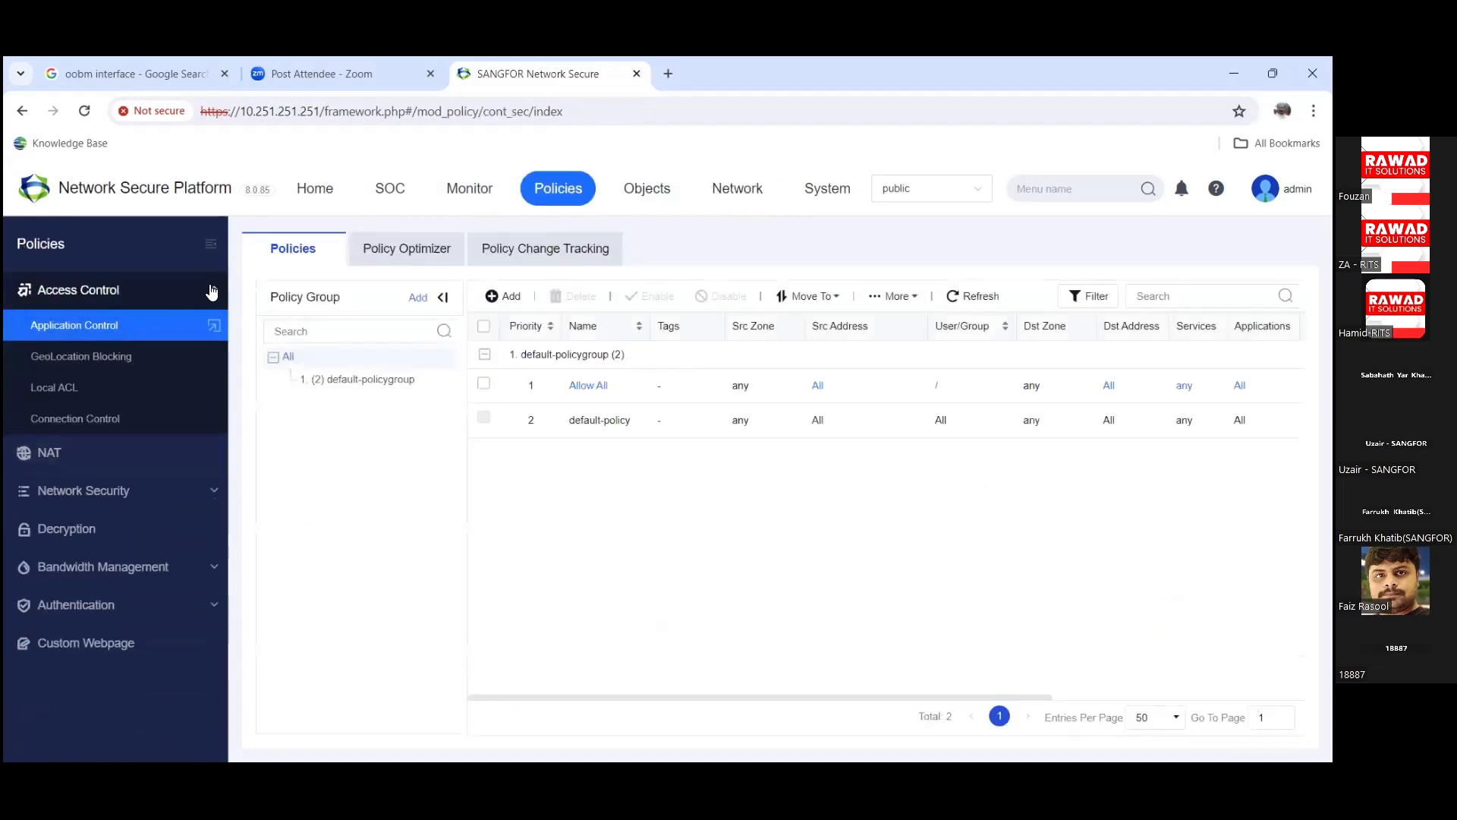
{"action": "left_click", "coordinate": [210, 291]}
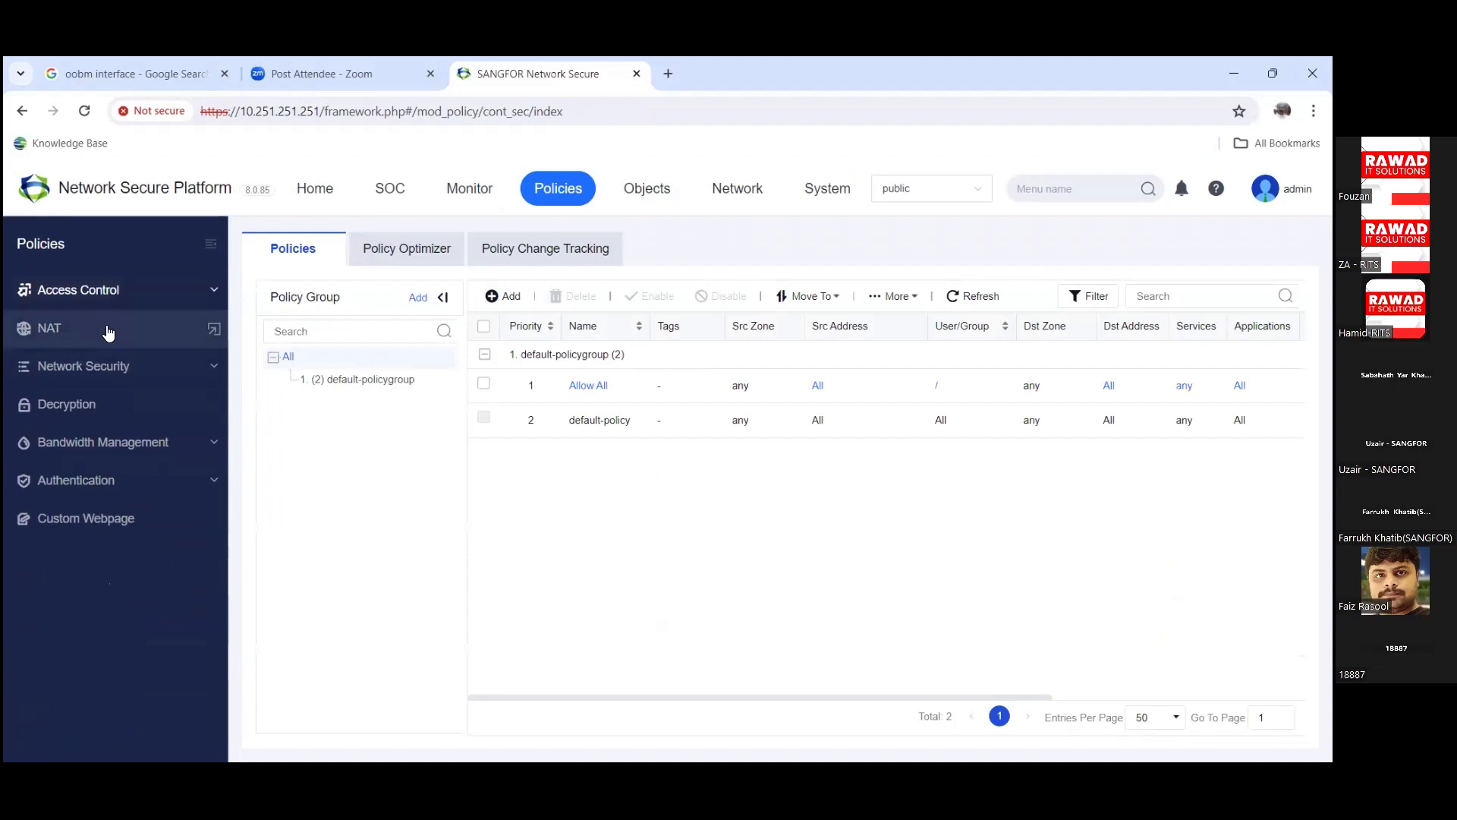
Step: Show the IPv4 NAT list holding the single SNAT Internet rule from LAN out WAN-1
{"action": "left_click", "coordinate": [109, 332]}
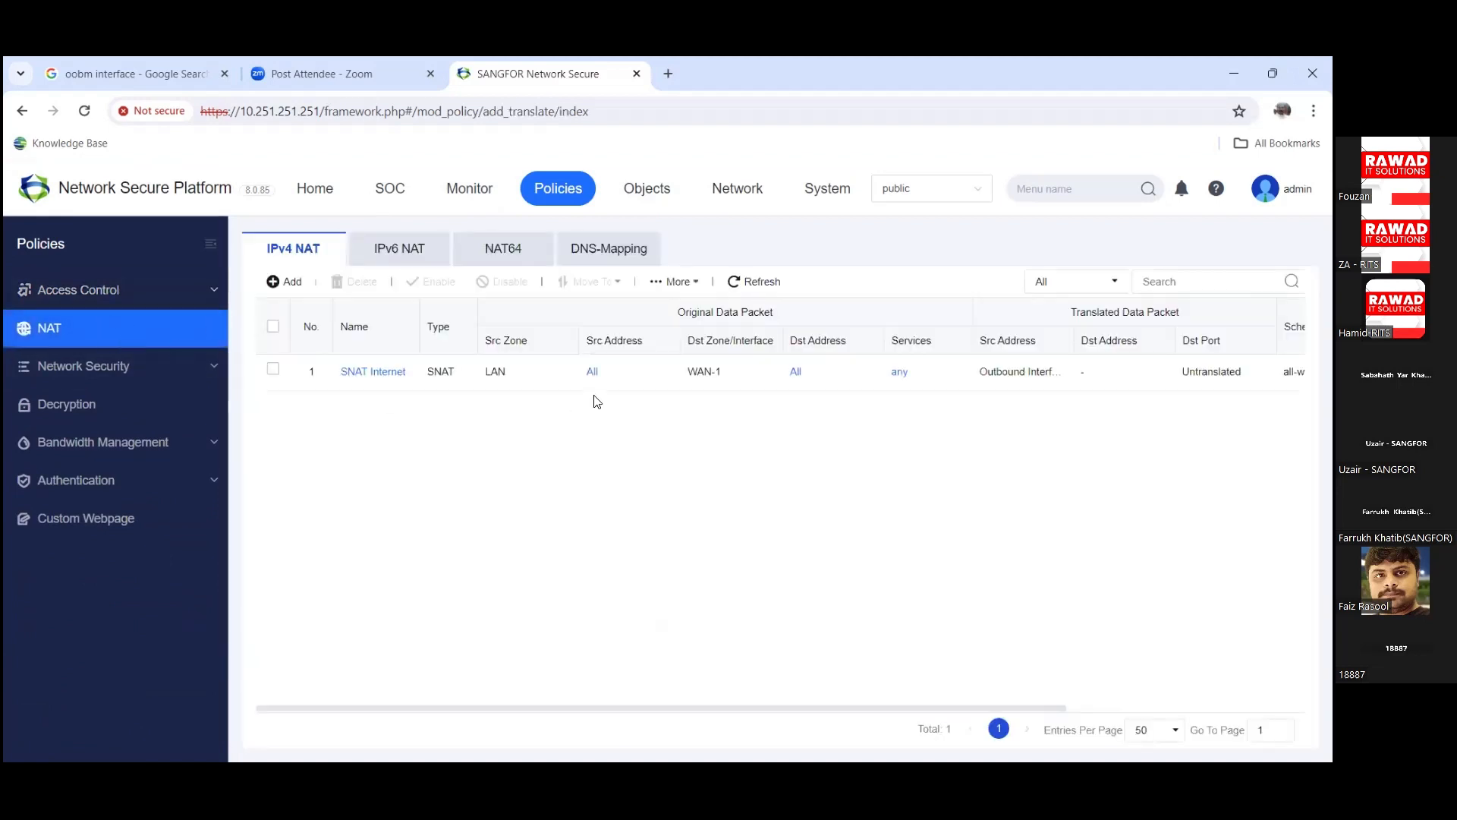
Step: Add a new Source NAT rule with source zone LAN and list its source address objects
{"action": "left_click", "coordinate": [280, 282]}
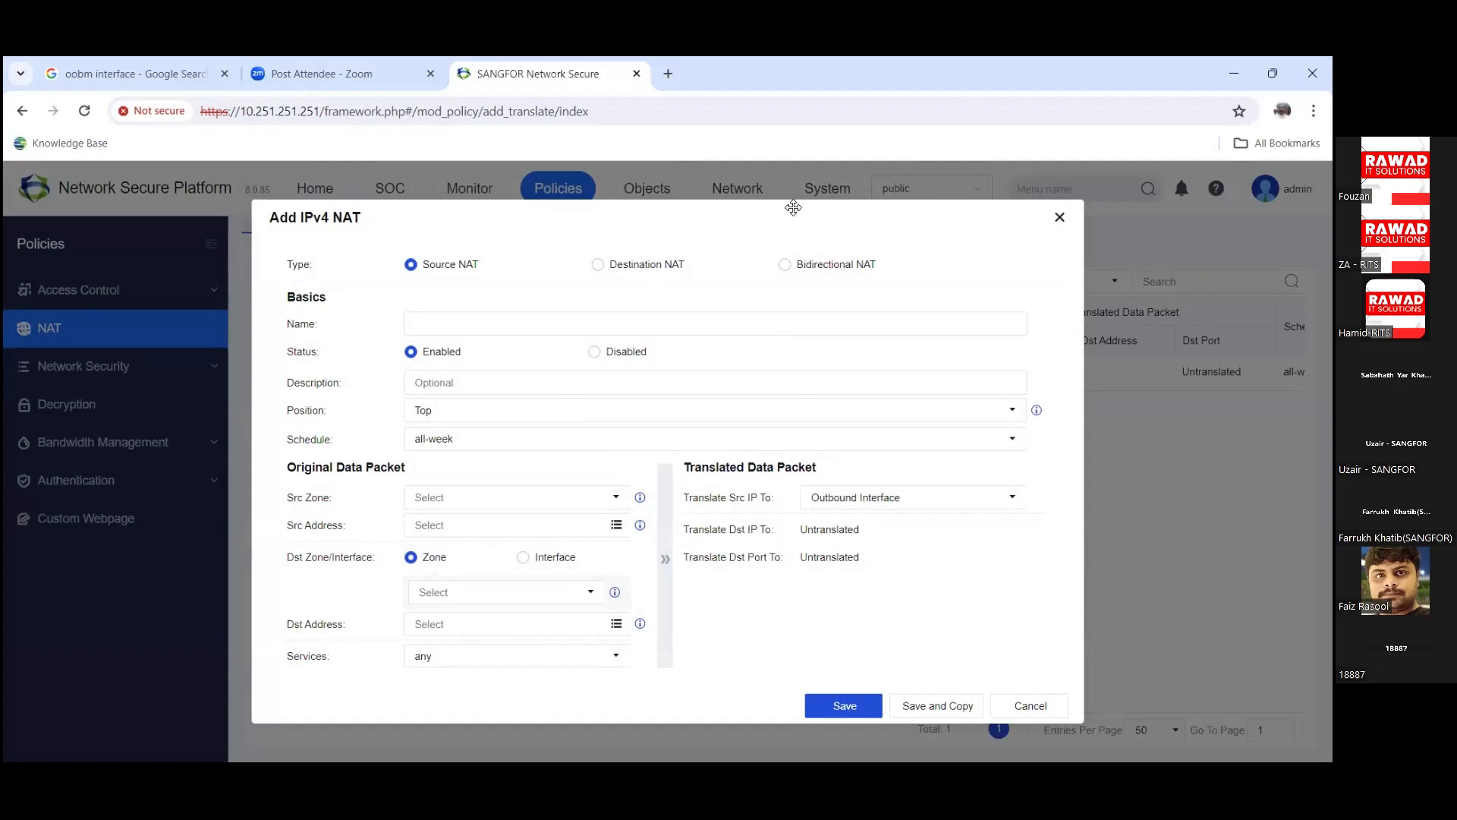
{"action": "left_click_drag", "start_coordinate": [782, 209], "coordinate": [771, 174]}
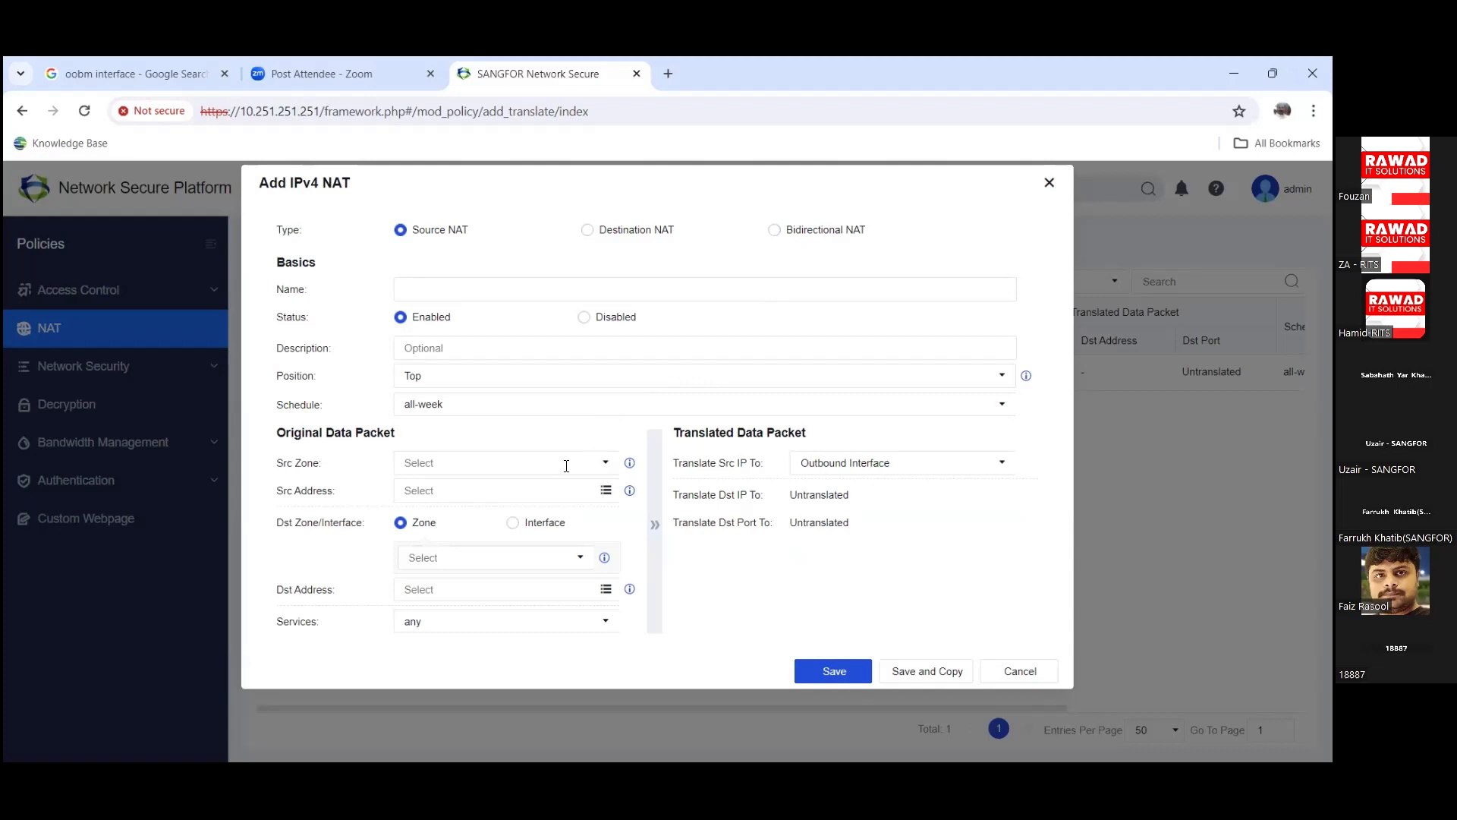
{"action": "left_click", "coordinate": [603, 466]}
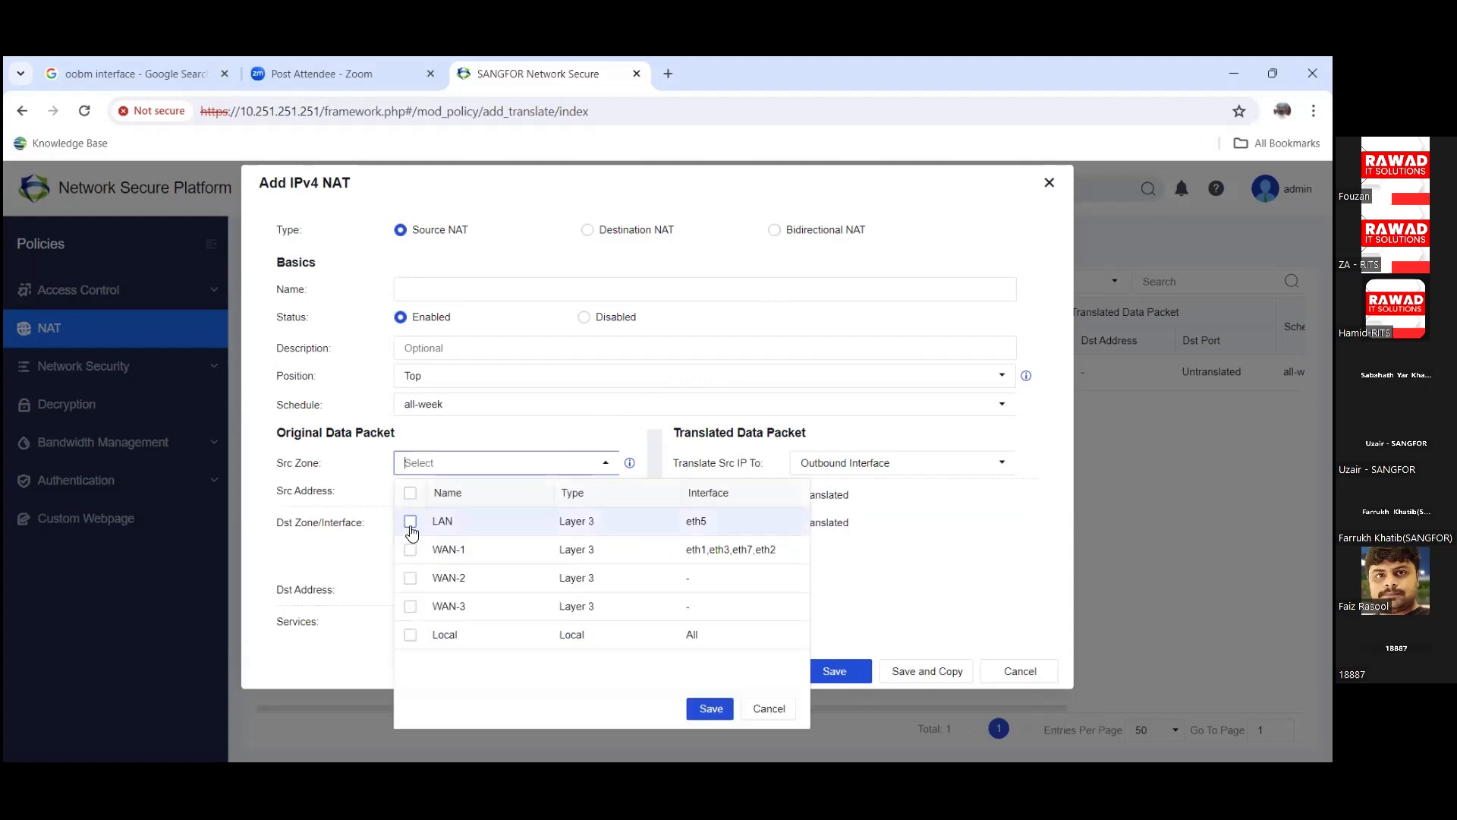
{"action": "left_click", "coordinate": [410, 524]}
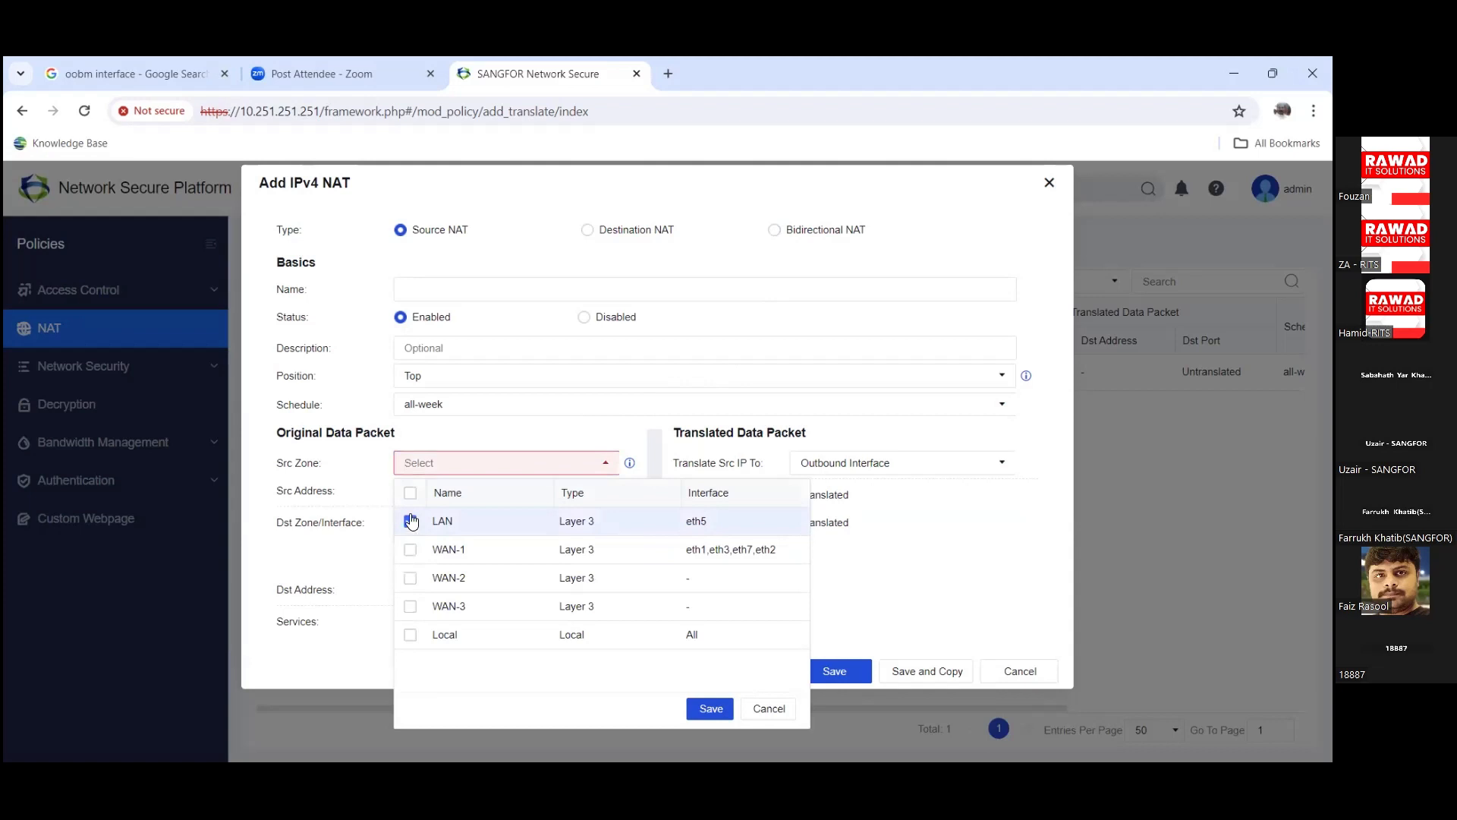
{"action": "left_click", "coordinate": [709, 706]}
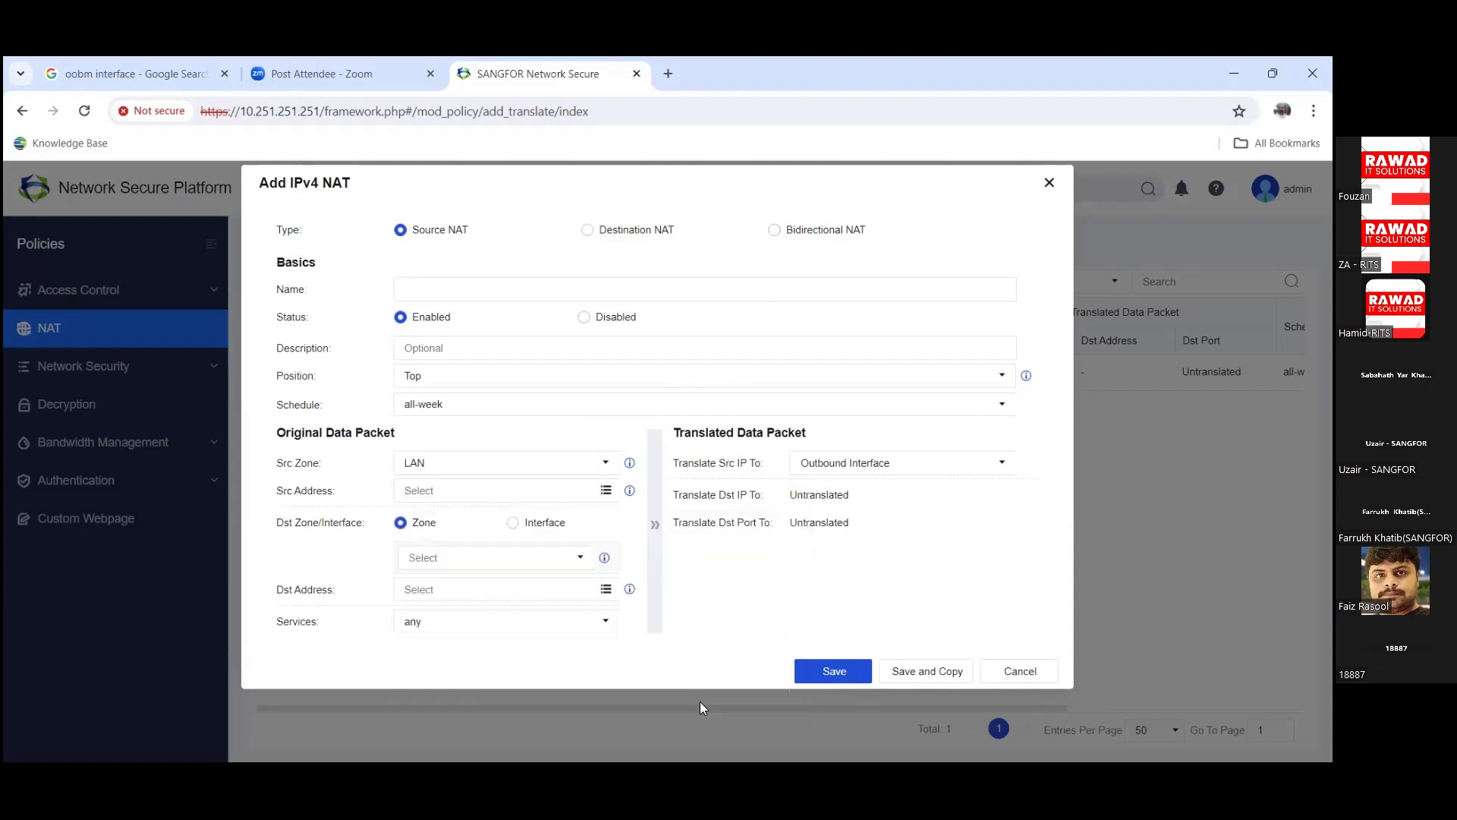
{"action": "left_click", "coordinate": [605, 492]}
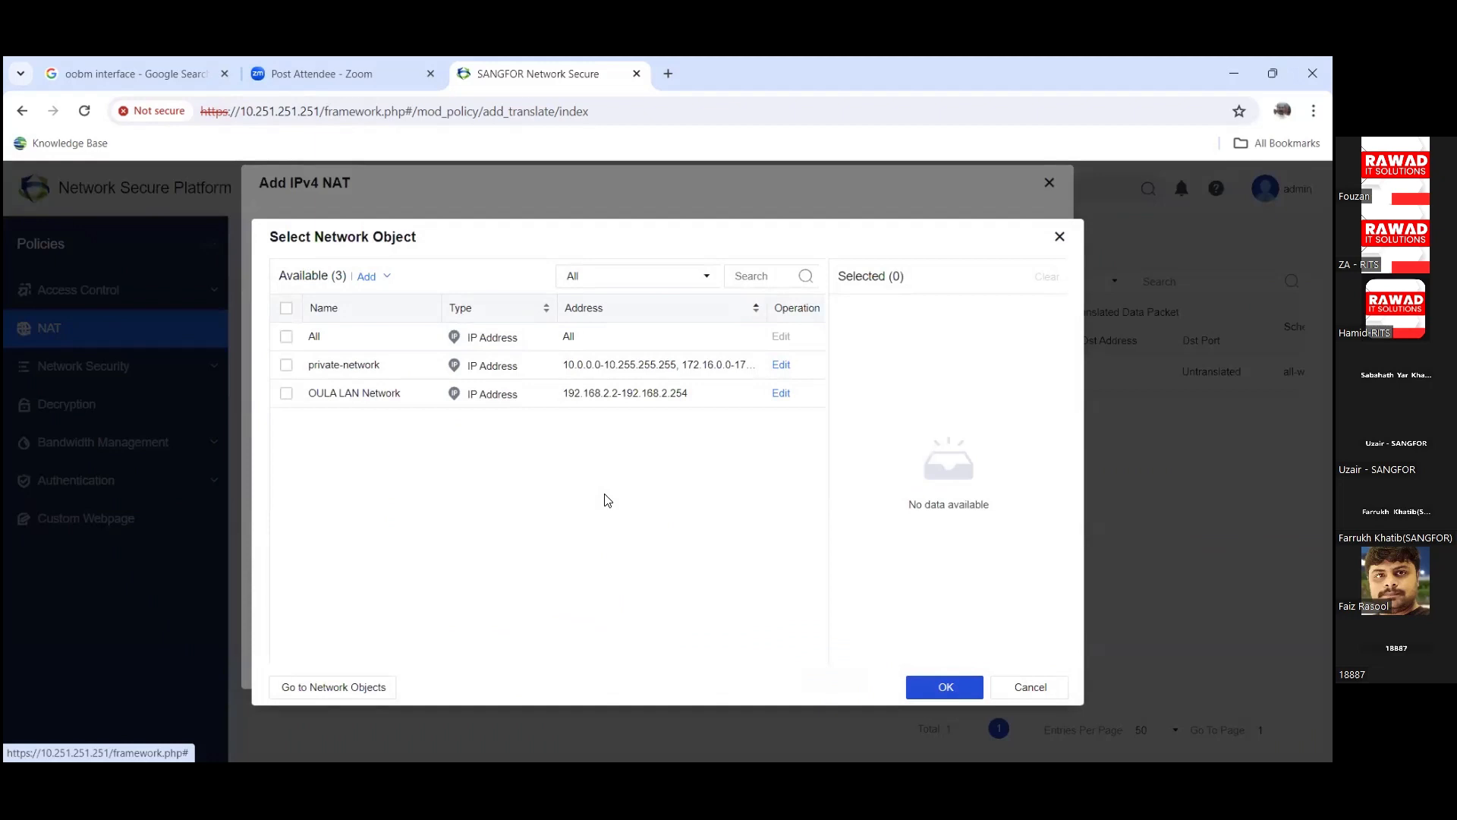
Step: Set the source address to All, discarding a briefly started new address object
{"action": "left_click", "coordinate": [287, 337]}
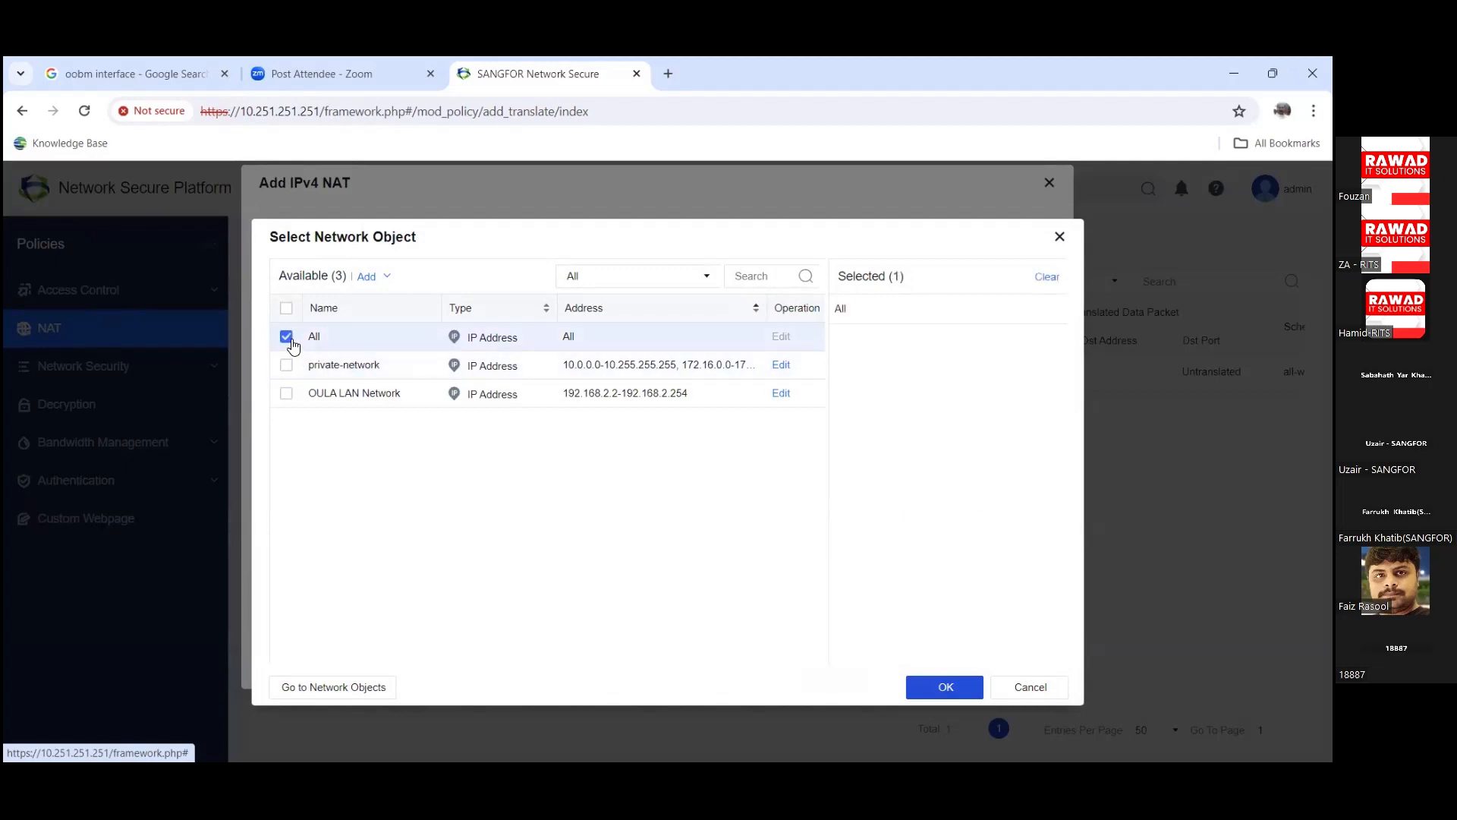
{"action": "left_click", "coordinate": [375, 280]}
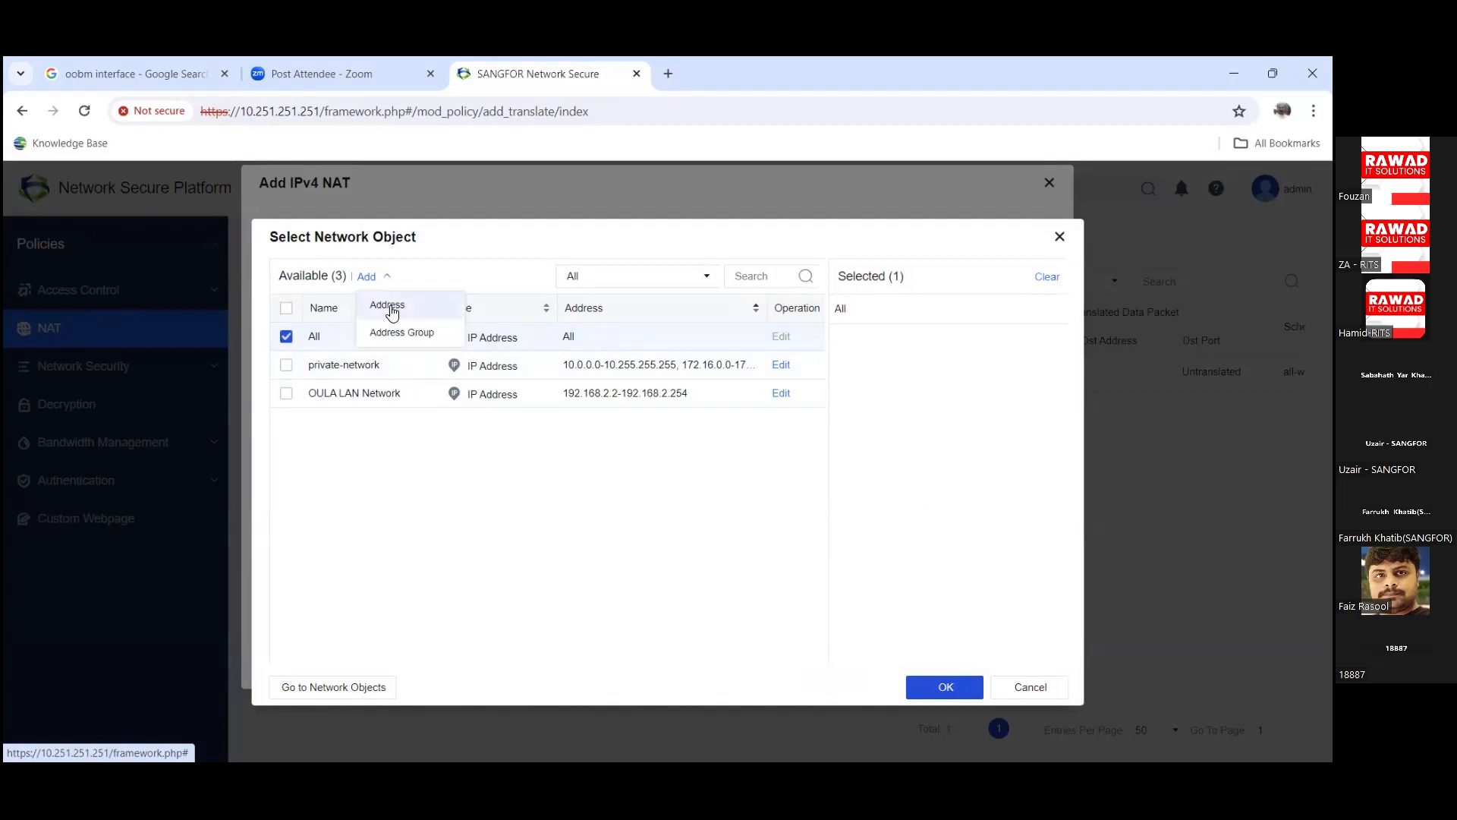
{"action": "left_click", "coordinate": [392, 310]}
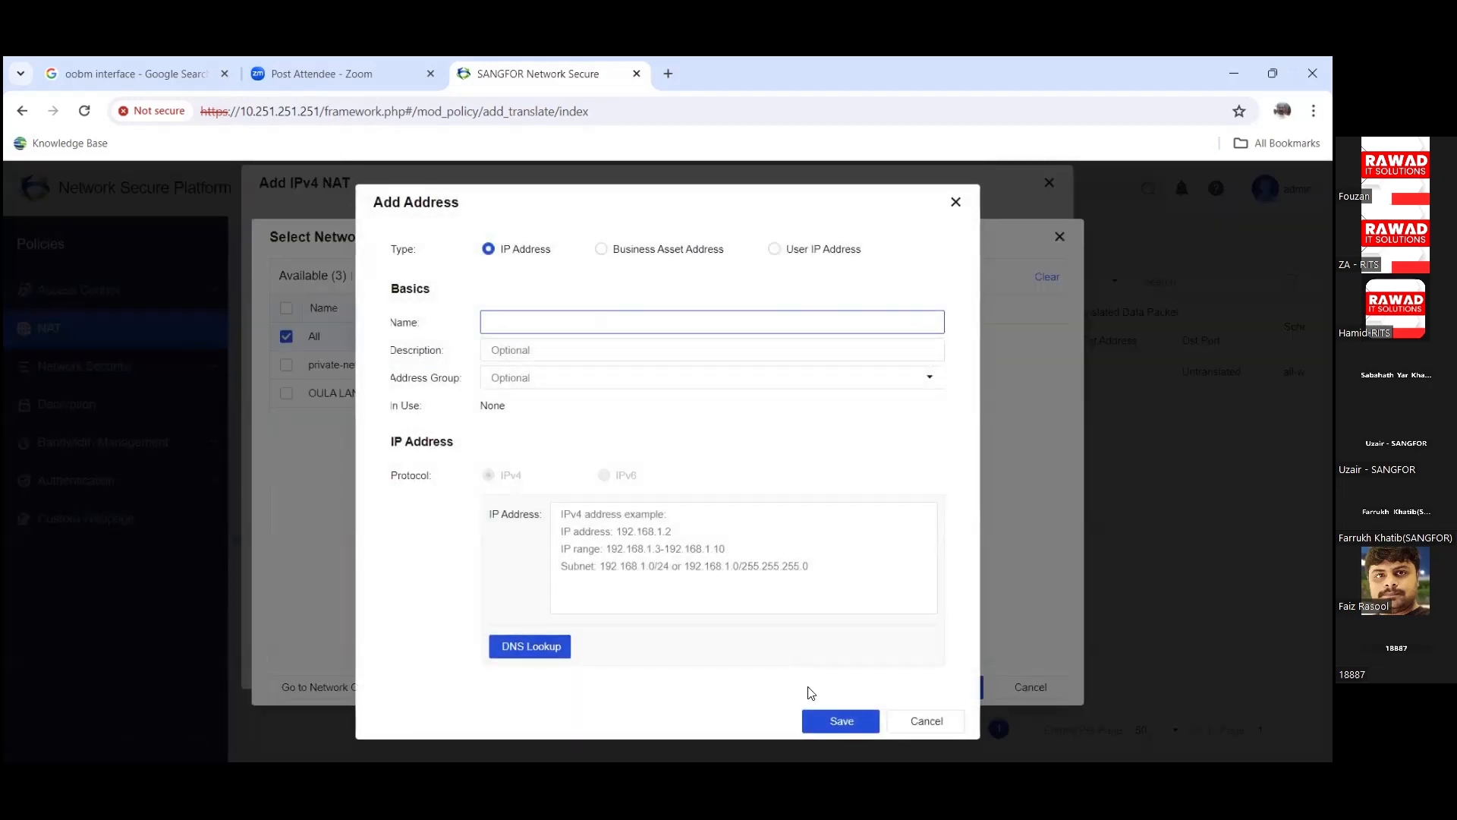
{"action": "left_click", "coordinate": [924, 759]}
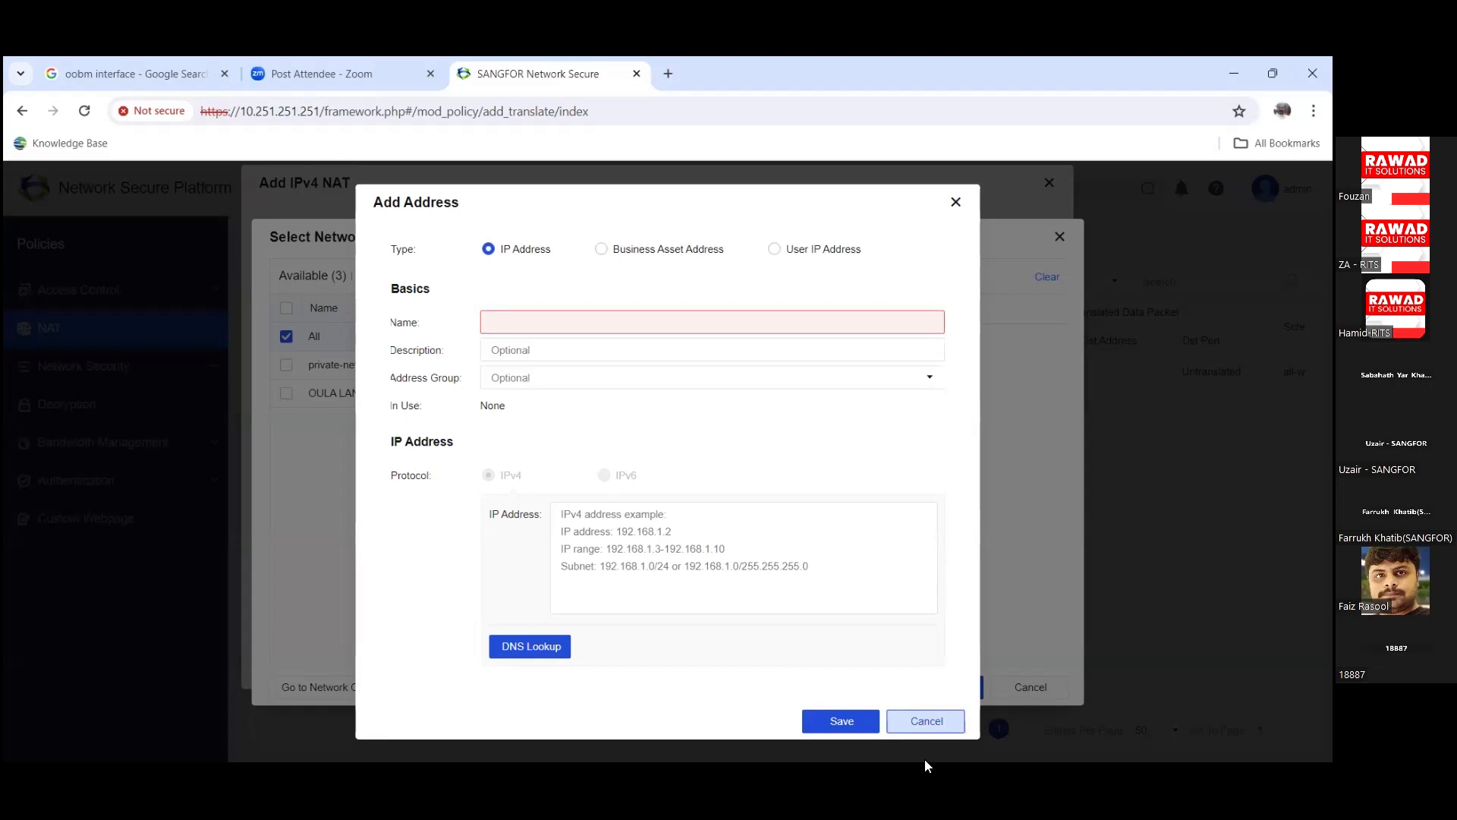
{"action": "left_click", "coordinate": [924, 721]}
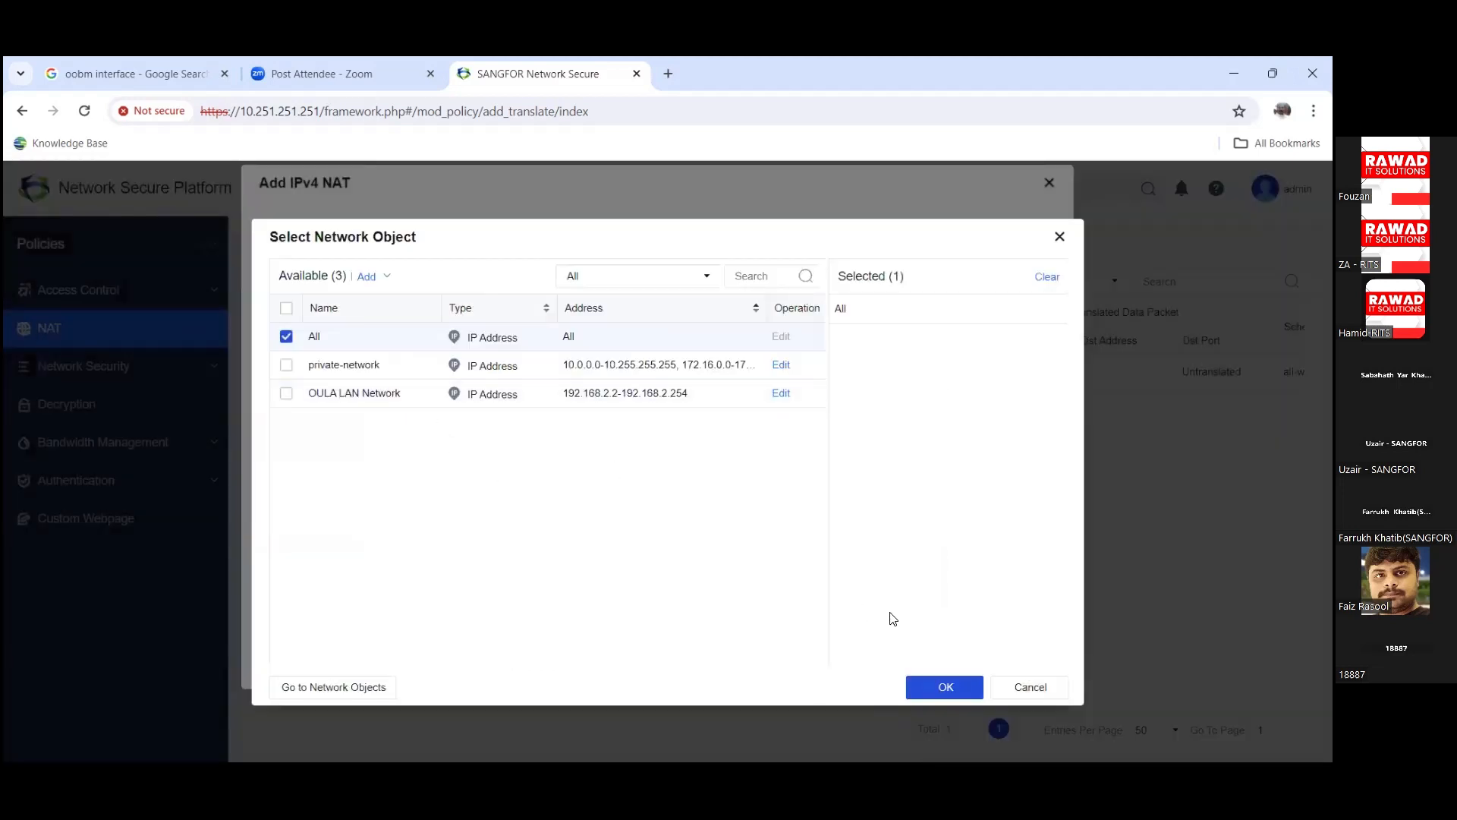
{"action": "left_click", "coordinate": [944, 686]}
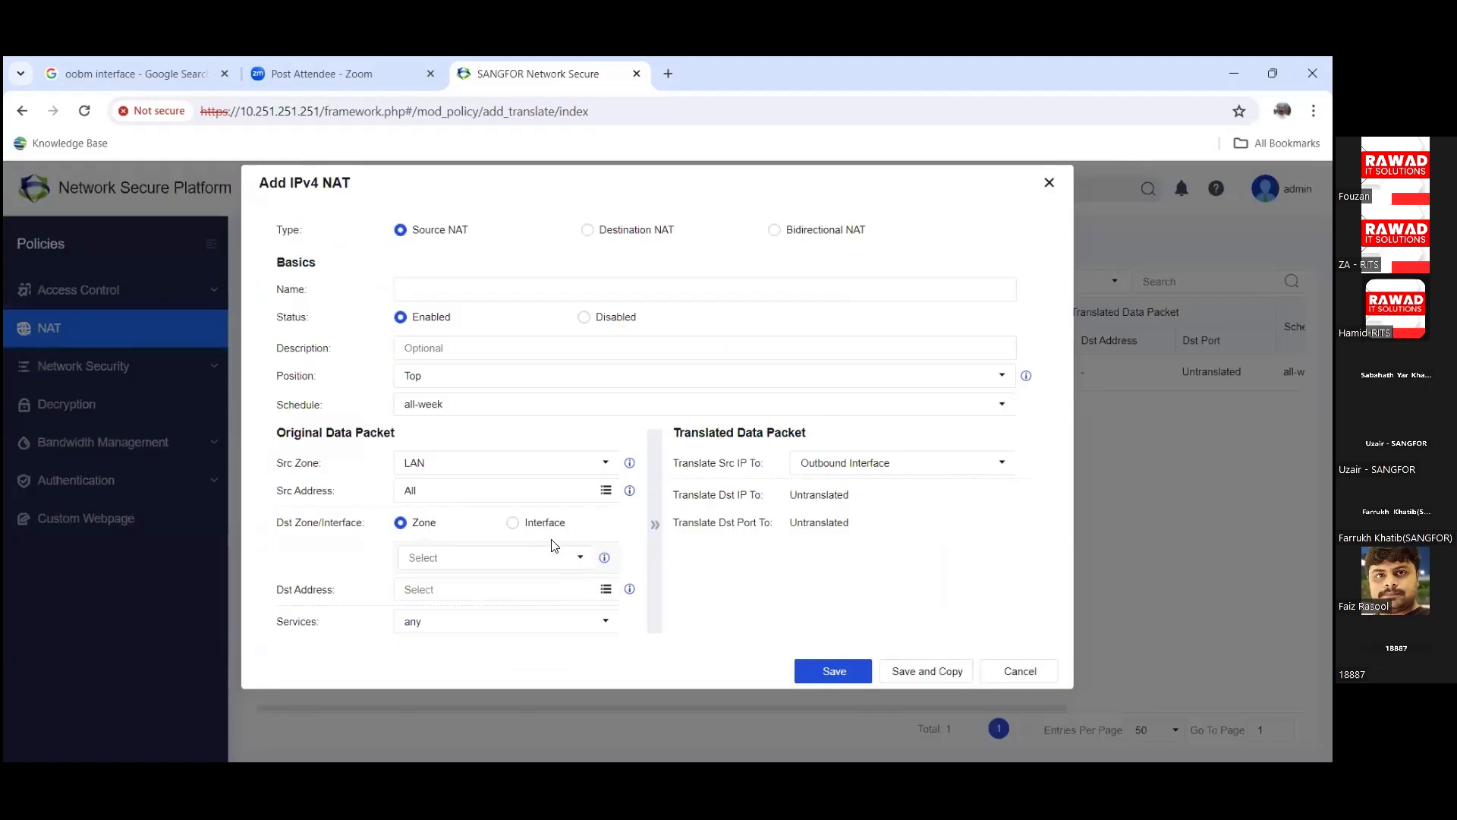
Step: Target destination interface eth2 with destination address All, keeping Outbound Interface as source translation
{"action": "left_click", "coordinate": [514, 523]}
{"action": "left_click", "coordinate": [578, 558]}
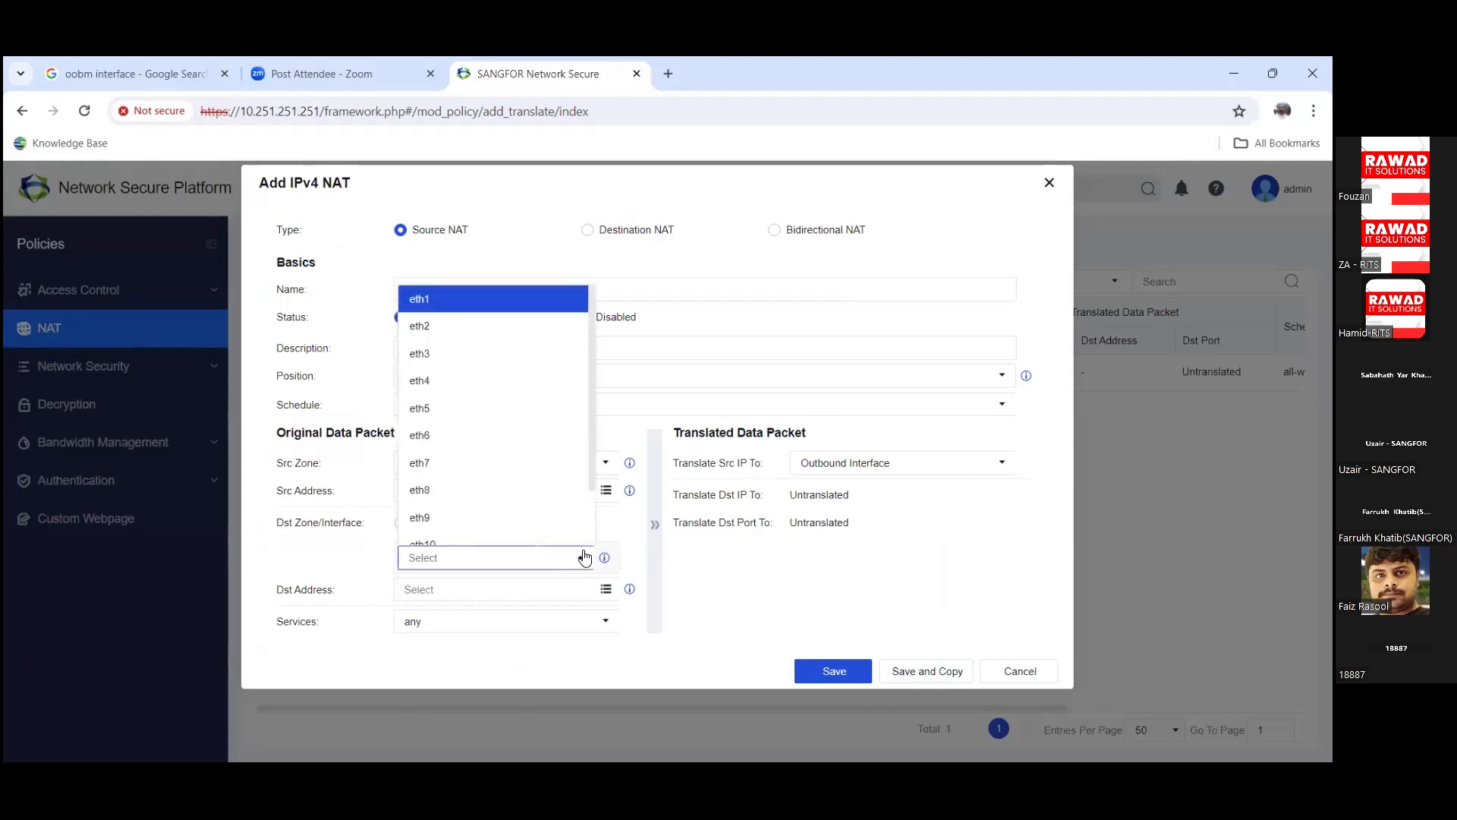
{"action": "left_click", "coordinate": [453, 327]}
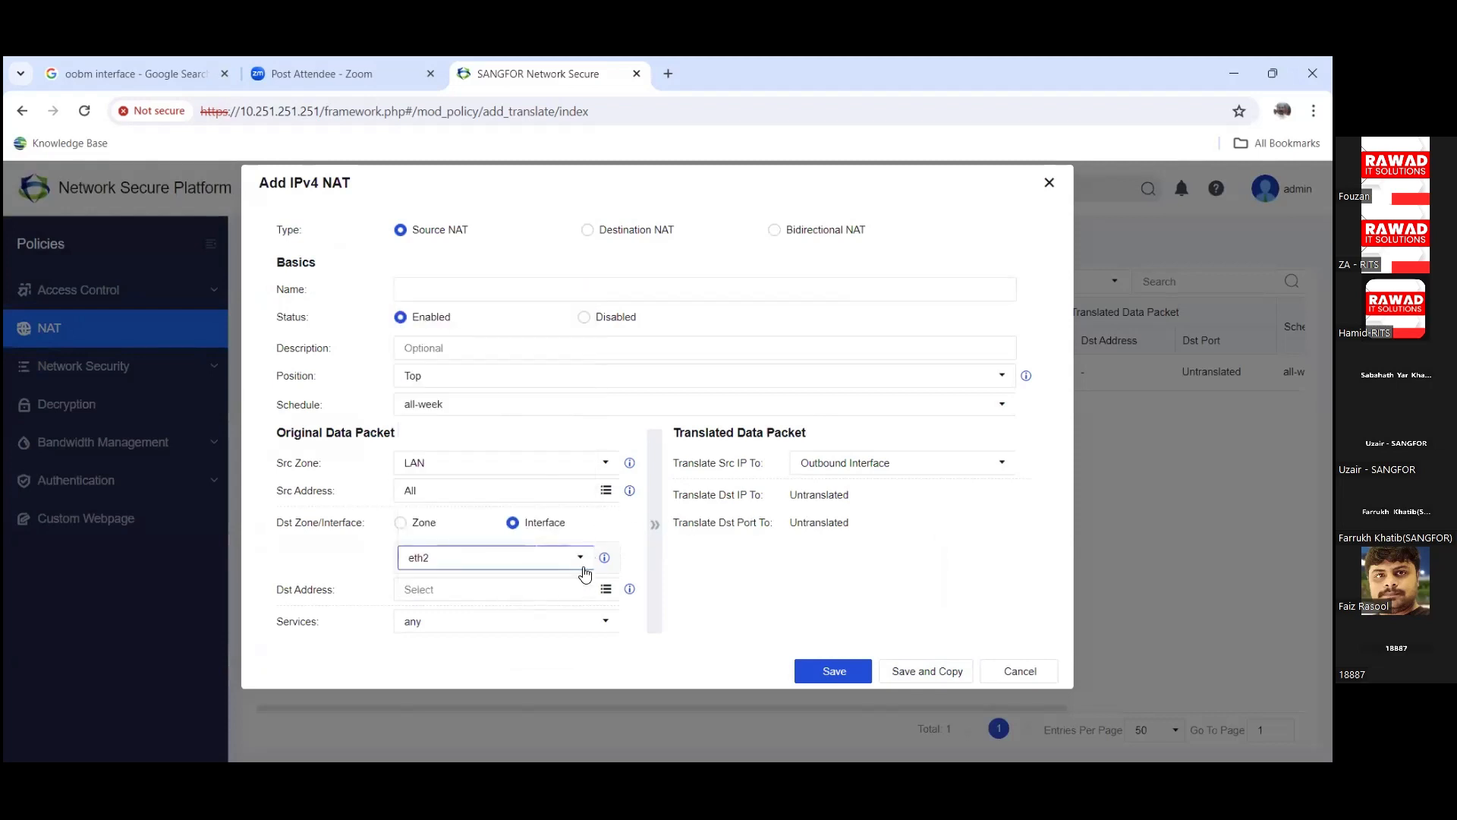
{"action": "left_click", "coordinate": [605, 590]}
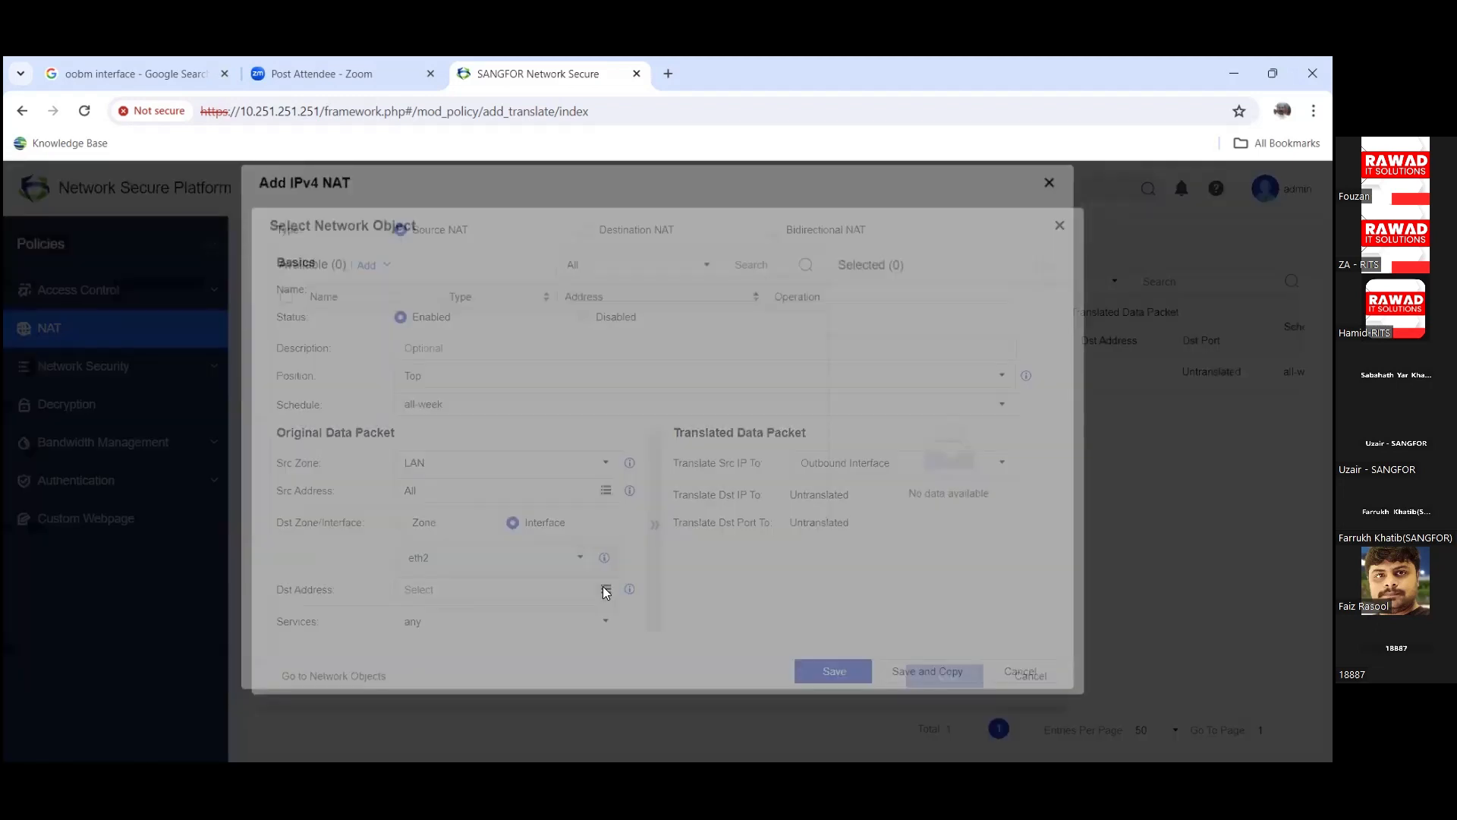
{"action": "left_click", "coordinate": [287, 336]}
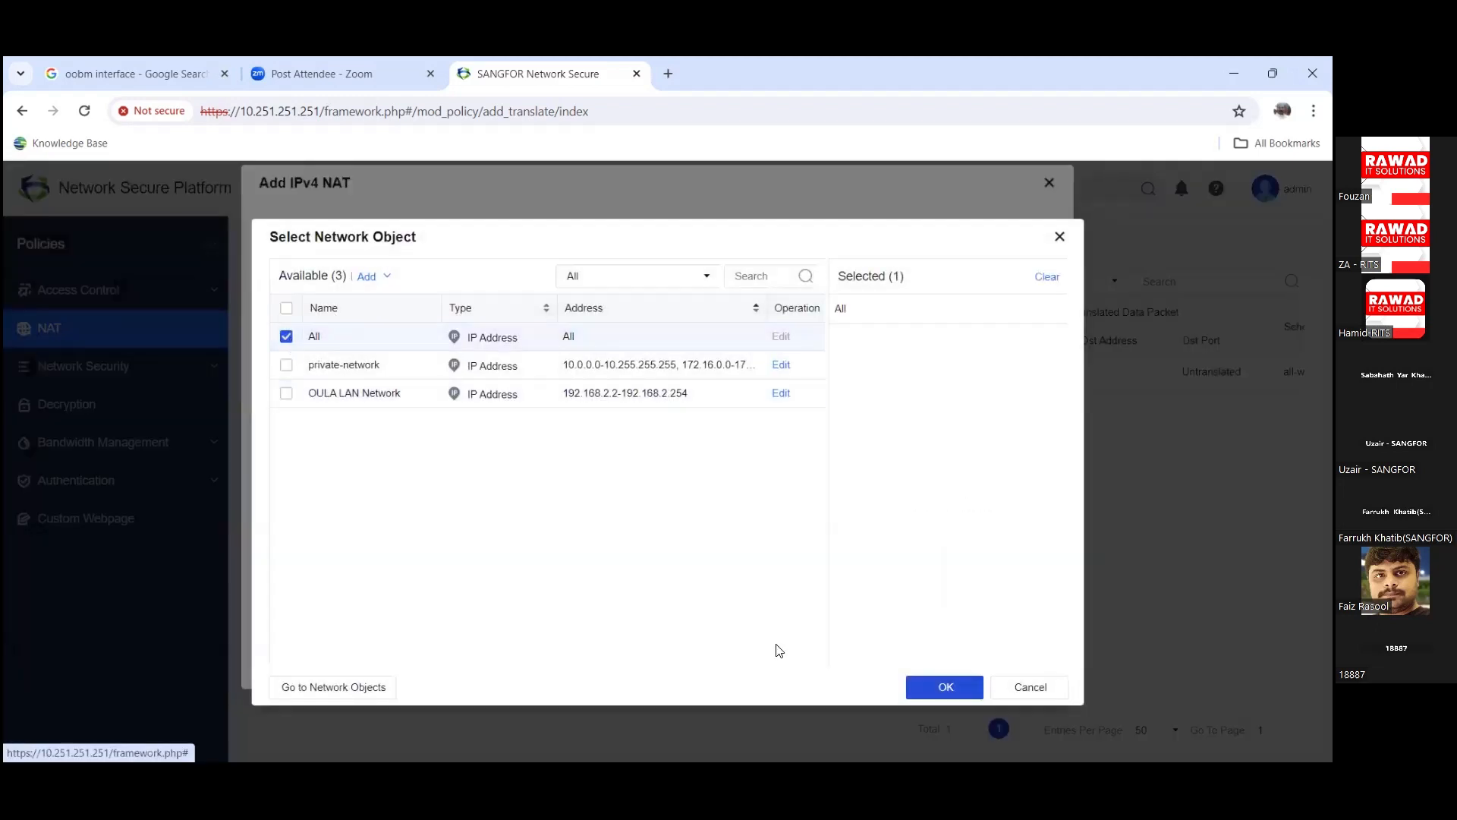
{"action": "left_click", "coordinate": [946, 687]}
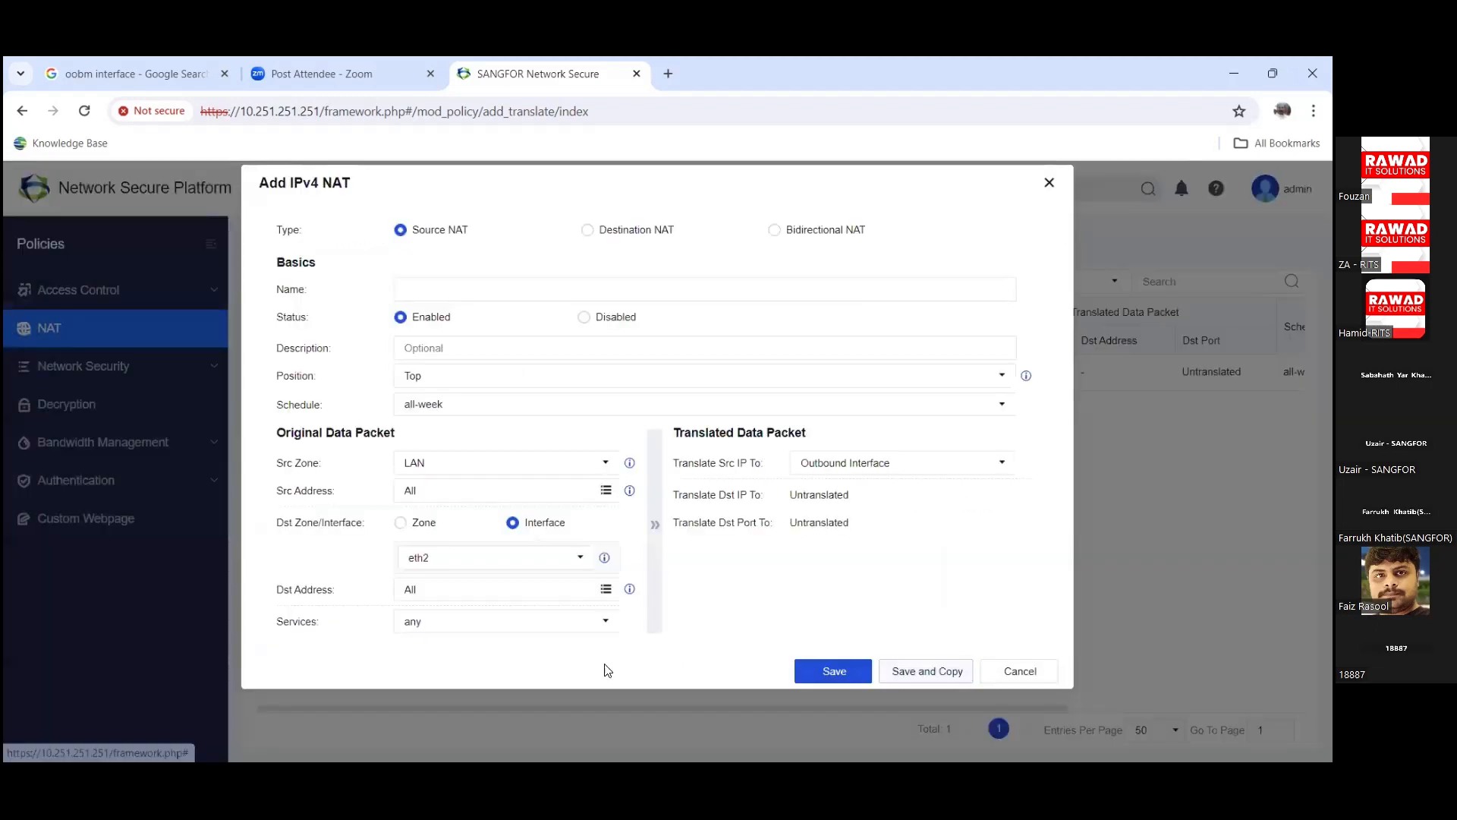
{"action": "left_click", "coordinate": [606, 587]}
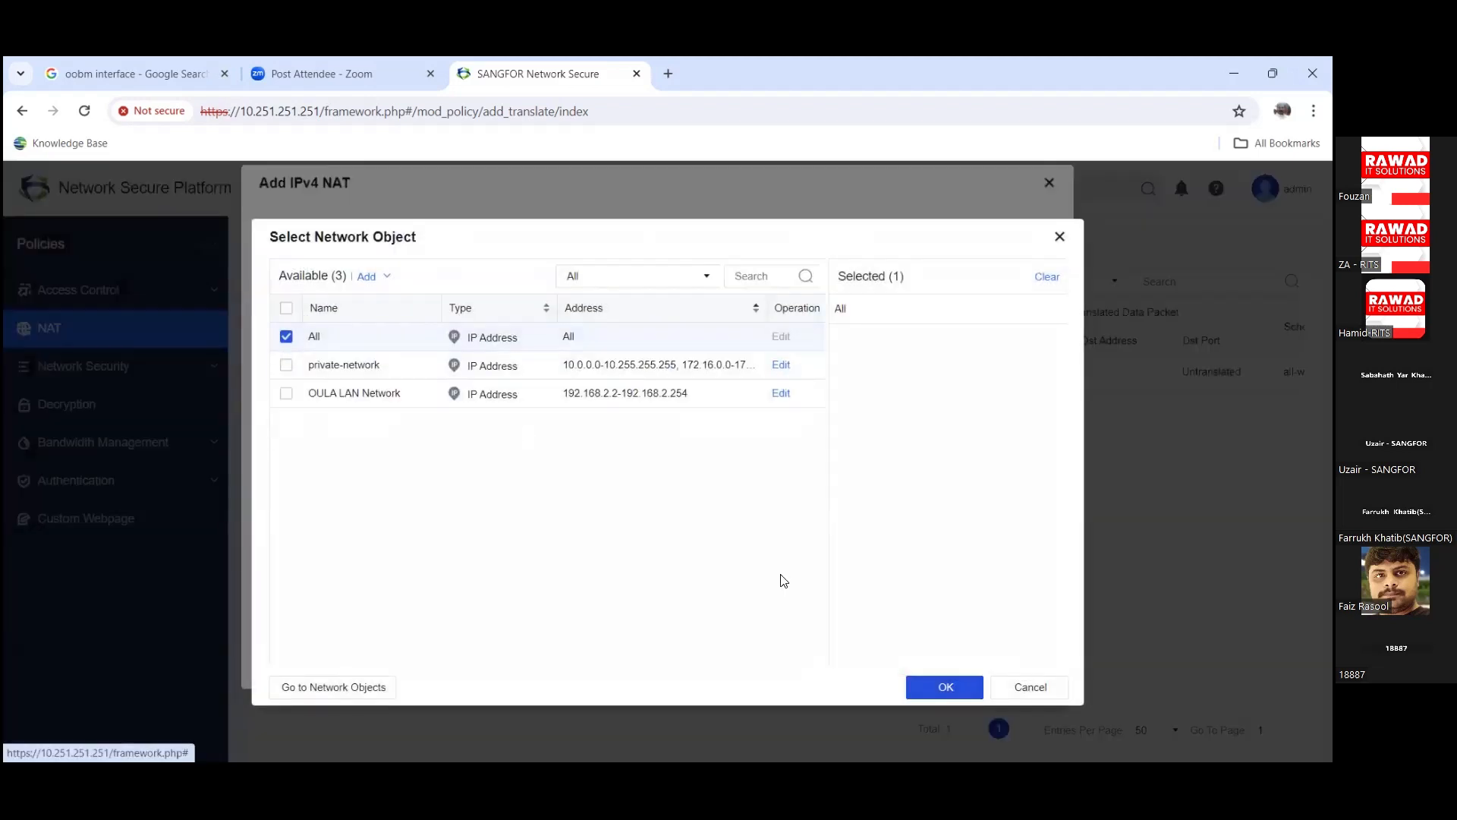
{"action": "left_click", "coordinate": [939, 683]}
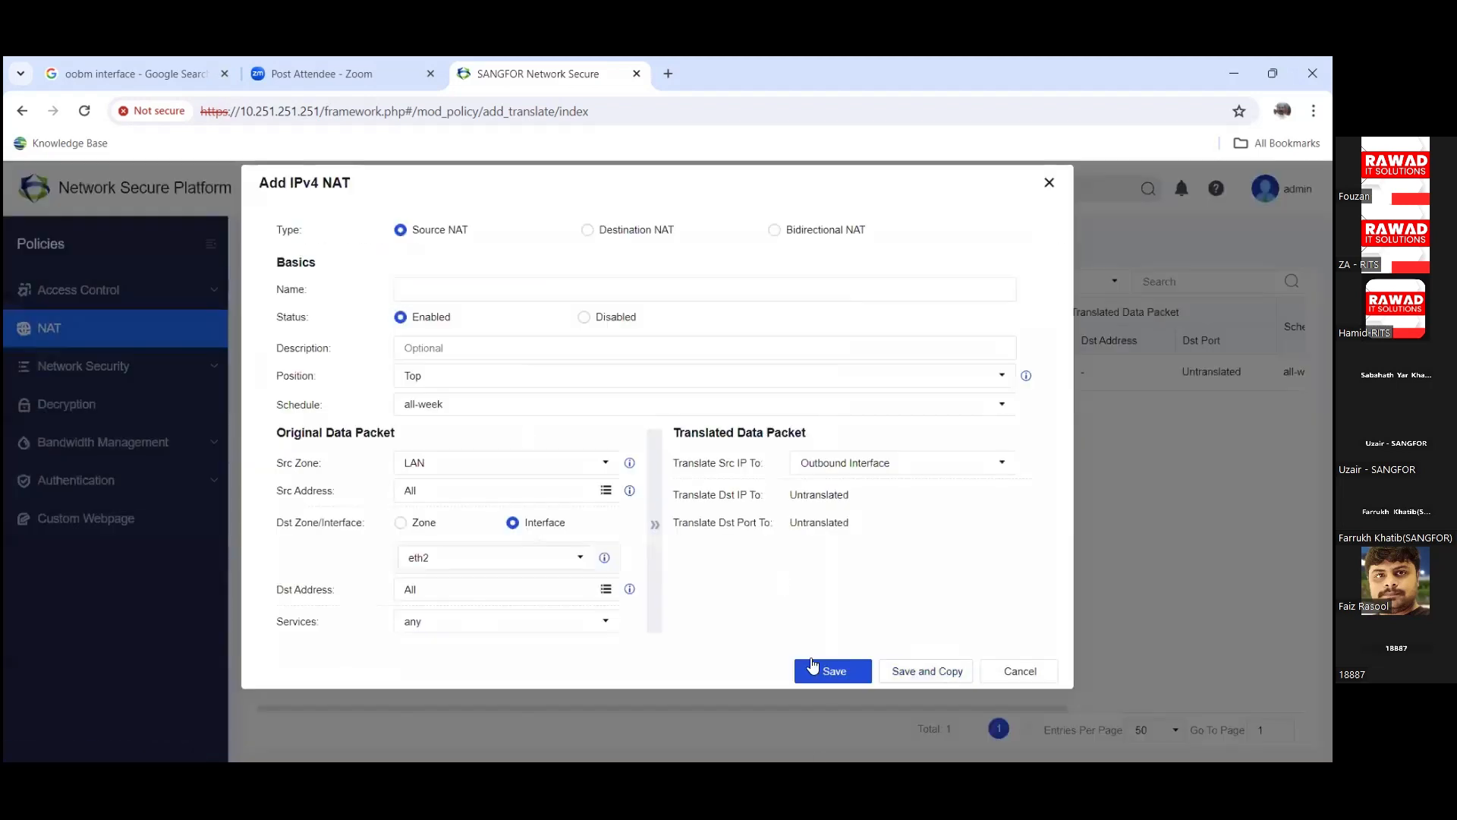
{"action": "left_click", "coordinate": [915, 471]}
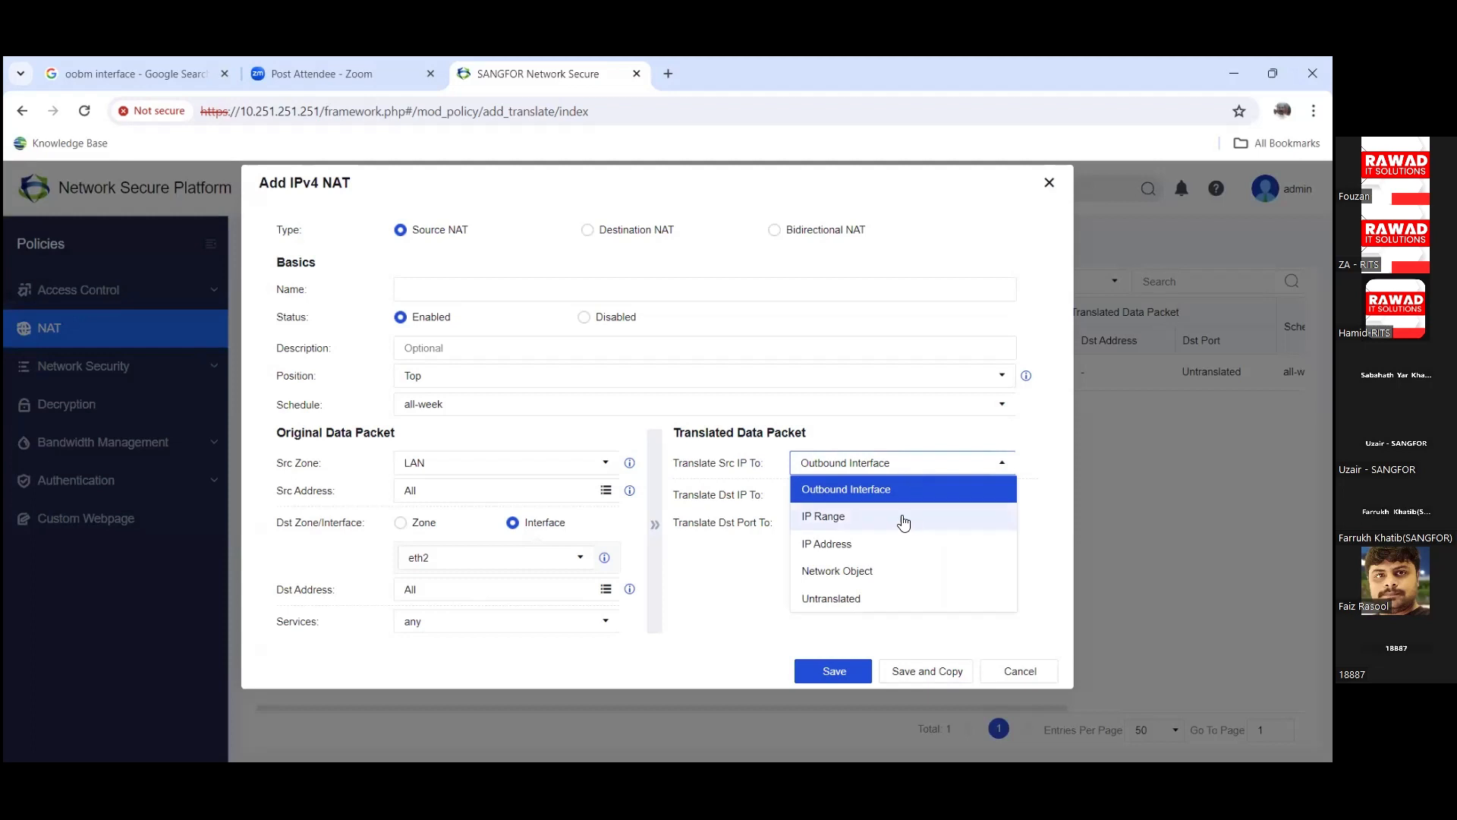
{"action": "left_click", "coordinate": [850, 494]}
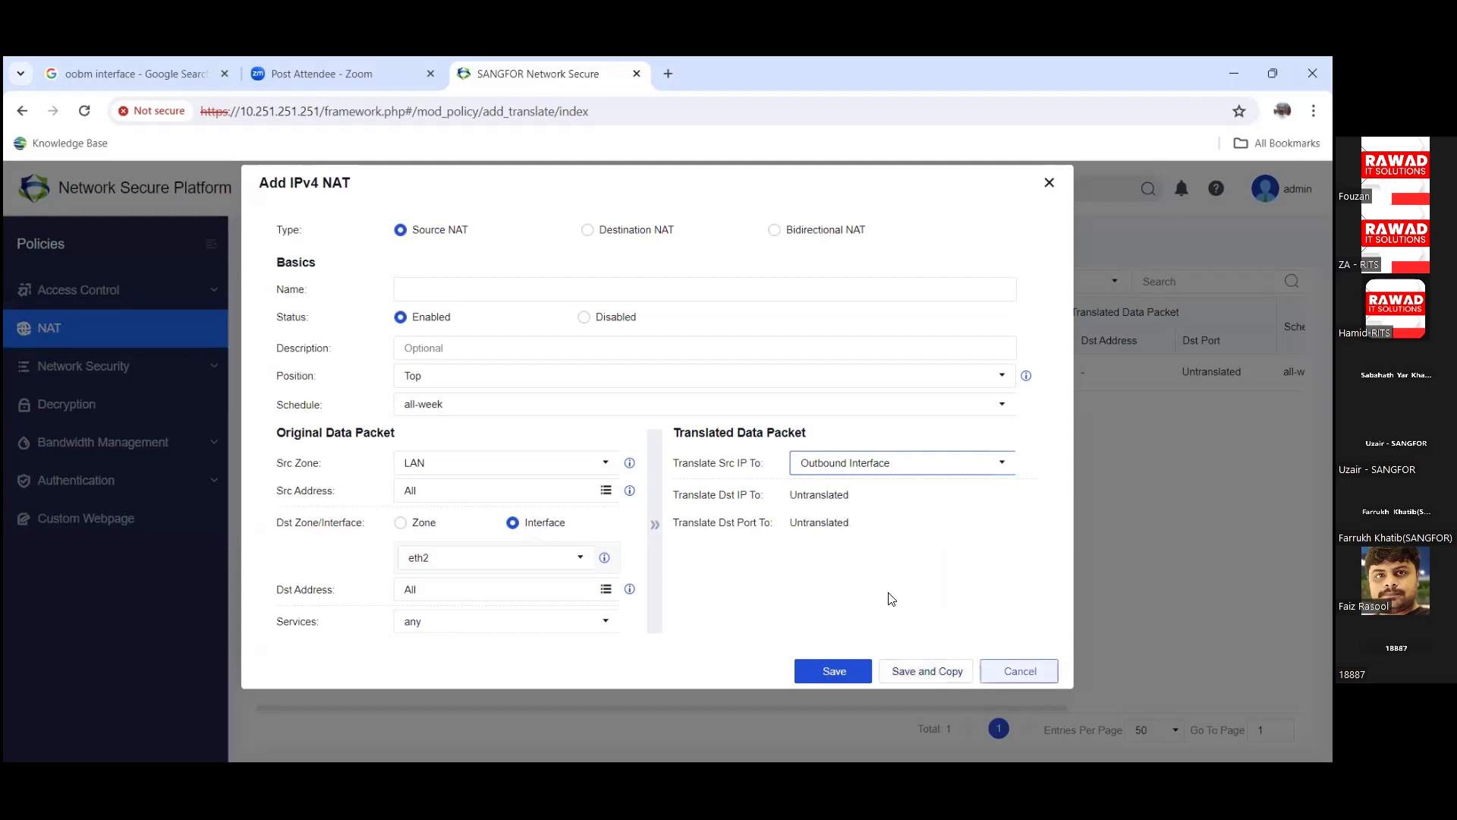
Step: Switch the rule to Destination NAT, review its IP Address translation option, then cancel the rule
{"action": "left_click", "coordinate": [591, 234]}
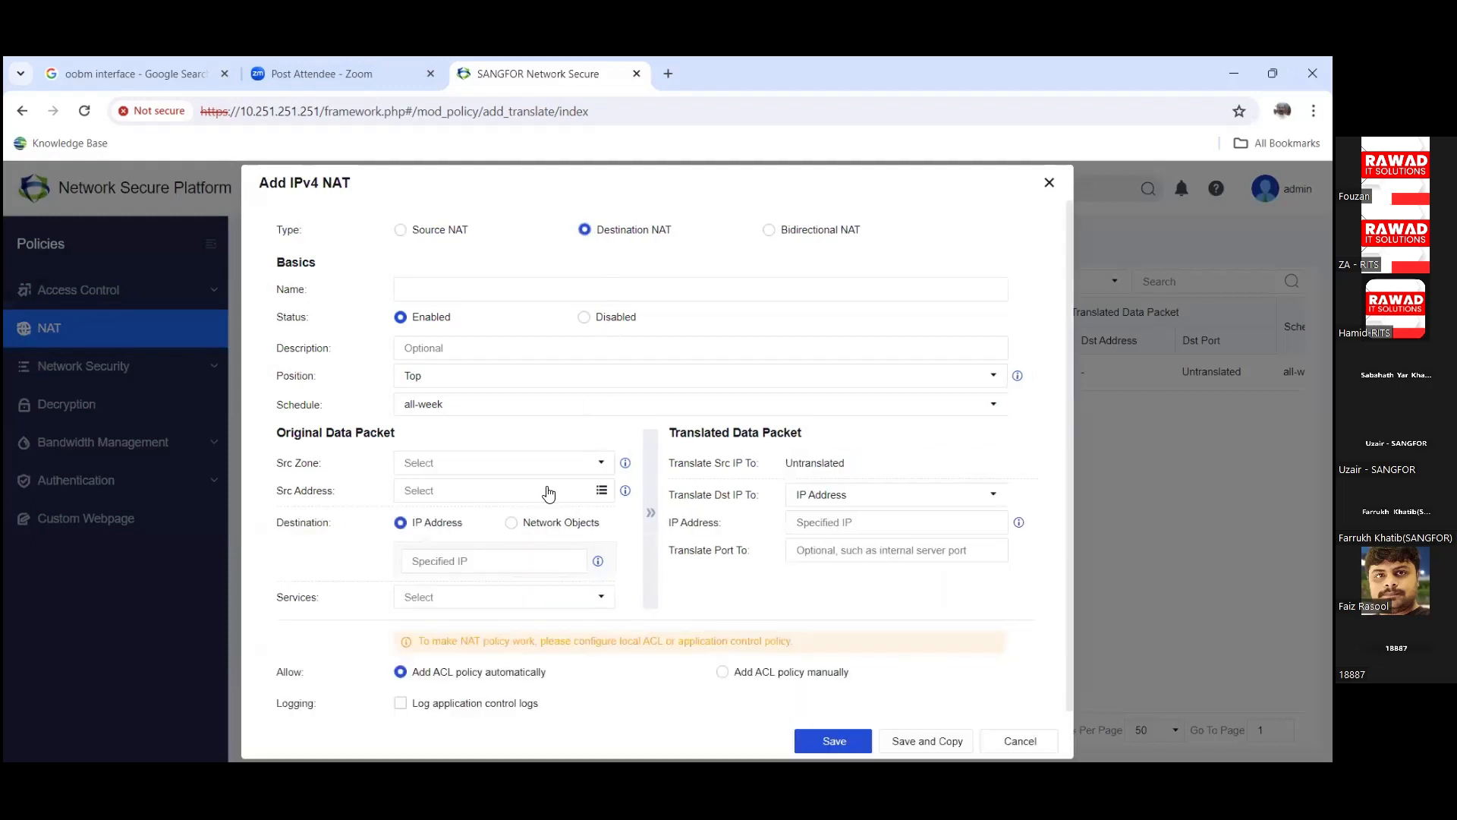
{"action": "left_click", "coordinate": [895, 503]}
{"action": "left_click", "coordinate": [895, 503]}
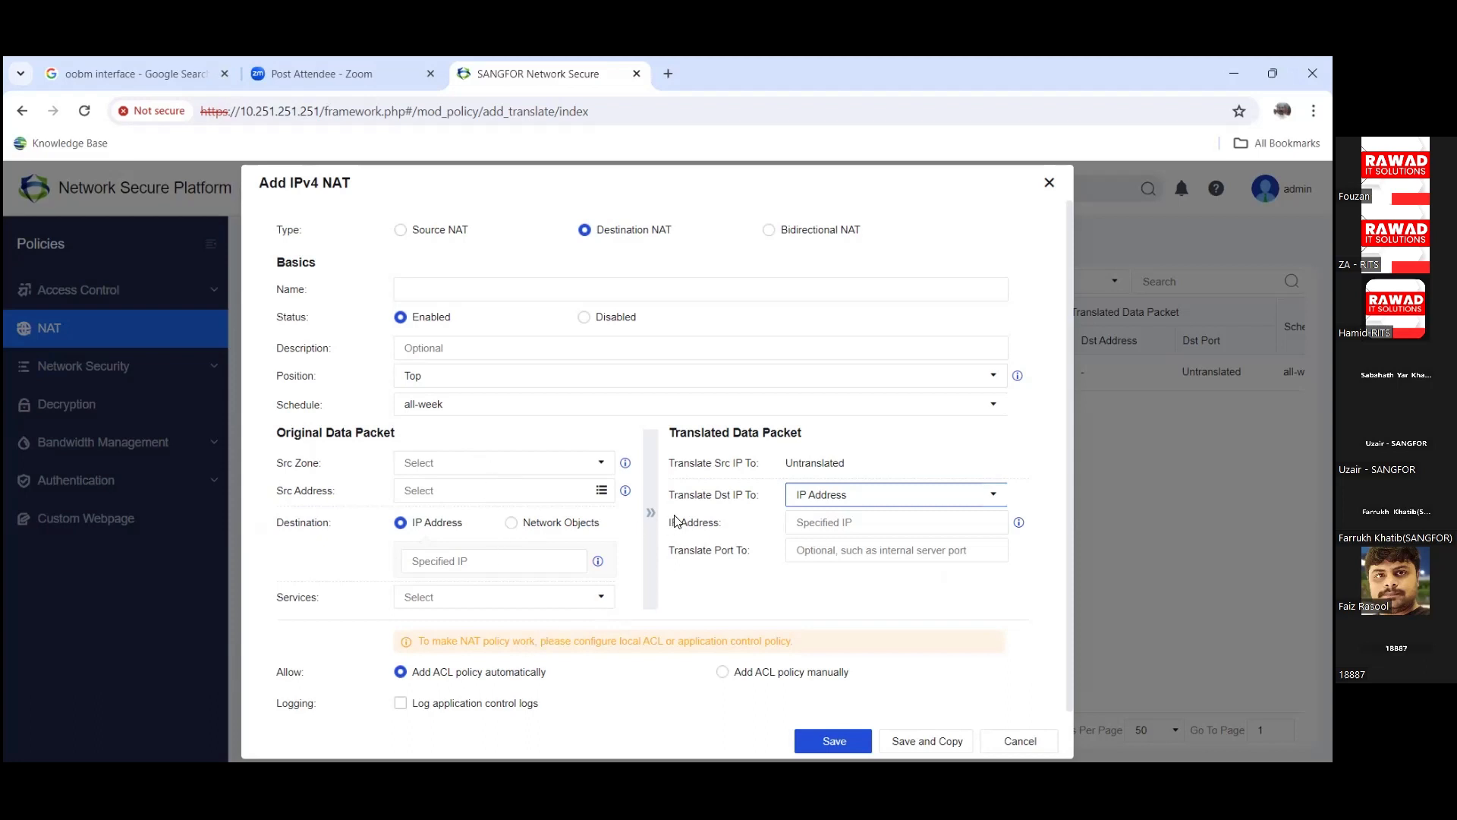
{"action": "left_click", "coordinate": [1038, 742]}
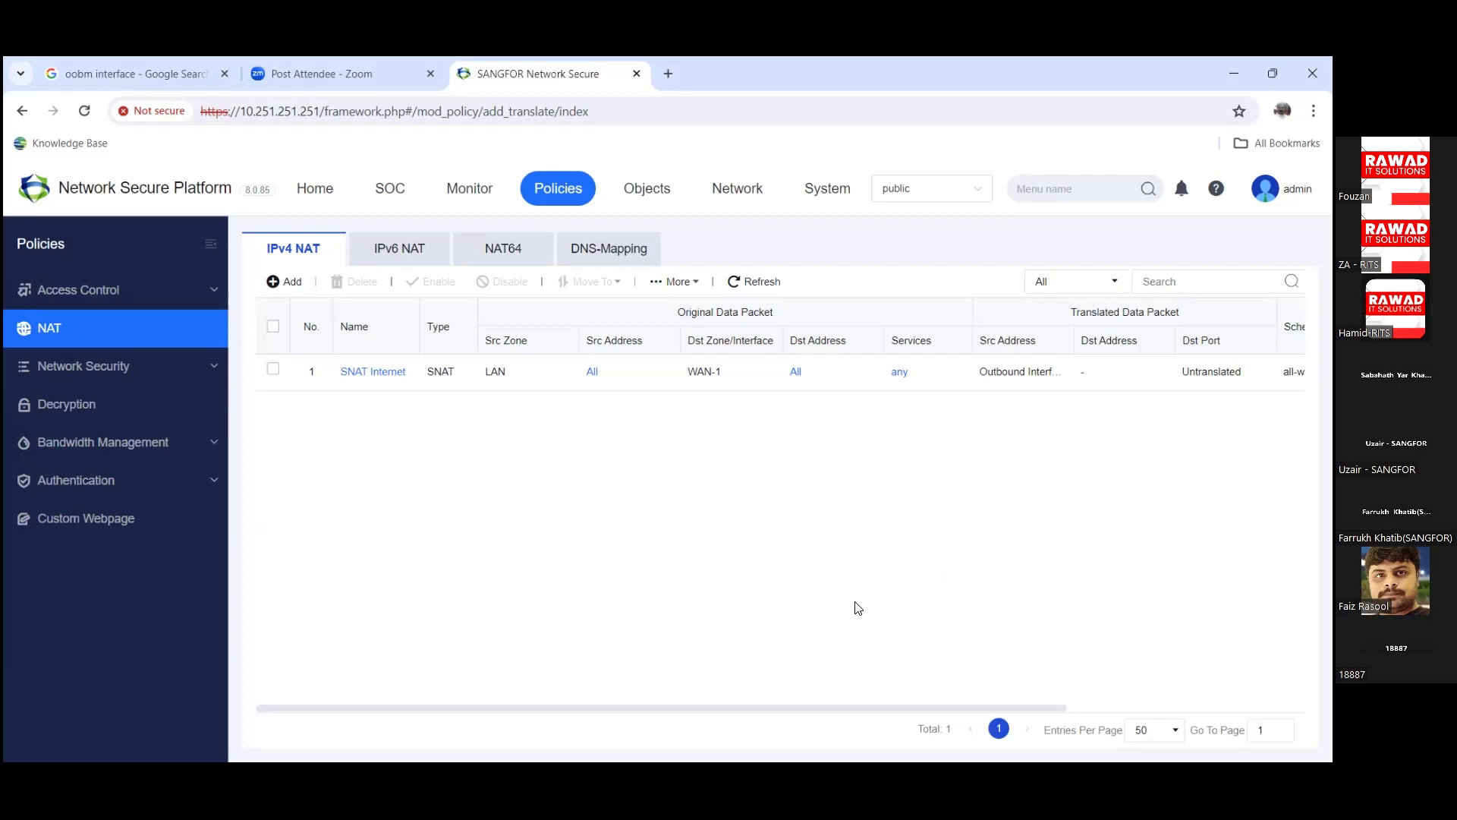
Step: Expand Access Control, show the Application Control list, and add a new policy
{"action": "left_click", "coordinate": [216, 289]}
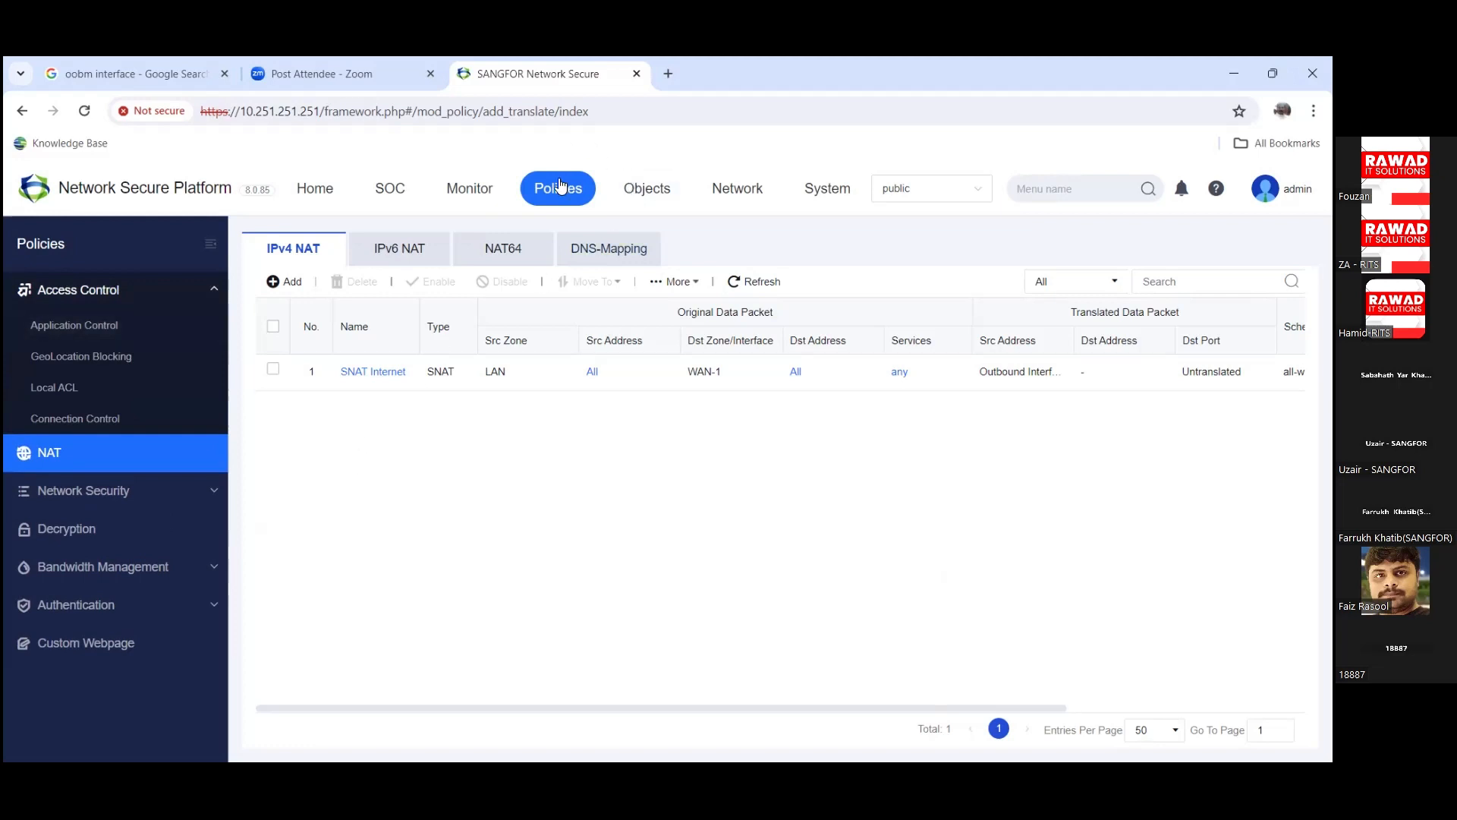
{"action": "left_click", "coordinate": [107, 327]}
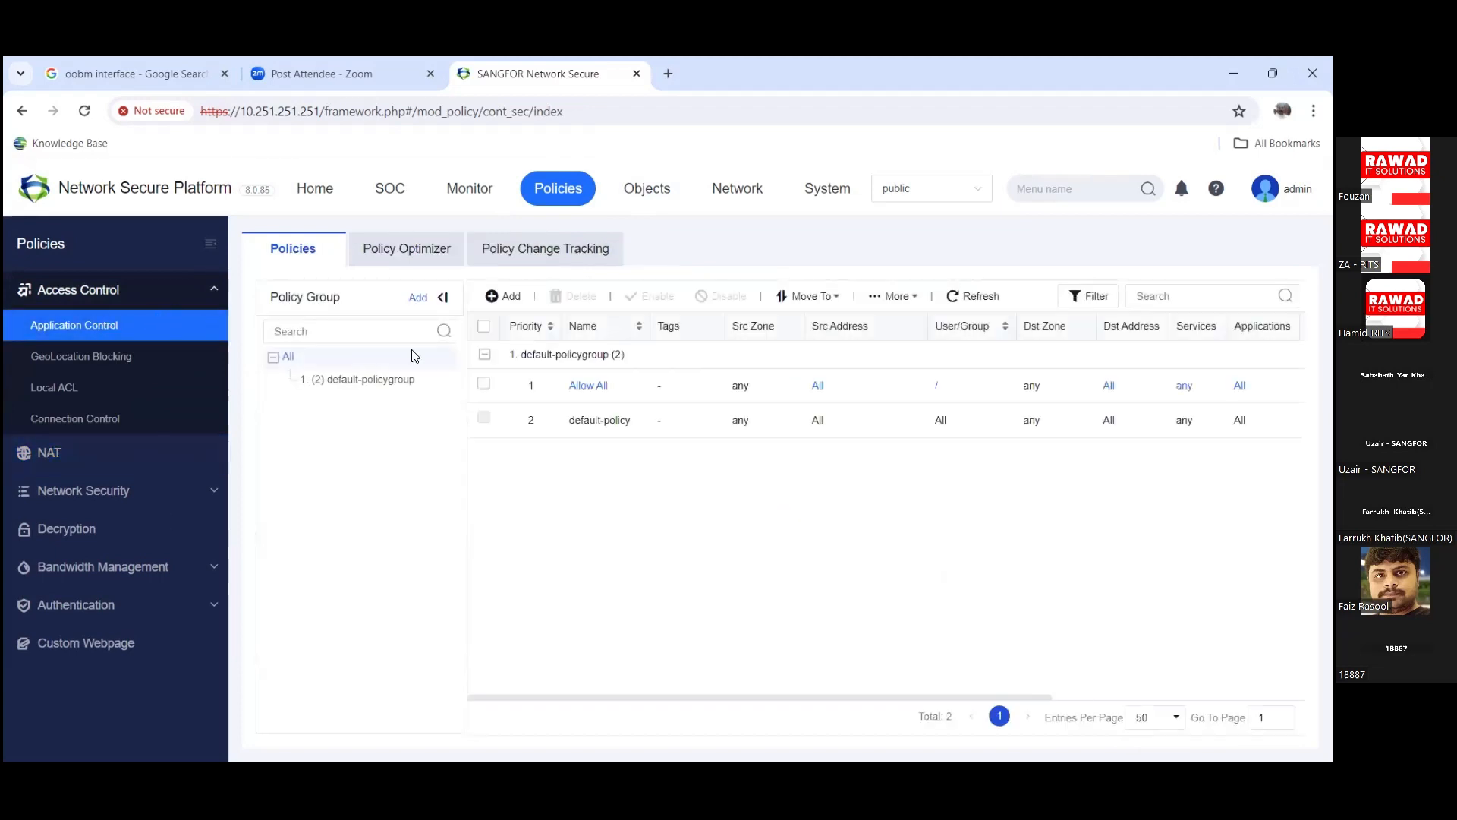
{"action": "left_click", "coordinate": [515, 302]}
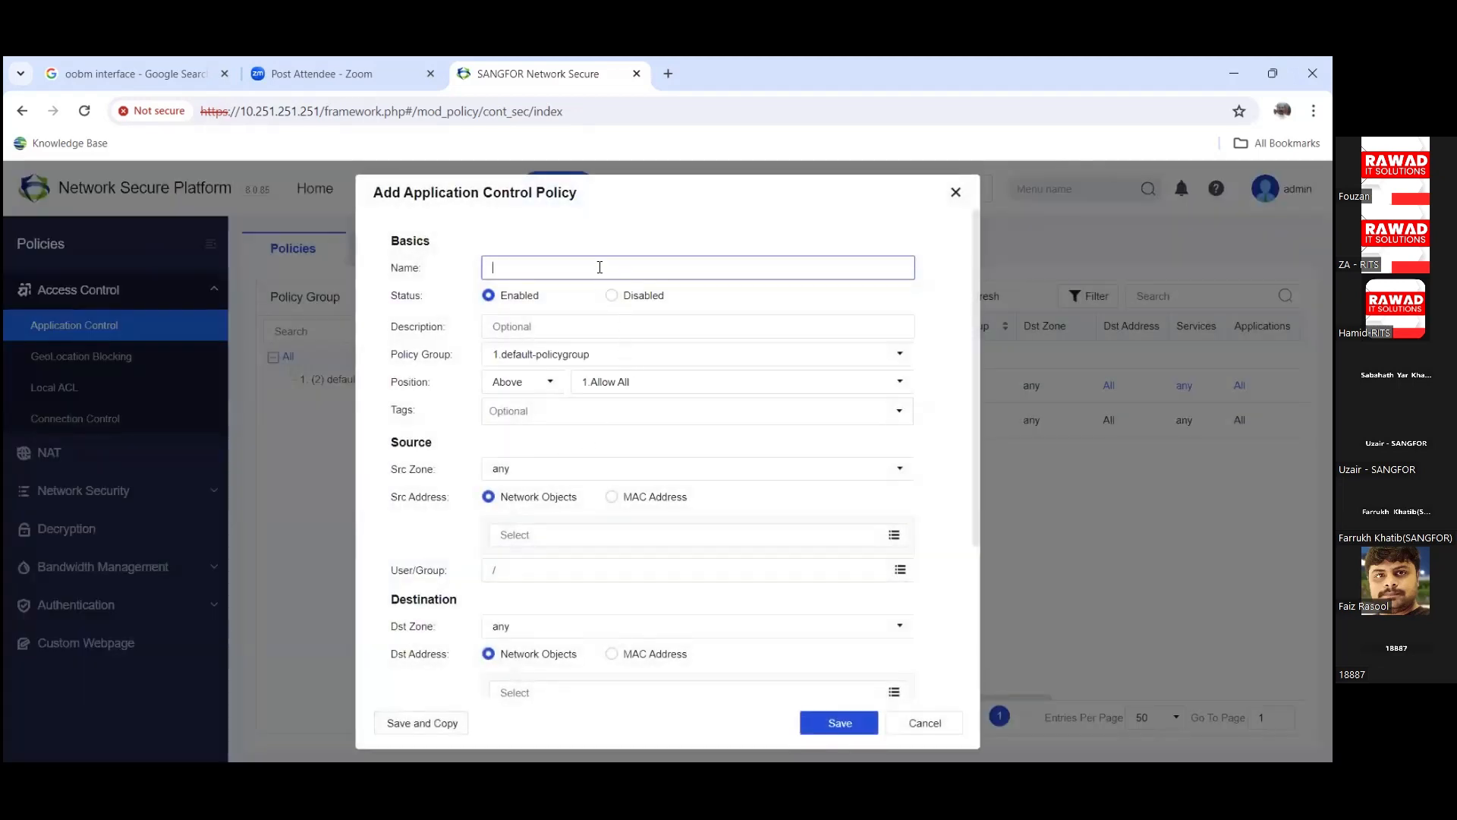
Step: Name the policy 'Test' and set its source zone to LAN
{"action": "type", "text": "Test"}
{"action": "key", "text": "Tab"}
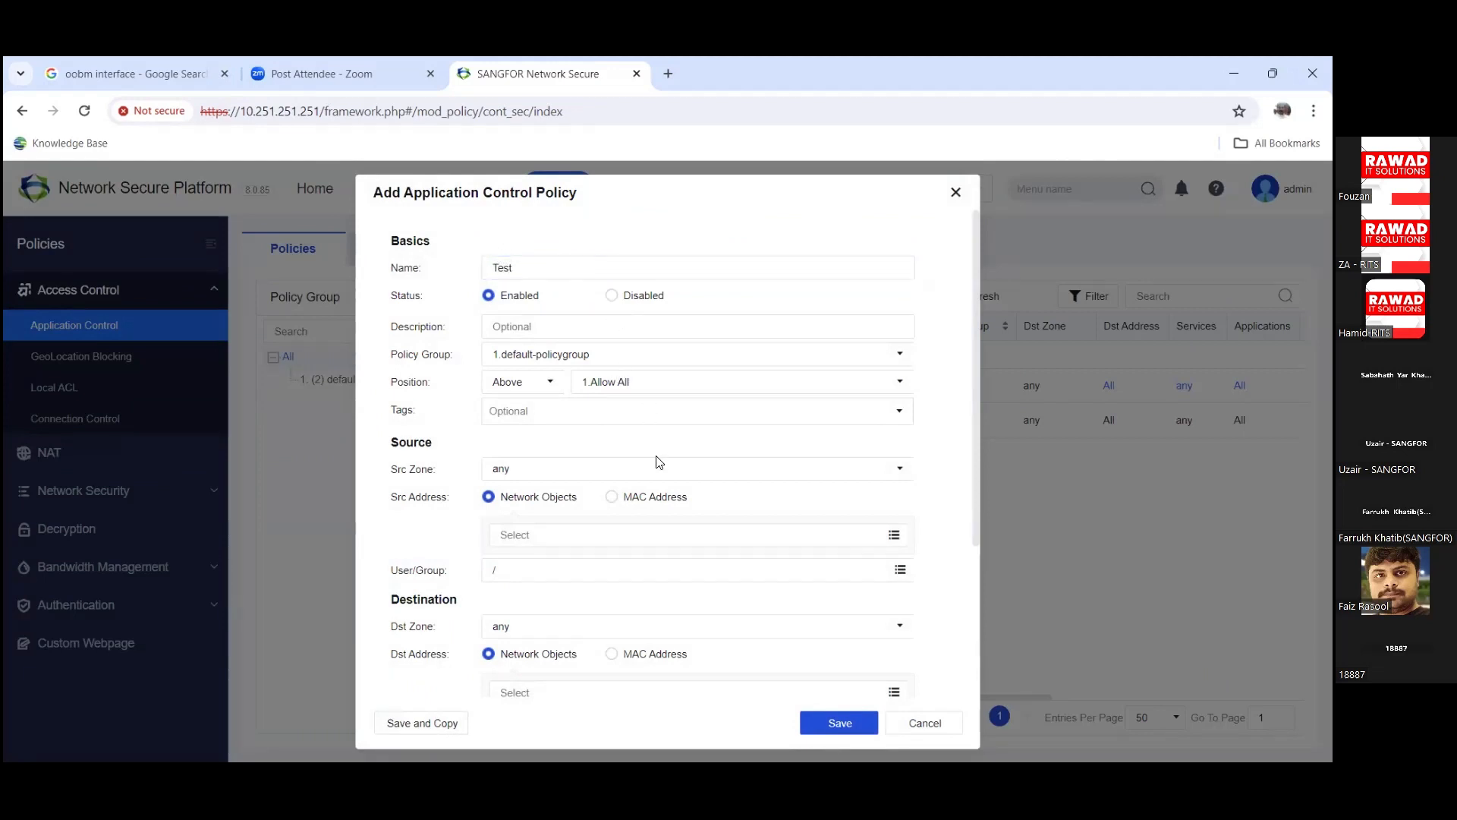
{"action": "left_click", "coordinate": [904, 479]}
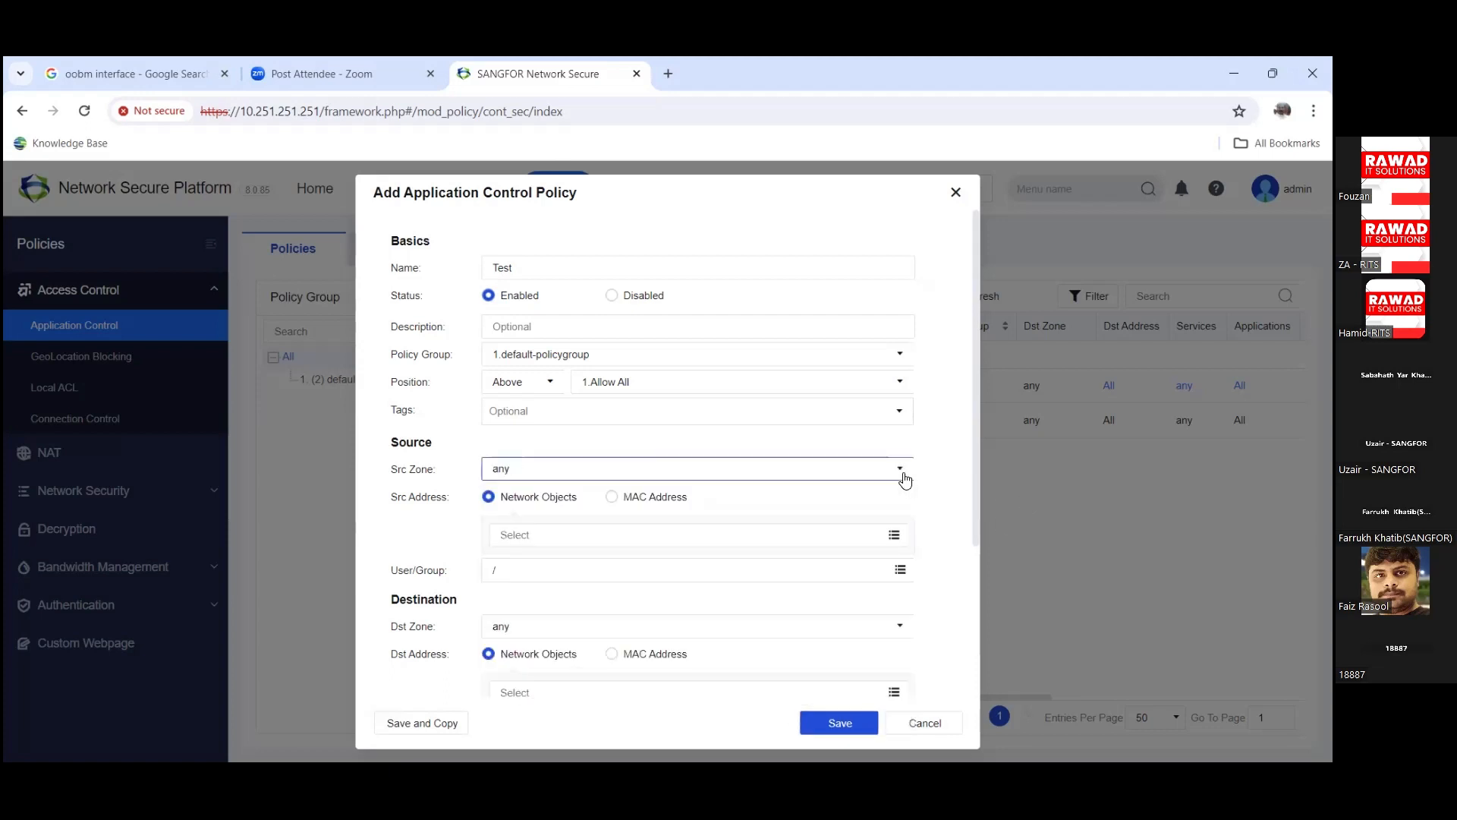
{"action": "left_click", "coordinate": [901, 474]}
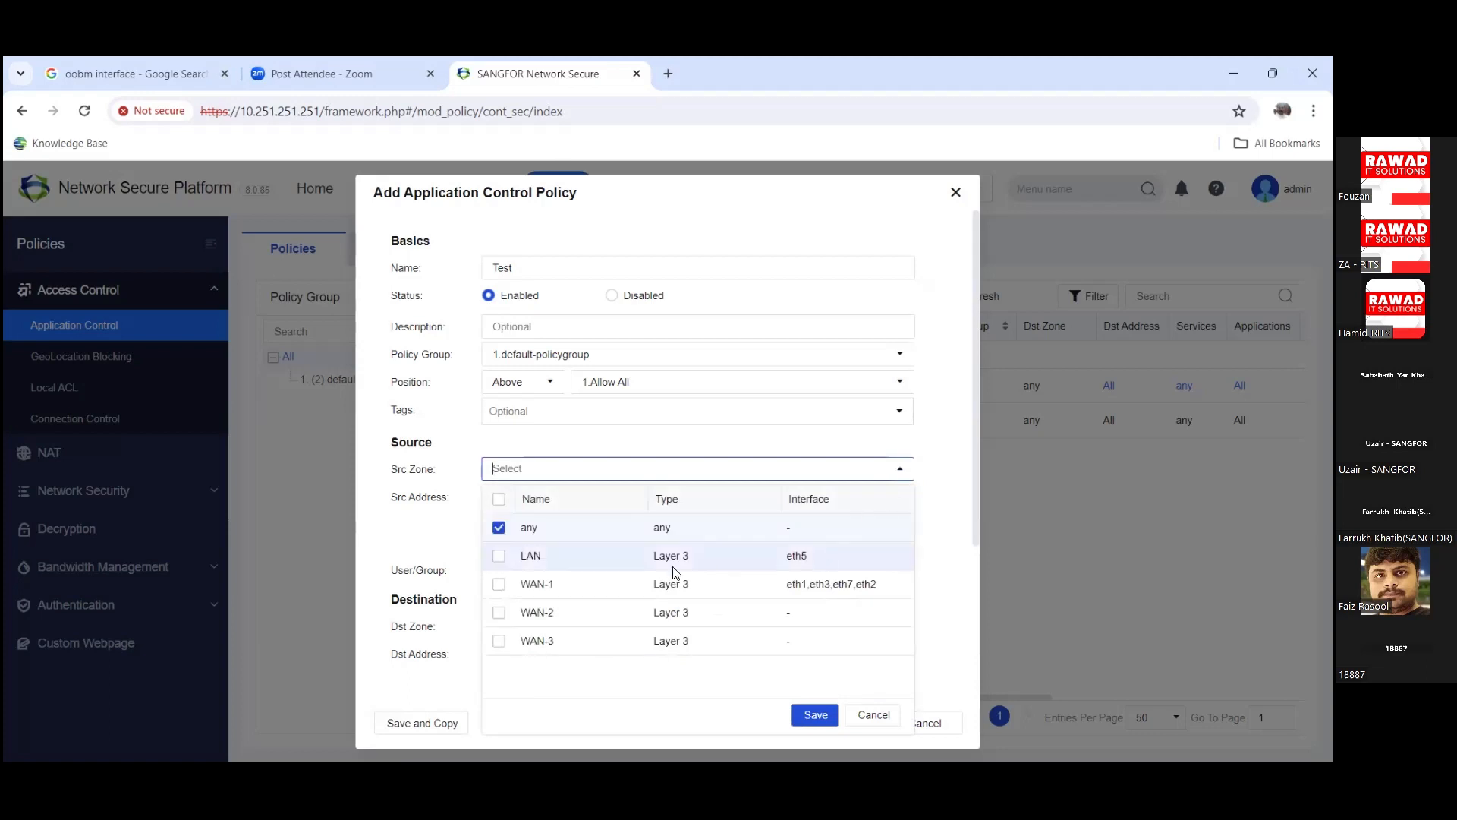
{"action": "left_click", "coordinate": [499, 557]}
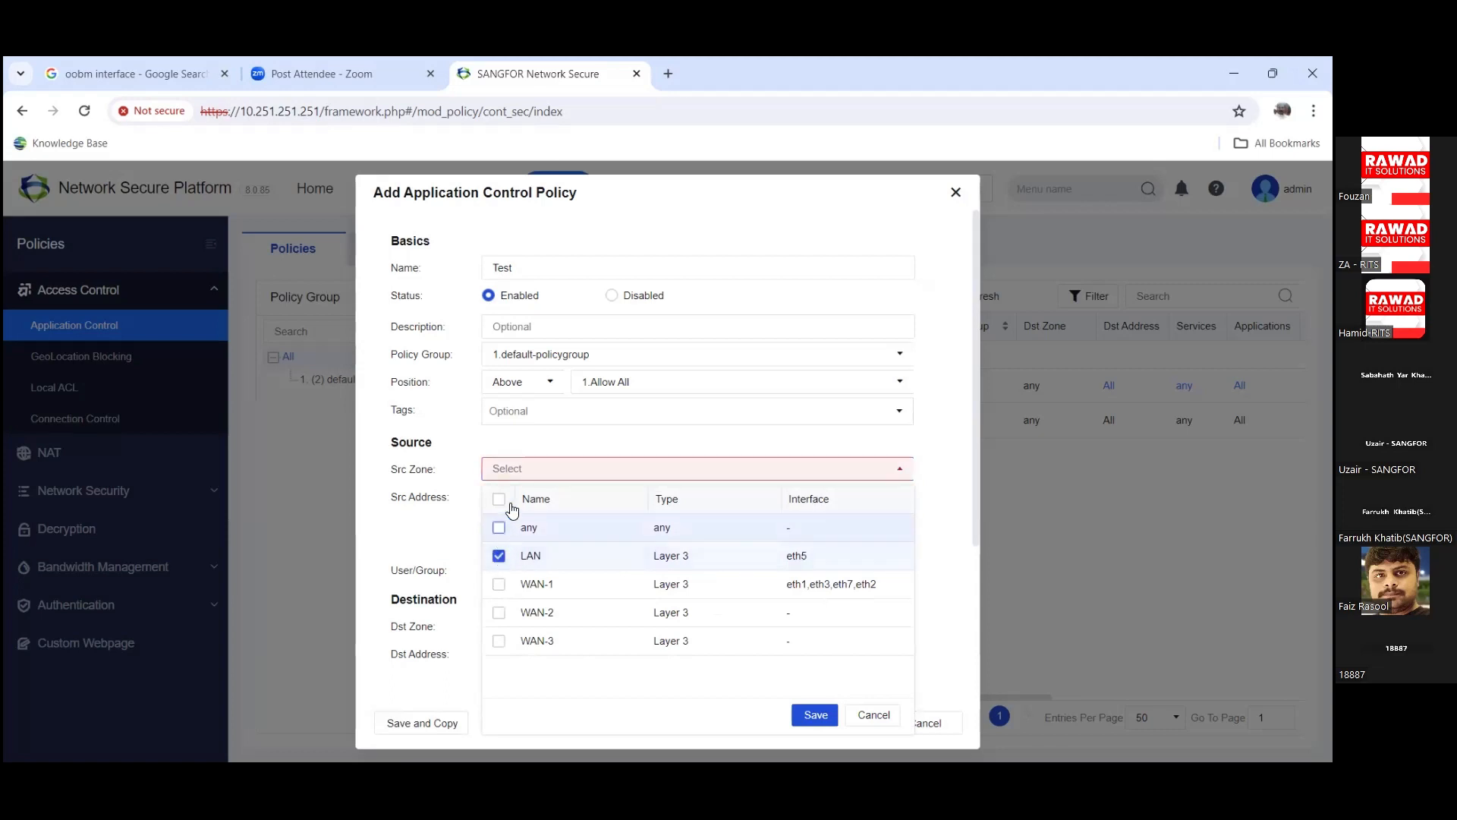
{"action": "left_click", "coordinate": [815, 715]}
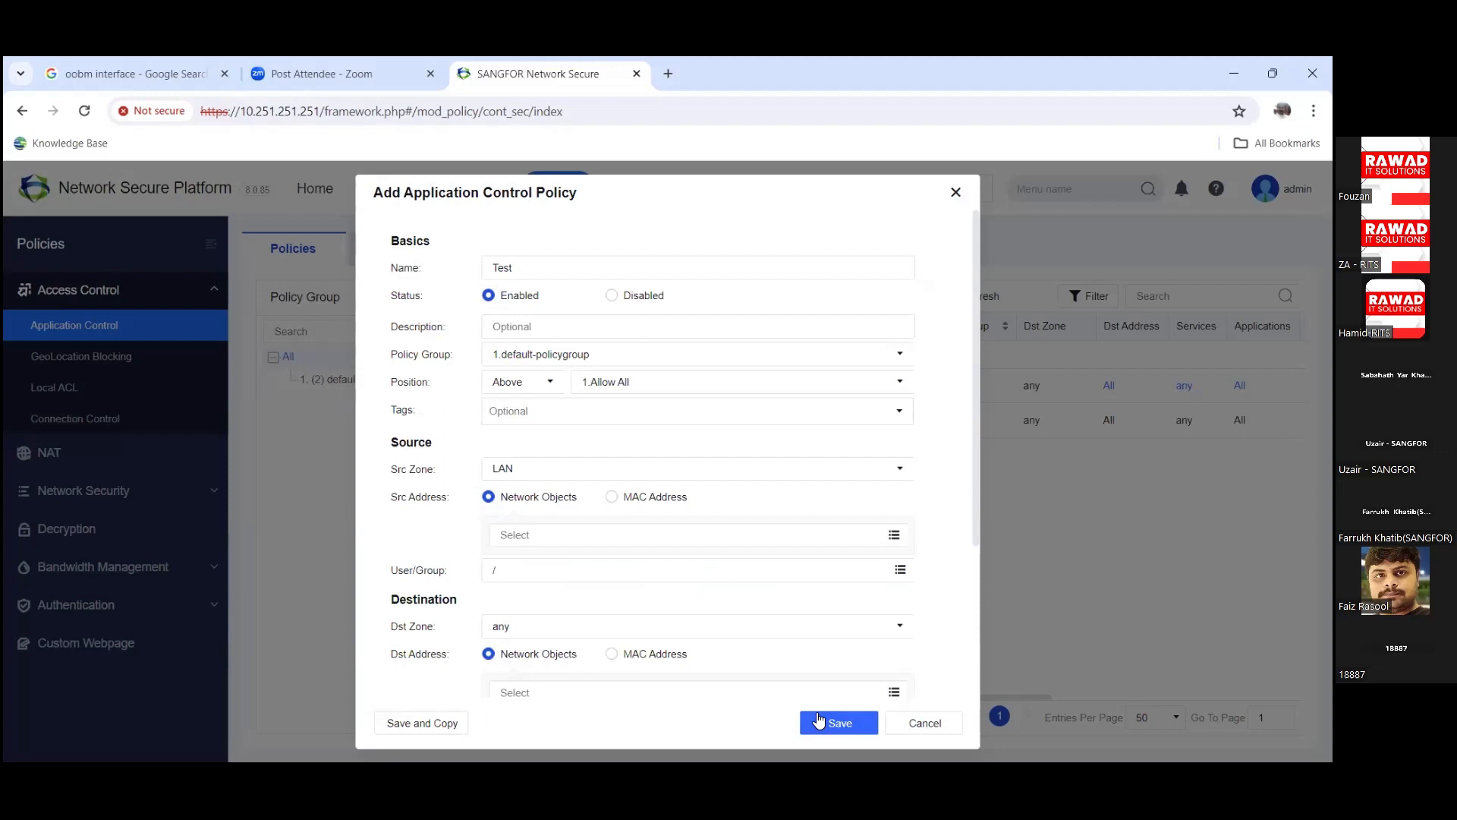
Step: Set the source address to All and keep the default user group
{"action": "left_click", "coordinate": [740, 535]}
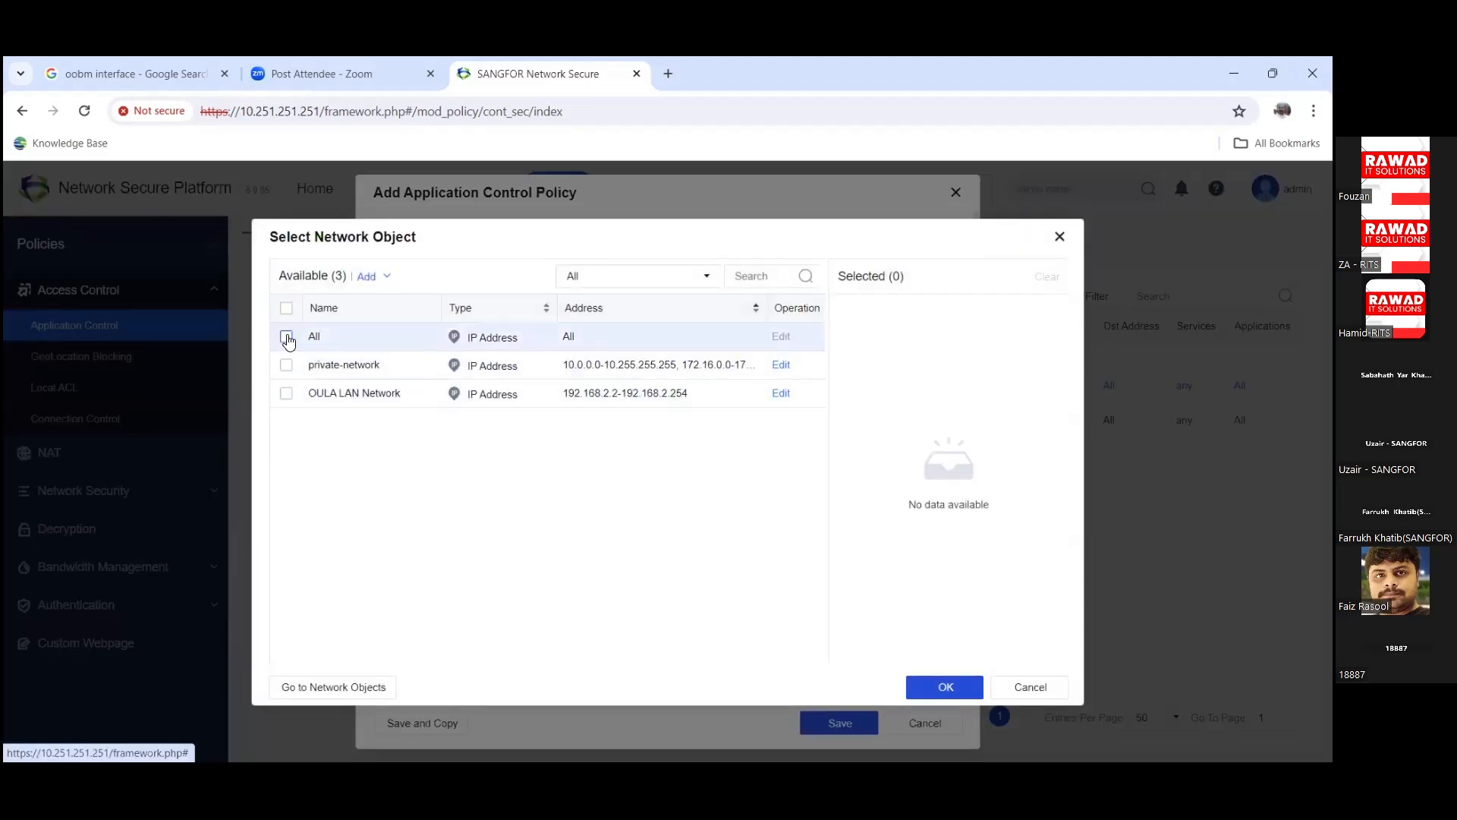
{"action": "left_click", "coordinate": [287, 337]}
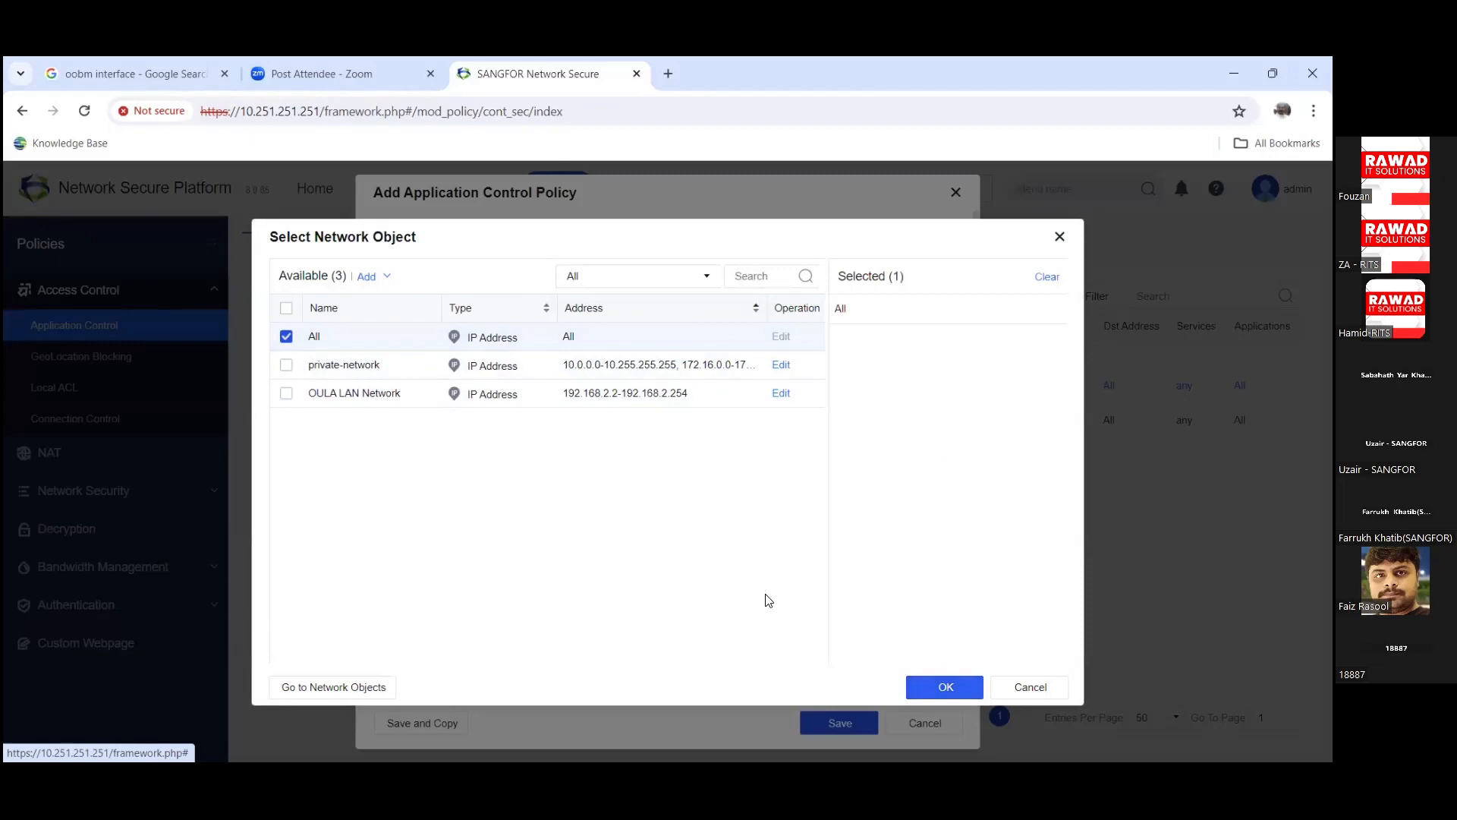
{"action": "key", "text": "Return"}
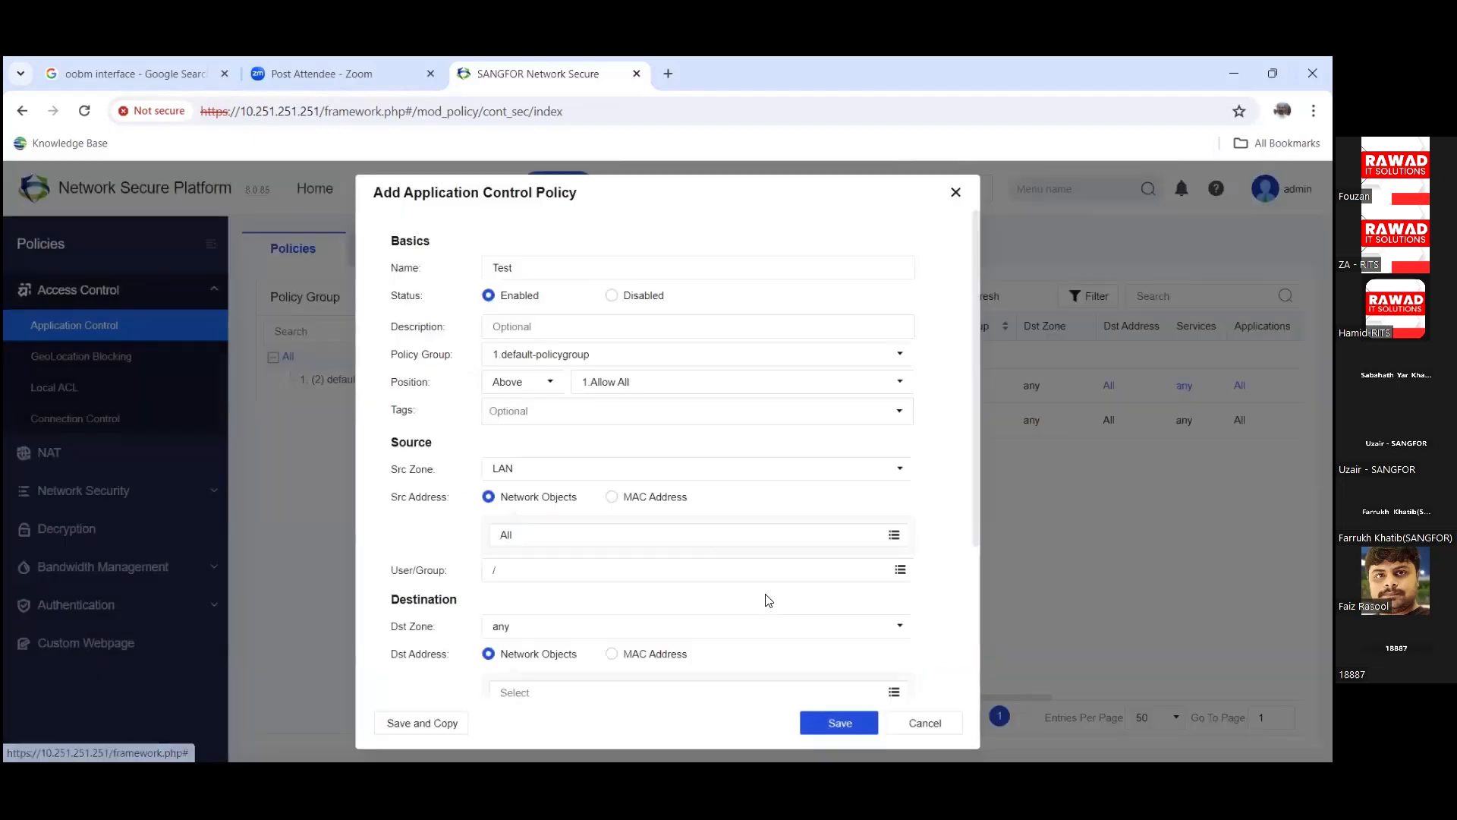
{"action": "left_click", "coordinate": [901, 571]}
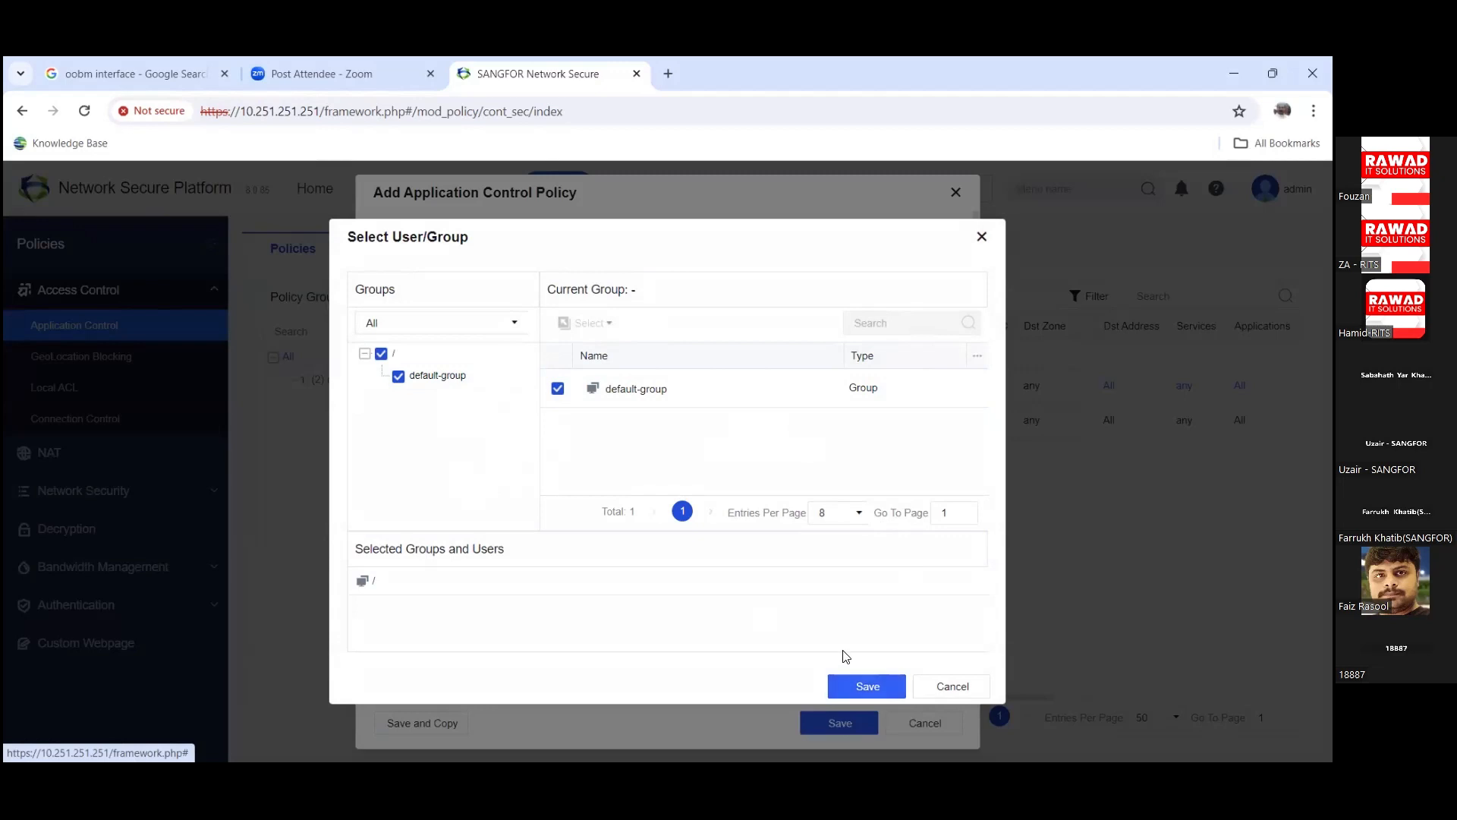
{"action": "left_click", "coordinate": [854, 683]}
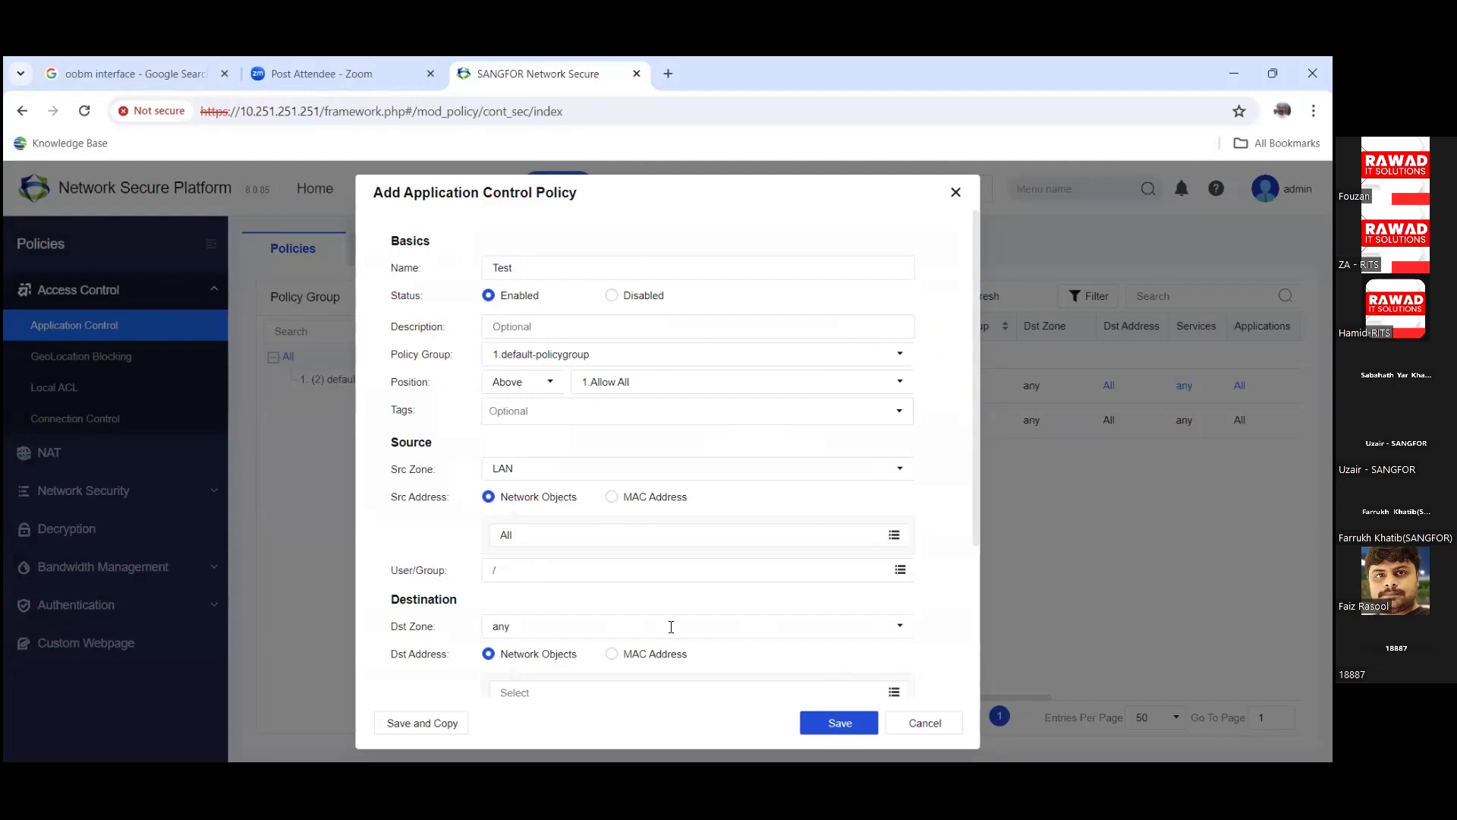
Step: Set the destination zone to WAN-1 only and the destination address to All
{"action": "scroll", "coordinate": [782, 613], "scroll_direction": "down", "scroll_amount": 2}
{"action": "left_click", "coordinate": [898, 543]}
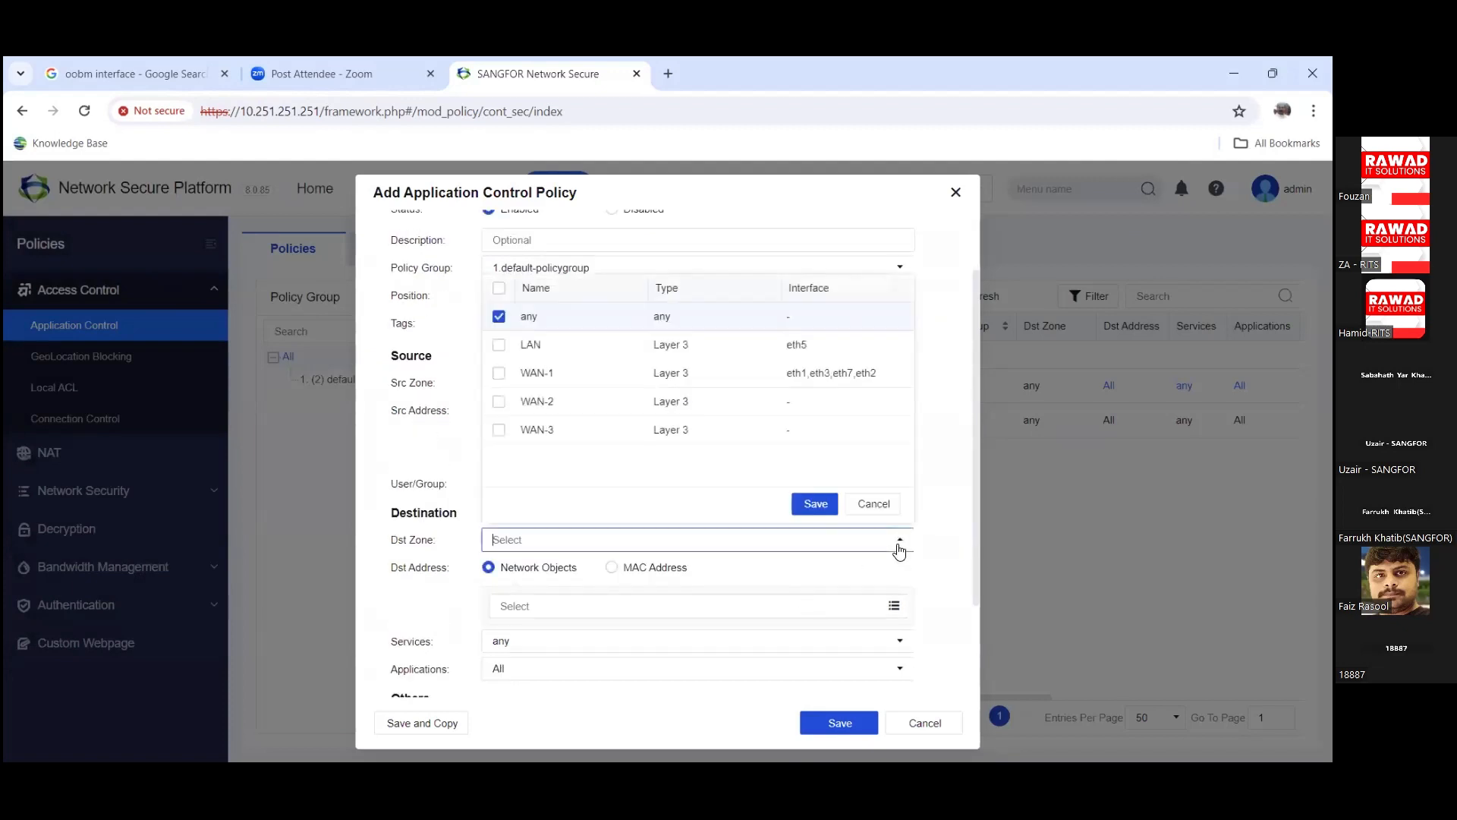
{"action": "left_click", "coordinate": [498, 374]}
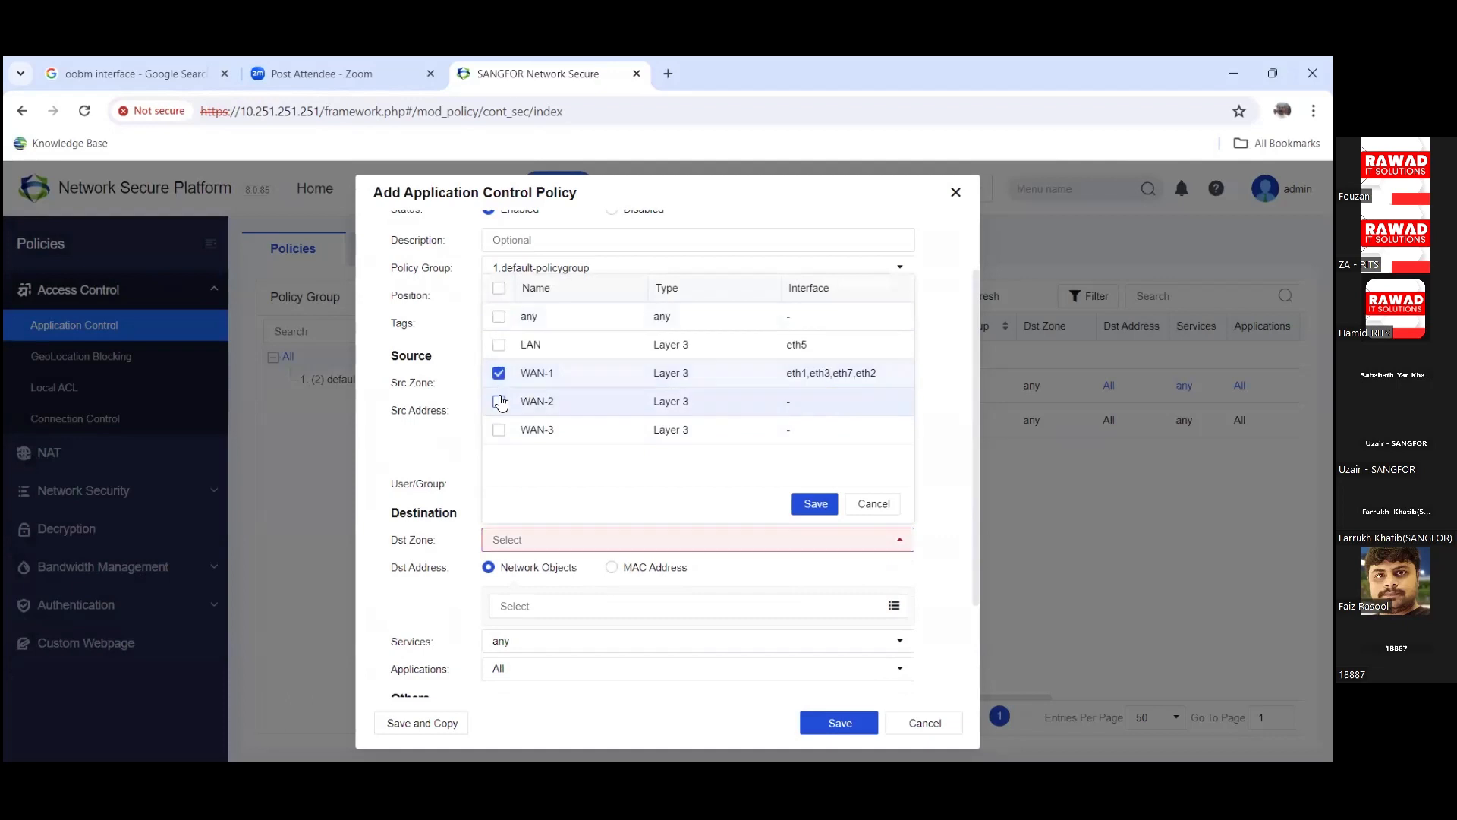
{"action": "left_click", "coordinate": [500, 402]}
{"action": "left_click", "coordinate": [499, 401]}
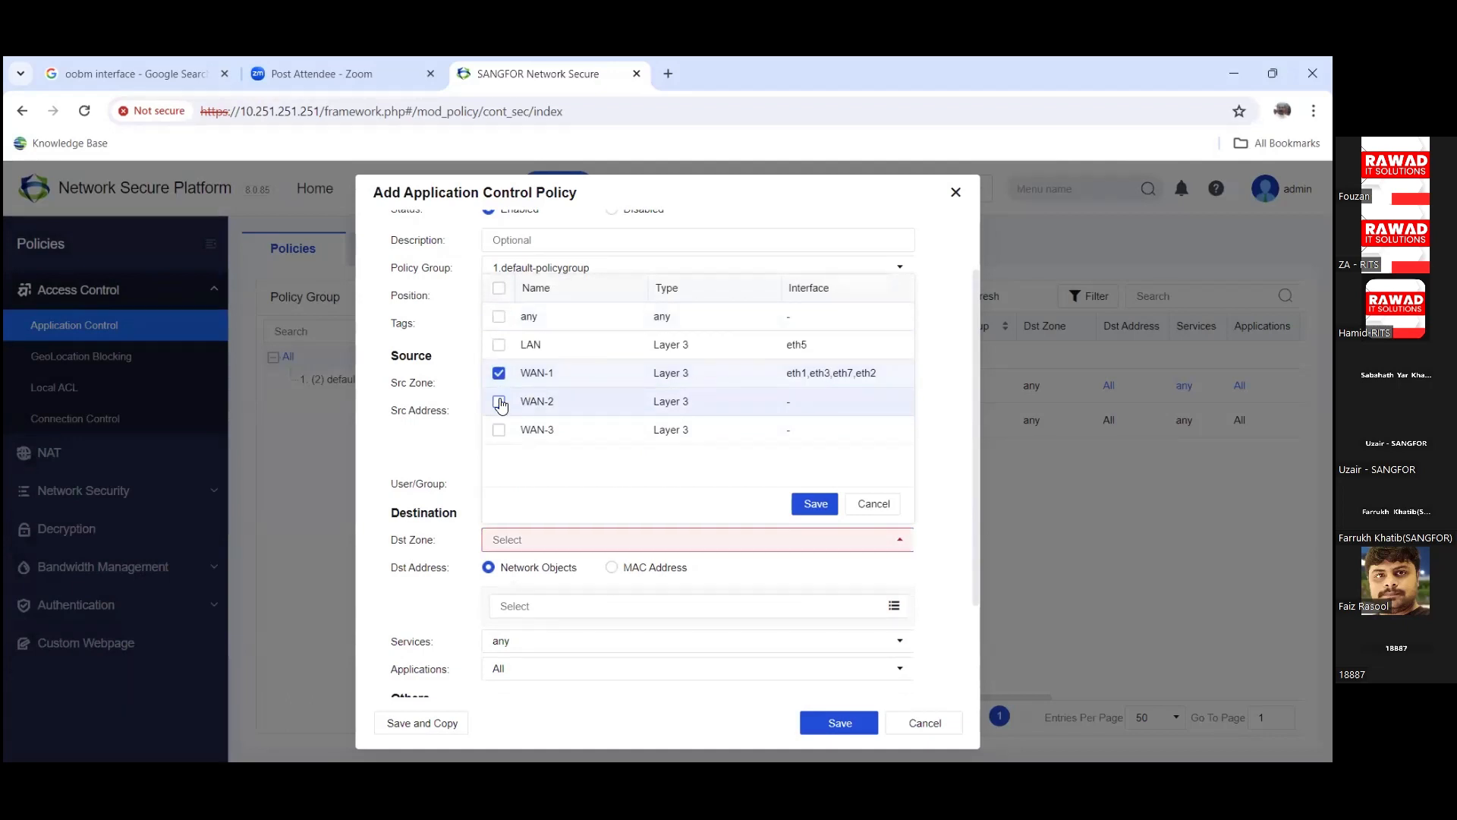
{"action": "left_click", "coordinate": [810, 504]}
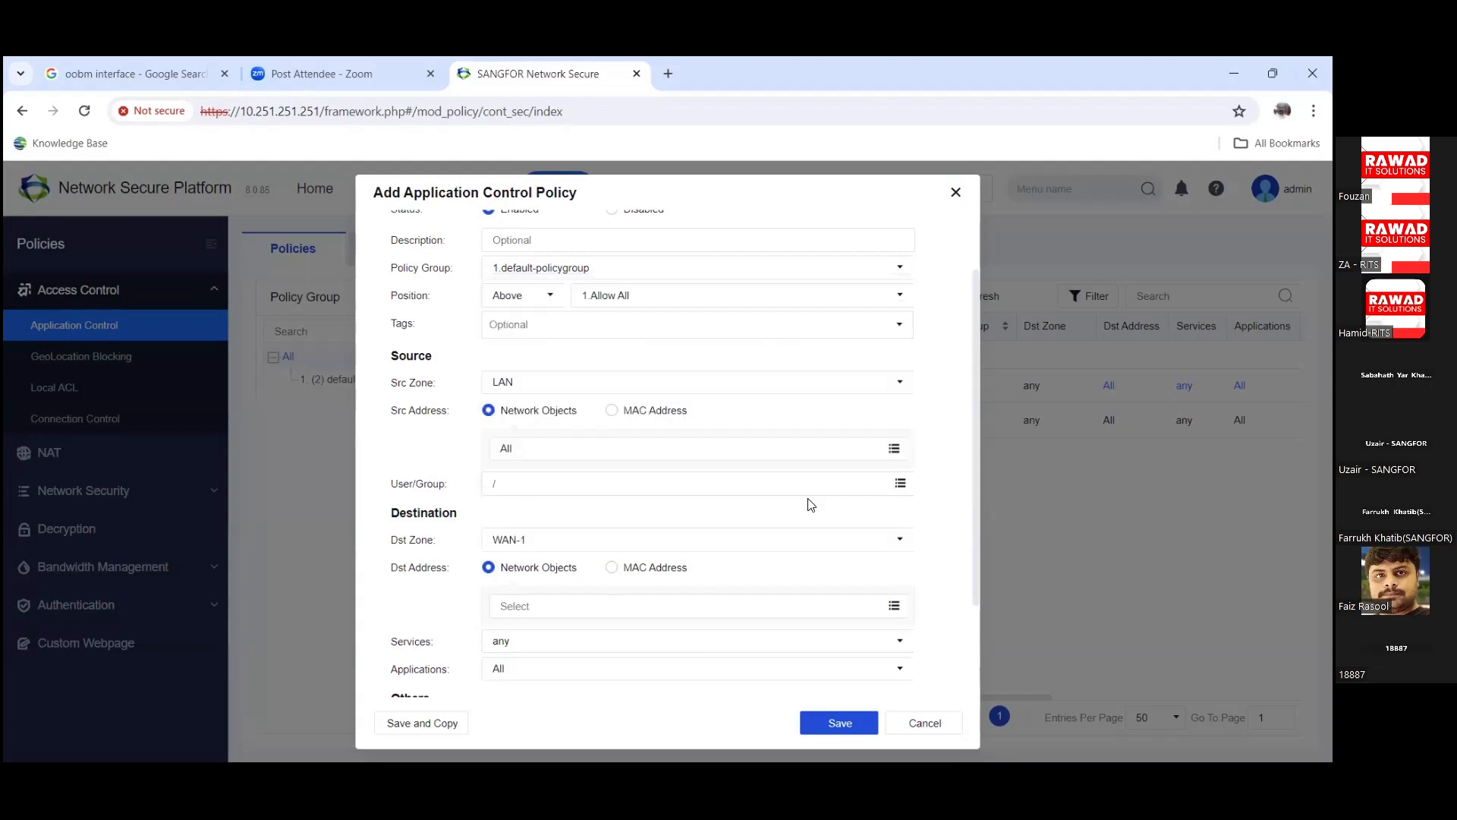
{"action": "scroll", "coordinate": [784, 600], "scroll_direction": "down", "scroll_amount": 2}
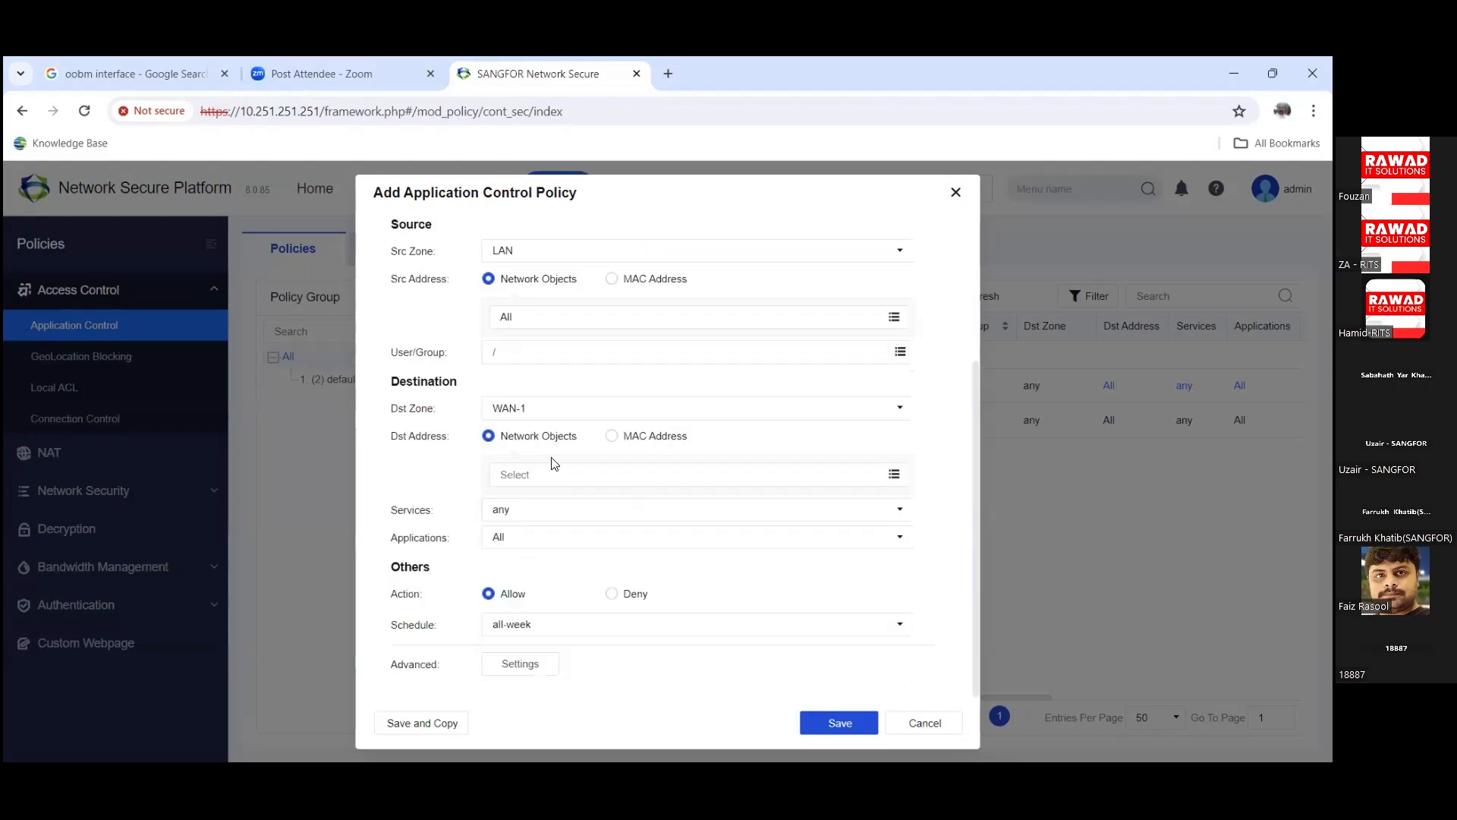
{"action": "left_click", "coordinate": [895, 476]}
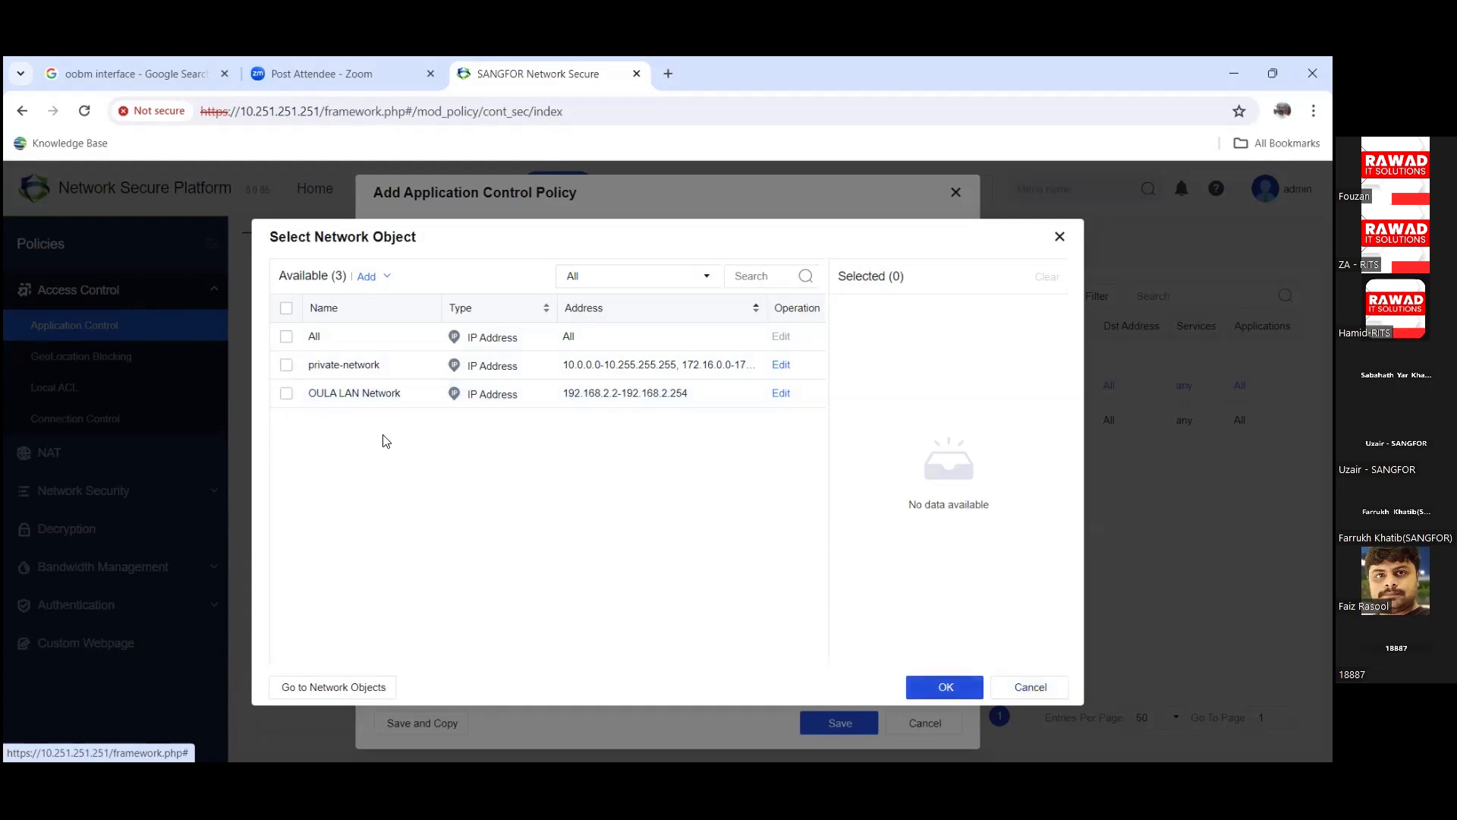
{"action": "left_click", "coordinate": [286, 336]}
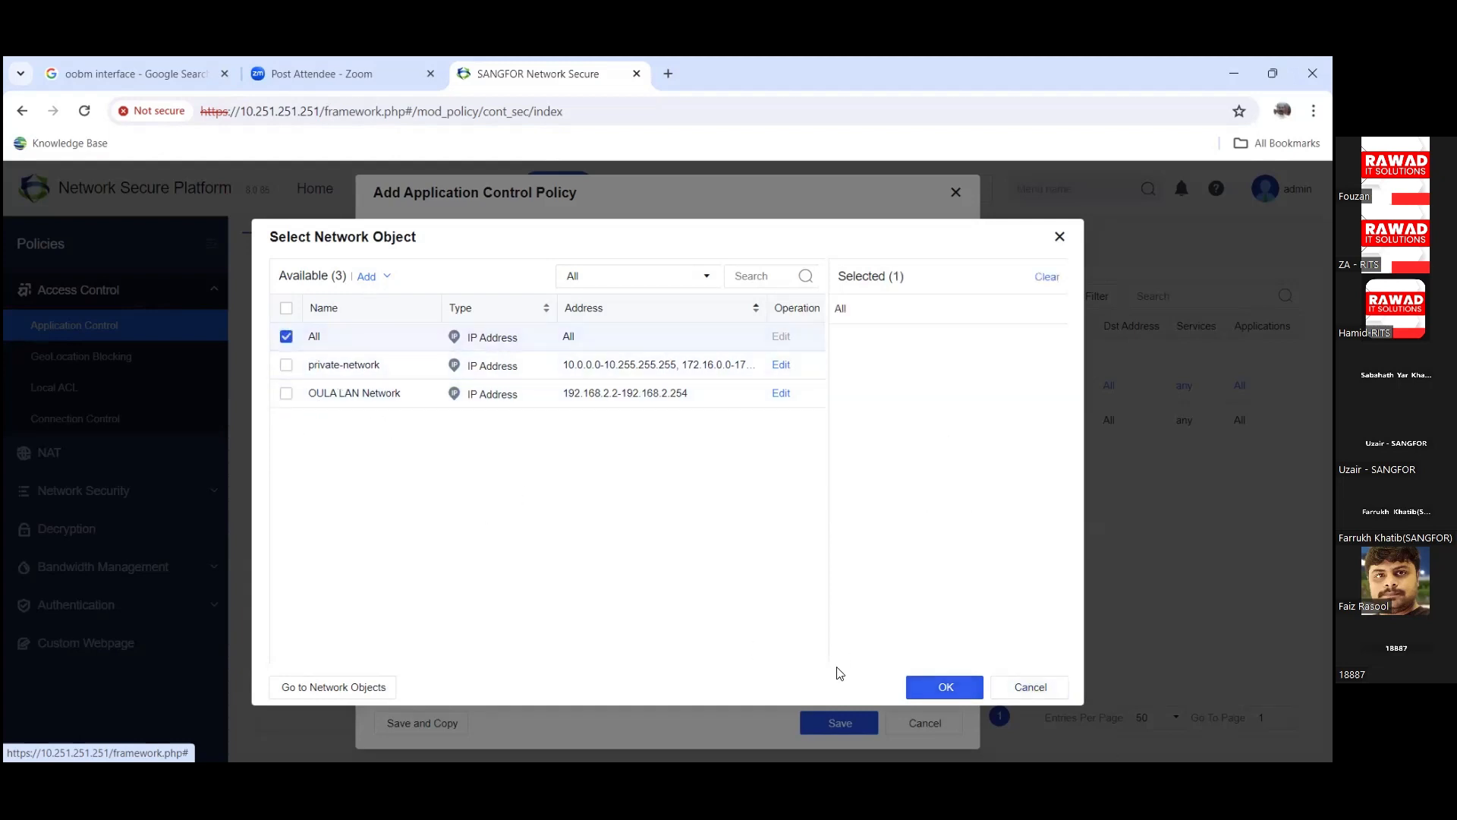
{"action": "left_click", "coordinate": [945, 687]}
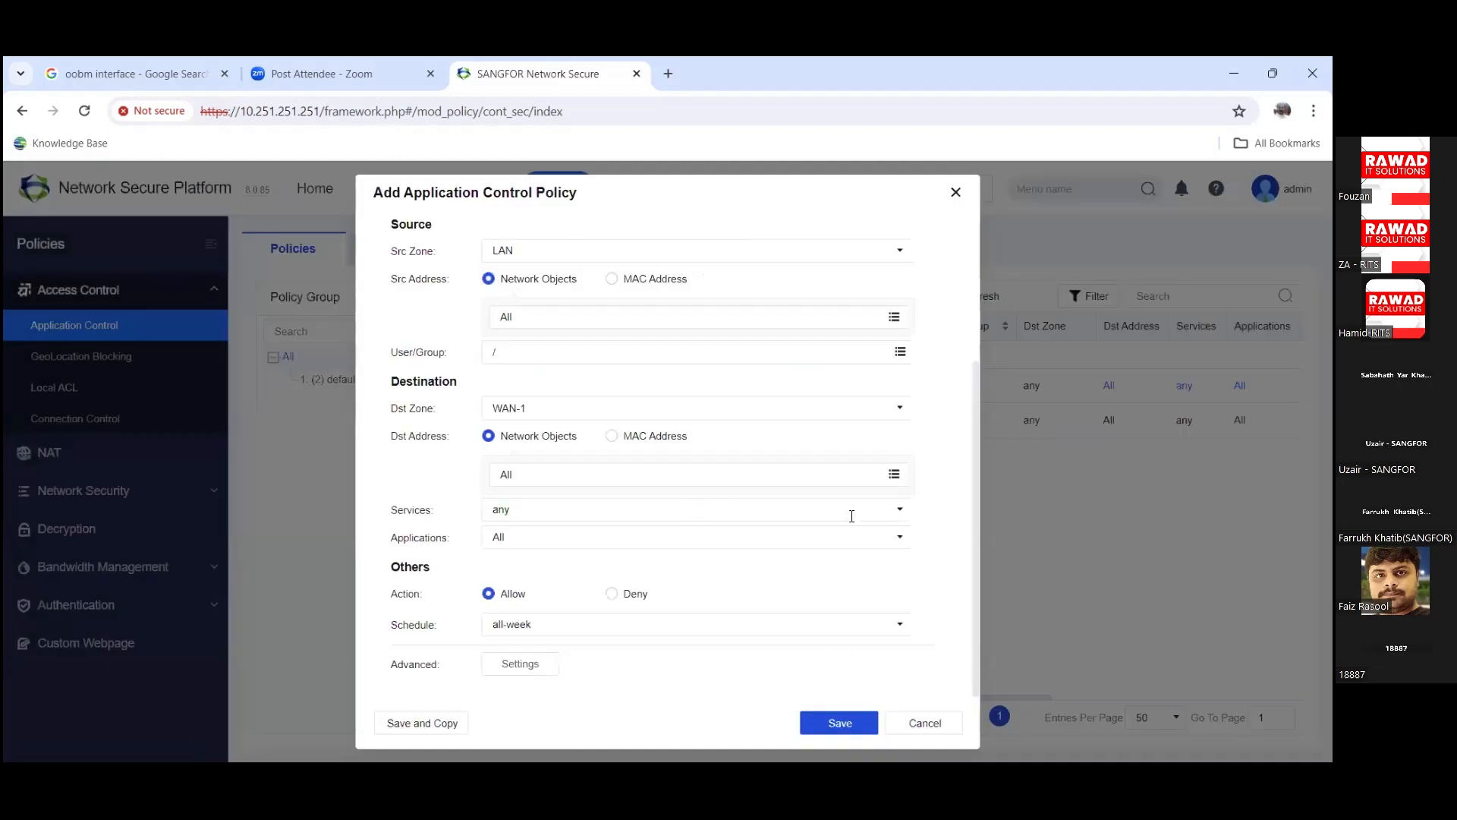
Step: Browse the services list and keep the service as any
{"action": "left_click", "coordinate": [899, 511]}
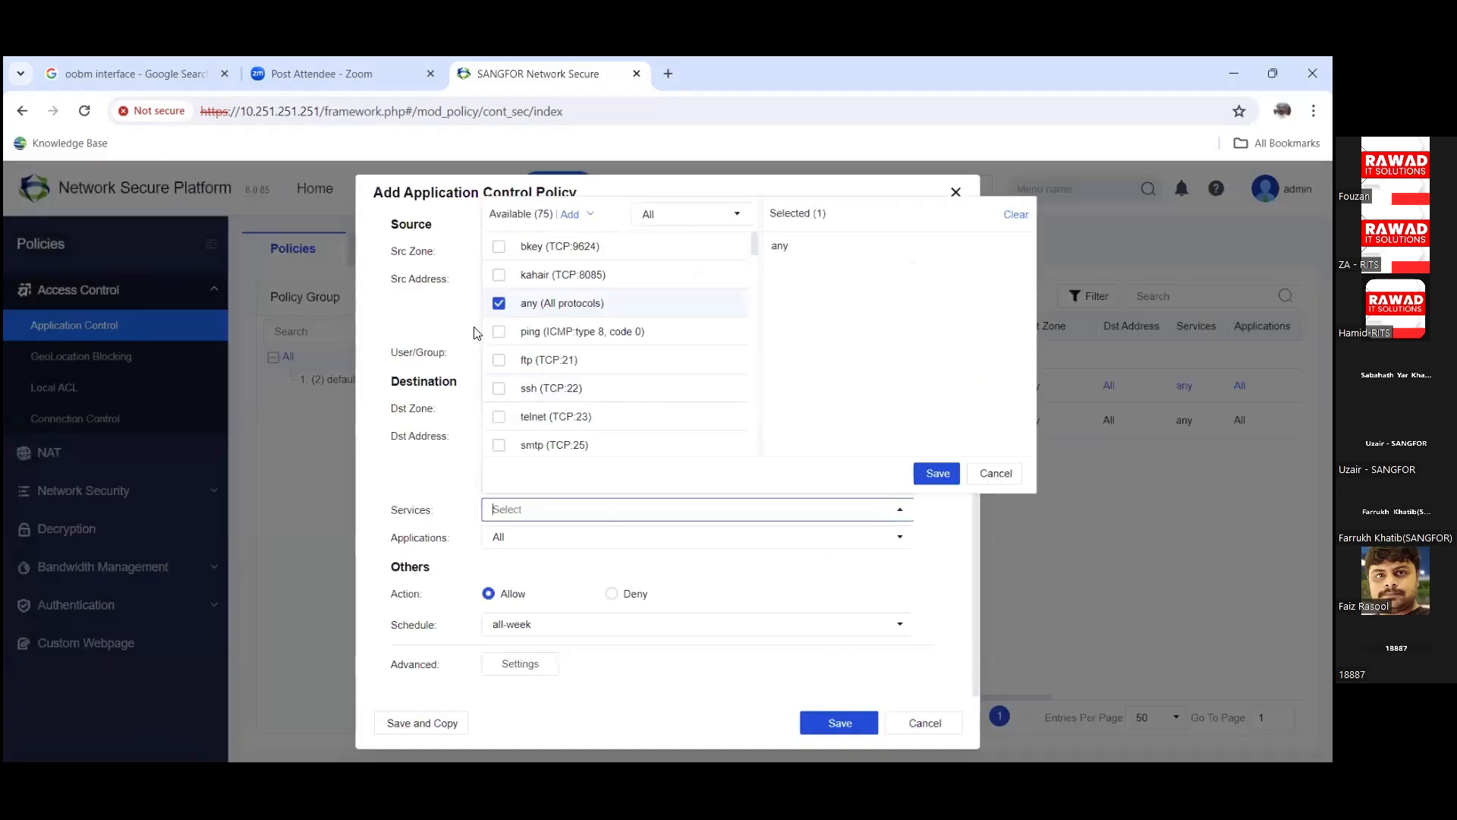
{"action": "scroll", "coordinate": [751, 266], "scroll_direction": "down", "scroll_amount": 2}
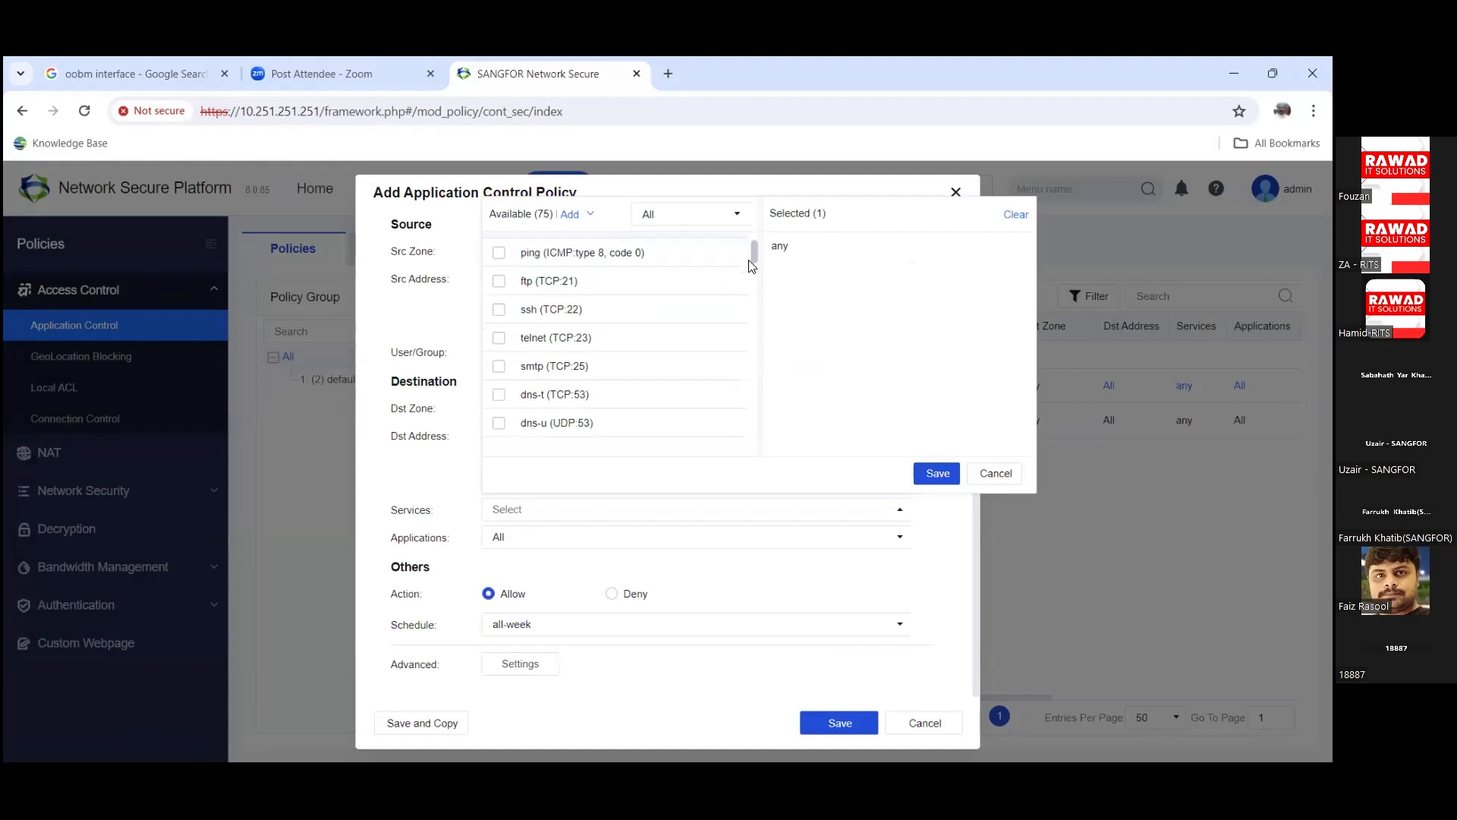
{"action": "scroll", "coordinate": [751, 266], "scroll_direction": "down", "scroll_amount": 1}
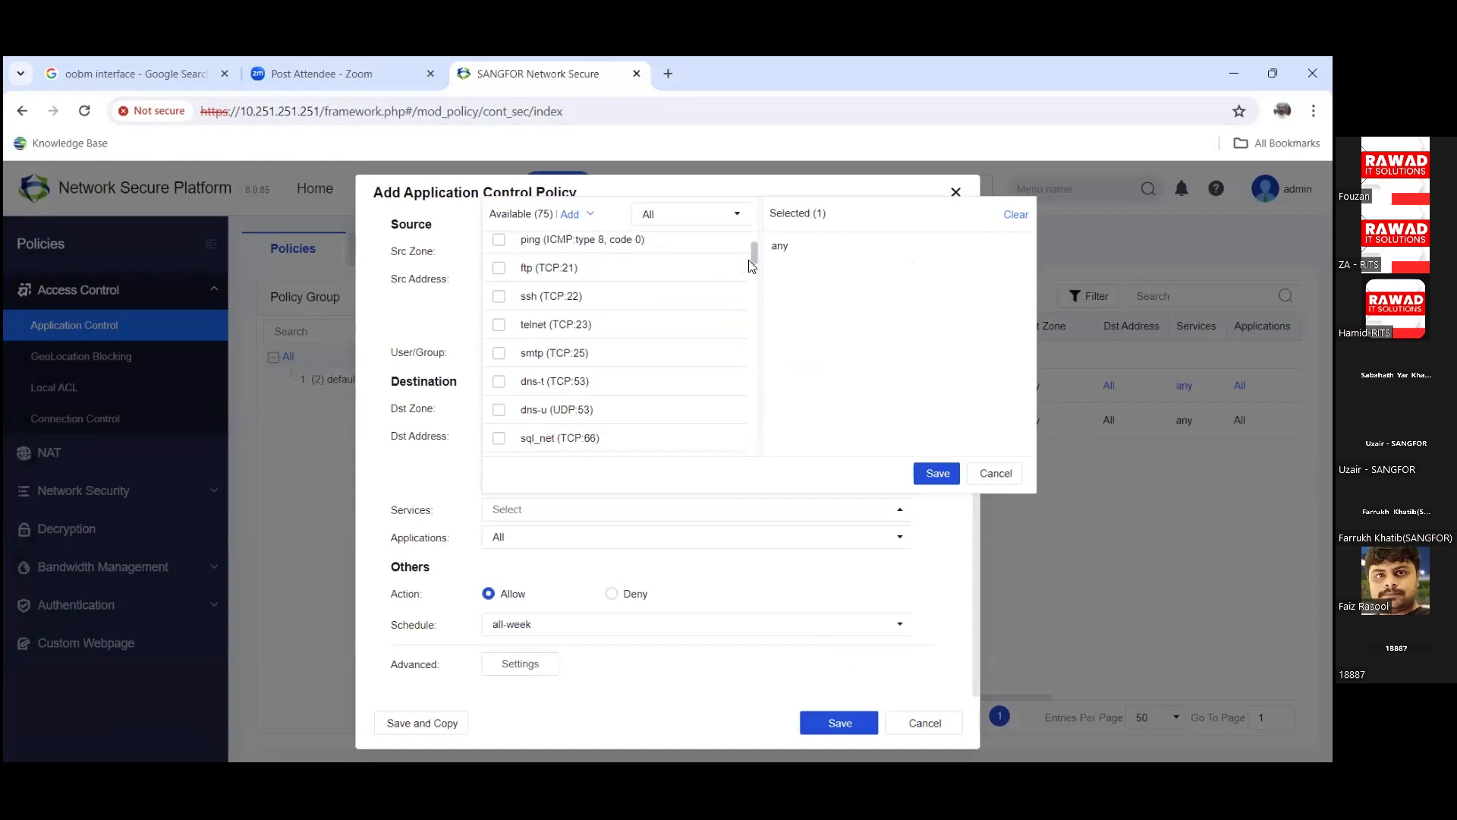
{"action": "left_click_drag", "start_coordinate": [750, 262], "coordinate": [750, 319]}
{"action": "left_click_drag", "start_coordinate": [751, 304], "coordinate": [759, 244]}
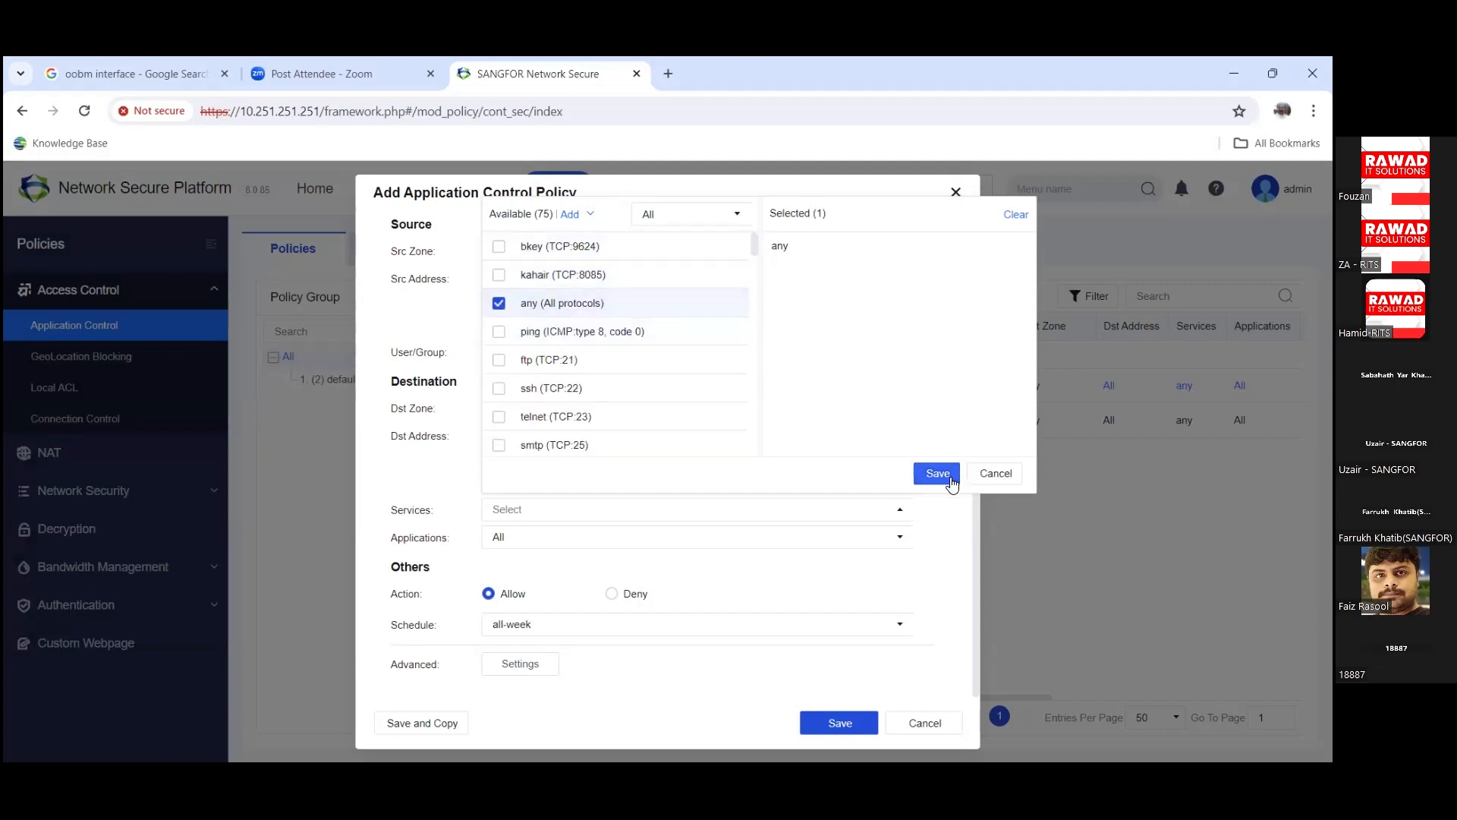
{"action": "left_click", "coordinate": [989, 473]}
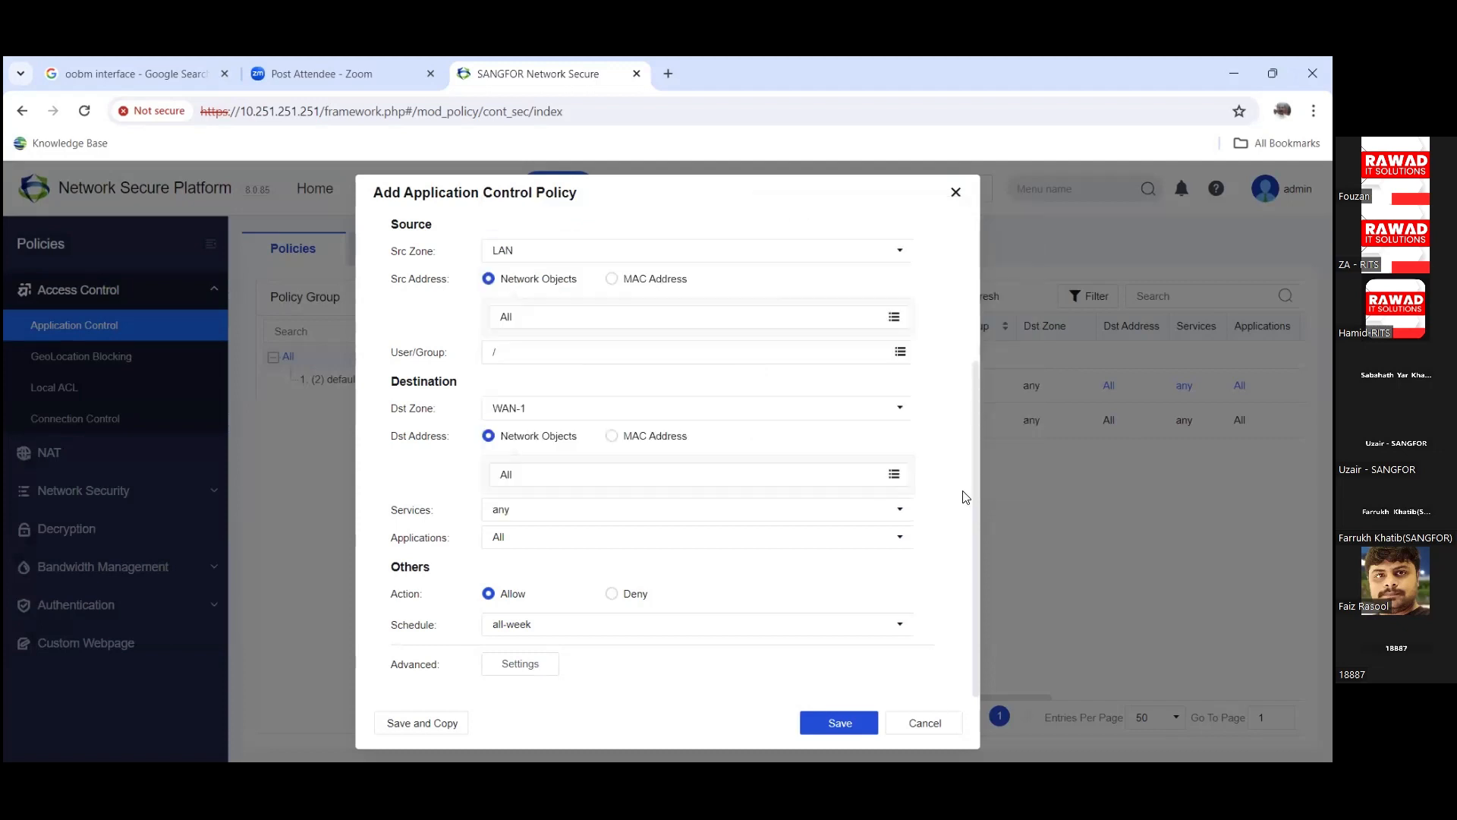
Step: In the Applications picker, inspect the DNS, Visit Web Site, Mail and P2P categories
{"action": "left_click", "coordinate": [900, 537]}
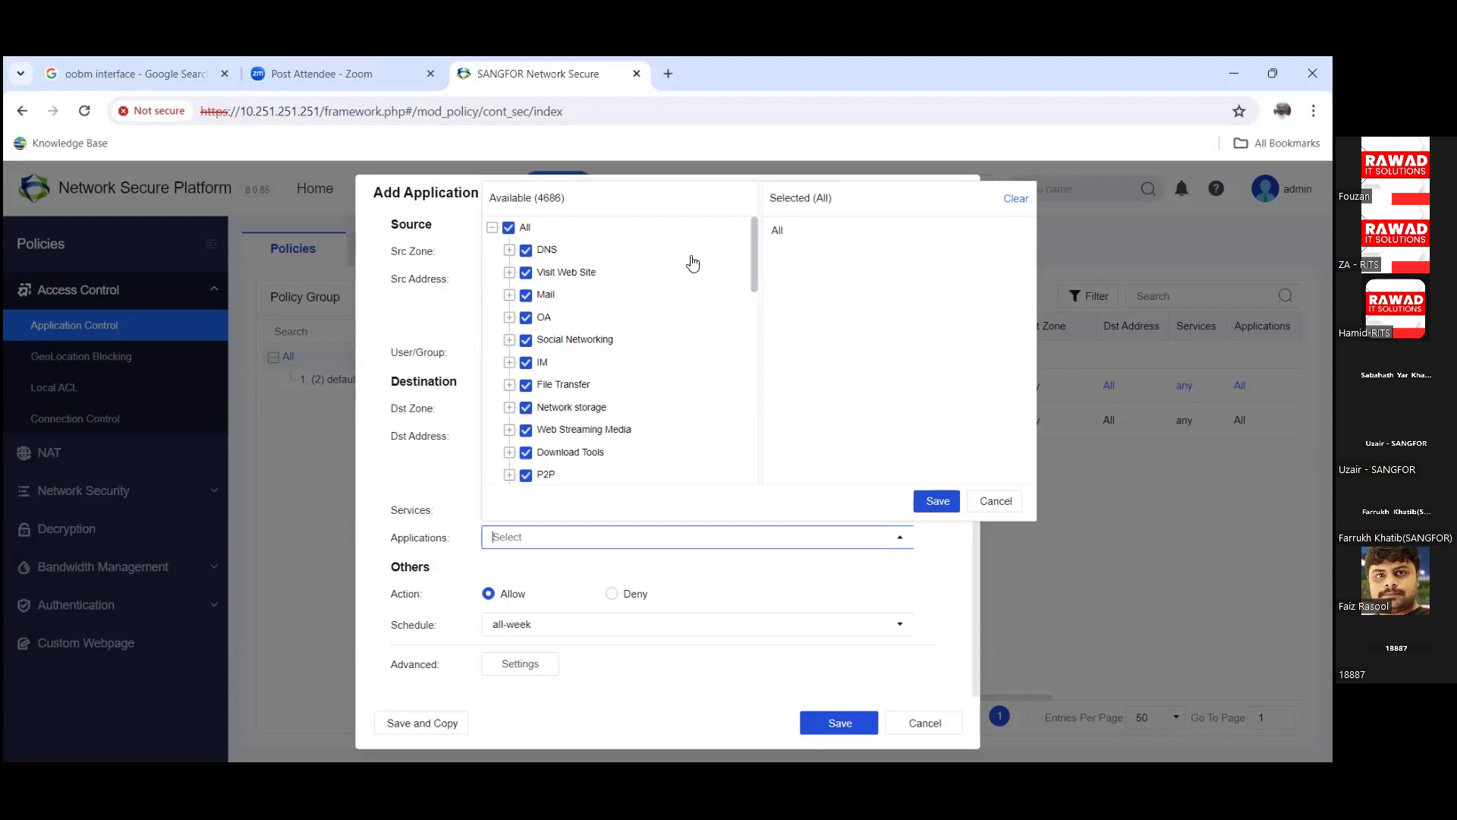
{"action": "left_click", "coordinate": [509, 250]}
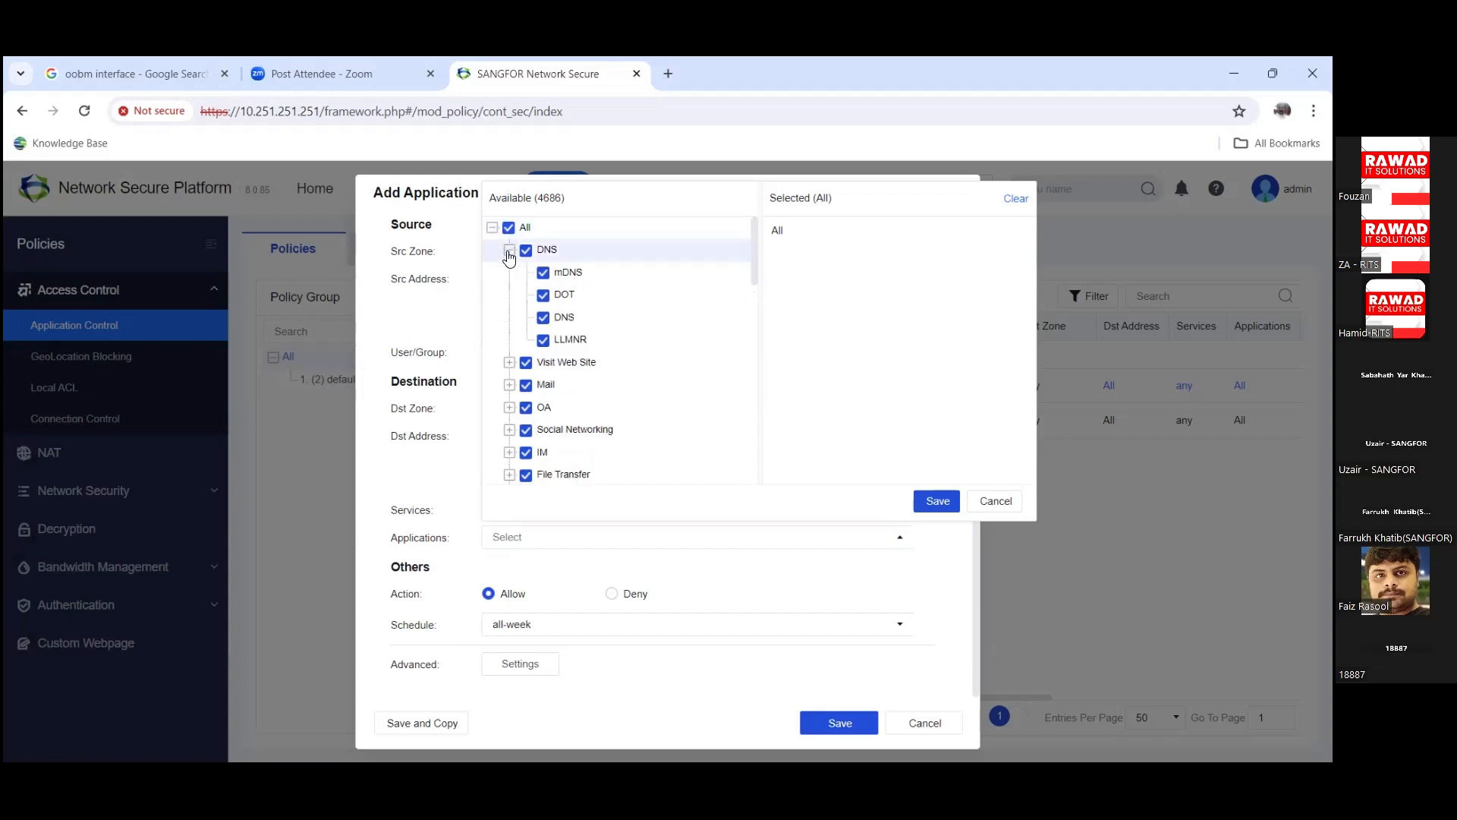
{"action": "left_click", "coordinate": [509, 252]}
{"action": "left_click", "coordinate": [509, 273]}
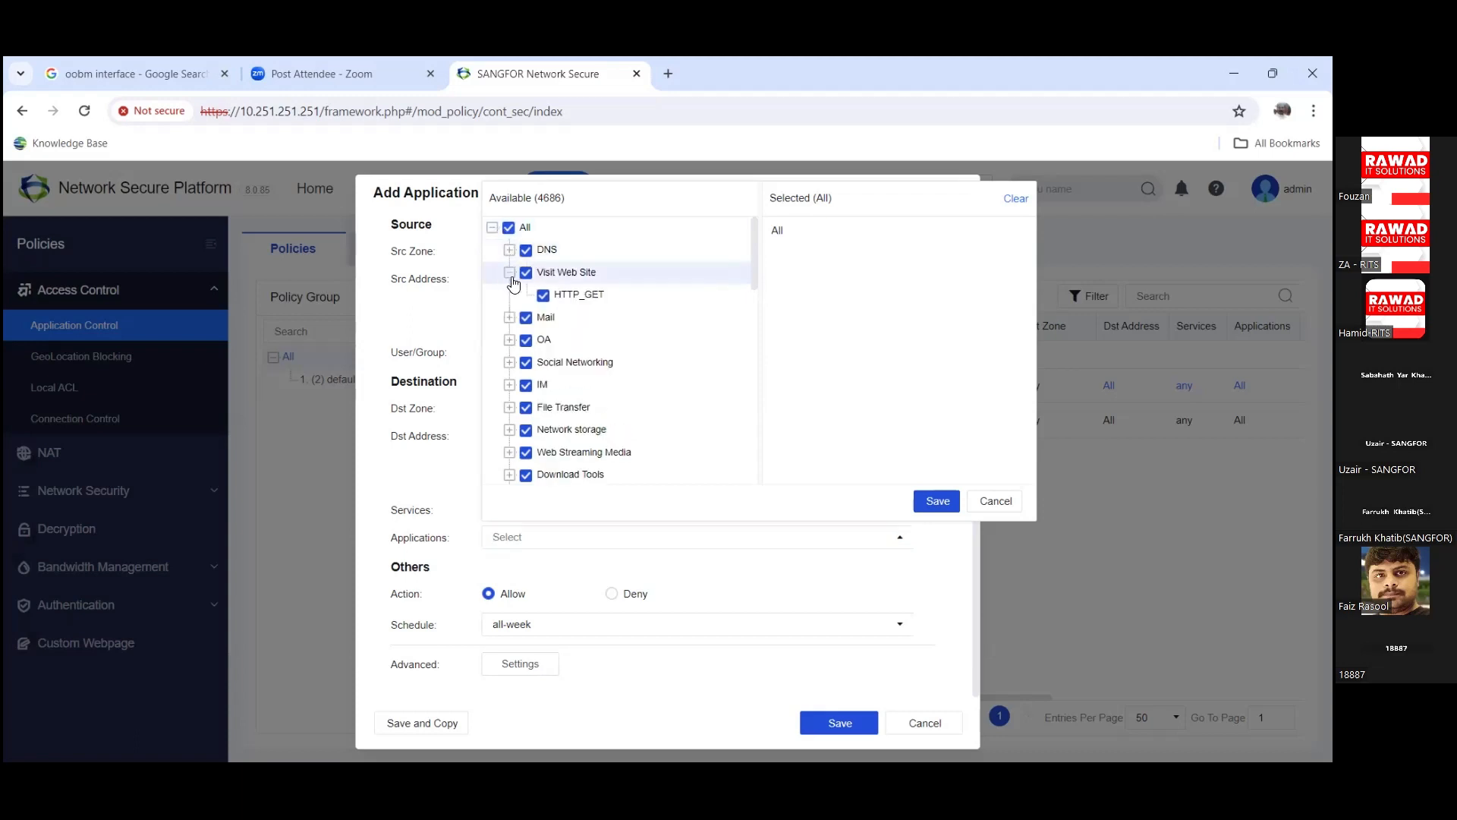
{"action": "left_click", "coordinate": [509, 273]}
{"action": "left_click", "coordinate": [509, 295]}
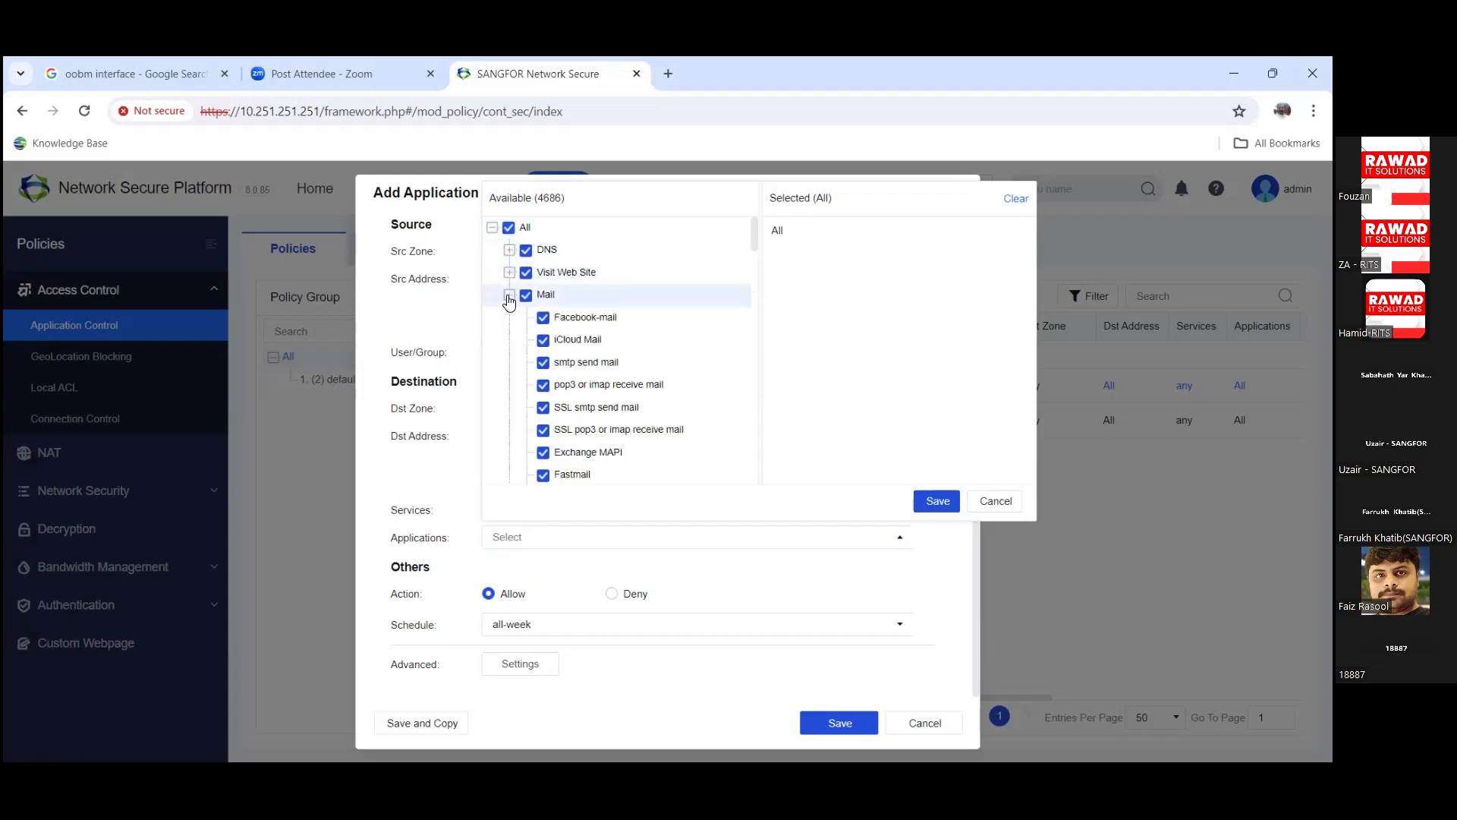
{"action": "scroll", "coordinate": [516, 300], "scroll_direction": "down", "scroll_amount": 2}
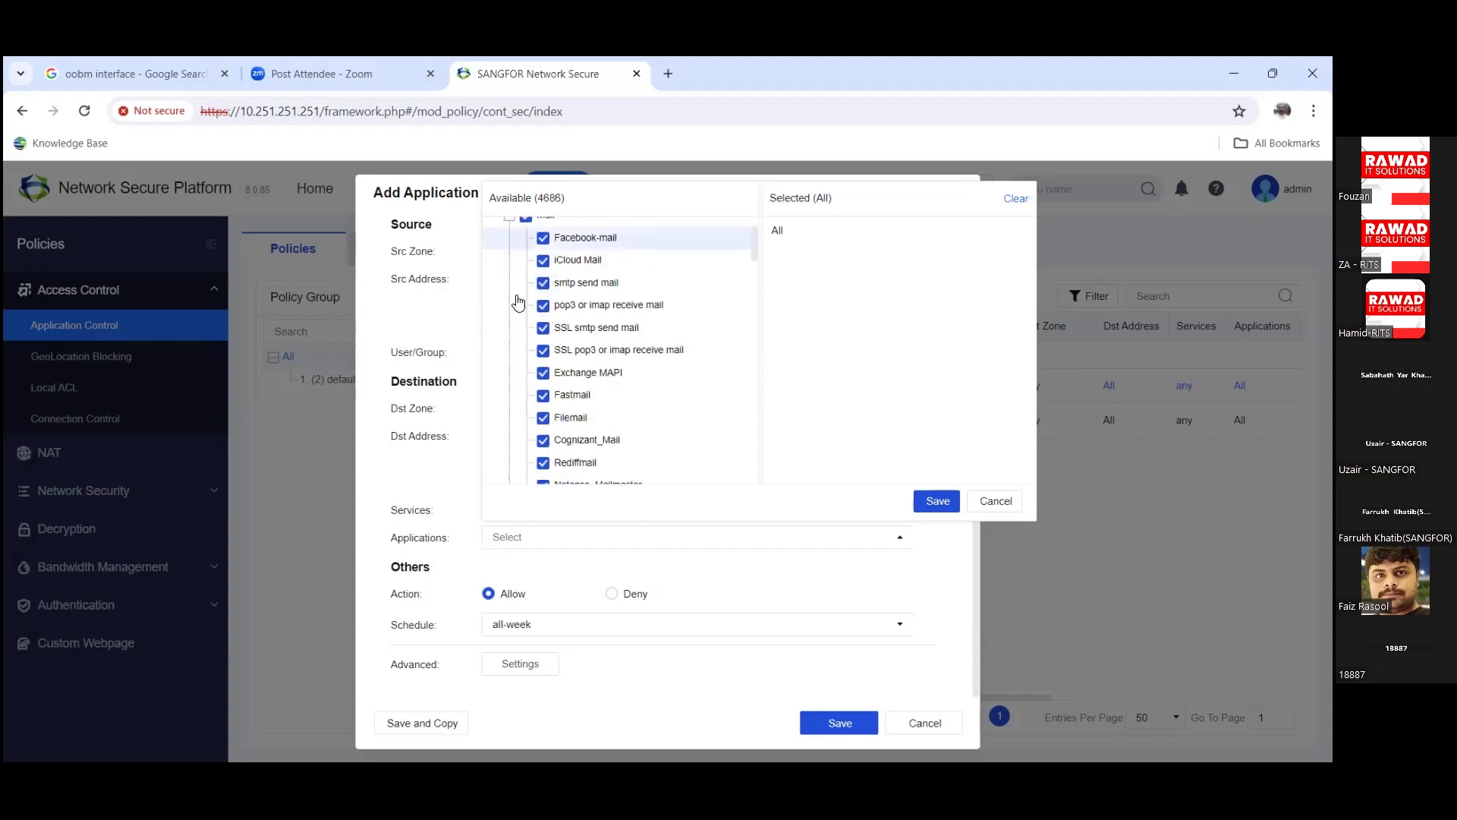
{"action": "scroll", "coordinate": [518, 302], "scroll_direction": "down", "scroll_amount": 3}
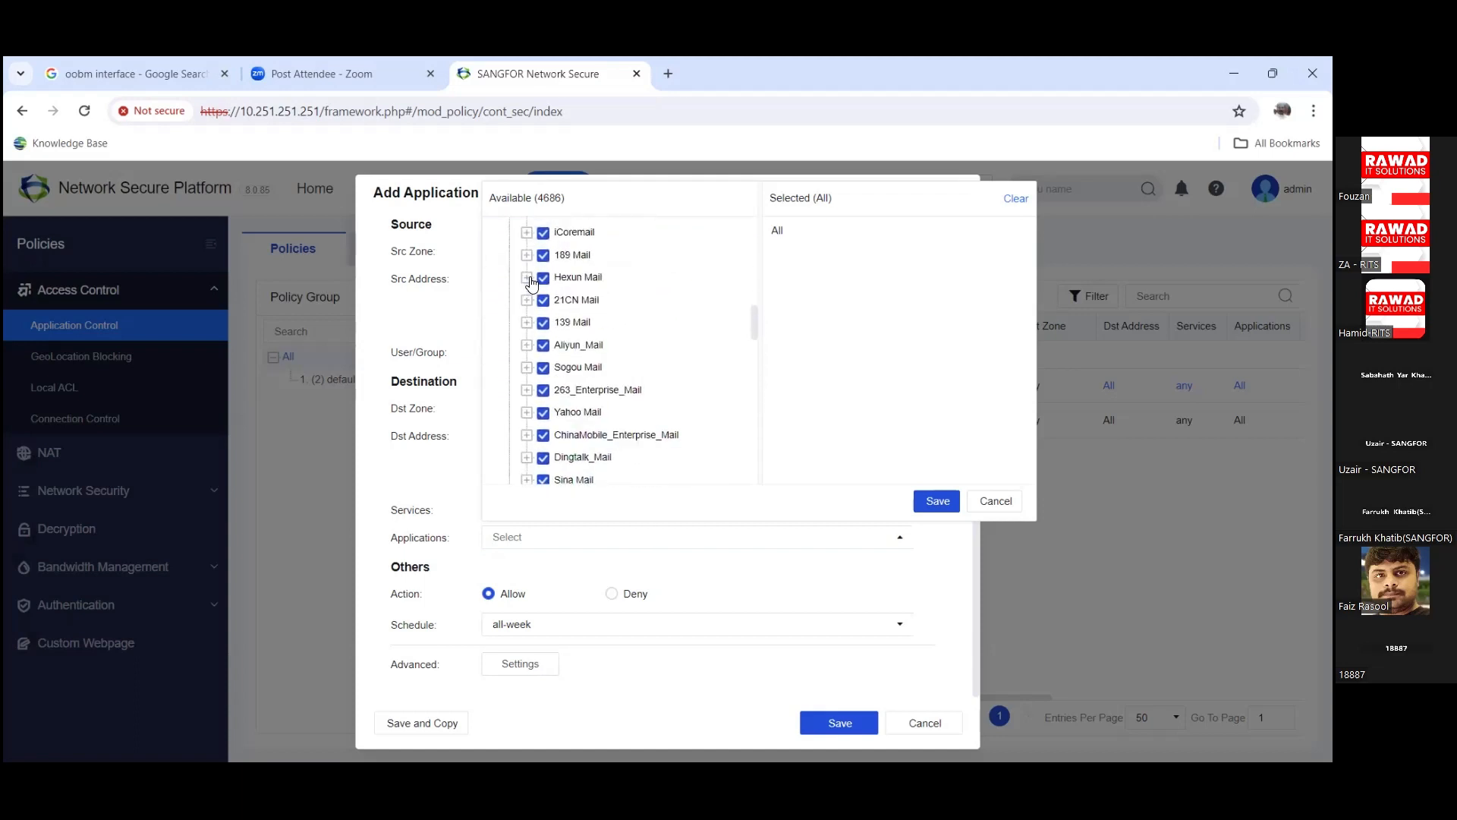
{"action": "scroll", "coordinate": [531, 282], "scroll_direction": "down", "scroll_amount": 5}
{"action": "scroll", "coordinate": [518, 316], "scroll_direction": "up", "scroll_amount": 2}
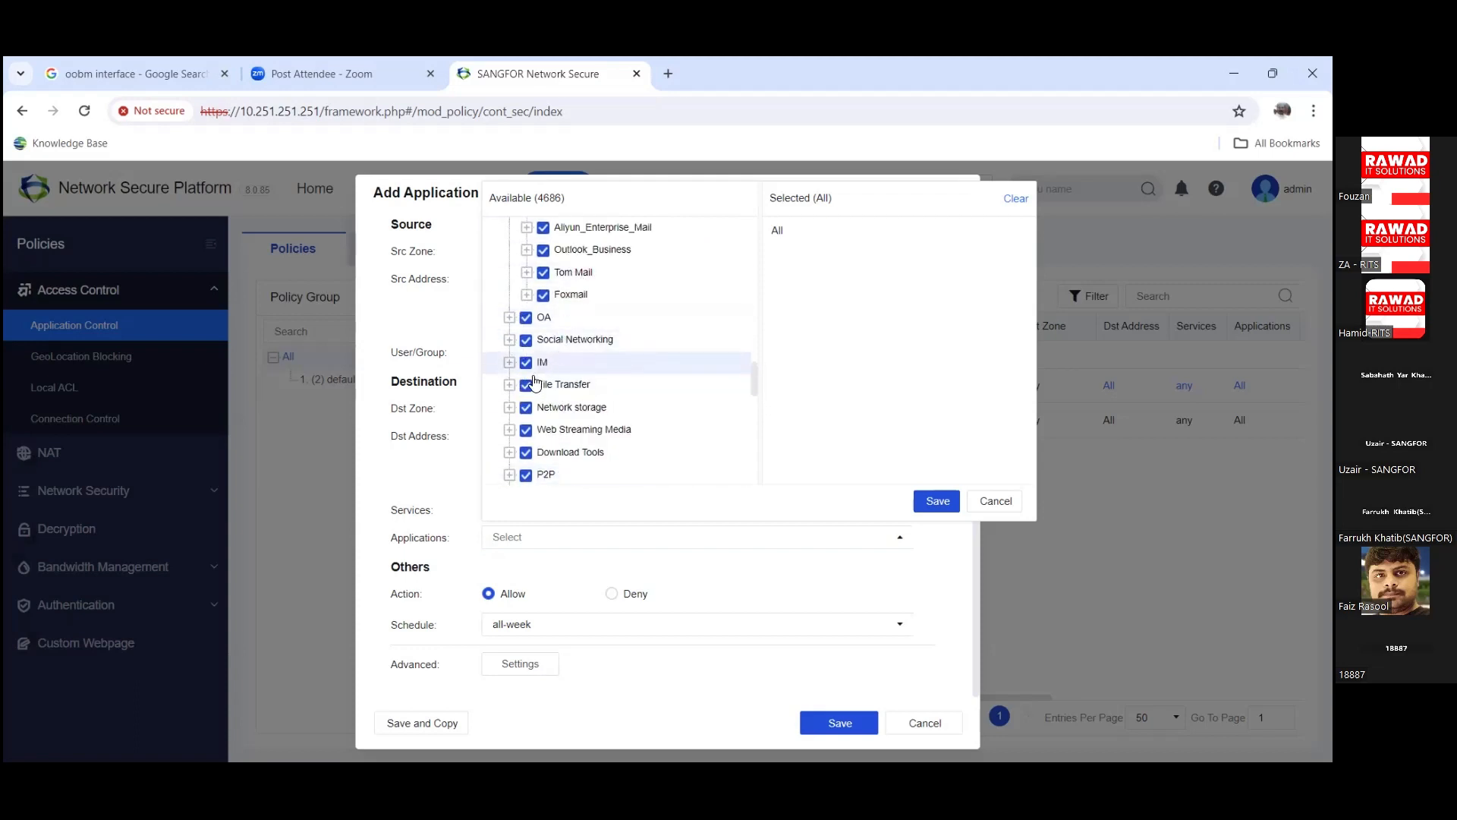
{"action": "scroll", "coordinate": [531, 383], "scroll_direction": "down", "scroll_amount": 1}
{"action": "left_click", "coordinate": [510, 390]}
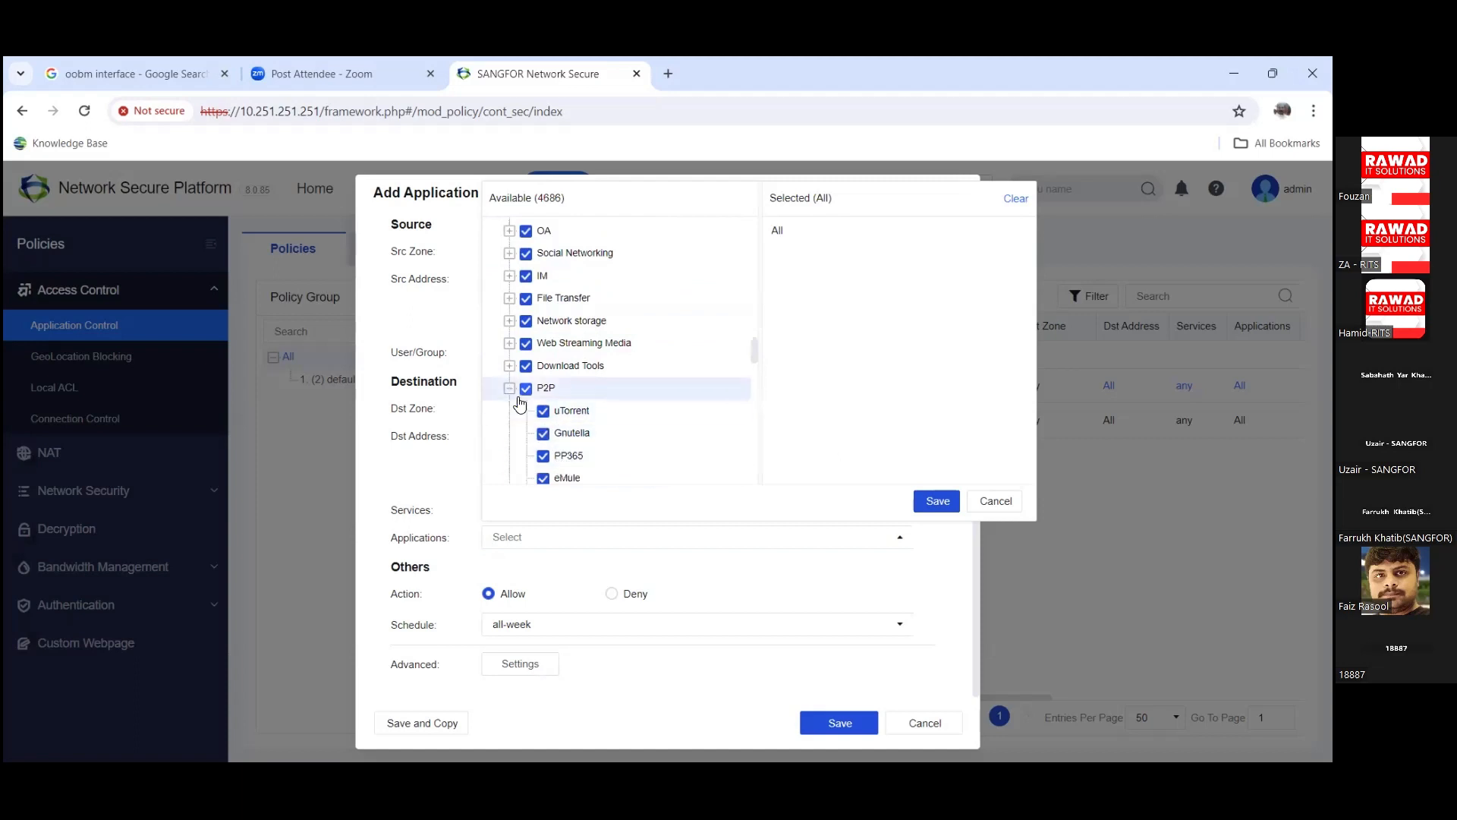
{"action": "left_click", "coordinate": [509, 389]}
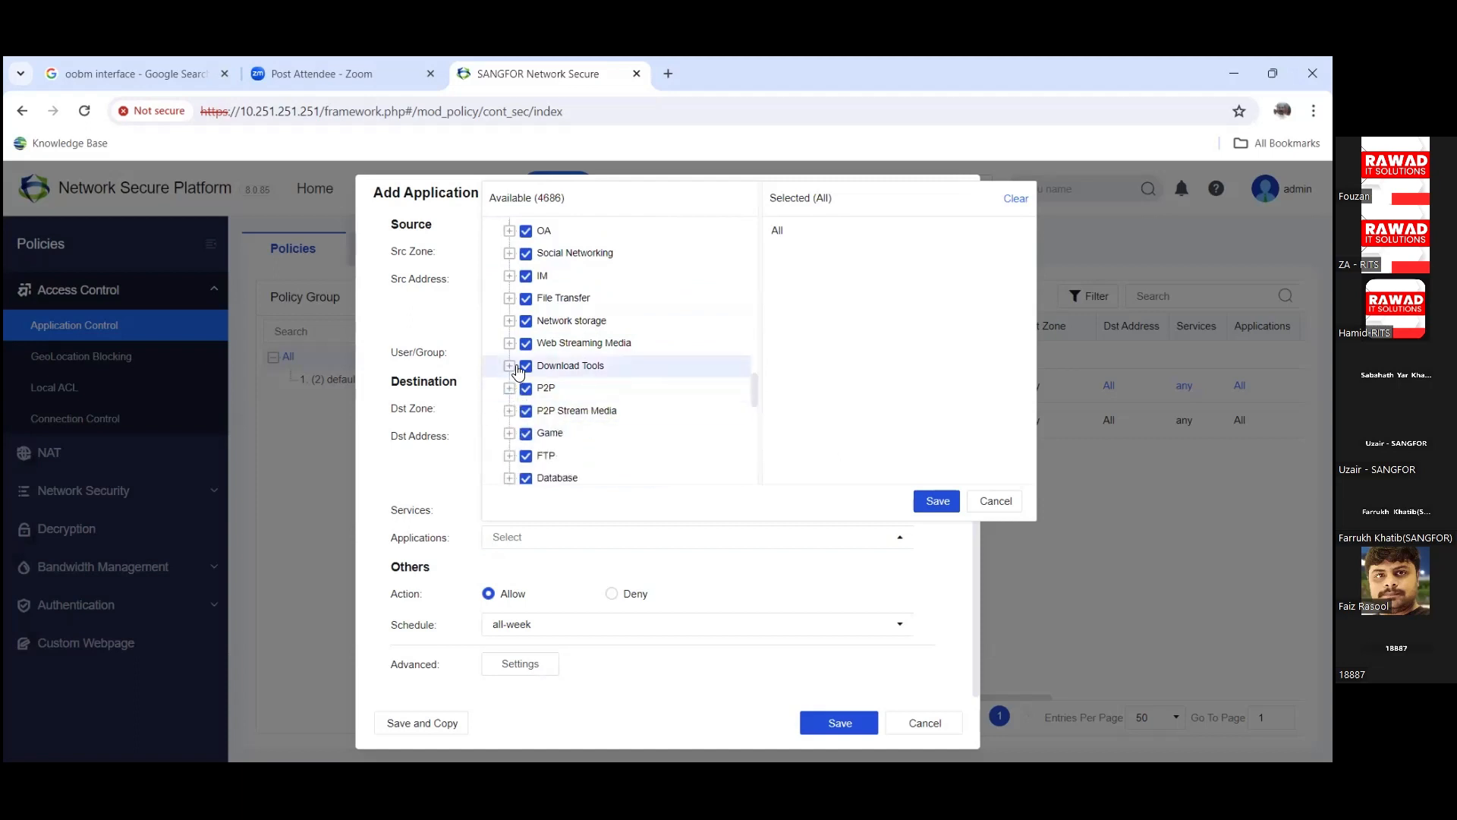
Step: Inspect the Download Tools, File Transfer and Social Networking categories, ending with P2P apps expanded
{"action": "left_click", "coordinate": [509, 366]}
{"action": "scroll", "coordinate": [586, 410], "scroll_direction": "down", "scroll_amount": 1}
{"action": "scroll", "coordinate": [589, 413], "scroll_direction": "up", "scroll_amount": 2}
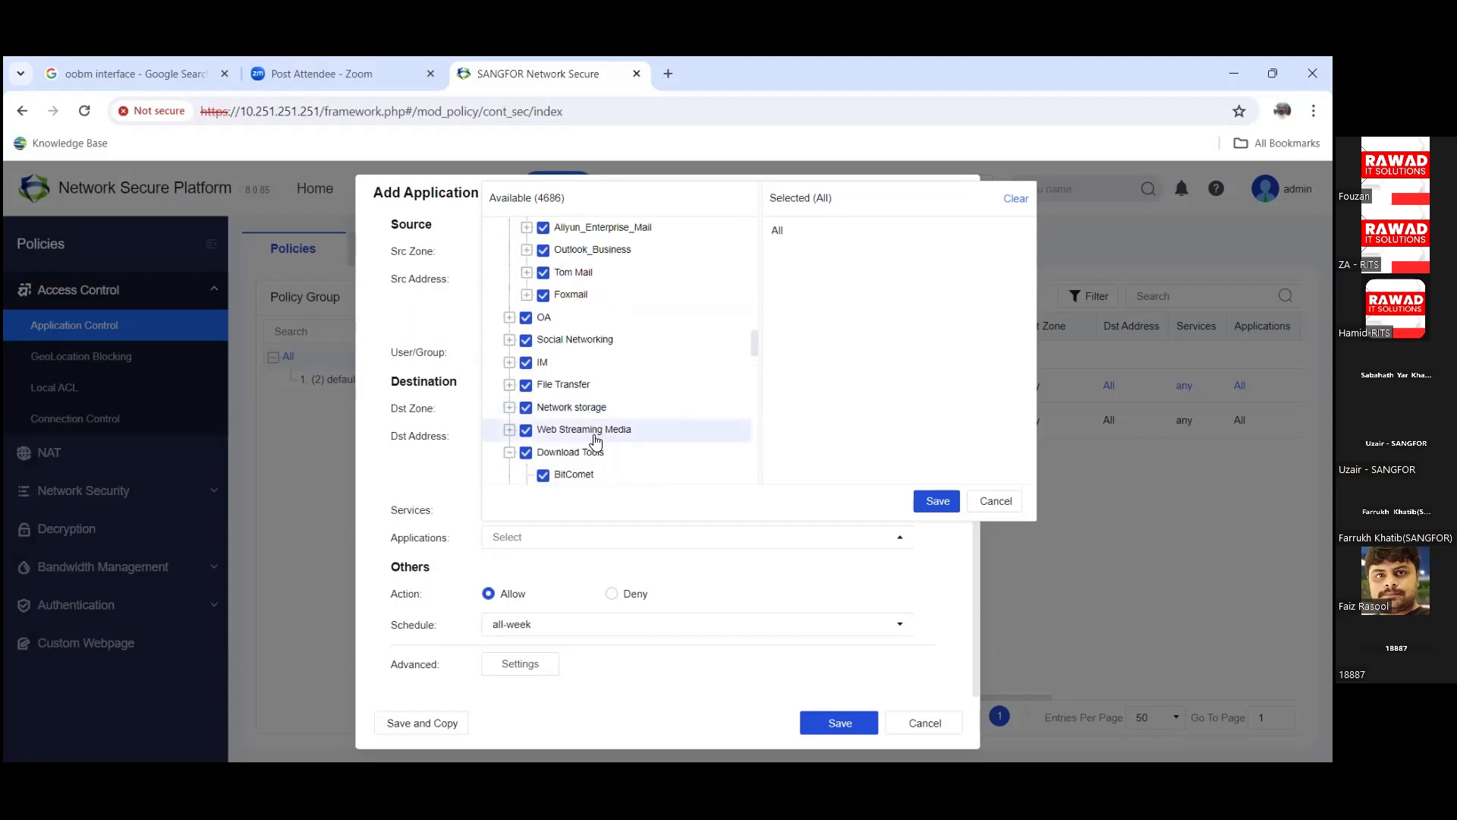
{"action": "left_click", "coordinate": [509, 452]}
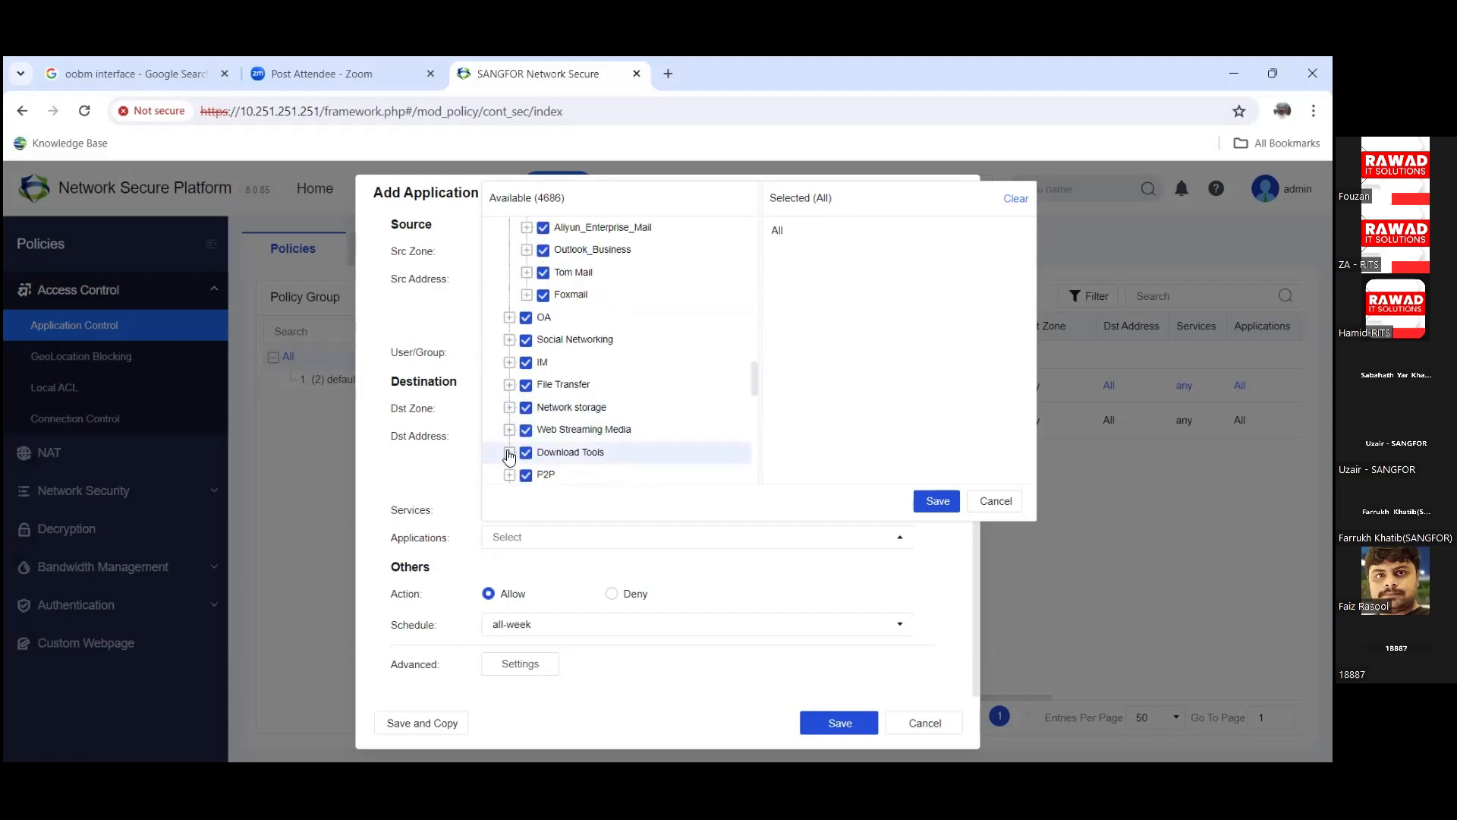
{"action": "left_click", "coordinate": [510, 385]}
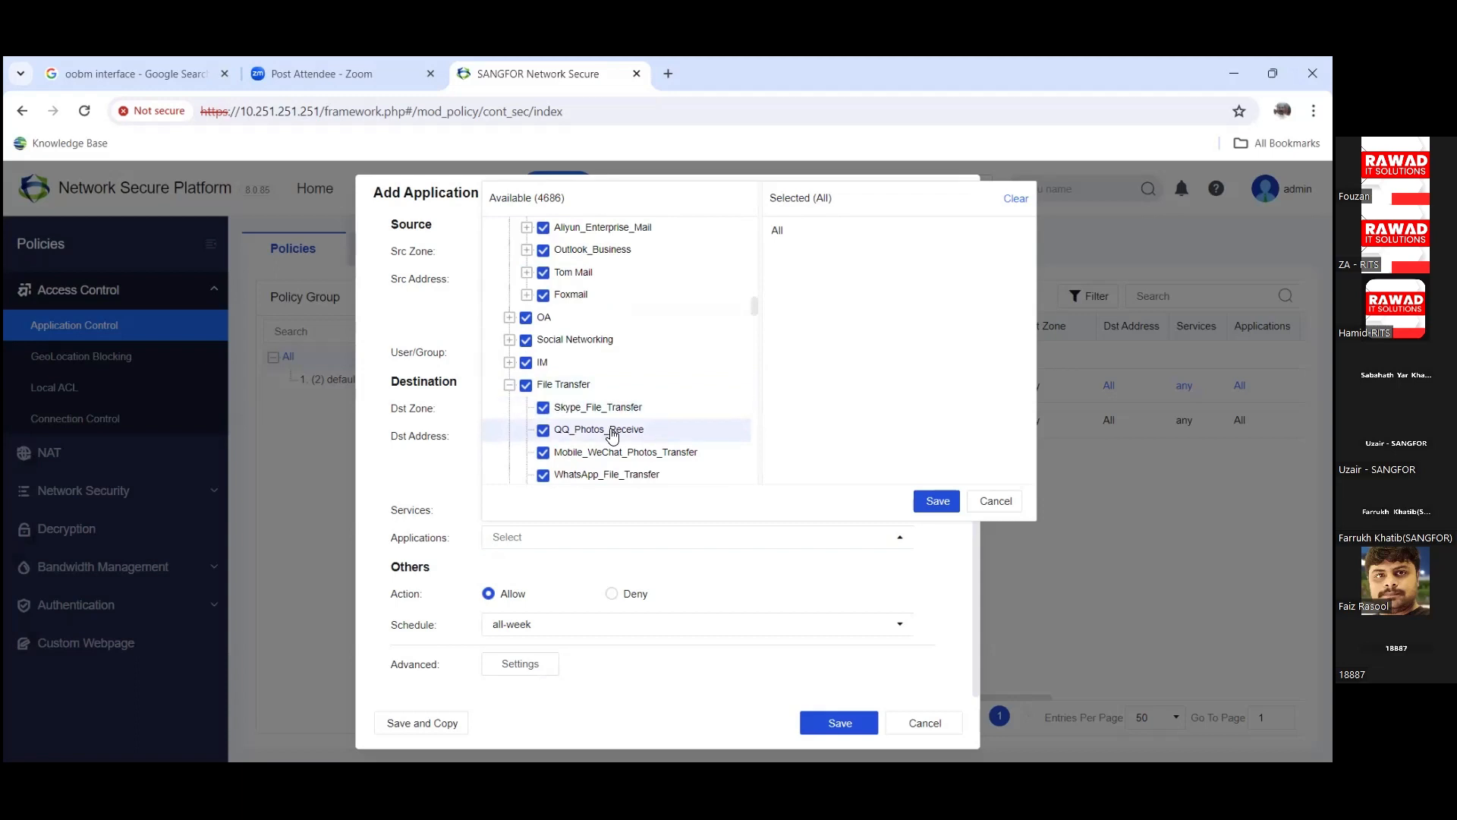
{"action": "scroll", "coordinate": [523, 425], "scroll_direction": "down", "scroll_amount": 1}
{"action": "left_click", "coordinate": [509, 298]}
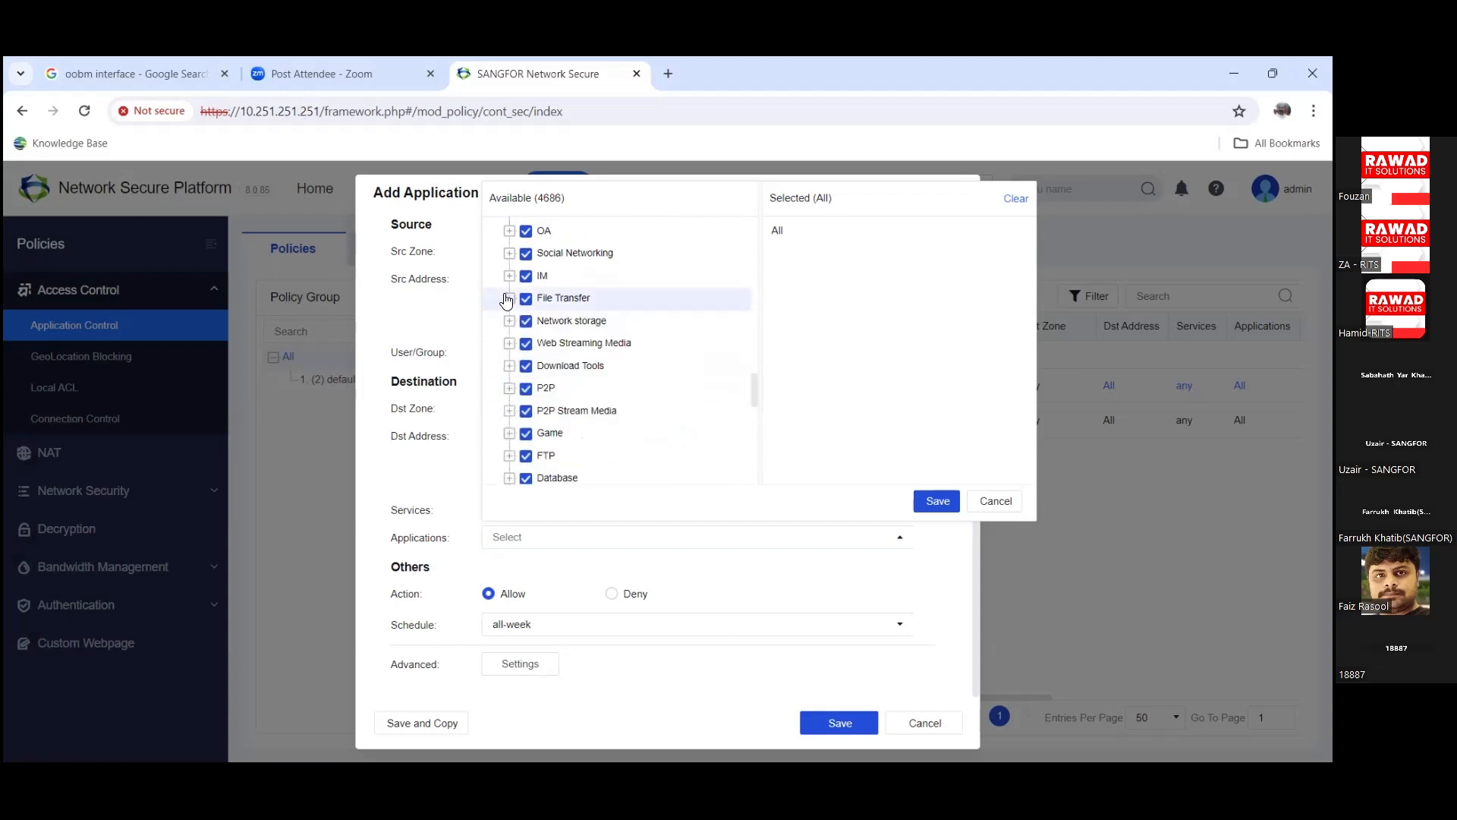
{"action": "left_click", "coordinate": [510, 253]}
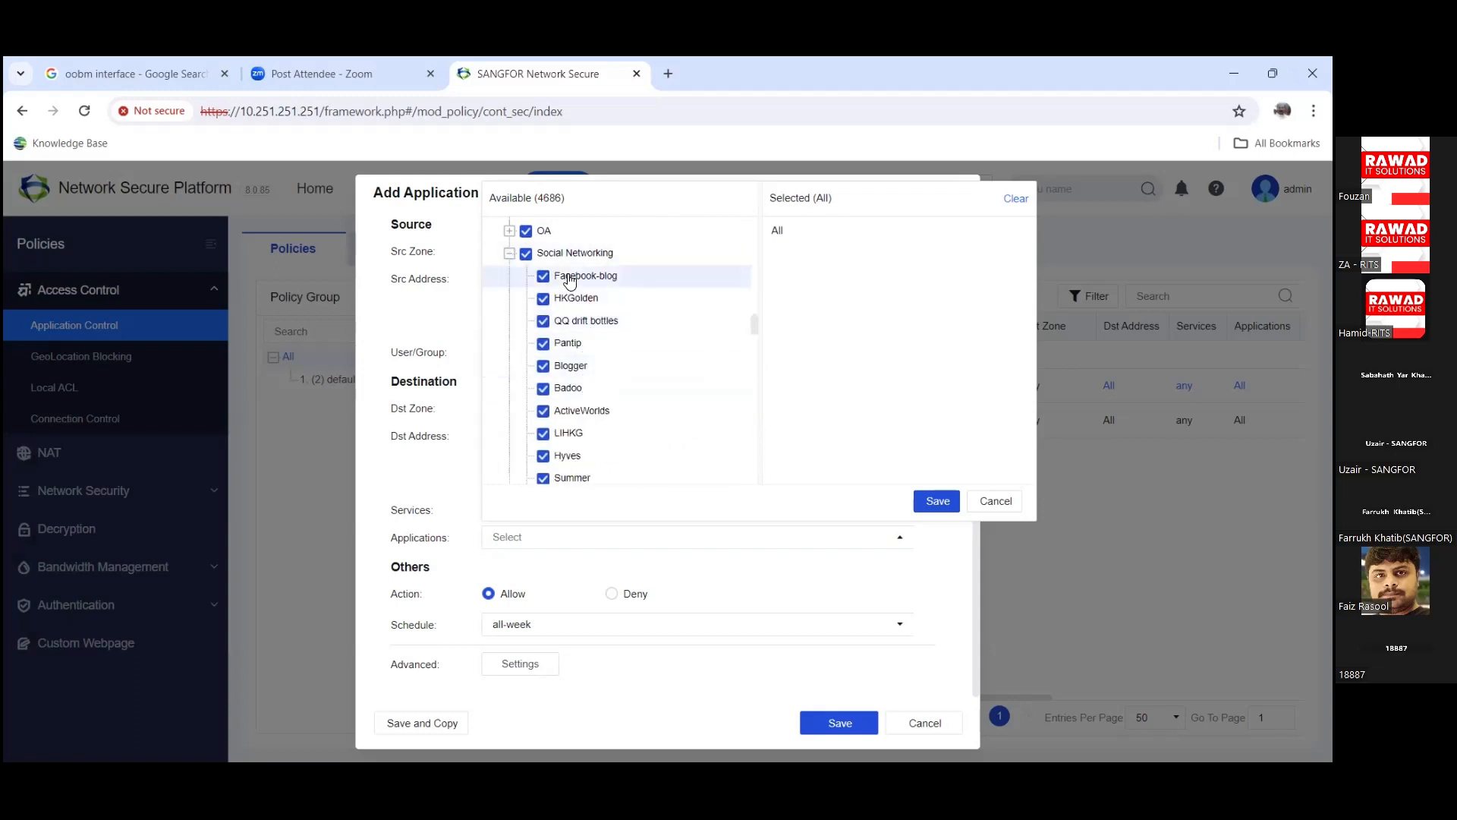
{"action": "scroll", "coordinate": [593, 334], "scroll_direction": "down", "scroll_amount": 2}
{"action": "scroll", "coordinate": [595, 341], "scroll_direction": "down", "scroll_amount": 9}
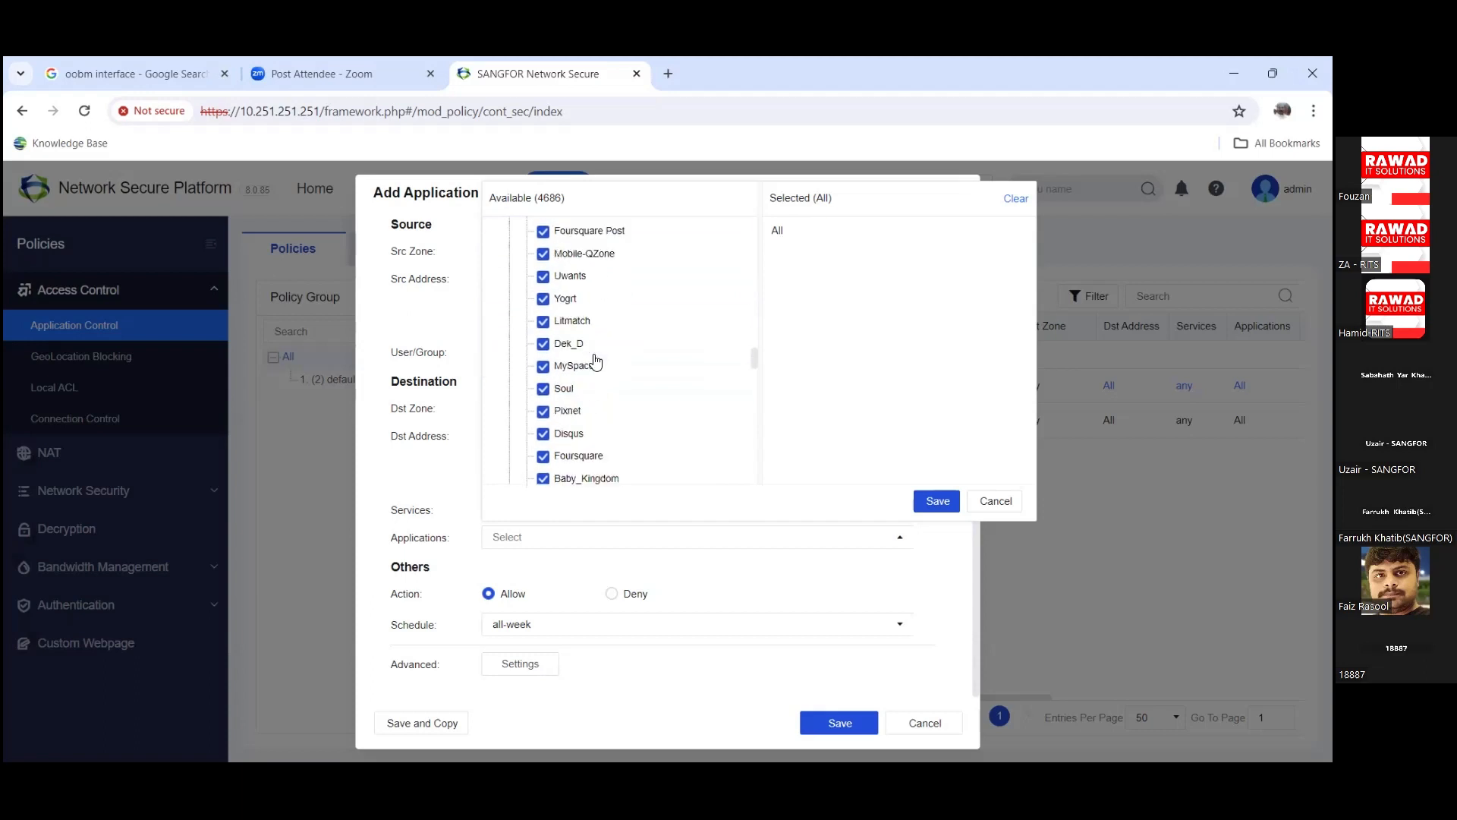
{"action": "scroll", "coordinate": [595, 361], "scroll_direction": "down", "scroll_amount": 10}
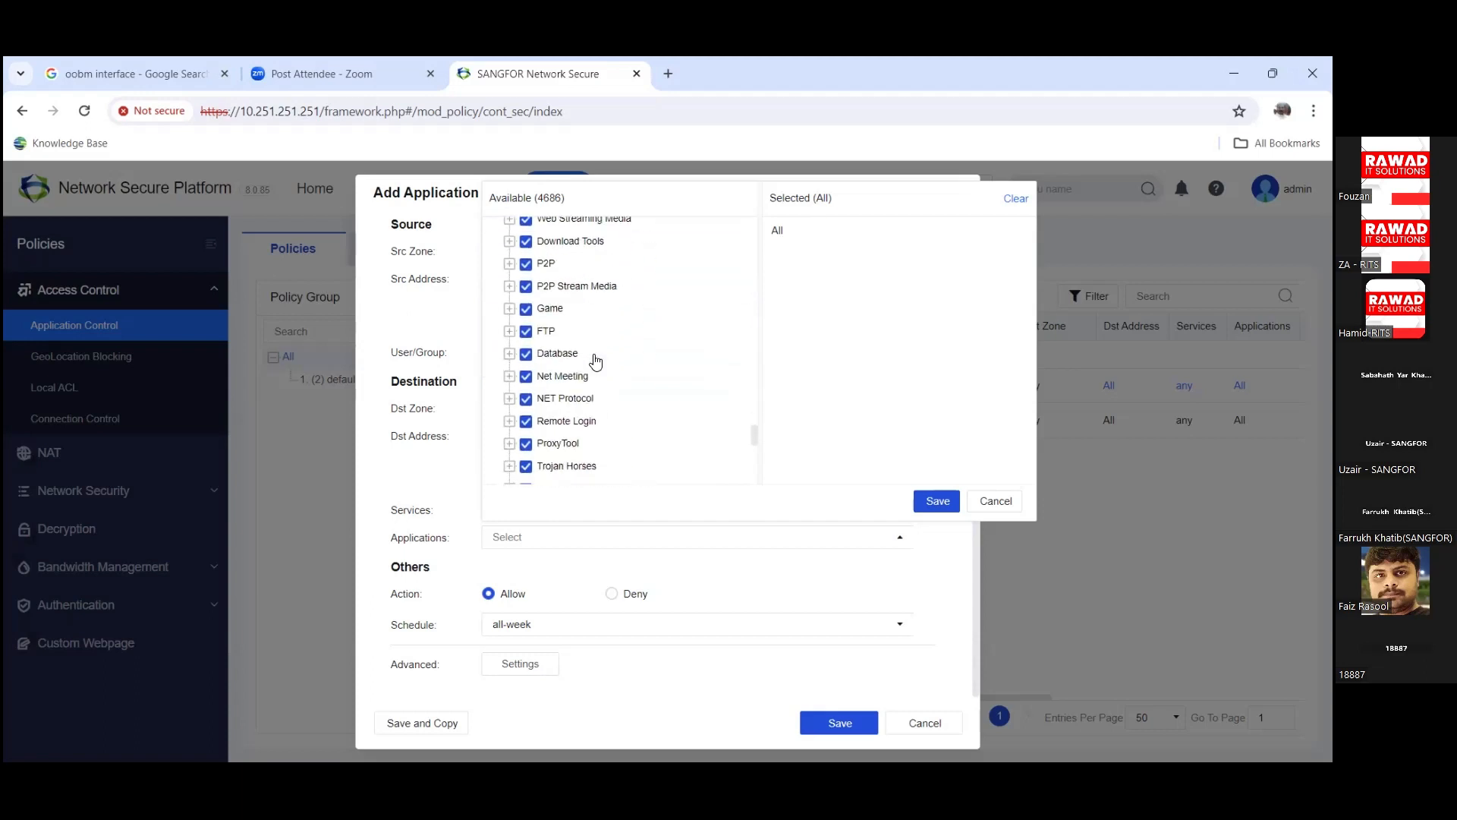
{"action": "left_click", "coordinate": [509, 265]}
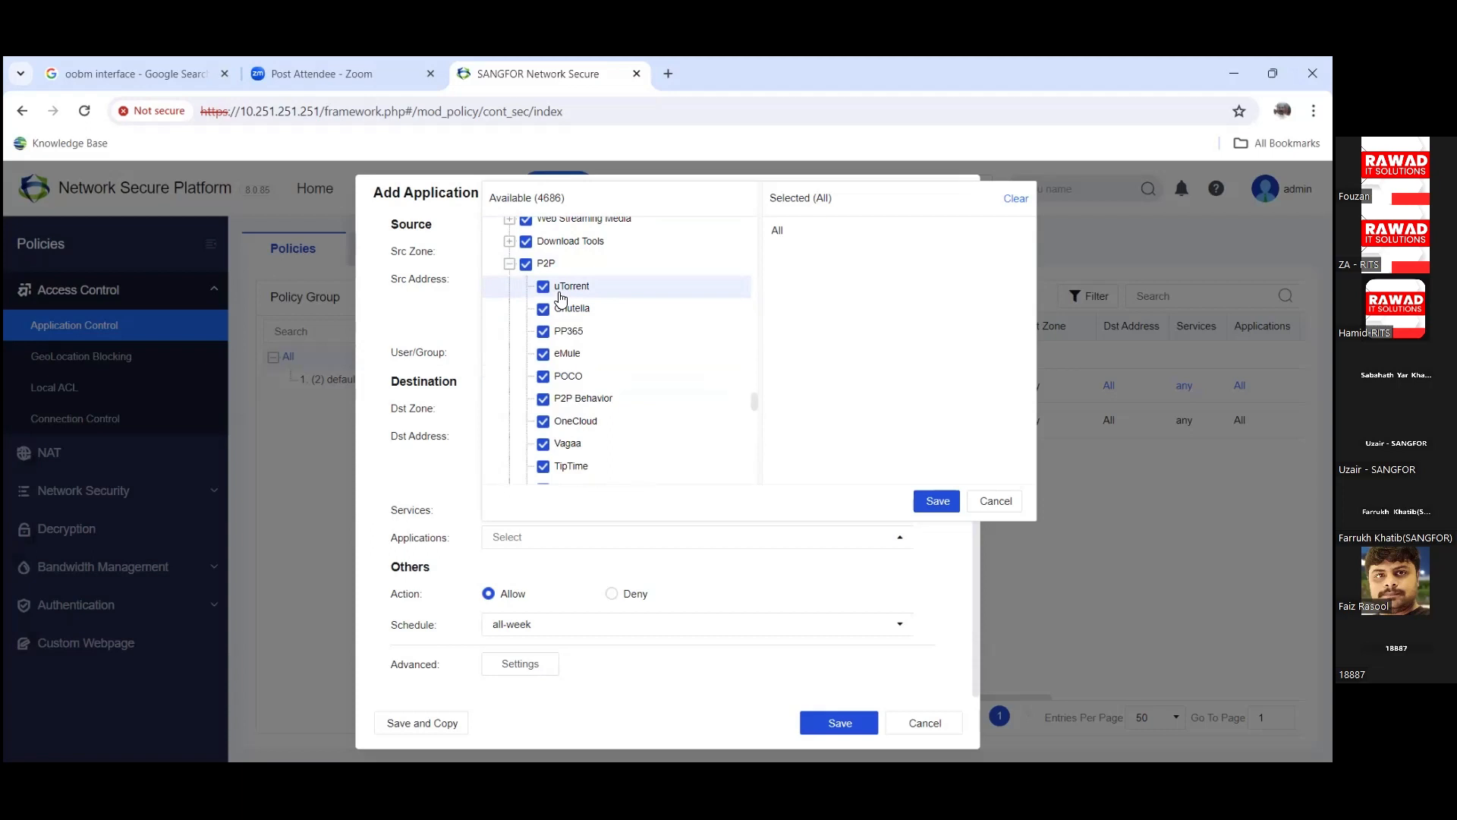
{"action": "left_click", "coordinate": [508, 267]}
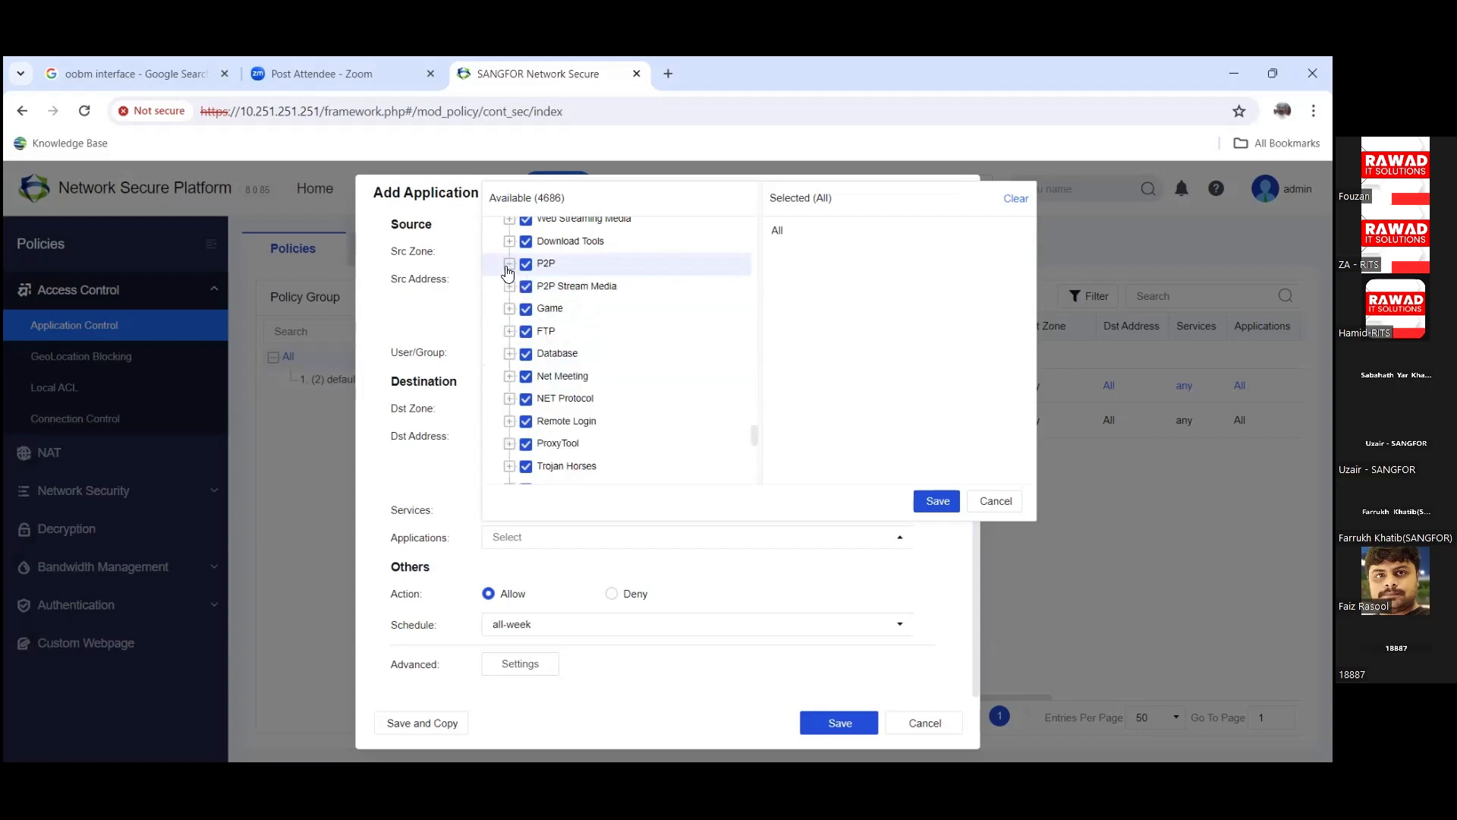
{"action": "left_click", "coordinate": [509, 309]}
{"action": "scroll", "coordinate": [618, 380], "scroll_direction": "down", "scroll_amount": 3}
{"action": "scroll", "coordinate": [618, 379], "scroll_direction": "up", "scroll_amount": 2}
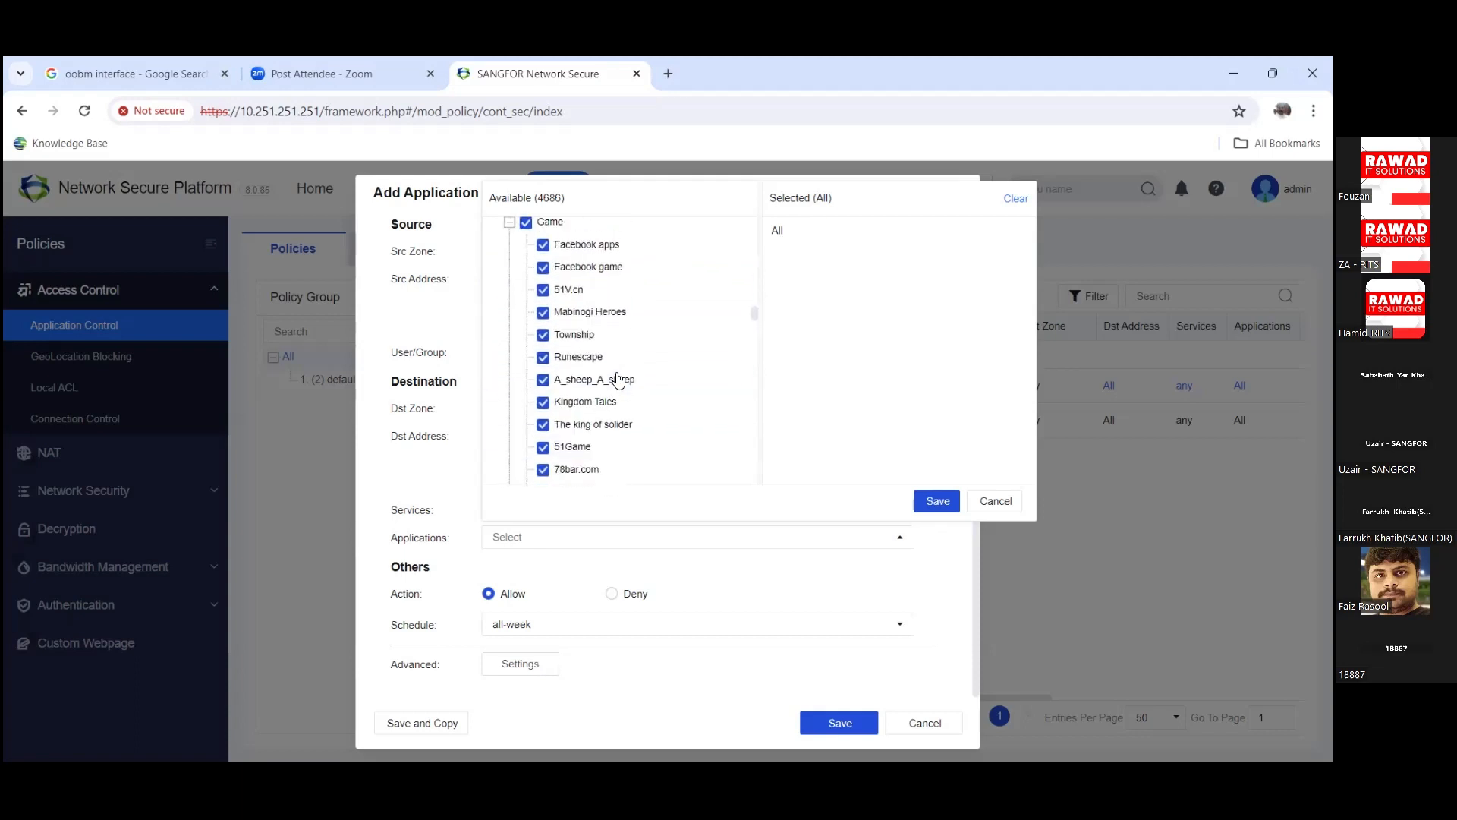
{"action": "scroll", "coordinate": [616, 370], "scroll_direction": "up", "scroll_amount": 2}
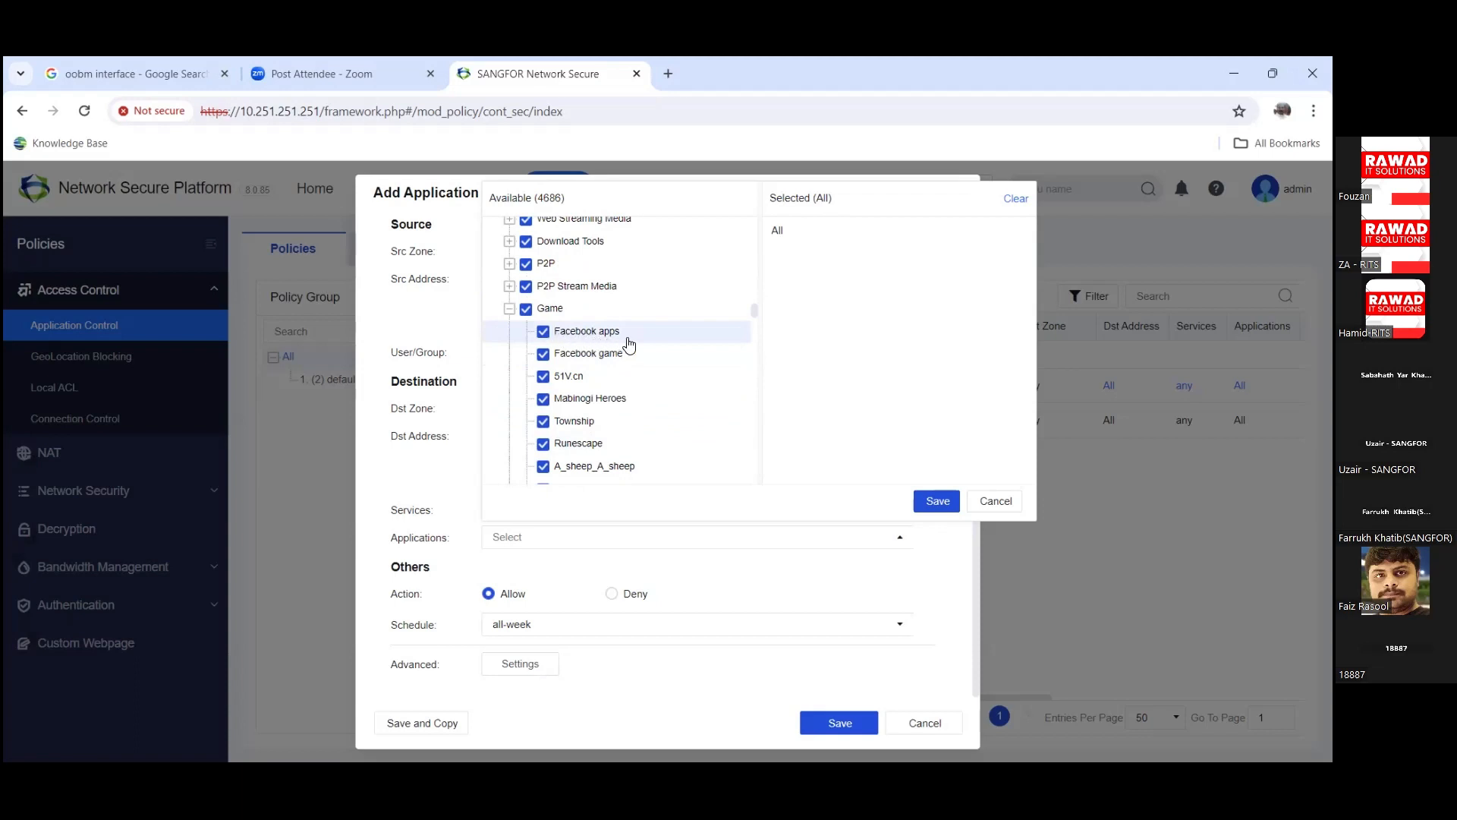
{"action": "left_click", "coordinate": [508, 310]}
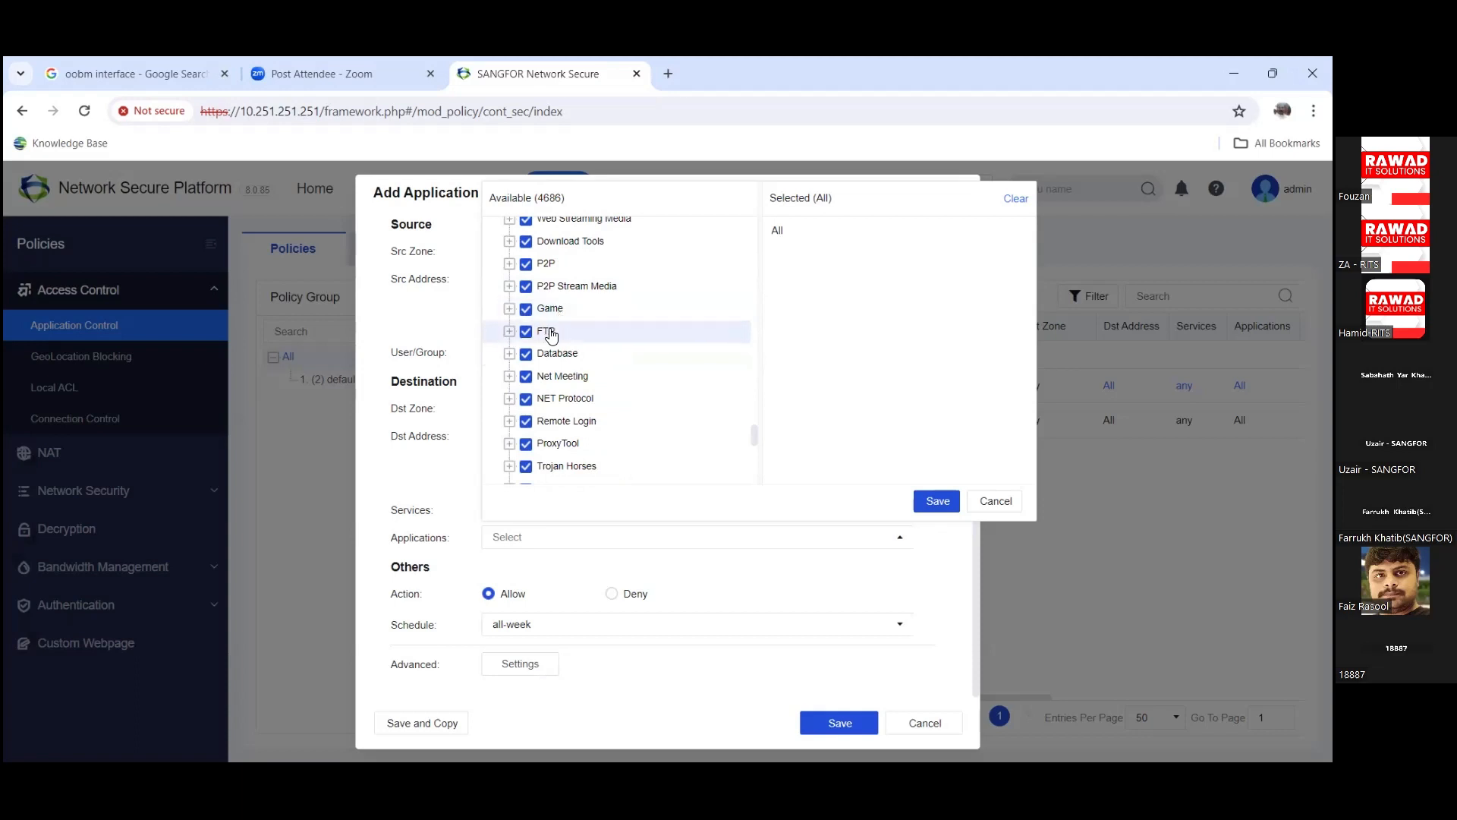
{"action": "scroll", "coordinate": [561, 357], "scroll_direction": "down", "scroll_amount": 3}
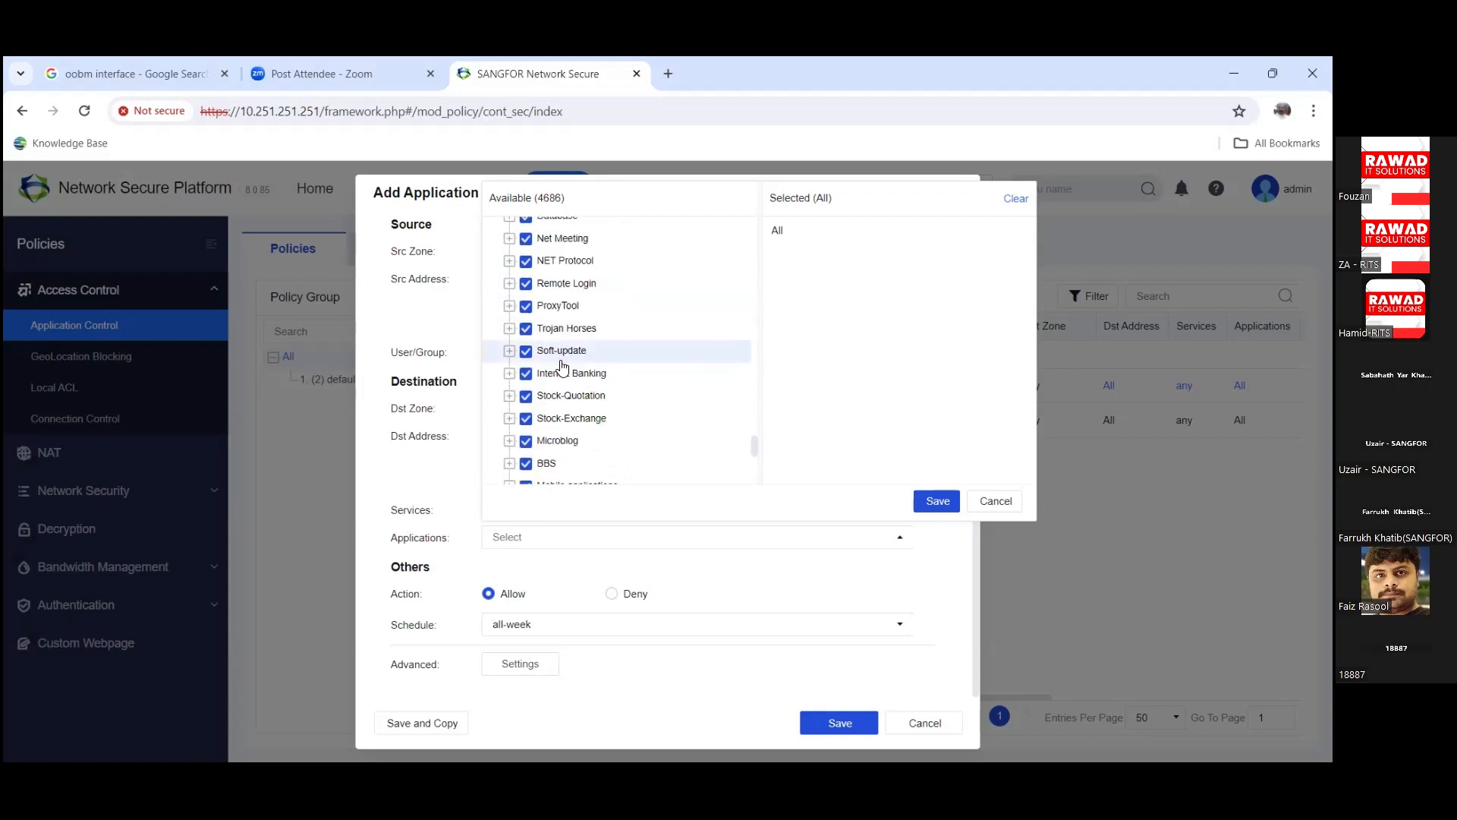
{"action": "scroll", "coordinate": [592, 376], "scroll_direction": "down", "scroll_amount": 4}
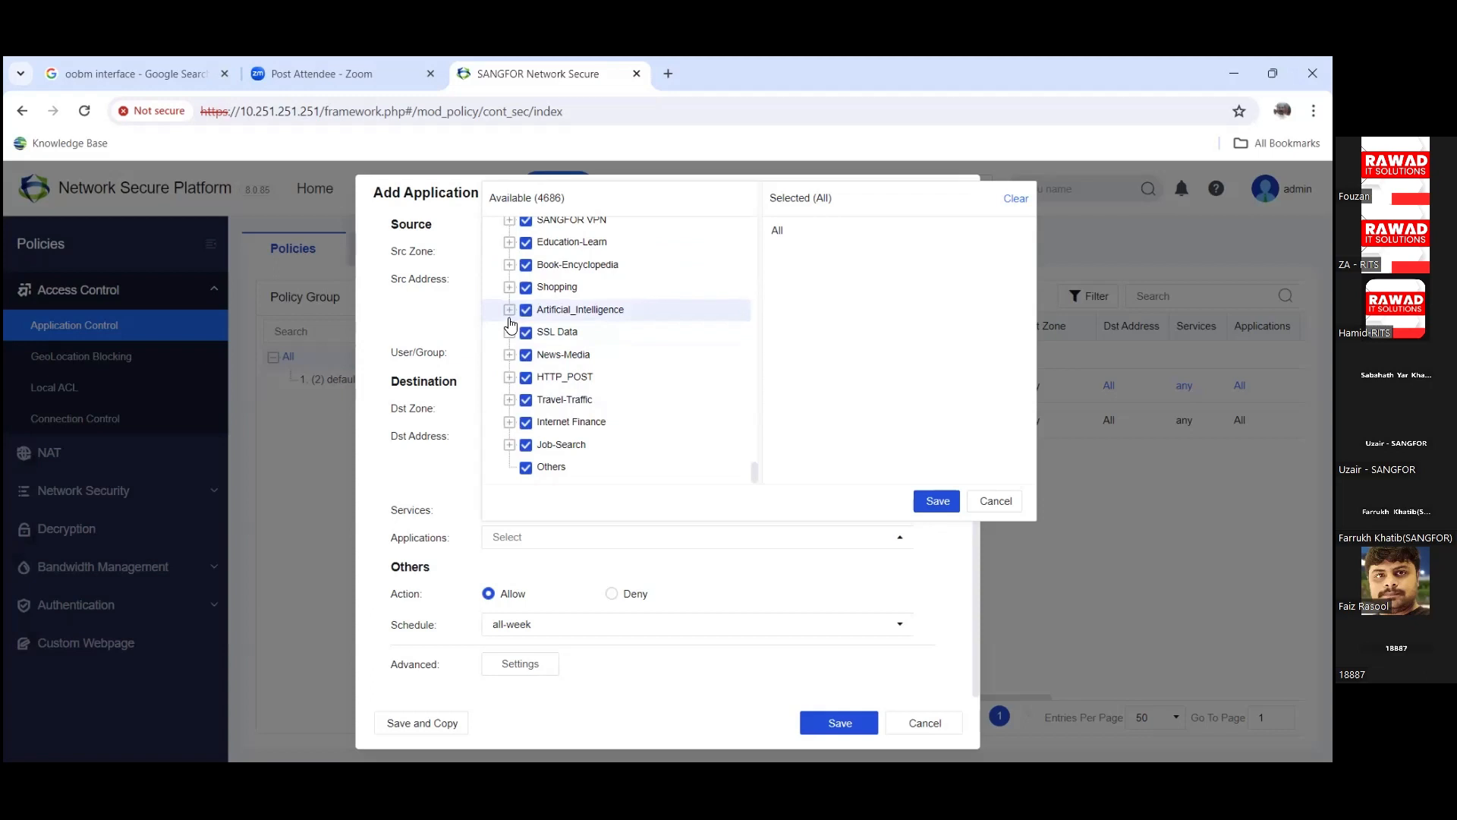
Step: Close the Applications picker unchanged and cancel the Add Application Control Policy dialog
{"action": "left_click", "coordinate": [996, 502]}
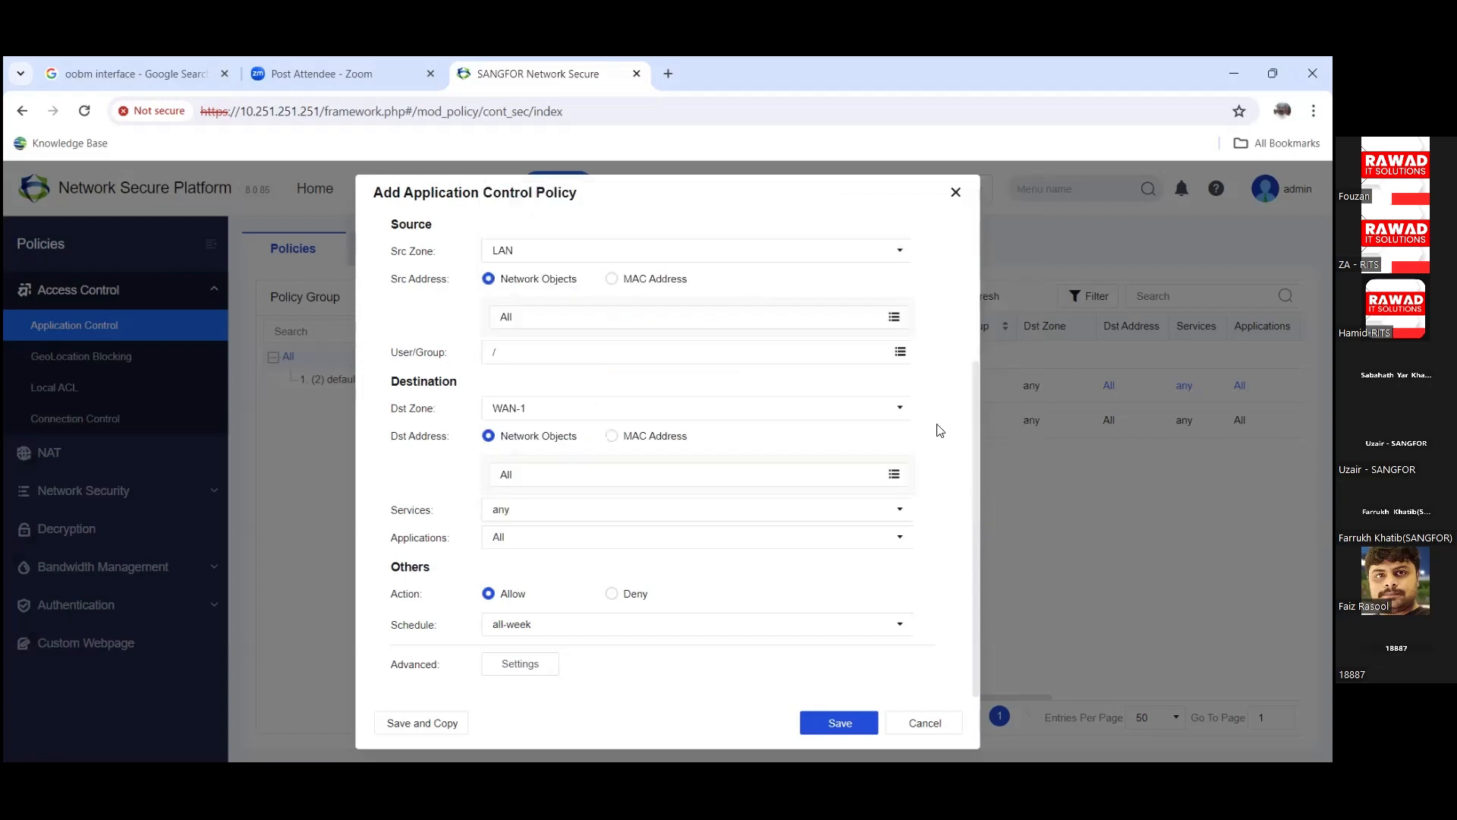
{"action": "scroll", "coordinate": [827, 463], "scroll_direction": "up", "scroll_amount": 3}
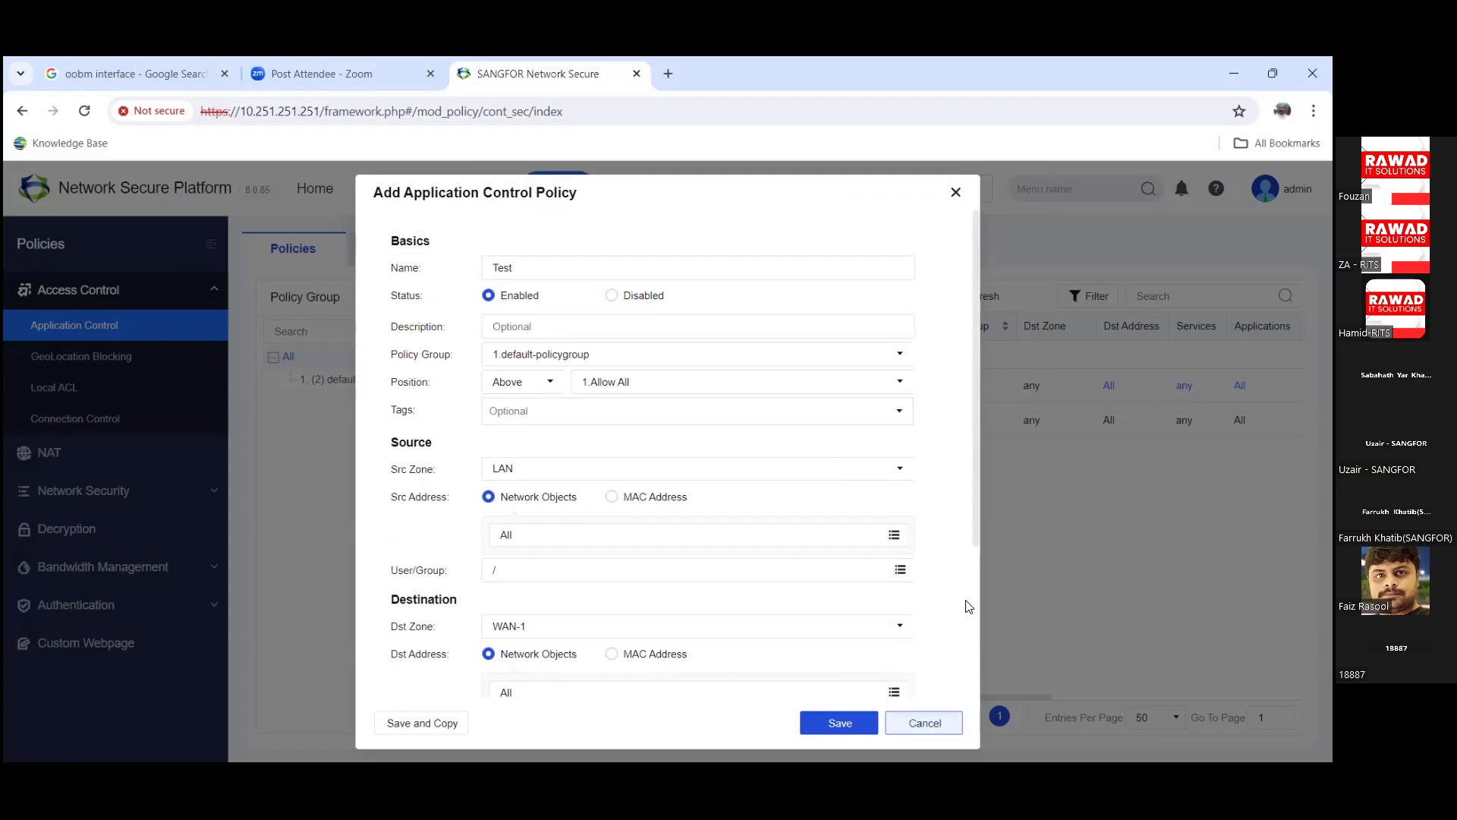
{"action": "left_click", "coordinate": [925, 722]}
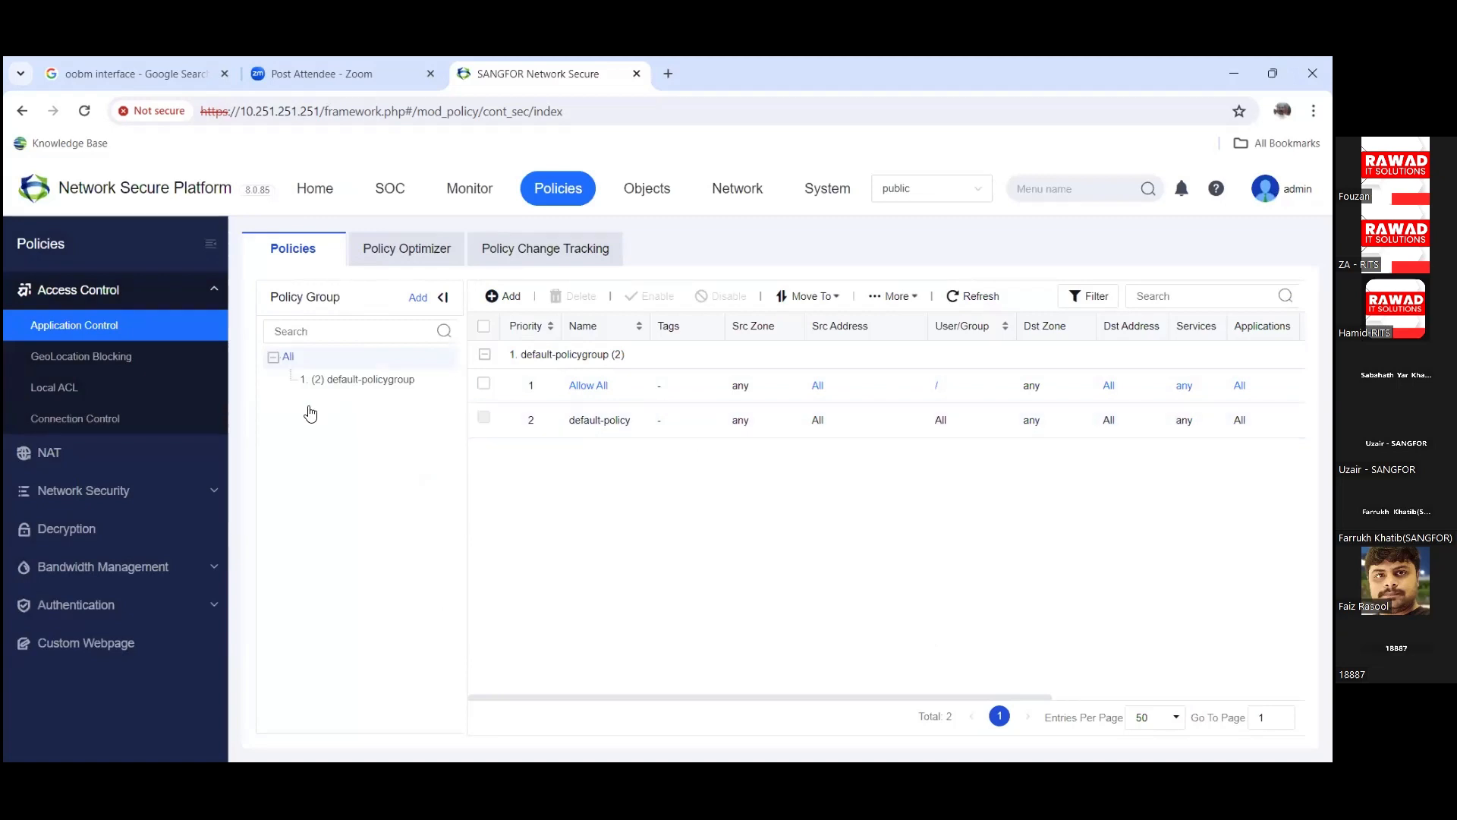
Step: Show the GeoLocation Blocking page under Access Control, whose rule list is empty
{"action": "left_click", "coordinate": [117, 371]}
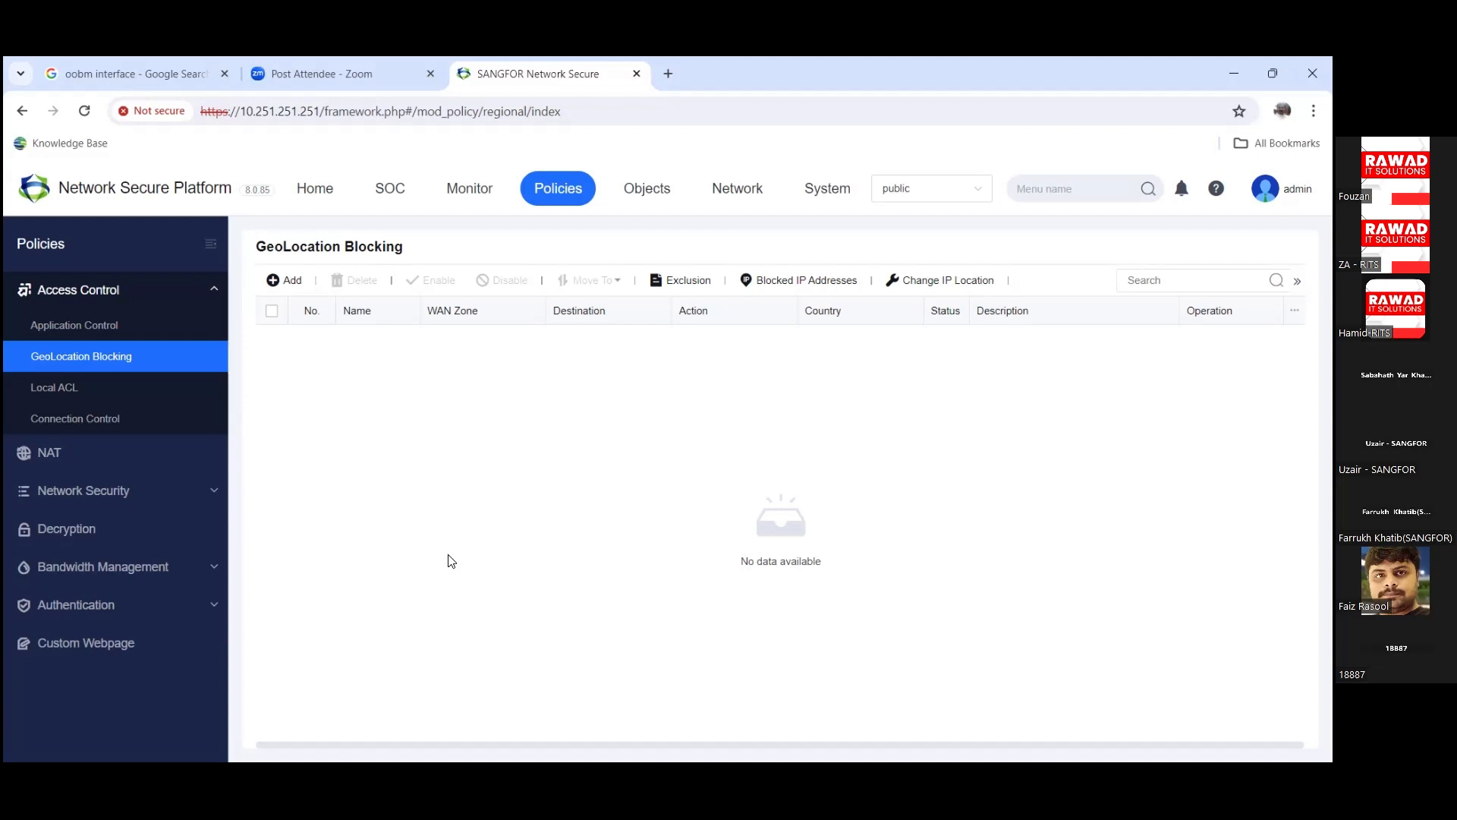
{"action": "left_click", "coordinate": [292, 281]}
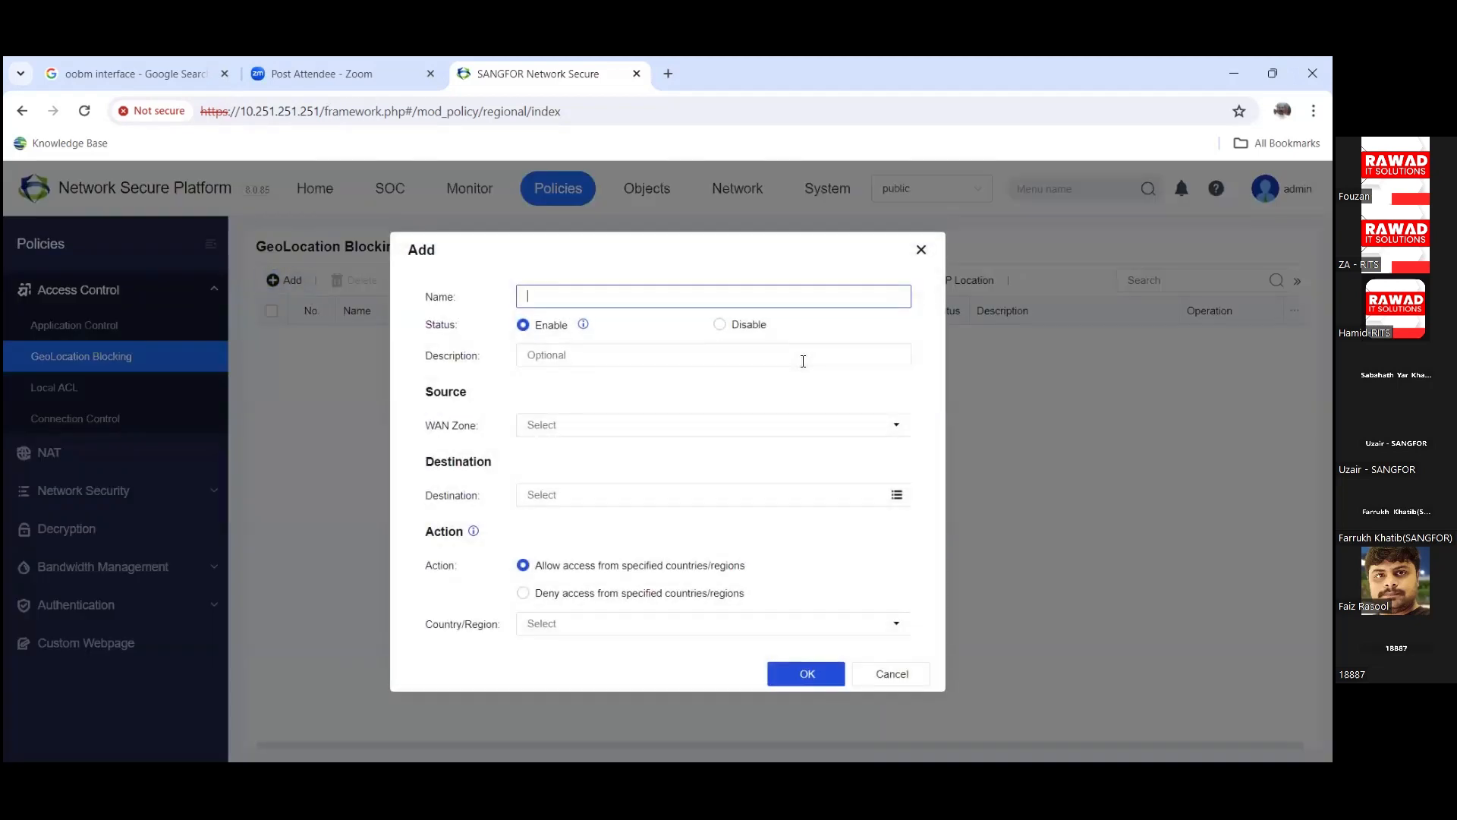
{"action": "left_click", "coordinate": [838, 419]}
{"action": "left_click", "coordinate": [535, 513]}
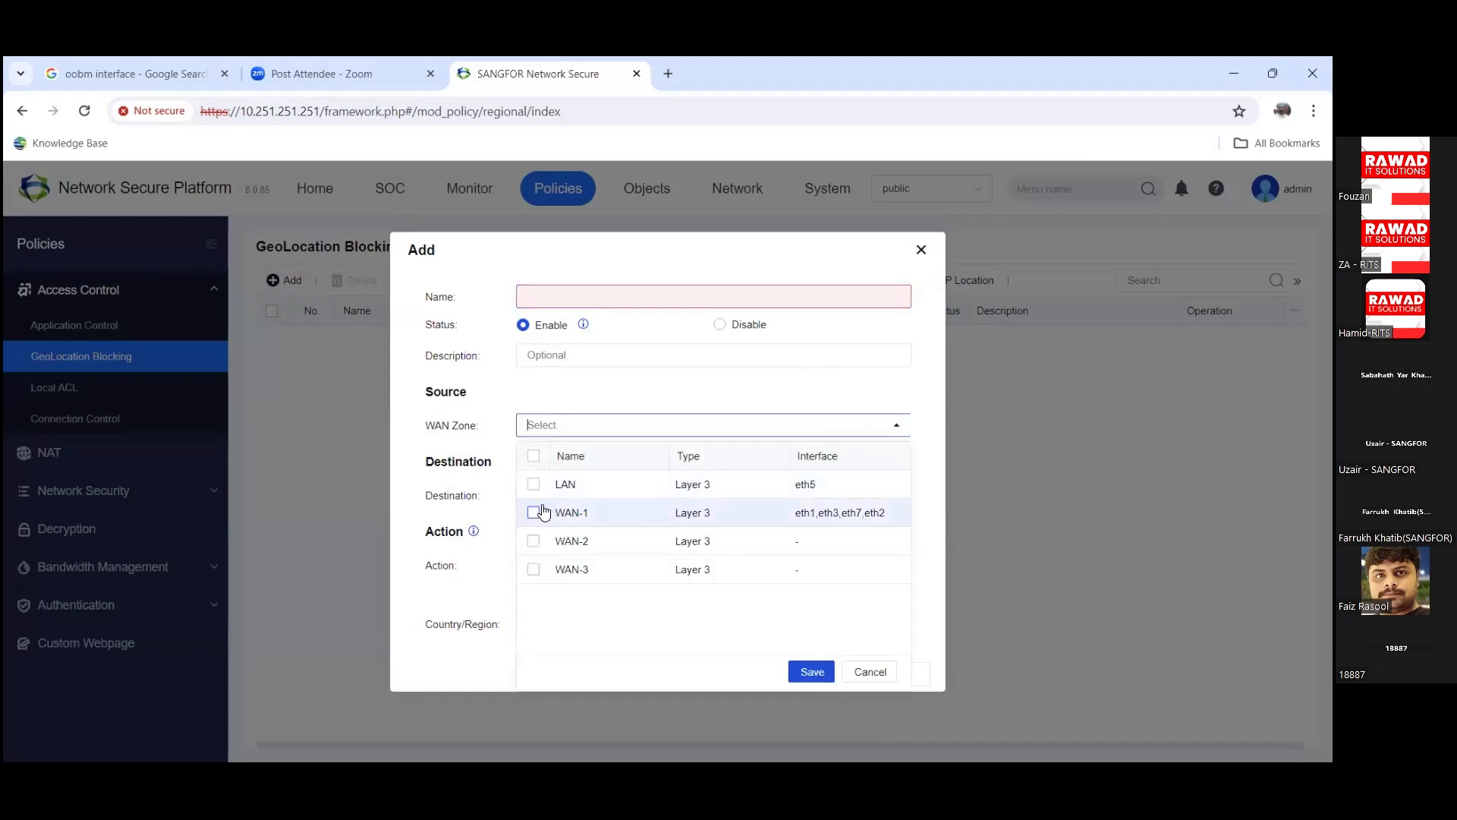
{"action": "left_click", "coordinate": [628, 392]}
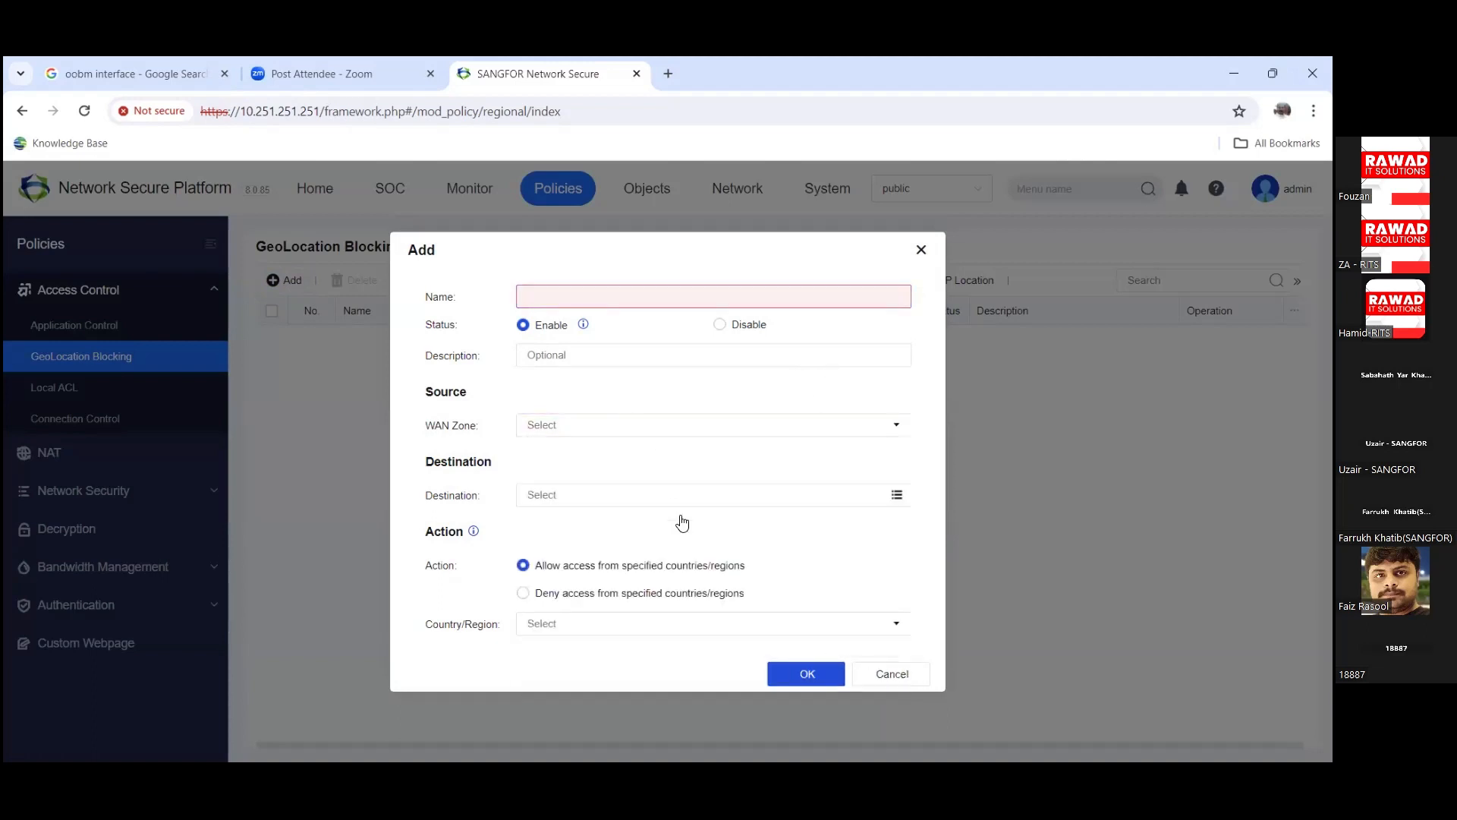
{"action": "left_click", "coordinate": [720, 616]}
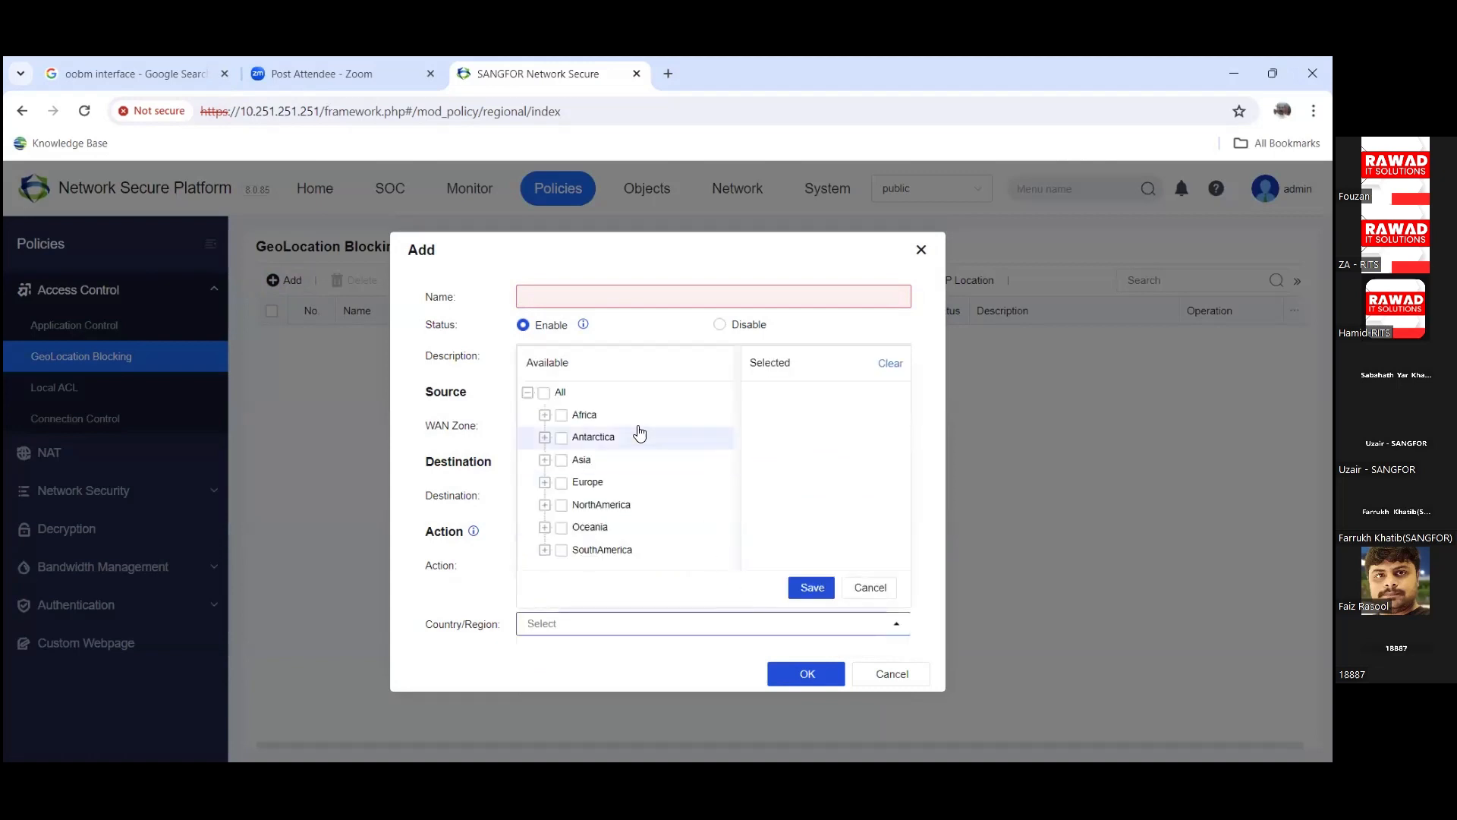
{"action": "left_click", "coordinate": [544, 415]}
{"action": "scroll", "coordinate": [582, 432], "scroll_direction": "down", "scroll_amount": 1}
{"action": "scroll", "coordinate": [581, 432], "scroll_direction": "up", "scroll_amount": 1}
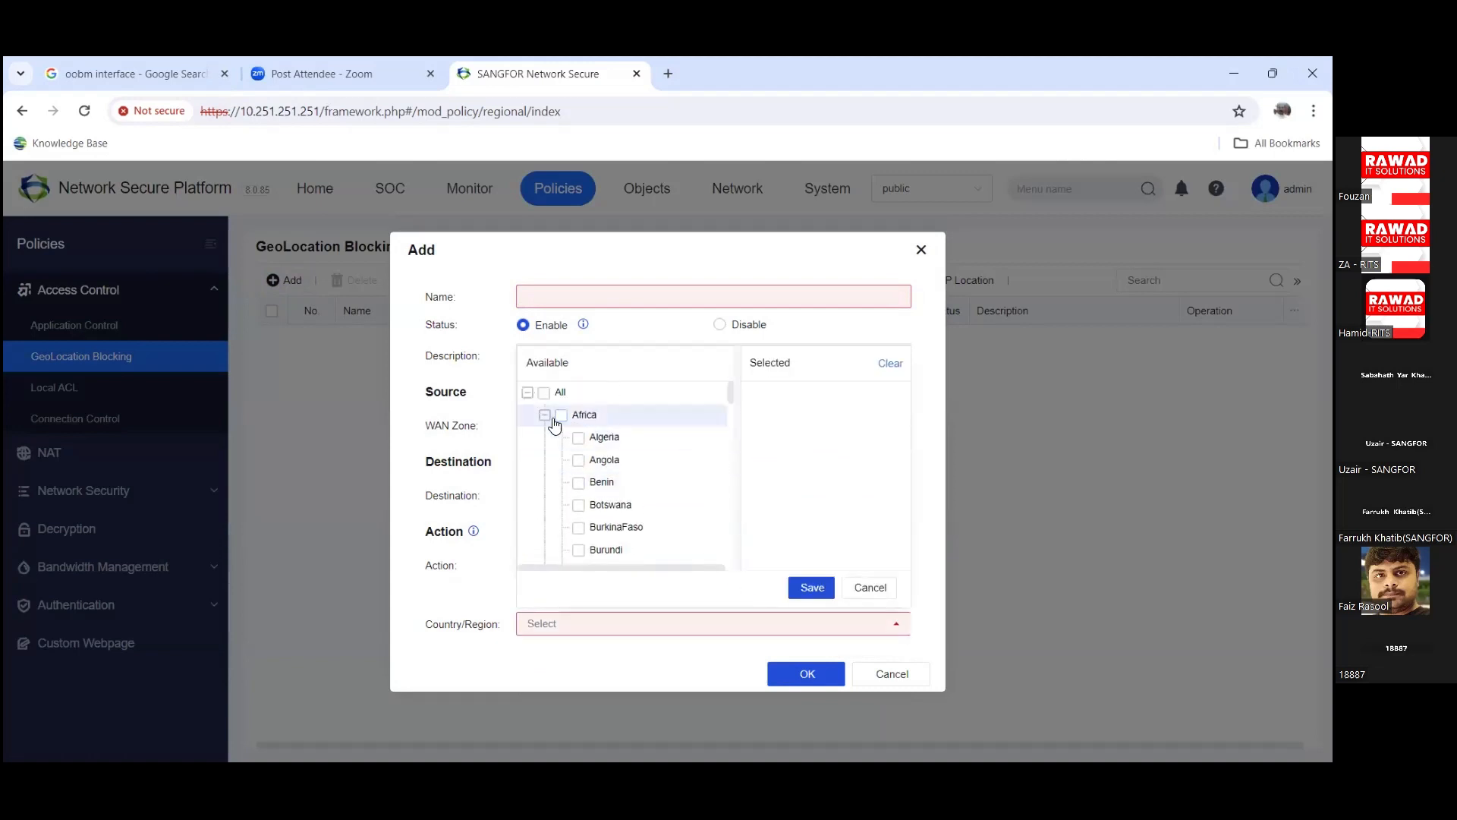
{"action": "left_click_drag", "start_coordinate": [730, 401], "coordinate": [730, 442]}
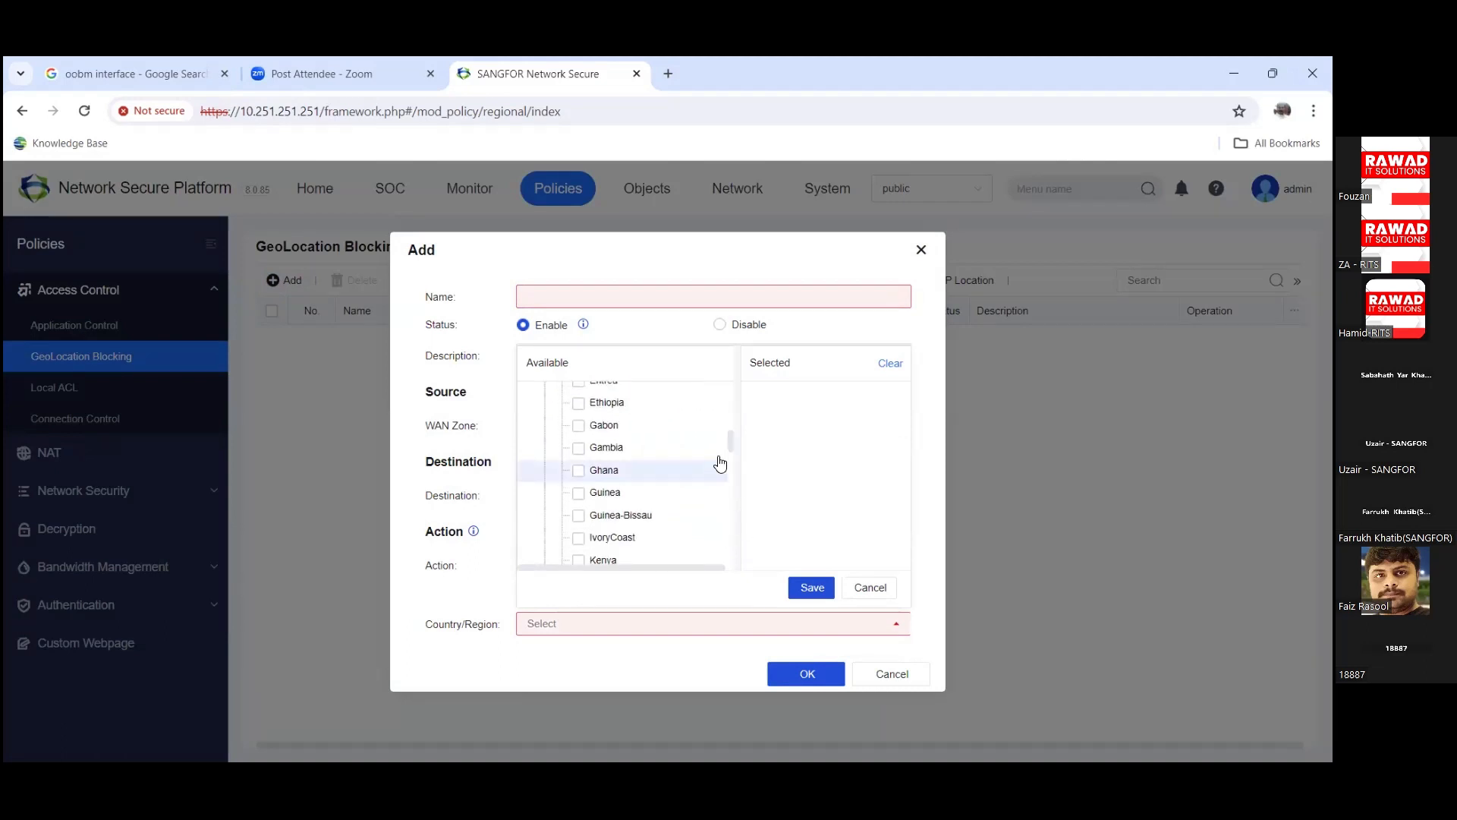
{"action": "left_click_drag", "start_coordinate": [731, 450], "coordinate": [727, 462]}
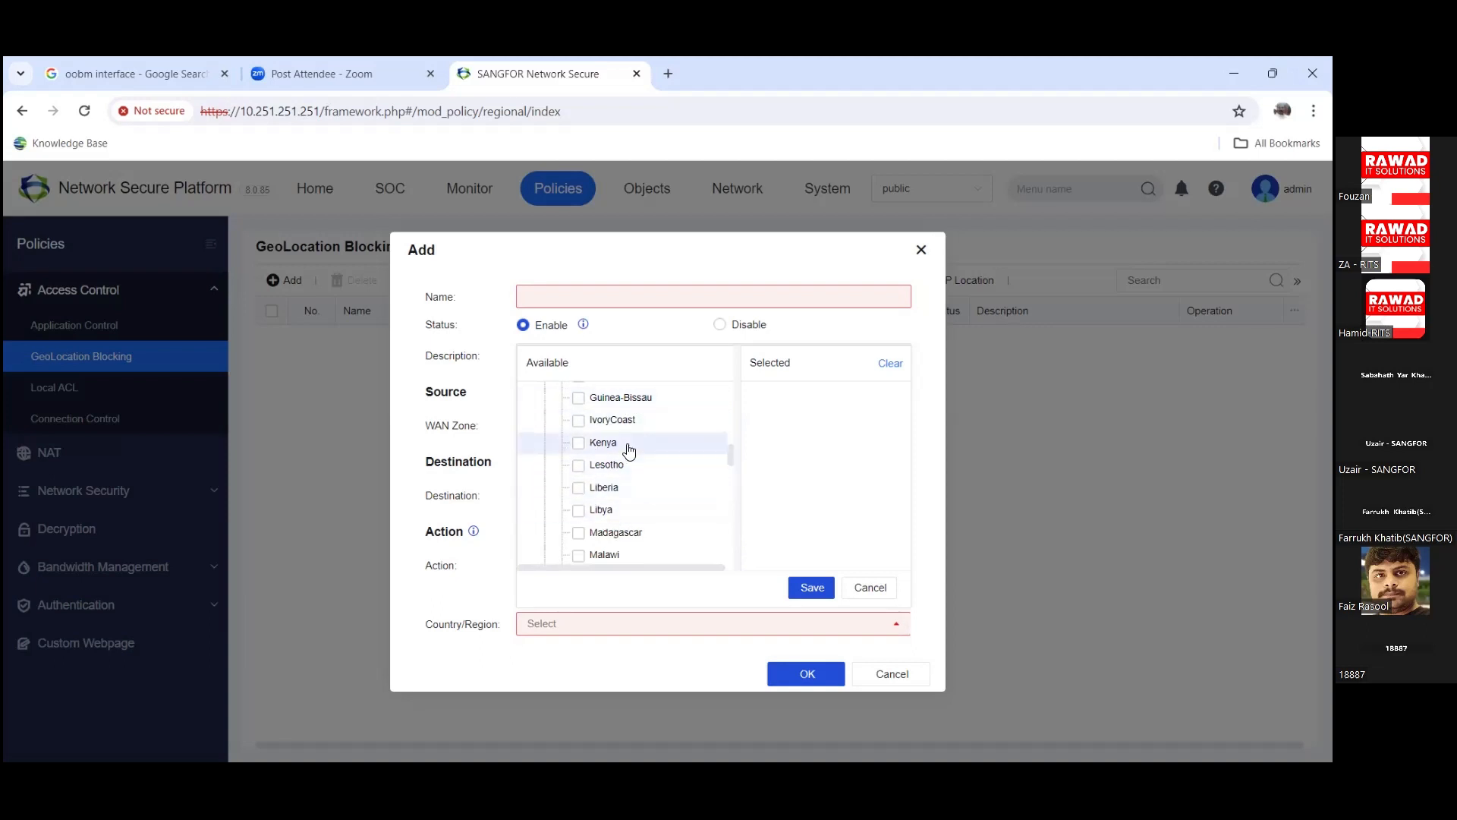
{"action": "left_click_drag", "start_coordinate": [730, 453], "coordinate": [730, 459]}
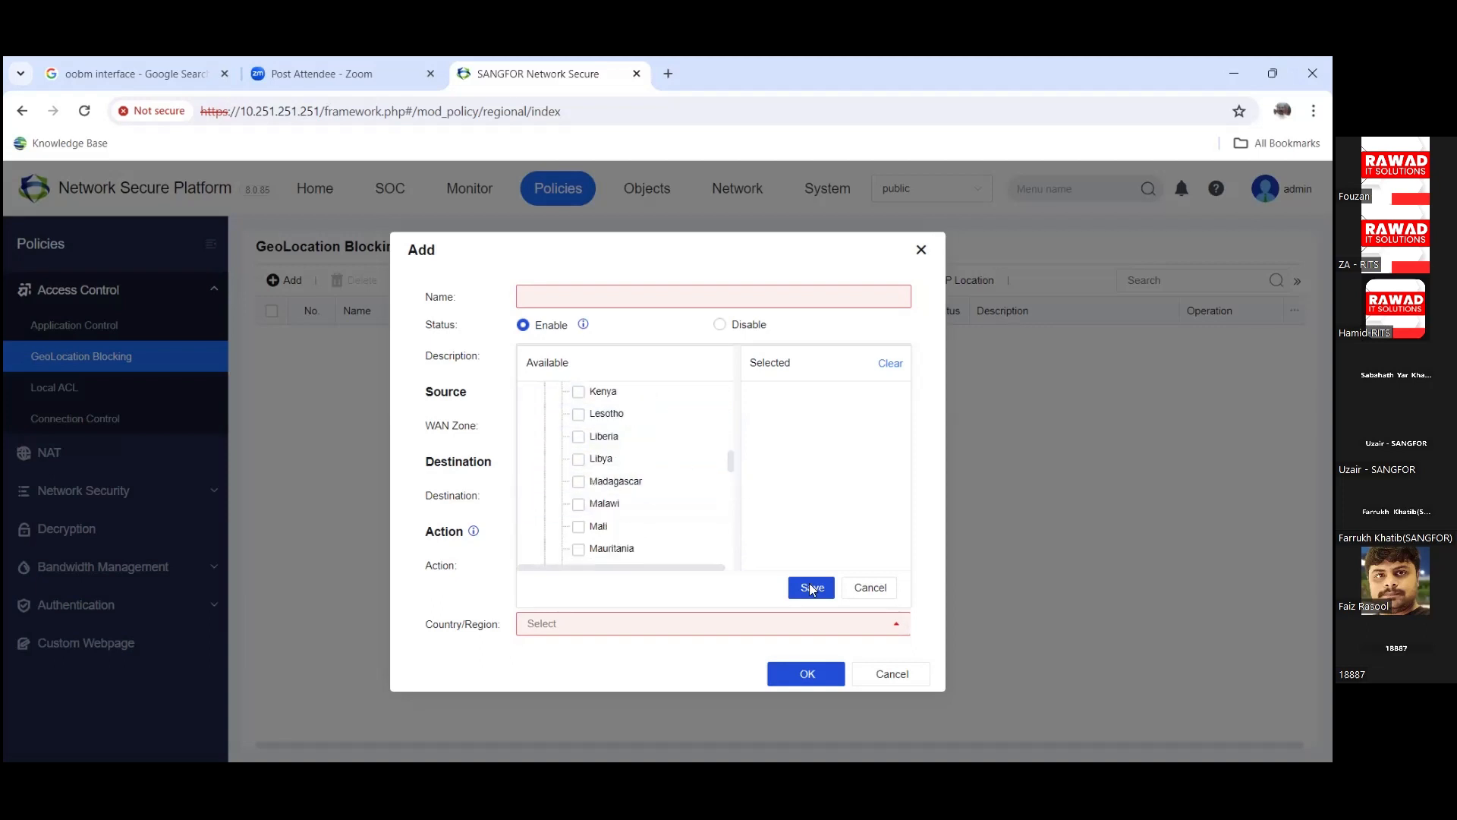
{"action": "left_click", "coordinate": [850, 589]}
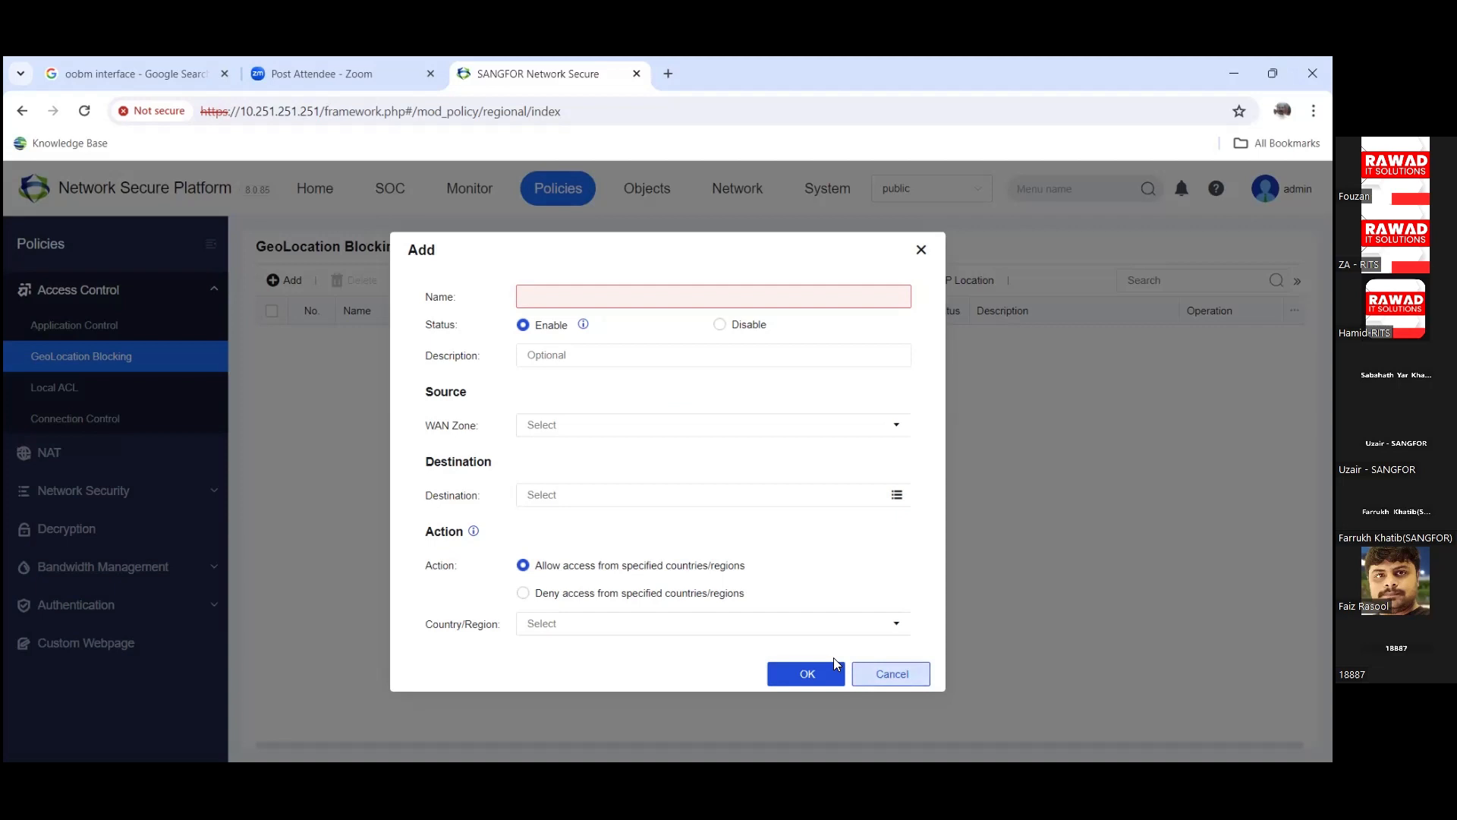
{"action": "left_click", "coordinate": [890, 674]}
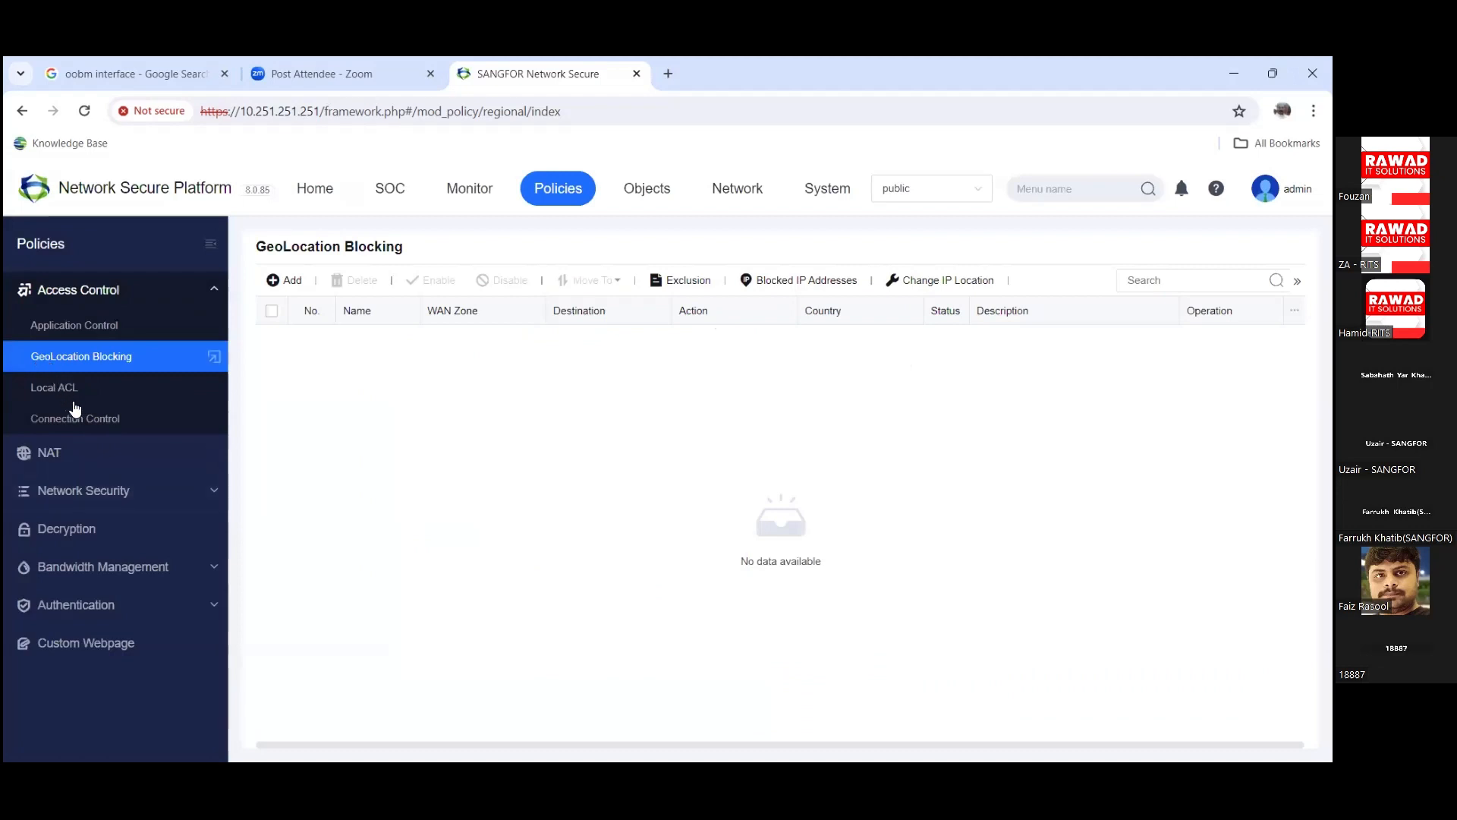
Step: Open a new Src IP Connection Control rule, which defaults to Enable with 32768 connections
{"action": "left_click", "coordinate": [82, 419]}
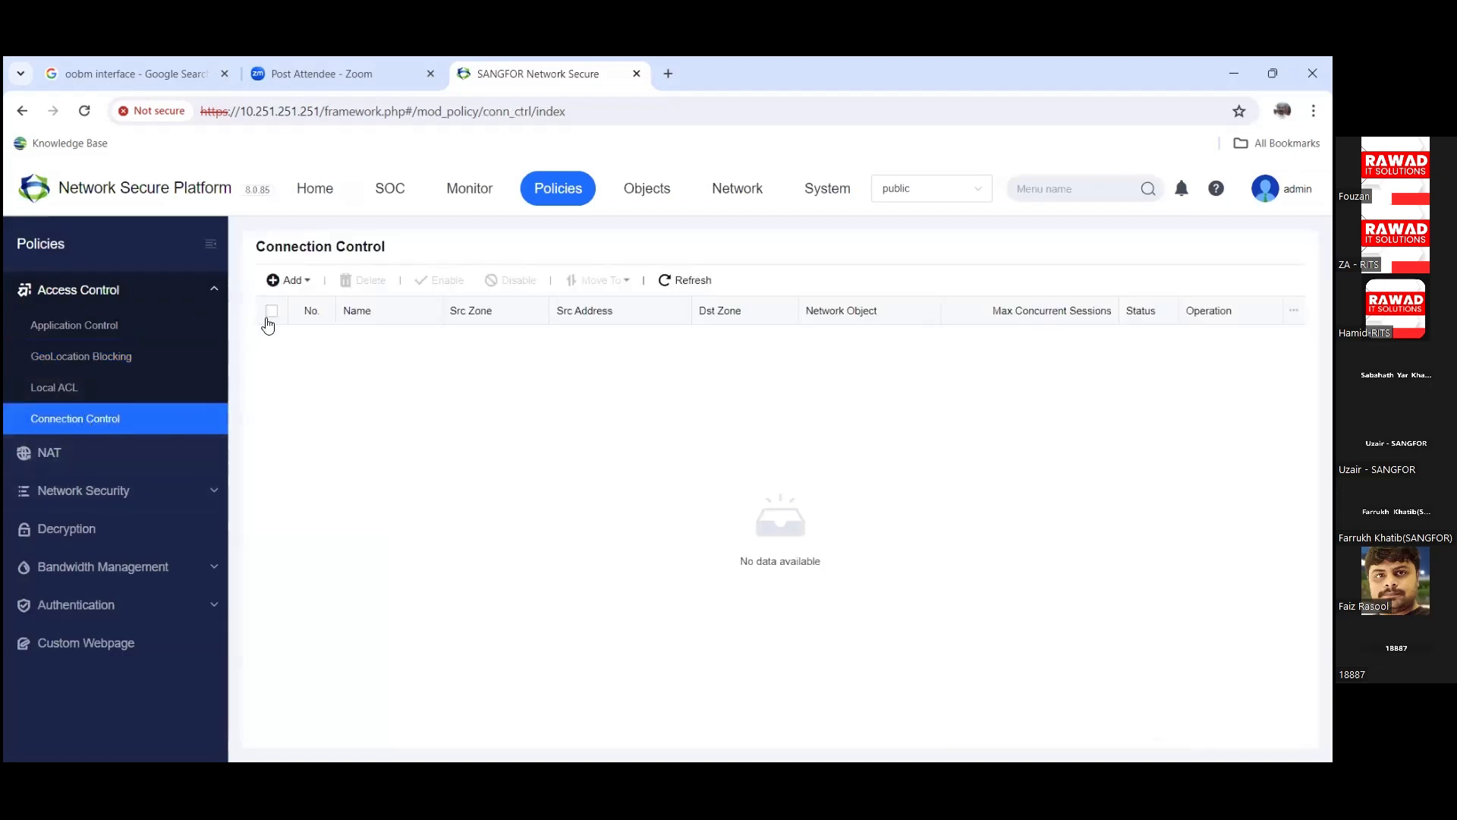
{"action": "left_click", "coordinate": [285, 285]}
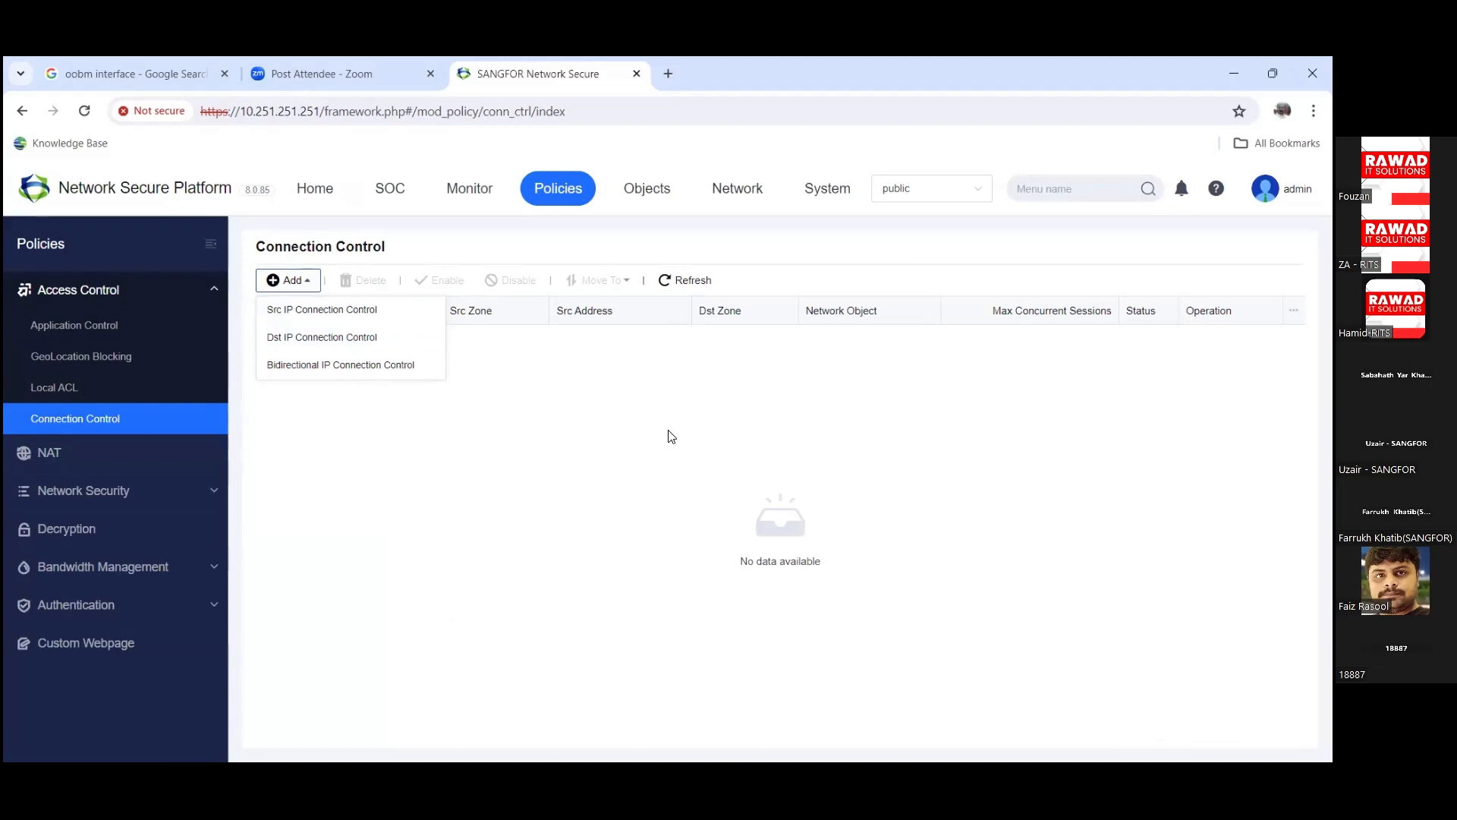
{"action": "left_click", "coordinate": [304, 309]}
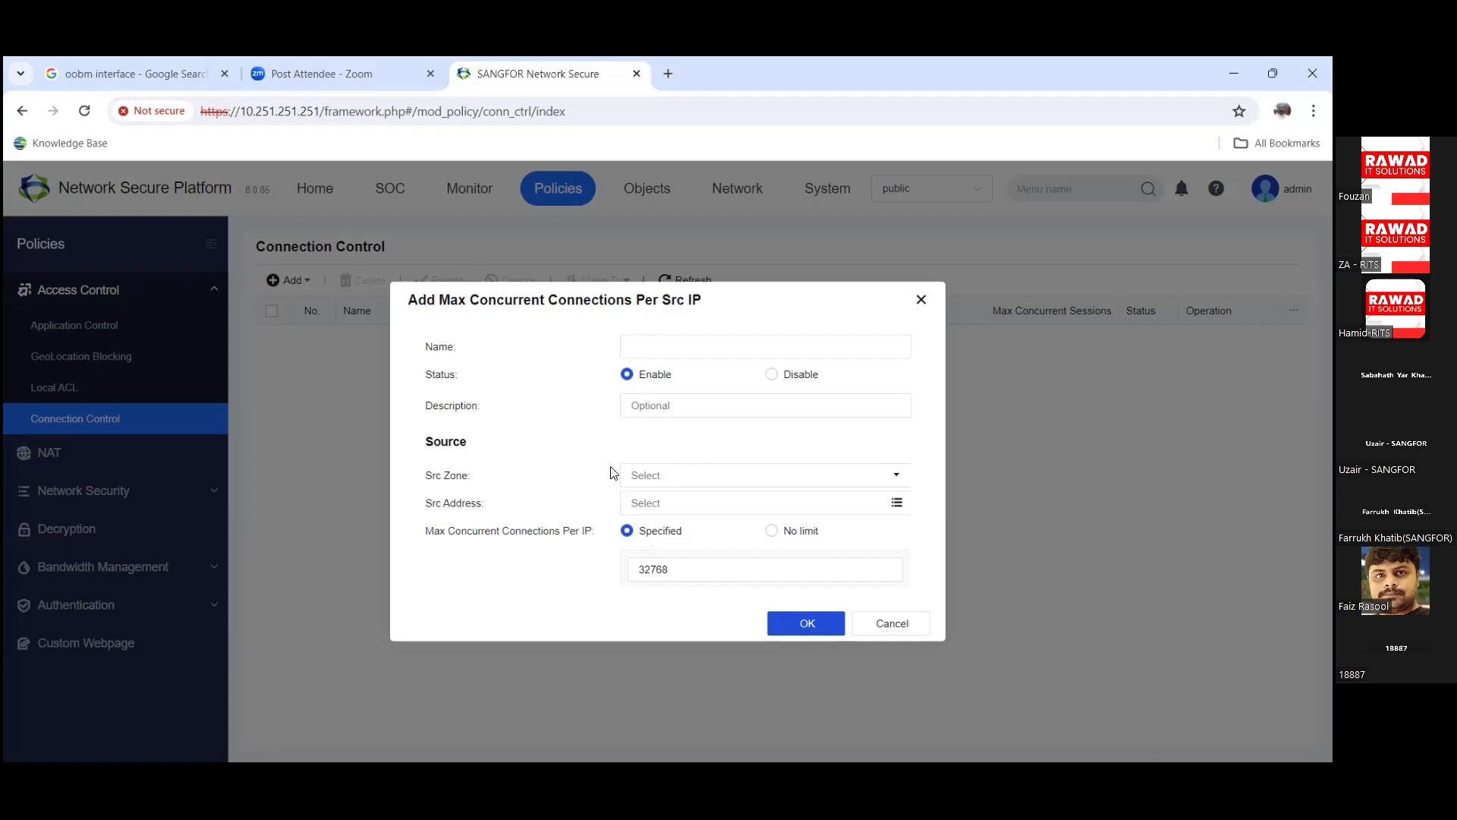
Step: Check the Src Zone and Src Address choosers without selecting anything, then discard the 32768-connection rule
{"action": "left_click_drag", "start_coordinate": [687, 571], "coordinate": [637, 562]}
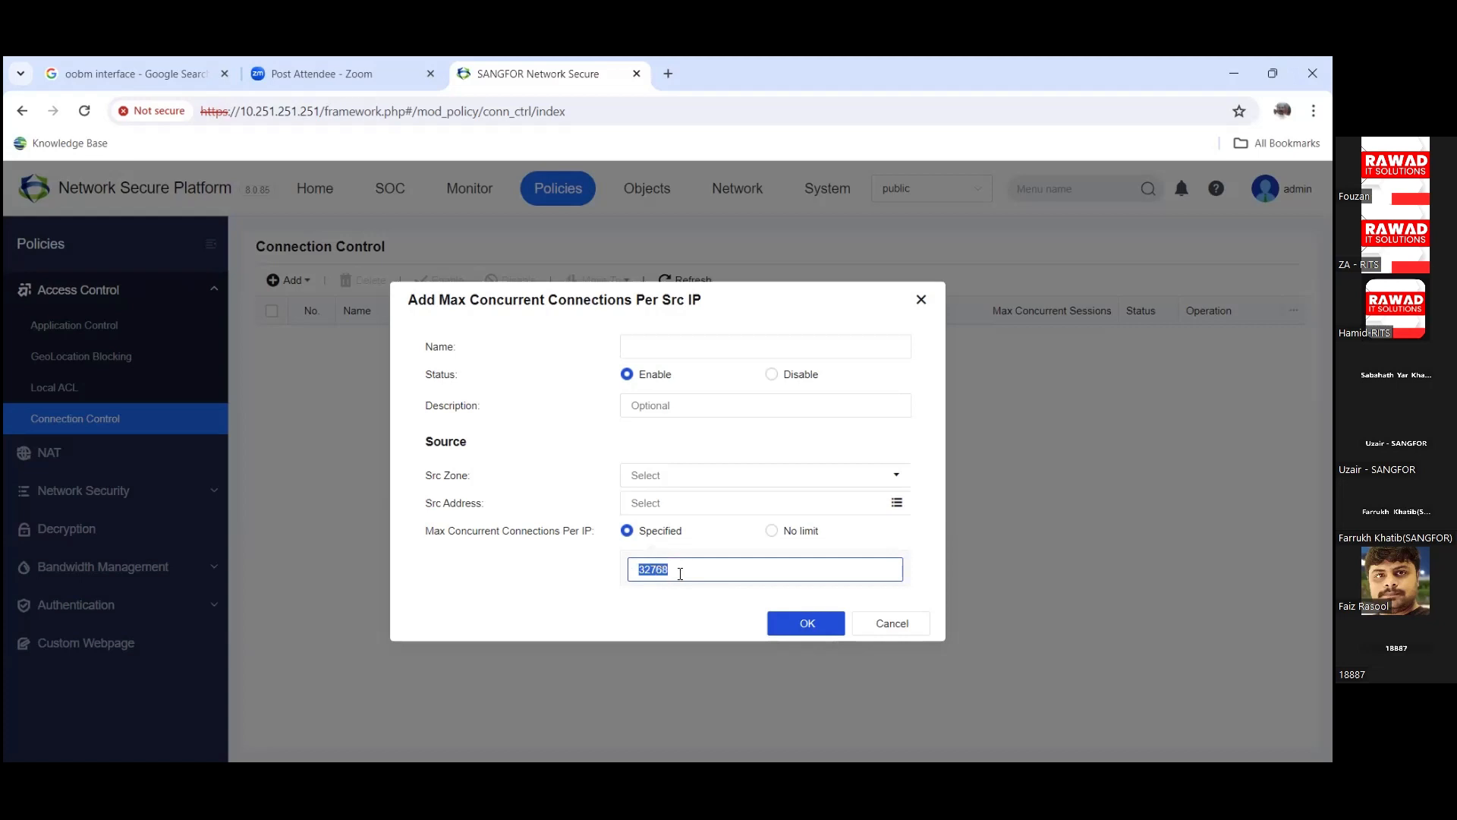
{"action": "left_click", "coordinate": [724, 477]}
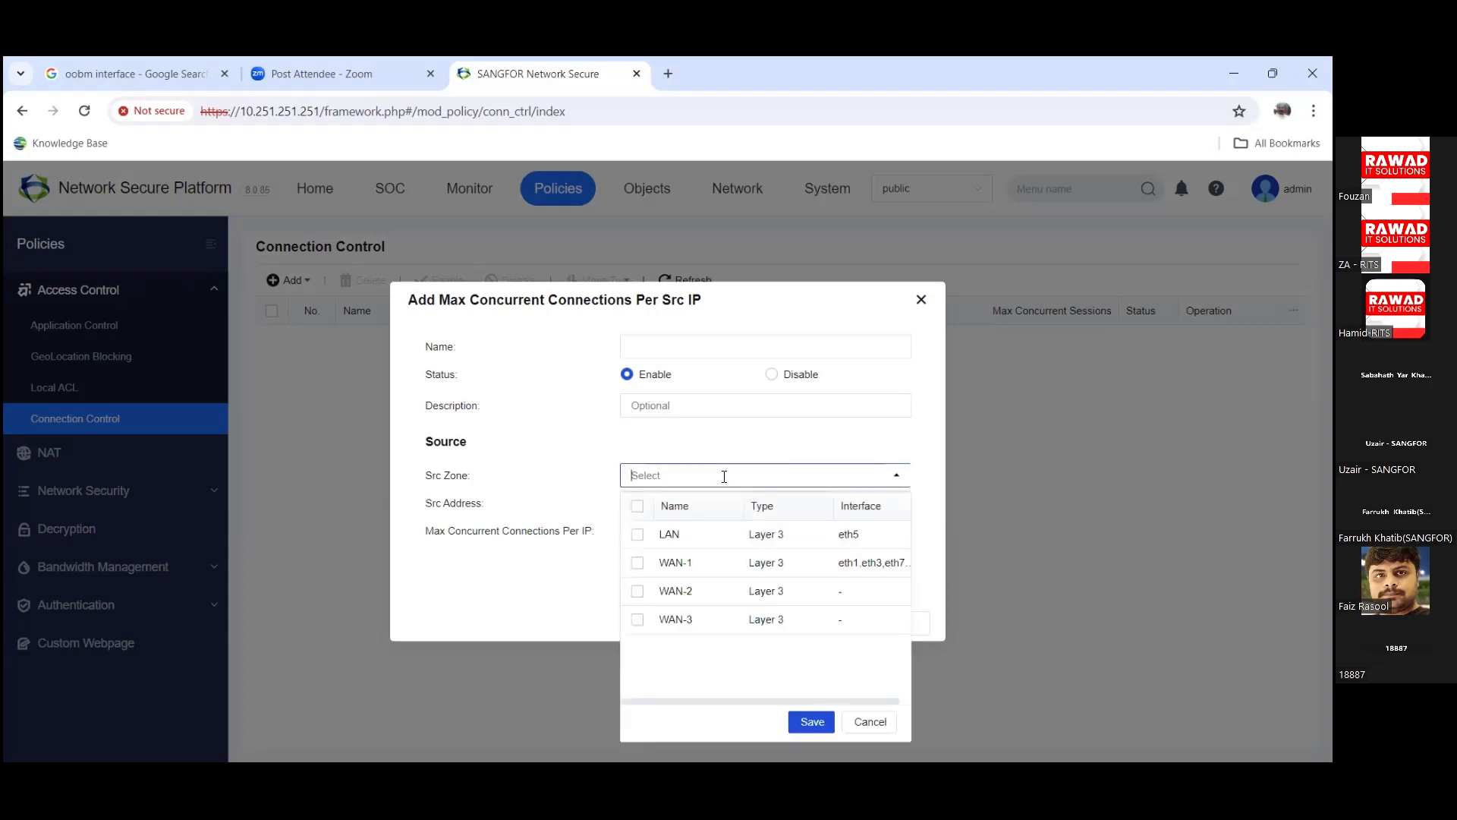
{"action": "left_click", "coordinate": [592, 464]}
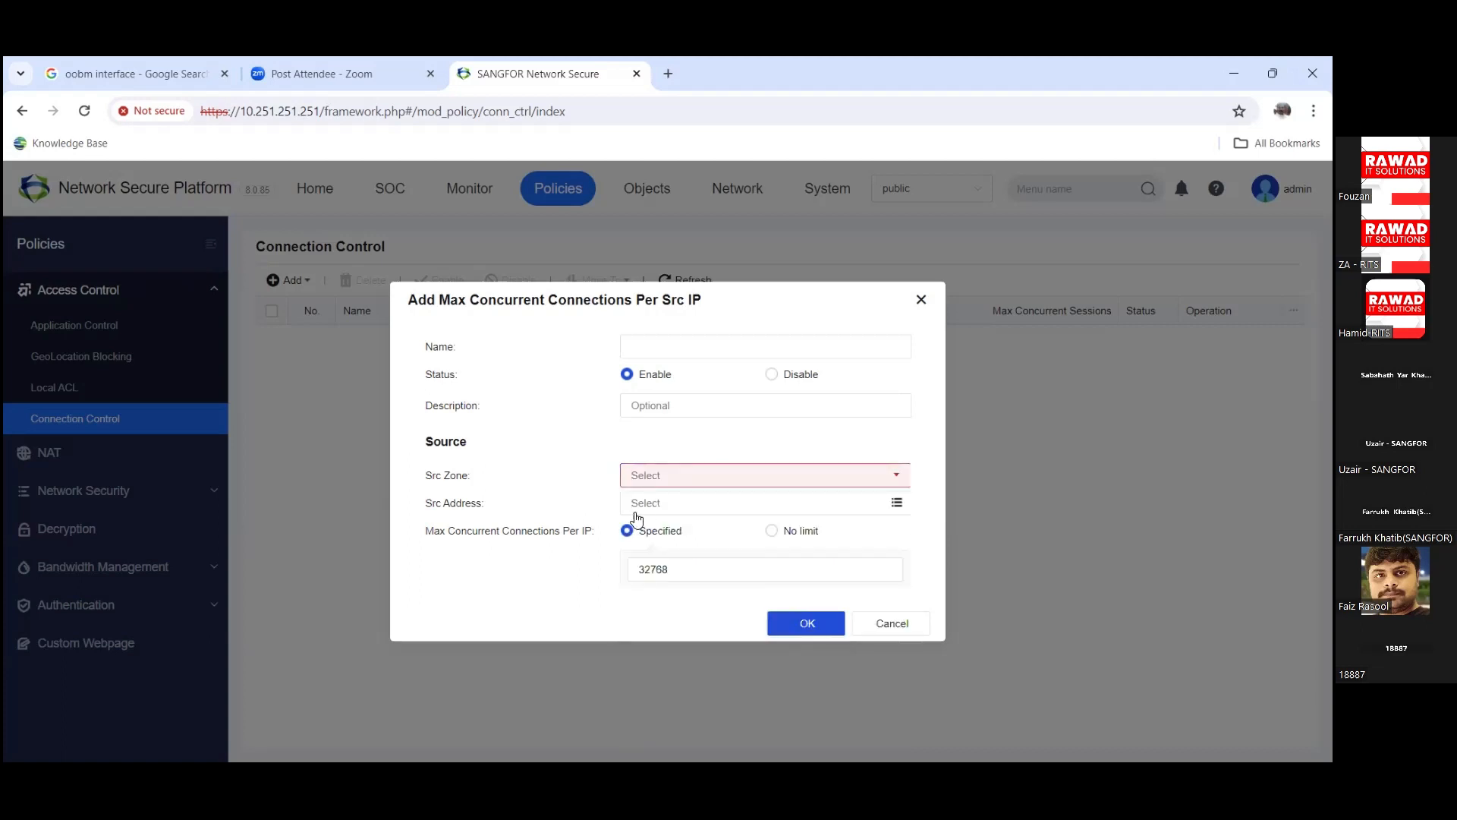
{"action": "left_click", "coordinate": [658, 505]}
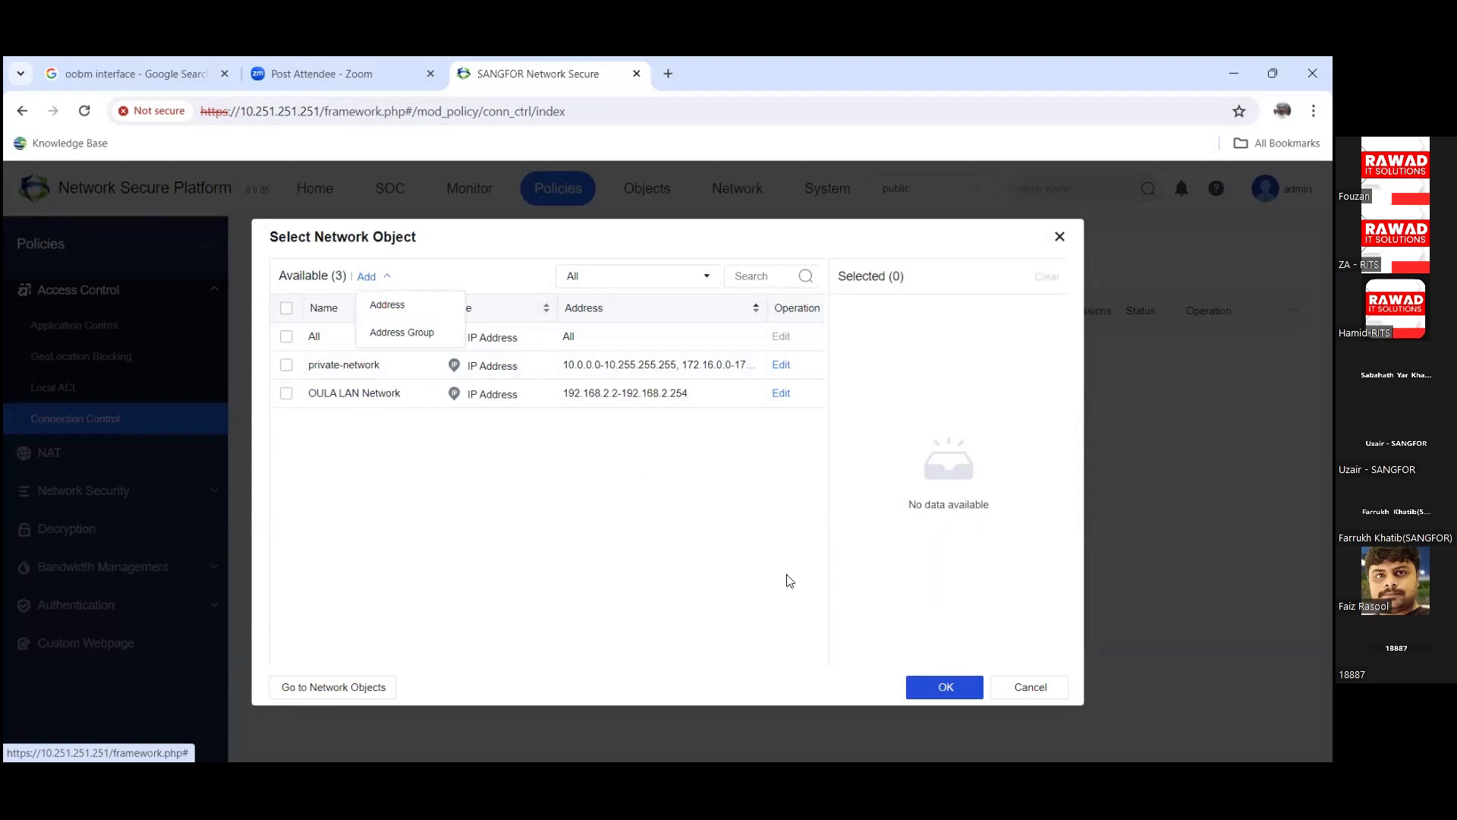
{"action": "left_click", "coordinate": [1055, 691]}
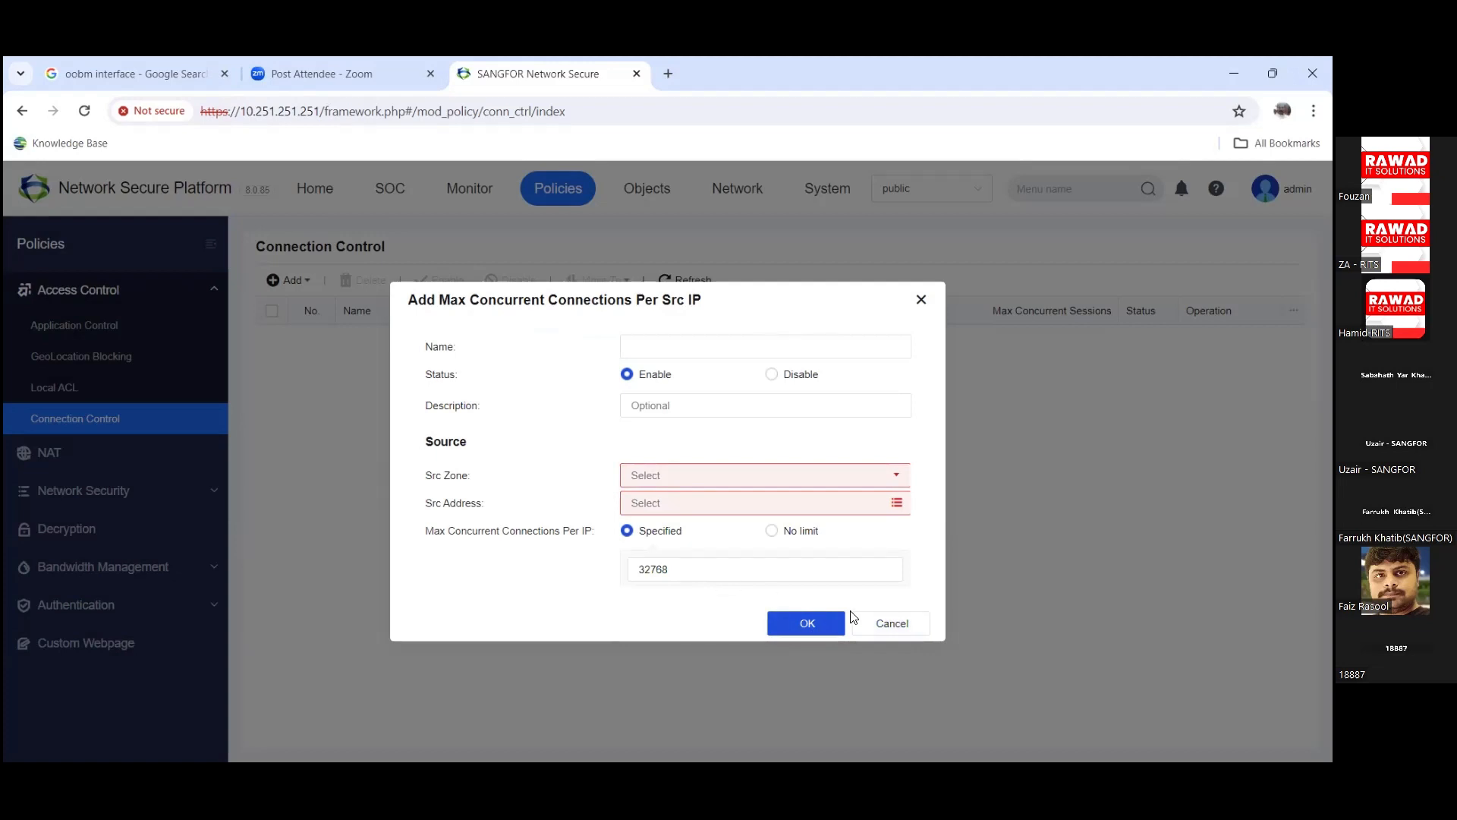
{"action": "left_click", "coordinate": [855, 620]}
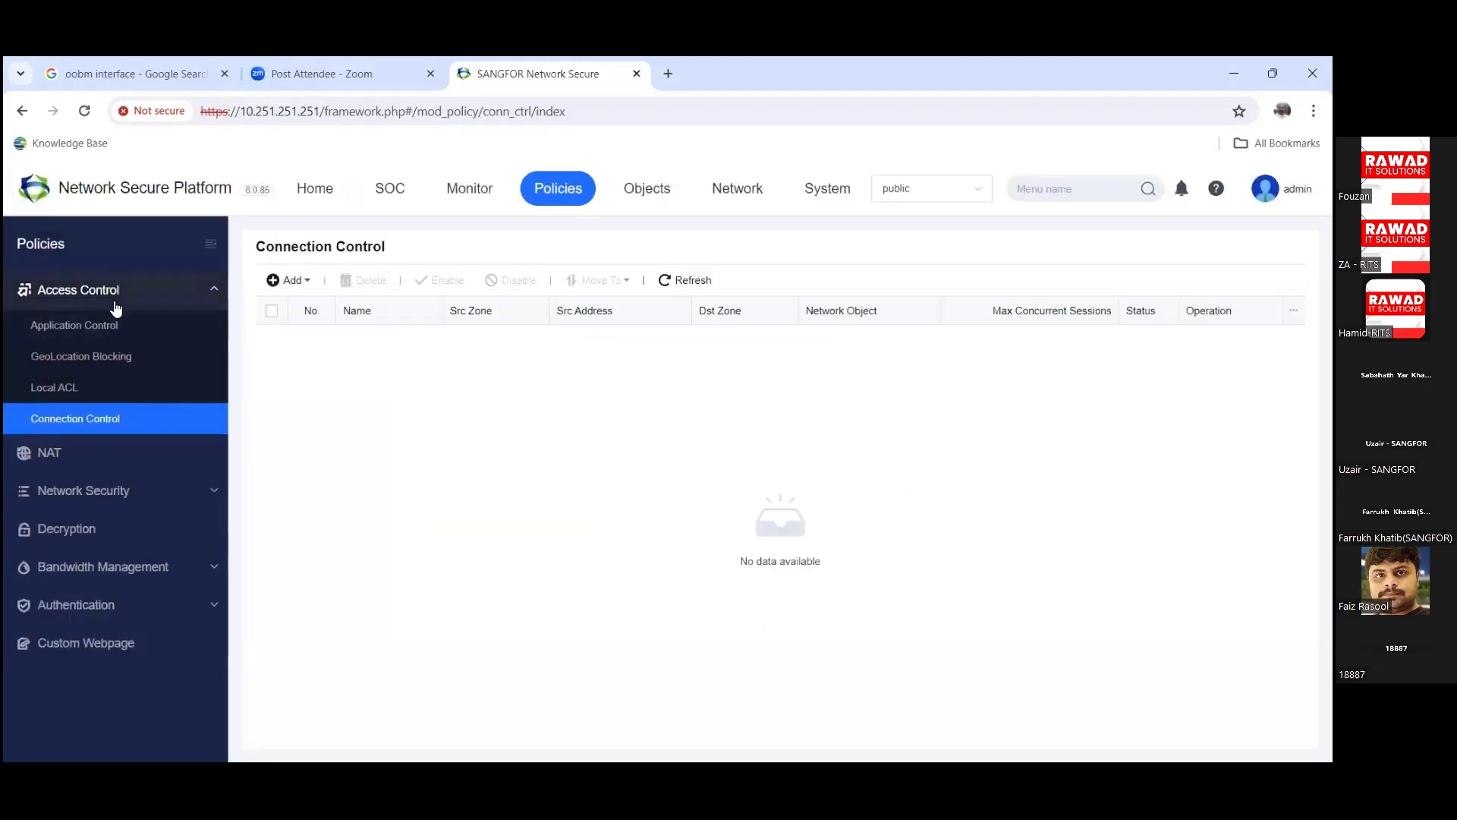
Step: Go to Network Security > Anti-DoS/DDoS and list the policy types available to add
{"action": "left_click", "coordinate": [111, 492]}
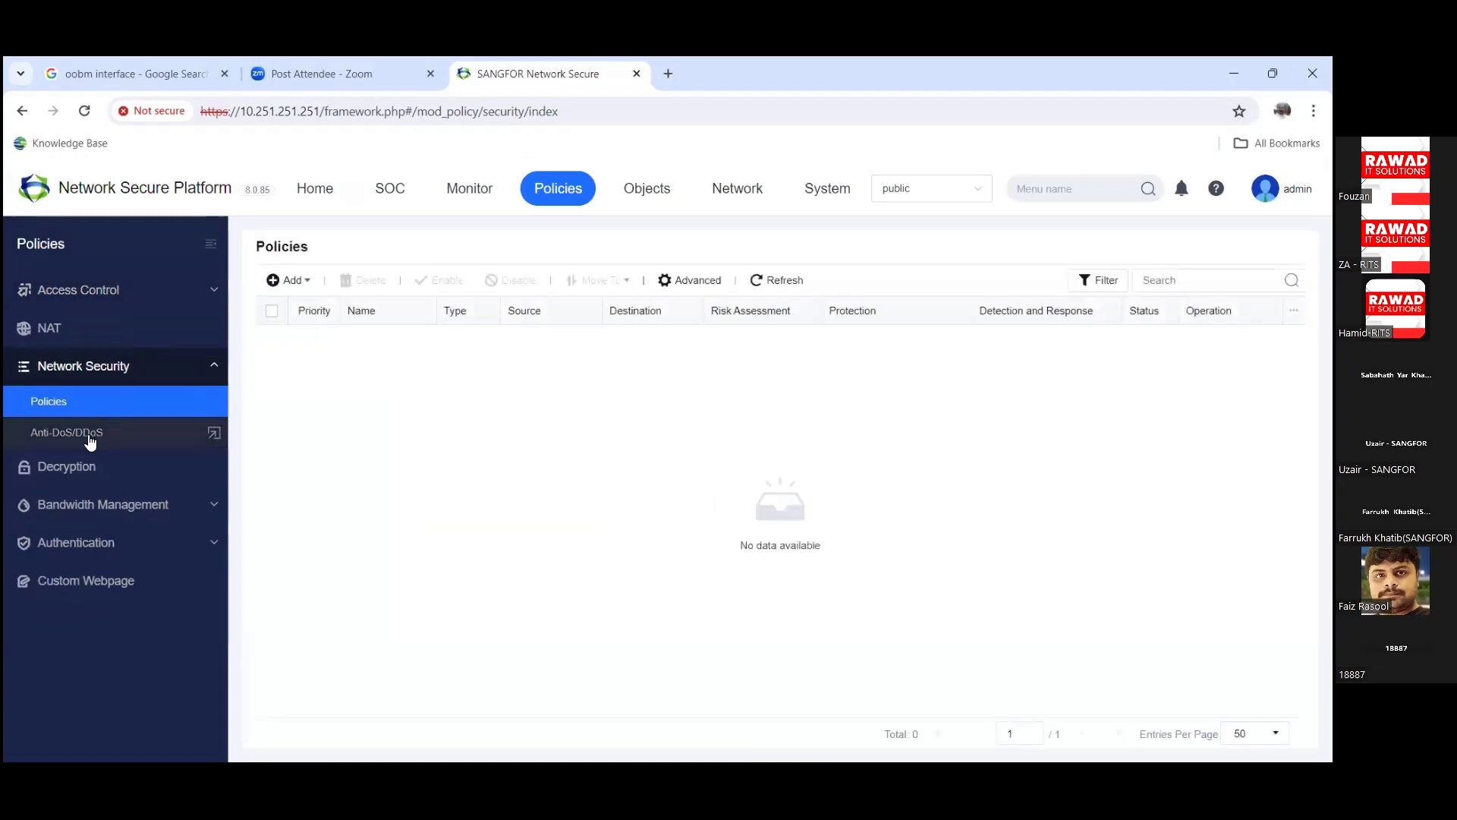
{"action": "left_click", "coordinate": [89, 437]}
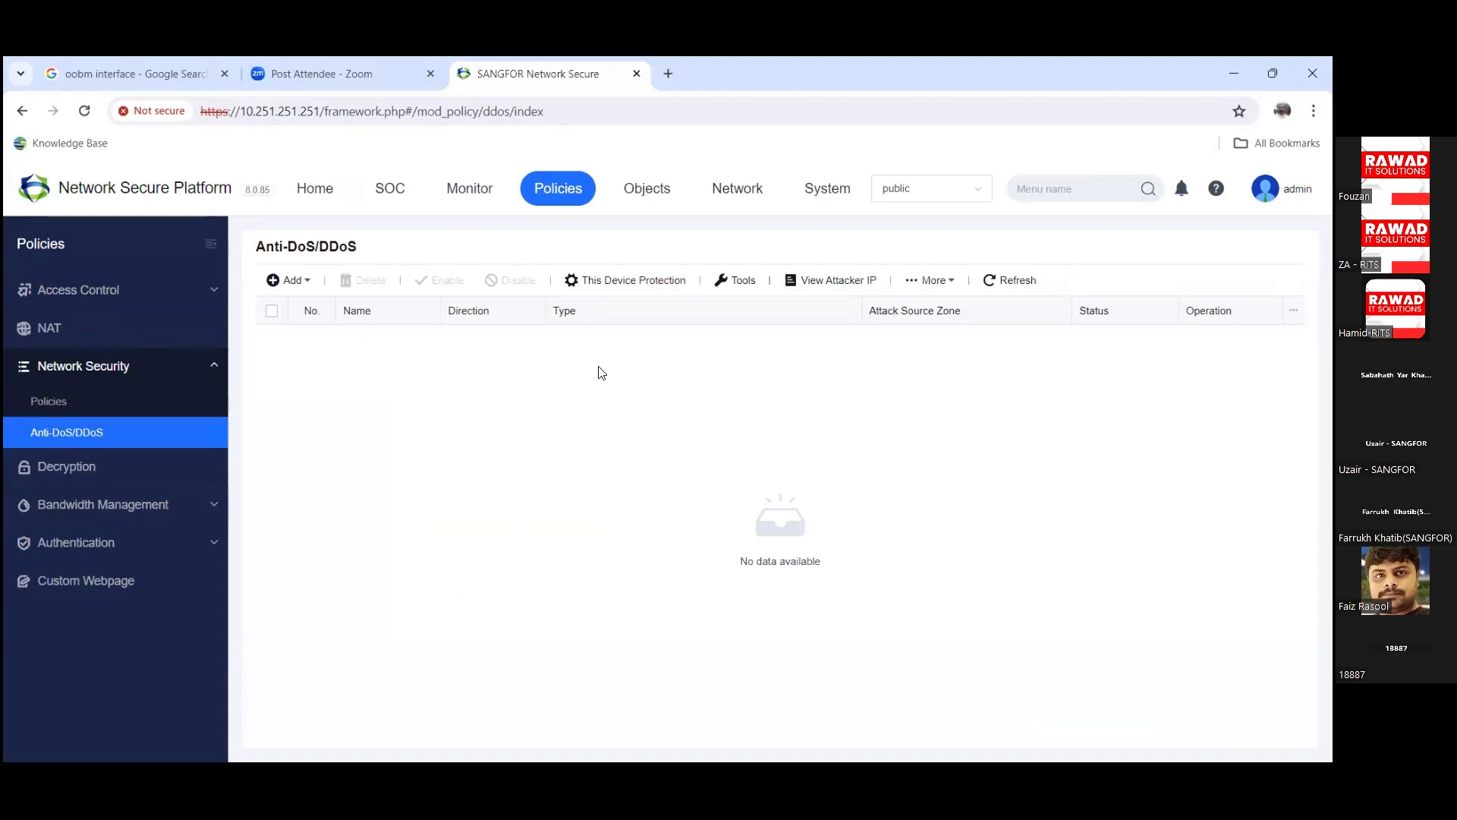
{"action": "left_click", "coordinate": [302, 289]}
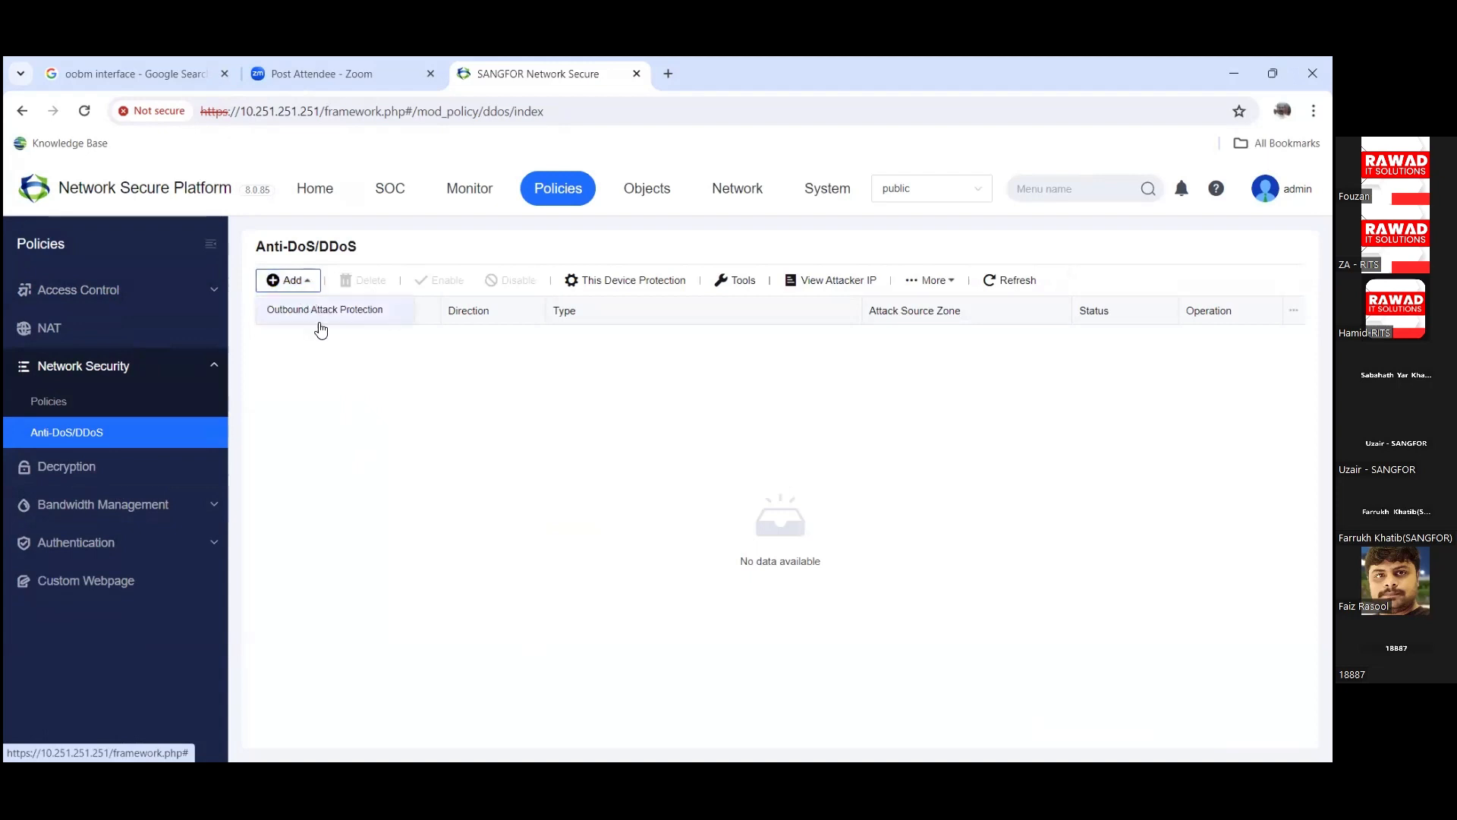
Step: Start an Outbound Attack Protection policy and show its Scan Prevention options
{"action": "left_click", "coordinate": [313, 310]}
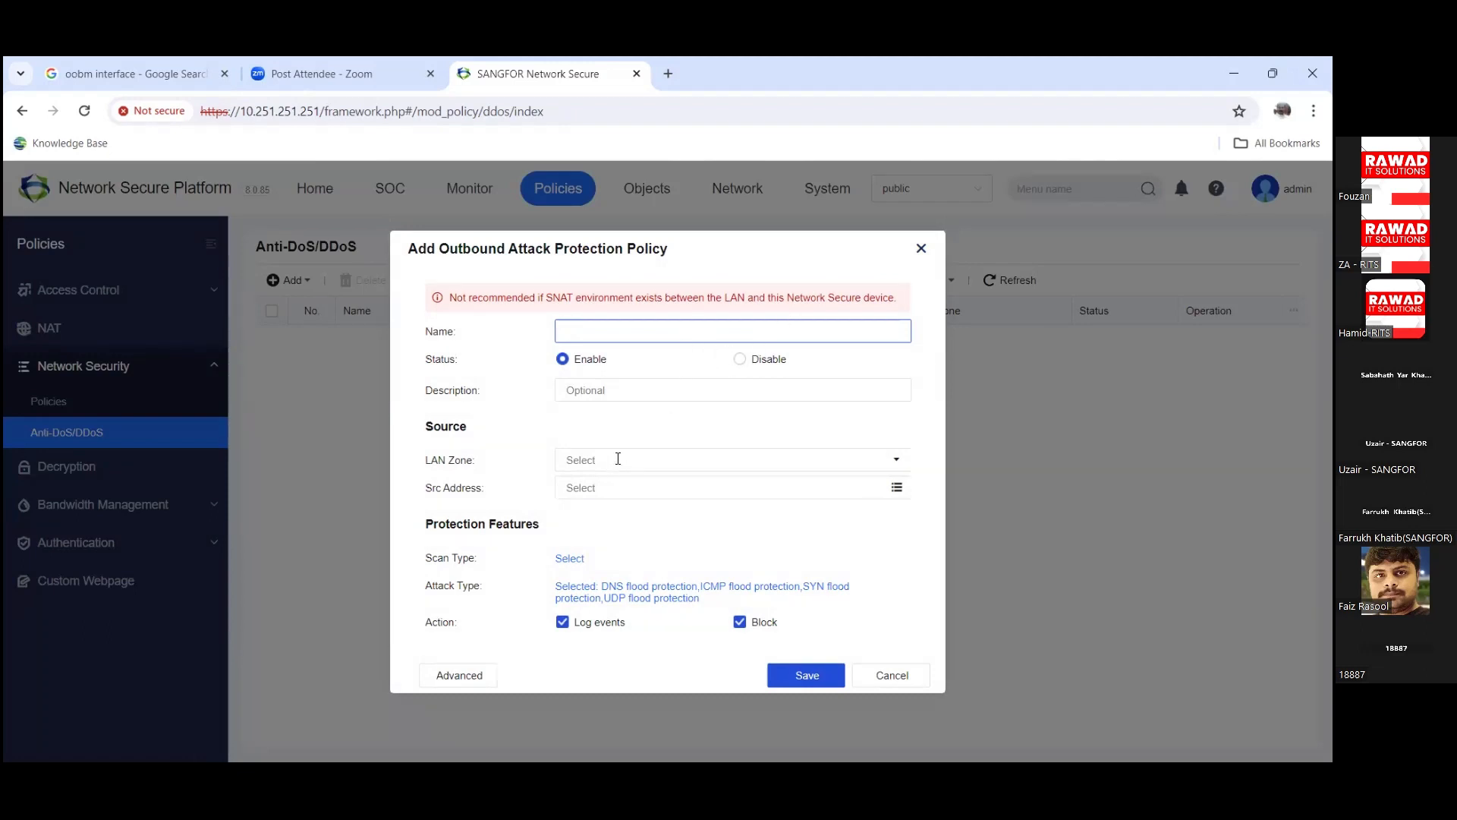
{"action": "left_click", "coordinate": [570, 559]}
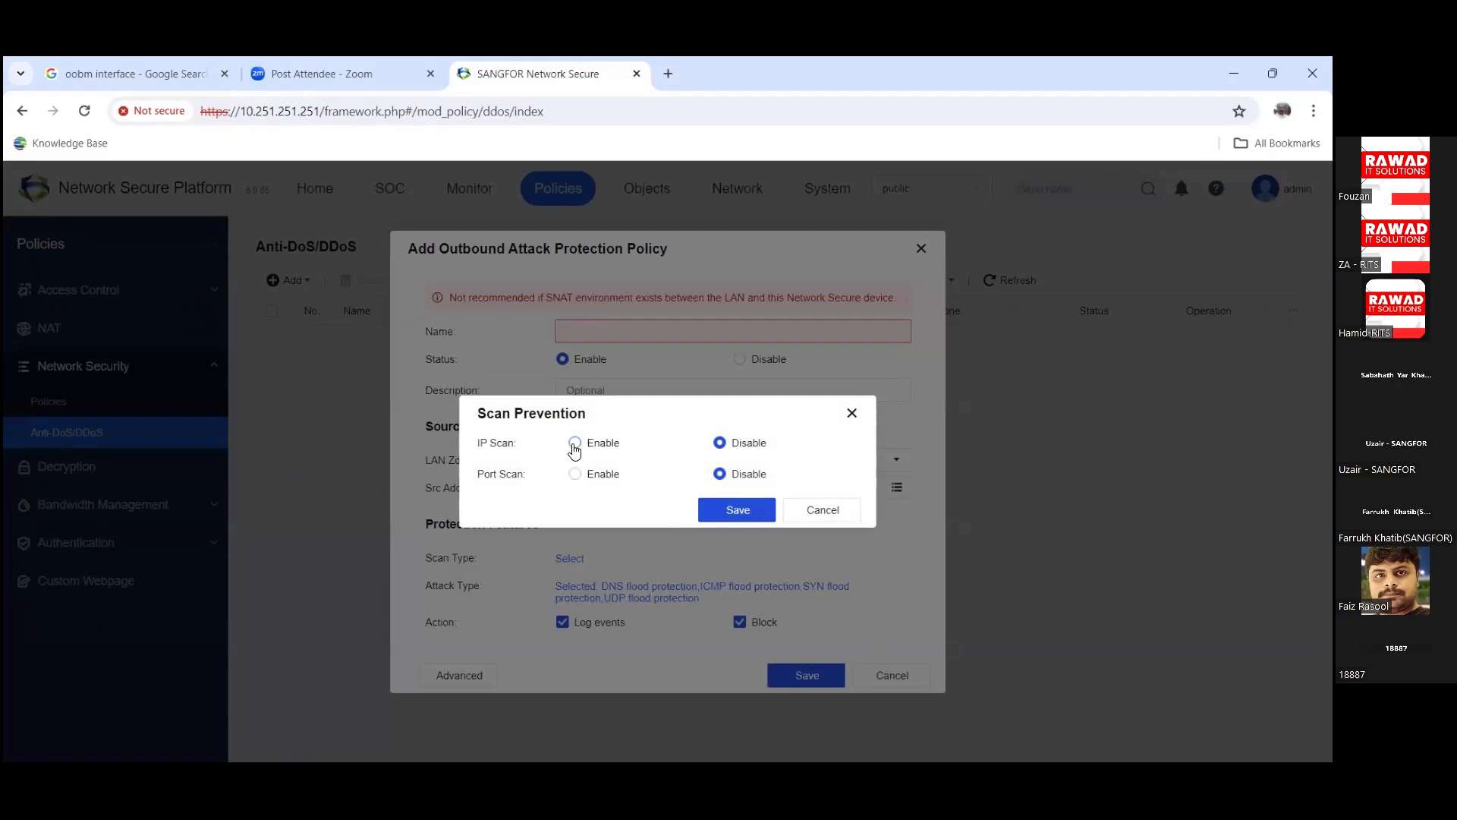
Step: Enable IP Scan and Port Scan to view their thresholds, then cancel Scan Prevention unsaved
{"action": "left_click", "coordinate": [574, 444]}
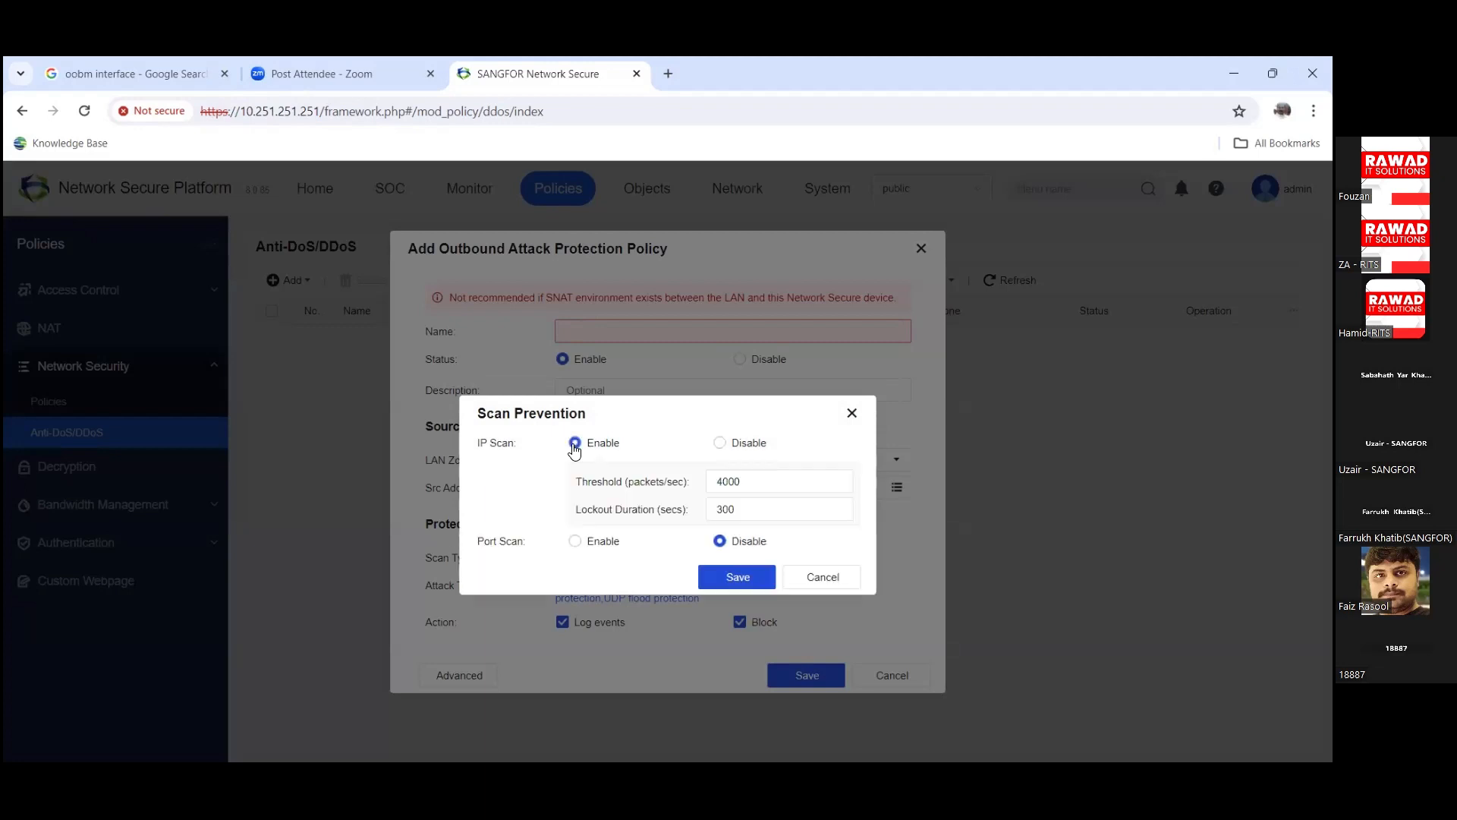
{"action": "left_click", "coordinate": [576, 542]}
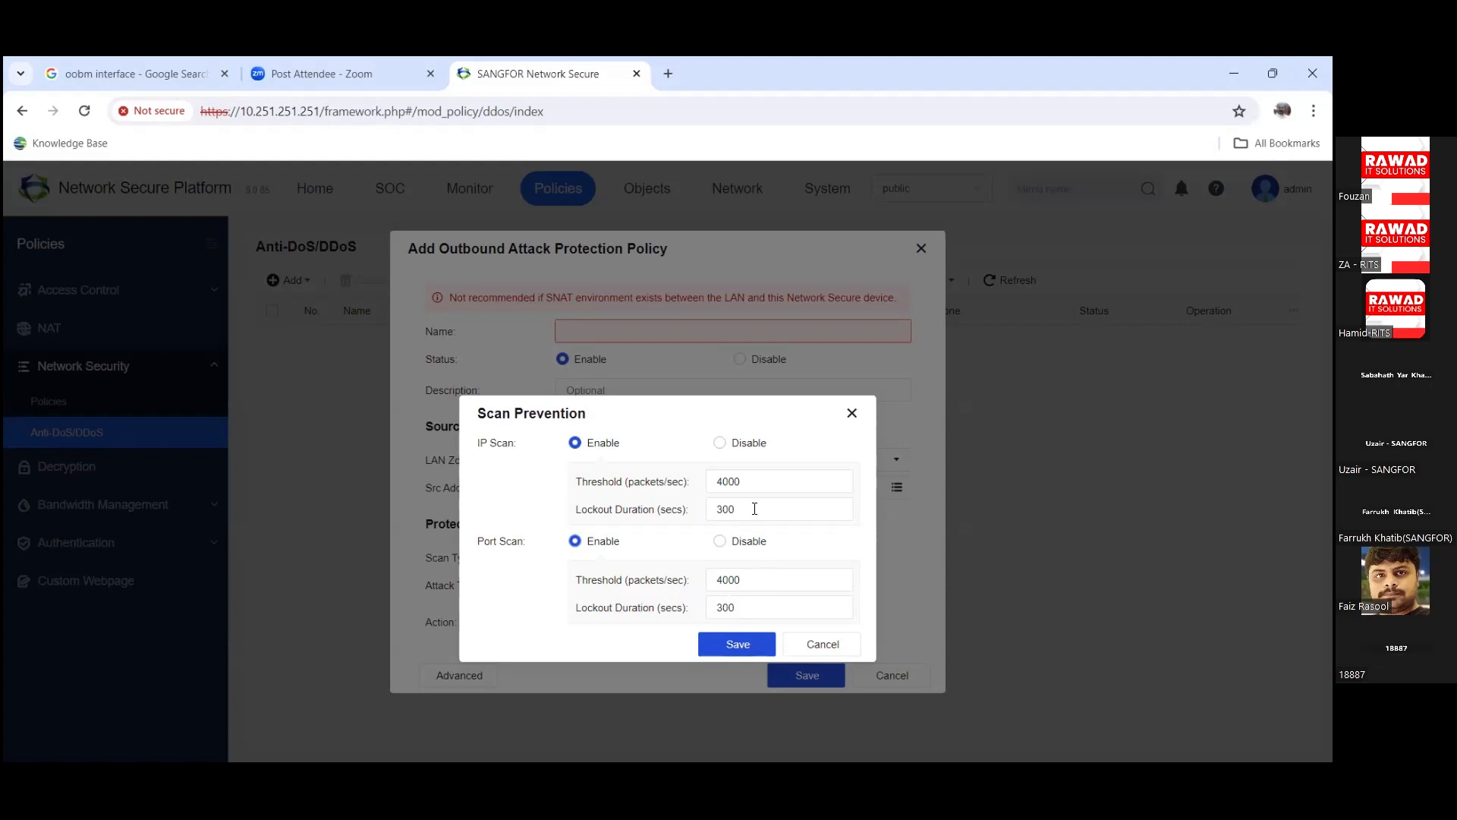
{"action": "left_click", "coordinate": [807, 645]}
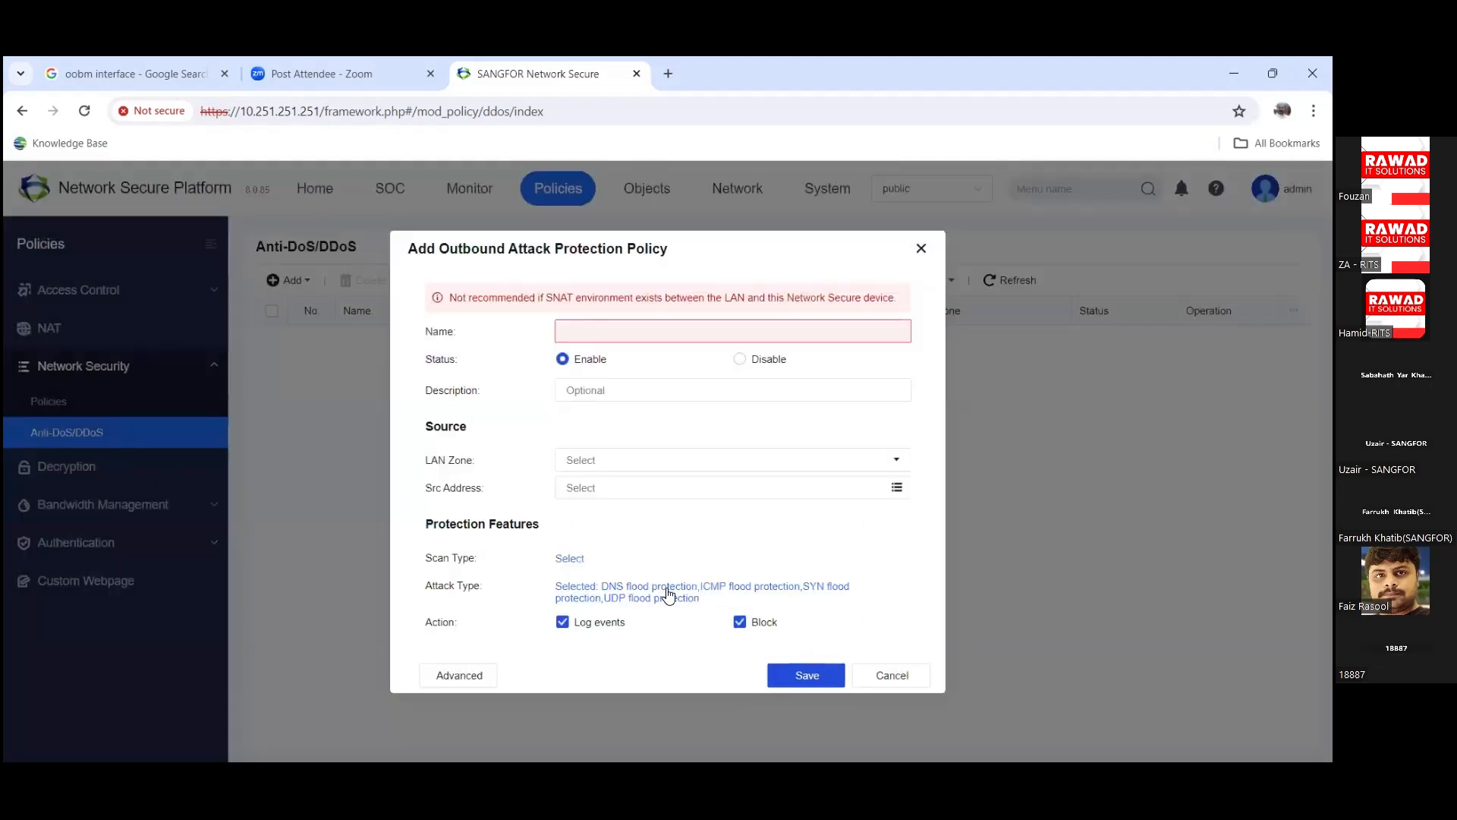
Step: Browse the SYN, UDP, DNS and ICMP flood thresholds (SYN 2000), then cancel the outbound policy
{"action": "left_click", "coordinate": [668, 596]}
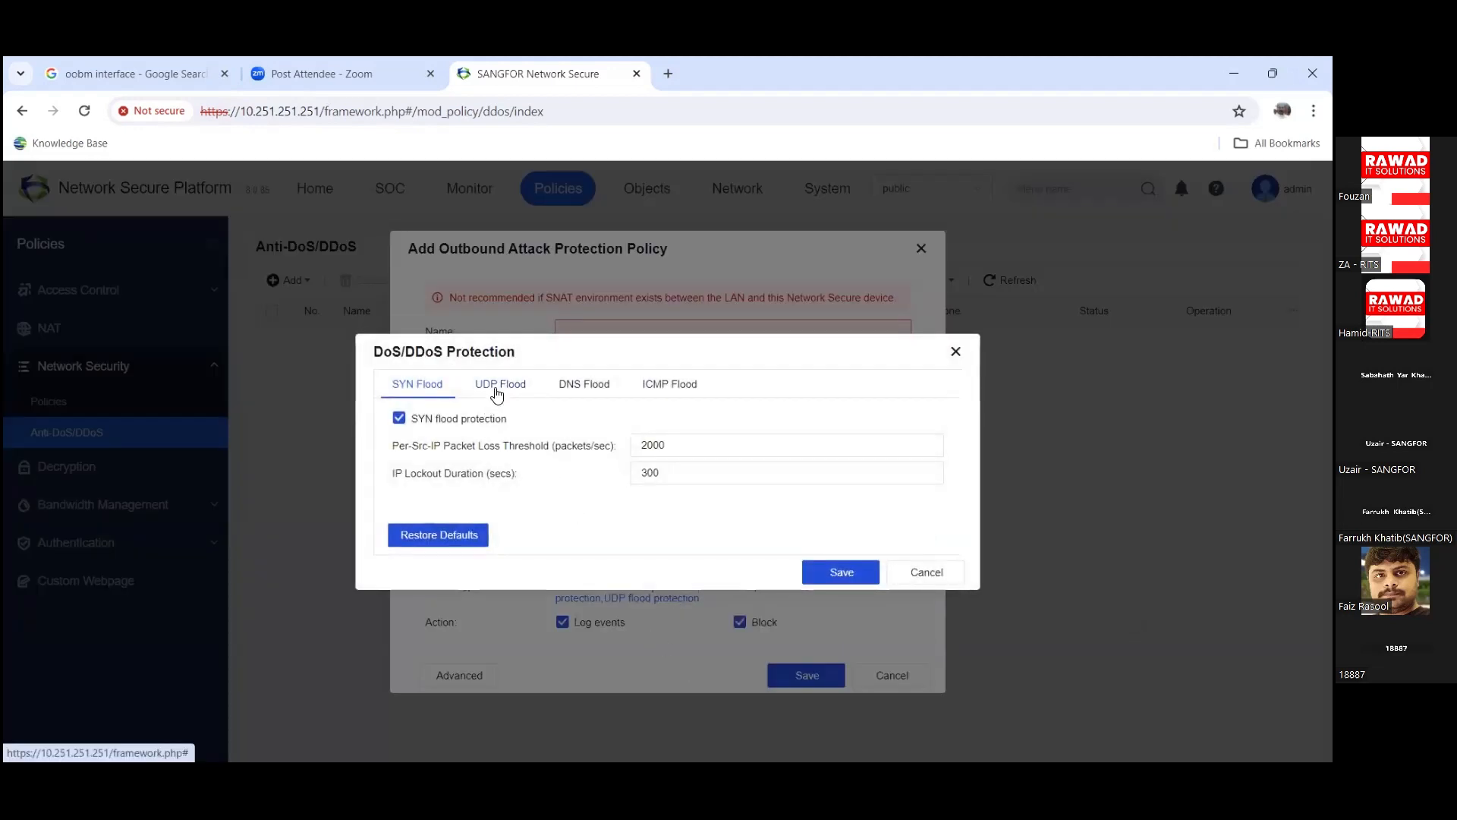
{"action": "left_click", "coordinate": [497, 393]}
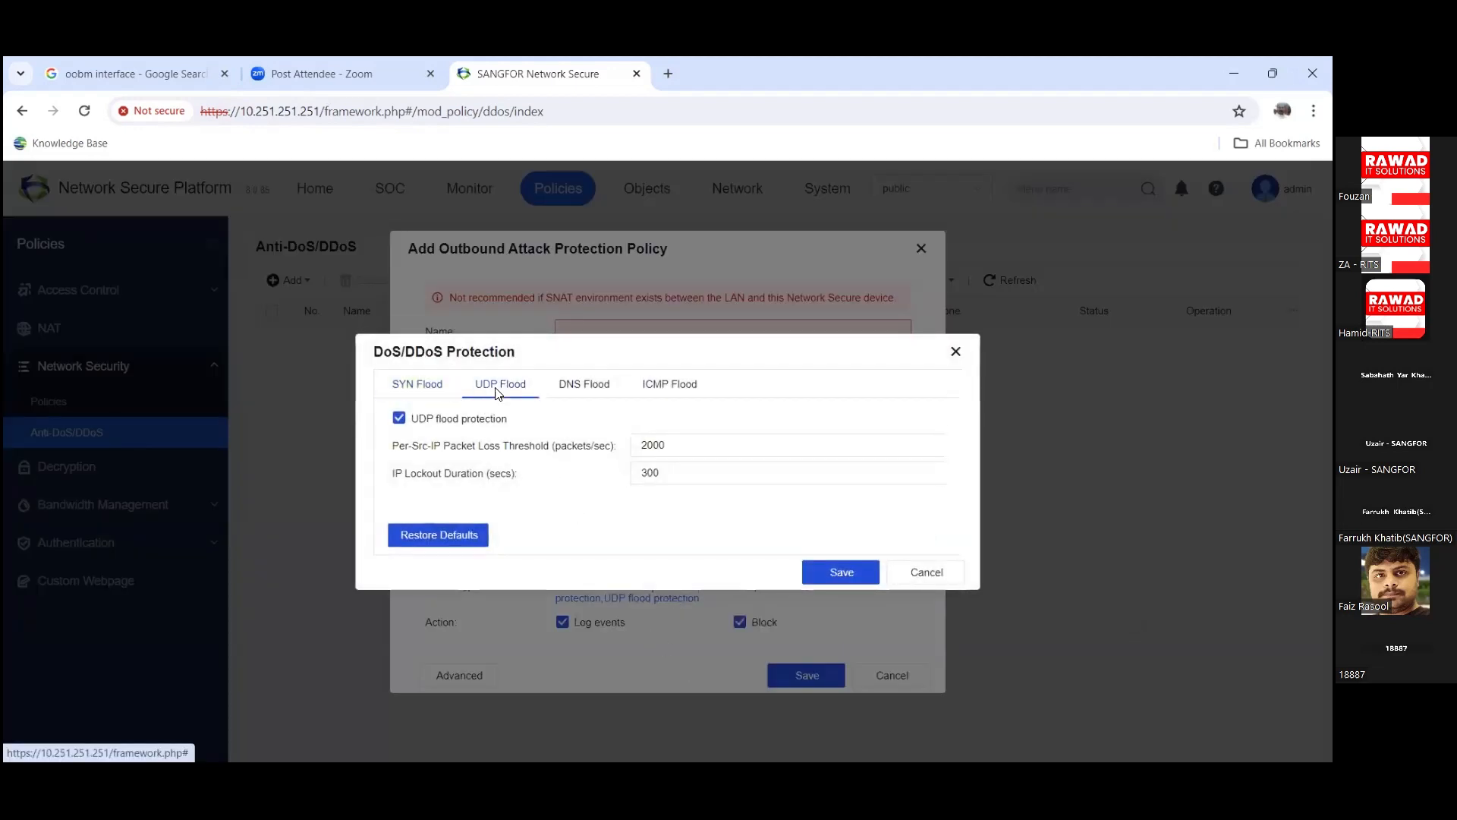
{"action": "left_click", "coordinate": [606, 387]}
{"action": "left_click", "coordinate": [649, 388]}
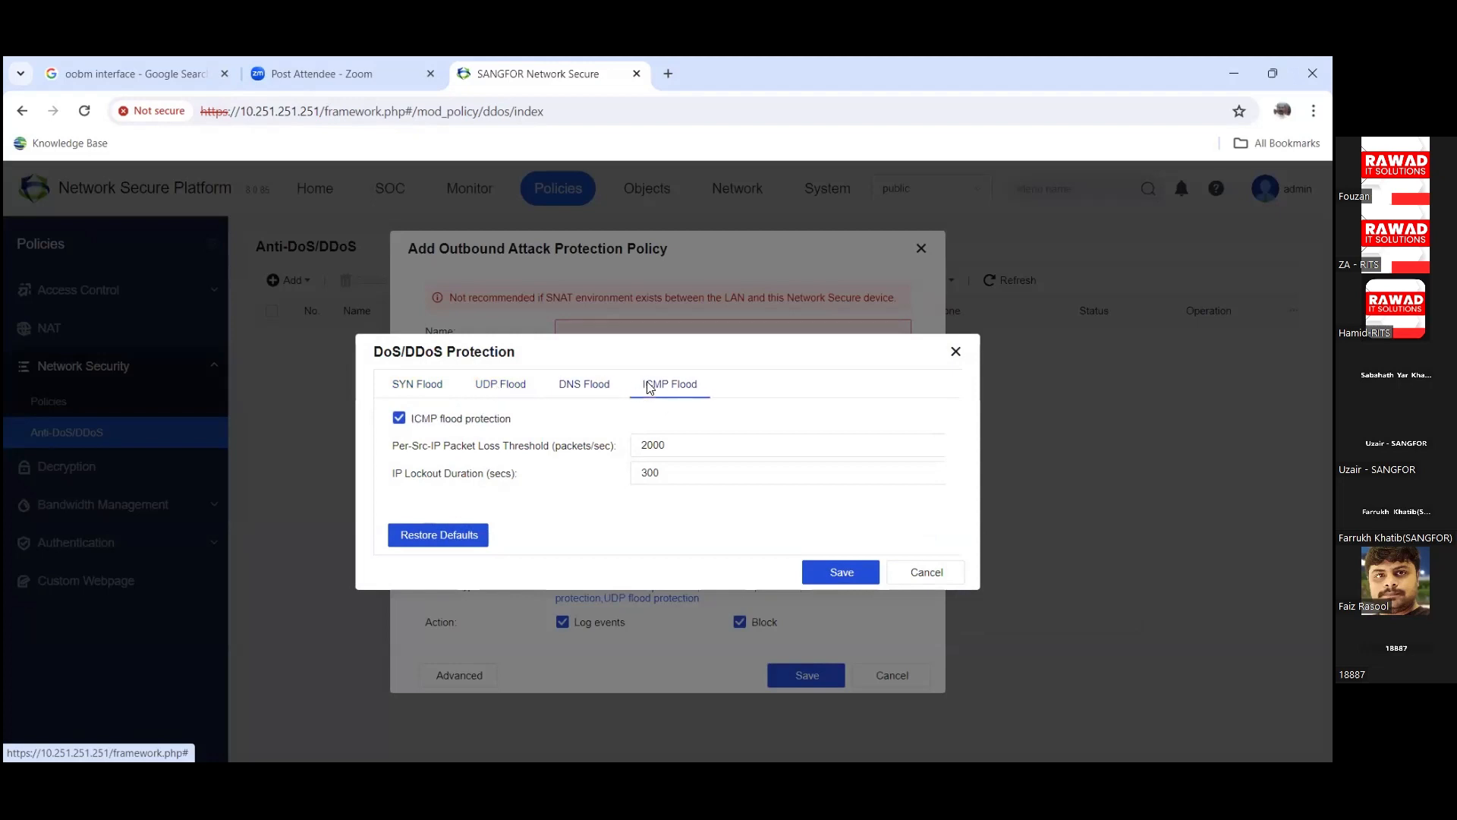
{"action": "left_click", "coordinate": [563, 388]}
{"action": "left_click", "coordinate": [419, 387]}
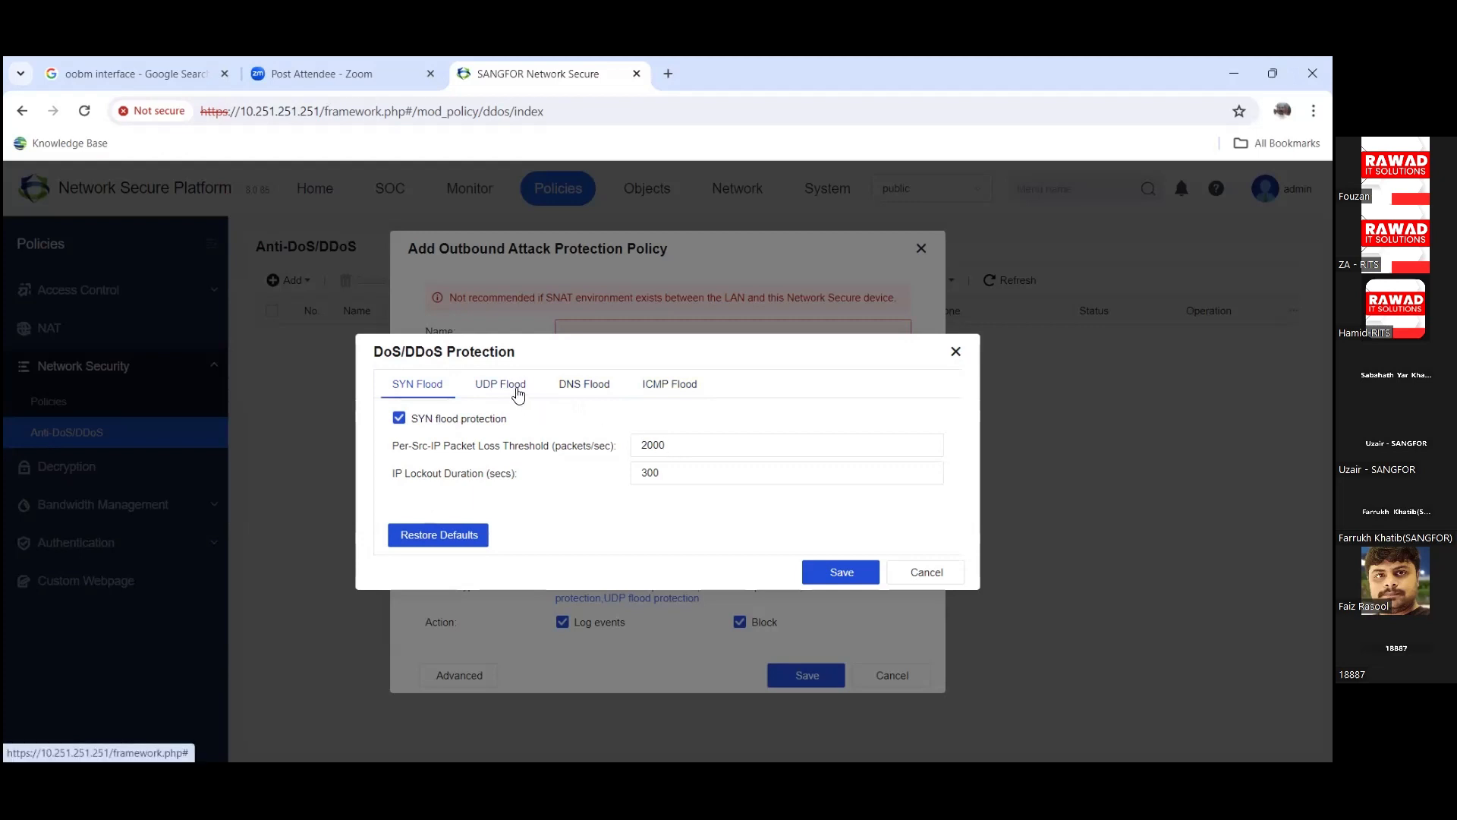
{"action": "left_click_drag", "start_coordinate": [666, 445], "coordinate": [613, 438]}
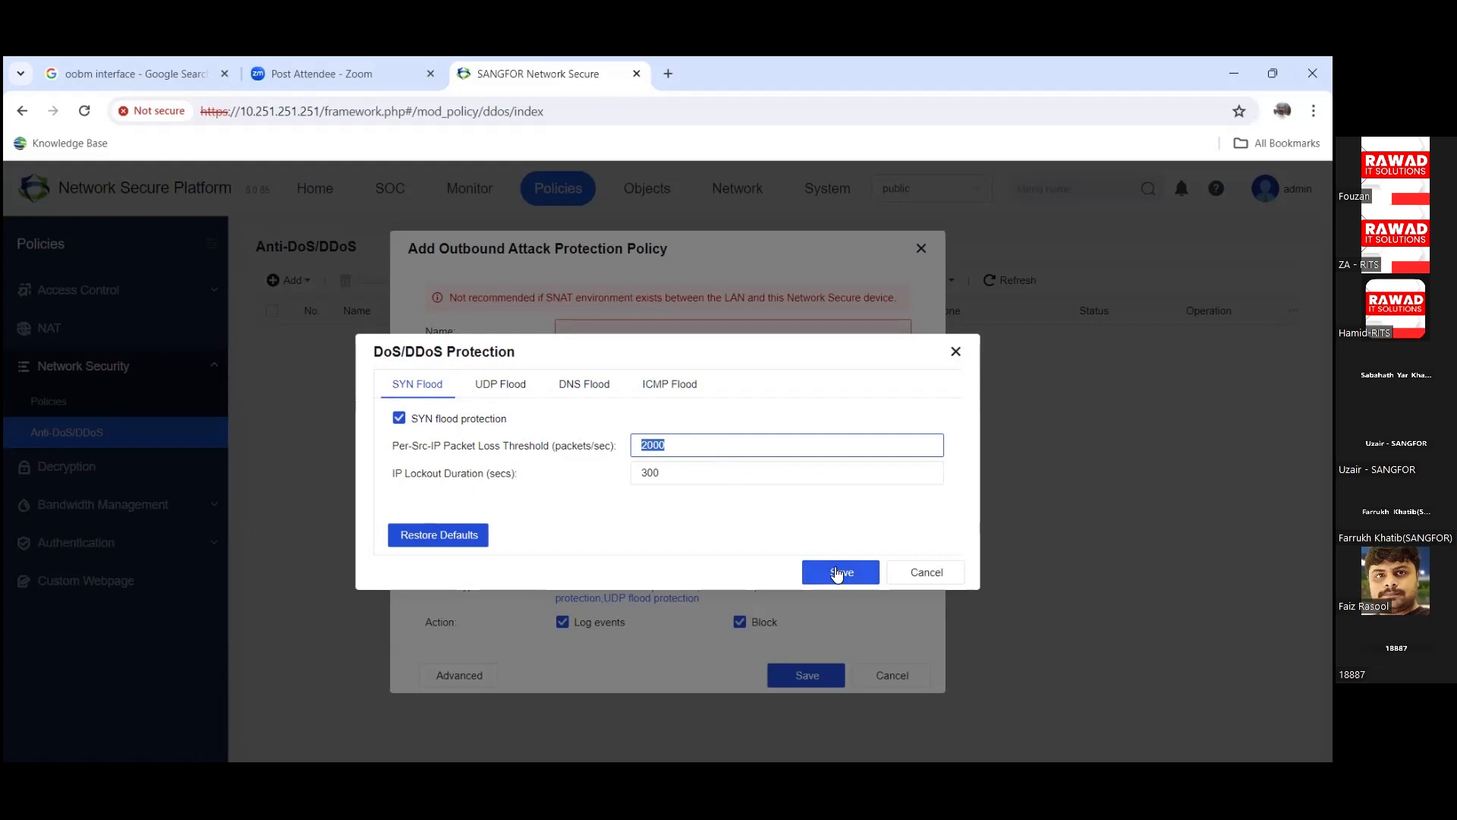
{"action": "left_click", "coordinate": [920, 573]}
{"action": "left_click", "coordinate": [897, 674]}
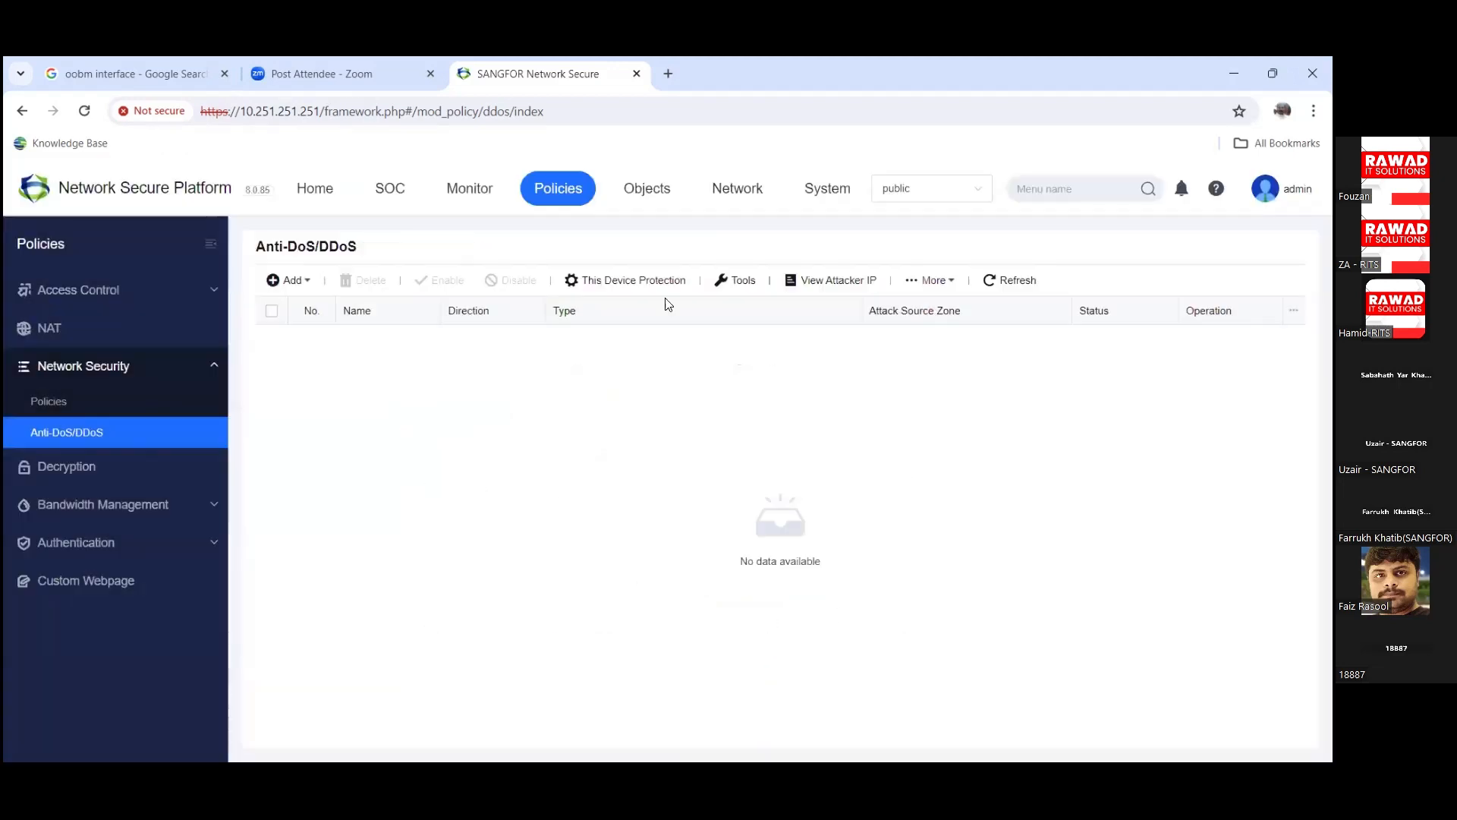
{"action": "left_click", "coordinate": [303, 280]}
{"action": "left_click", "coordinate": [329, 312]}
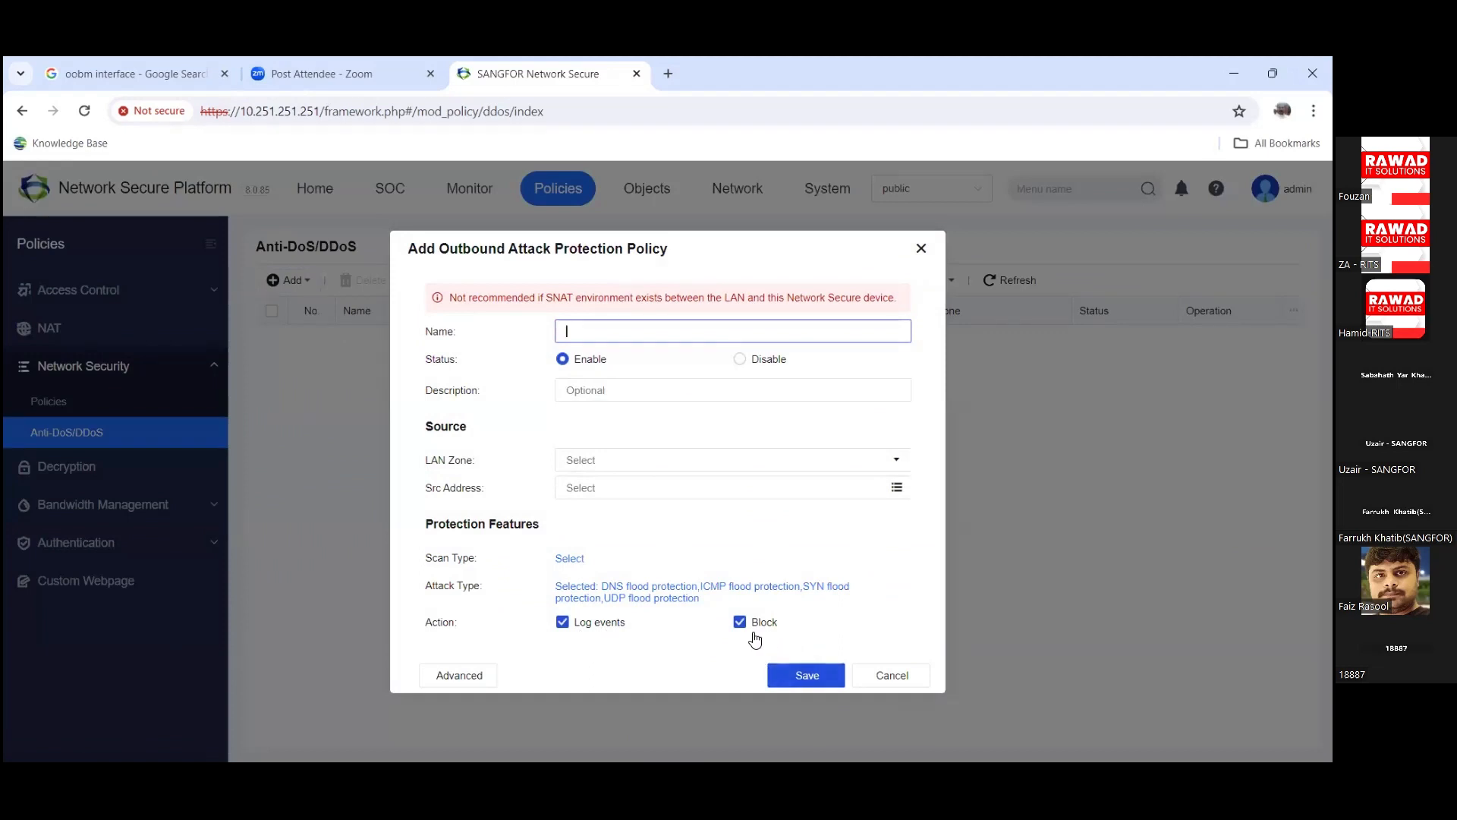
{"action": "left_click", "coordinate": [466, 677]}
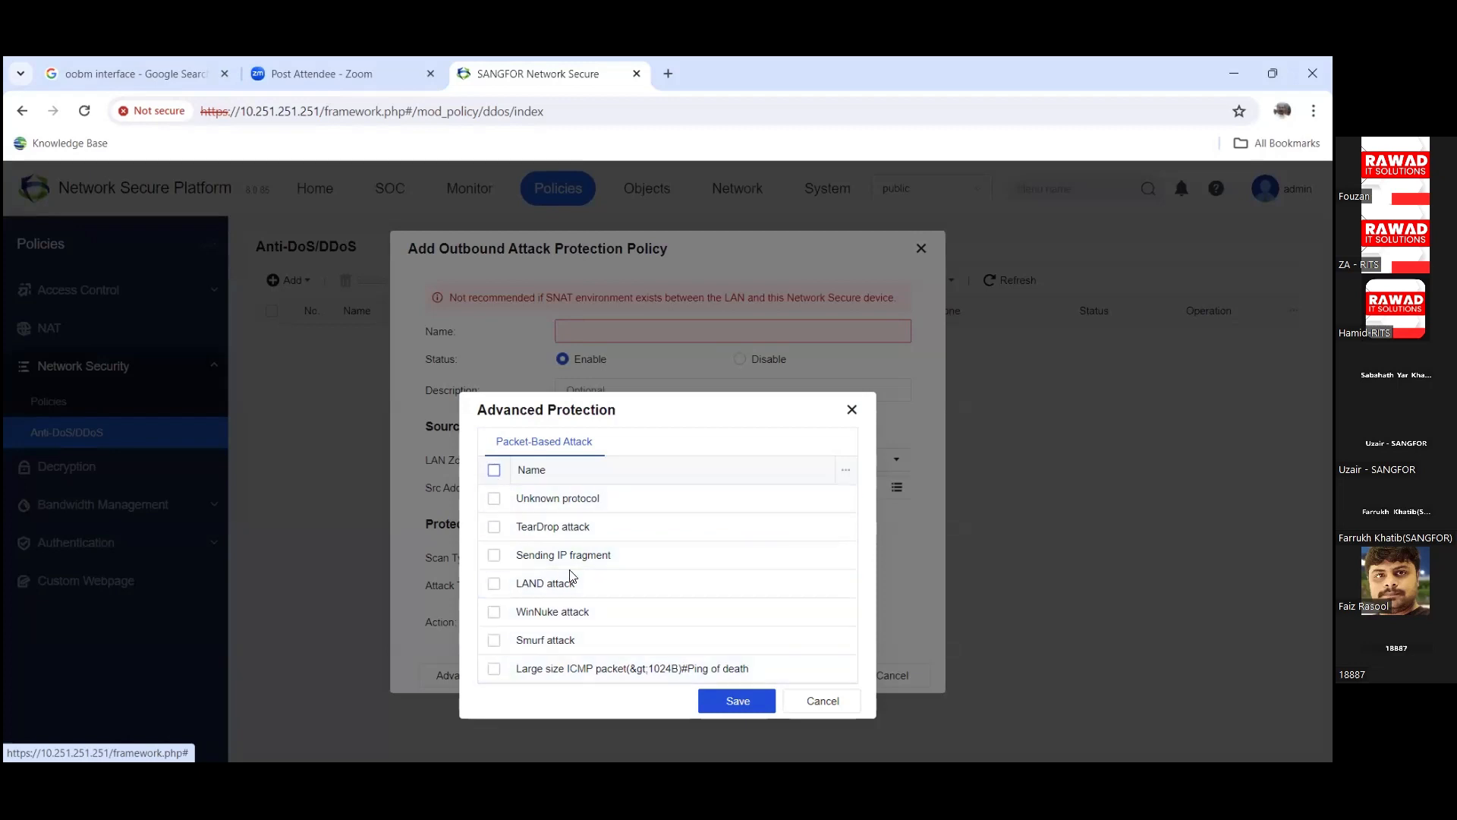
{"action": "left_click", "coordinate": [823, 702]}
Step: Dismiss the leftover outbound policy, then add a Policy for Server Scenario under Network Security > Policies
{"action": "left_click", "coordinate": [923, 250]}
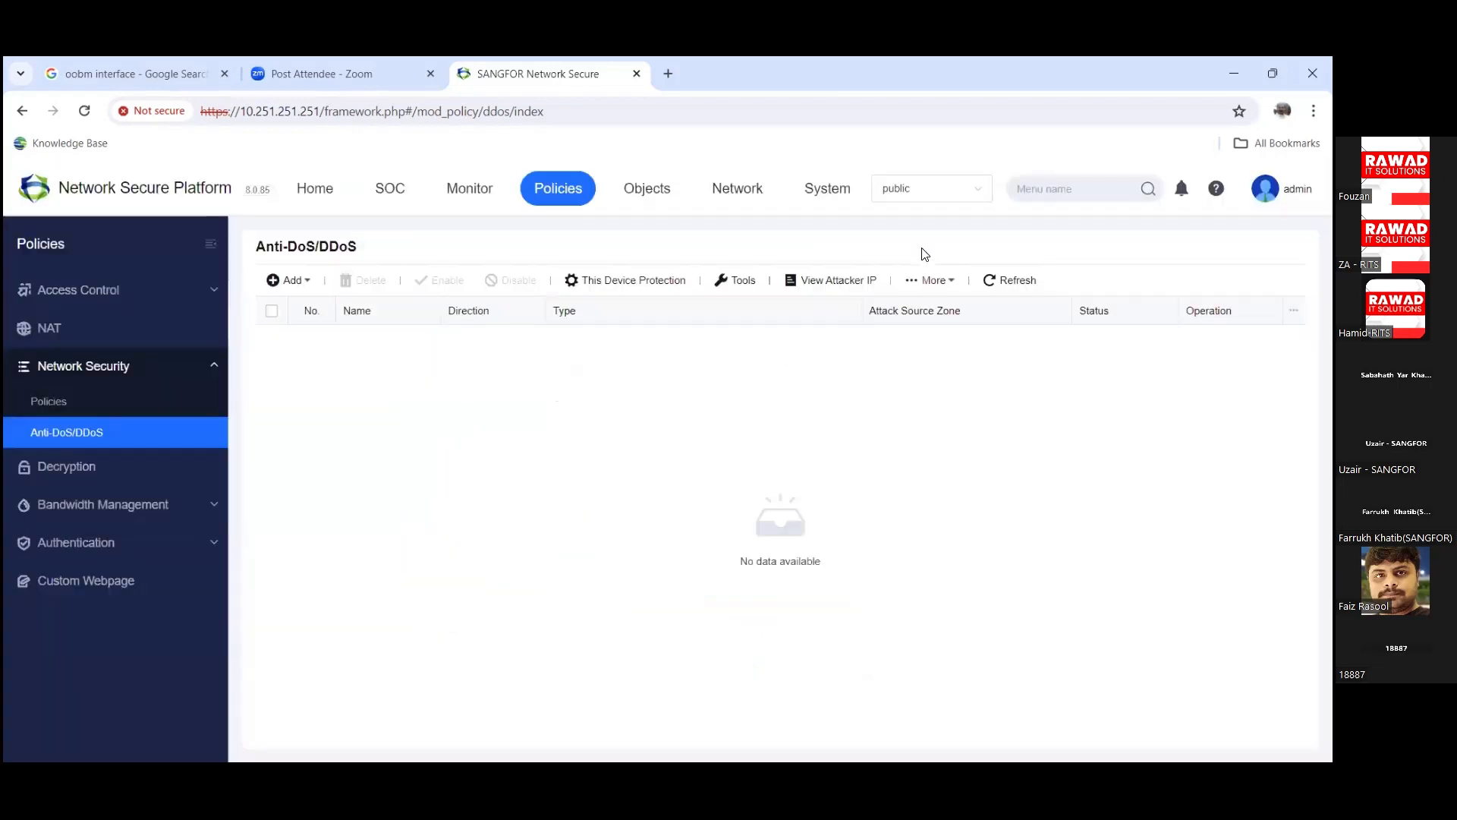
{"action": "left_click", "coordinate": [92, 403]}
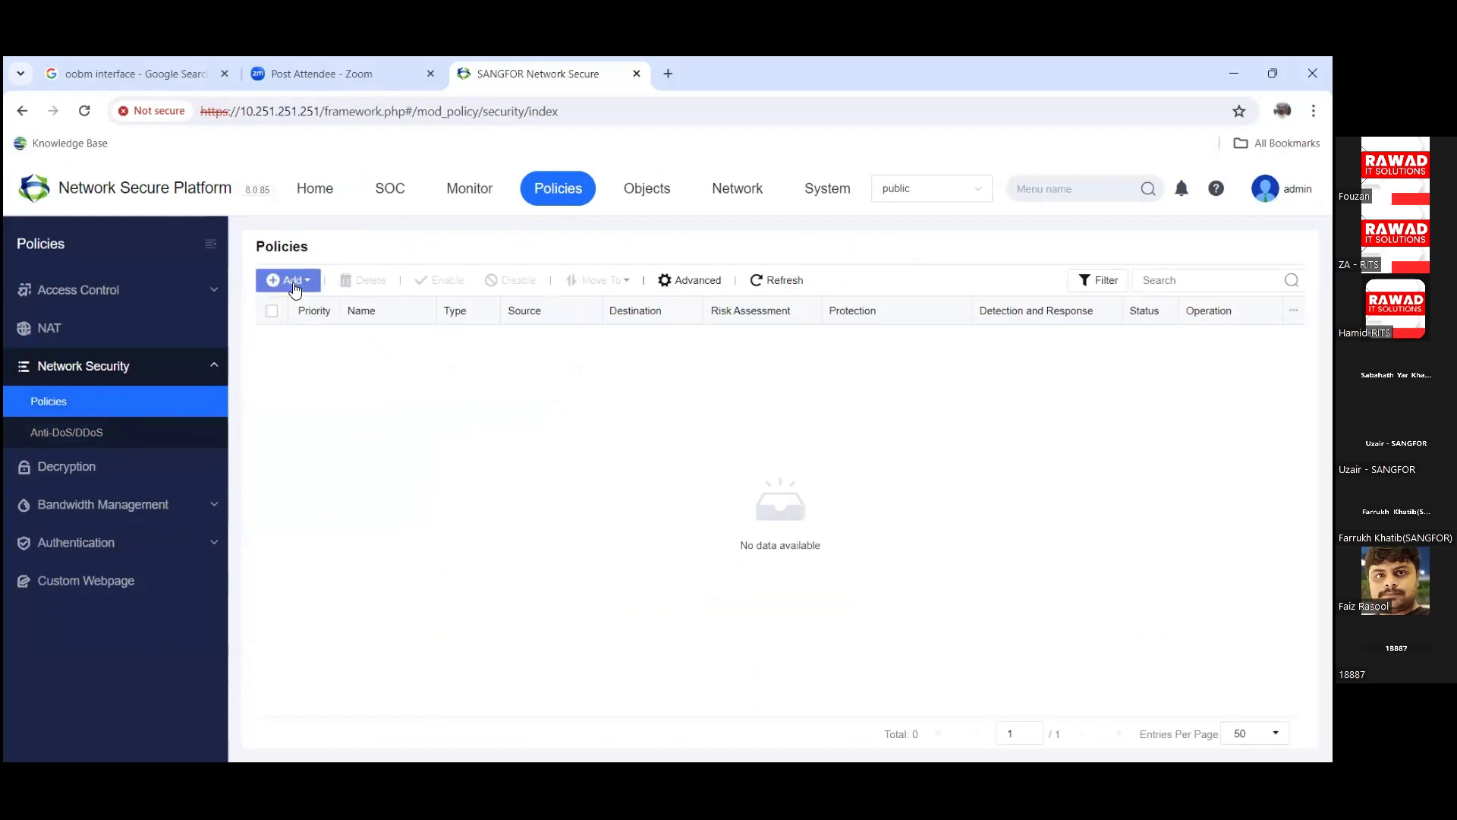
{"action": "left_click", "coordinate": [295, 287]}
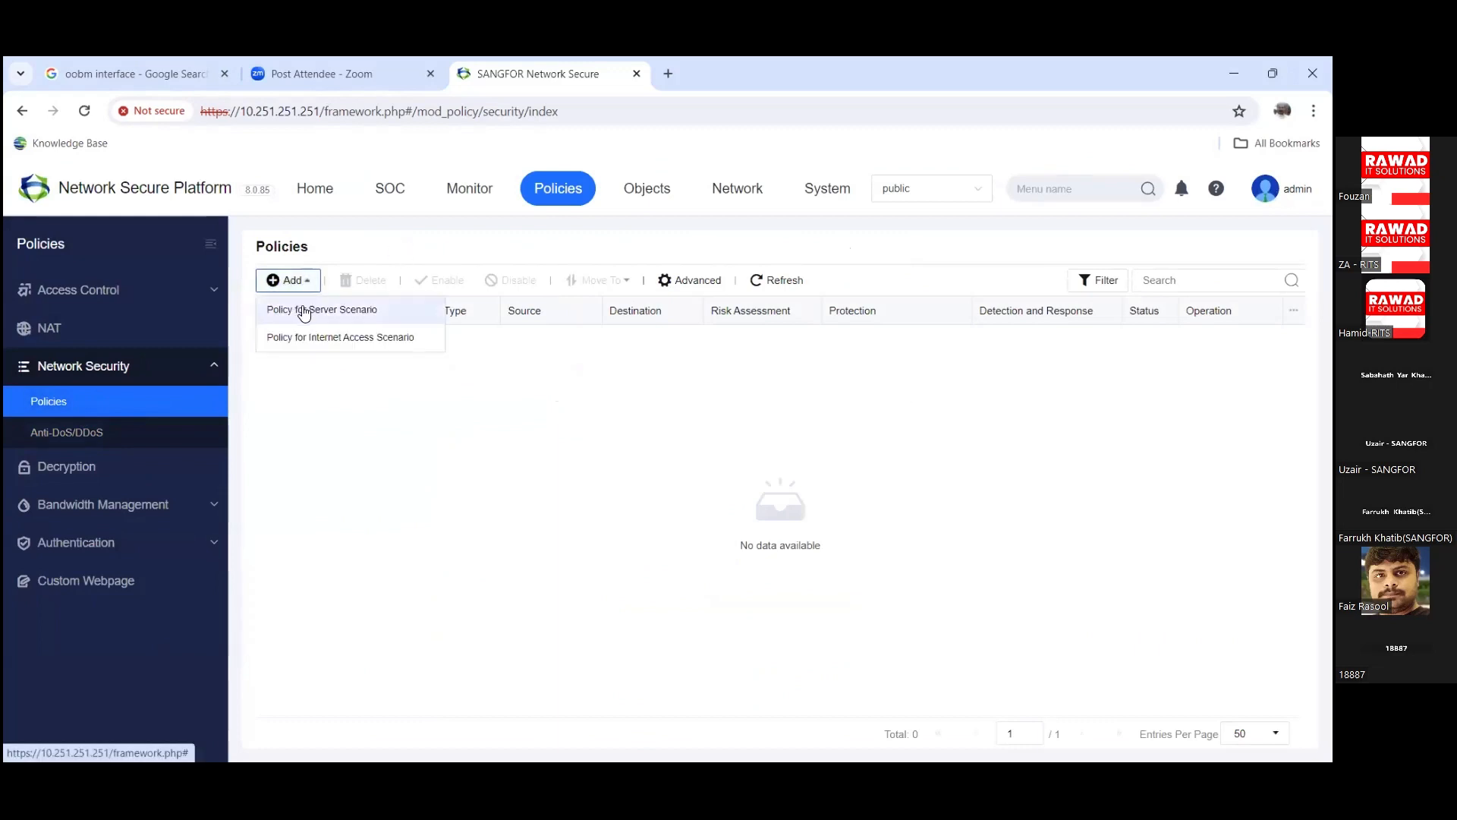
{"action": "left_click", "coordinate": [304, 310]}
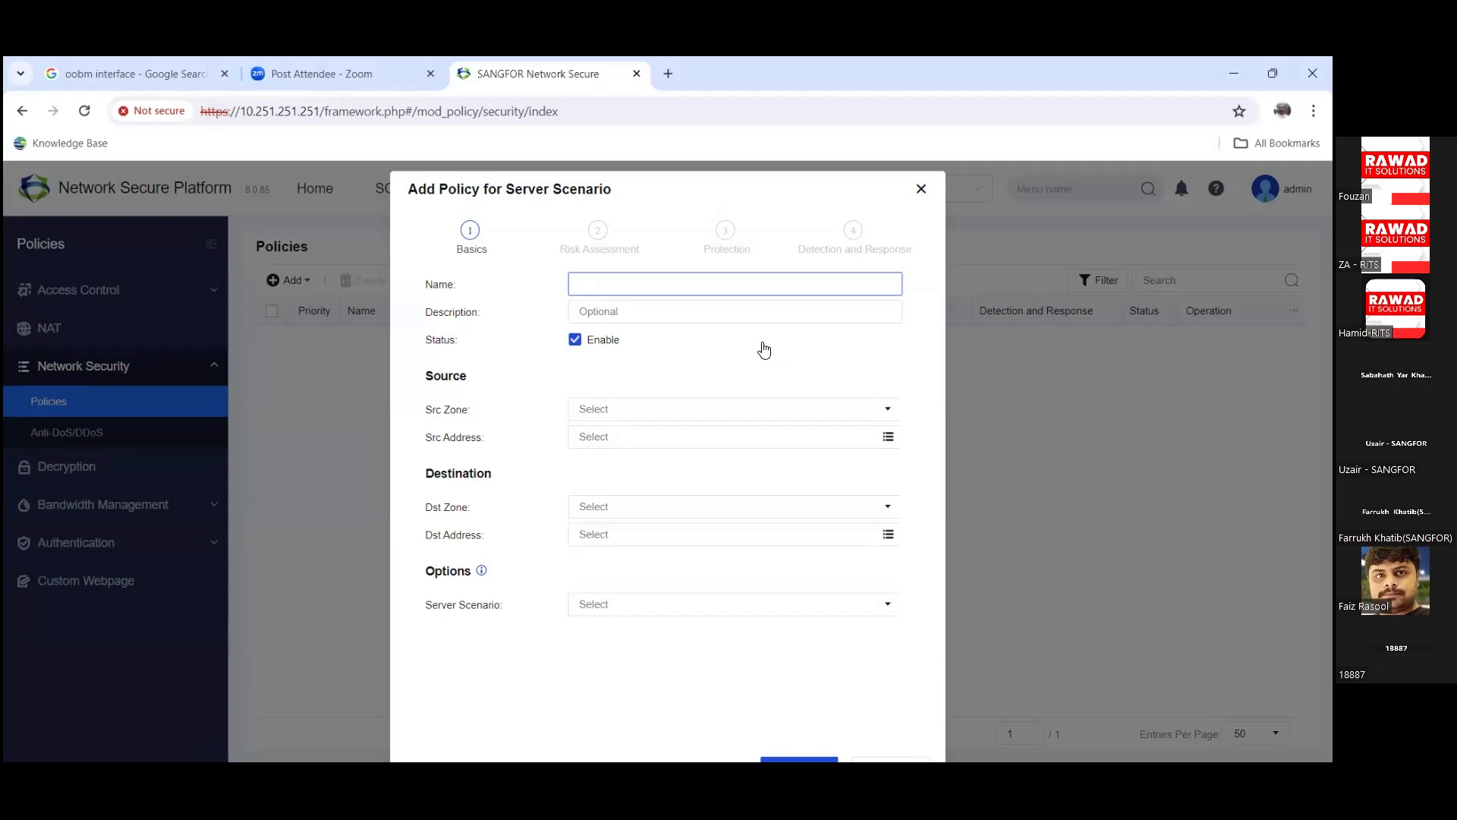
Step: Name the policy 'test' and set source zone WAN-1 with source address All
{"action": "left_click", "coordinate": [753, 408]}
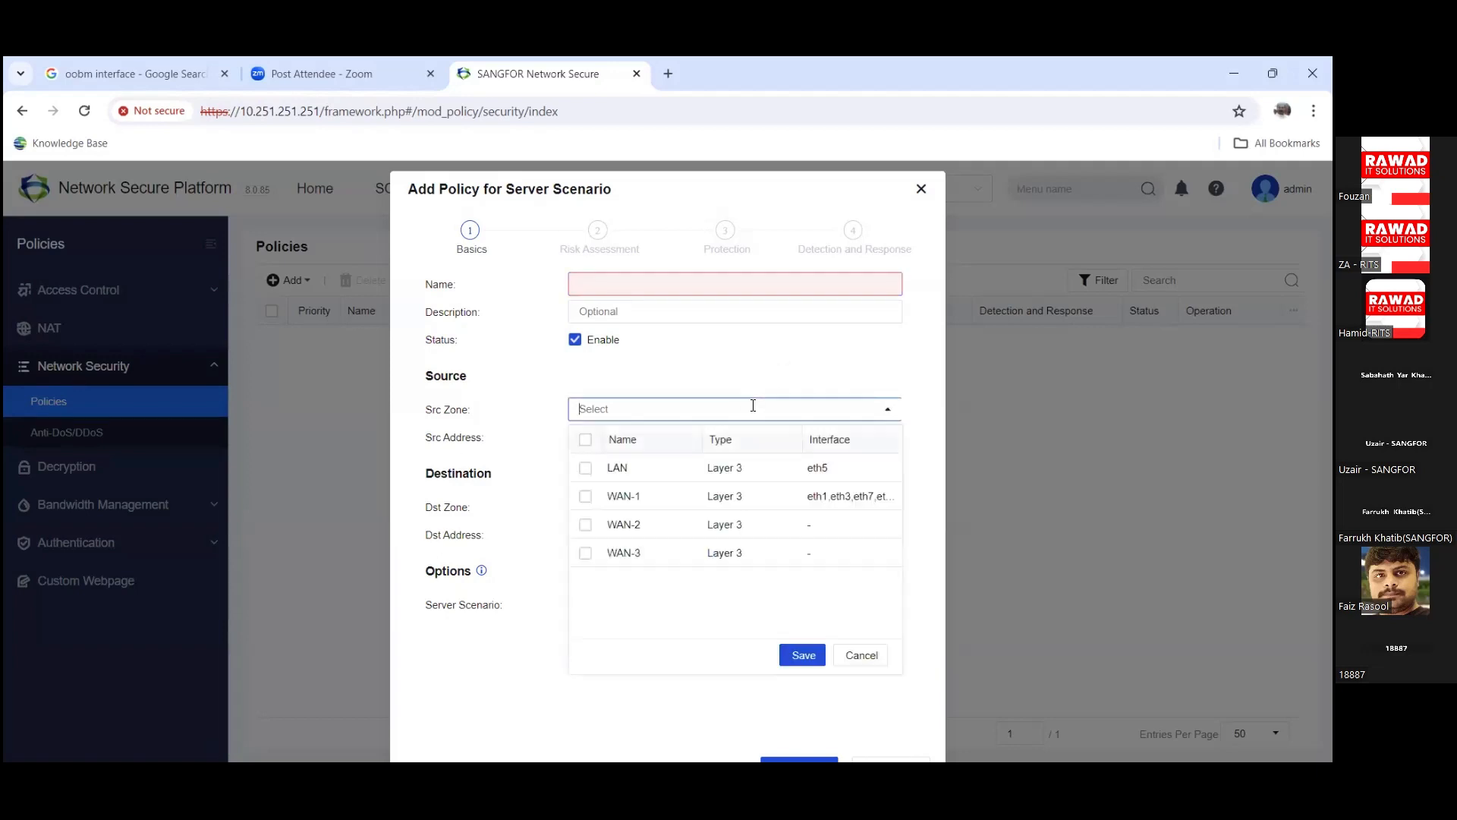
{"action": "left_click", "coordinate": [585, 497]}
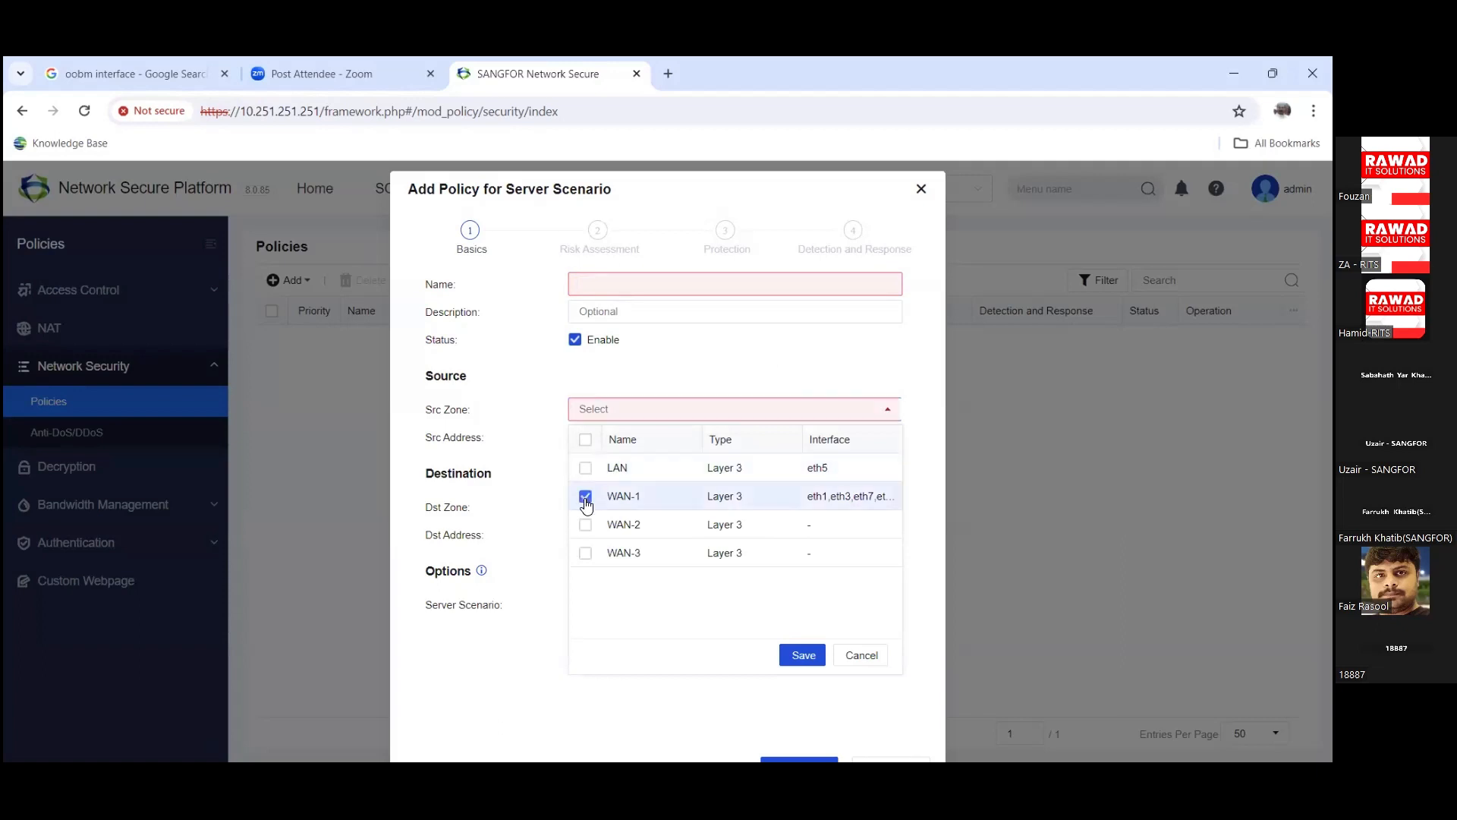
{"action": "left_click", "coordinate": [616, 290]}
{"action": "type", "text": "test"}
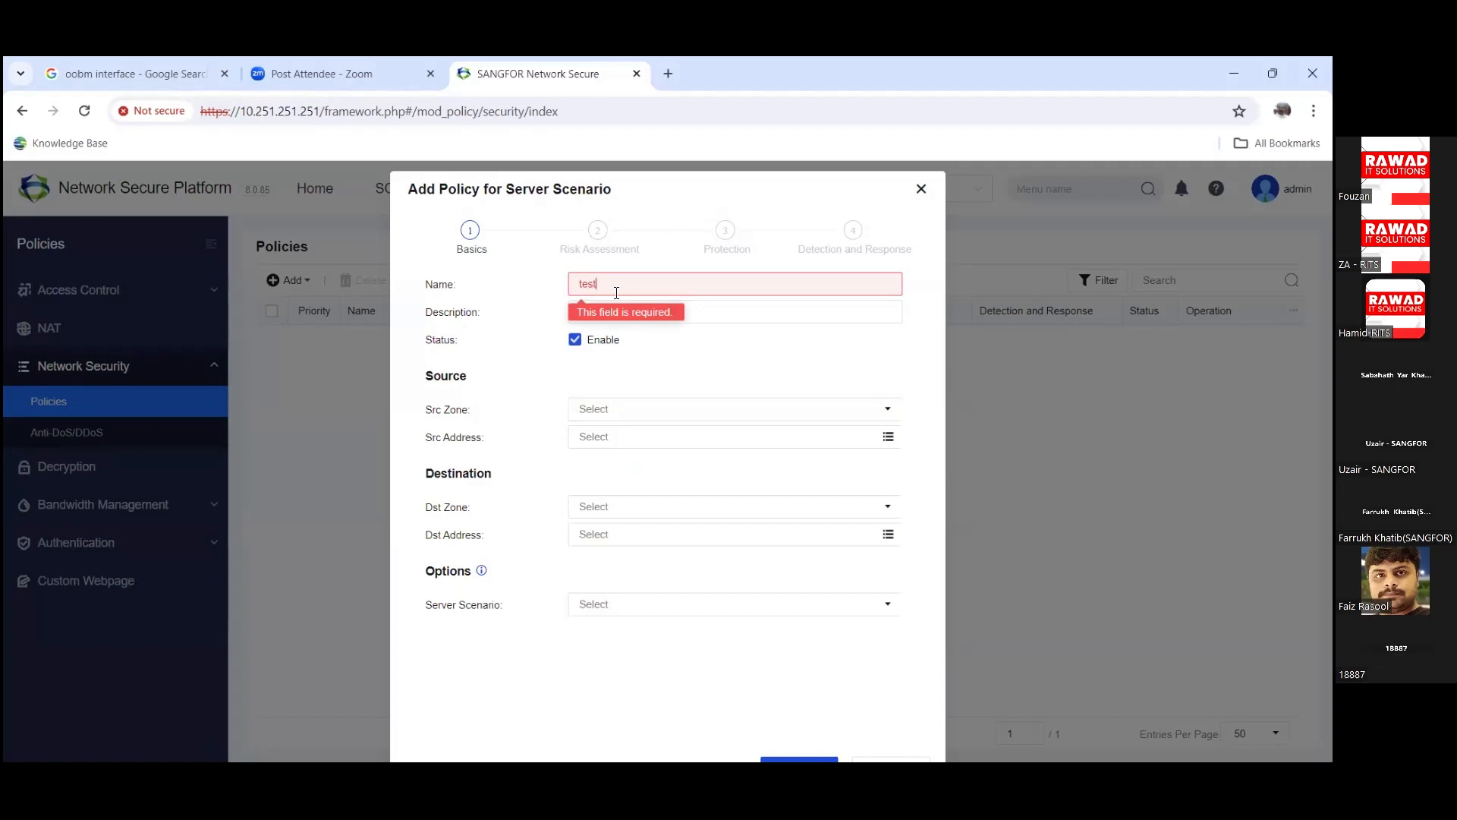
{"action": "left_click", "coordinate": [710, 409]}
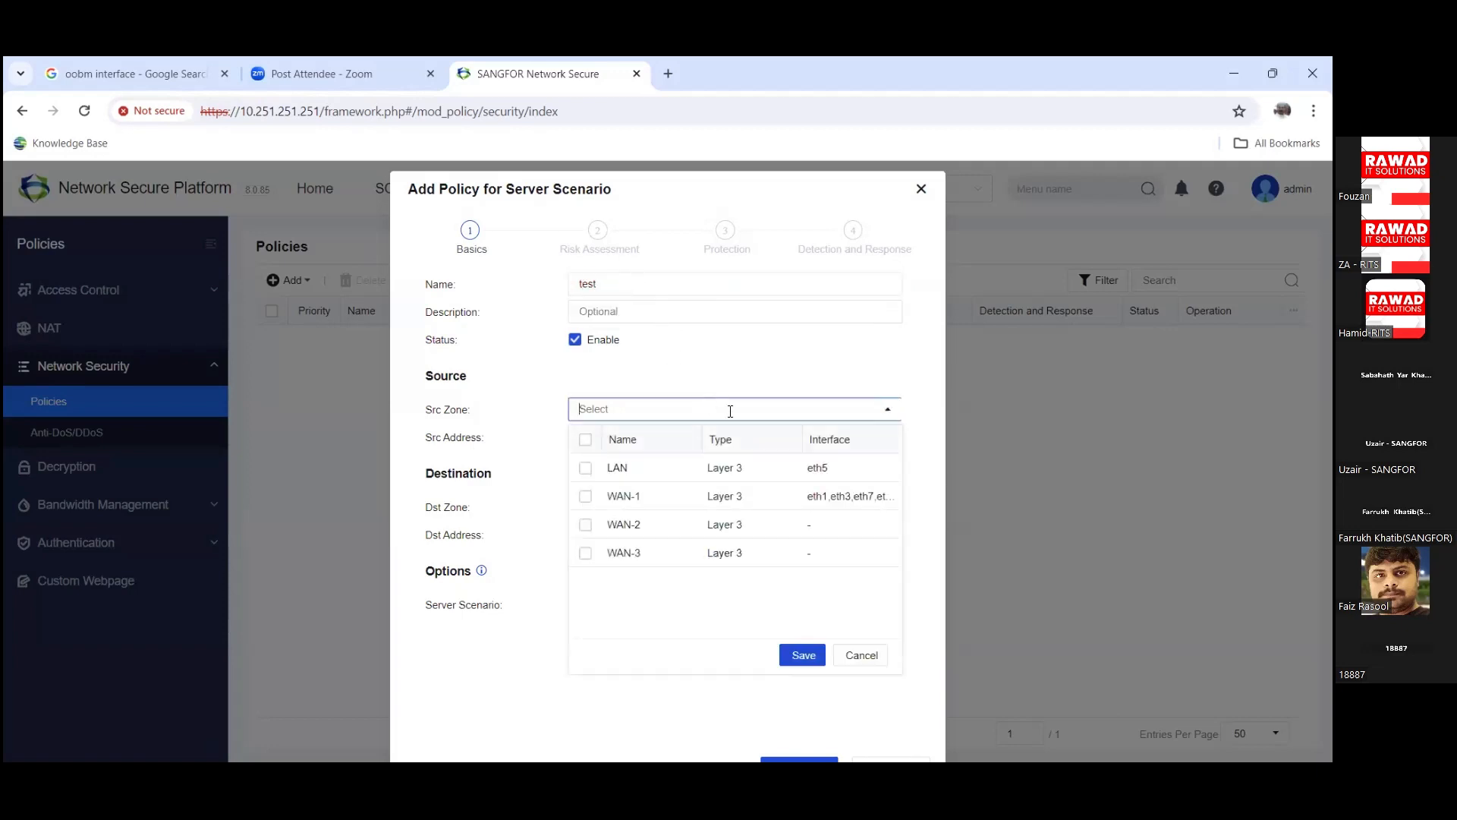
{"action": "left_click", "coordinate": [586, 498]}
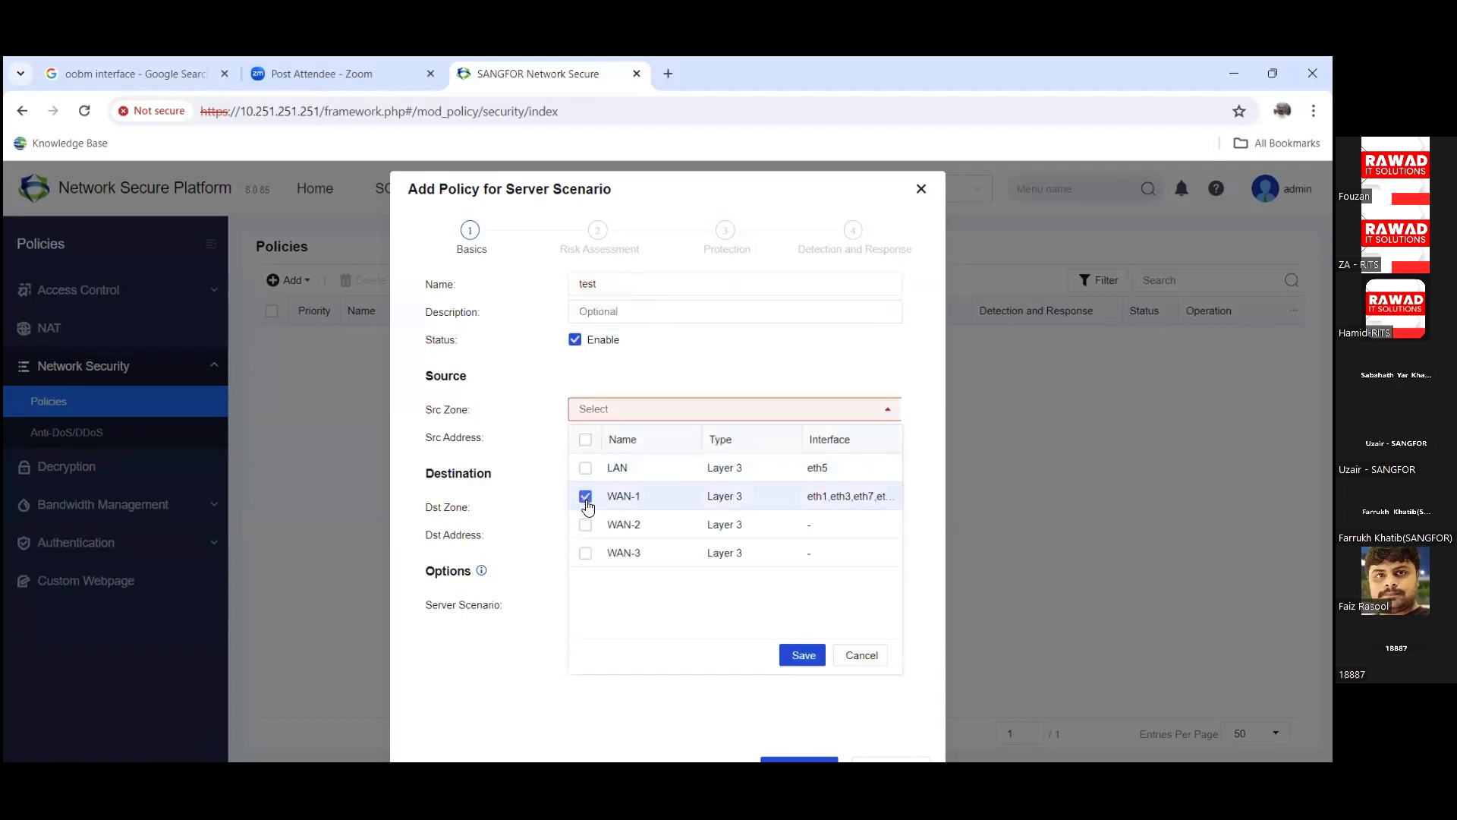
{"action": "left_click", "coordinate": [804, 658]}
{"action": "left_click", "coordinate": [713, 448]}
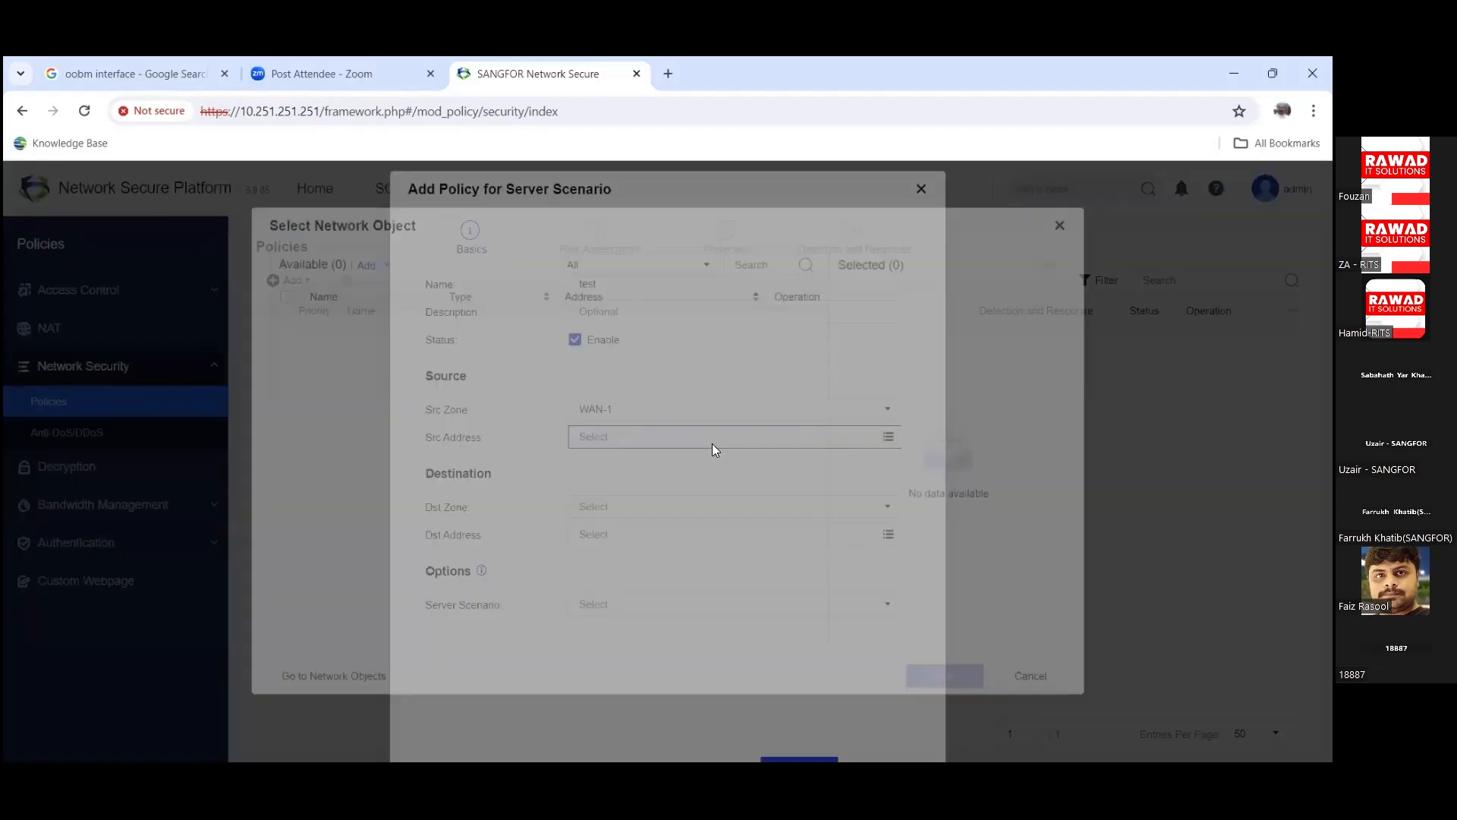
{"action": "left_click", "coordinate": [285, 336]}
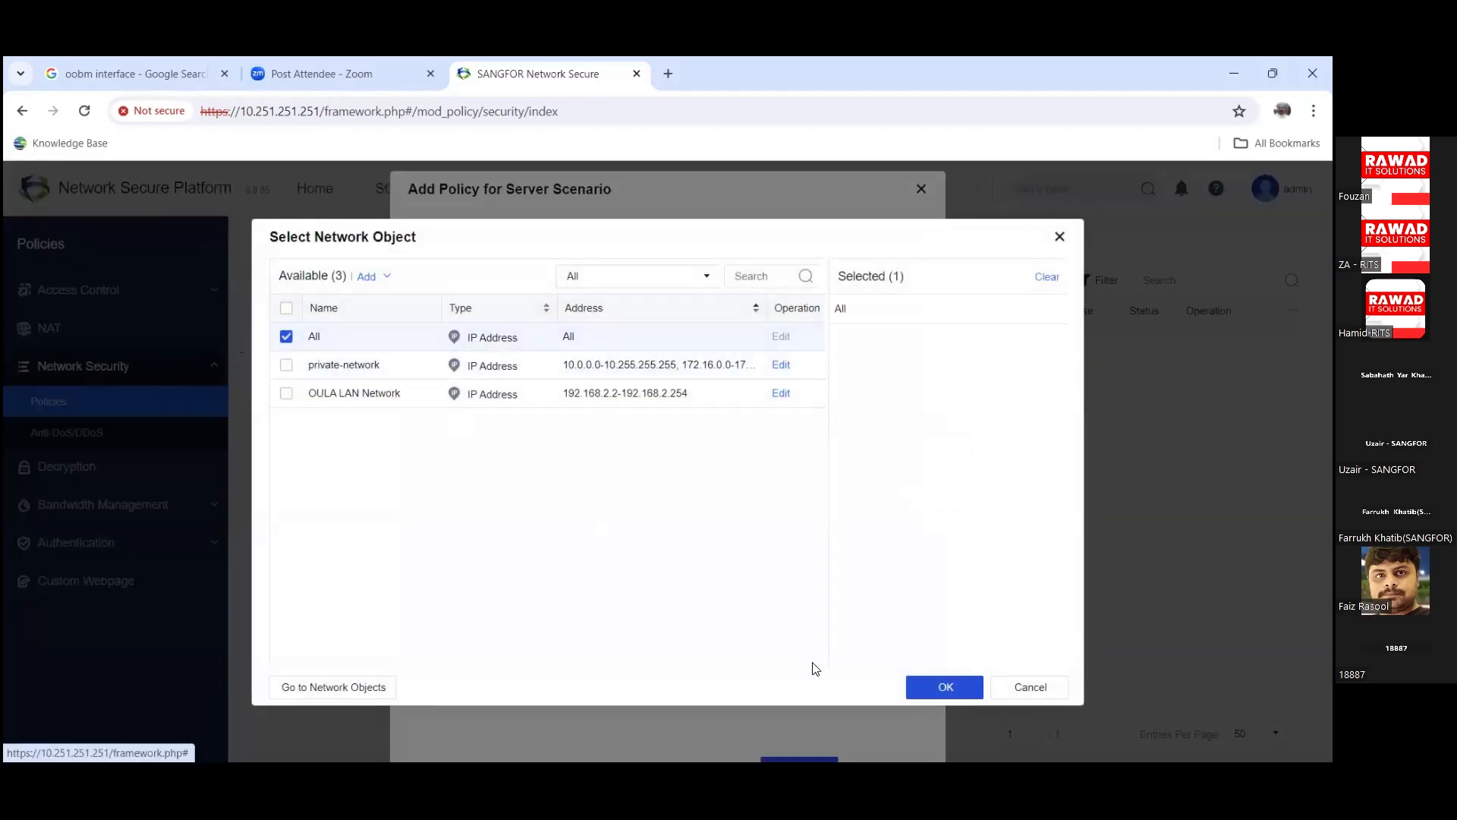
{"action": "left_click", "coordinate": [944, 687]}
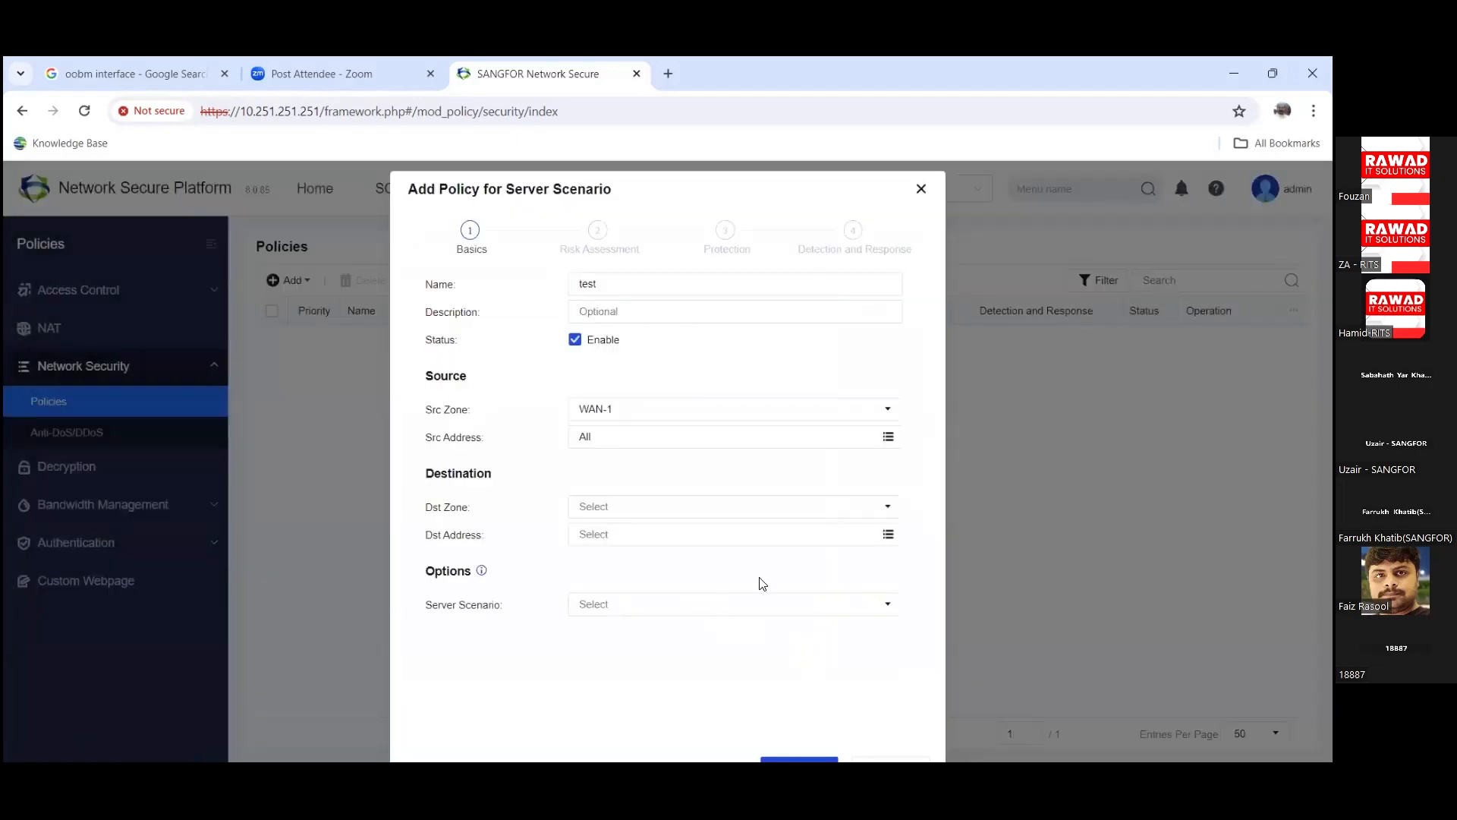
Step: Set destination zone LAN, destination address OULA LAN Network, and server scenario 'Source is processed via SNAT or CDN'
{"action": "left_click", "coordinate": [887, 507]}
{"action": "left_click", "coordinate": [585, 283]}
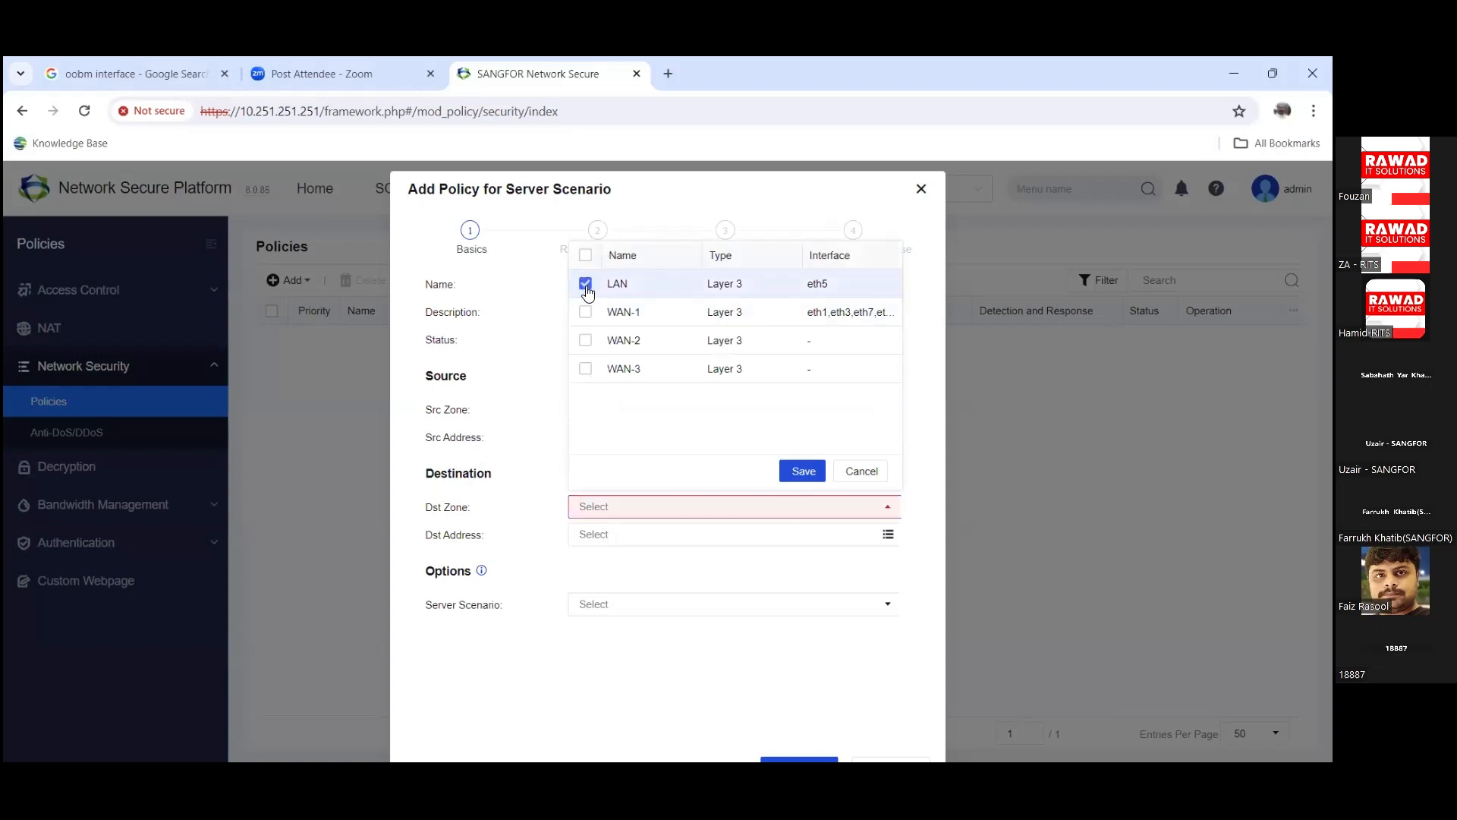
{"action": "left_click", "coordinate": [804, 471]}
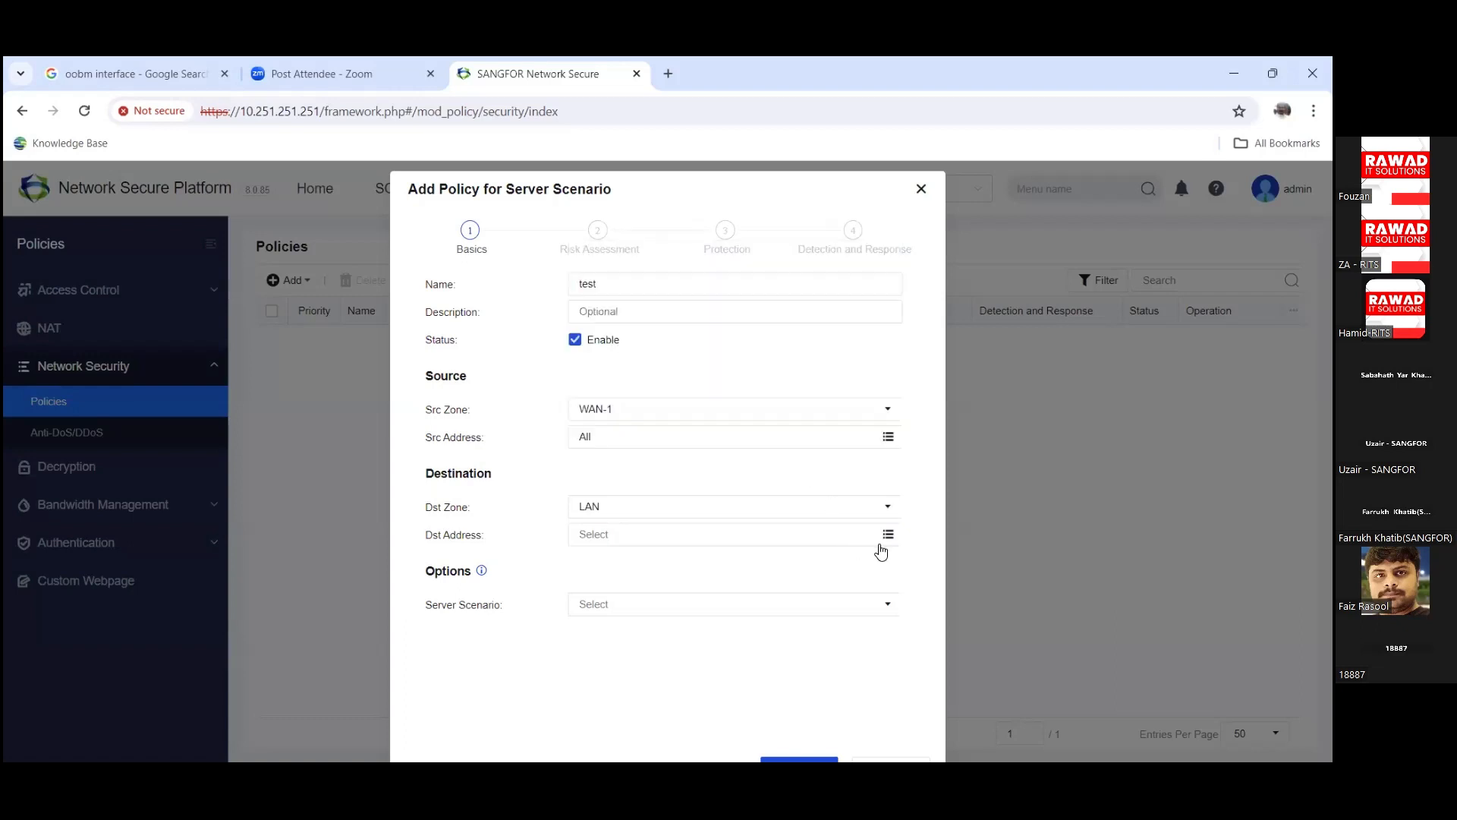
{"action": "left_click", "coordinate": [886, 537]}
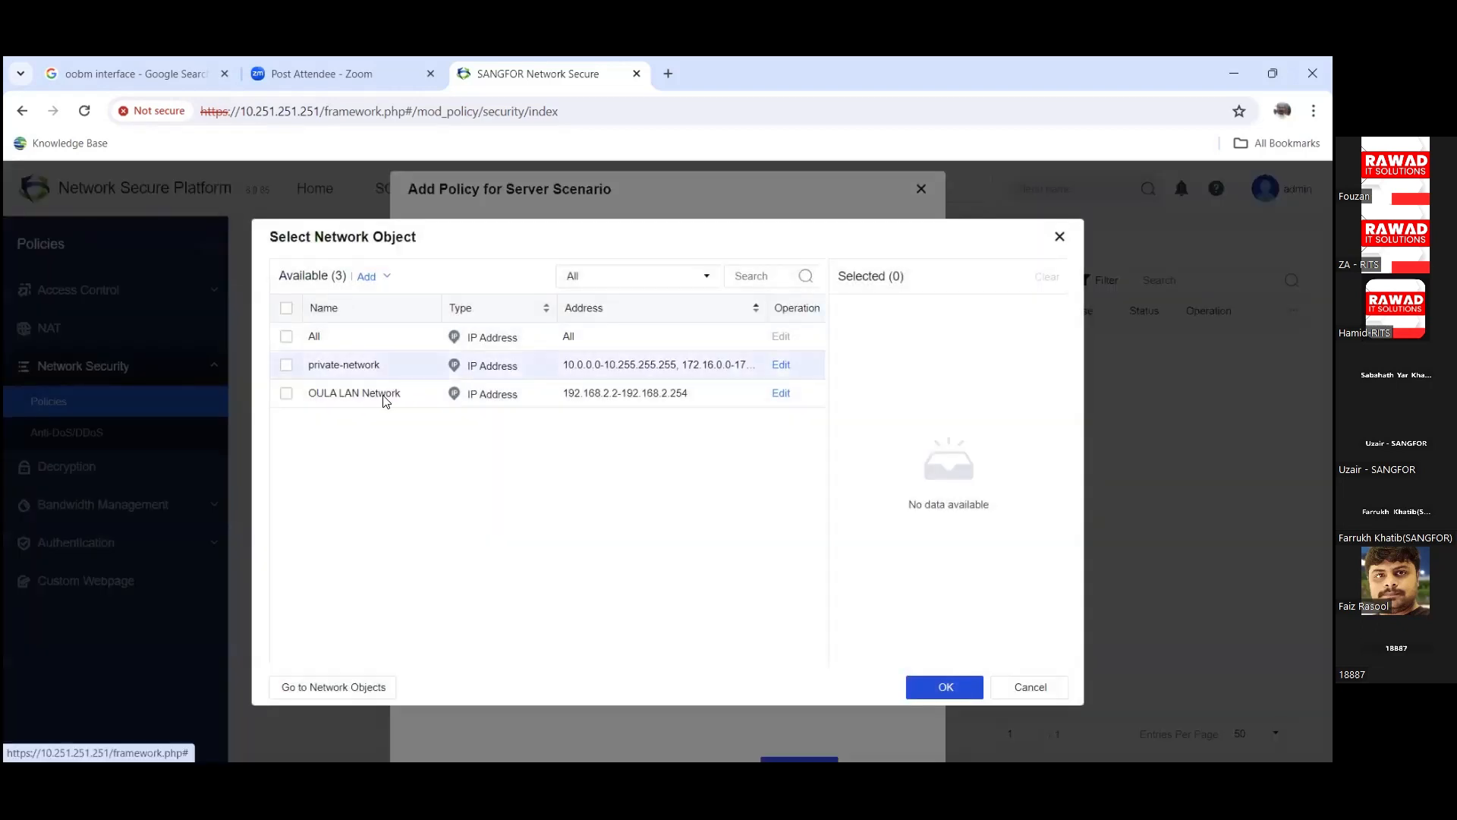
{"action": "left_click", "coordinate": [380, 277]}
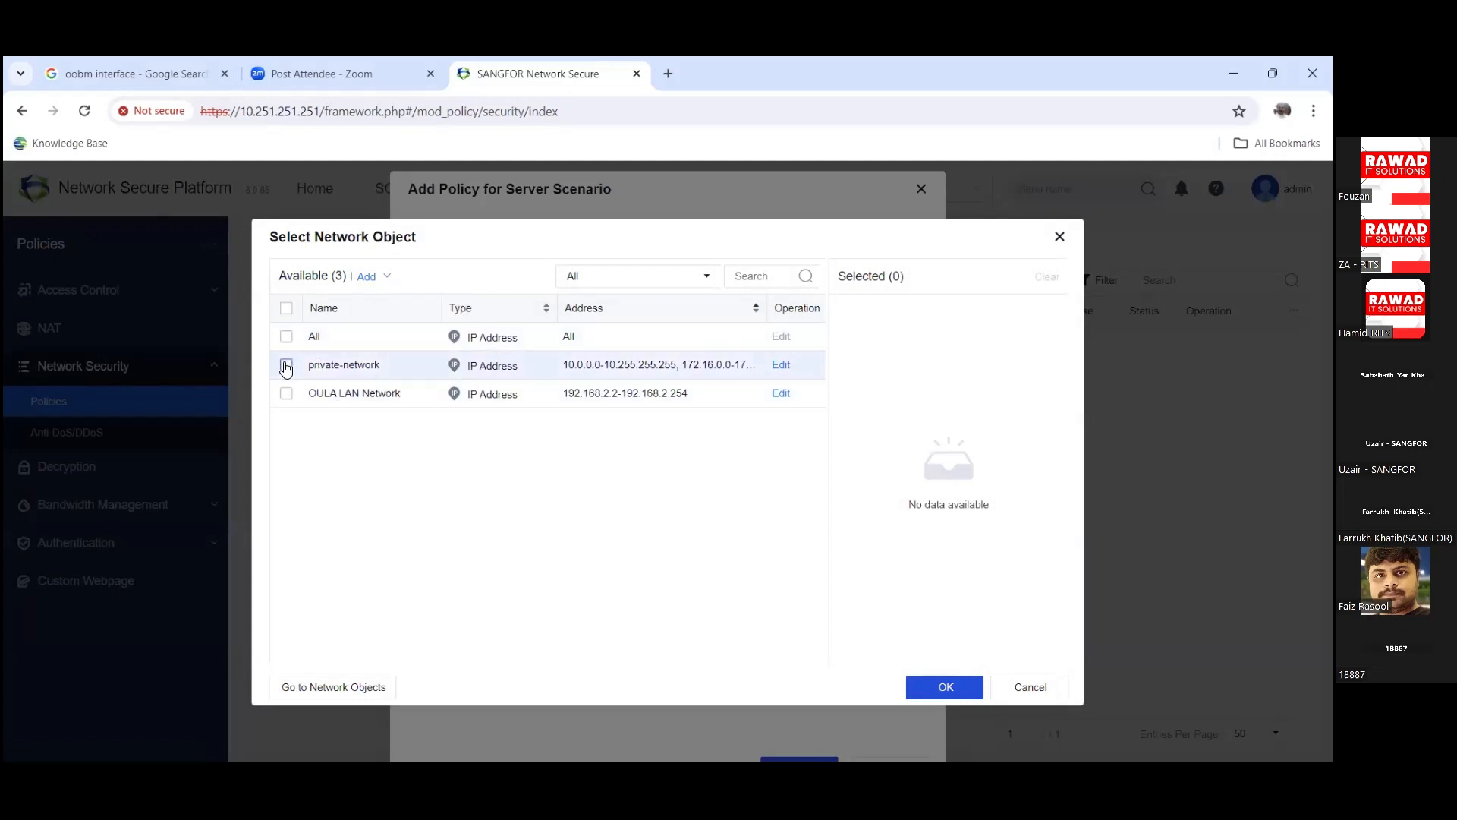
{"action": "left_click", "coordinate": [287, 393]}
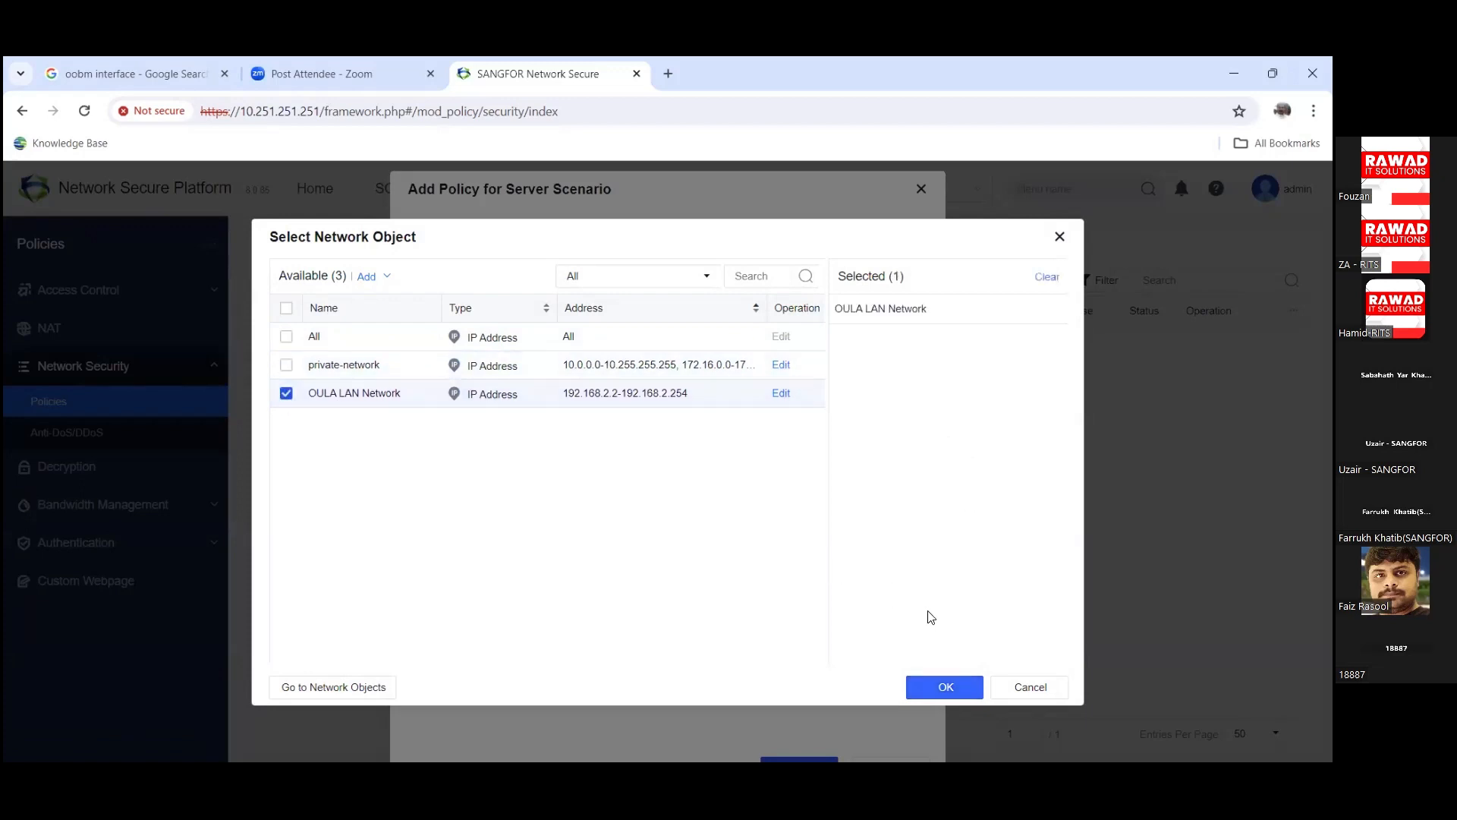
{"action": "left_click", "coordinate": [946, 687]}
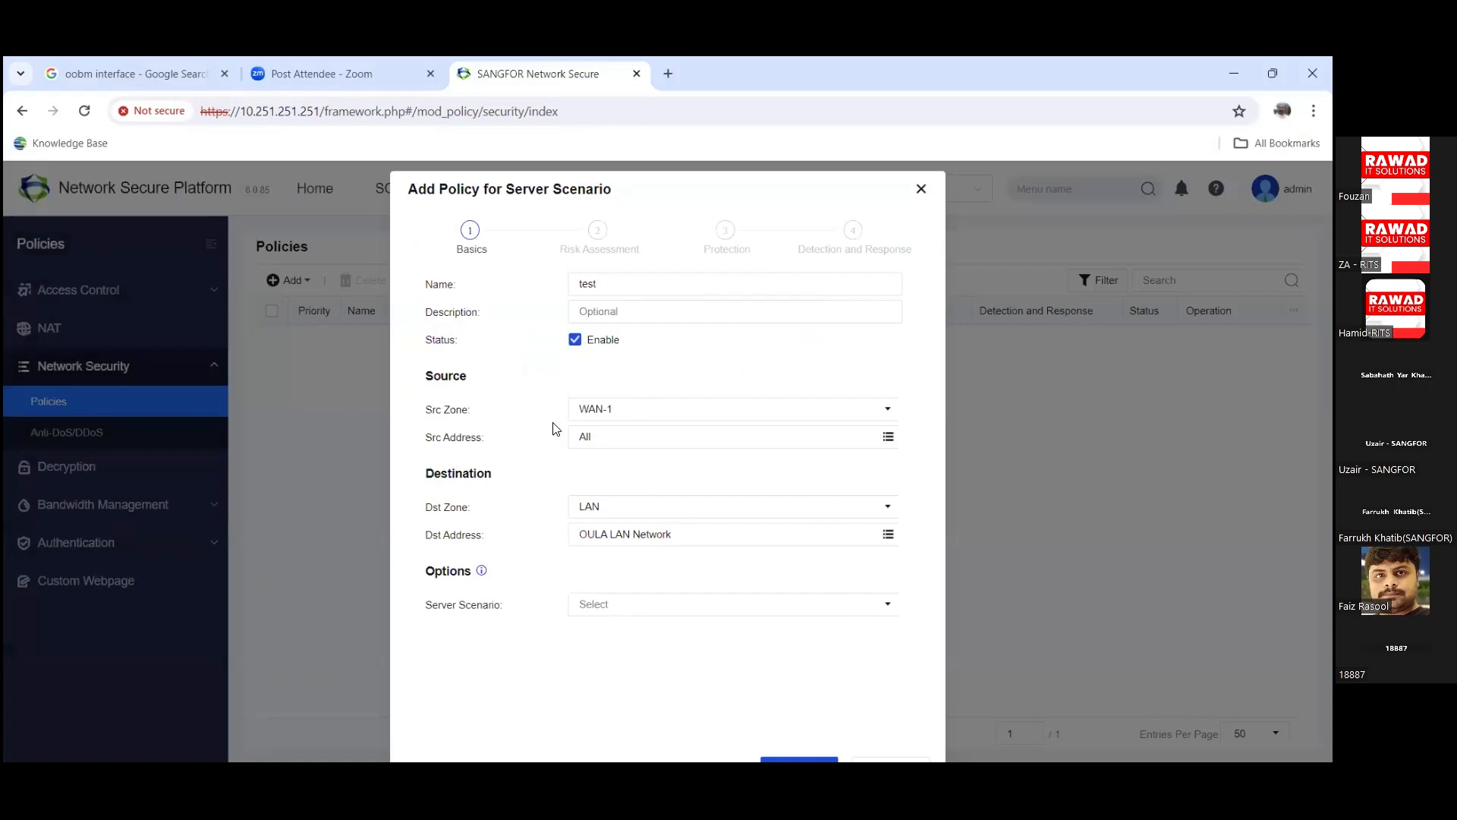
{"action": "left_click", "coordinate": [707, 612]}
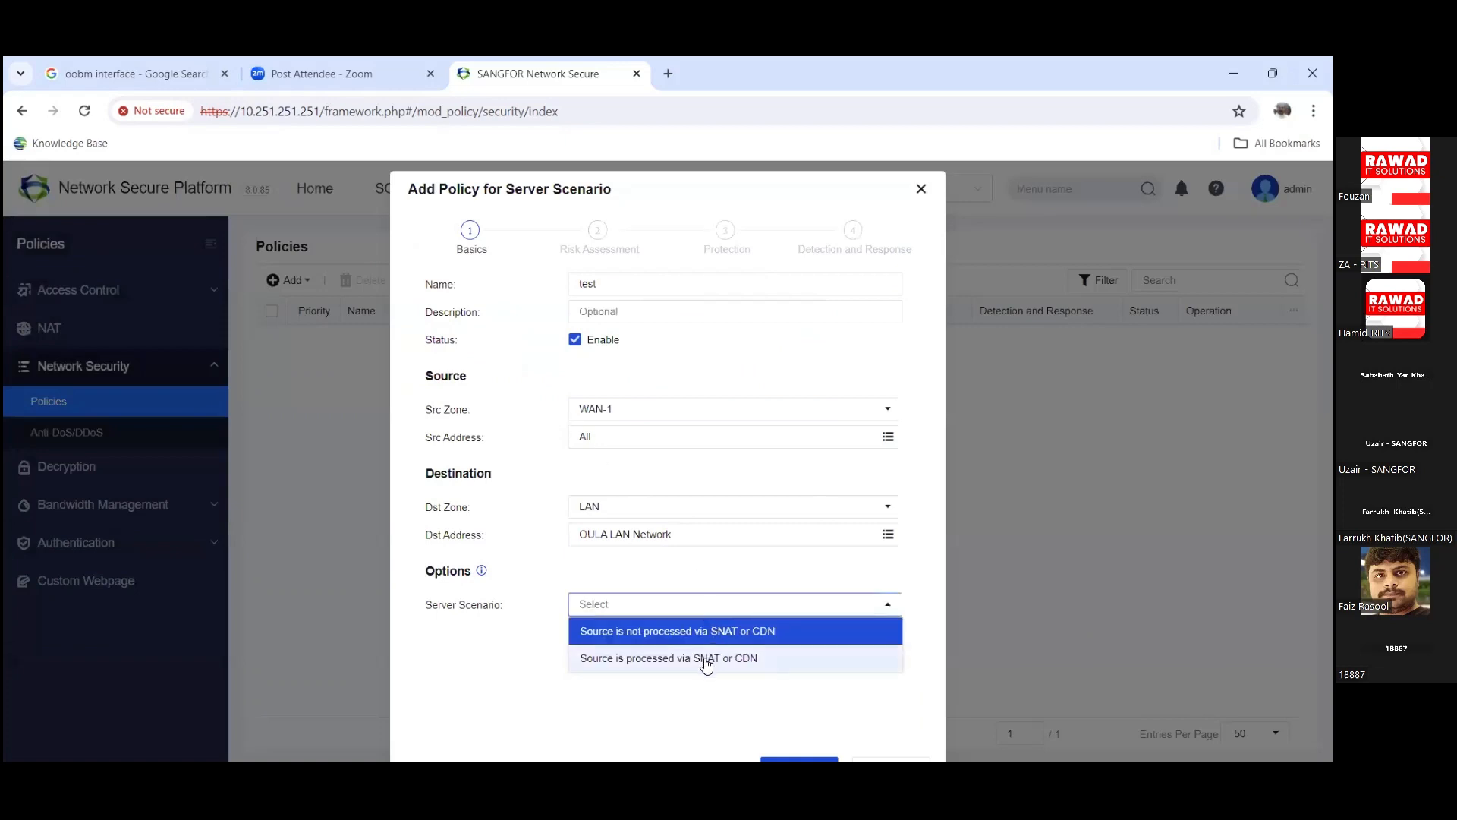
{"action": "left_click", "coordinate": [706, 658]}
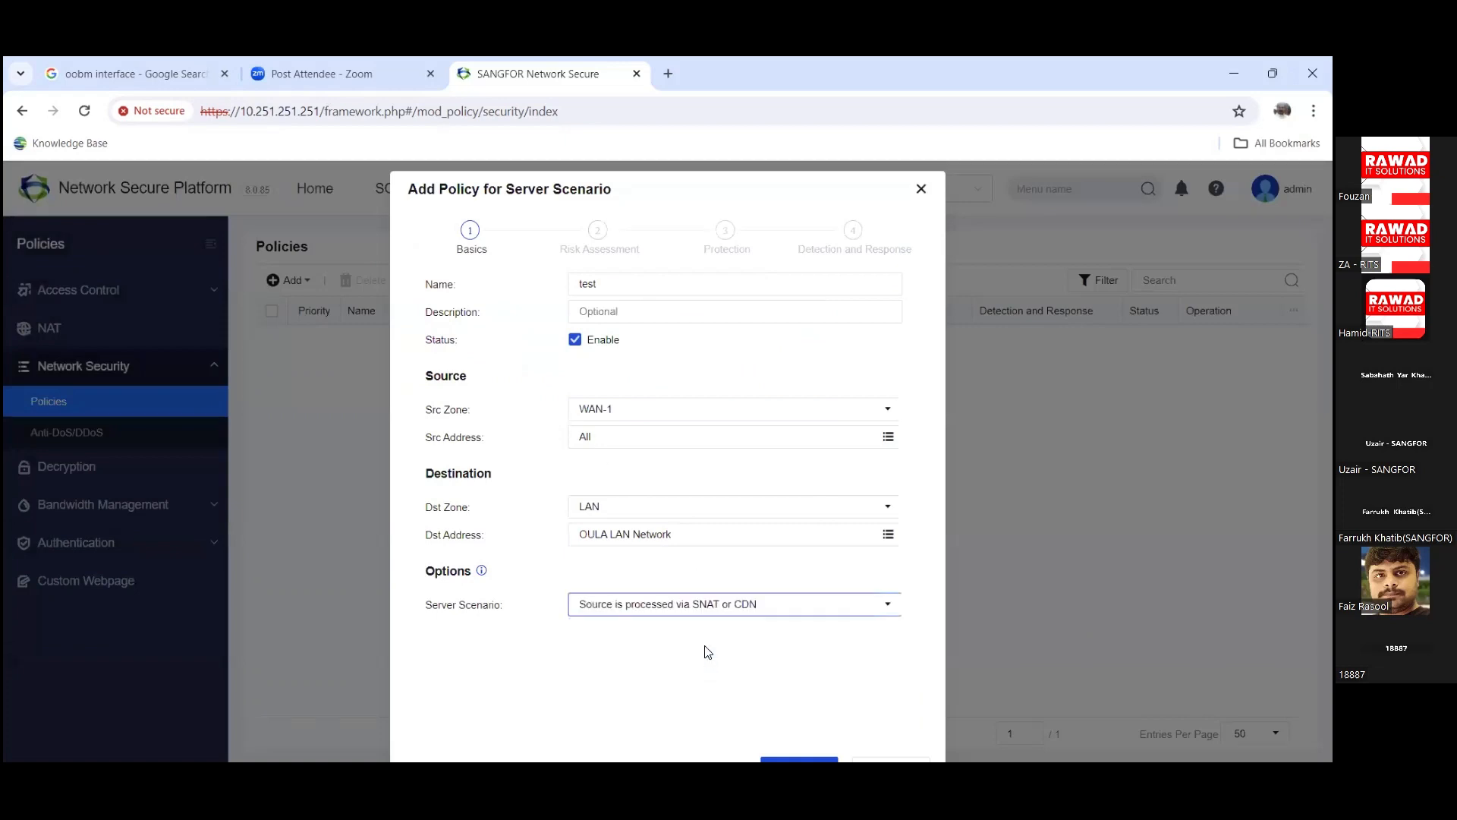
Step: Advance past Risk Assessment, with passive vulnerability scanning on, to the Protection step
{"action": "left_click", "coordinate": [811, 761]}
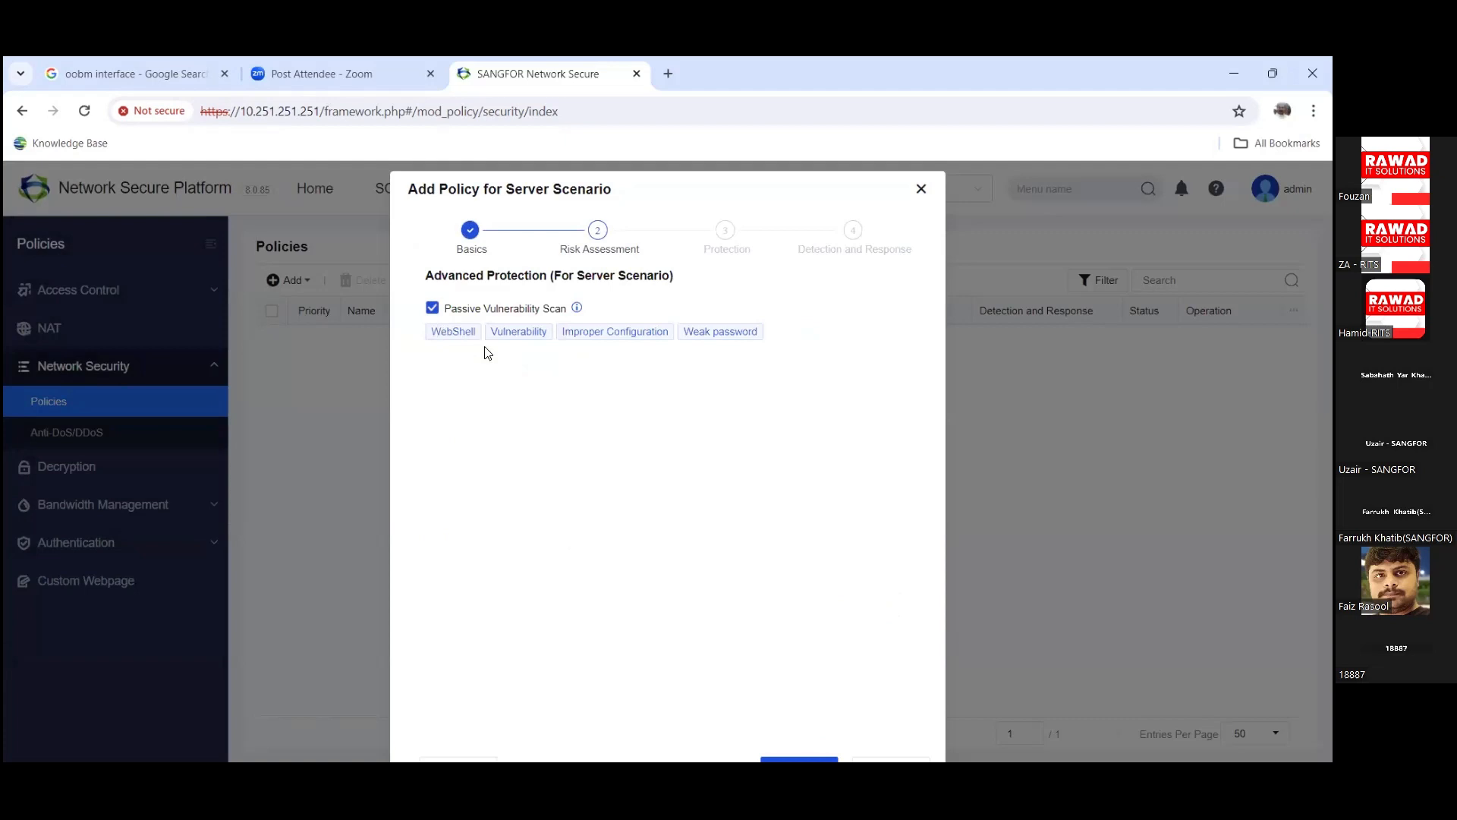
{"action": "mouse_move", "coordinate": [576, 309]}
{"action": "left_click_drag", "start_coordinate": [810, 197], "coordinate": [799, 172]}
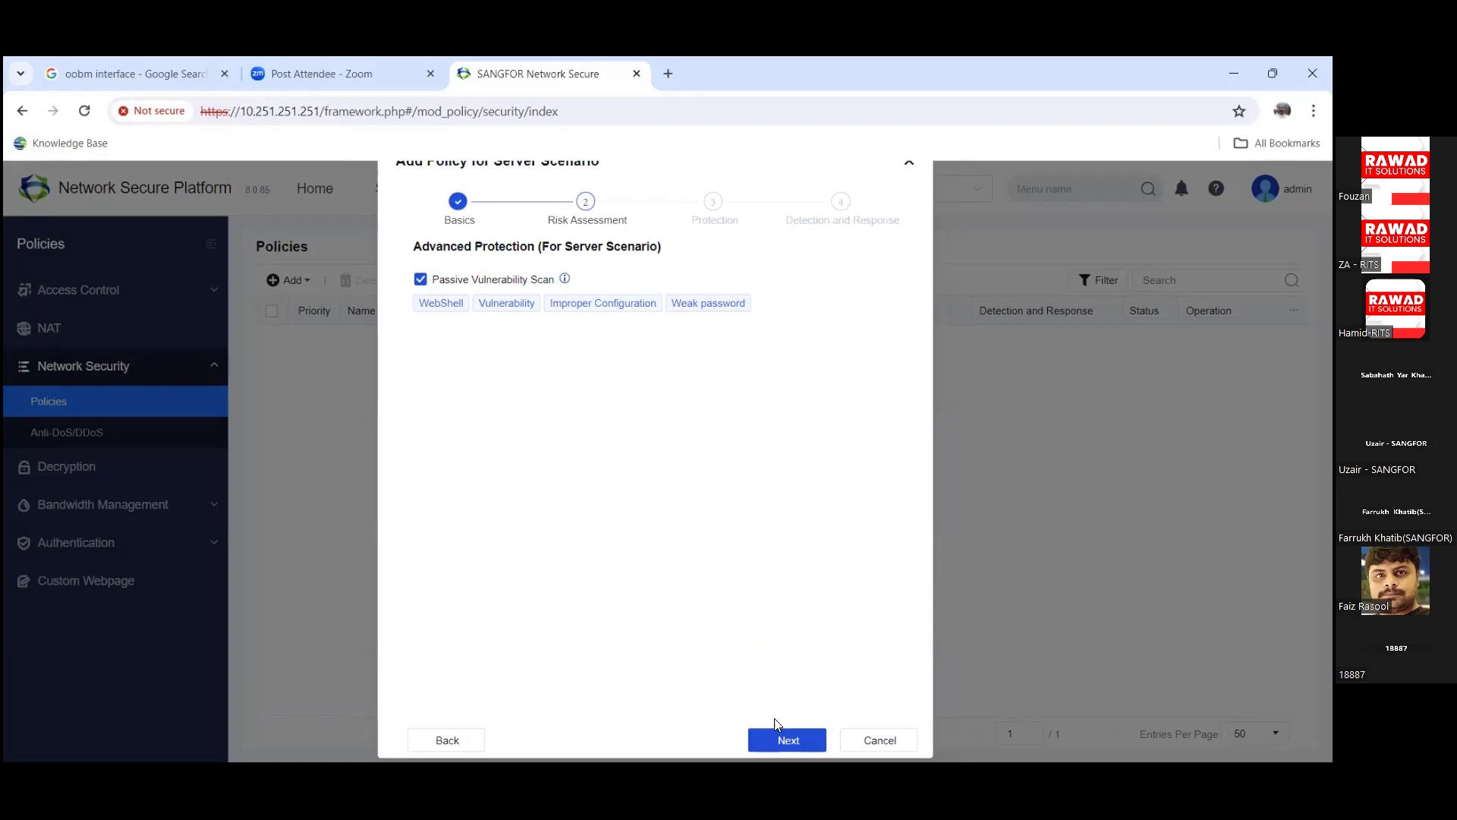
{"action": "left_click", "coordinate": [784, 740]}
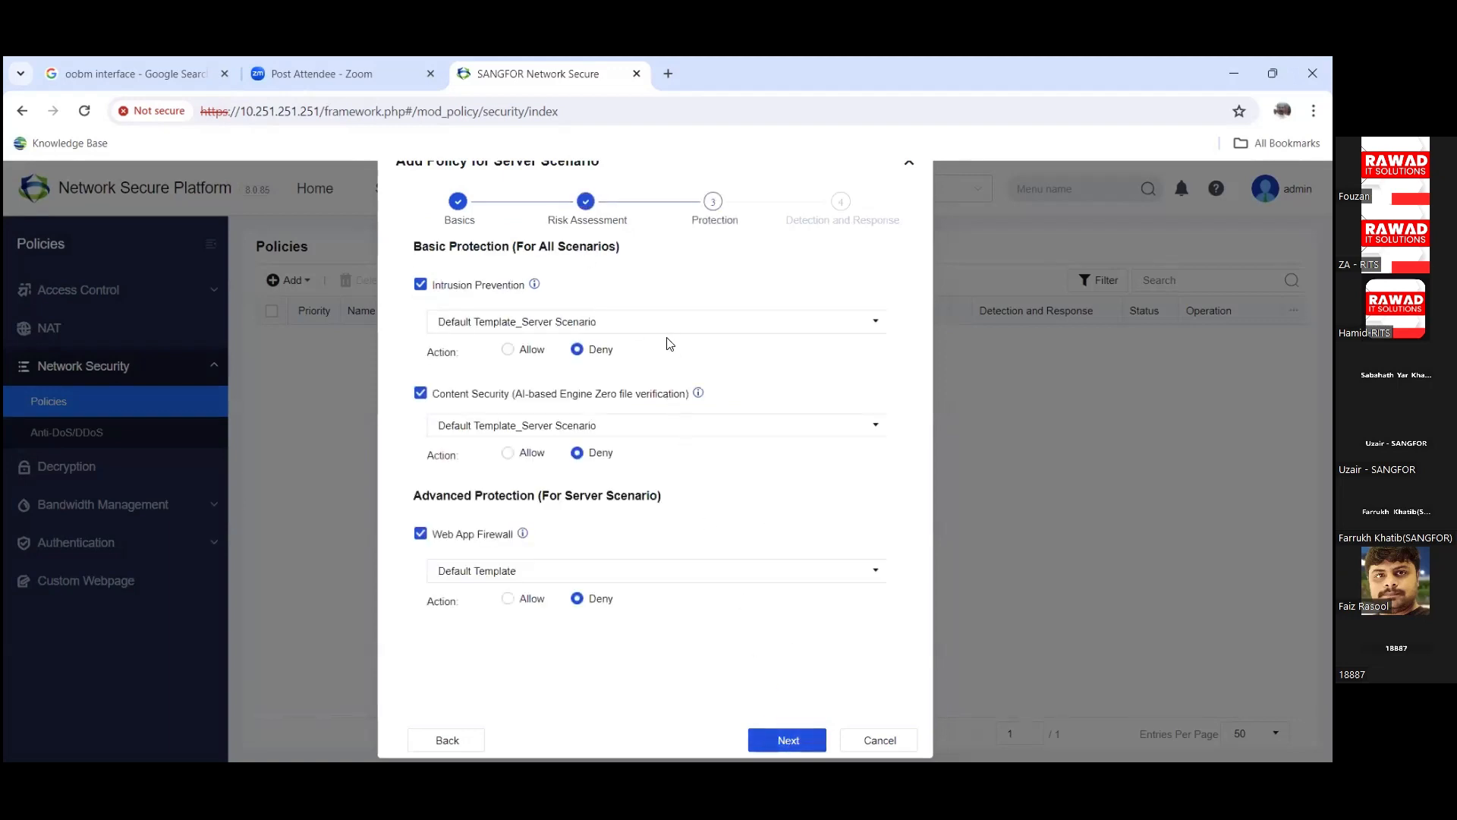
Step: Keep Server Scenario for intrusion prevention and use the anti-ransomware file downloading template for content security
{"action": "left_click", "coordinate": [476, 323]}
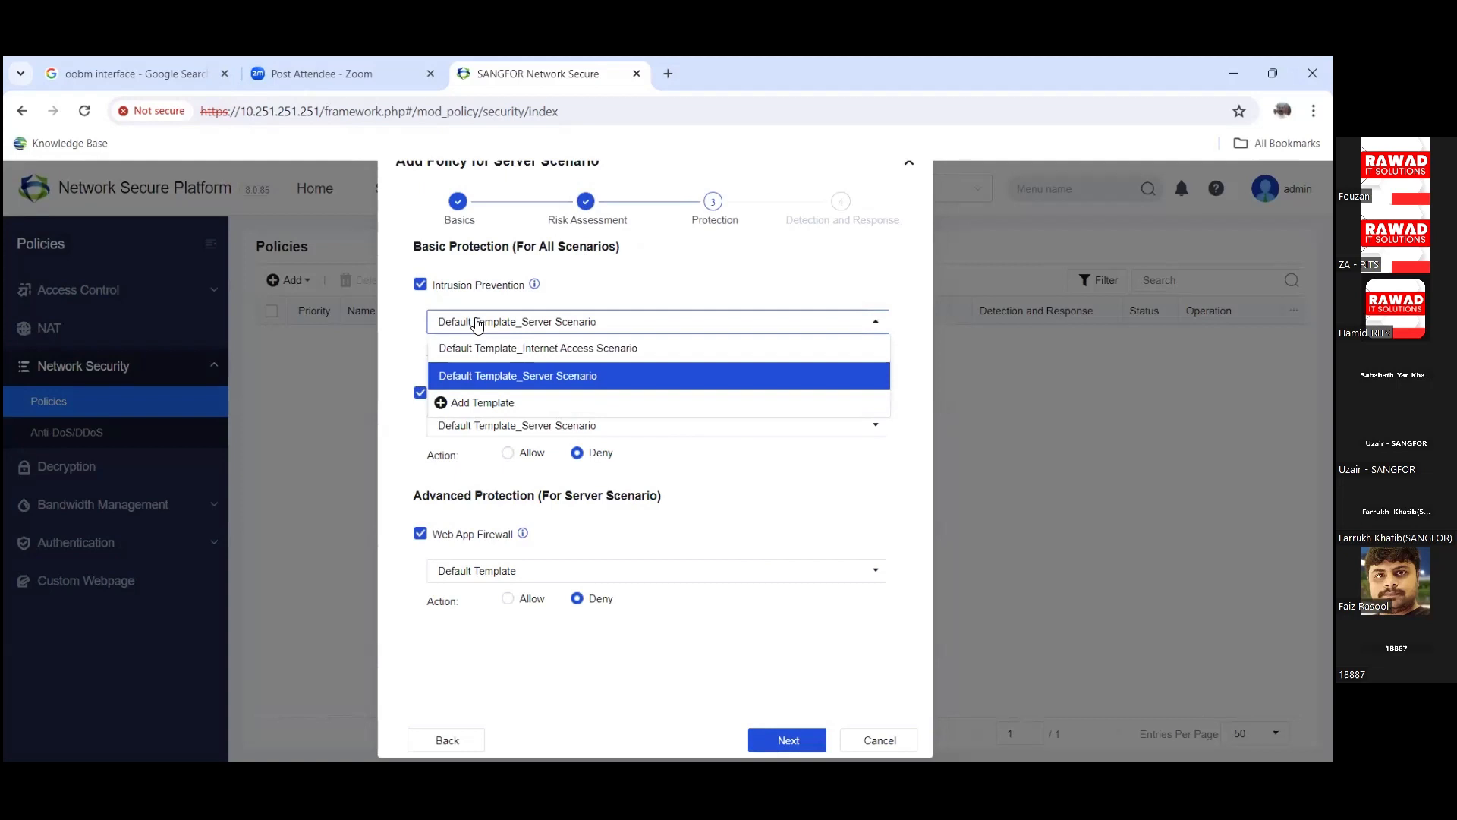
{"action": "left_click", "coordinate": [628, 272]}
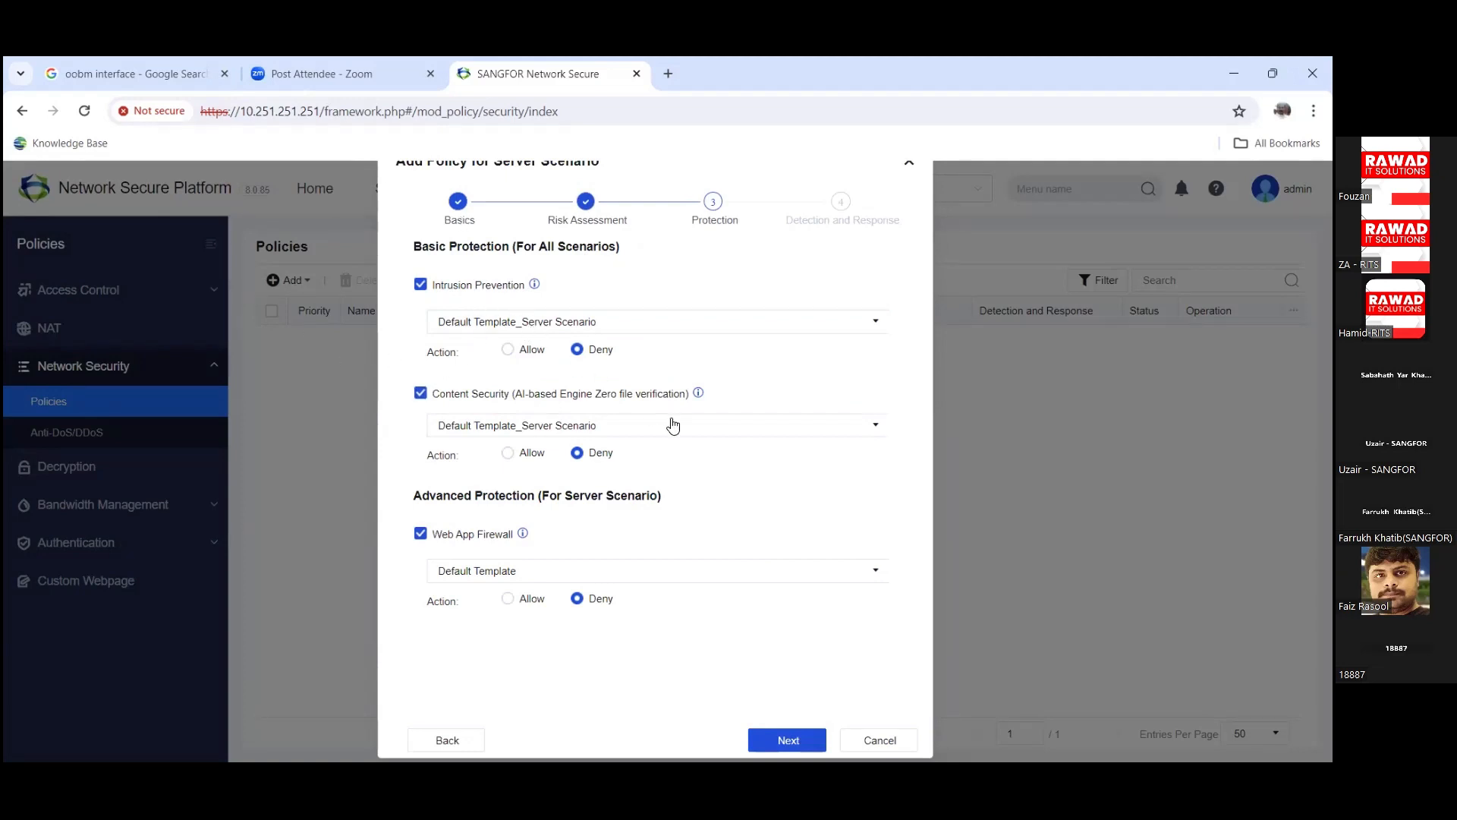
{"action": "left_click", "coordinate": [628, 337]}
{"action": "left_click", "coordinate": [629, 336]}
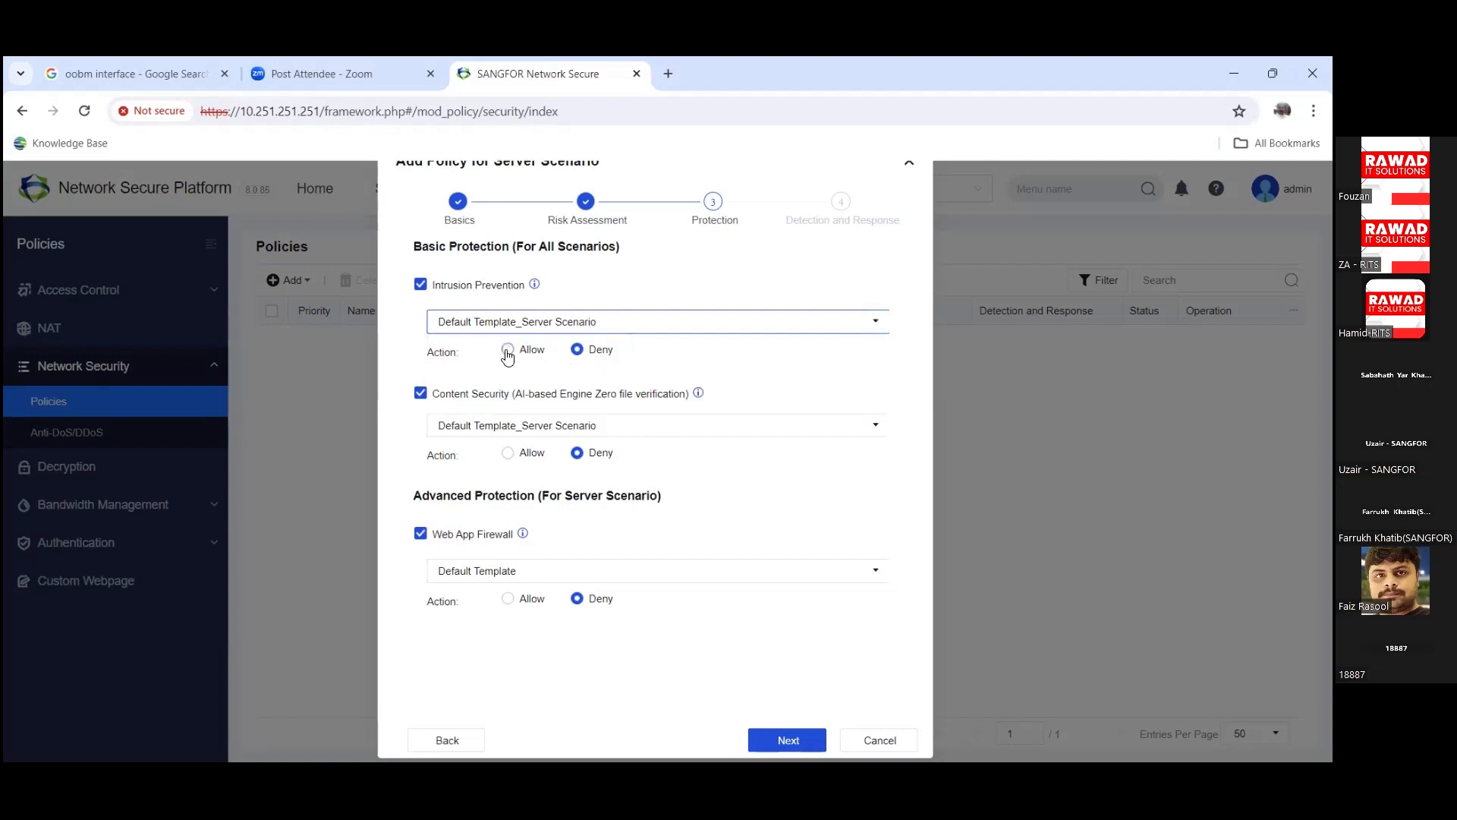
{"action": "left_click", "coordinate": [473, 428]}
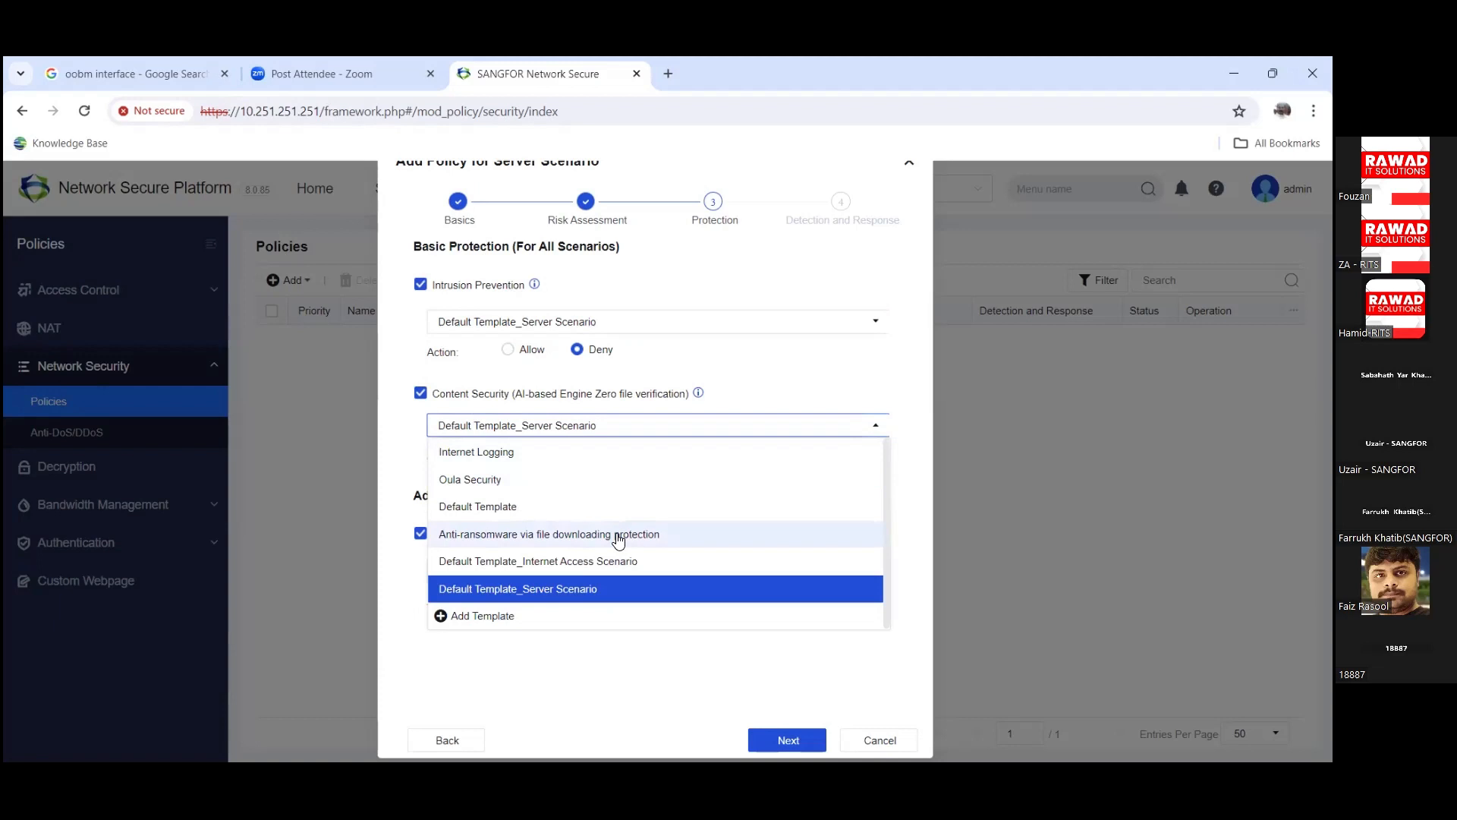
{"action": "left_click", "coordinate": [551, 540]}
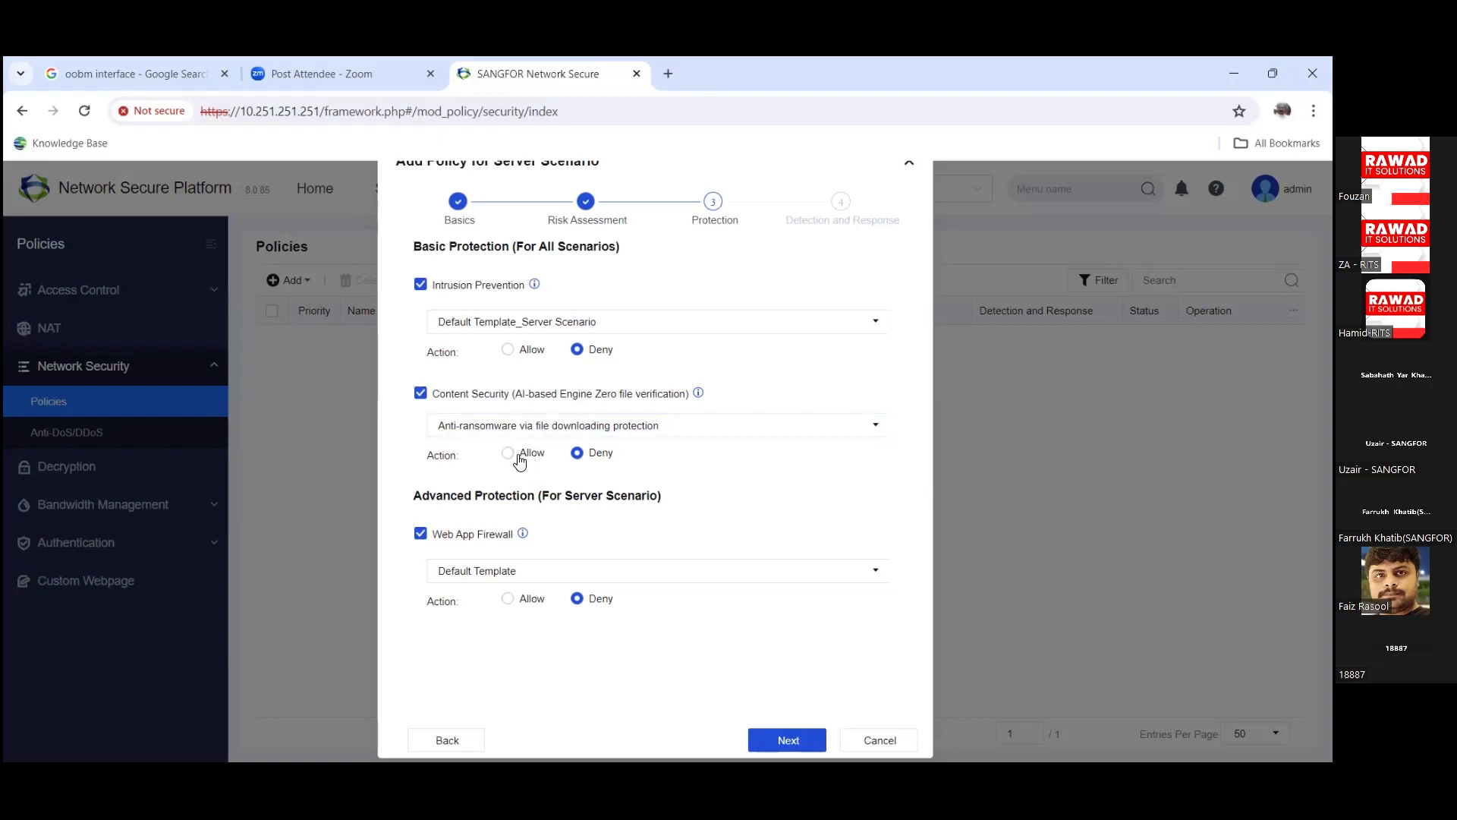
Step: Set the web app firewall to Default Template with its action on Allow
{"action": "left_click", "coordinate": [707, 568]}
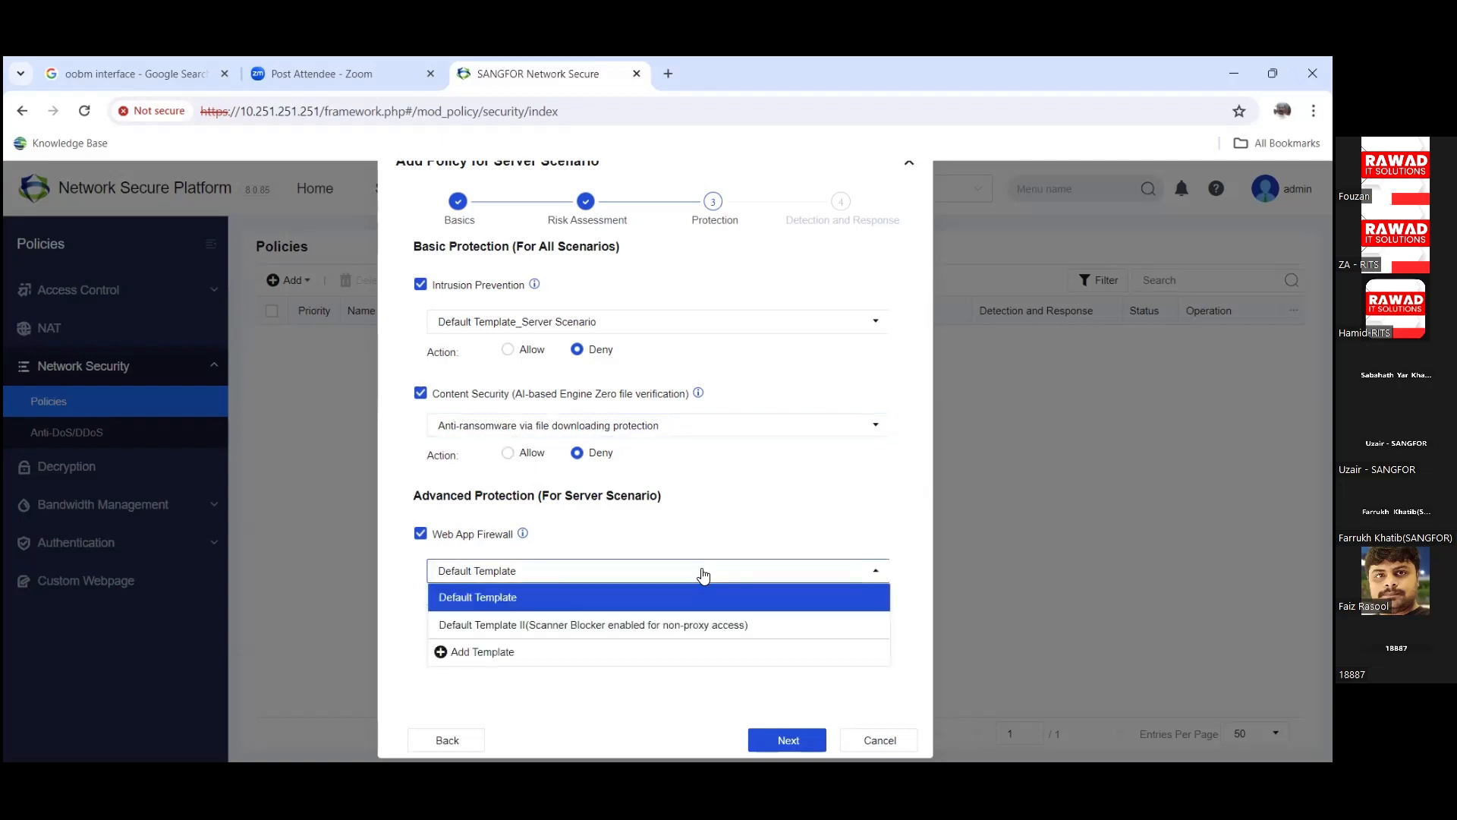
{"action": "left_click", "coordinate": [635, 627]}
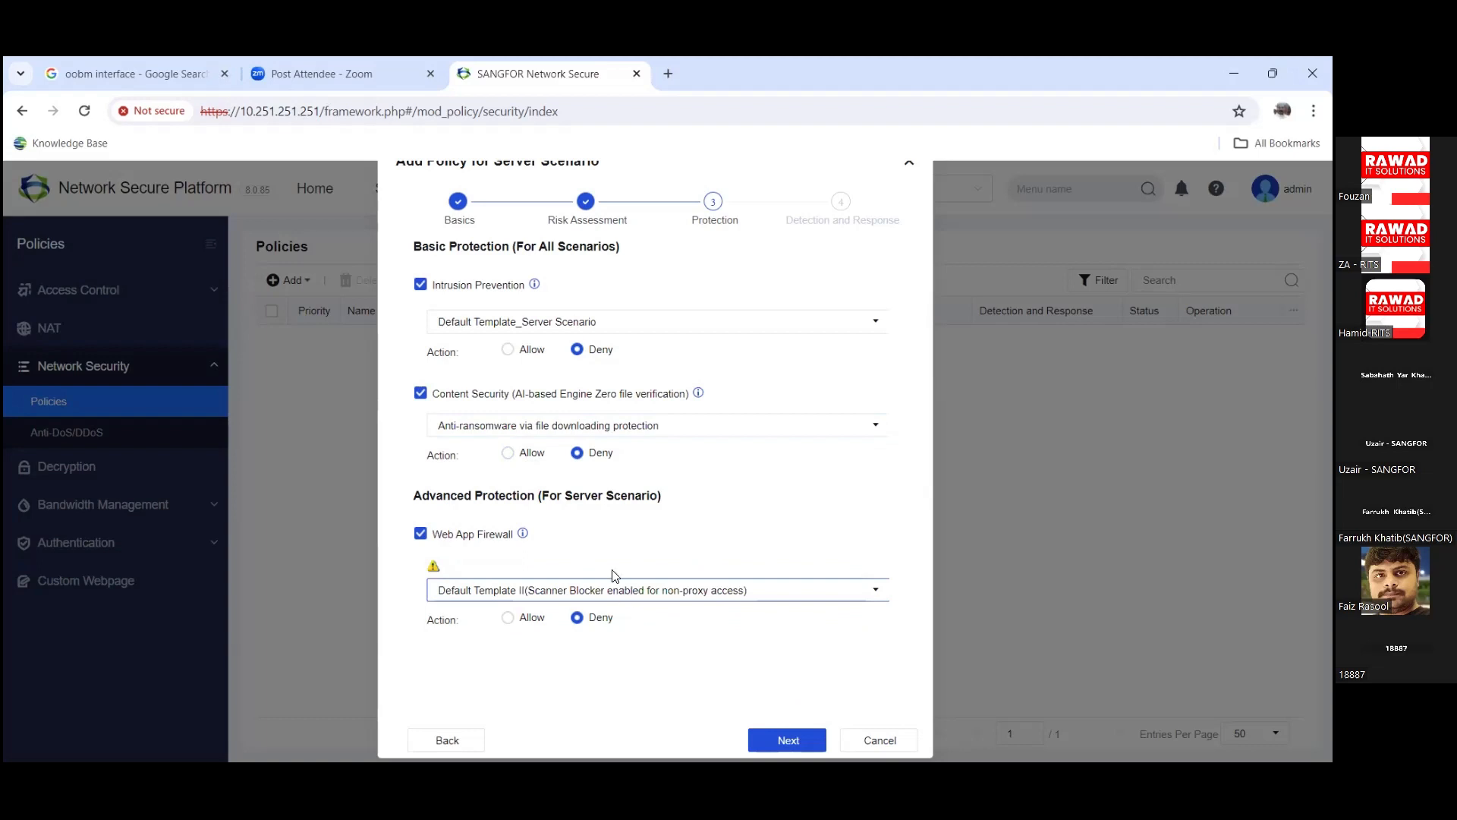
{"action": "left_click", "coordinate": [606, 595]}
{"action": "left_click", "coordinate": [586, 620]}
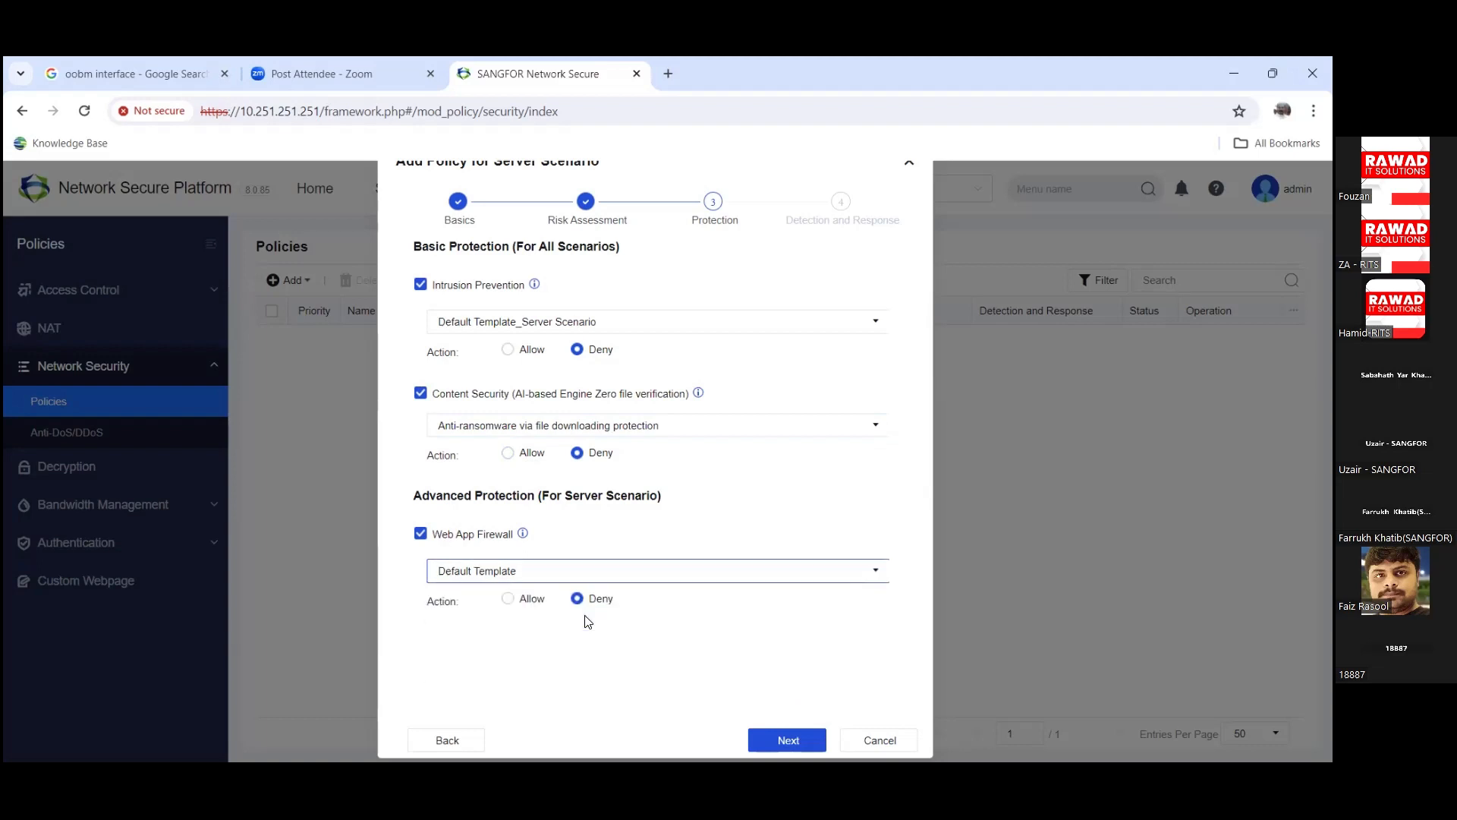
{"action": "left_click", "coordinate": [509, 601]}
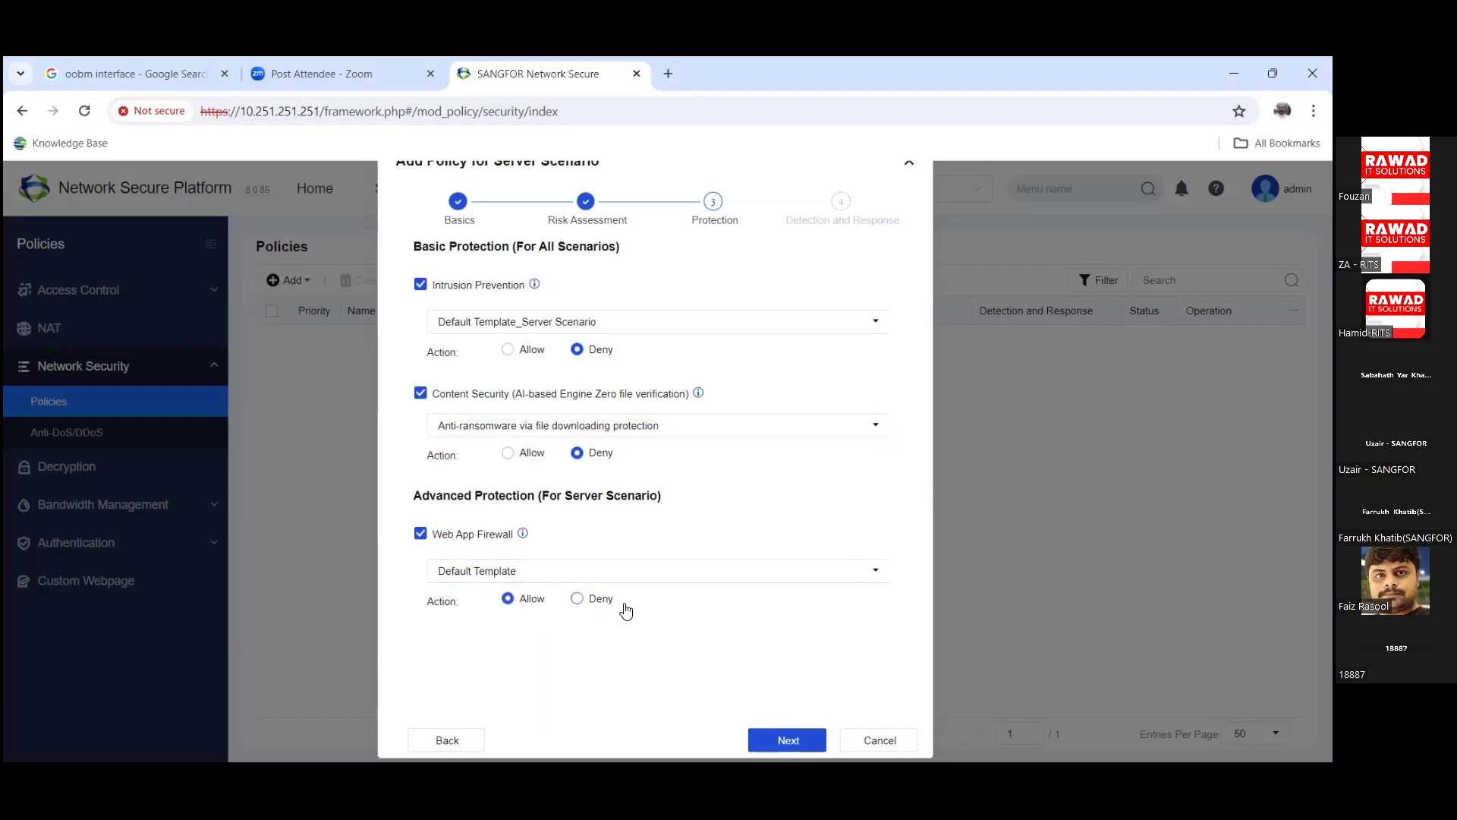
{"action": "left_click", "coordinate": [605, 603]}
{"action": "left_click", "coordinate": [525, 603]}
{"action": "left_click", "coordinate": [598, 600]}
Step: Keep Default Template for botnet detection on Detection and Response and save the test policy
{"action": "left_click", "coordinate": [788, 742]}
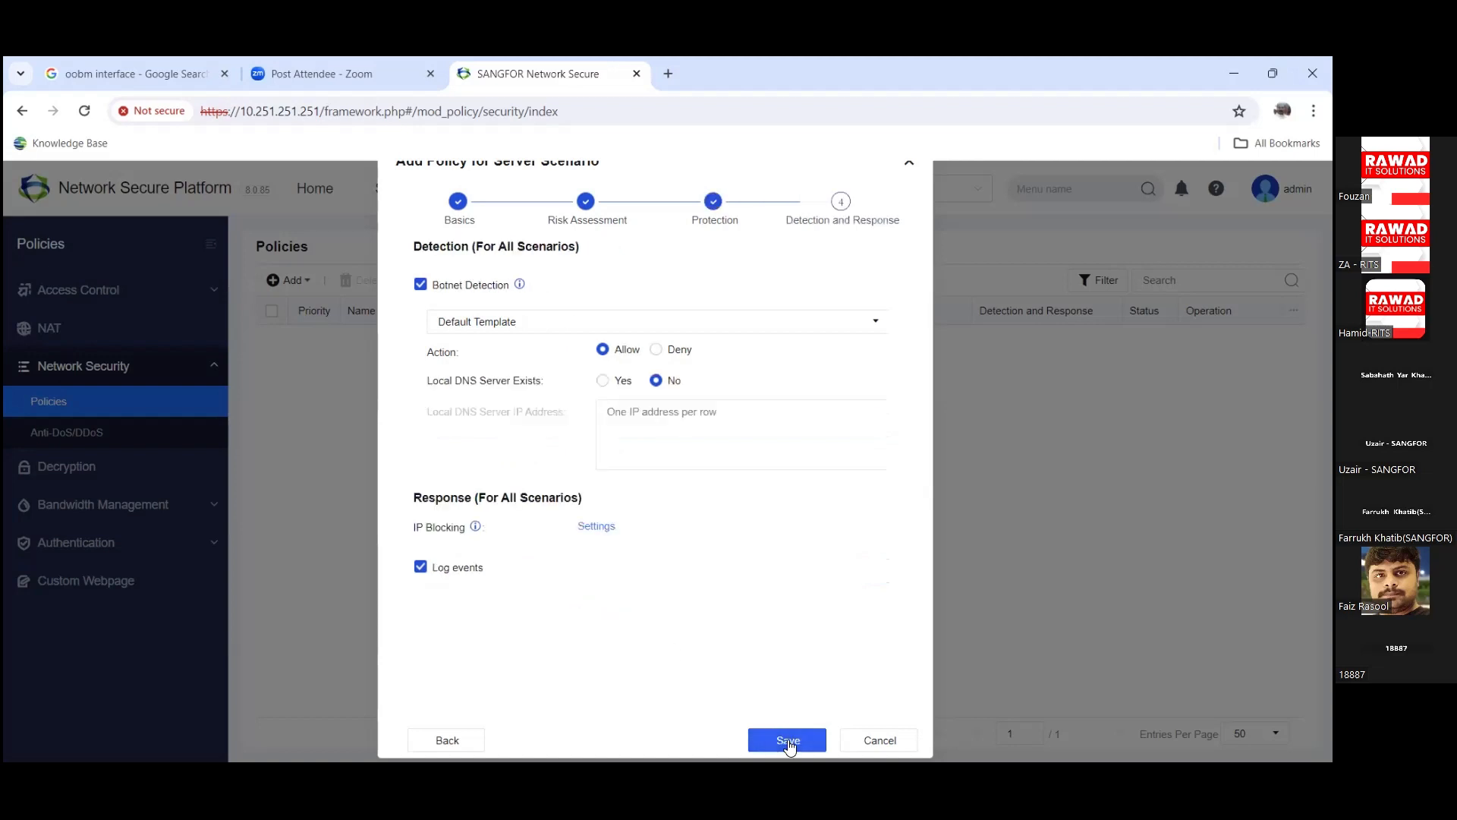
{"action": "left_click", "coordinate": [723, 323]}
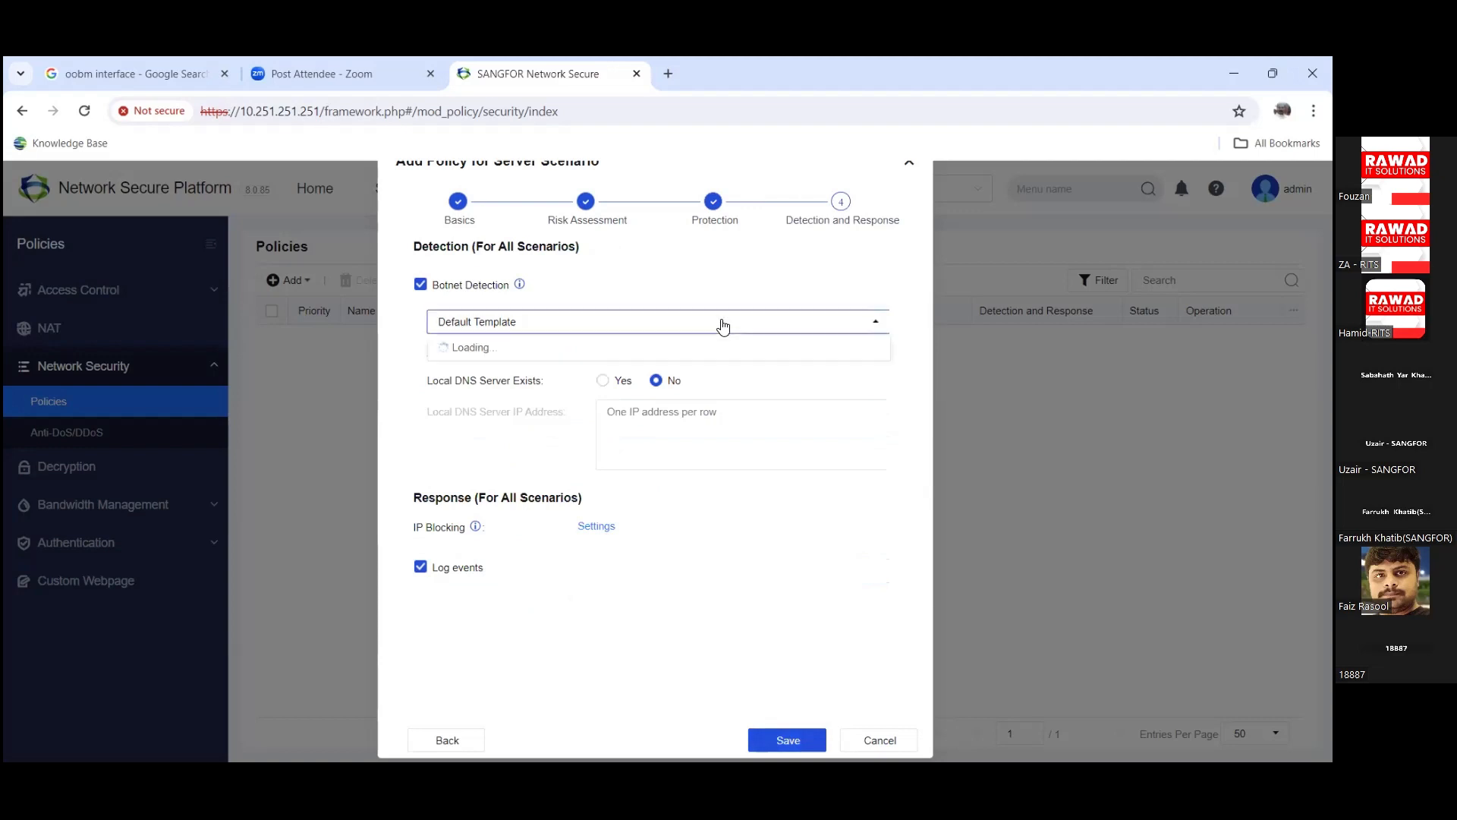
{"action": "left_click", "coordinate": [722, 325]}
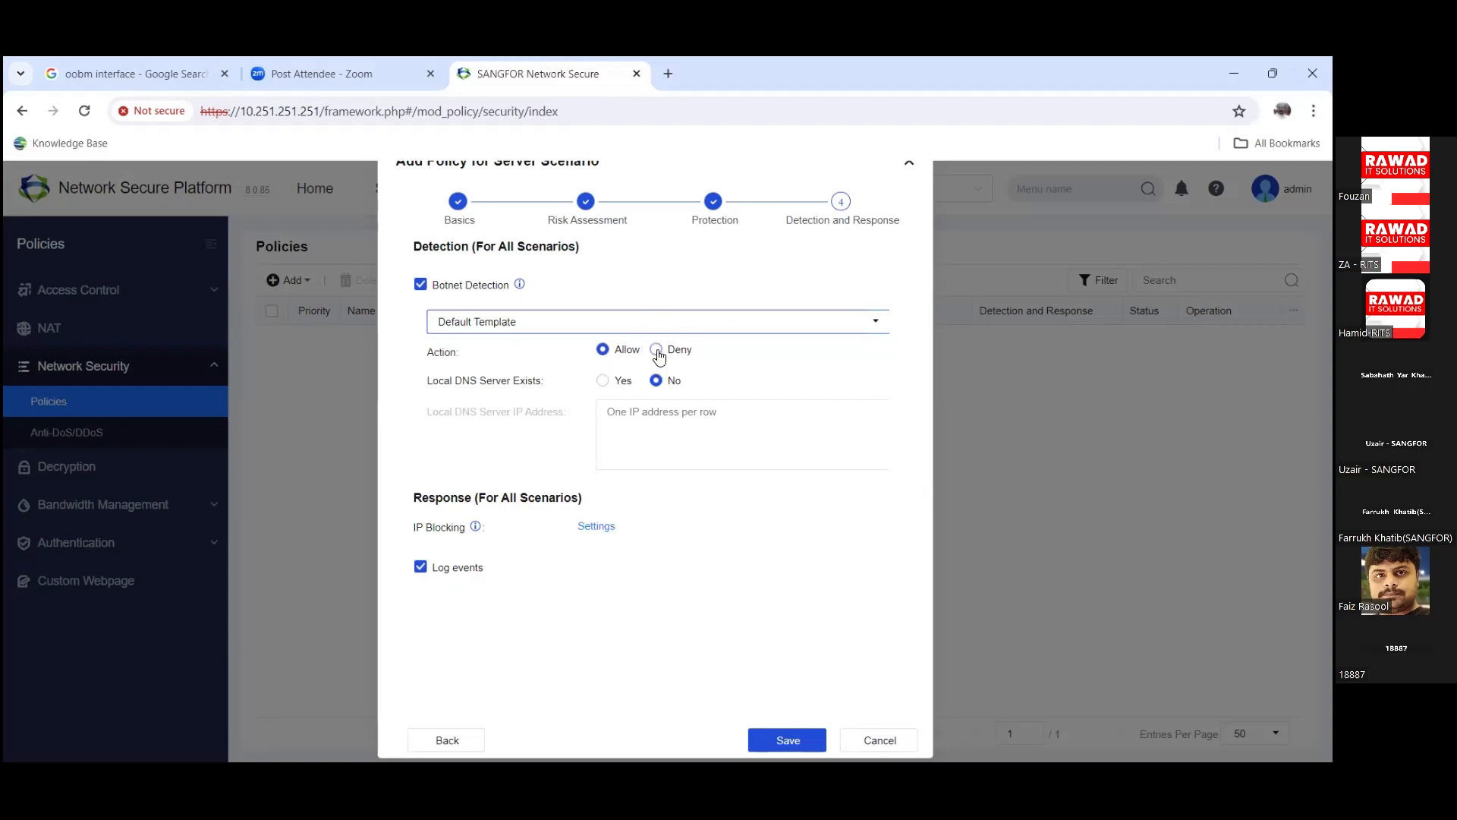
{"action": "left_click", "coordinate": [775, 740]}
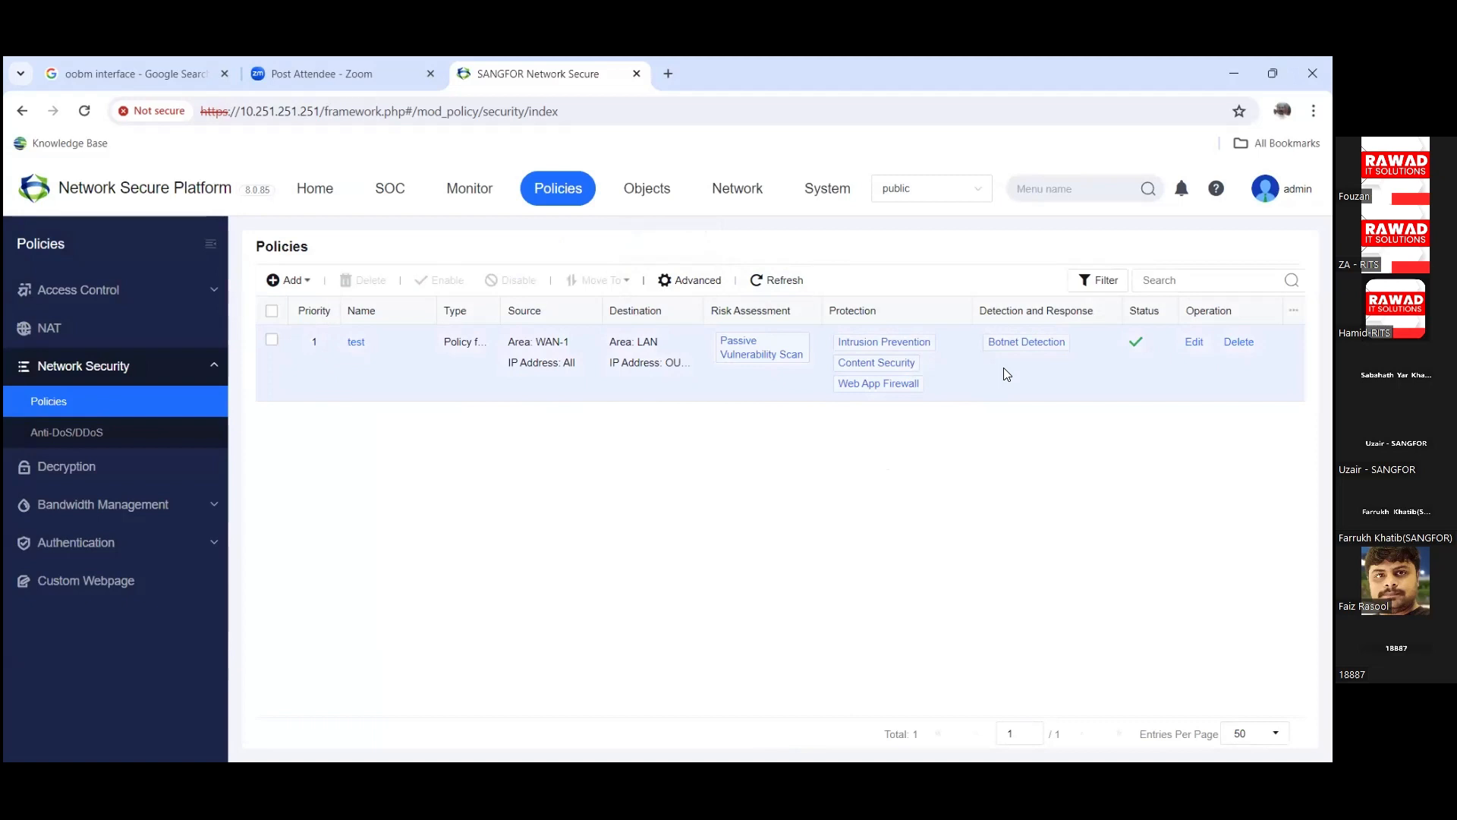
Step: Start a new Internet Access Scenario policy and name it test
{"action": "left_click", "coordinate": [293, 287]}
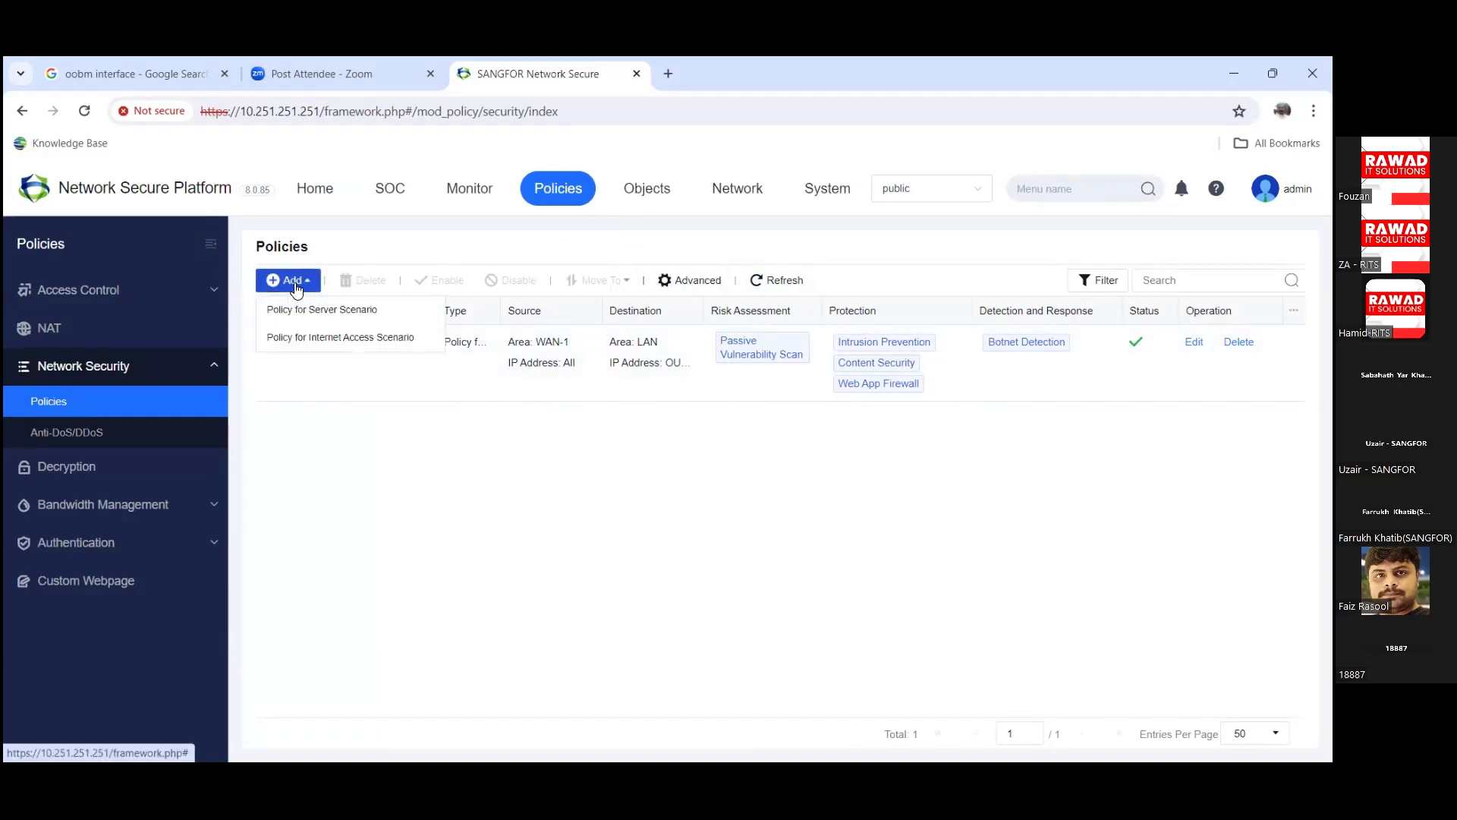
{"action": "left_click", "coordinate": [339, 343]}
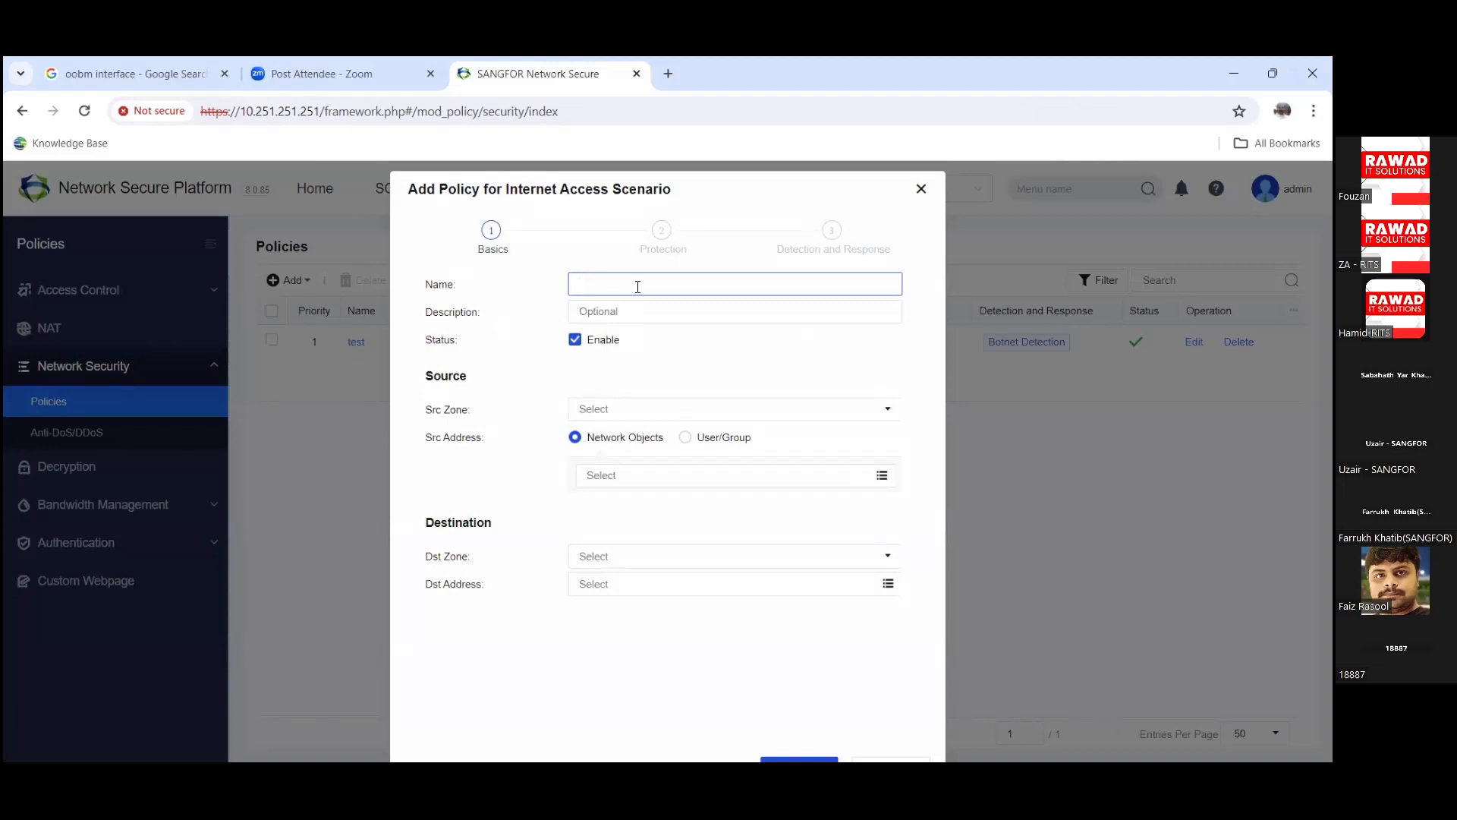
{"action": "left_click", "coordinate": [921, 188]}
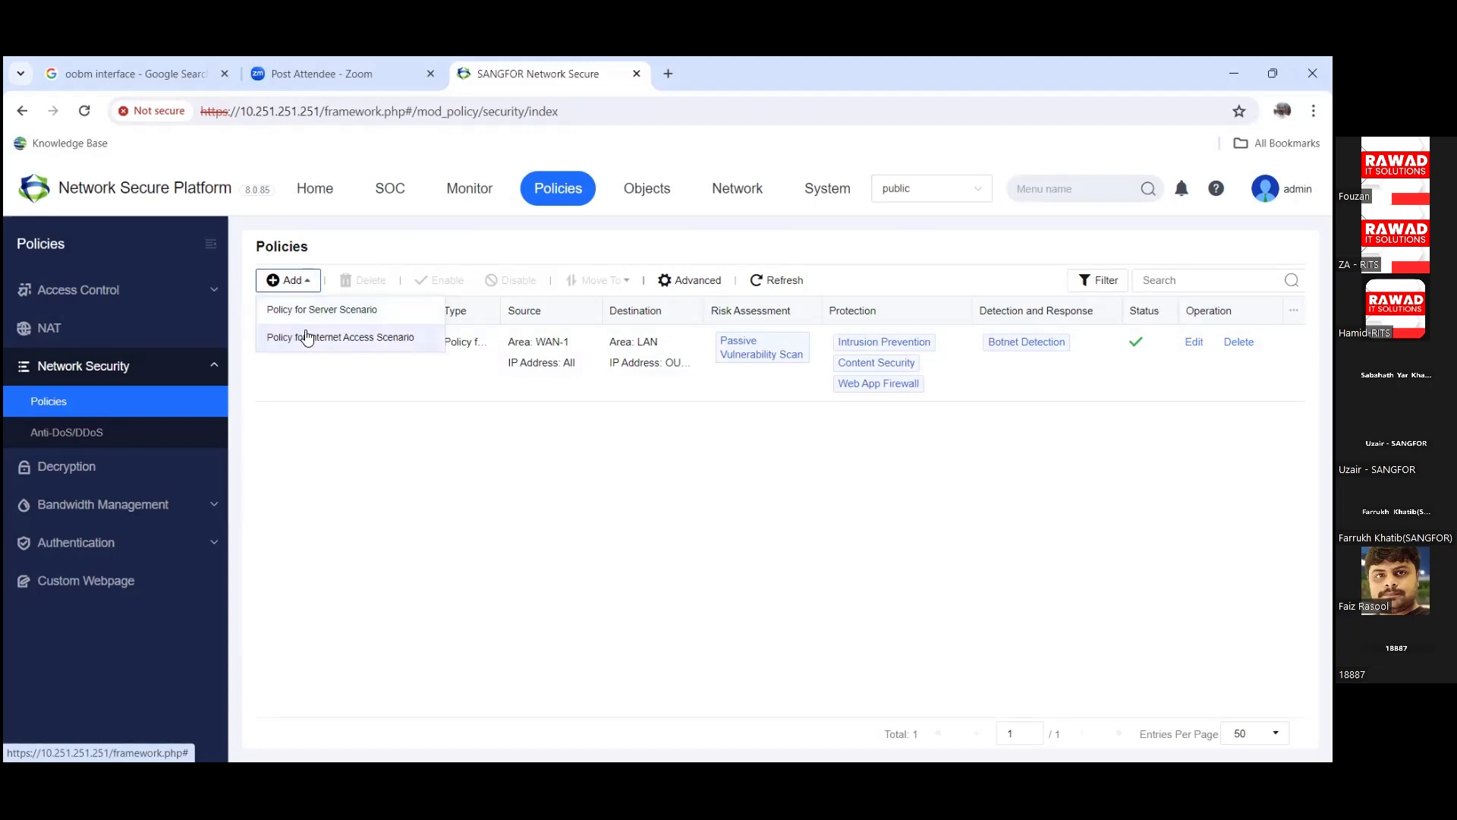
{"action": "left_click", "coordinate": [309, 334]}
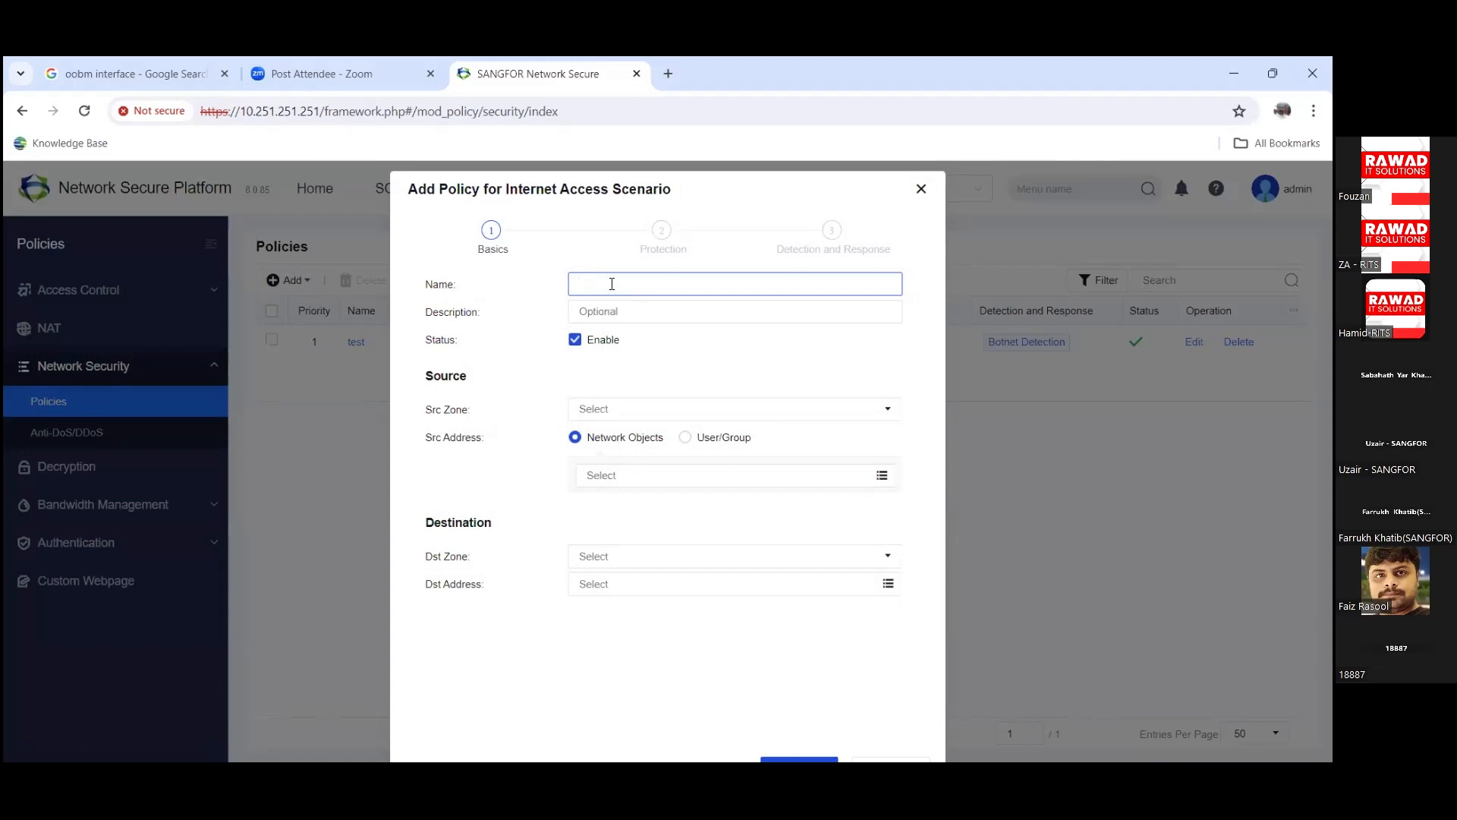
{"action": "type", "text": "st"}
{"action": "key", "text": "Tab"}
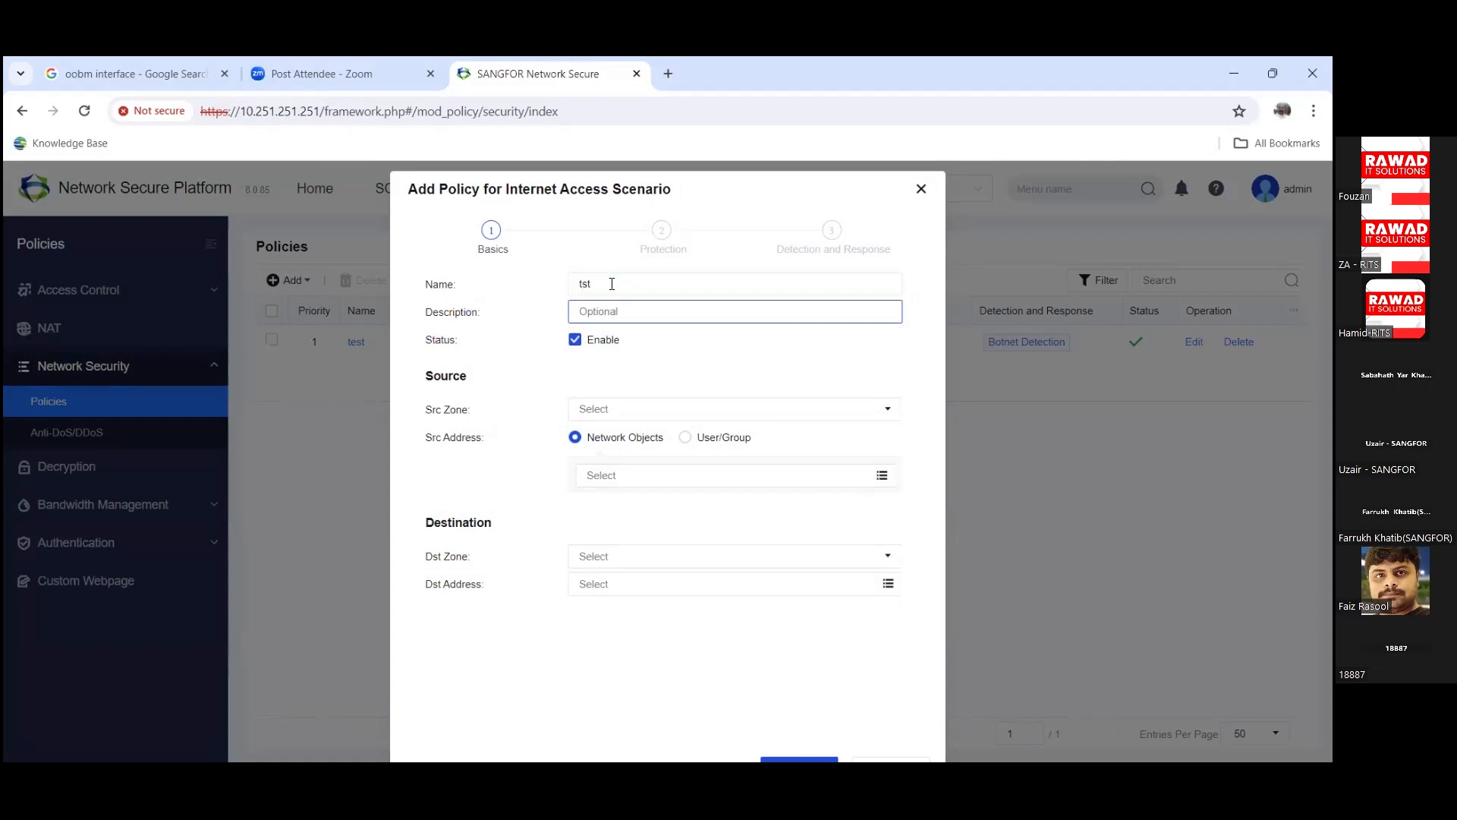
{"action": "left_click", "coordinate": [611, 283]}
{"action": "key", "text": "ctrl+a"}
{"action": "key", "text": "BackSpace"}
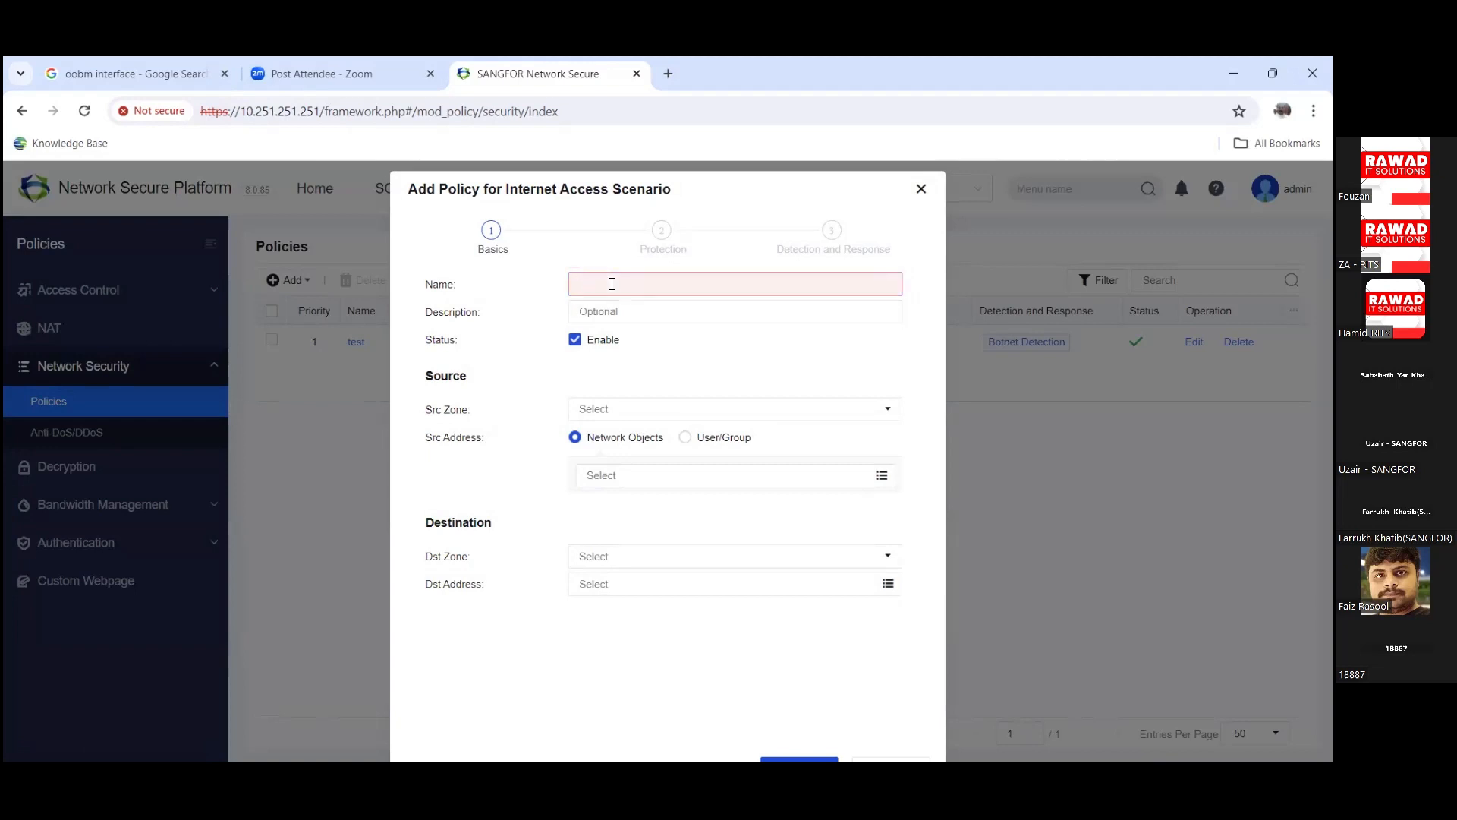
{"action": "type", "text": "test"}
{"action": "key", "text": "Tab"}
{"action": "key", "text": "Tab"}
{"action": "key", "text": "Tab"}
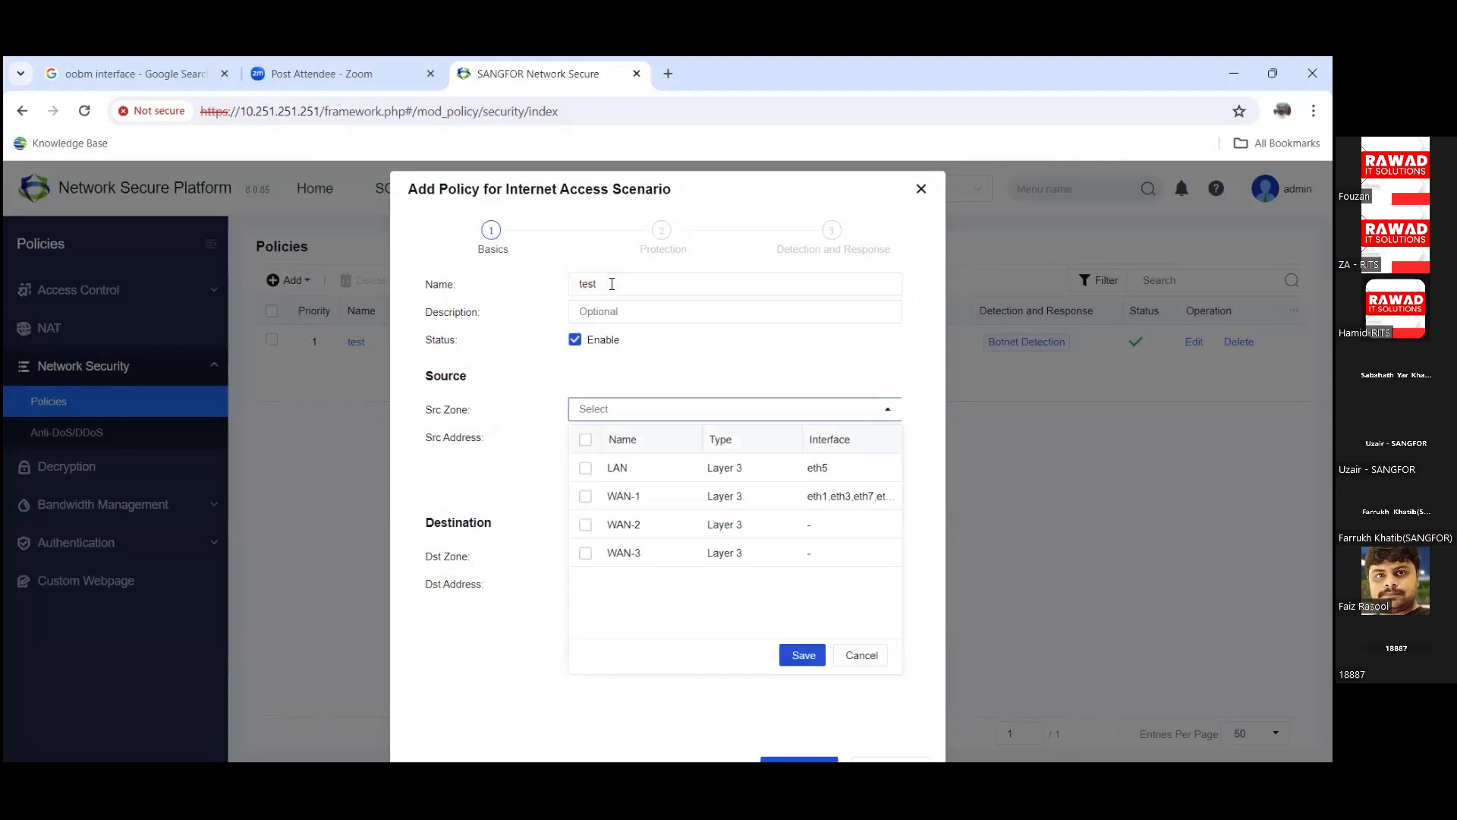
Step: Set the policy source to zone LAN with address OULA LAN Network
{"action": "left_click", "coordinate": [585, 468]}
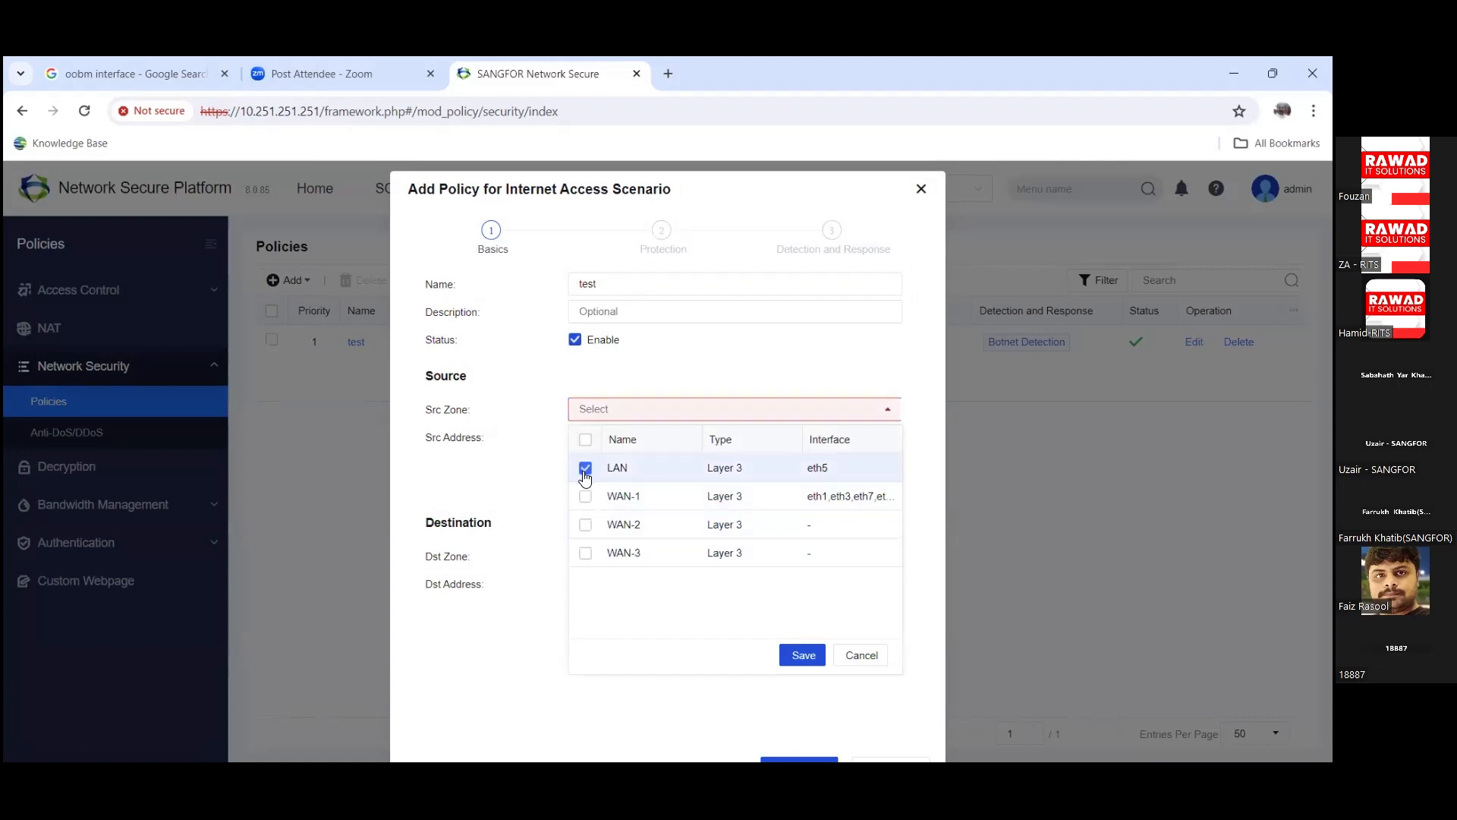
{"action": "left_click", "coordinate": [803, 655]}
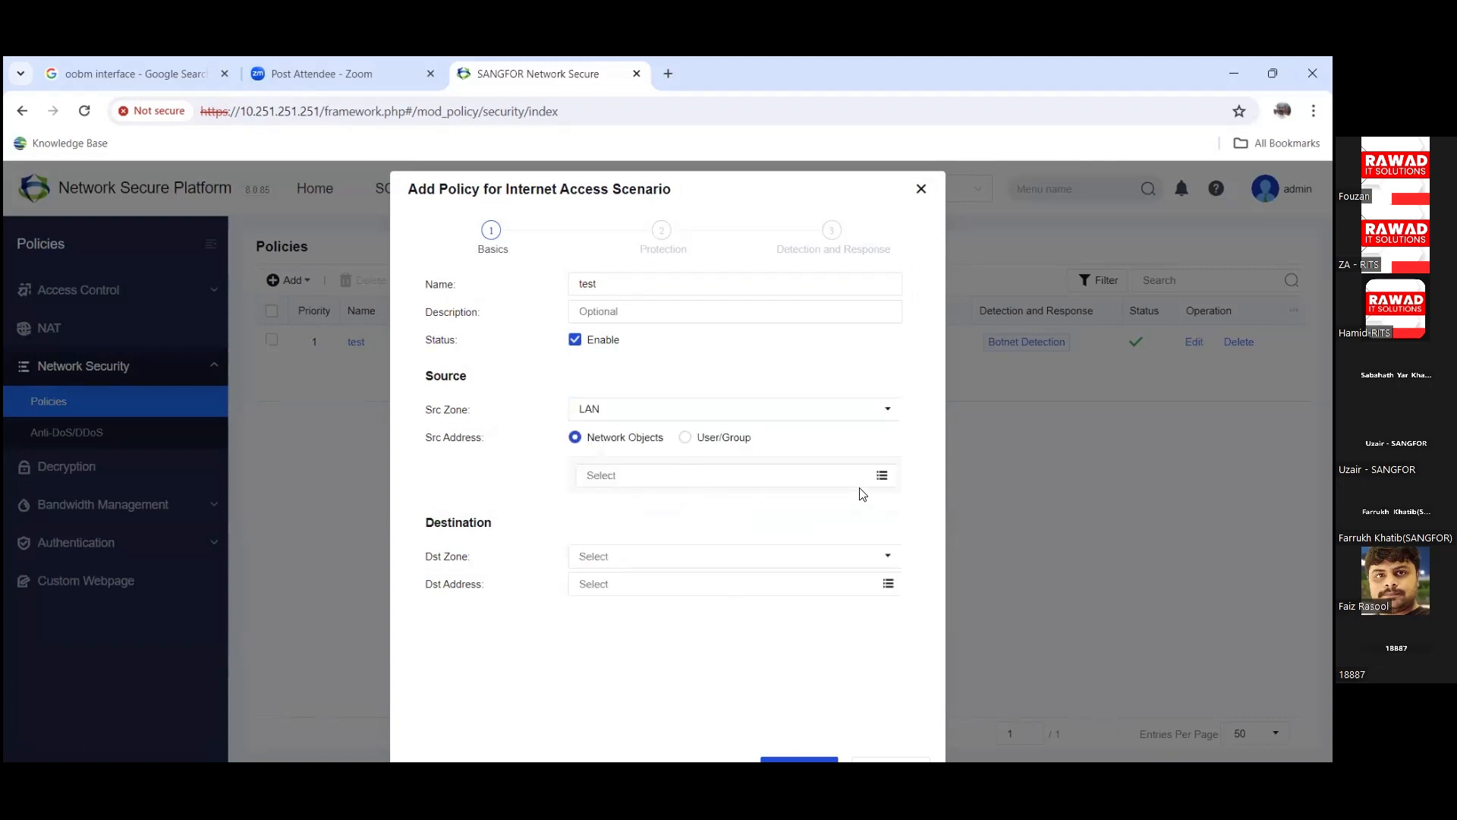
{"action": "left_click", "coordinate": [889, 478]}
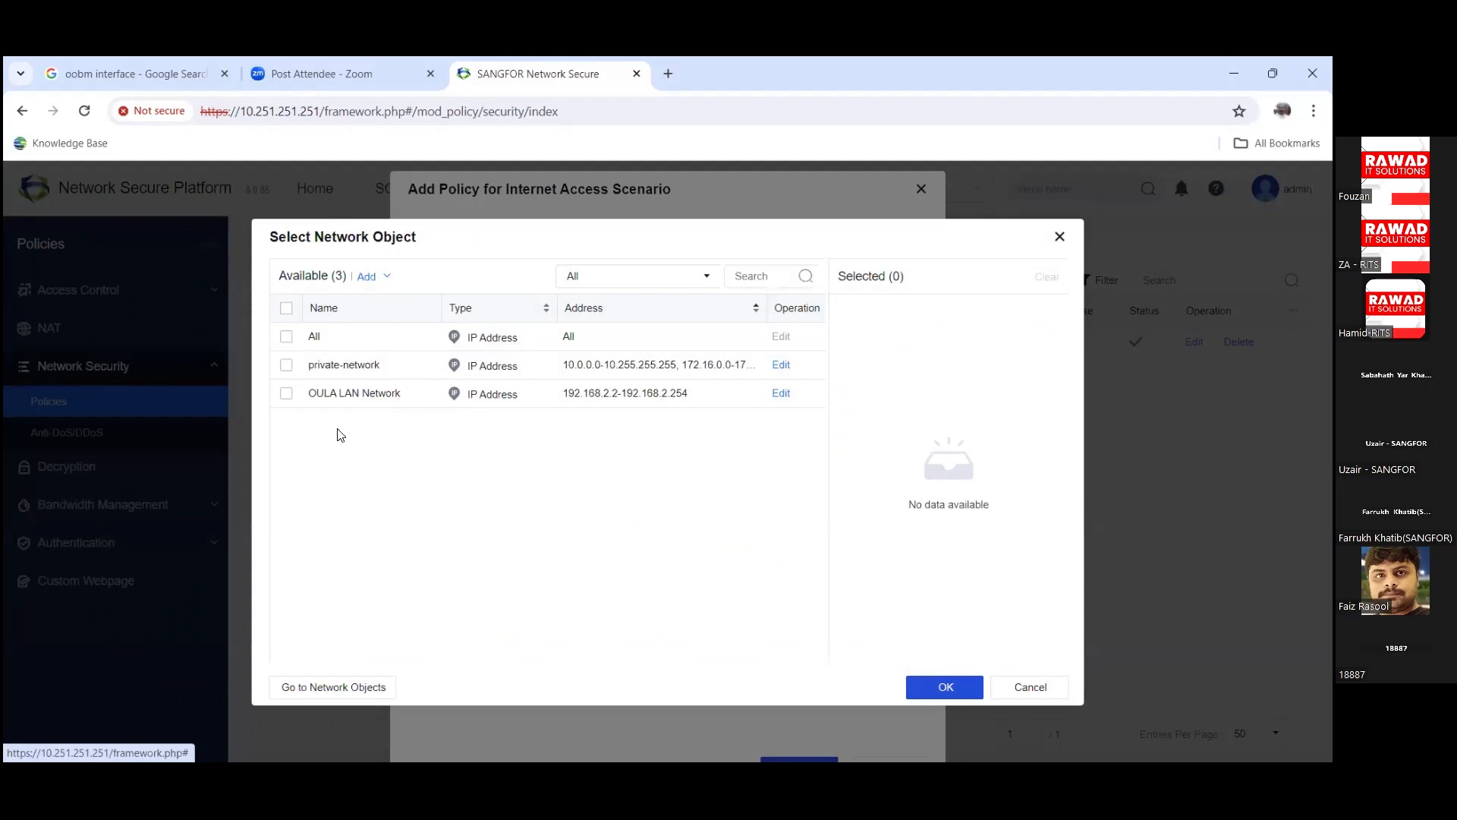
{"action": "left_click", "coordinate": [287, 394]}
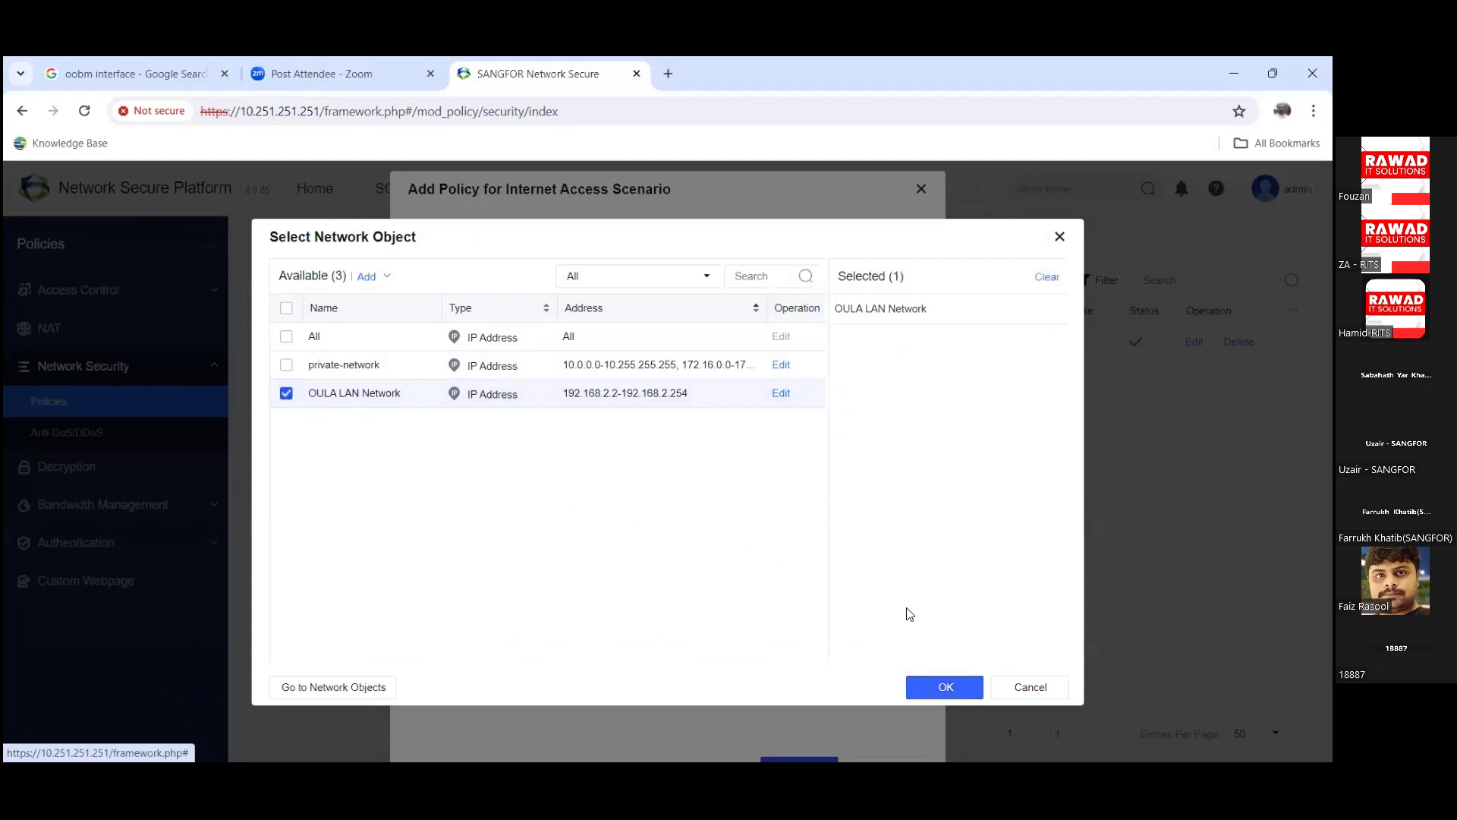
{"action": "left_click", "coordinate": [945, 687]}
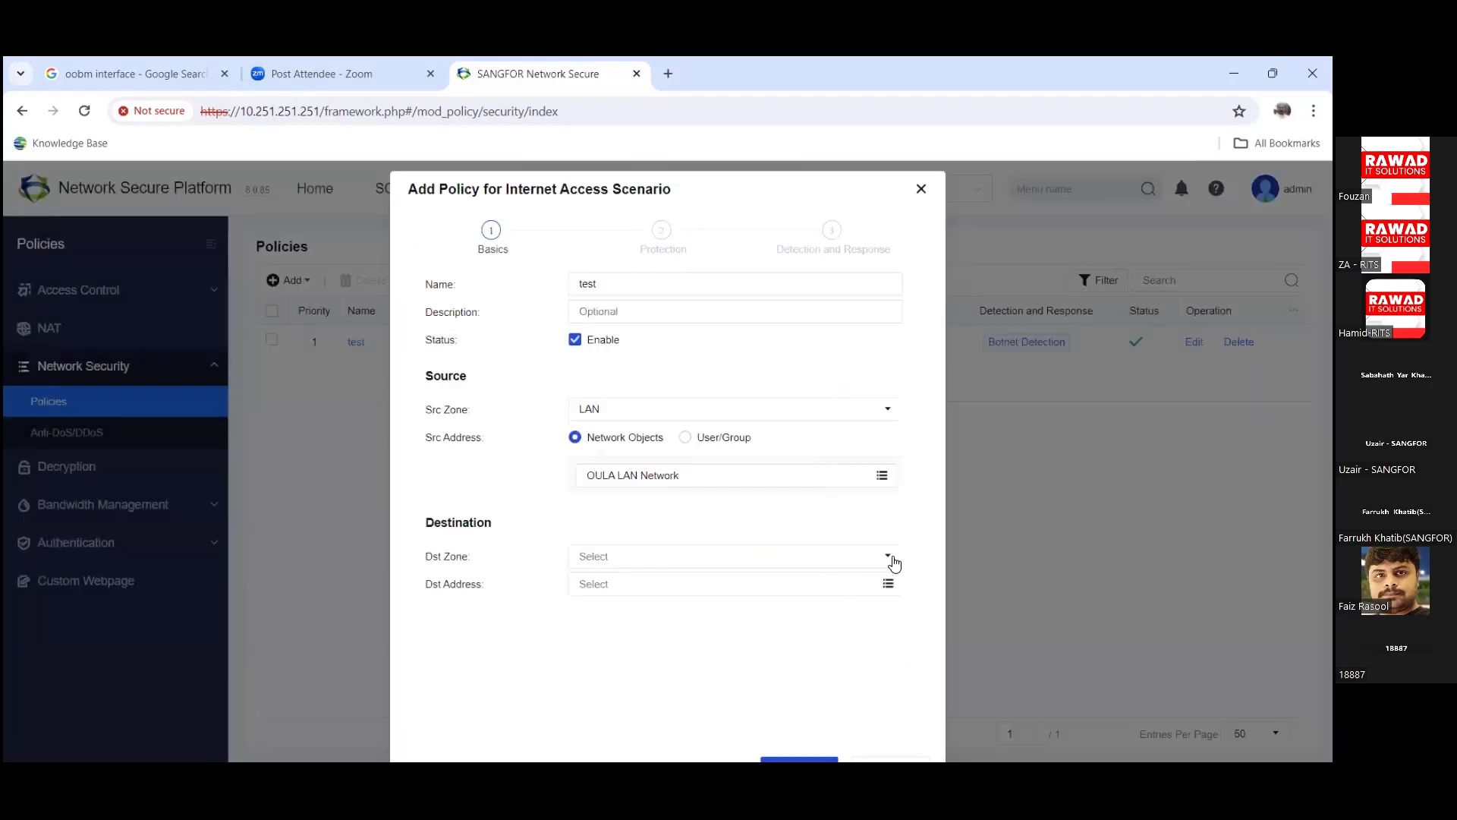
Step: Set the destination to zone WAN-1 with address All and advance to Protection
{"action": "left_click", "coordinate": [894, 562]}
{"action": "left_click", "coordinate": [585, 362]}
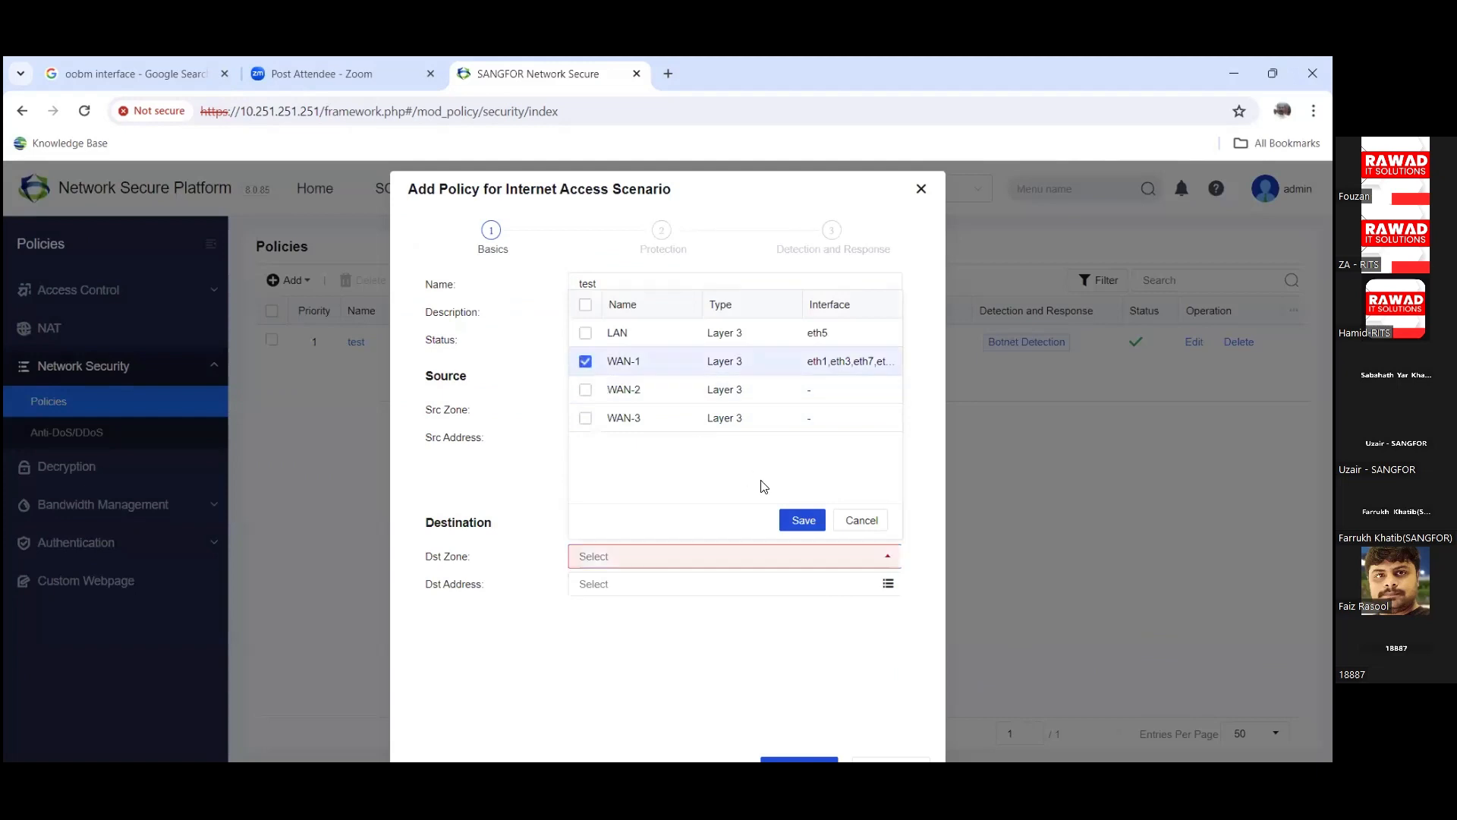
{"action": "left_click", "coordinate": [803, 519]}
{"action": "left_click", "coordinate": [888, 585]}
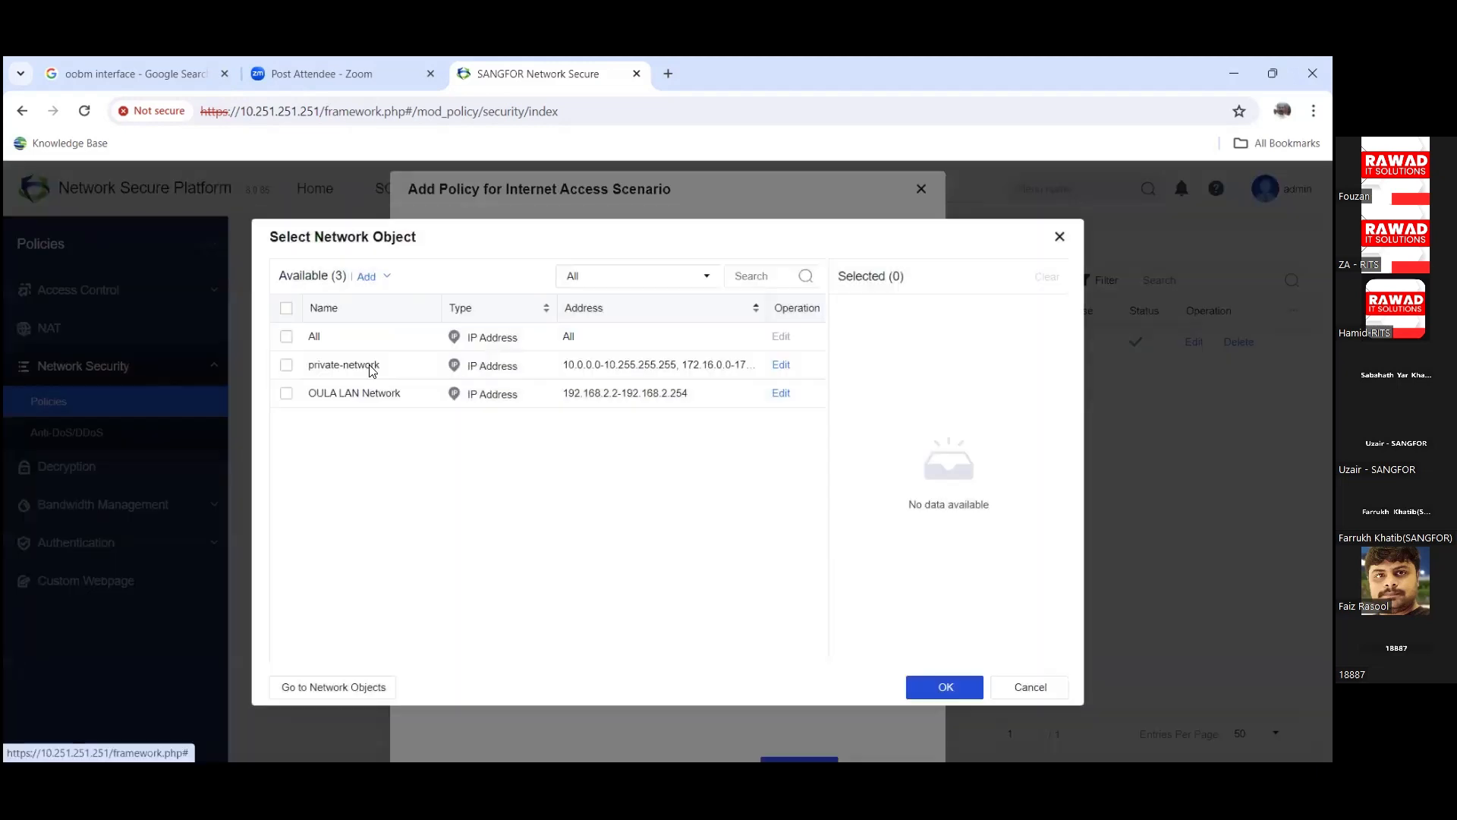
{"action": "left_click", "coordinate": [286, 336]}
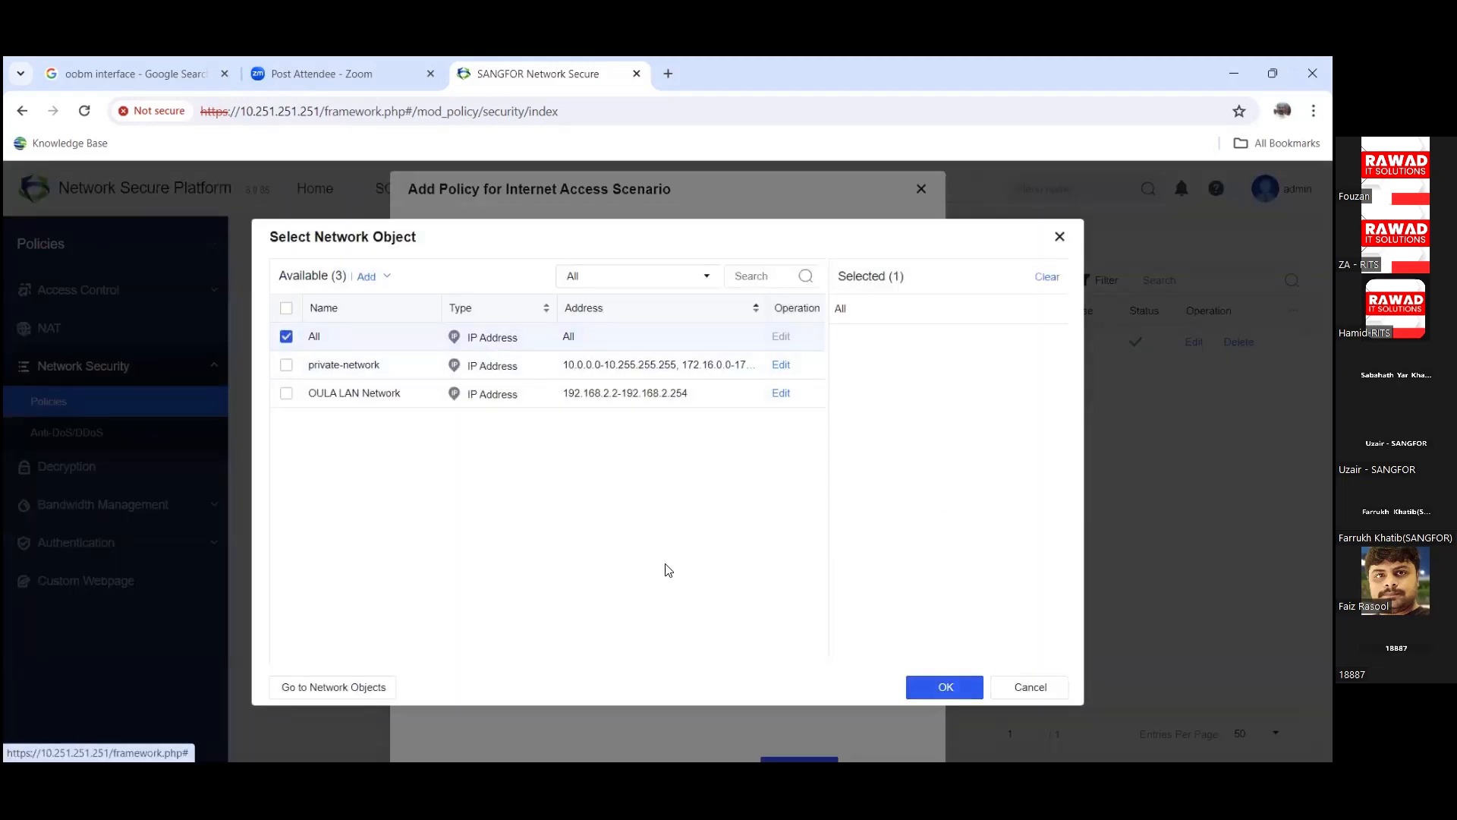
{"action": "key", "text": "Return"}
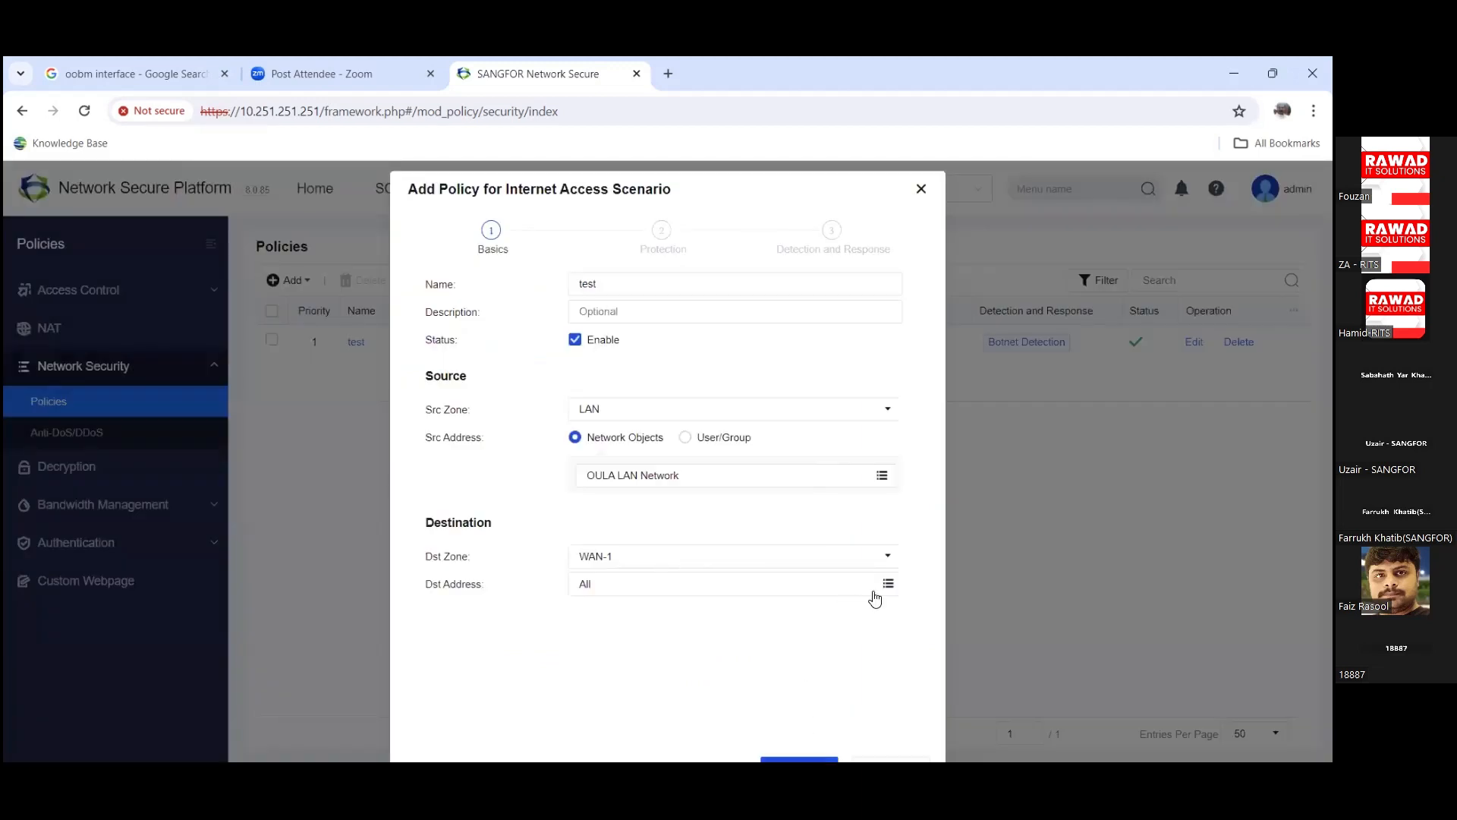
{"action": "left_click_drag", "start_coordinate": [745, 196], "coordinate": [743, 168]}
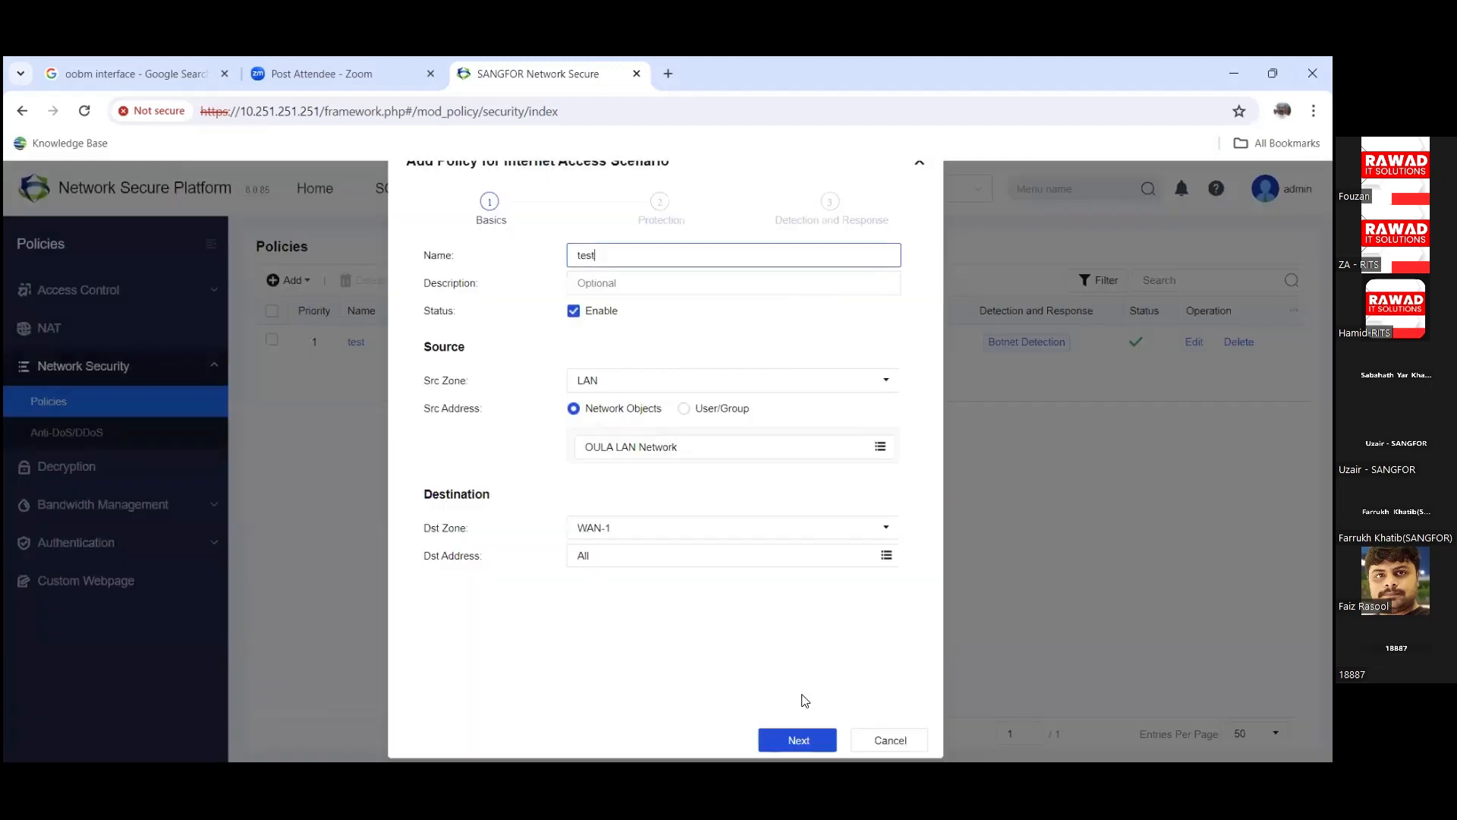
{"action": "left_click", "coordinate": [783, 735]}
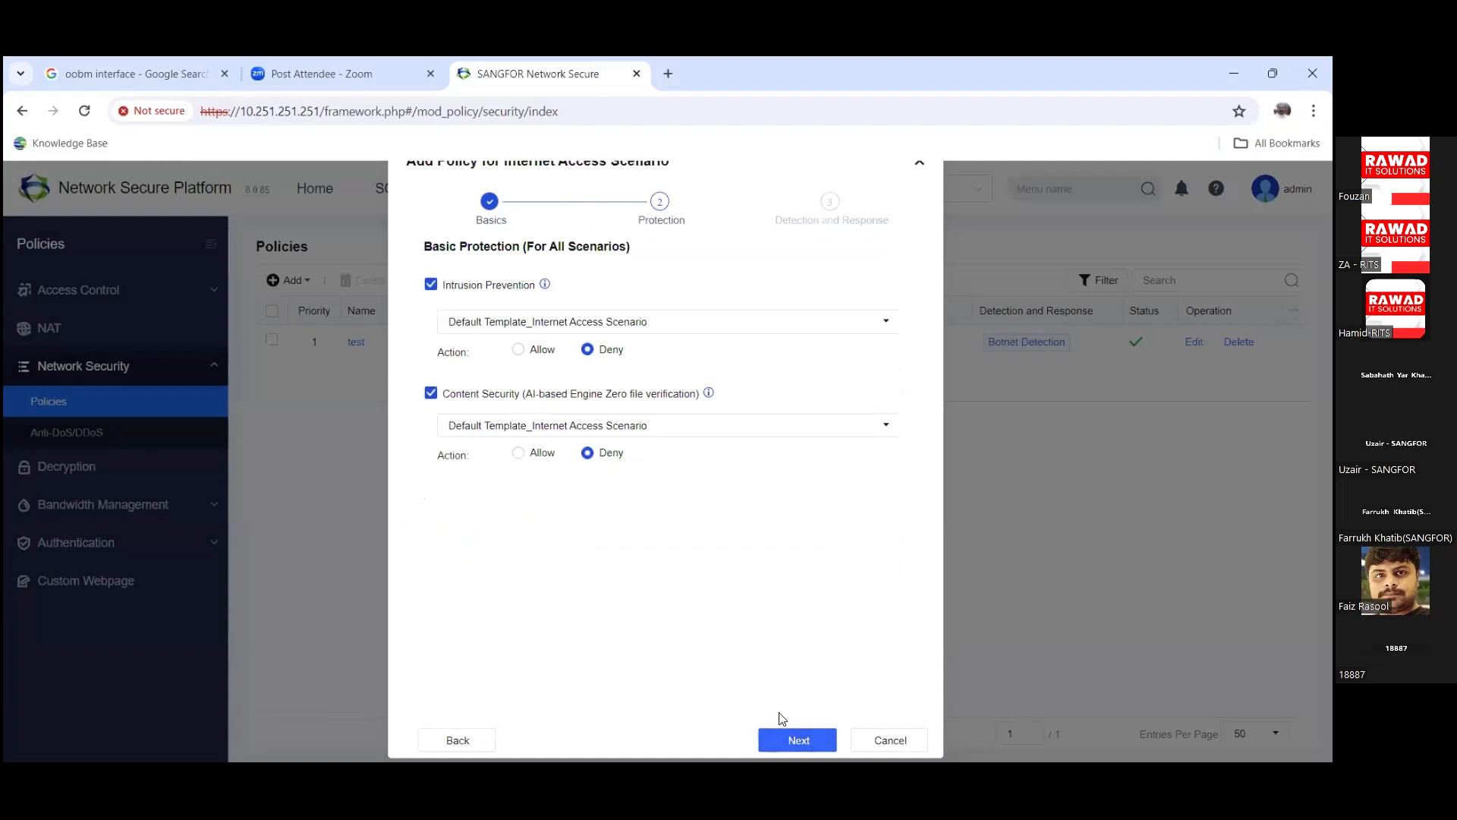
Step: Keep the Internet Access Scenario intrusion prevention template and proceed to Detection and Response
{"action": "left_click", "coordinate": [718, 328]}
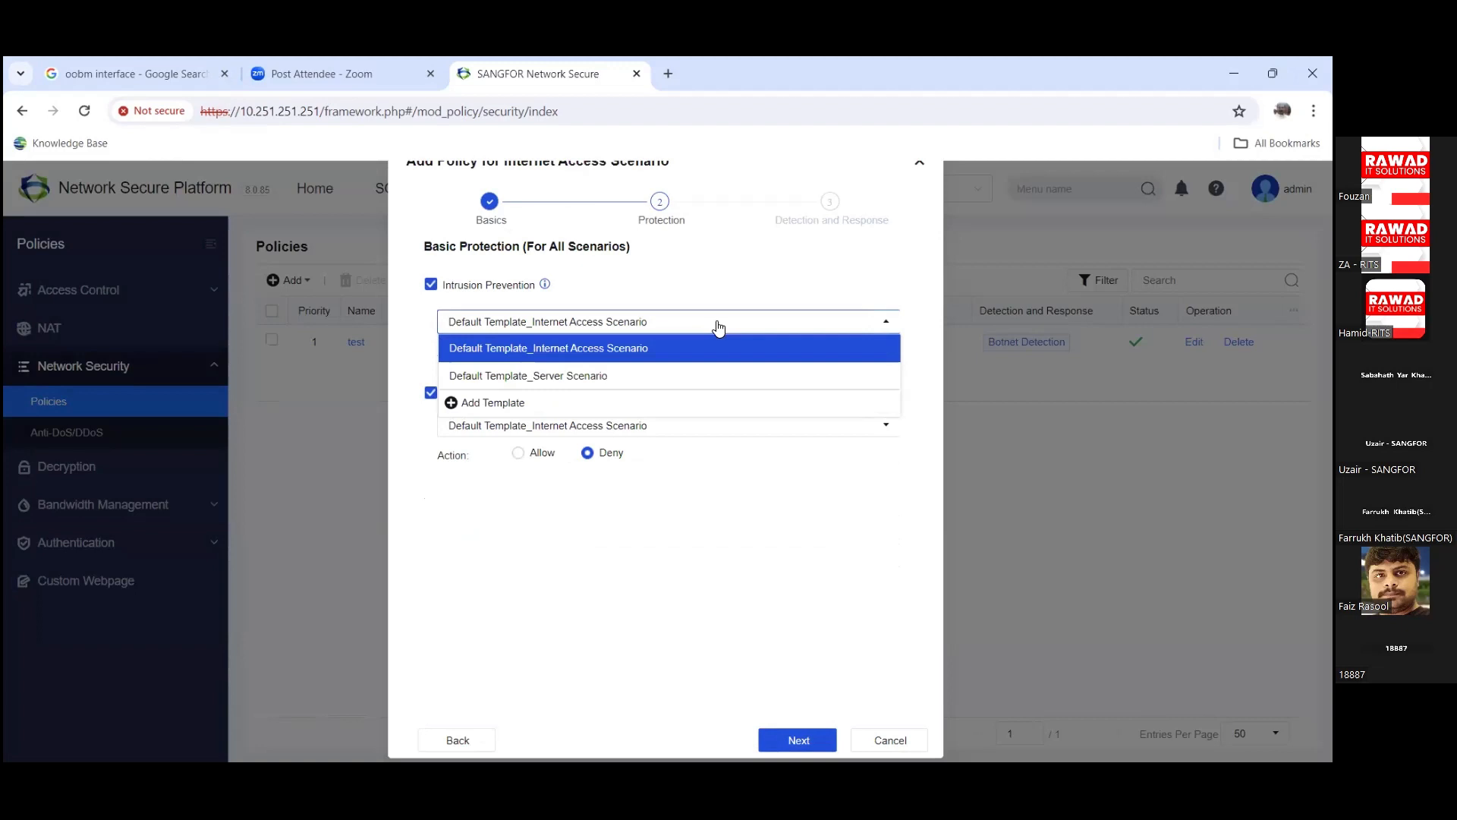
{"action": "left_click", "coordinate": [670, 281]}
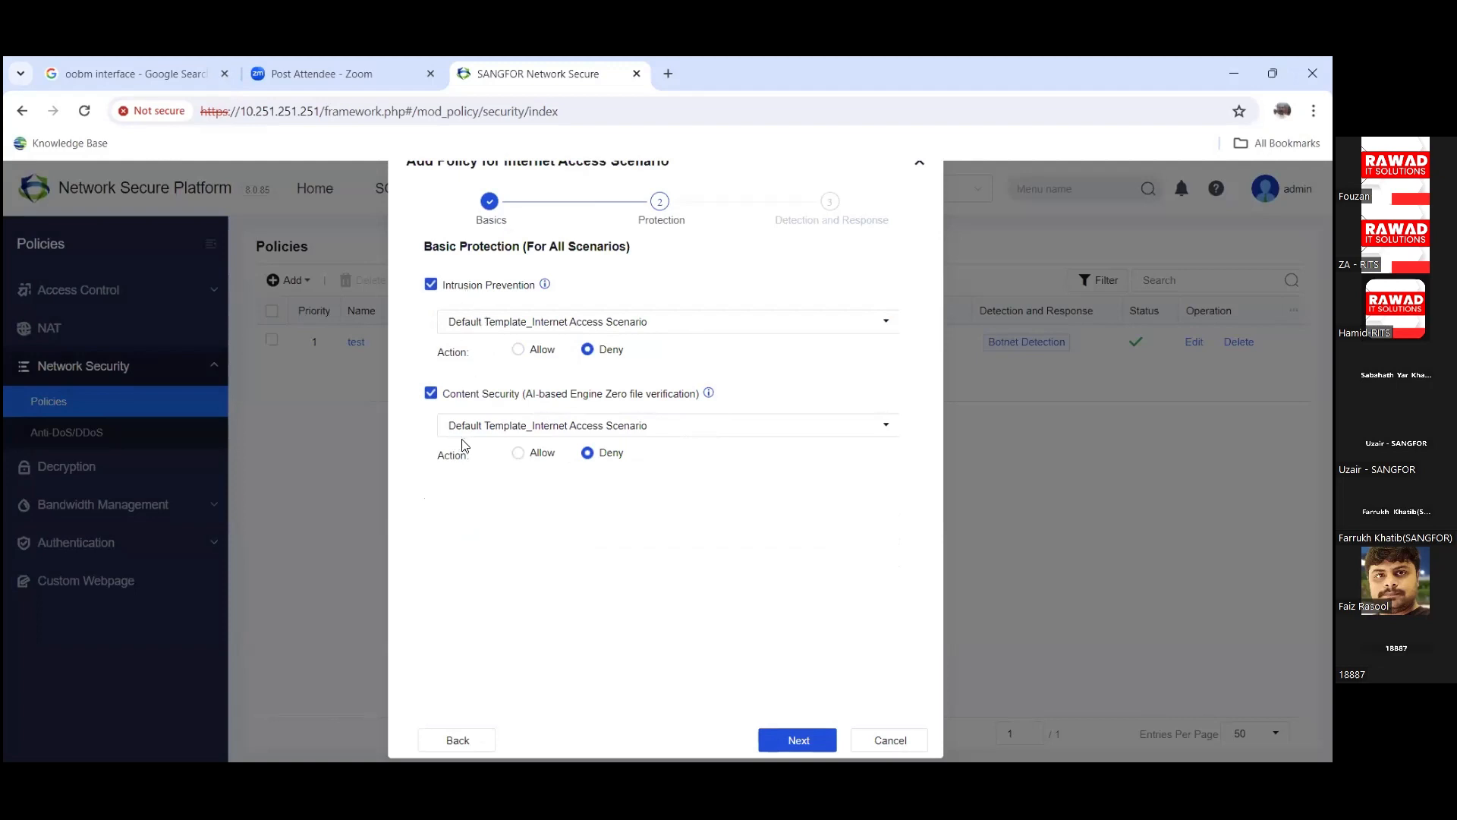
{"action": "left_click", "coordinate": [506, 330]}
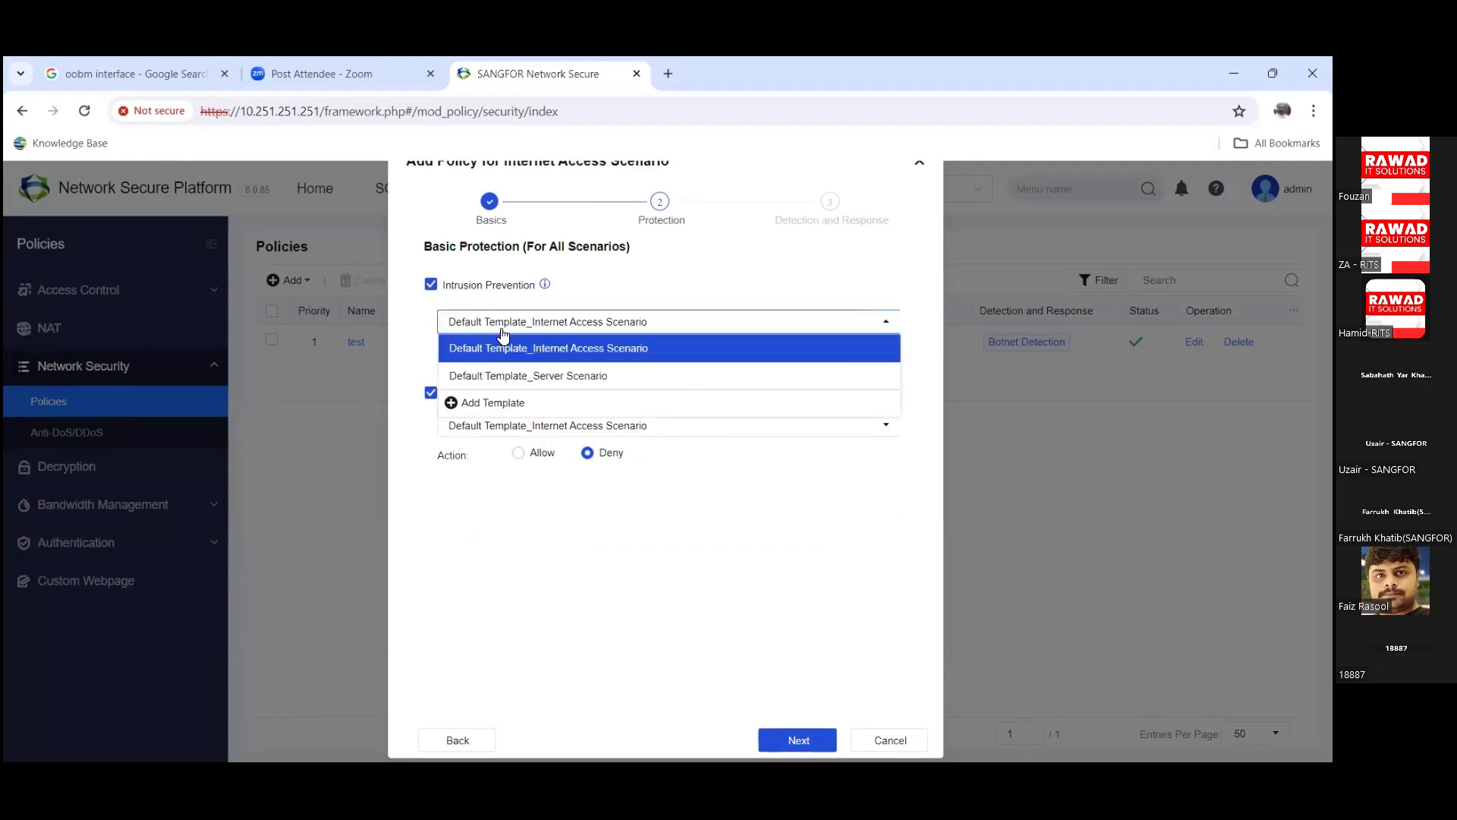
{"action": "left_click", "coordinate": [510, 349]}
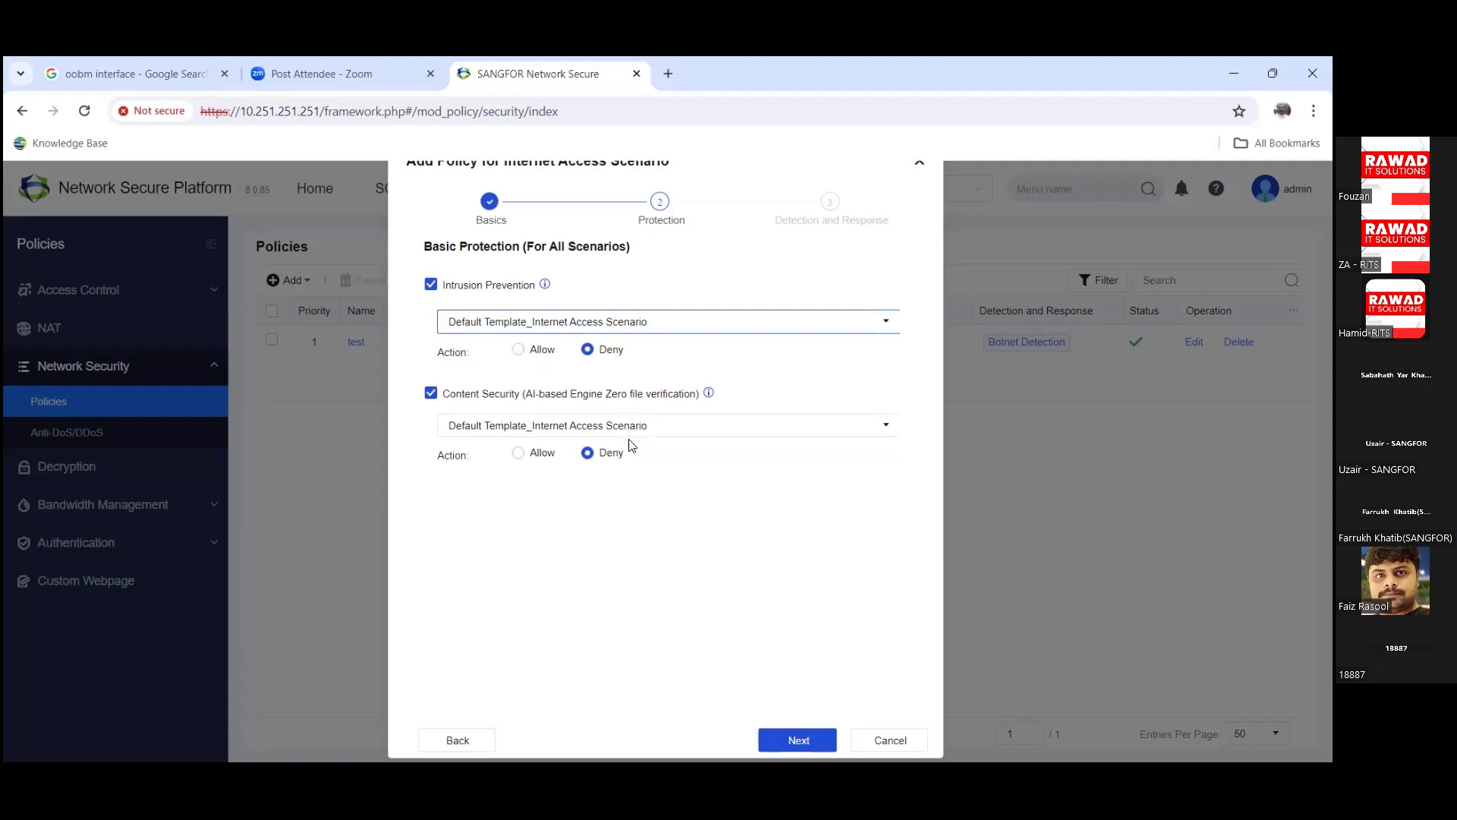
{"action": "left_click", "coordinate": [798, 740]}
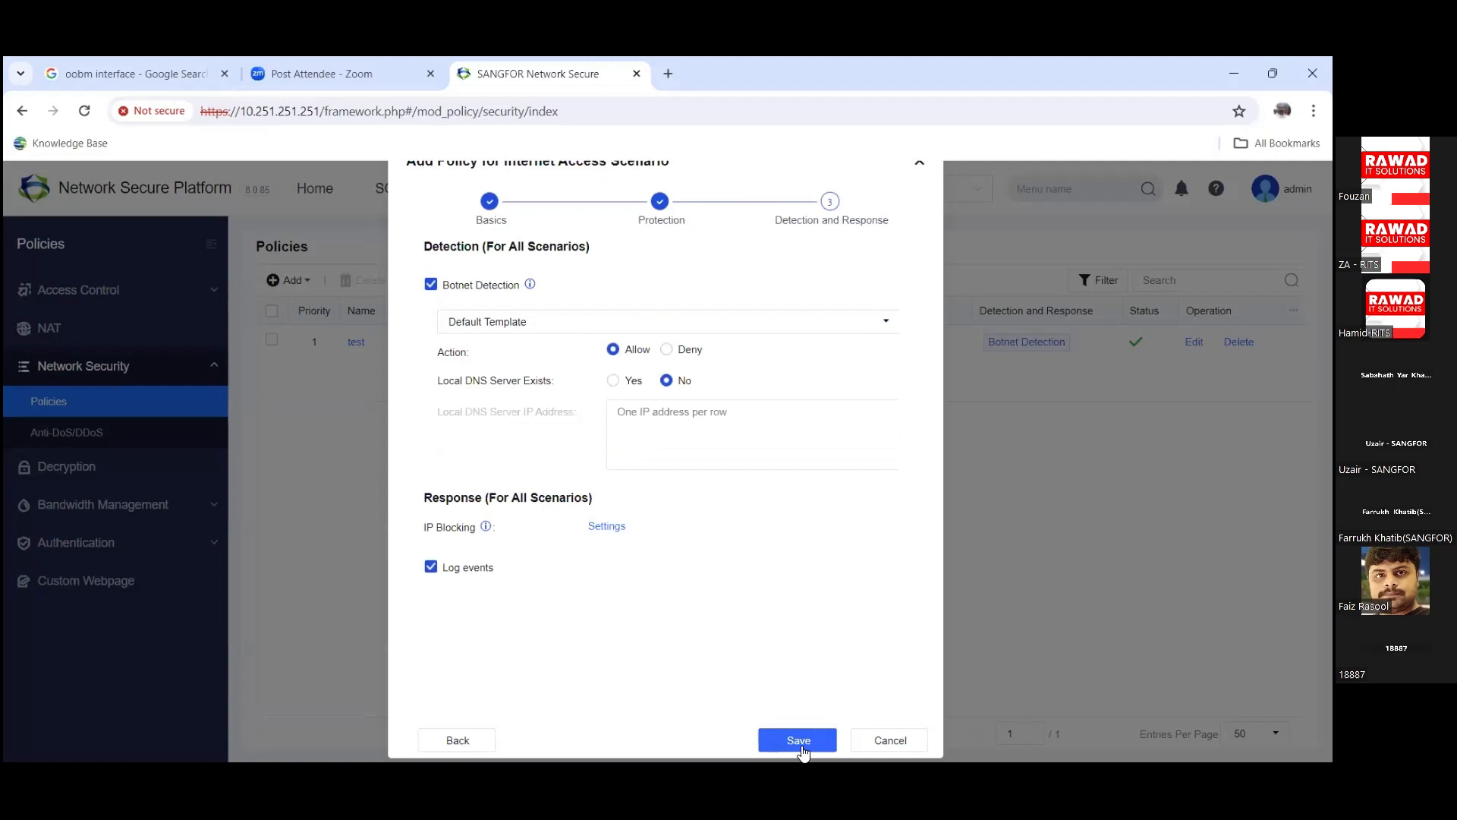
Step: Turn on IP blocking in the policy's detection settings
{"action": "left_click", "coordinate": [609, 526]}
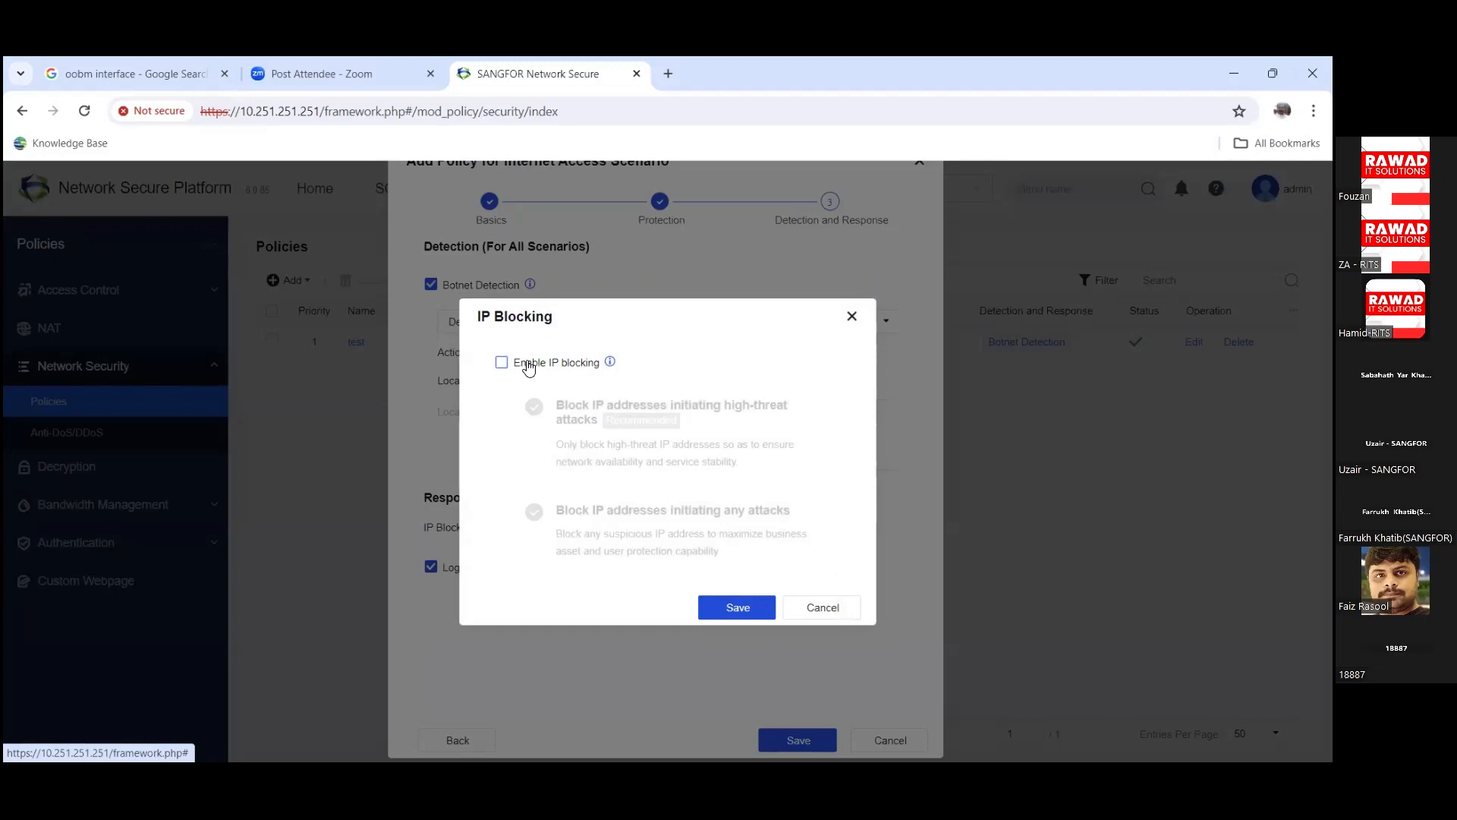
{"action": "left_click", "coordinate": [529, 368]}
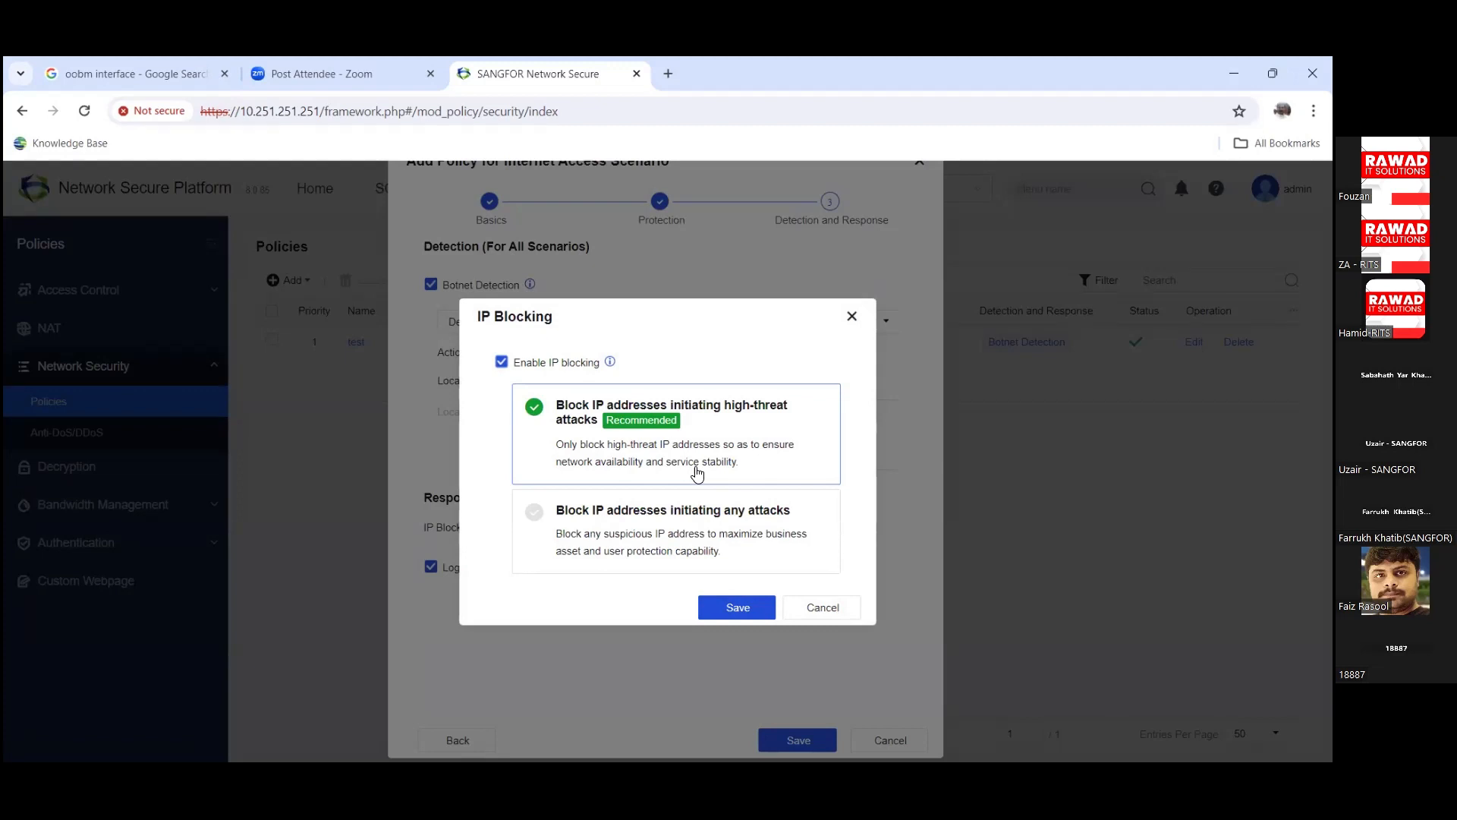
{"action": "left_click", "coordinate": [847, 610]}
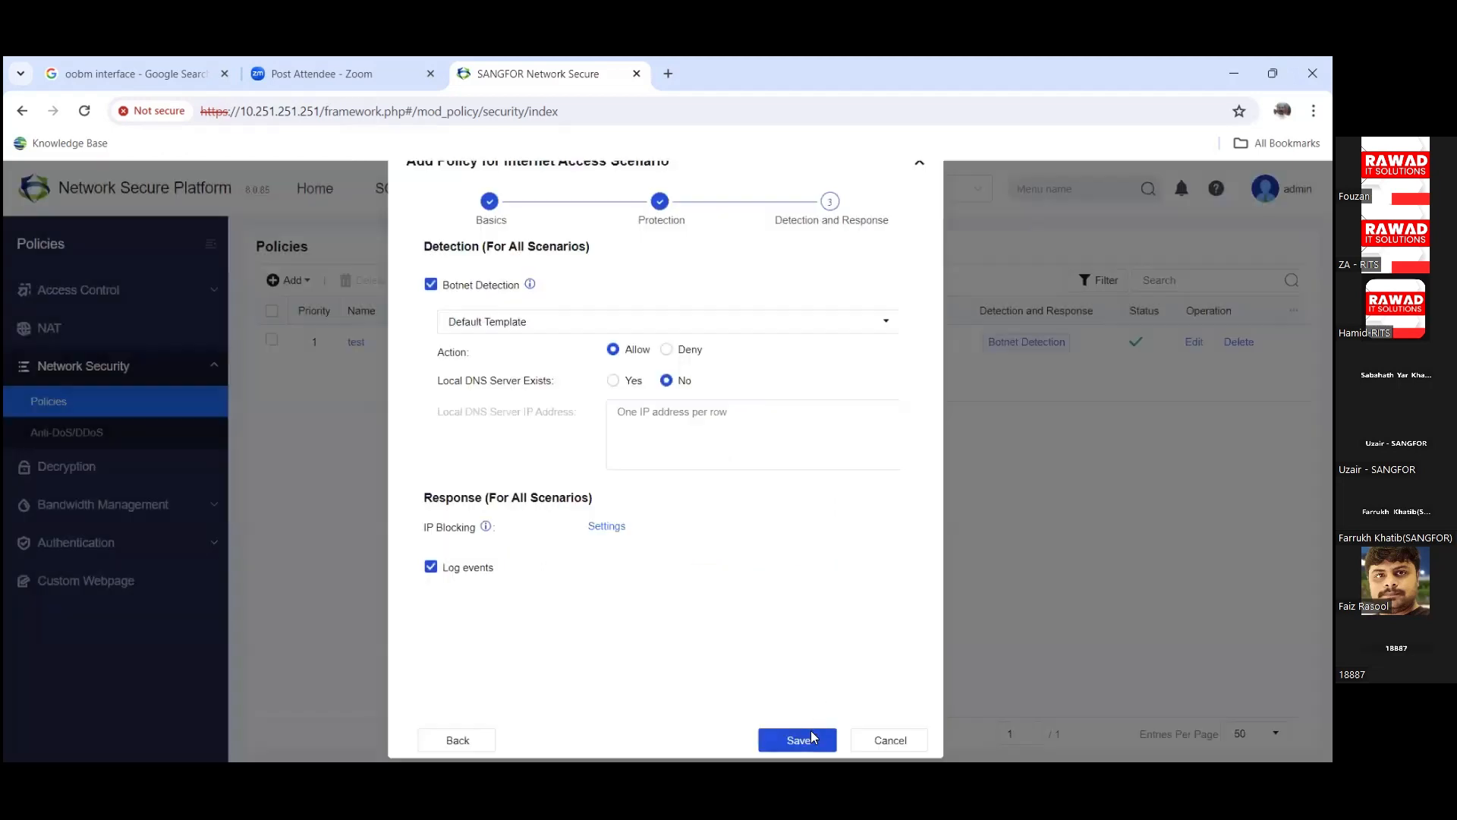
Step: Abandon the test policy after a duplicate-name warning and open Bandwidth Channel
{"action": "left_click", "coordinate": [810, 736]}
{"action": "left_click", "coordinate": [787, 531]}
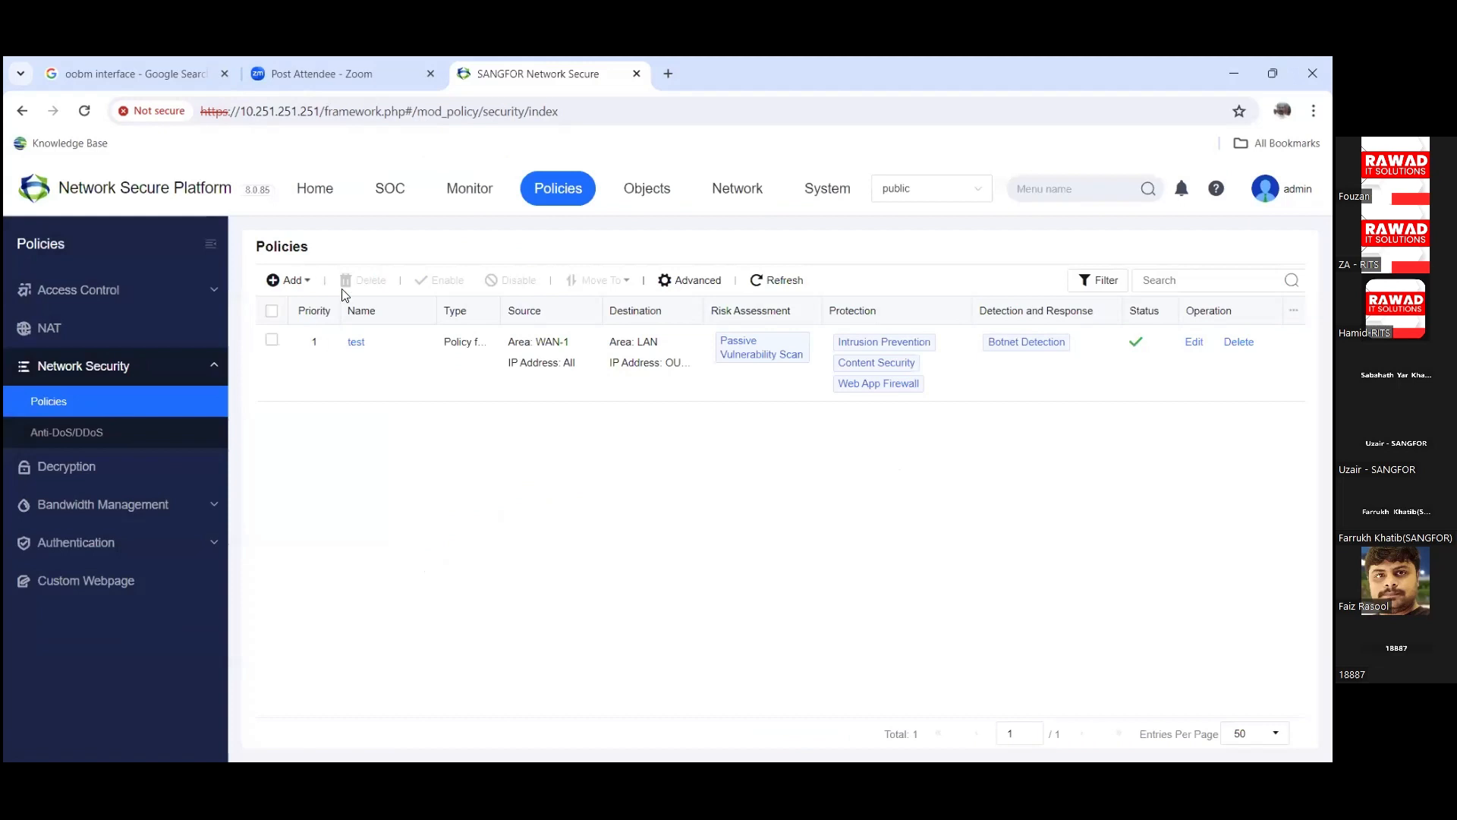
{"action": "left_click", "coordinate": [287, 279]}
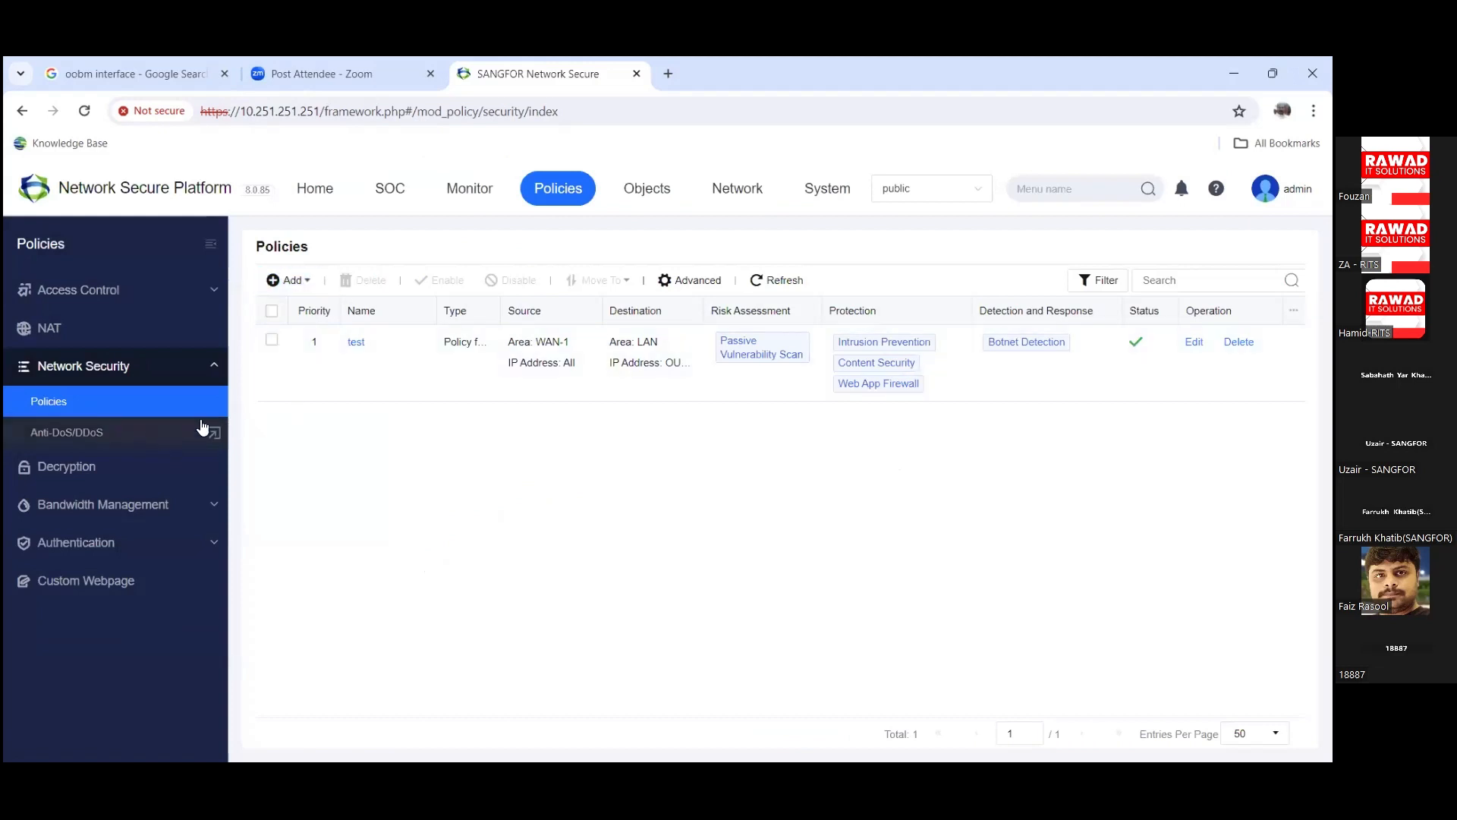
{"action": "left_click", "coordinate": [165, 510]}
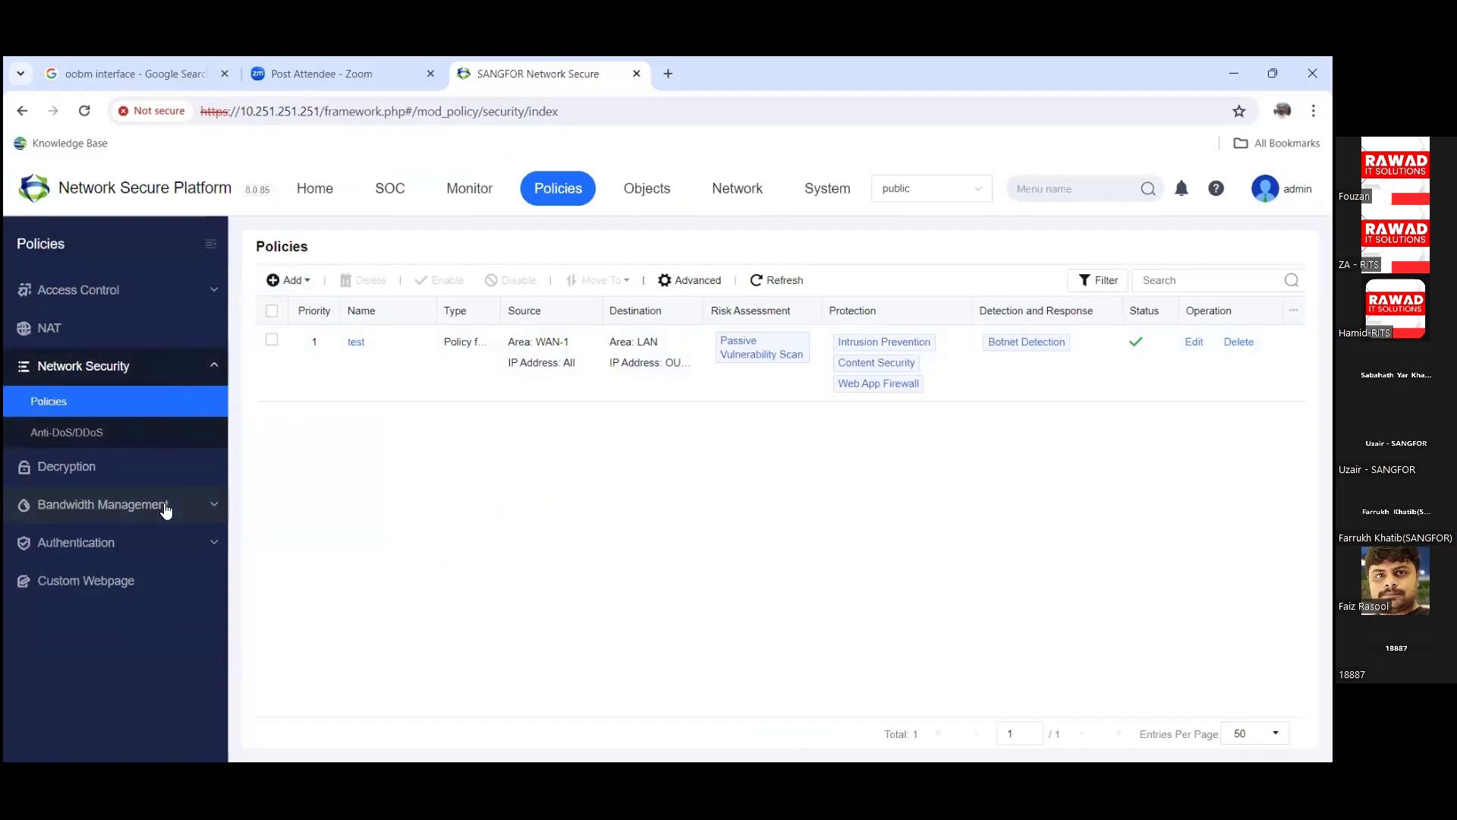
{"action": "left_click", "coordinate": [107, 476]}
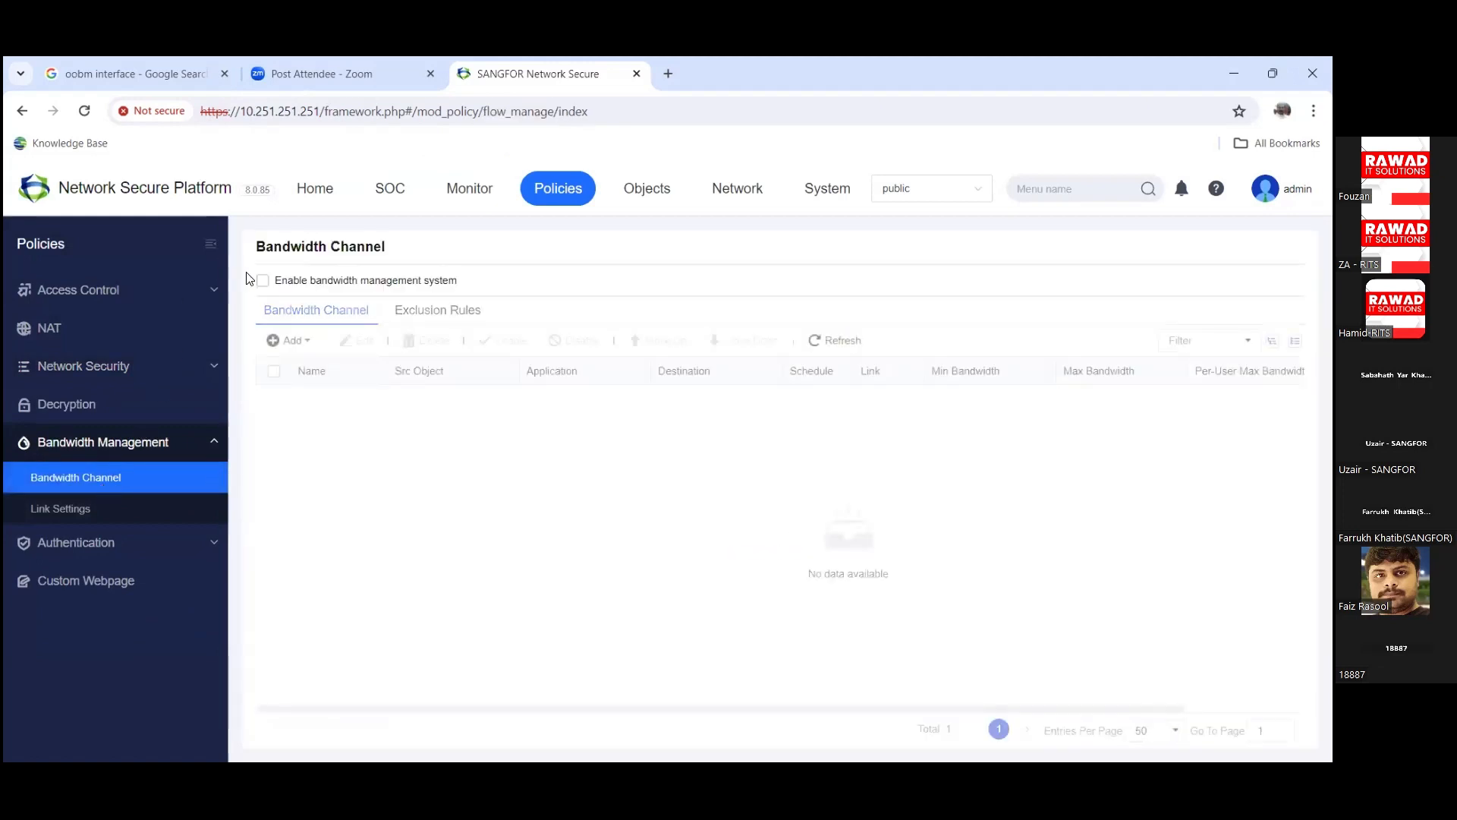
Step: Enable the bandwidth management system and start a new enabled bandwidth channel
{"action": "left_click", "coordinate": [292, 294]}
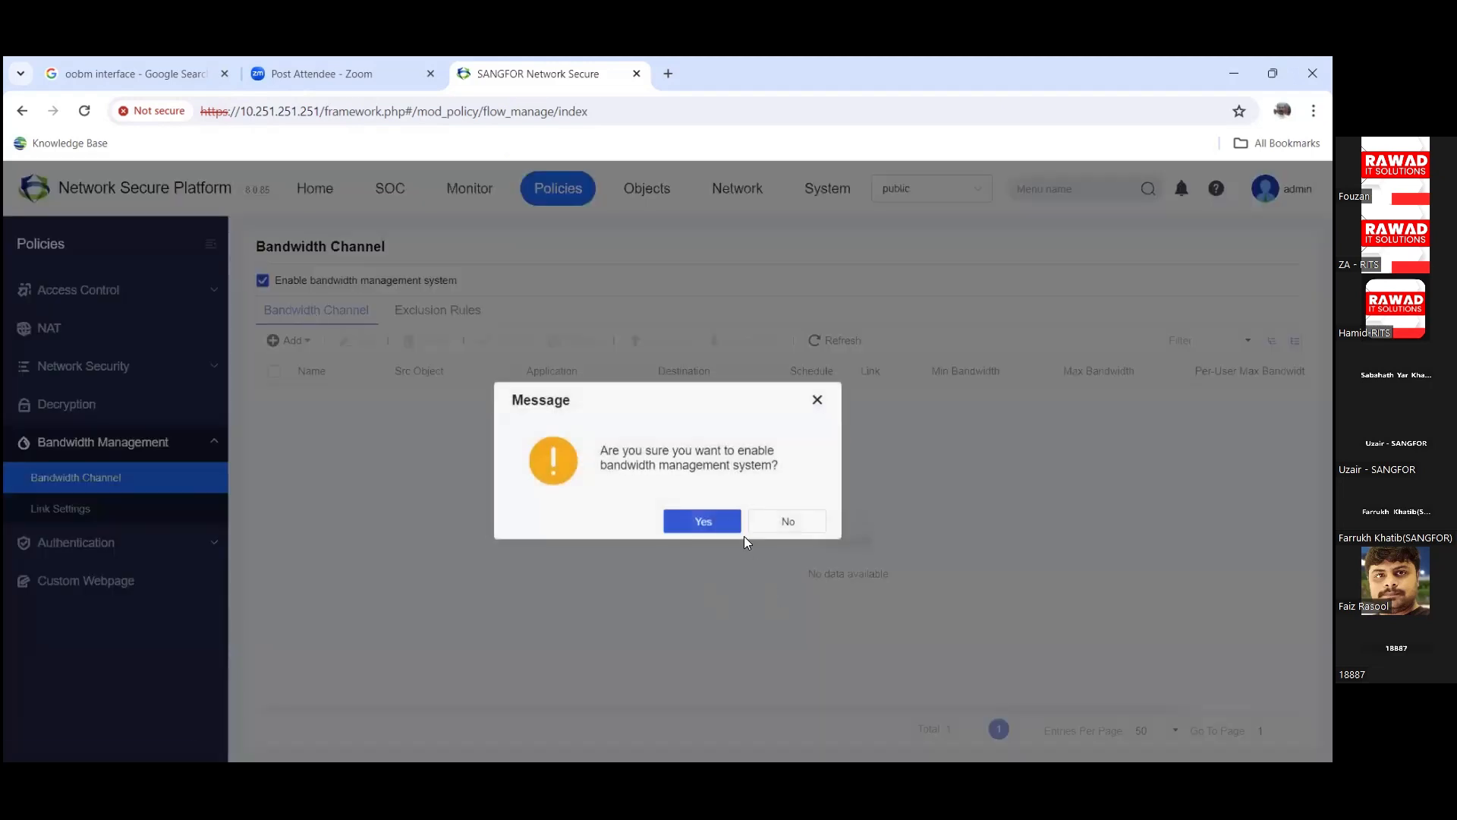
{"action": "left_click", "coordinate": [690, 512]}
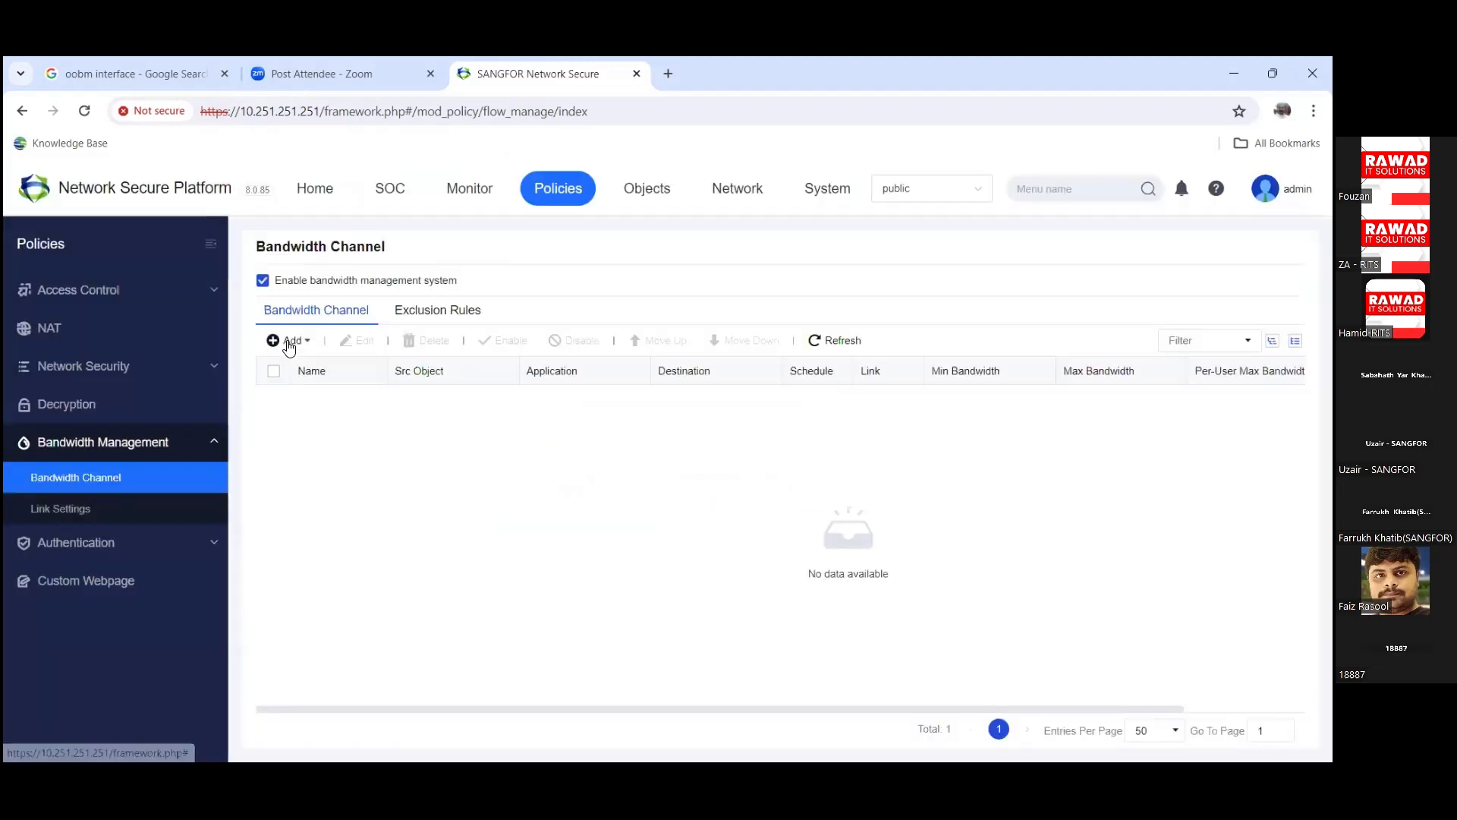
{"action": "left_click", "coordinate": [297, 343]}
{"action": "left_click", "coordinate": [296, 367]}
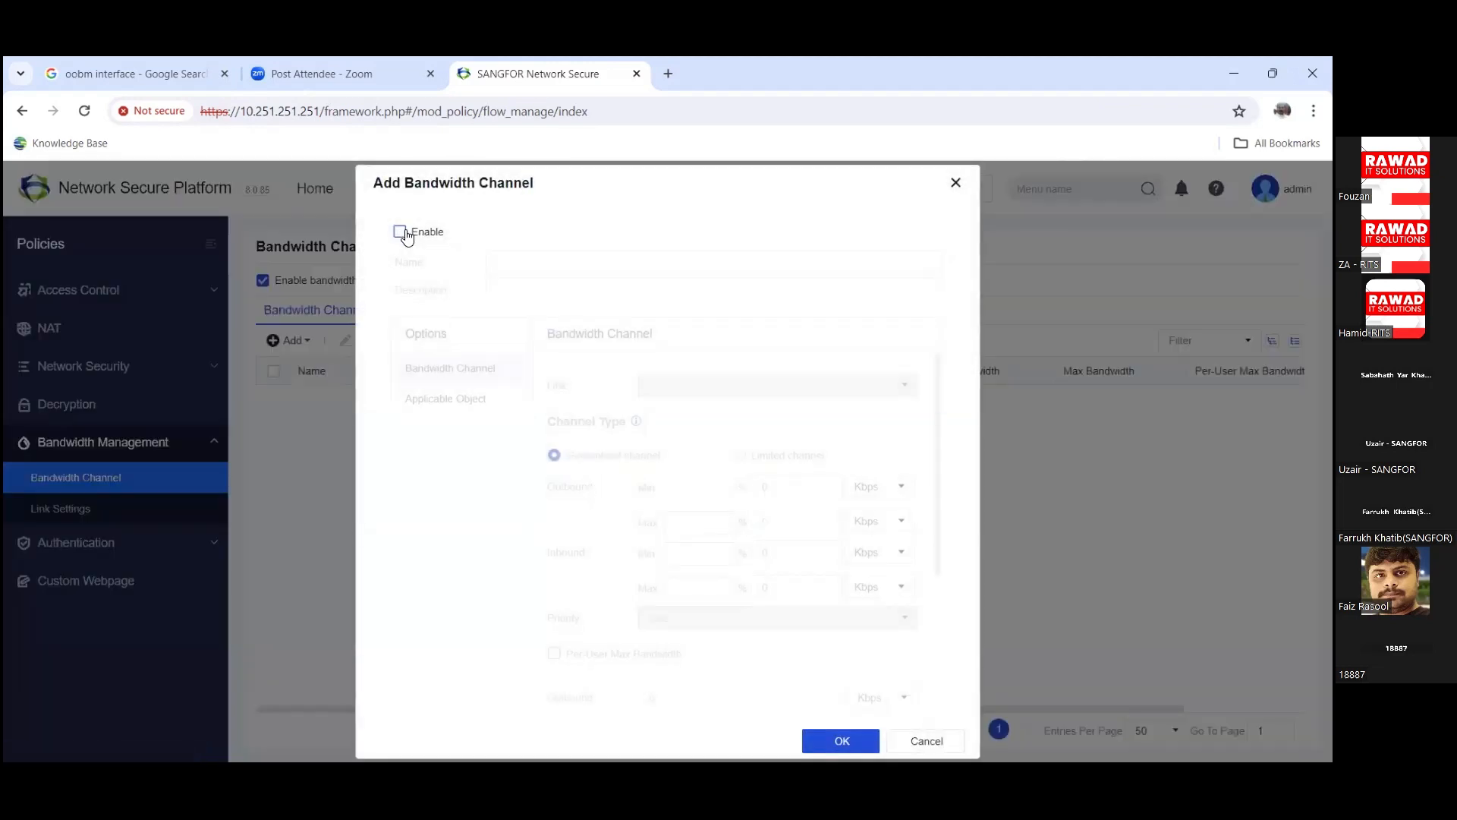
{"action": "left_click", "coordinate": [400, 231]}
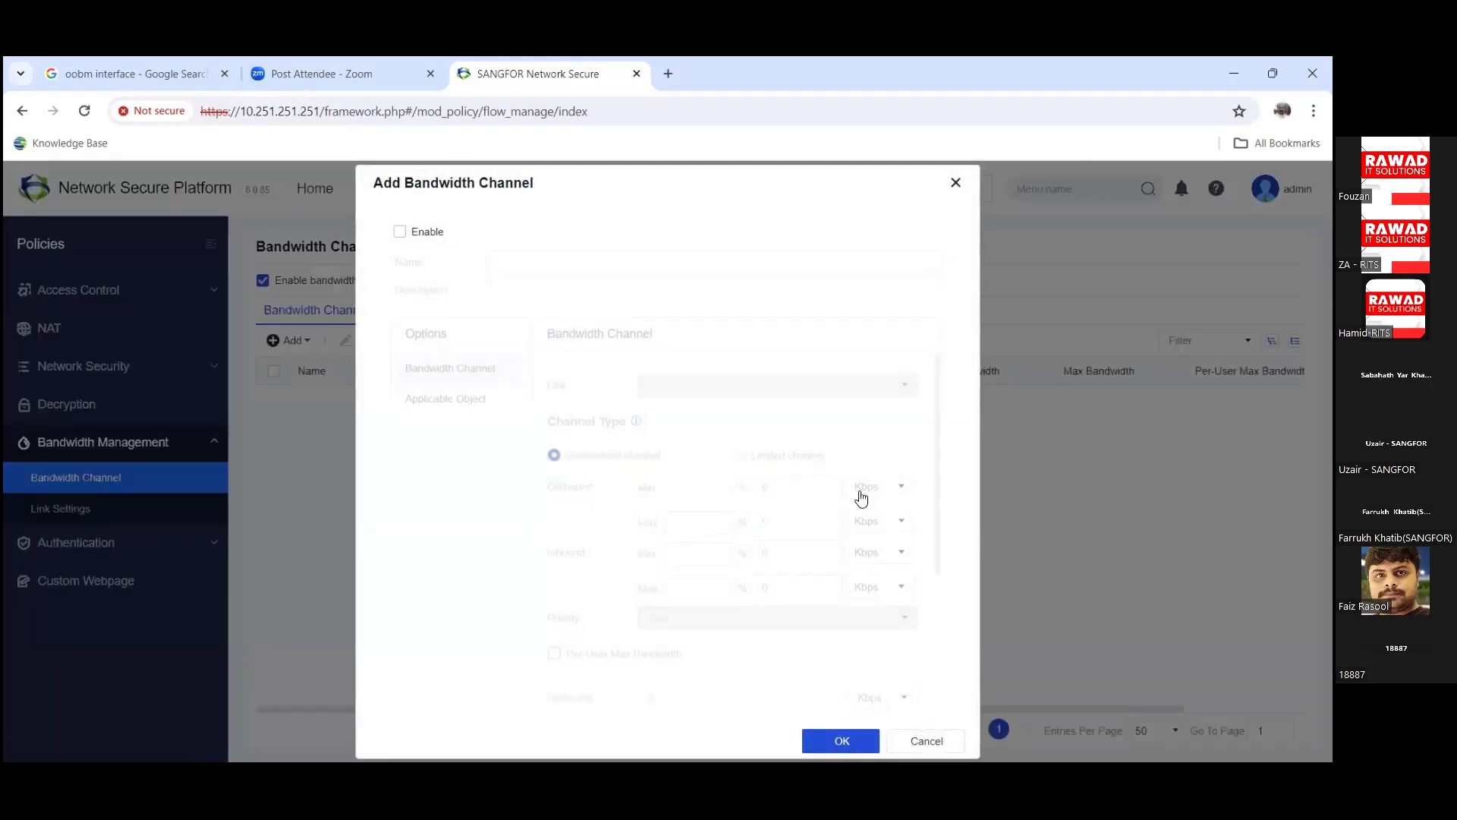
Step: Review the channel's Link options and its Application Category list without changes
{"action": "left_click", "coordinate": [757, 390]}
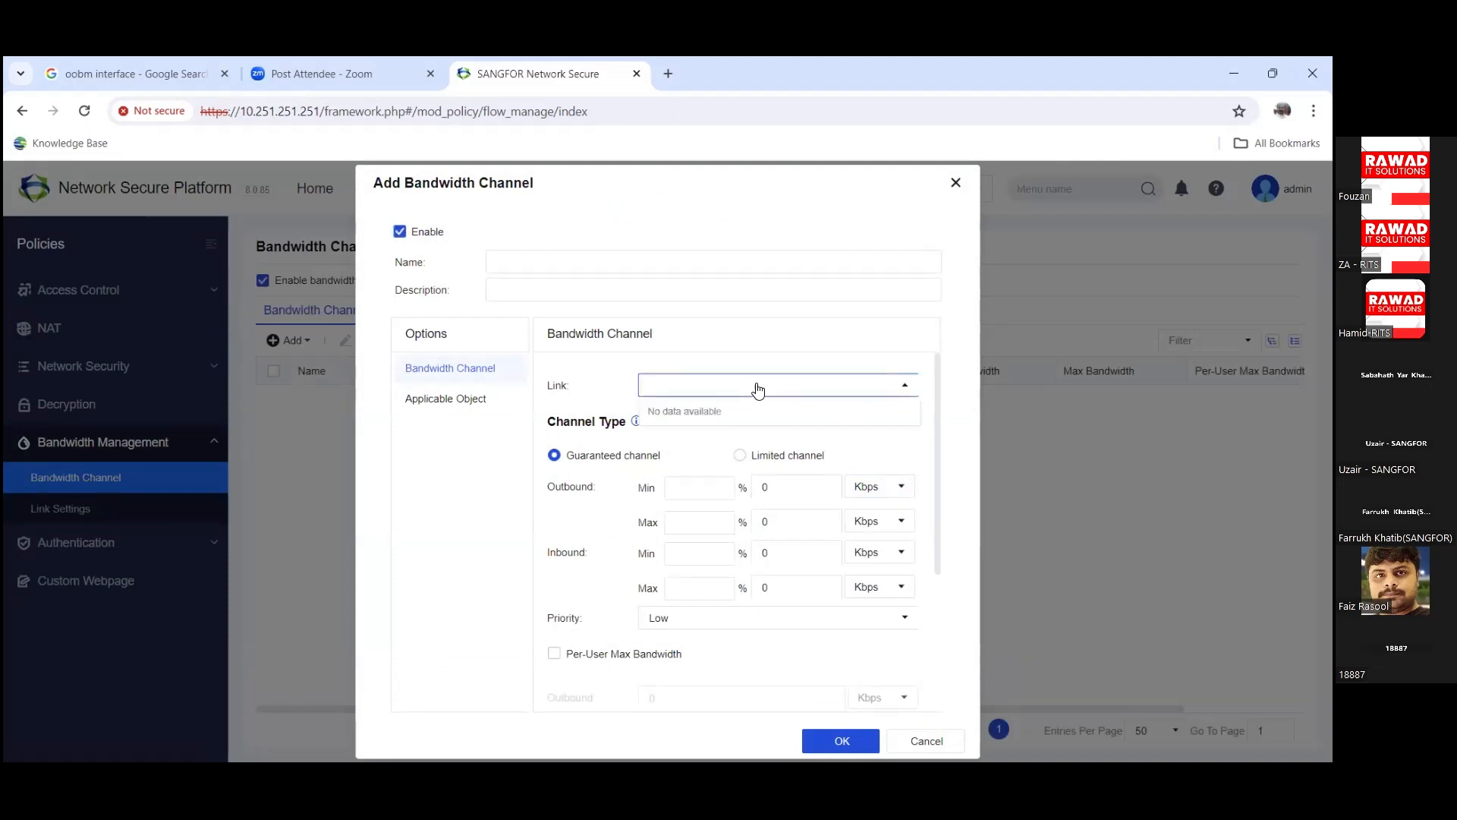
{"action": "left_click", "coordinate": [463, 399]}
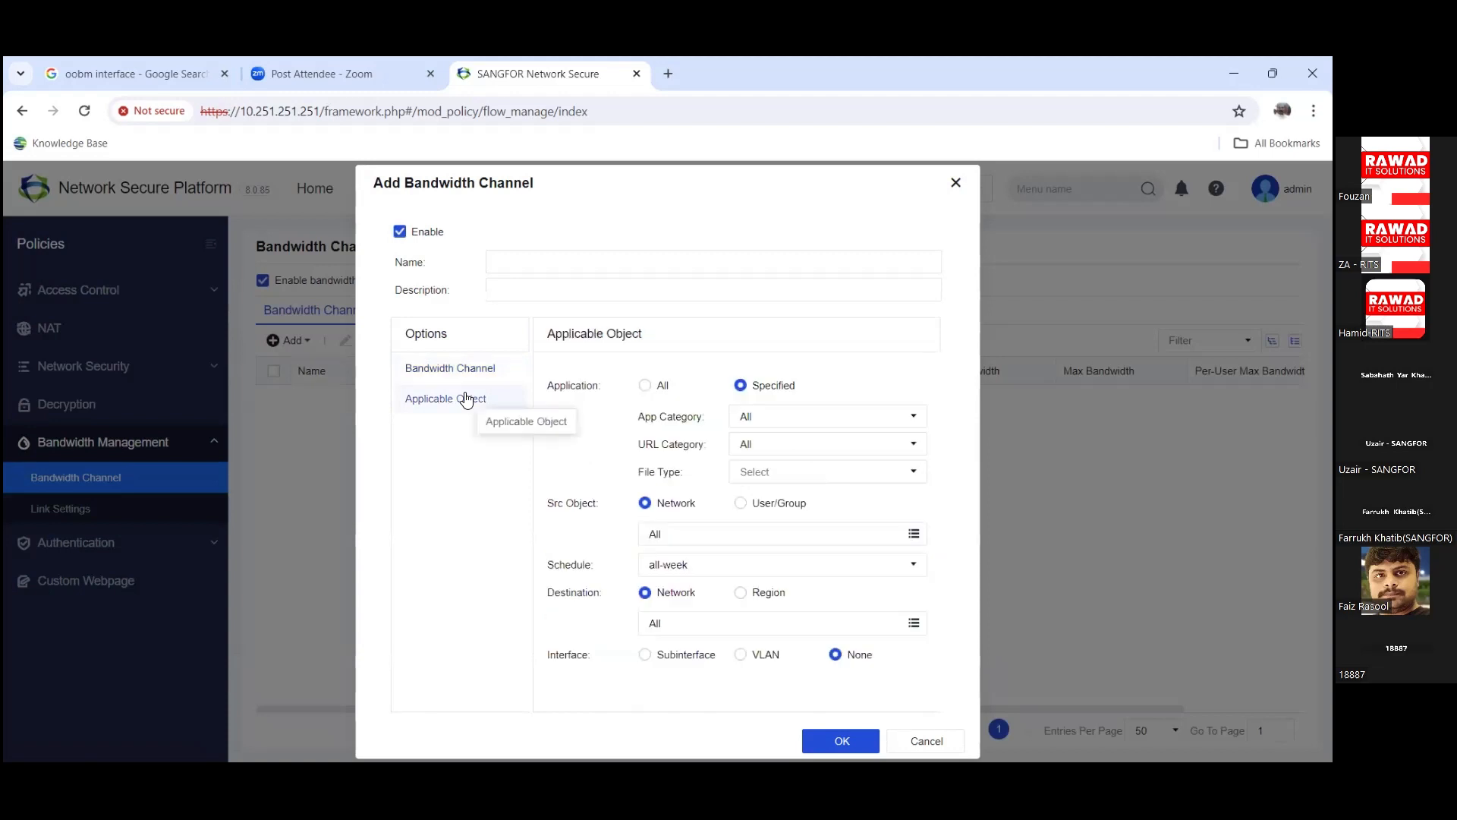
{"action": "left_click", "coordinate": [911, 429]}
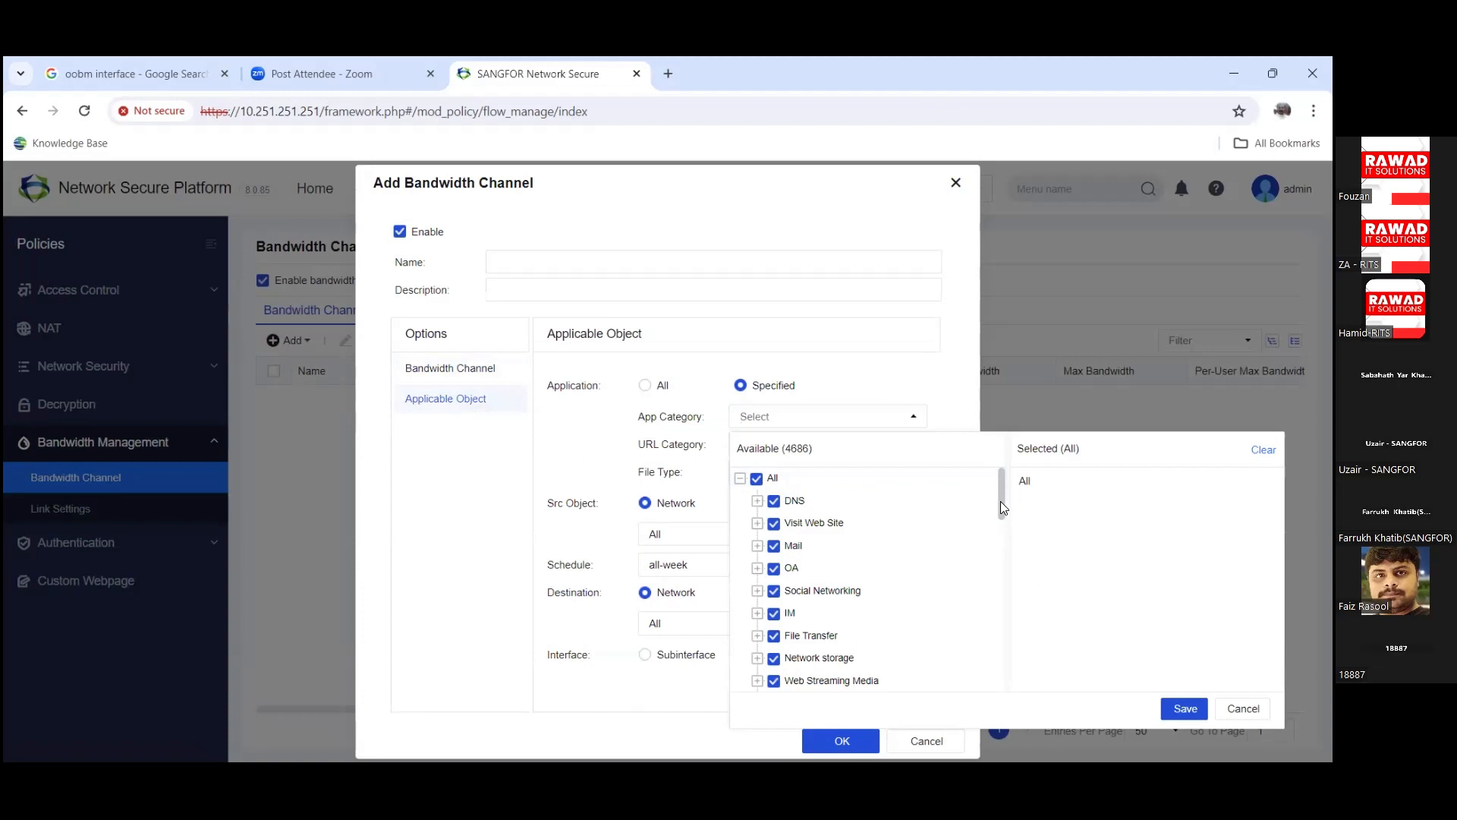
{"action": "scroll", "coordinate": [1000, 502], "scroll_direction": "down", "scroll_amount": 1}
{"action": "scroll", "coordinate": [999, 531], "scroll_direction": "down", "scroll_amount": 9}
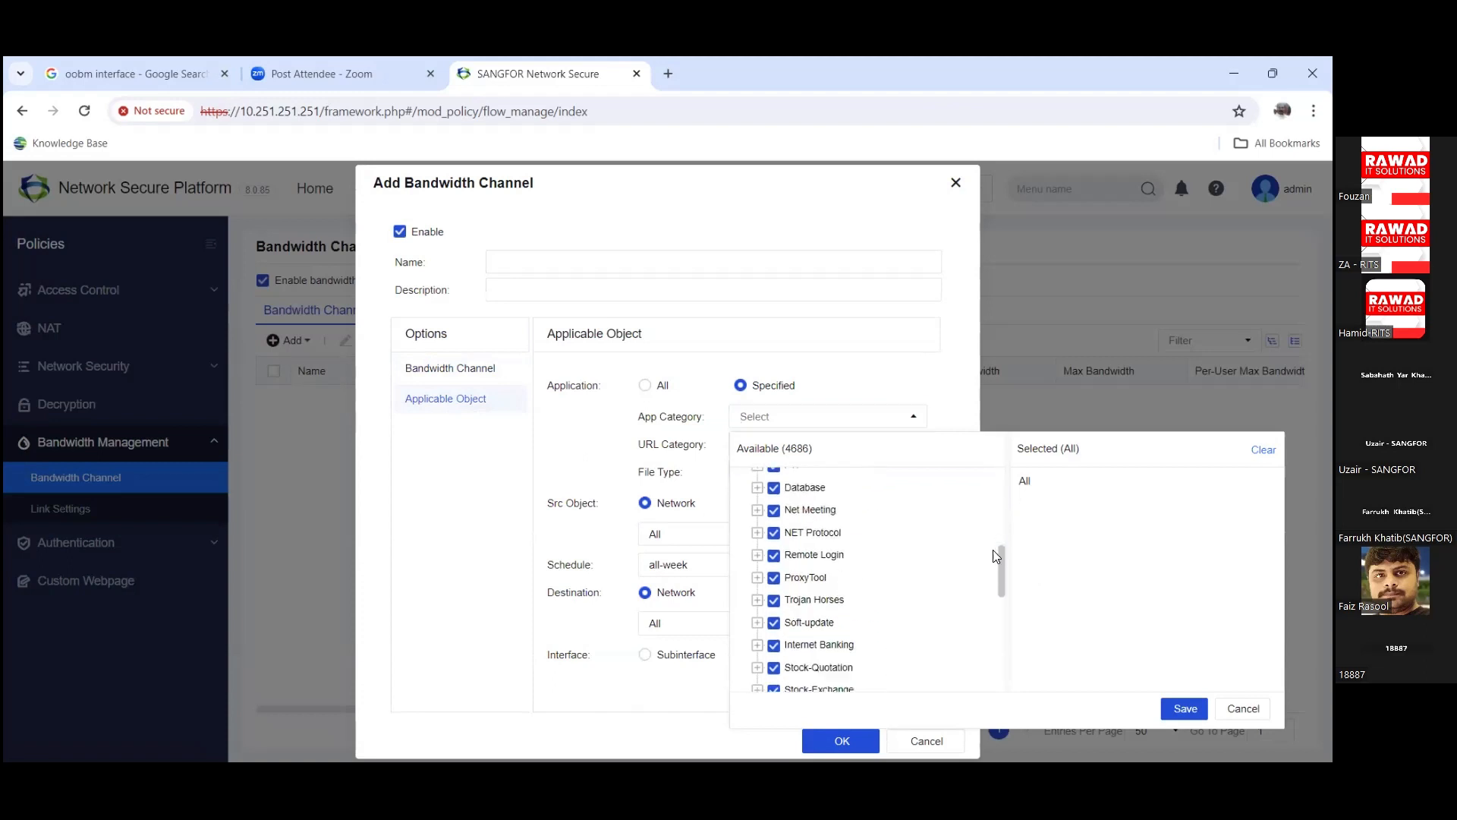
{"action": "scroll", "coordinate": [838, 653], "scroll_direction": "up", "scroll_amount": 3}
{"action": "scroll", "coordinate": [838, 652], "scroll_direction": "up", "scroll_amount": 5}
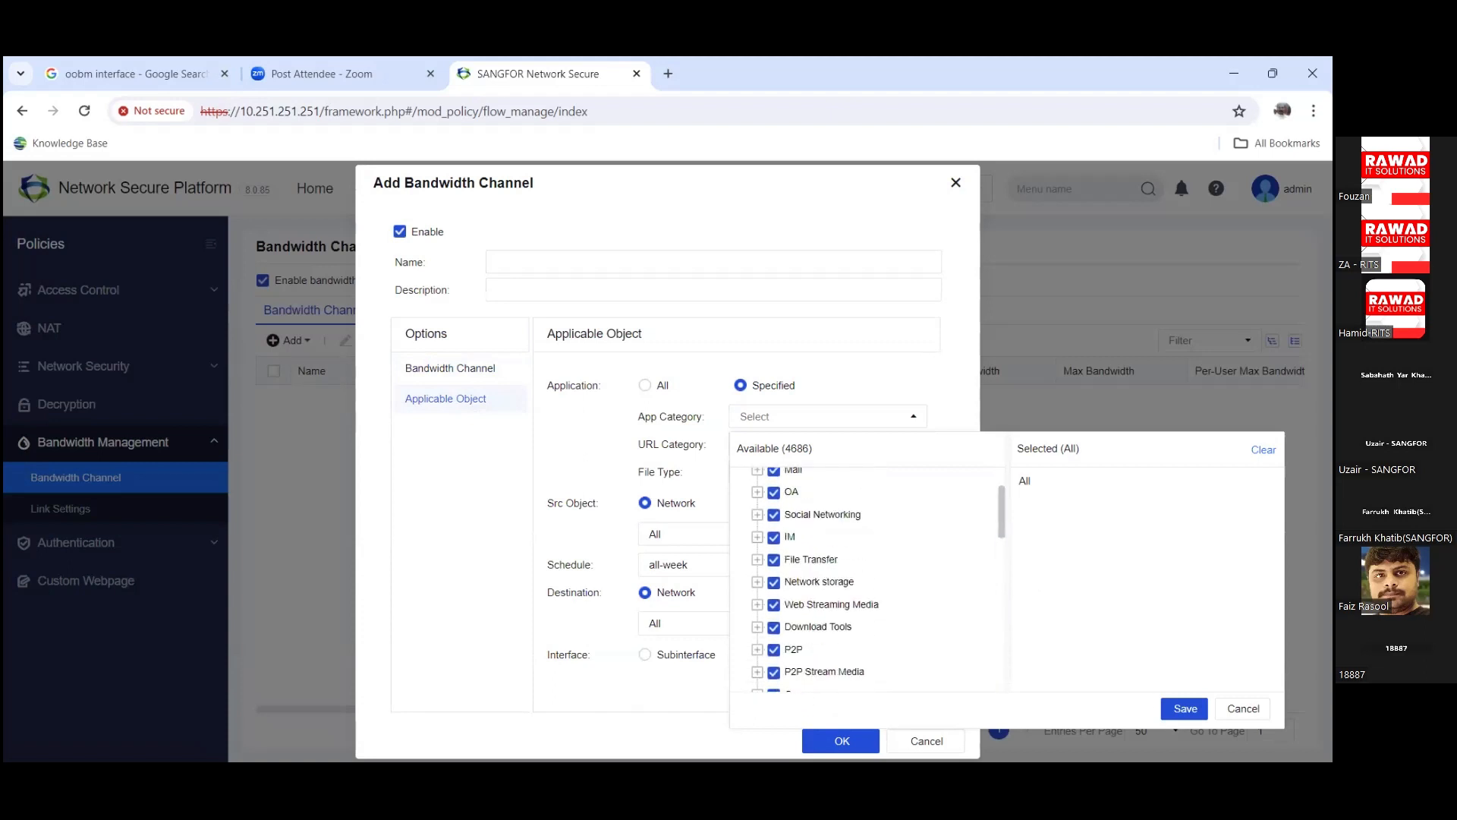
{"action": "scroll", "coordinate": [896, 641], "scroll_direction": "up", "scroll_amount": 1}
{"action": "left_click", "coordinate": [1242, 708]}
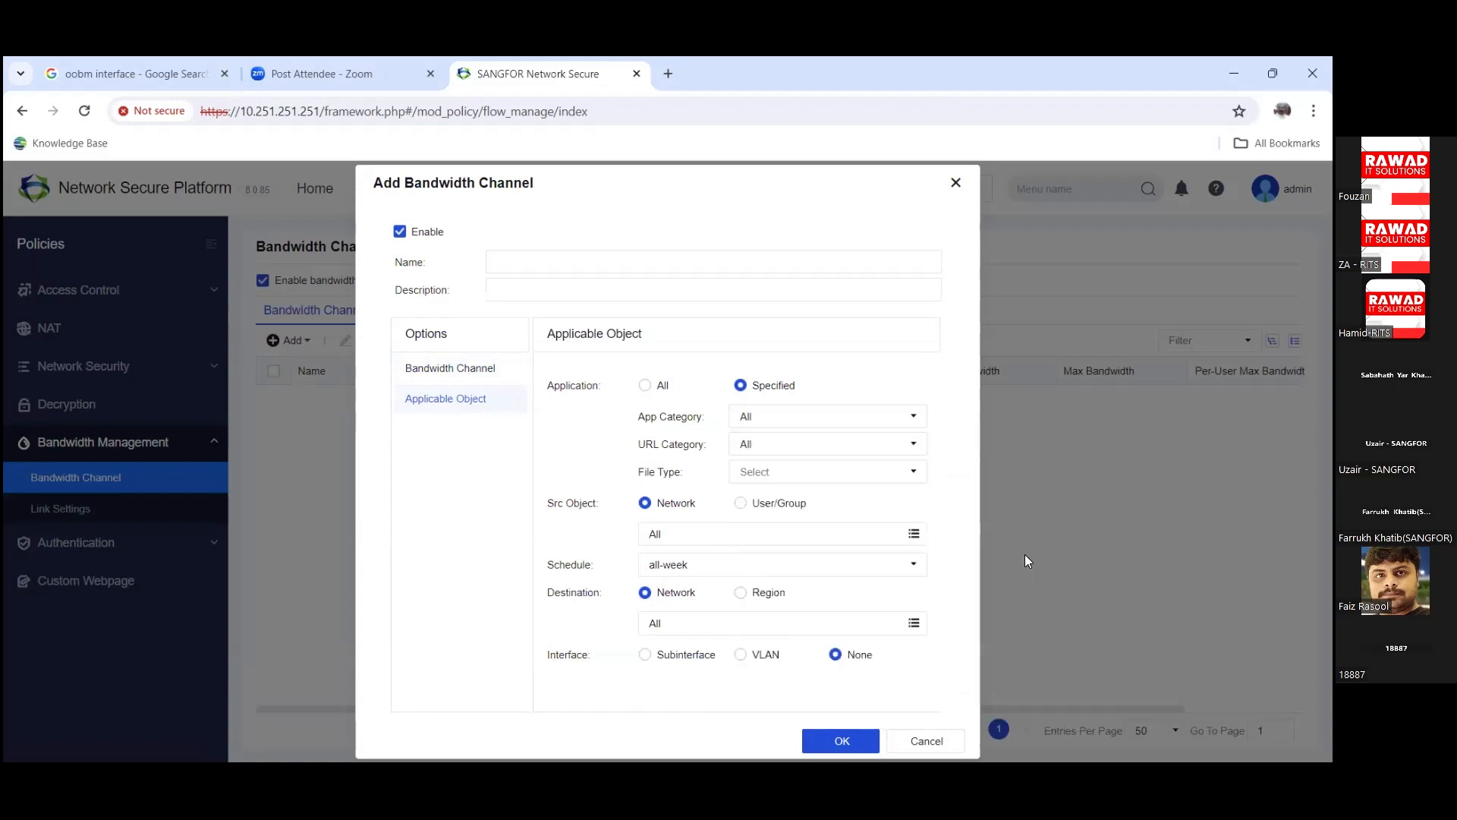
Step: Review the URL Category and File Type lists, leaving nothing selected
{"action": "left_click", "coordinate": [913, 444]}
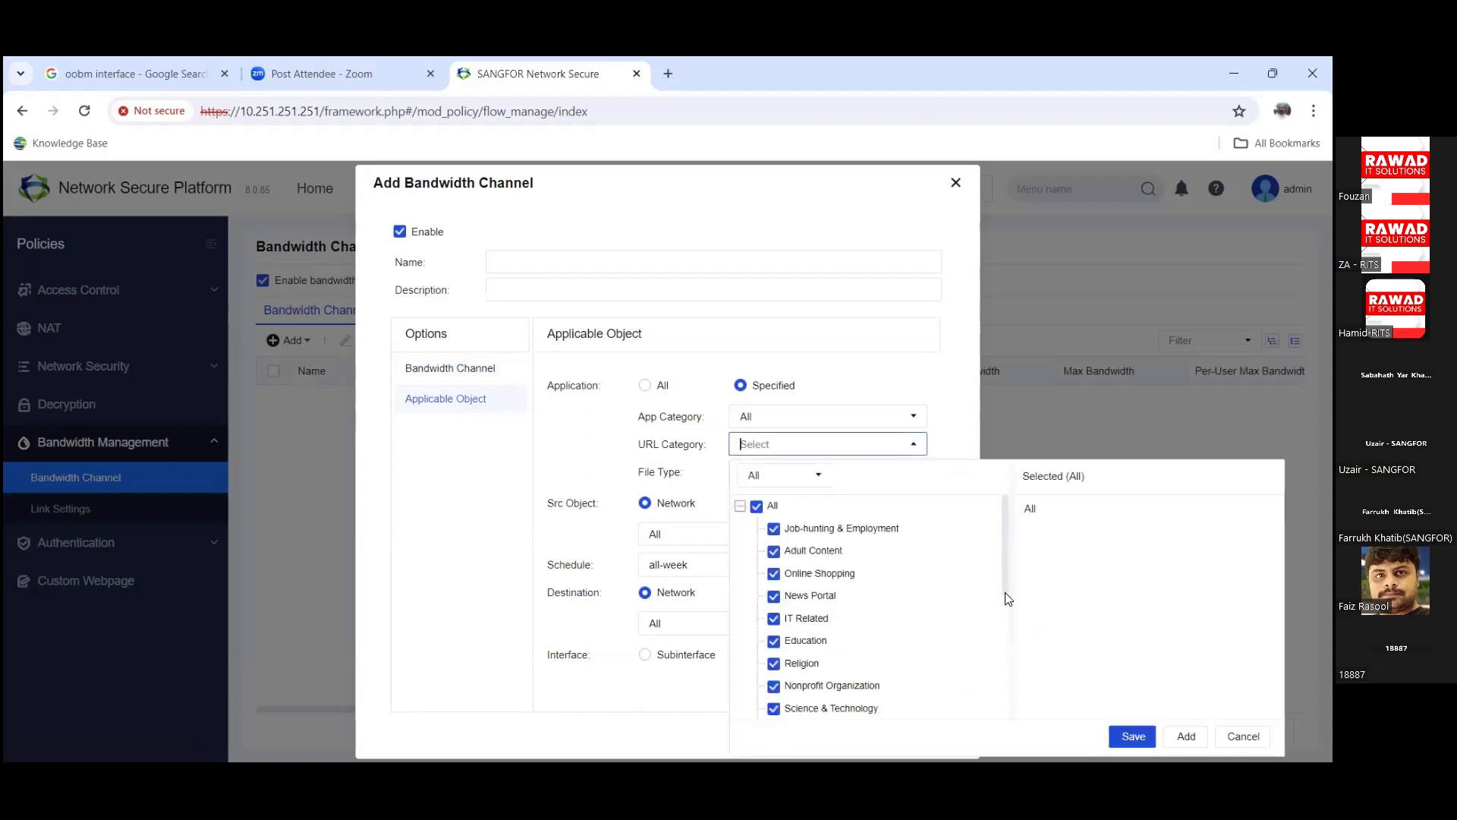
{"action": "scroll", "coordinate": [1005, 611], "scroll_direction": "down", "scroll_amount": 3}
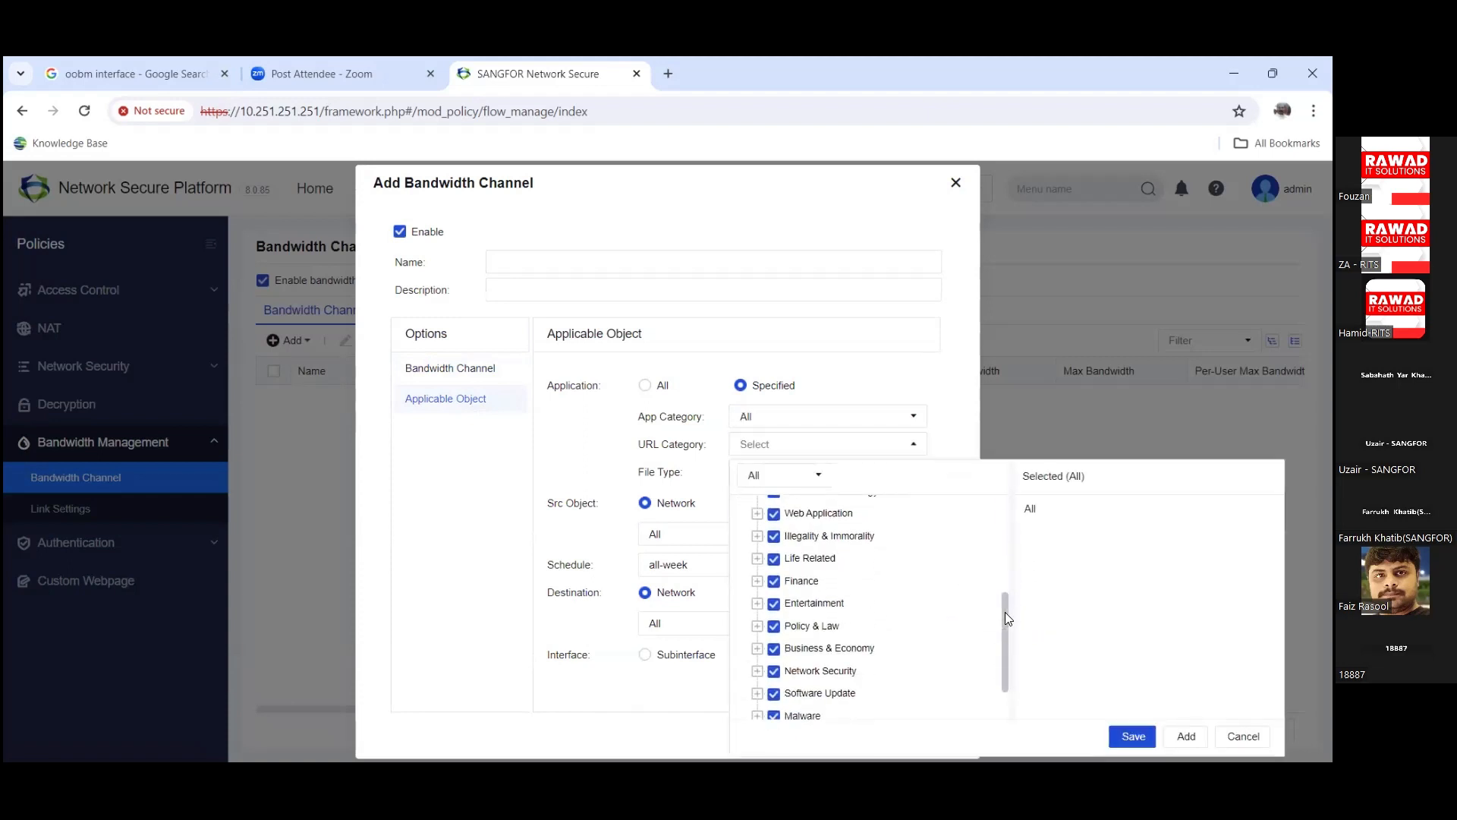
{"action": "scroll", "coordinate": [914, 576], "scroll_direction": "down", "scroll_amount": 2}
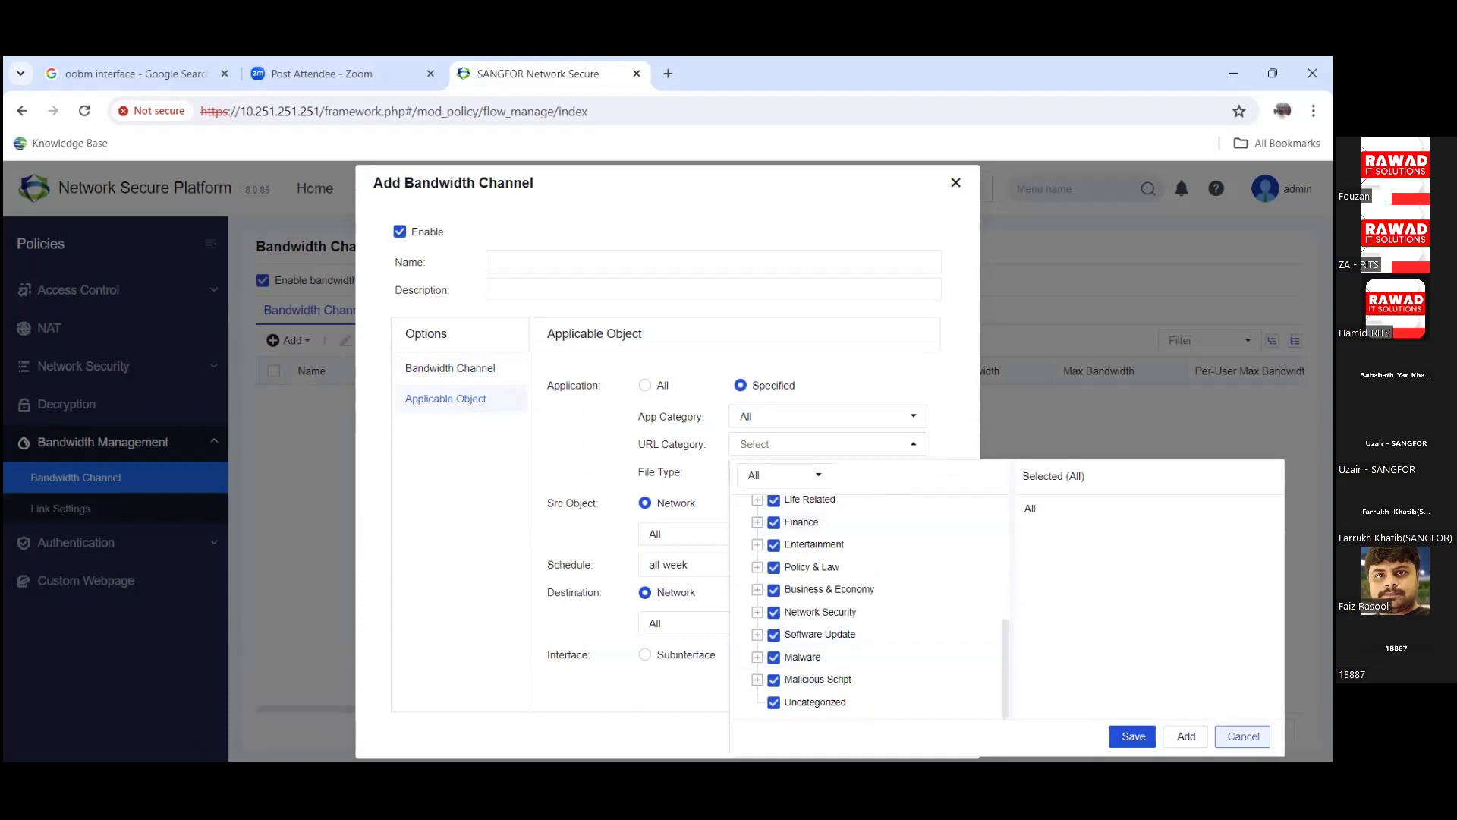
{"action": "left_click", "coordinate": [1243, 736]}
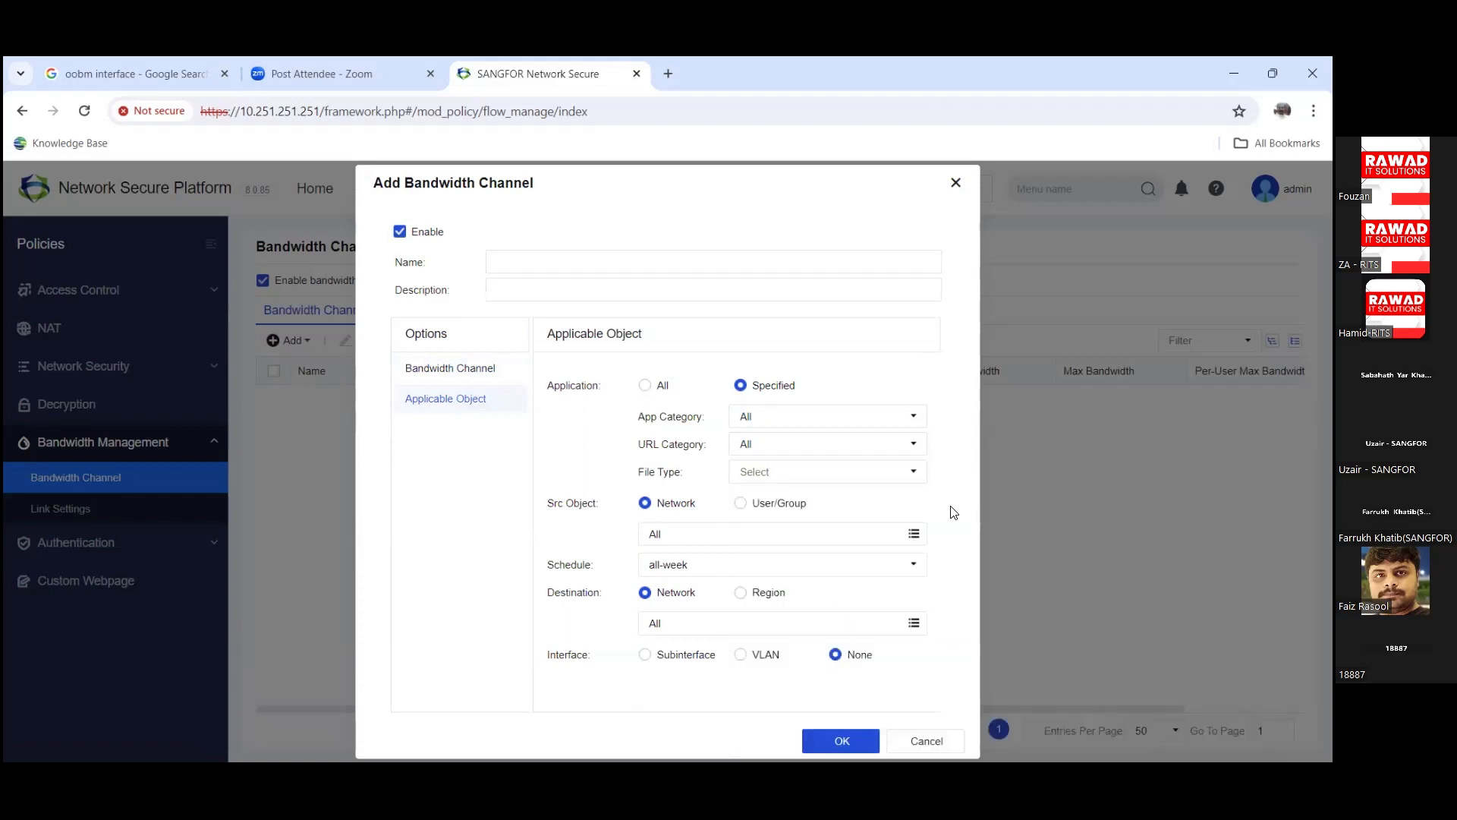
{"action": "left_click", "coordinate": [904, 472]}
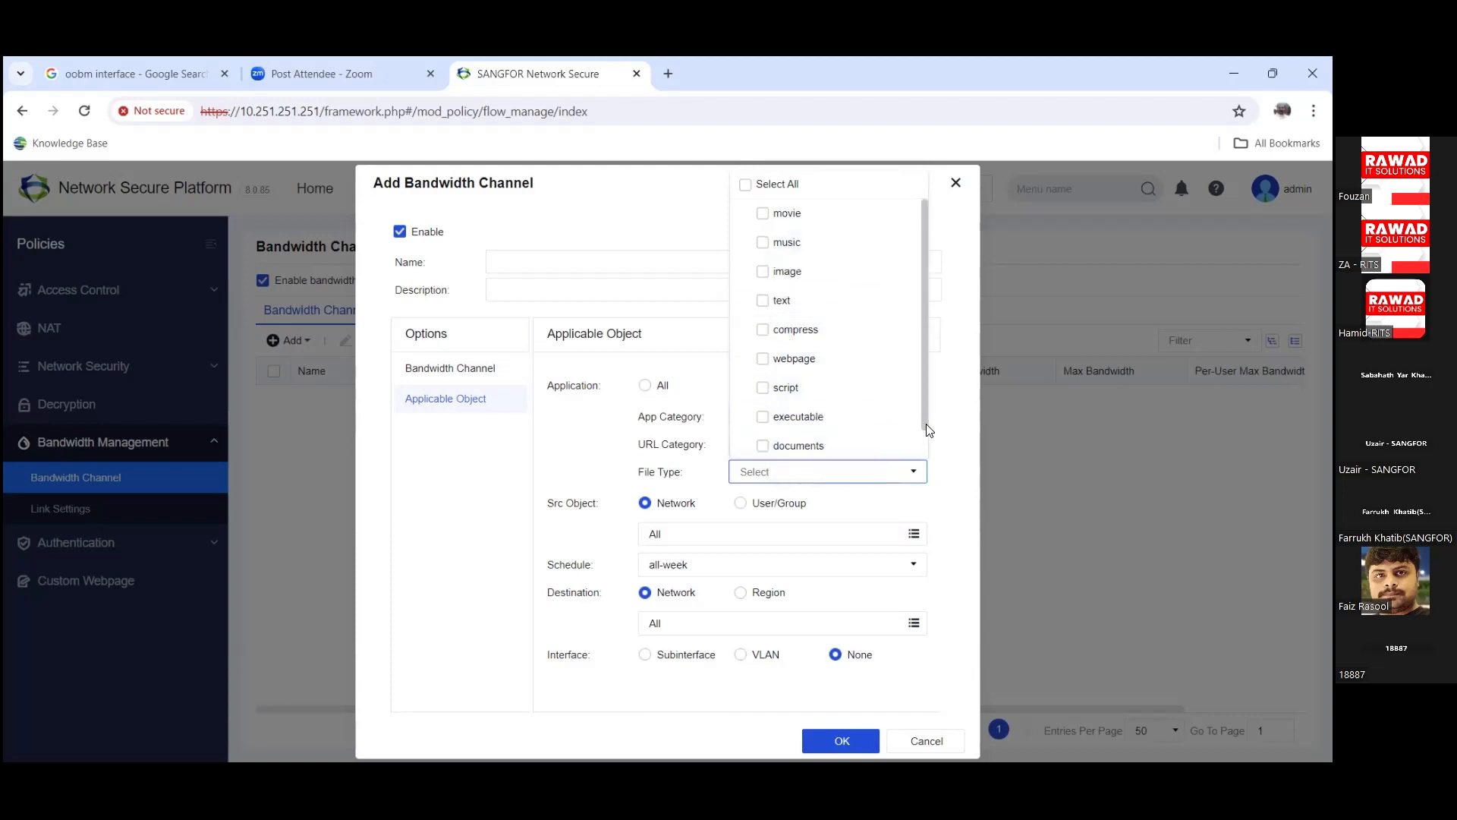
{"action": "left_click_drag", "start_coordinate": [926, 427], "coordinate": [919, 495]}
{"action": "left_click", "coordinate": [917, 500]}
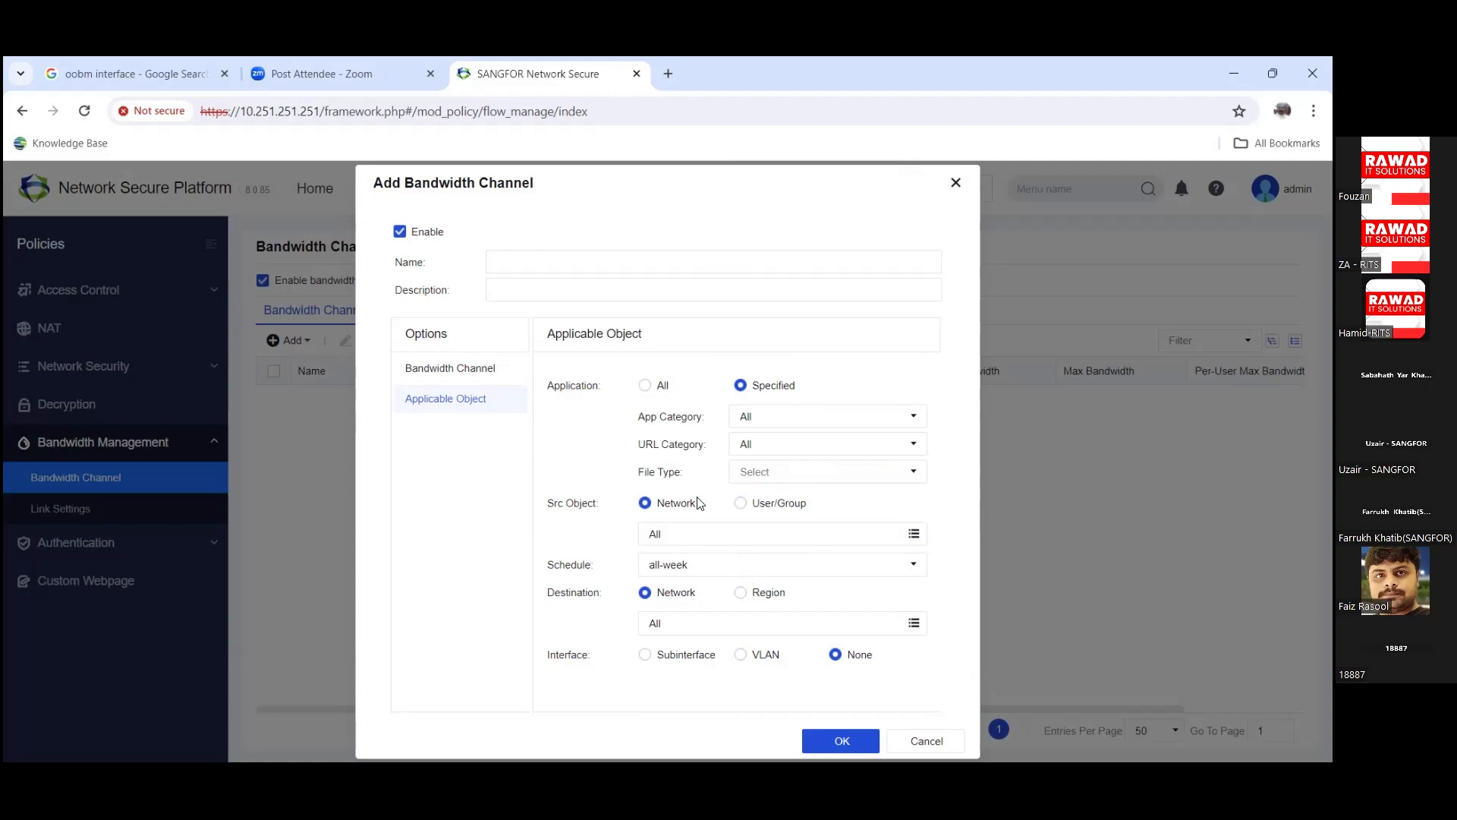
Step: Tick Per-User Max Bandwidth in the channel settings, then cancel the new channel
{"action": "left_click", "coordinate": [475, 371]}
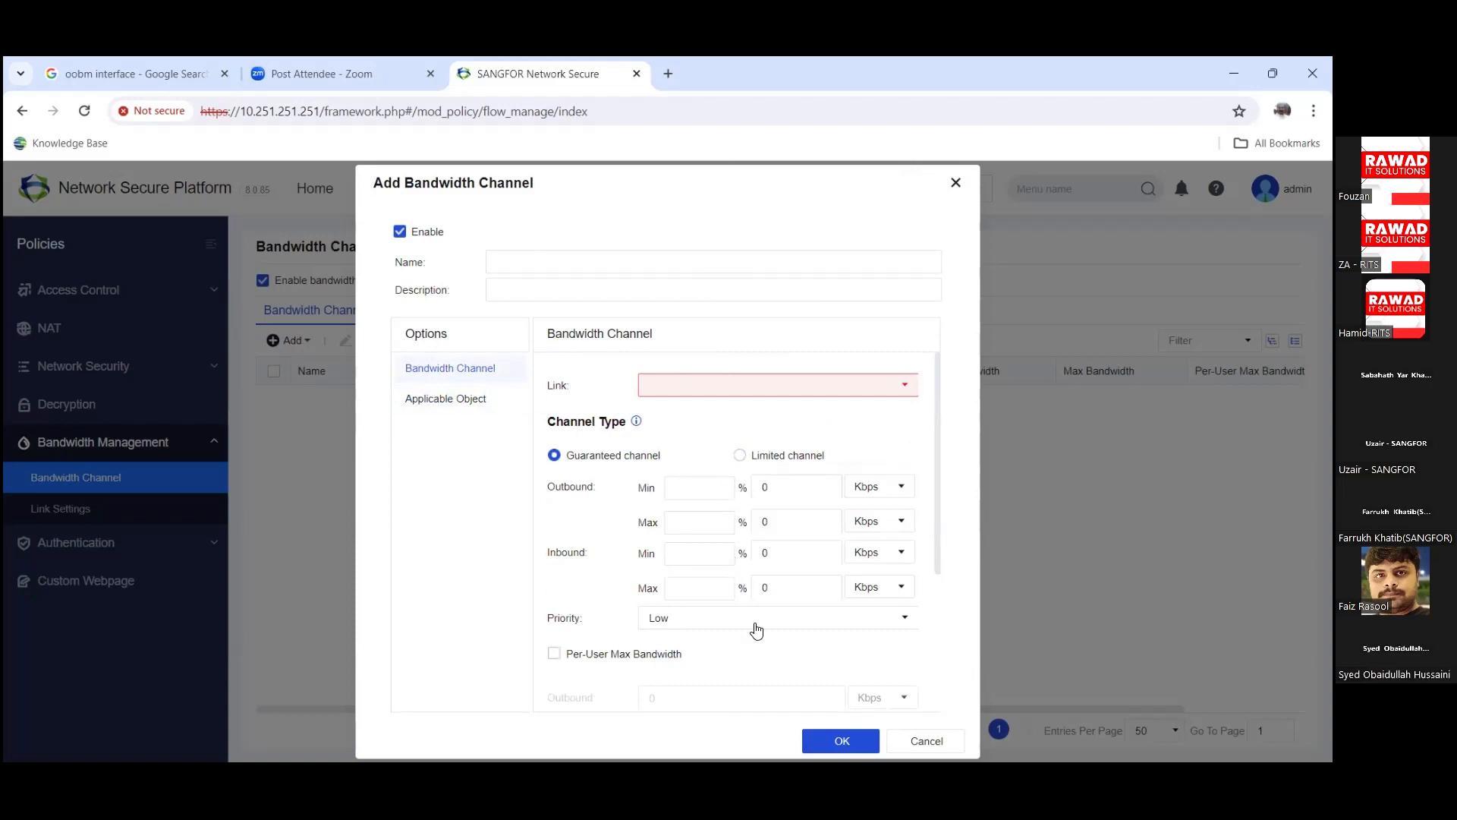
{"action": "scroll", "coordinate": [818, 628], "scroll_direction": "down", "scroll_amount": 3}
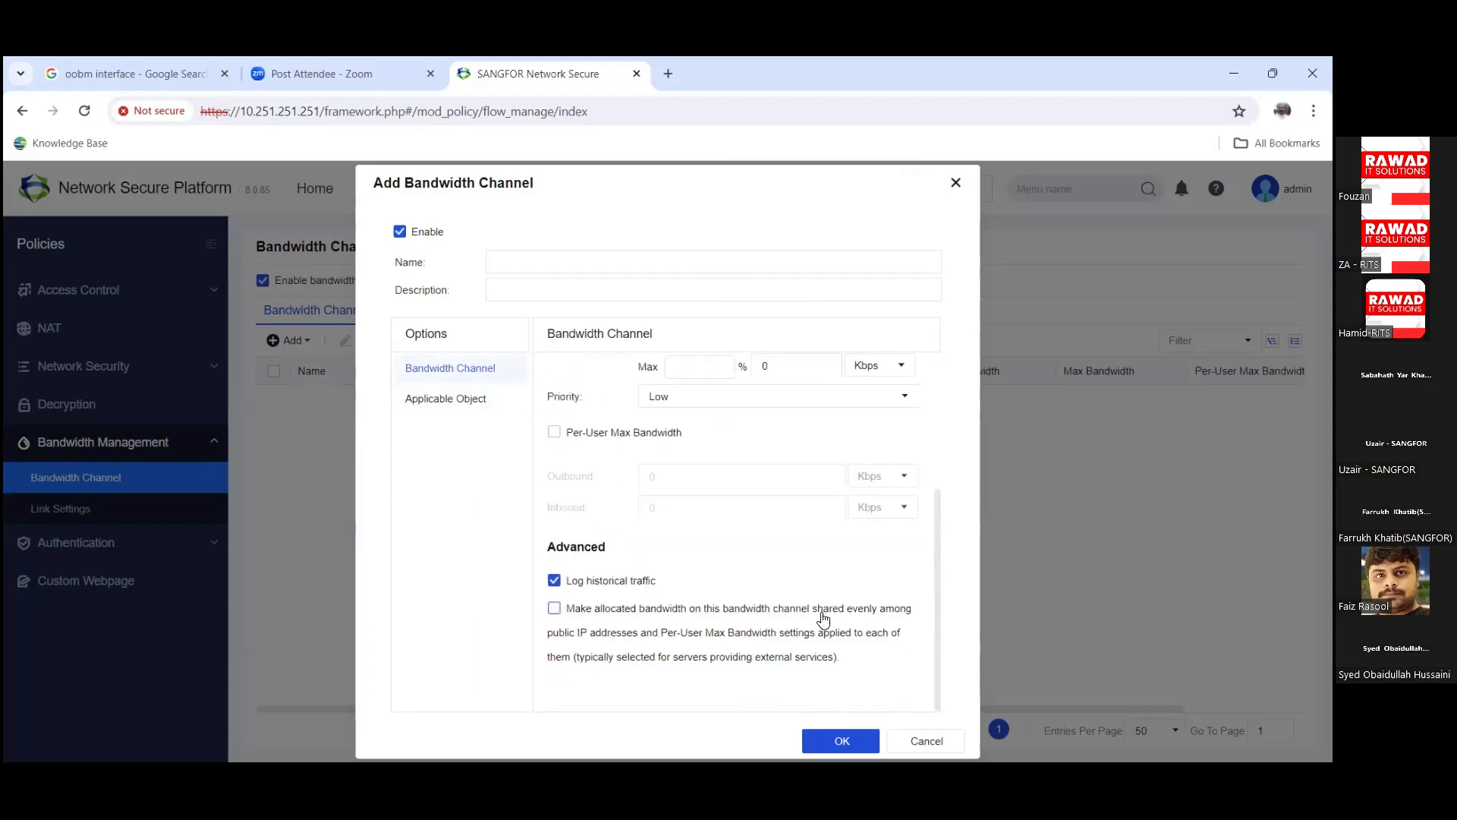
{"action": "left_click_drag", "start_coordinate": [936, 598], "coordinate": [930, 595]}
{"action": "scroll", "coordinate": [664, 520], "scroll_direction": "up", "scroll_amount": 1}
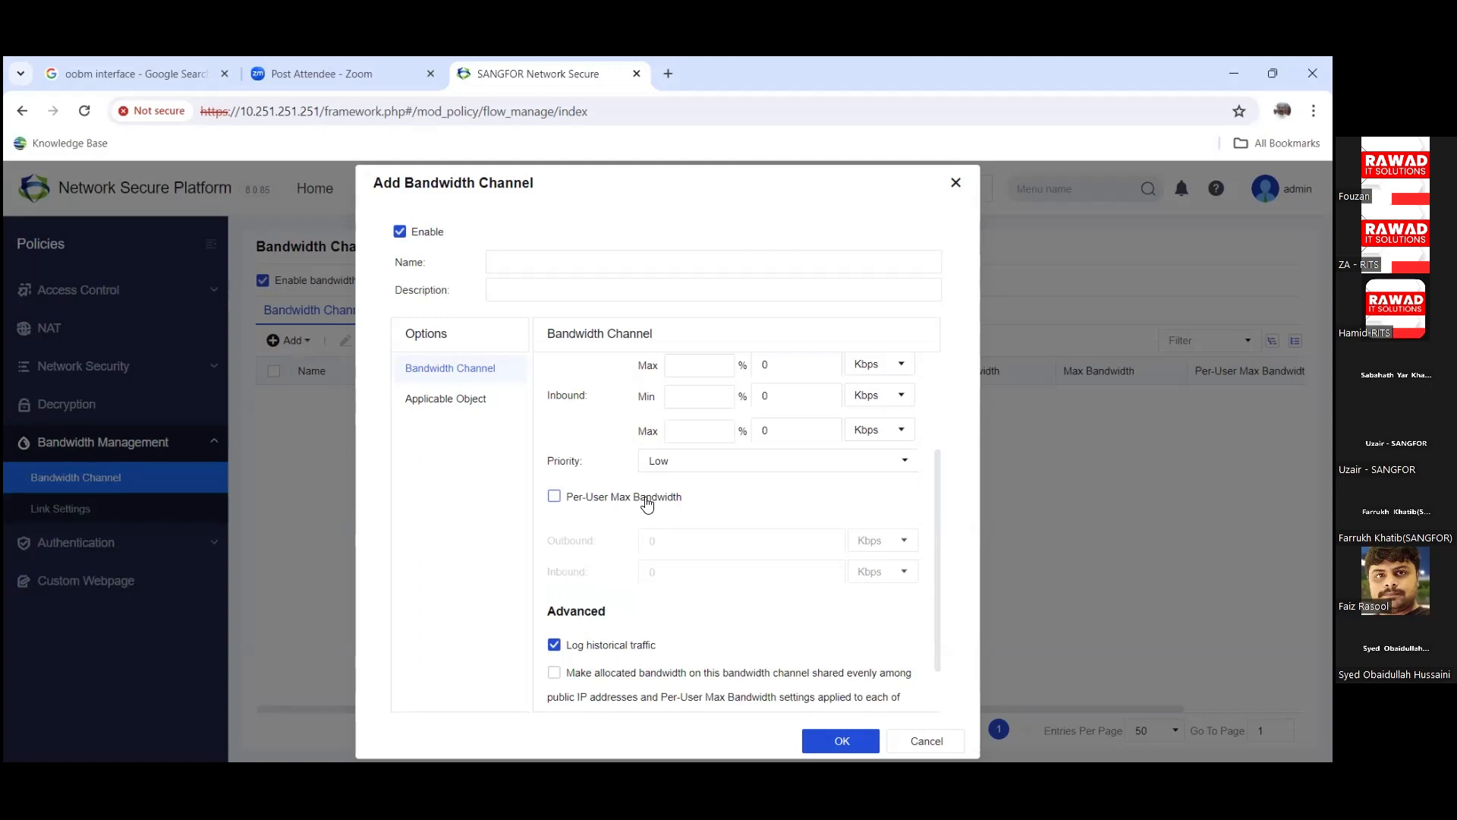
{"action": "left_click", "coordinate": [647, 503]}
{"action": "left_click", "coordinate": [925, 741]}
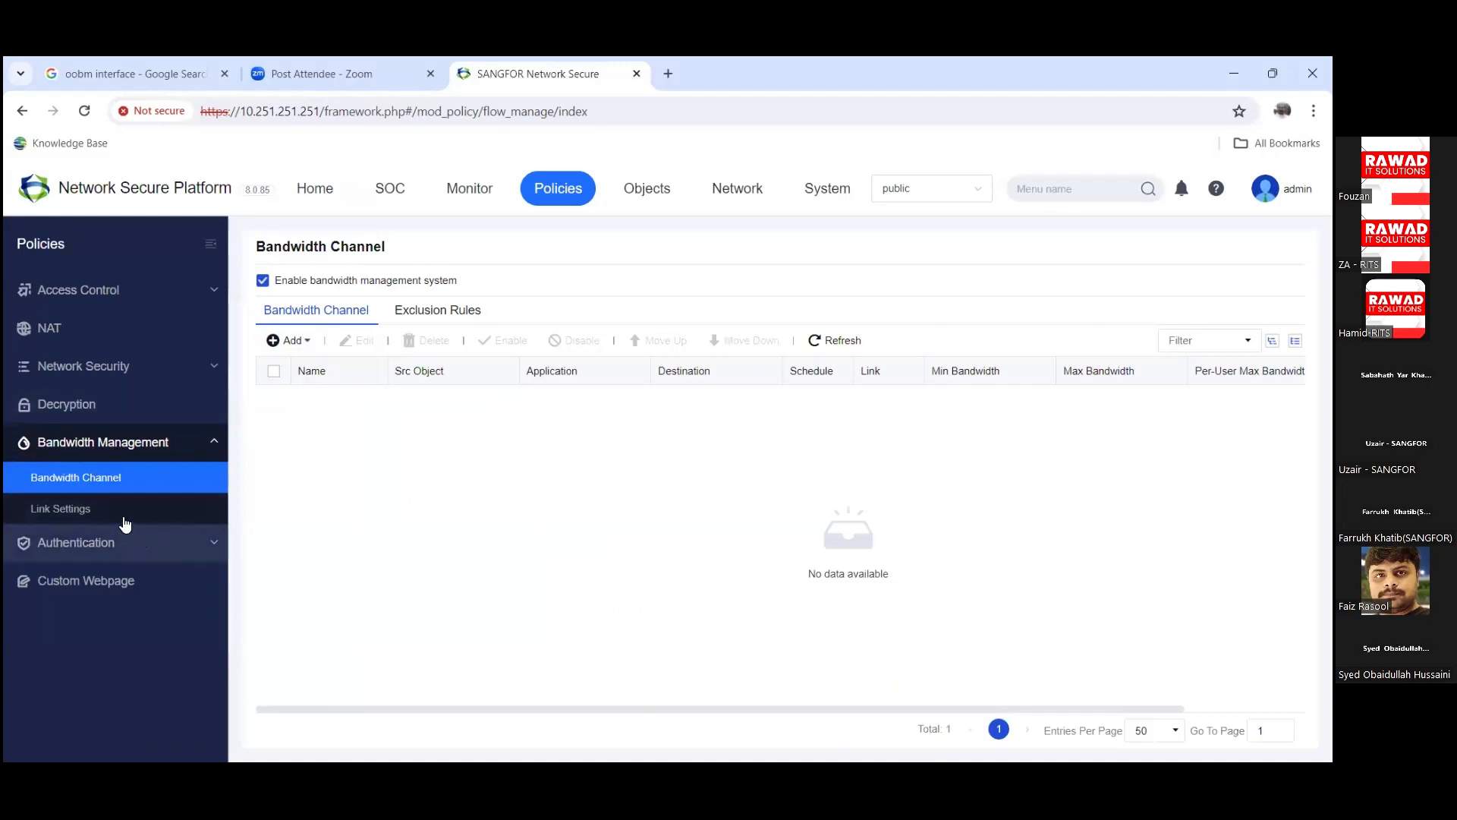
Step: Visit Authentication Status and Local Users Group/User, ending on User Import
{"action": "left_click", "coordinate": [125, 533]}
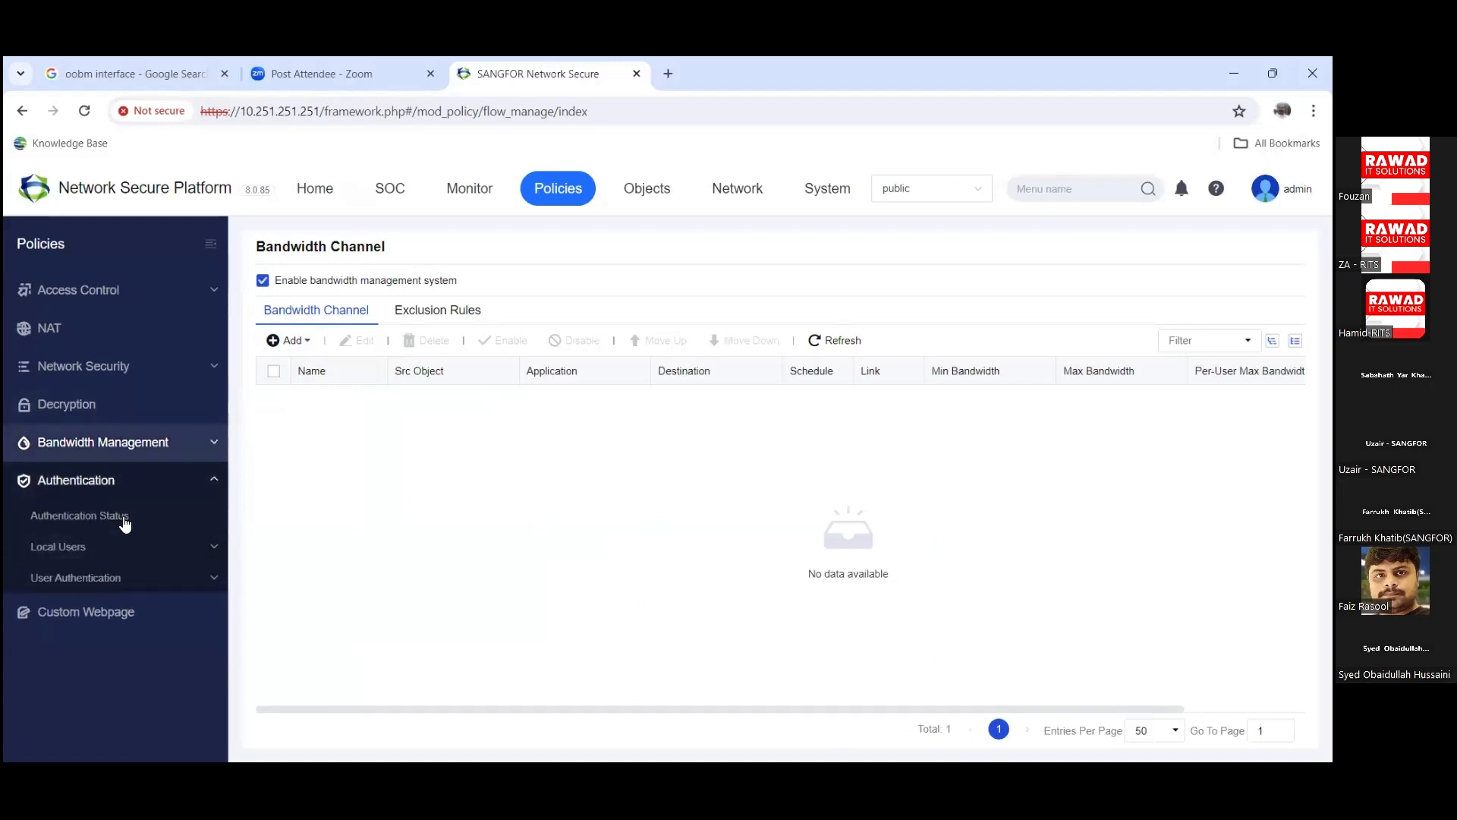
{"action": "left_click", "coordinate": [126, 517]}
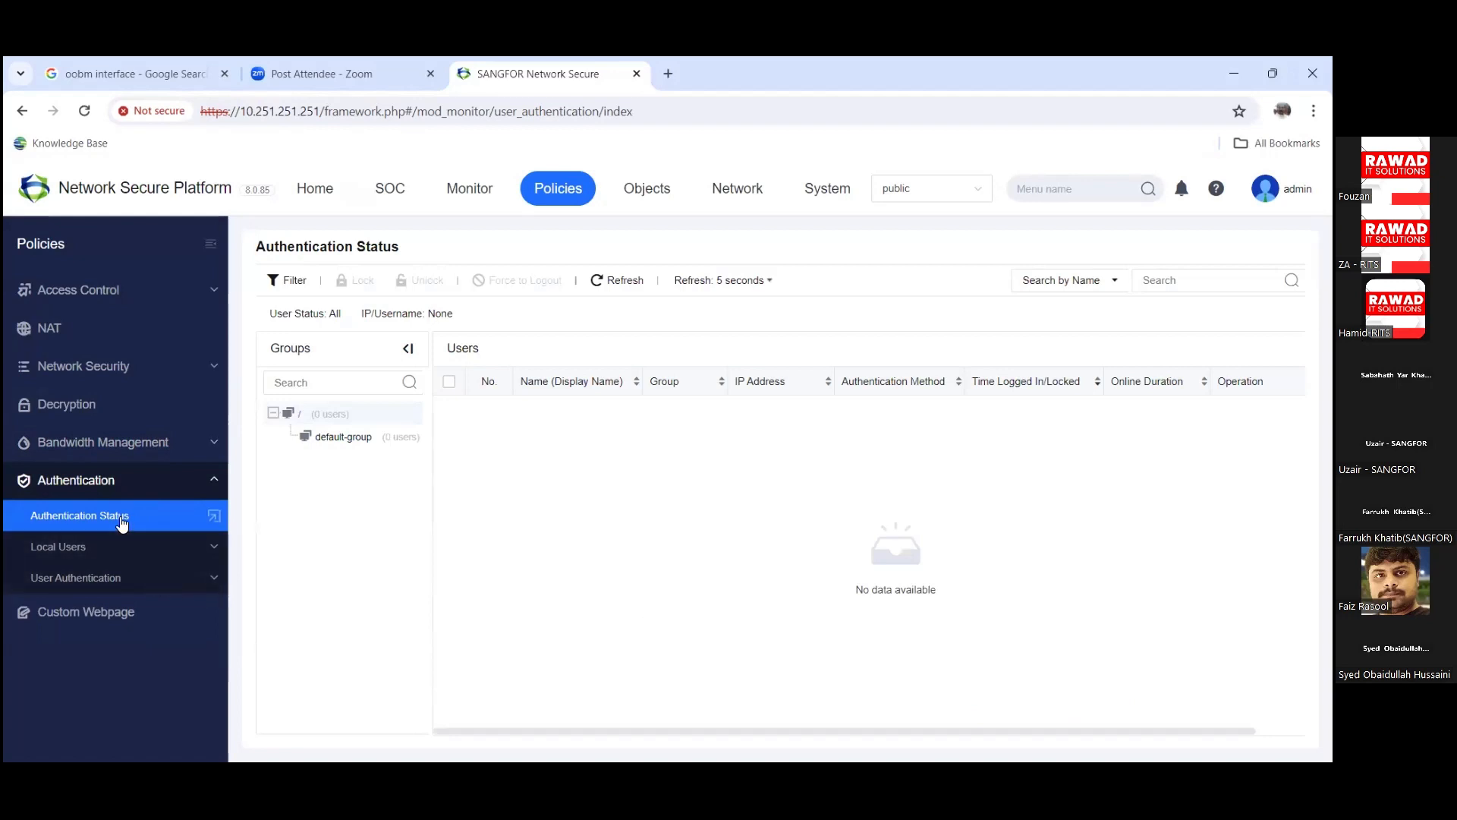
{"action": "left_click", "coordinate": [127, 549]}
{"action": "left_click", "coordinate": [110, 579]}
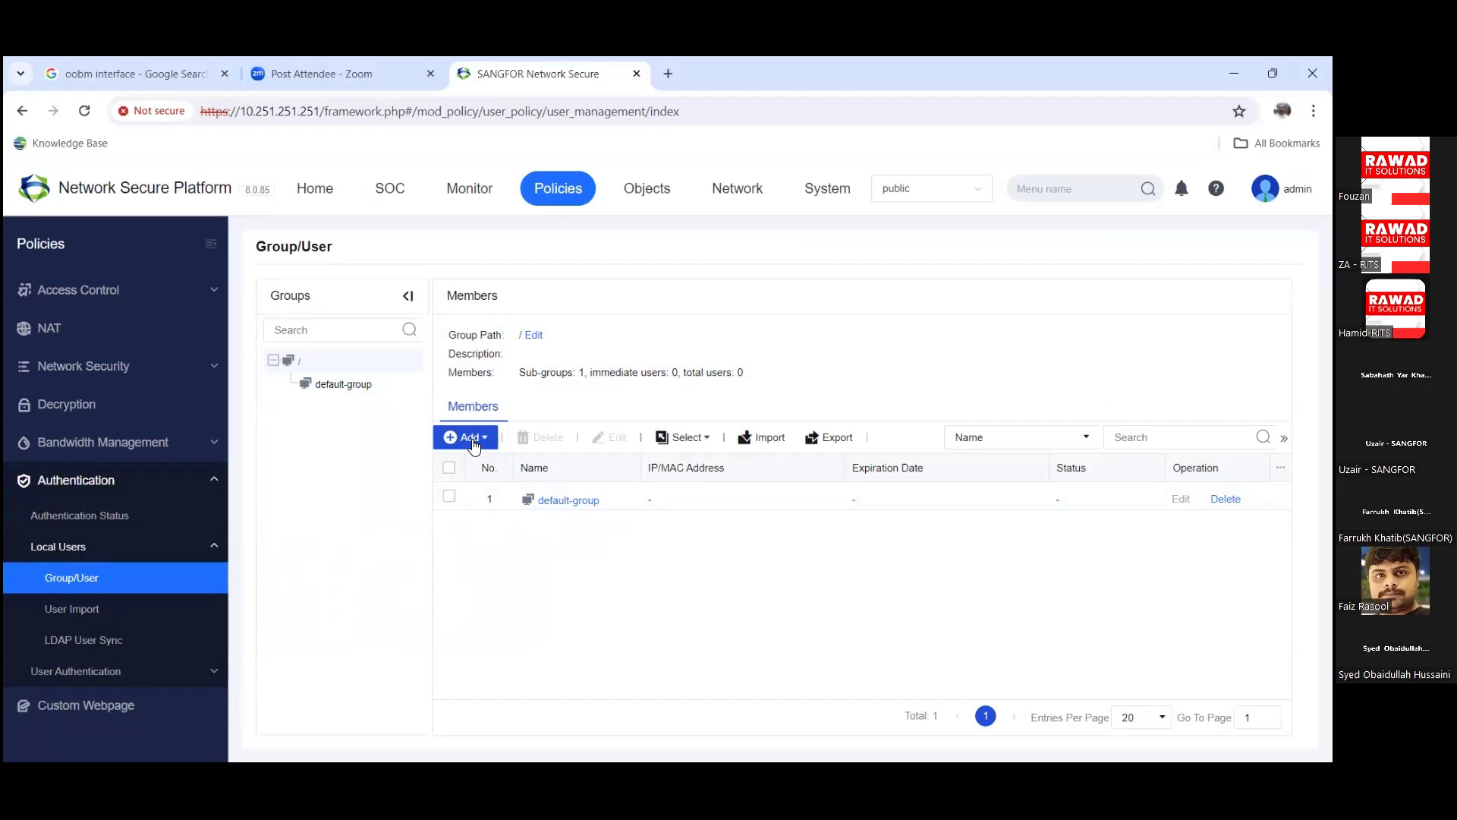
{"action": "left_click", "coordinate": [146, 613]}
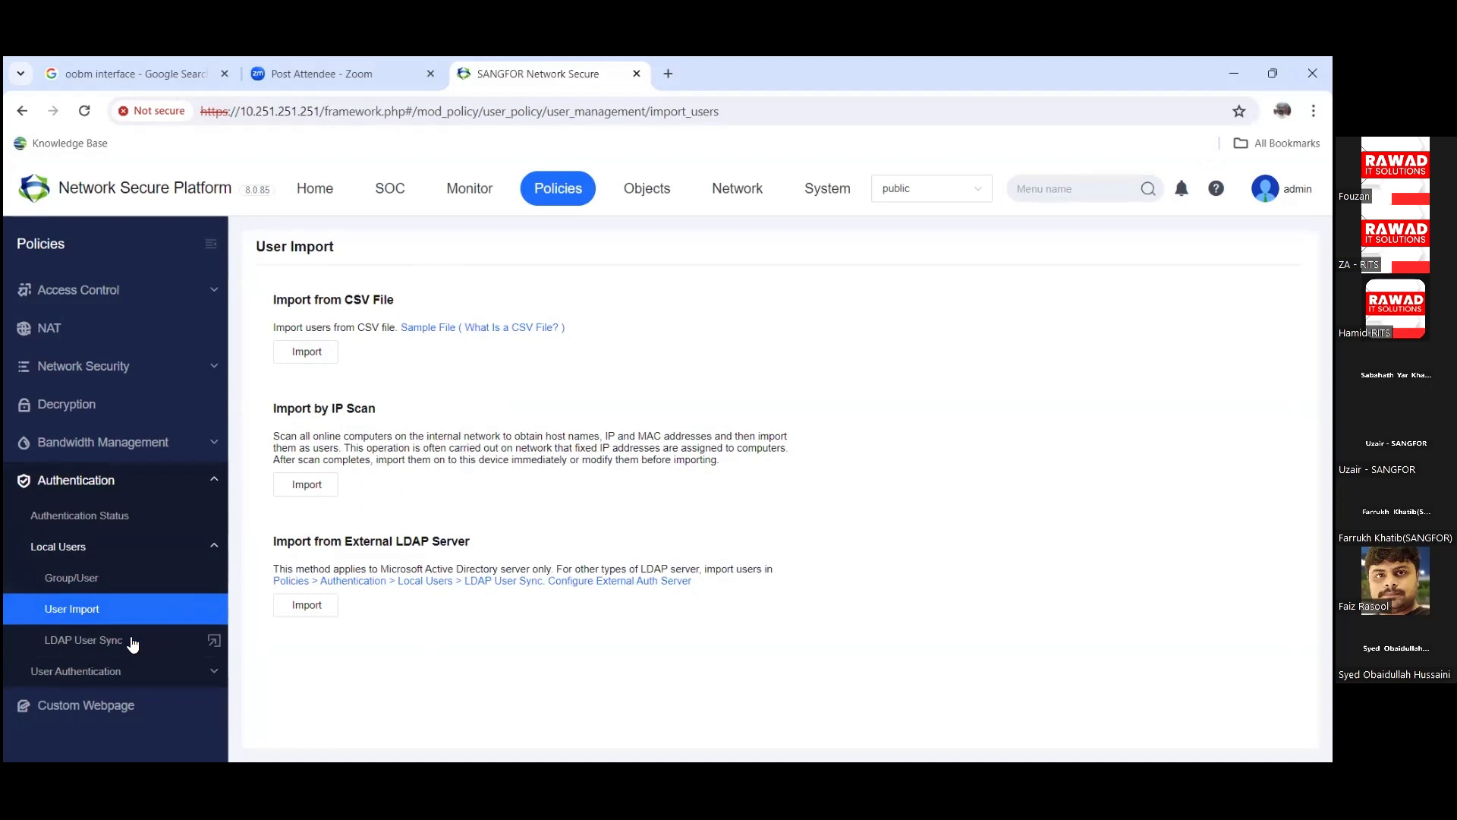
Step: Start and cancel a new LDAP sync policy and a new authentication policy
{"action": "left_click", "coordinate": [206, 639]}
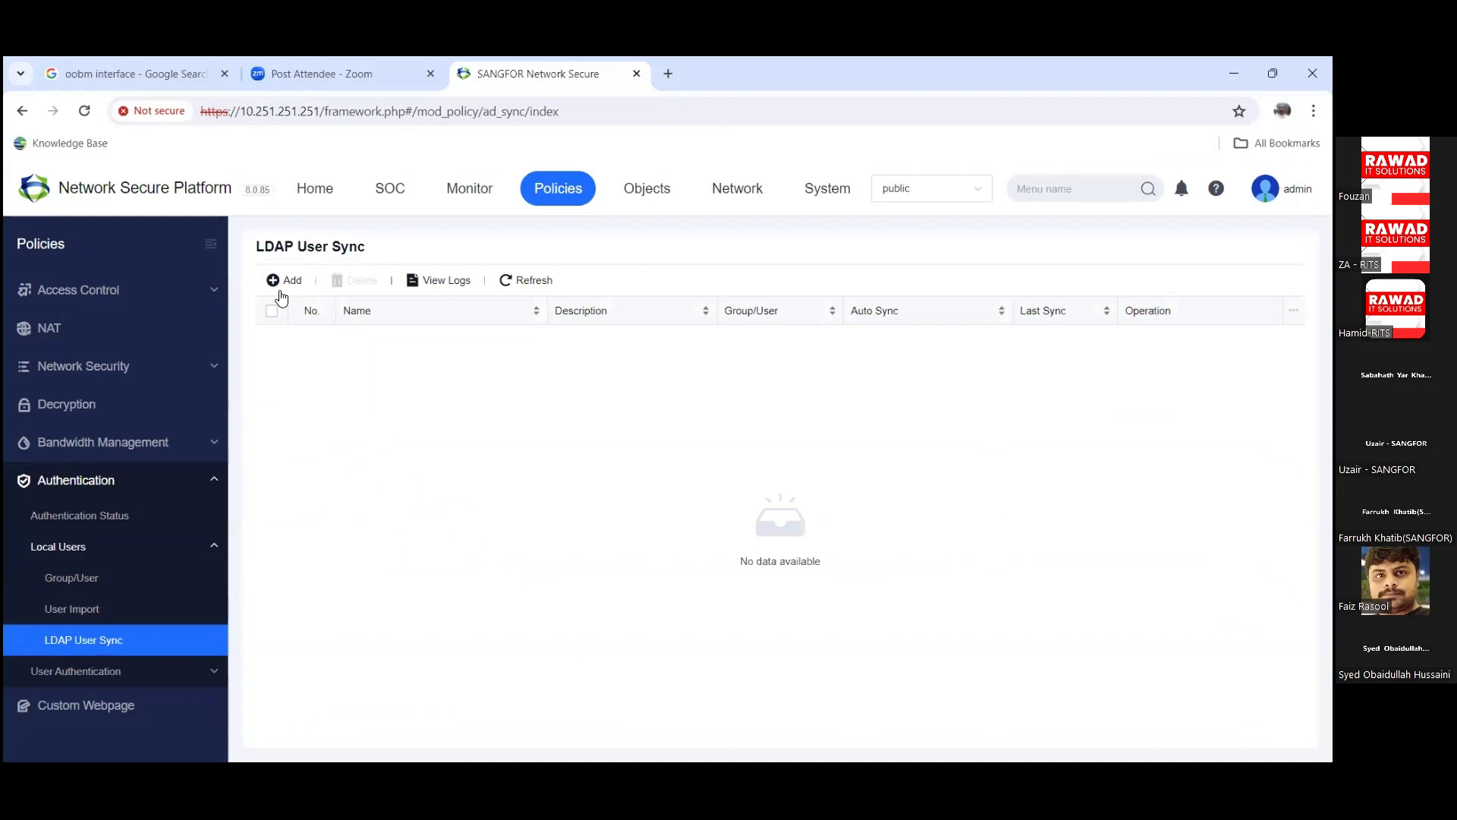
{"action": "left_click", "coordinate": [282, 291]}
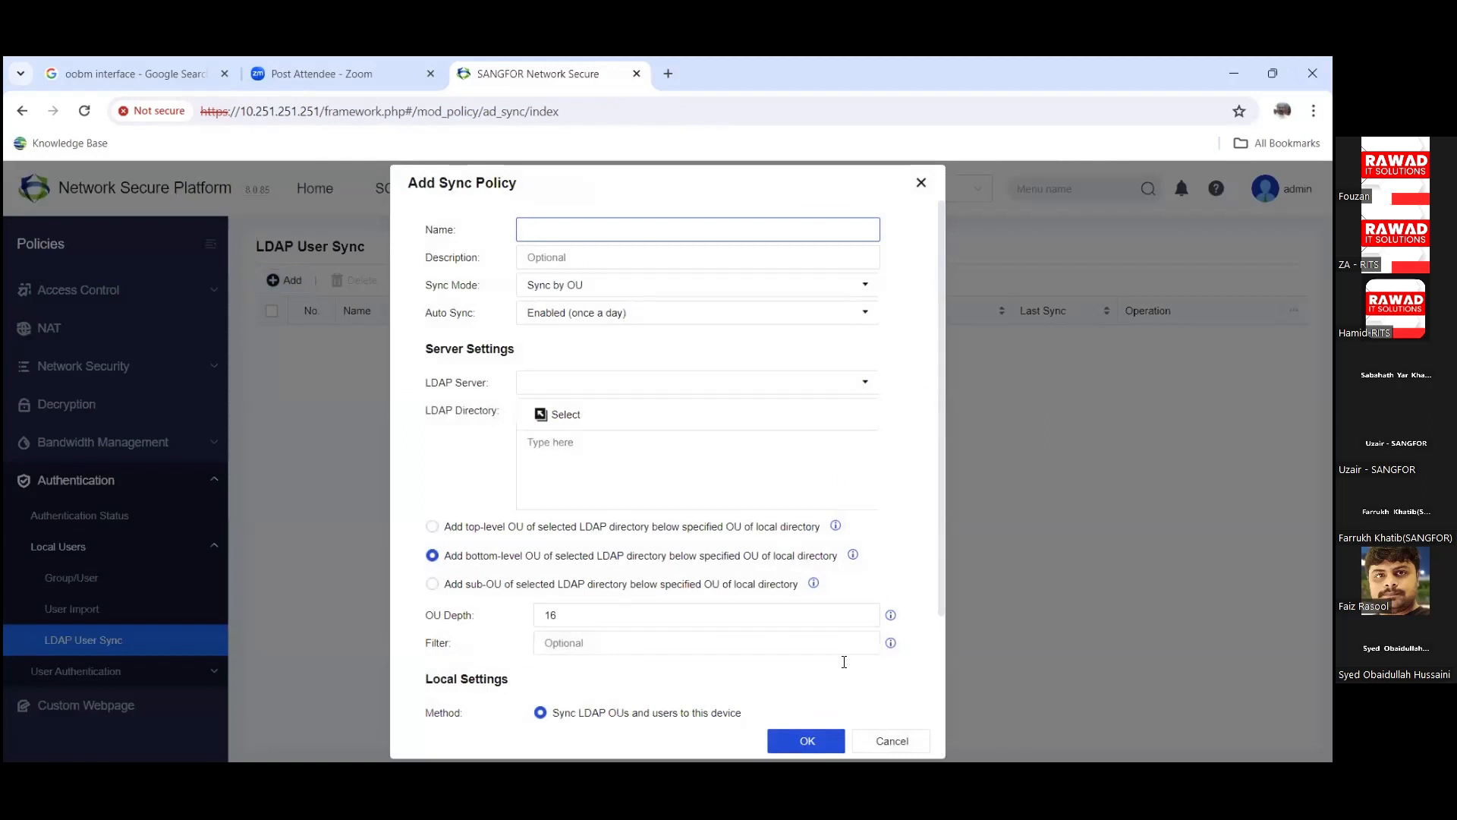
{"action": "left_click", "coordinate": [891, 740]}
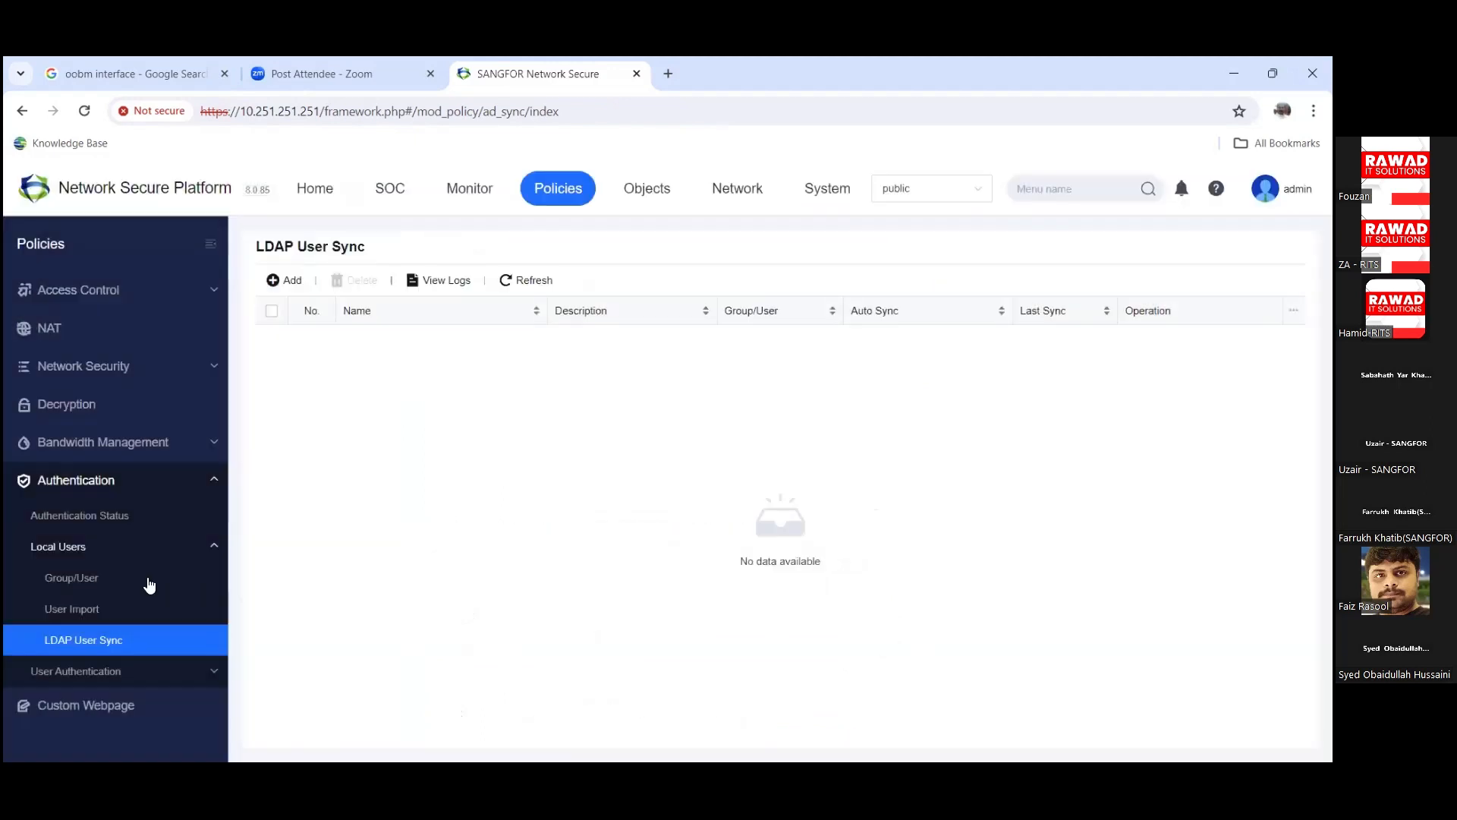
{"action": "left_click", "coordinate": [147, 673]}
{"action": "left_click", "coordinate": [106, 607]}
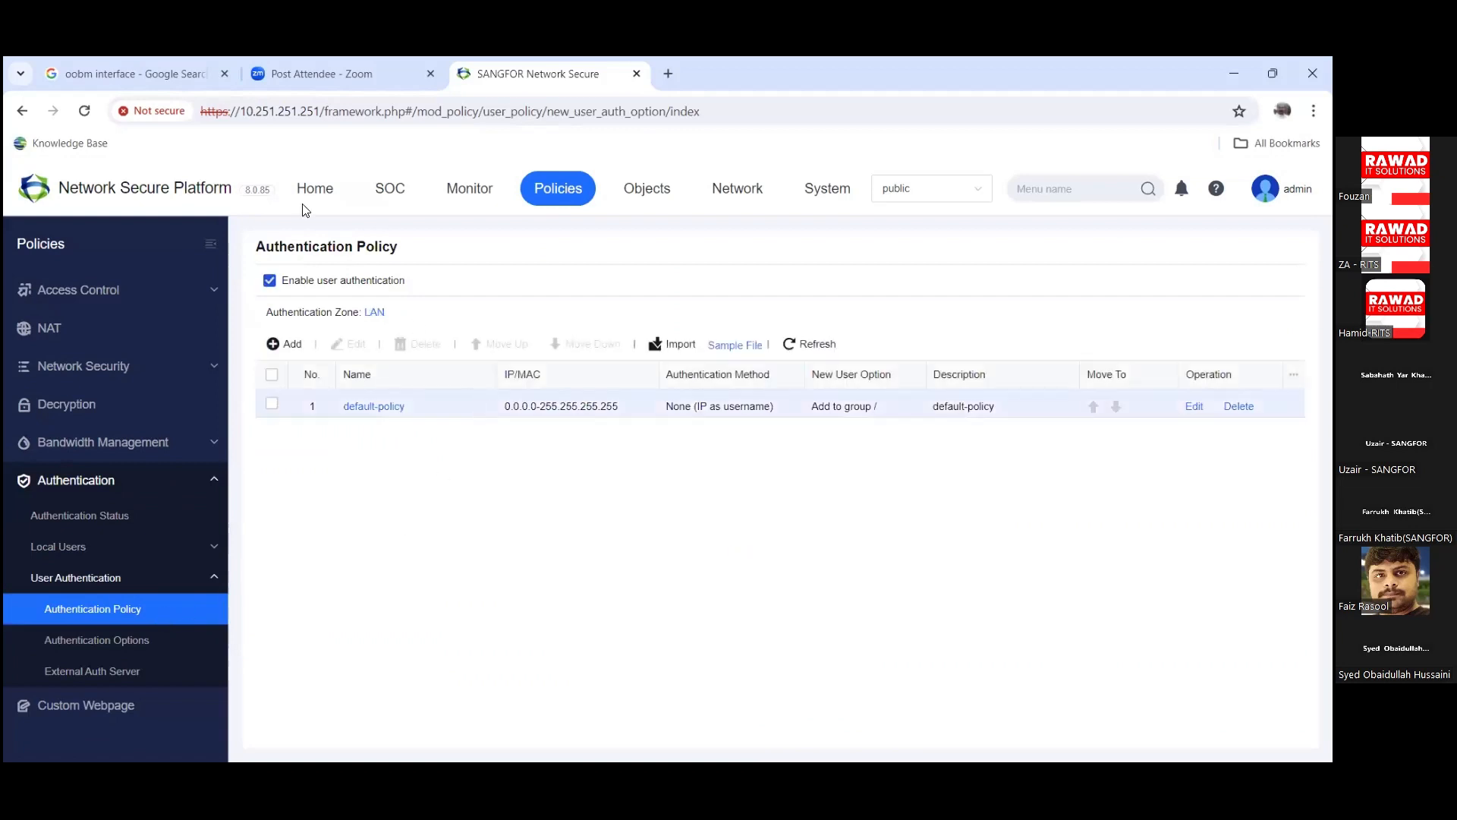
{"action": "left_click", "coordinate": [285, 341]}
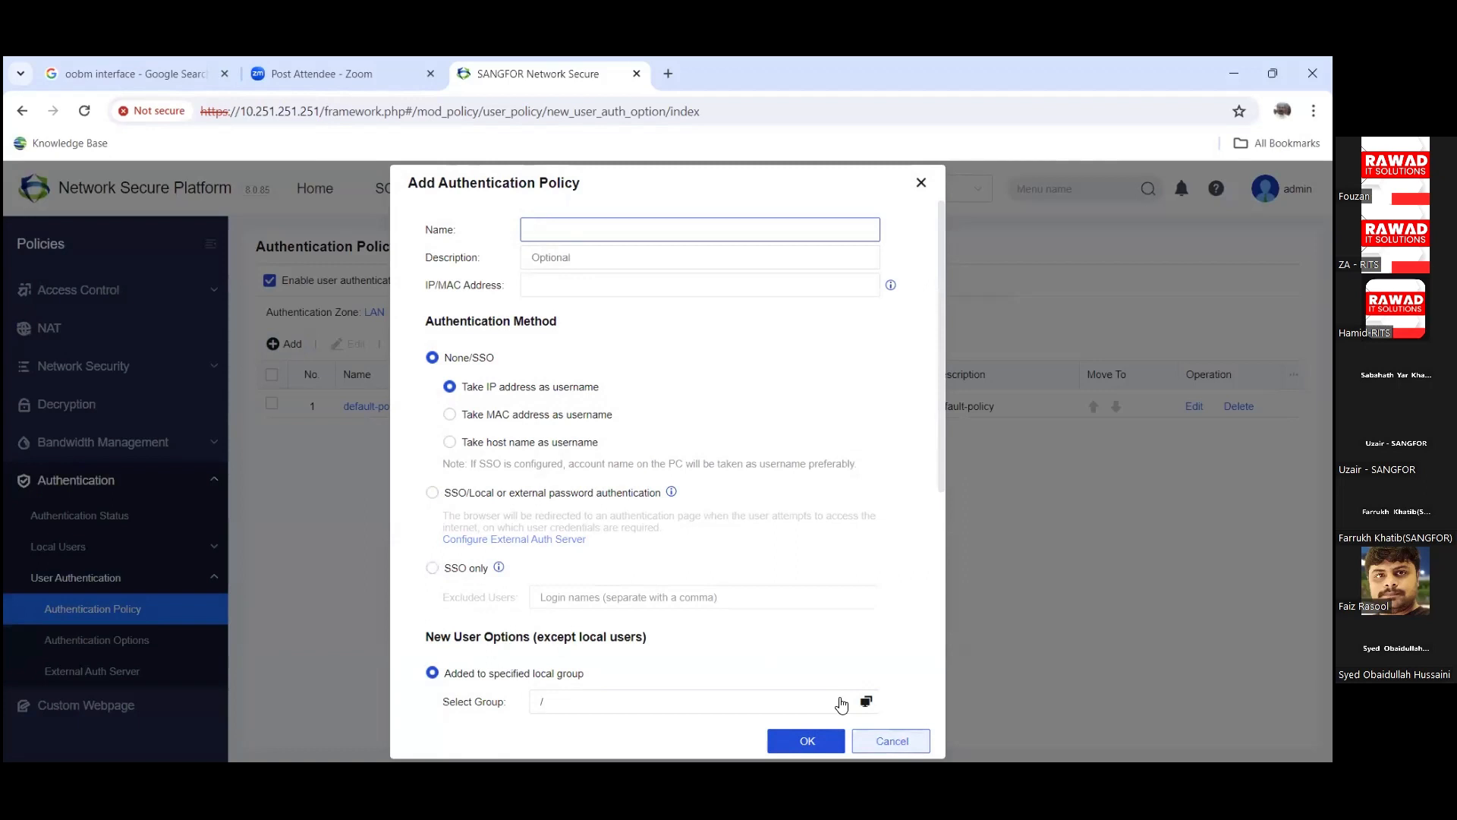
{"action": "left_click", "coordinate": [891, 740]}
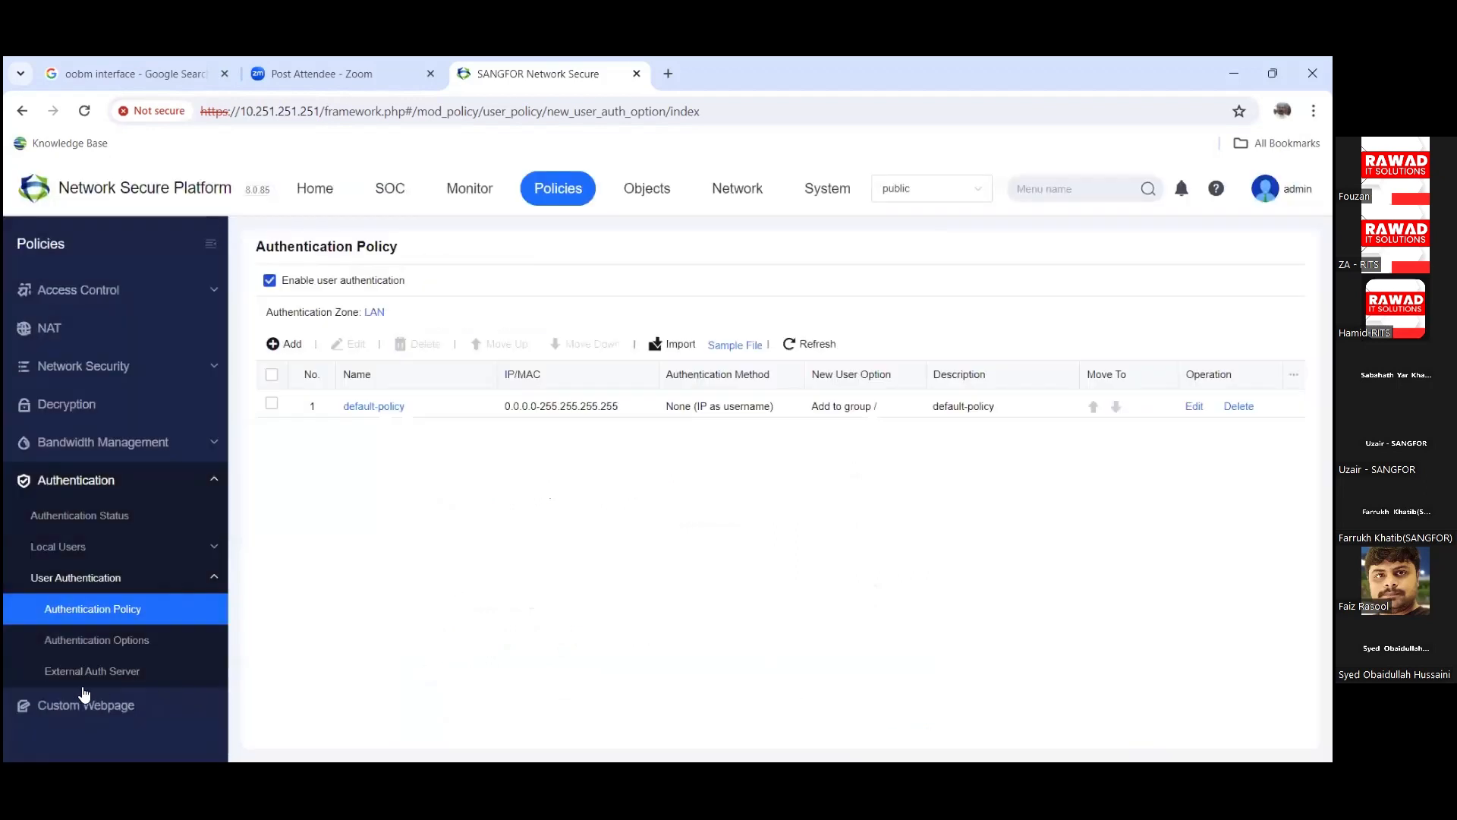
Step: Check which external auth server types can be added, then open Authentication Options
{"action": "left_click", "coordinate": [142, 671]}
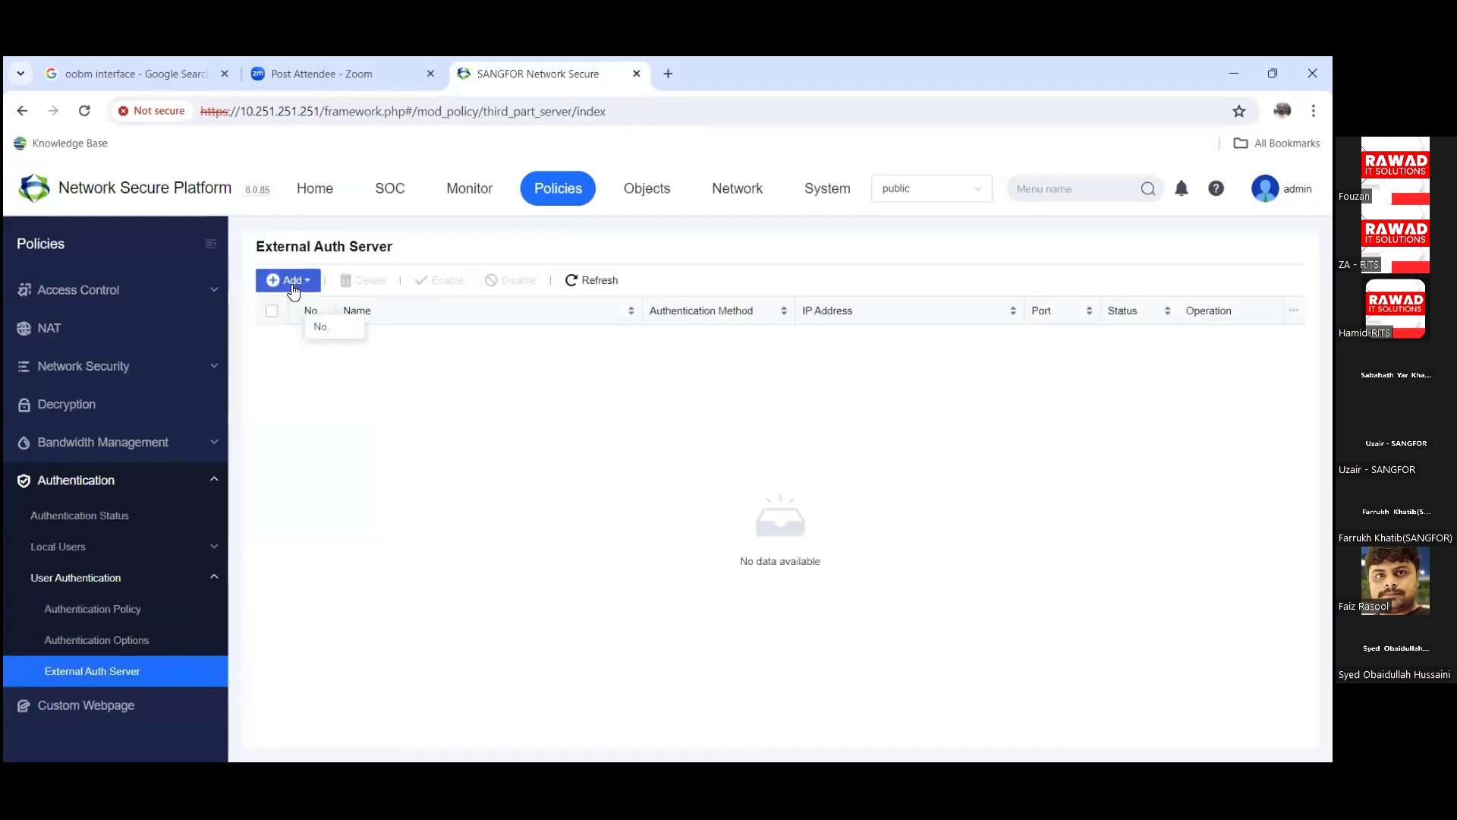
{"action": "left_click", "coordinate": [291, 280]}
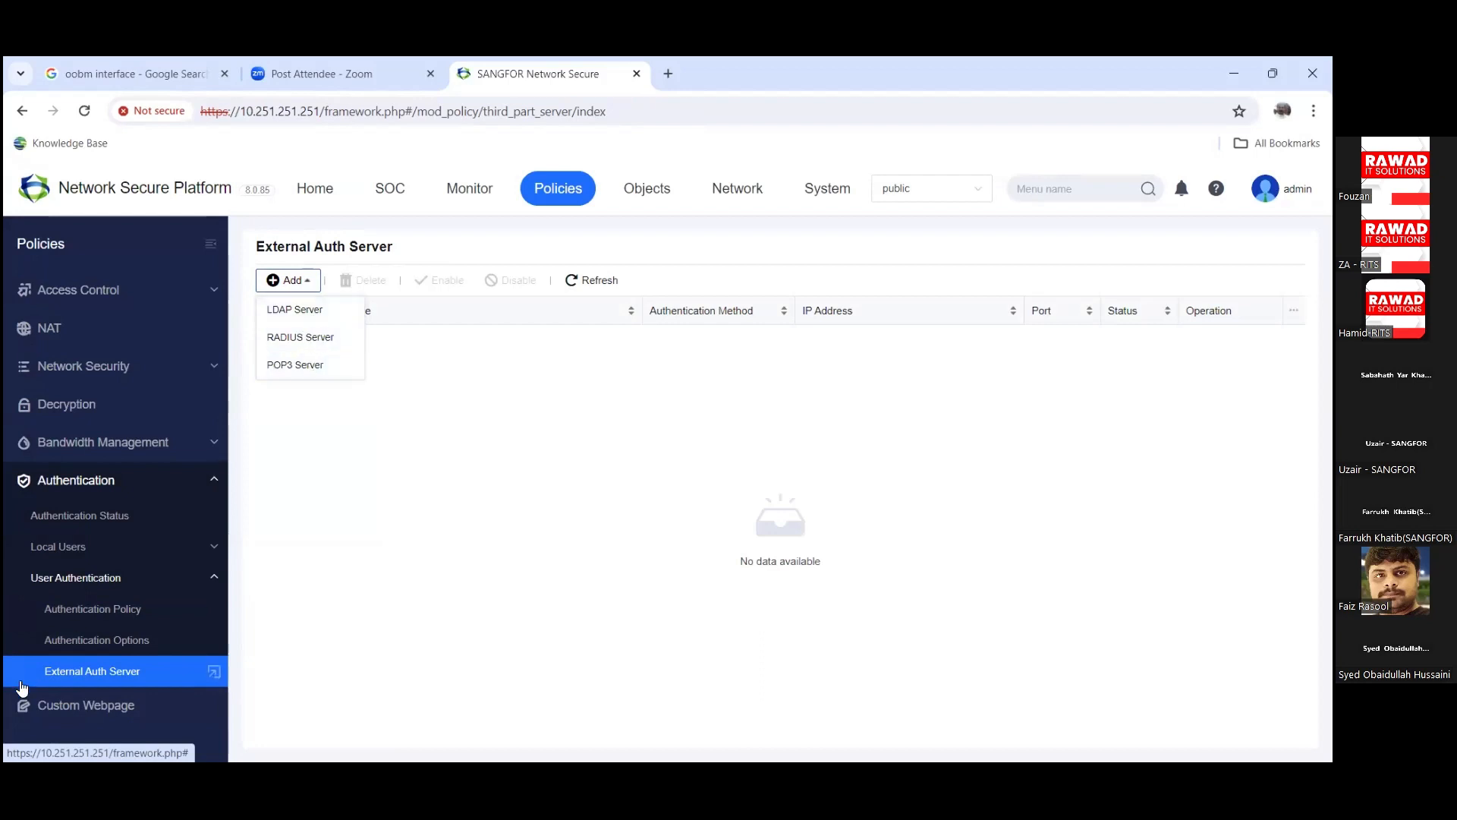
{"action": "left_click", "coordinate": [73, 651]}
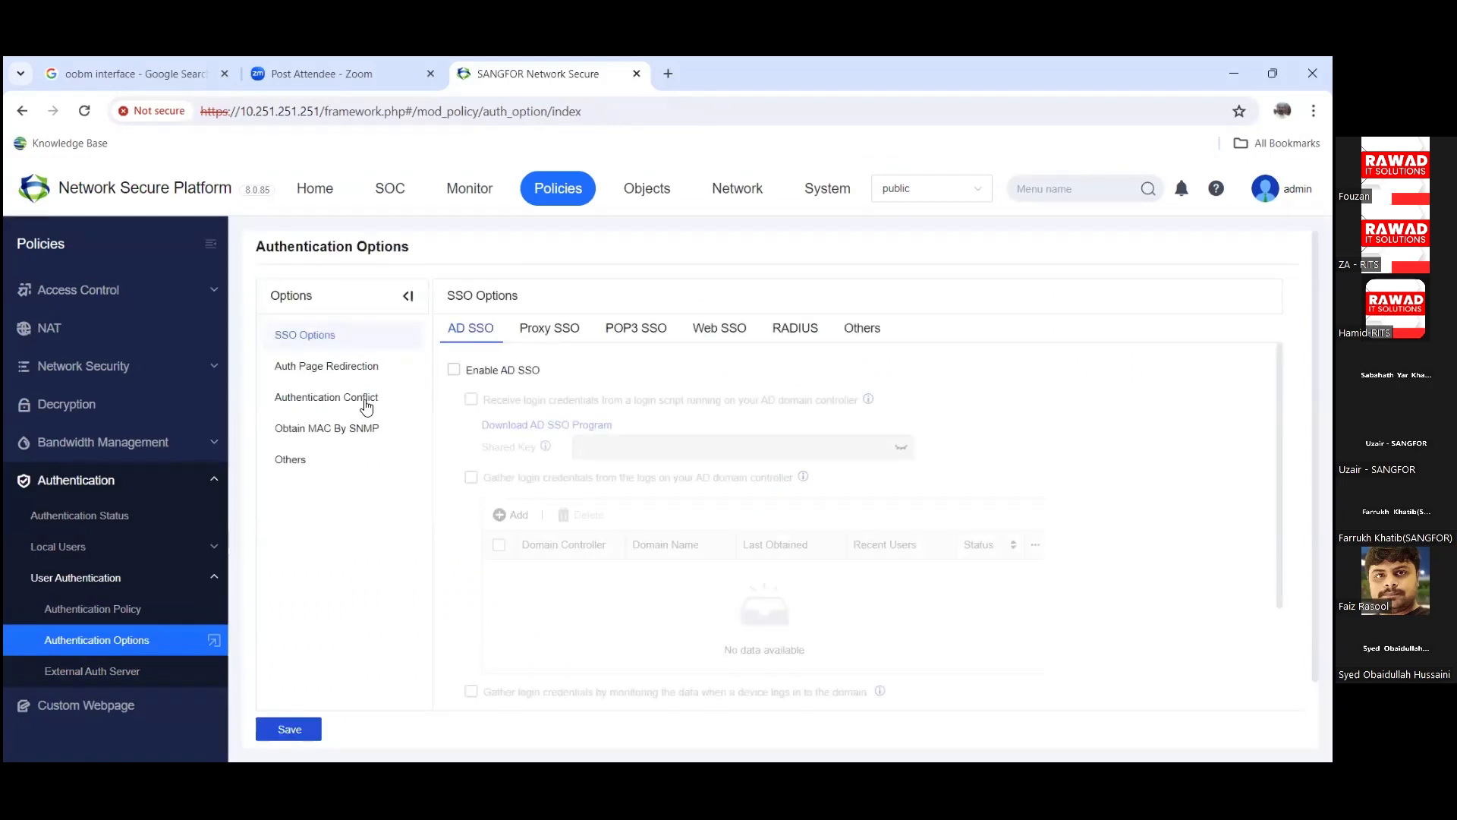
Step: View the Proxy, POP3, Web and RADIUS SSO settings
{"action": "left_click", "coordinate": [557, 331]}
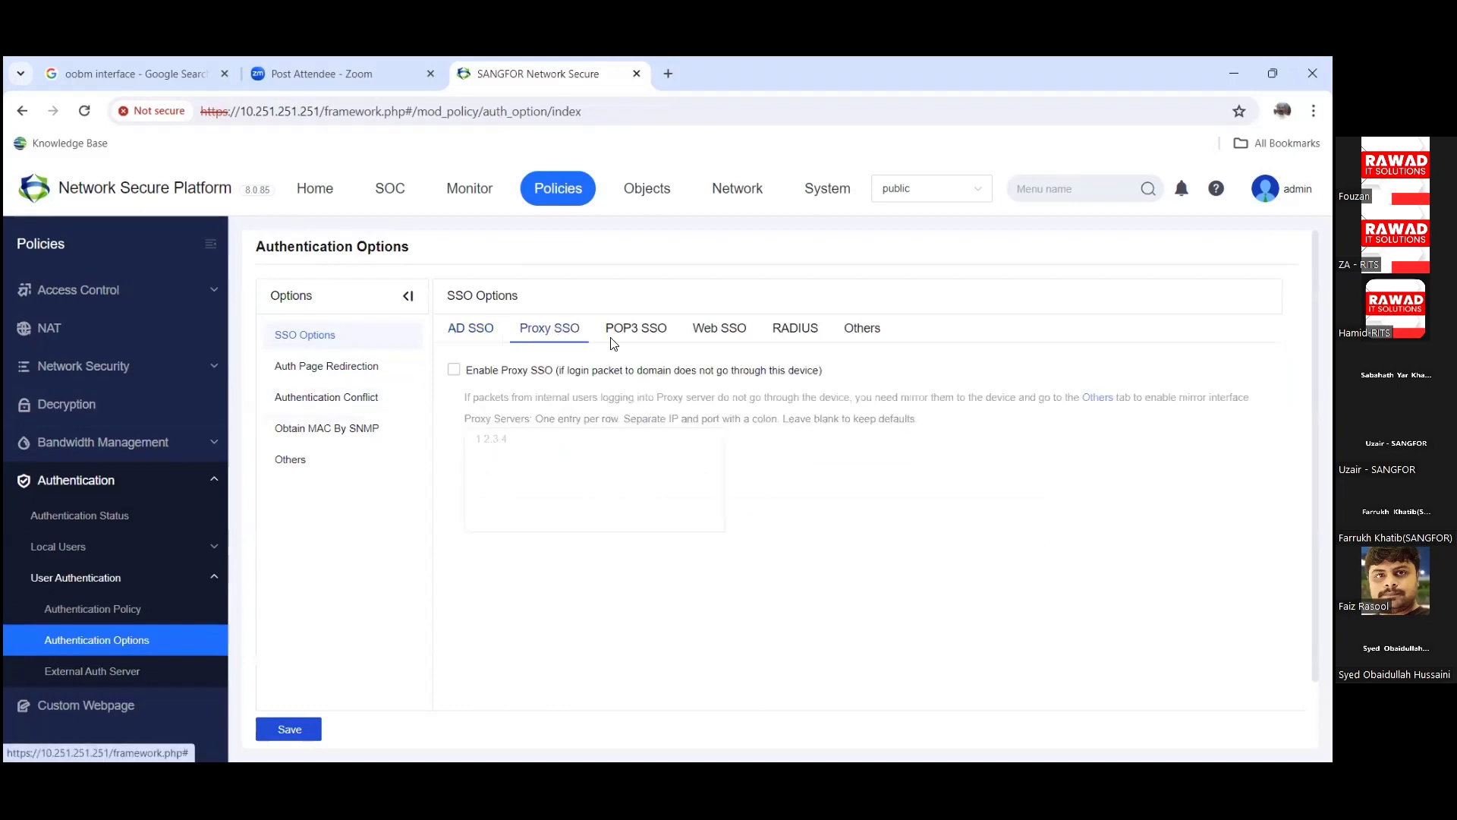
{"action": "left_click", "coordinate": [660, 333]}
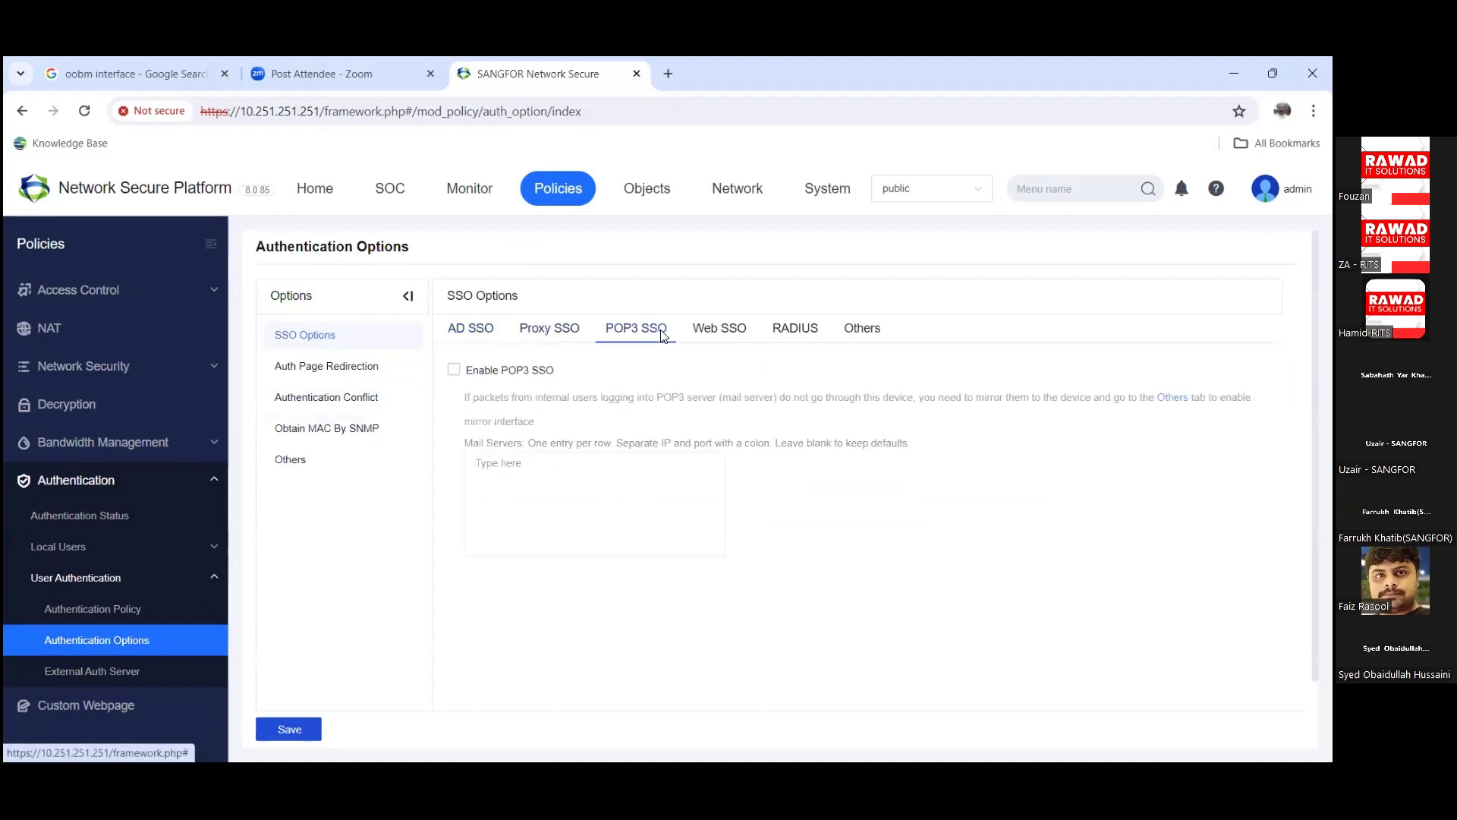
{"action": "left_click", "coordinate": [741, 330]}
{"action": "left_click", "coordinate": [803, 335]}
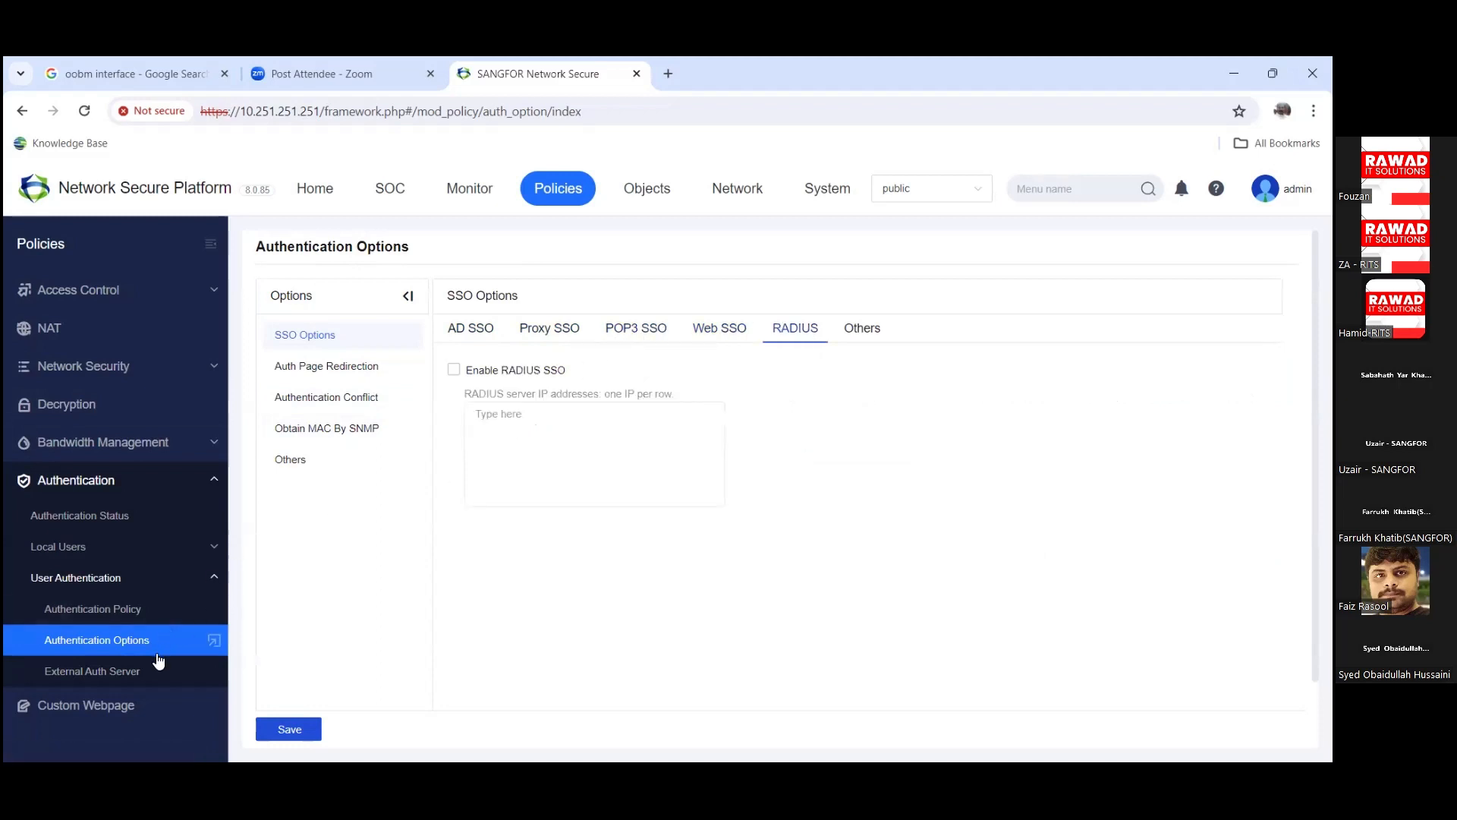
{"action": "left_click", "coordinate": [331, 368]}
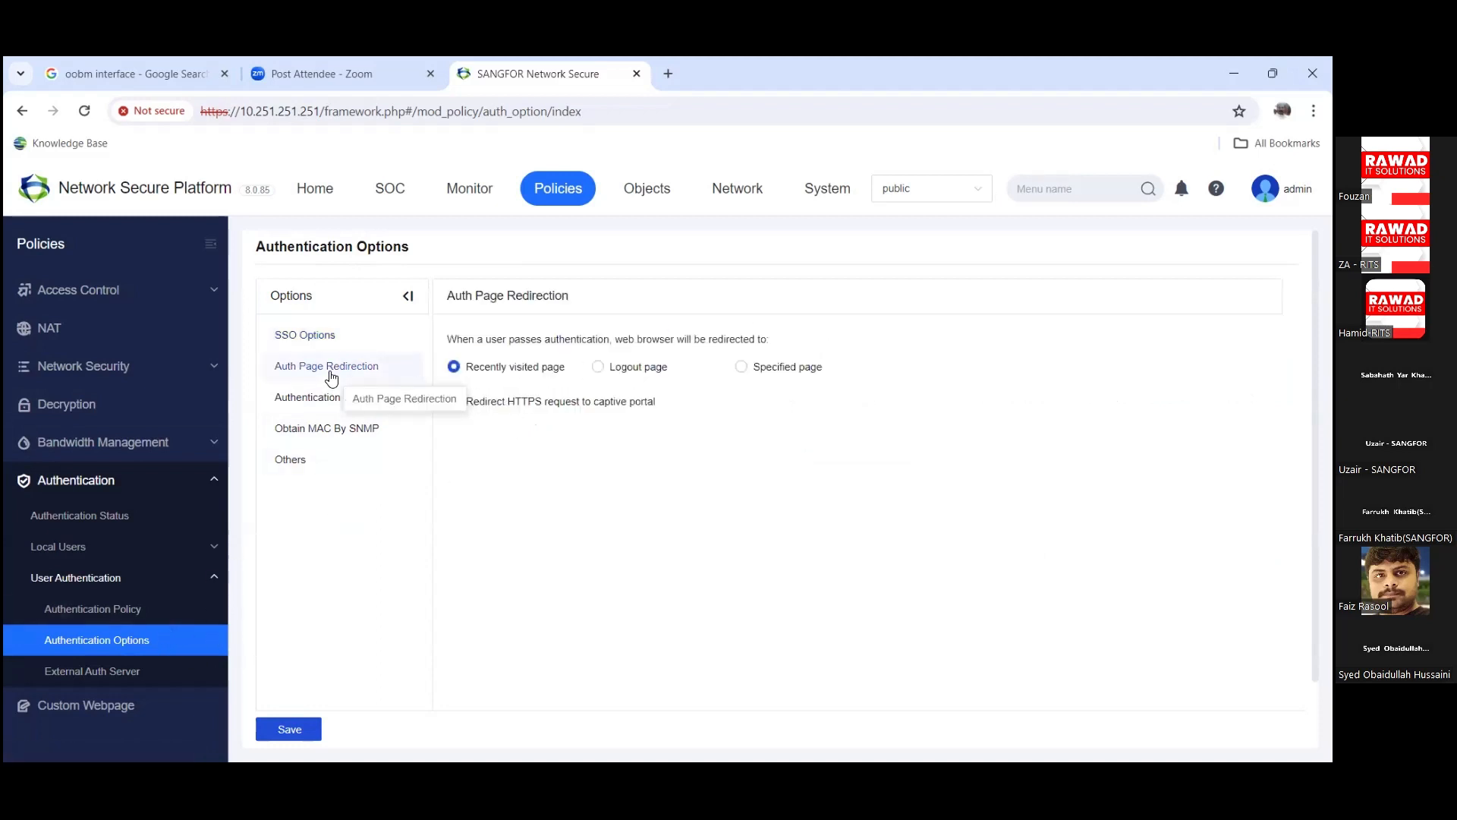
{"action": "left_click", "coordinate": [327, 334]}
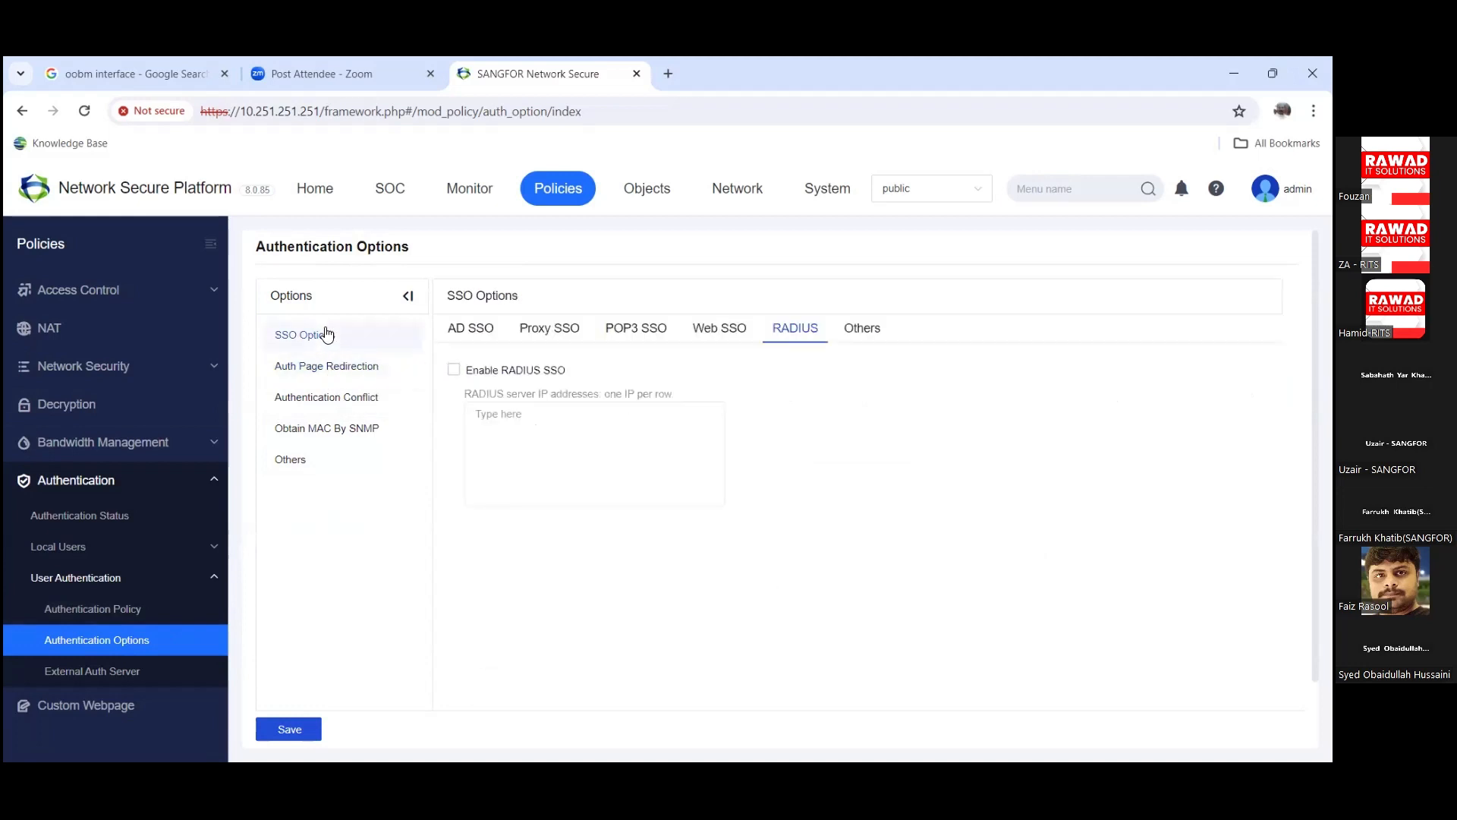
Step: View Auth Page Redirection, Authentication Conflict, Obtain MAC By SNMP and Others settings
{"action": "left_click", "coordinate": [344, 373]}
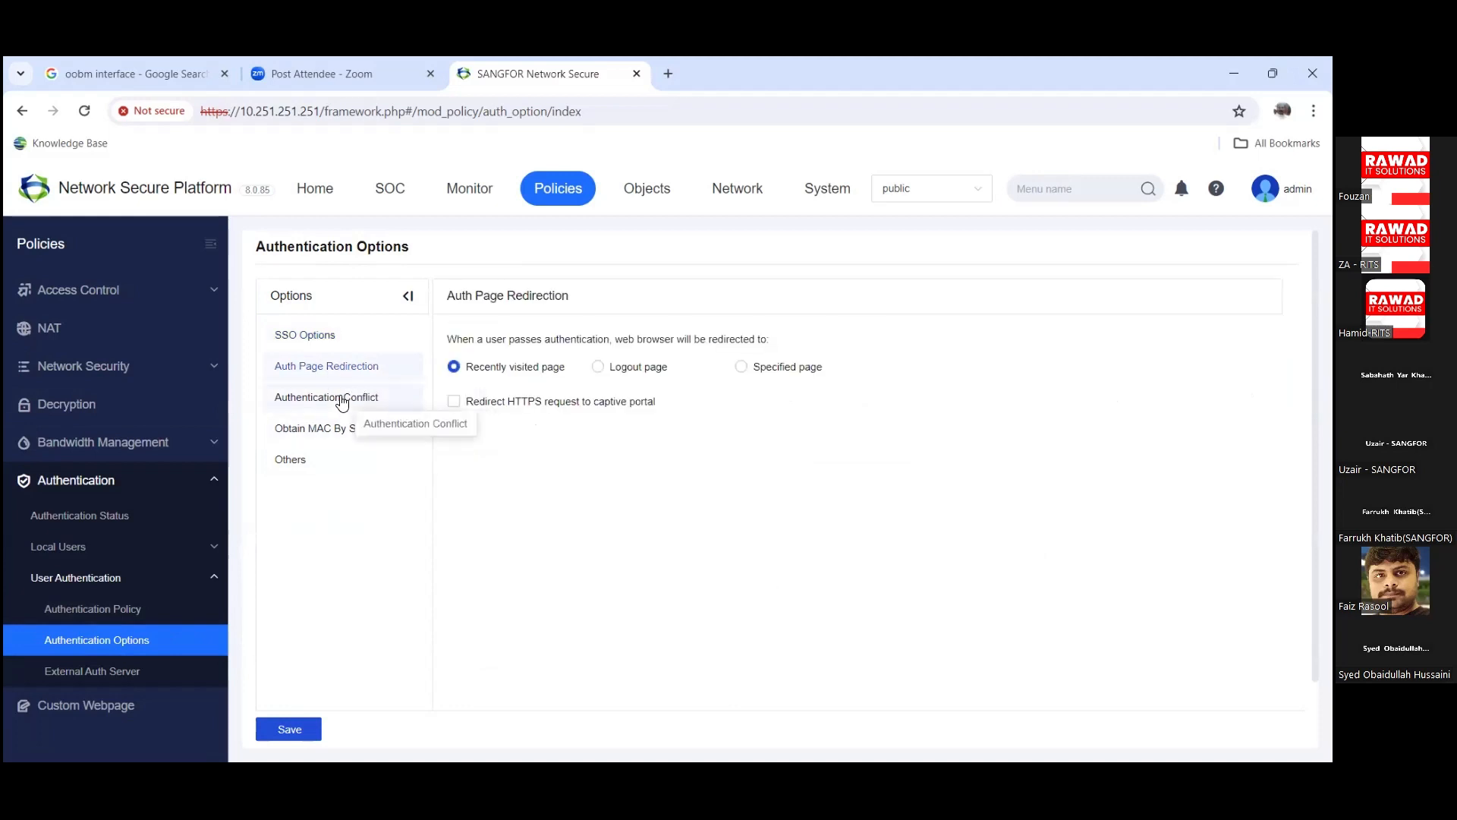
{"action": "left_click", "coordinate": [342, 400]}
{"action": "left_click", "coordinate": [335, 368]}
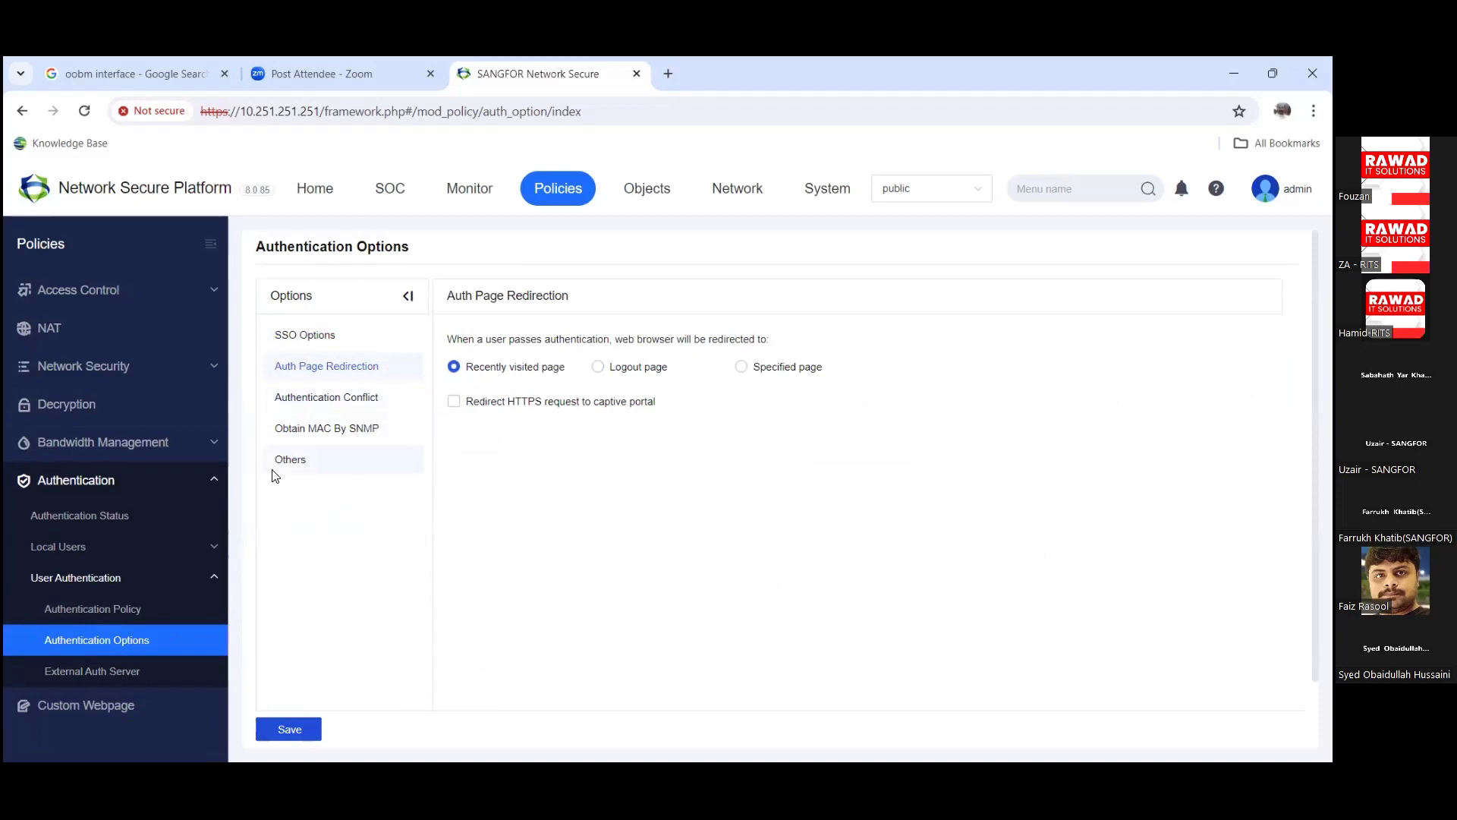
{"action": "left_click", "coordinate": [296, 430]}
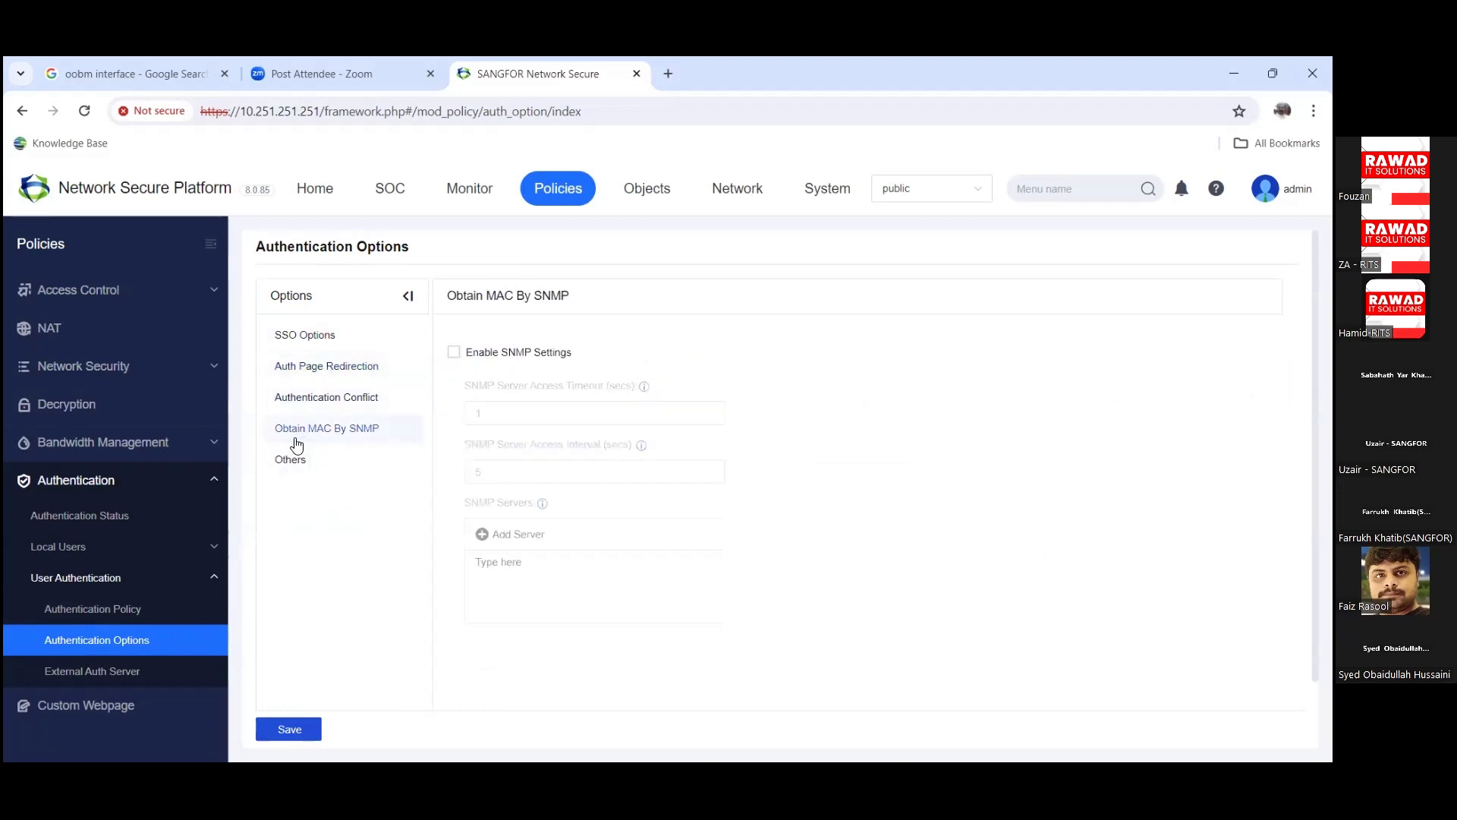
{"action": "left_click", "coordinate": [290, 461]}
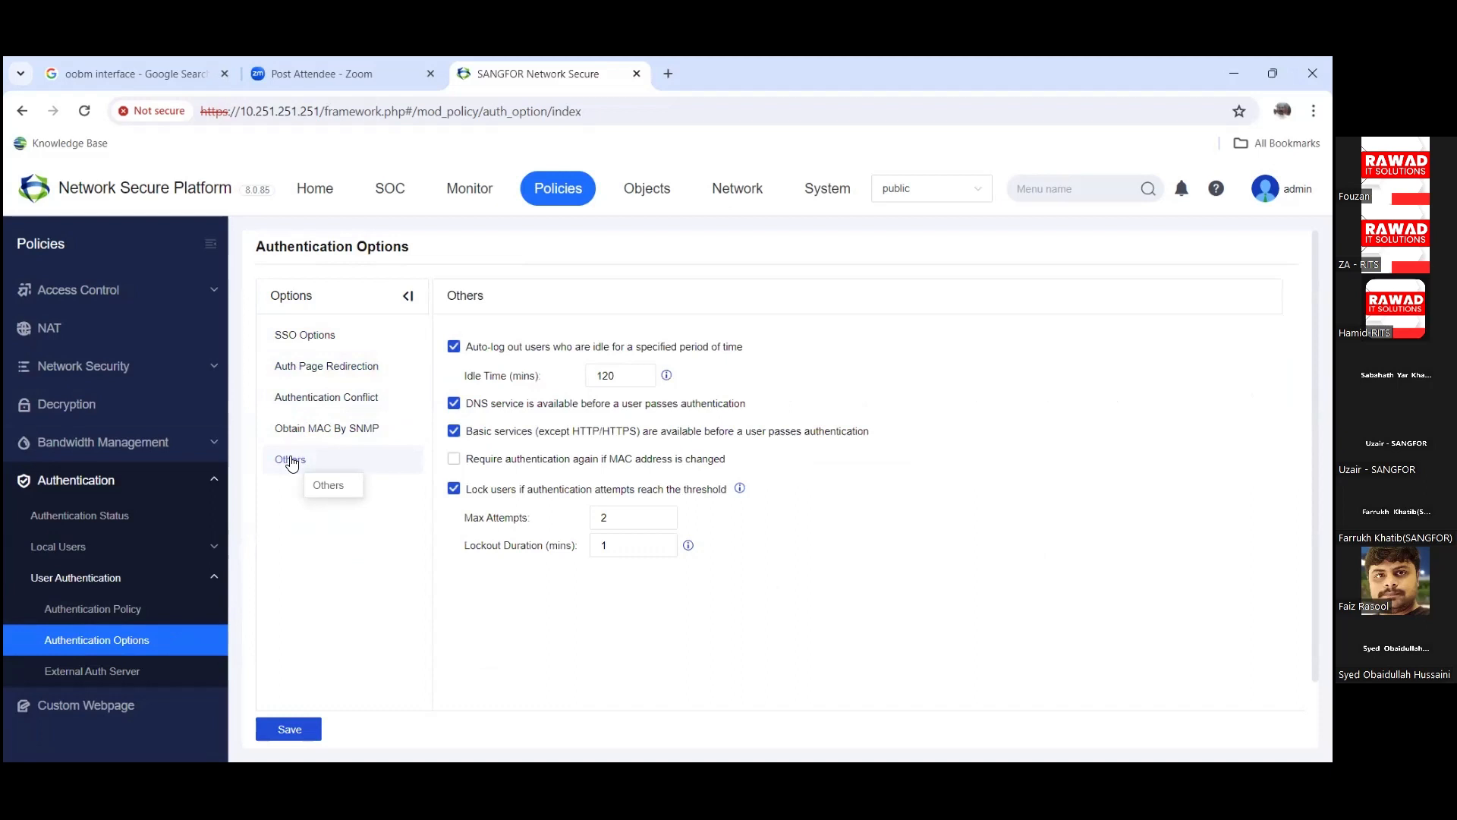
{"action": "left_click", "coordinate": [216, 479]}
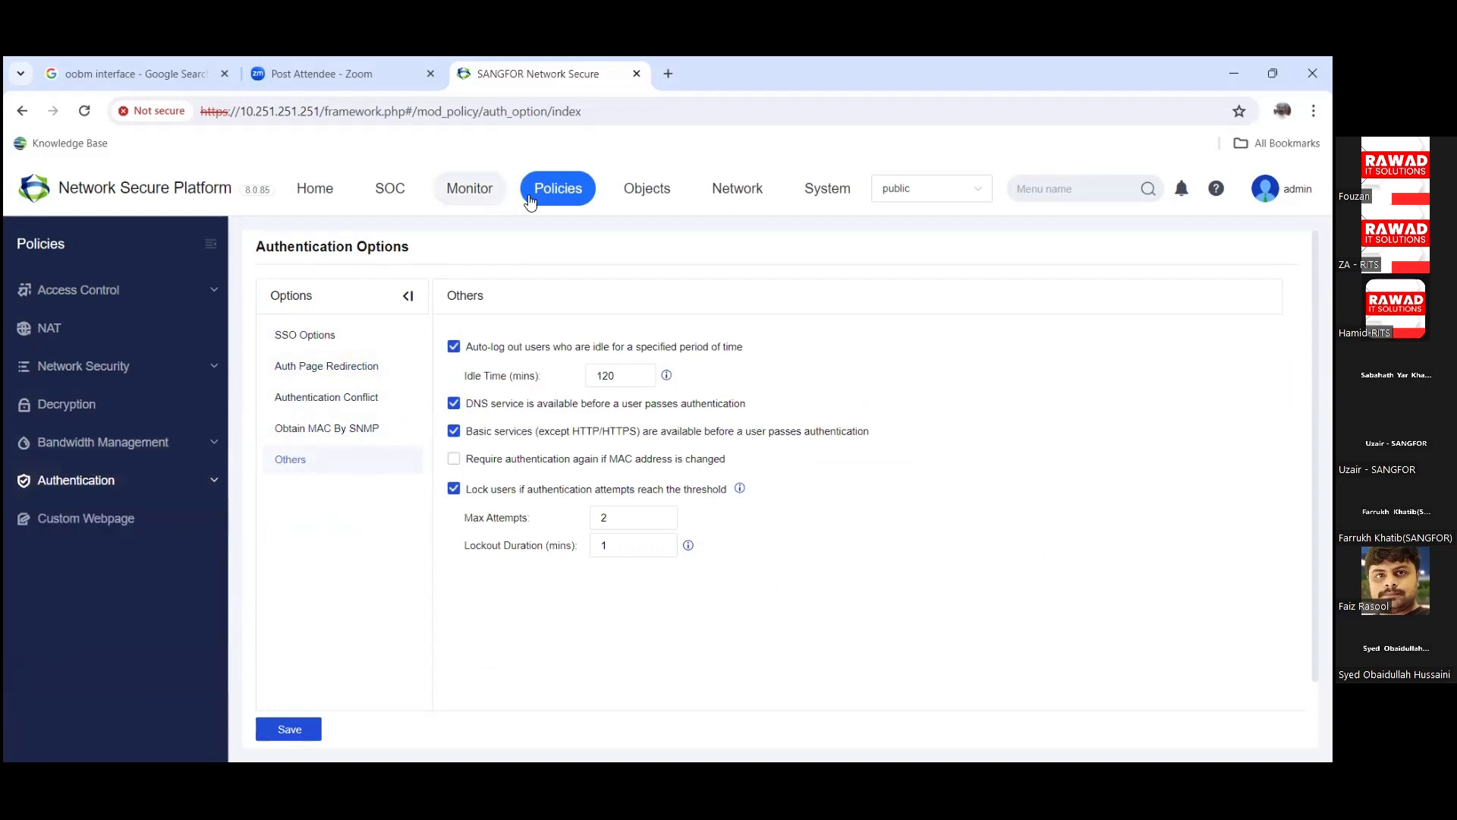
Step: Open Objects network objects, then the Services list
{"action": "left_click", "coordinate": [657, 199]}
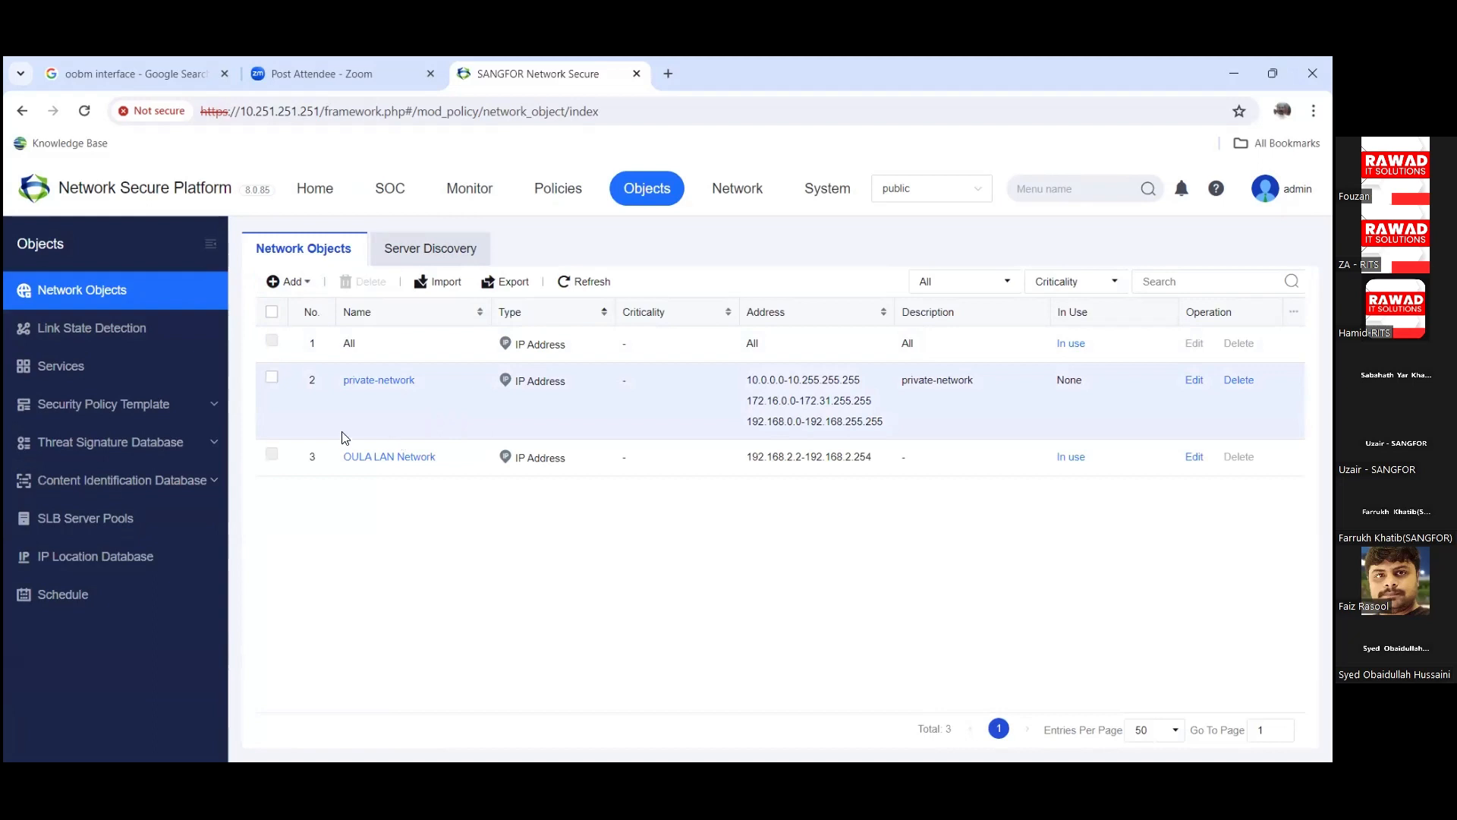
{"action": "left_click", "coordinate": [115, 367]}
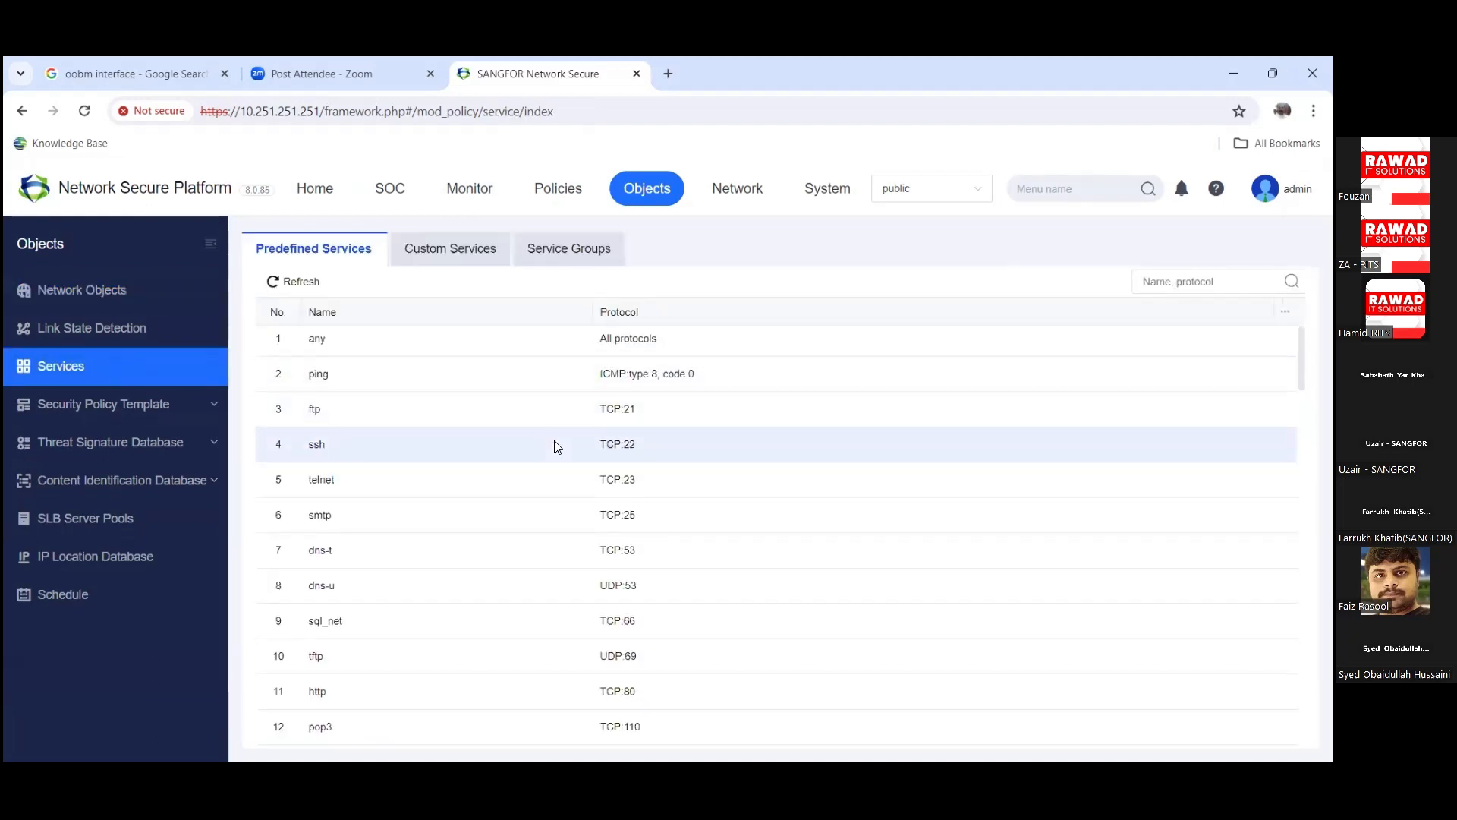
Step: Browse predefined services, Service Groups, and Custom Services with bkey and kahair entries
{"action": "scroll", "coordinate": [554, 443], "scroll_direction": "down", "scroll_amount": 1}
{"action": "scroll", "coordinate": [556, 447], "scroll_direction": "down", "scroll_amount": 10}
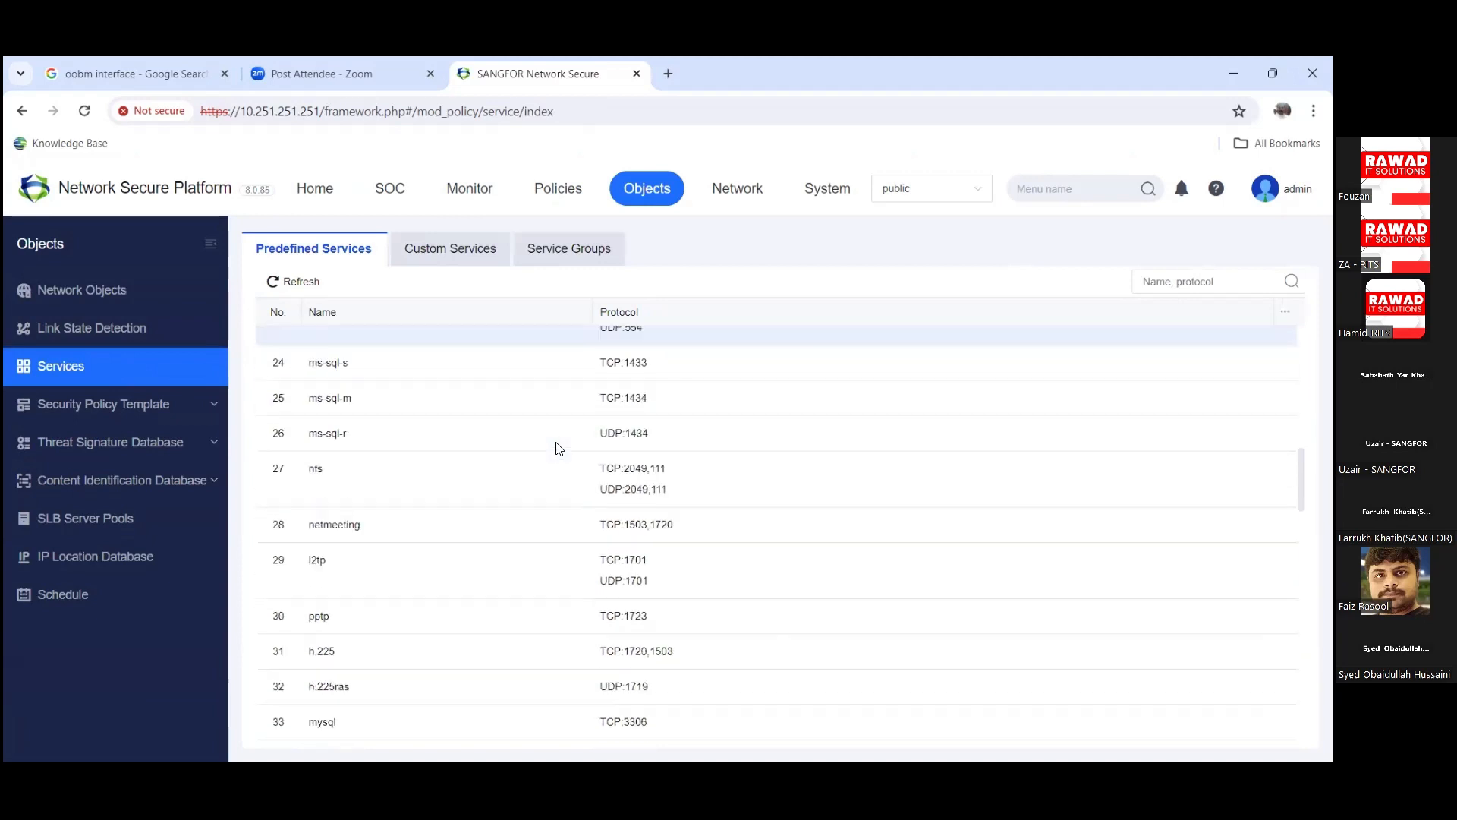
{"action": "scroll", "coordinate": [558, 448], "scroll_direction": "down", "scroll_amount": 12}
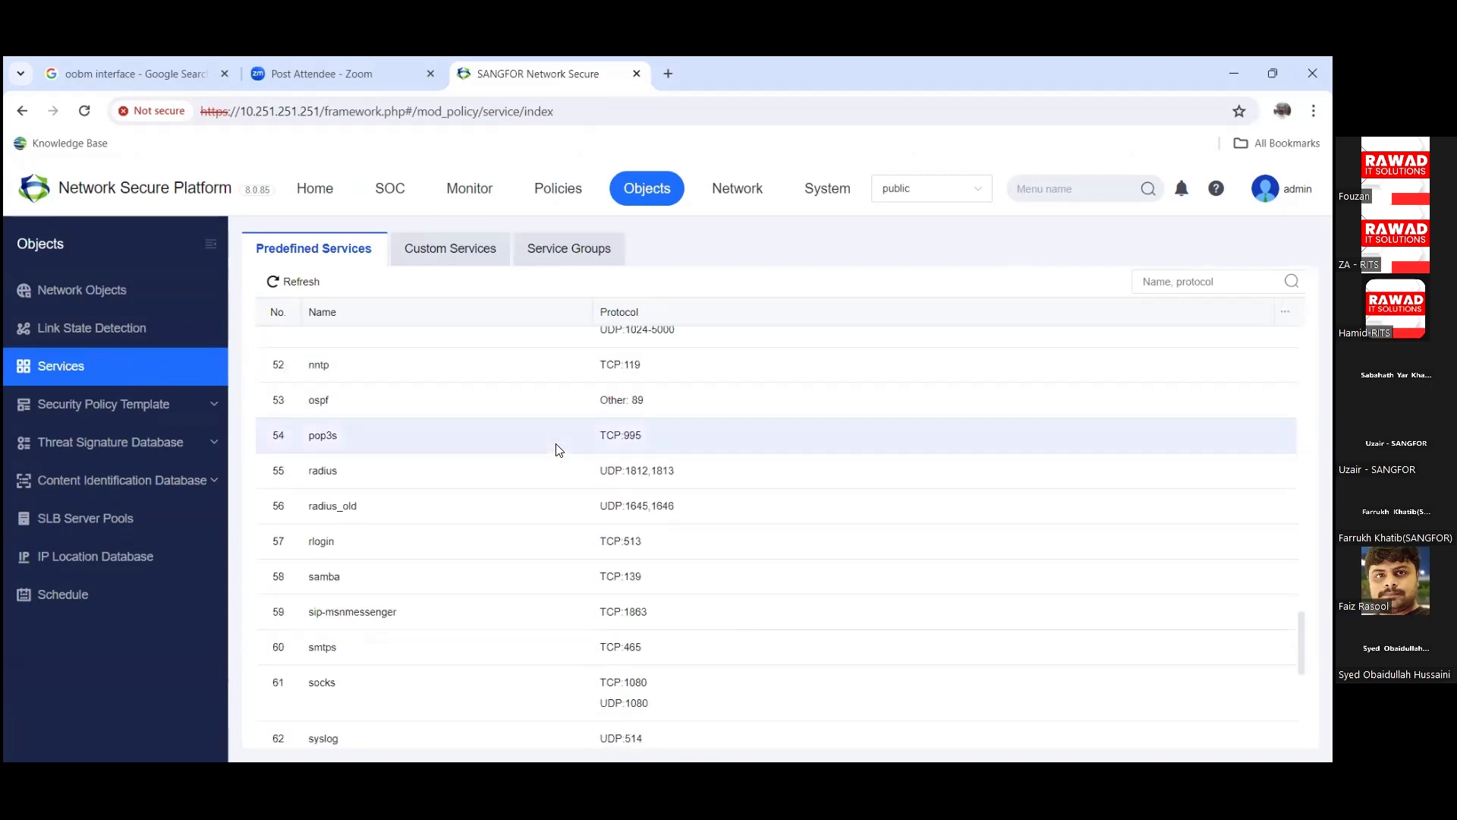
{"action": "scroll", "coordinate": [557, 449], "scroll_direction": "down", "scroll_amount": 1}
{"action": "scroll", "coordinate": [558, 450], "scroll_direction": "up", "scroll_amount": 5}
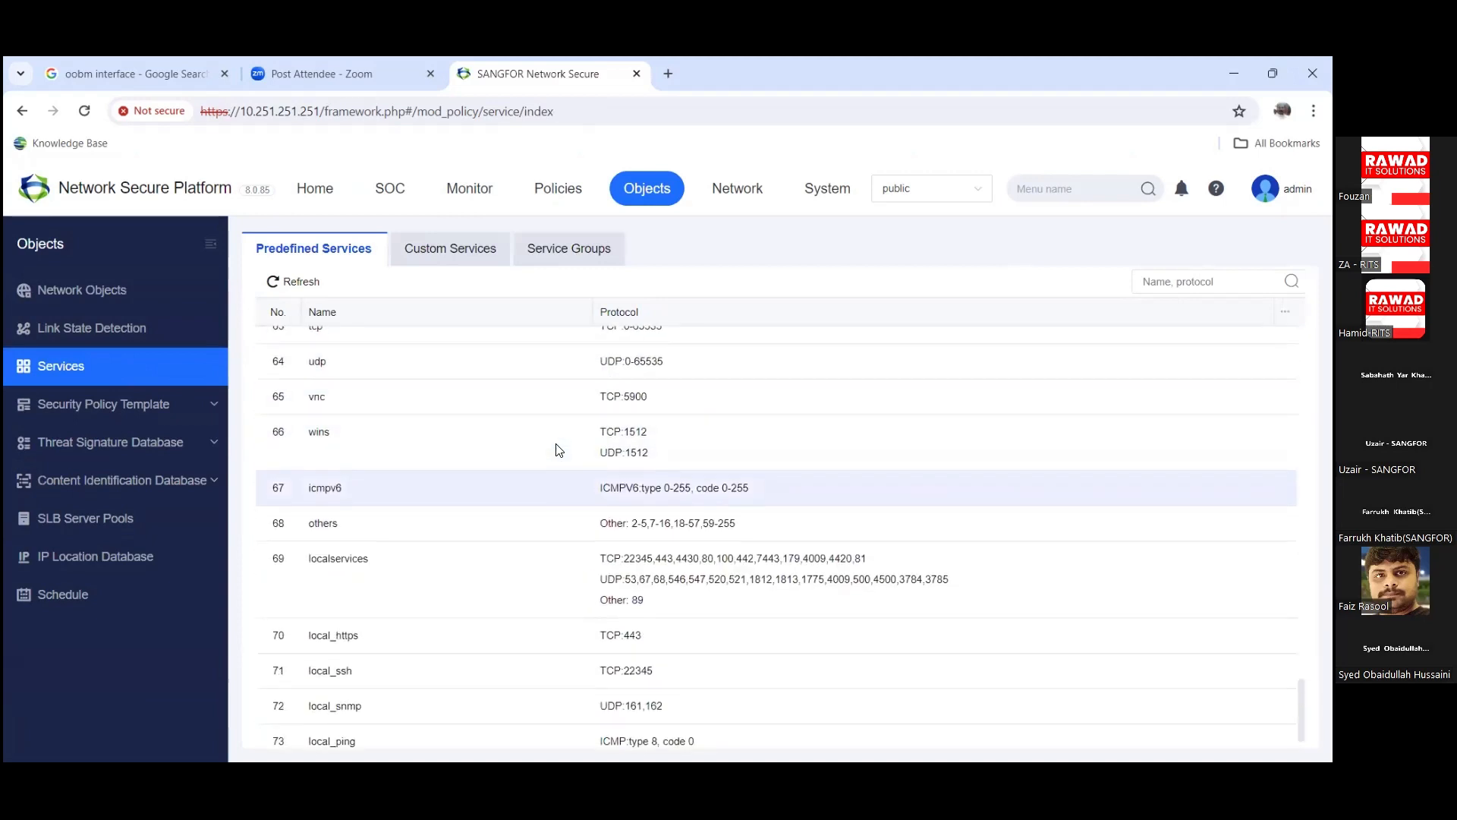
{"action": "scroll", "coordinate": [558, 449], "scroll_direction": "up", "scroll_amount": 2}
{"action": "left_click", "coordinate": [449, 248]}
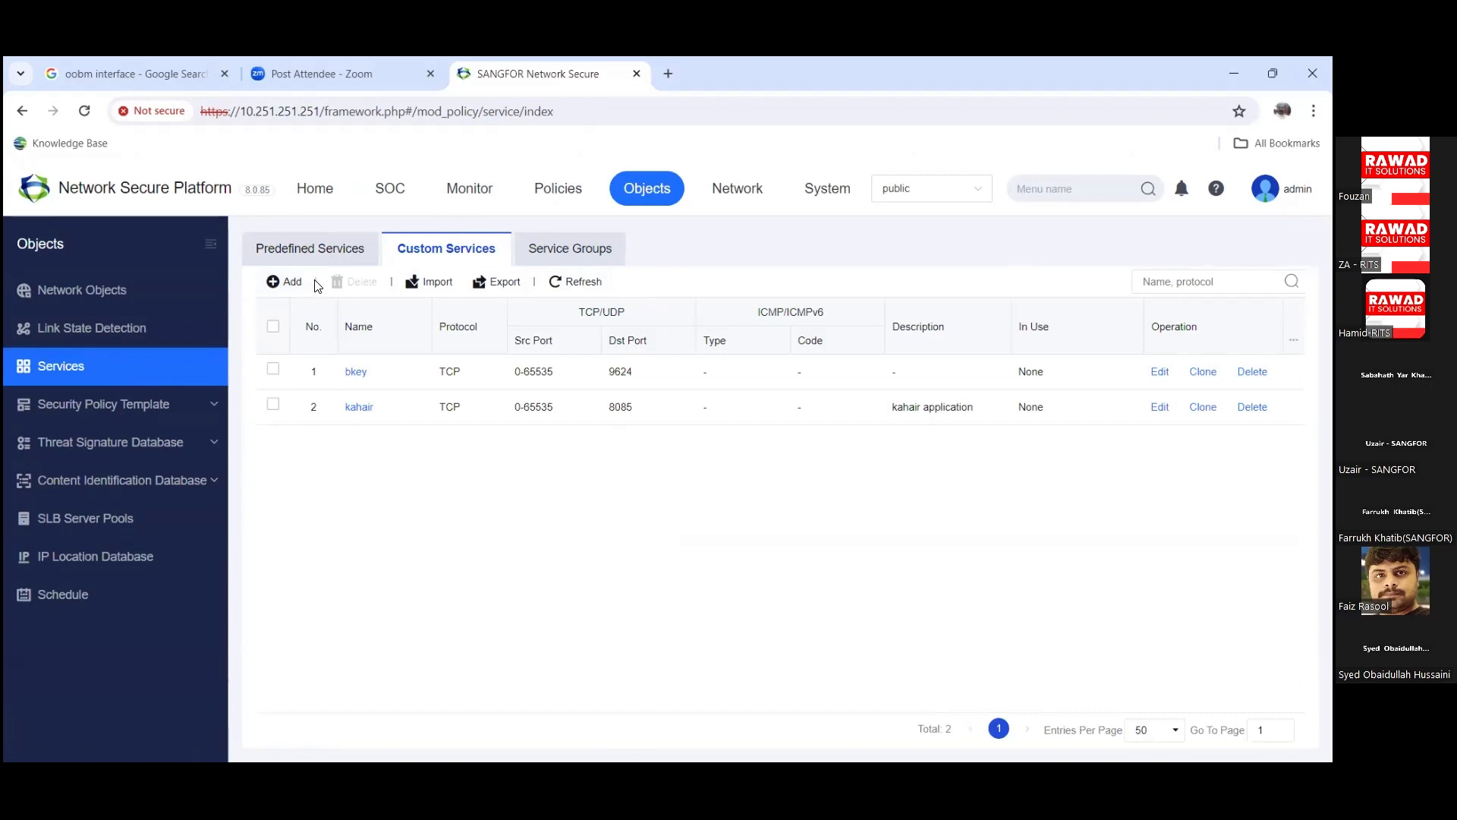
{"action": "left_click", "coordinate": [569, 252]}
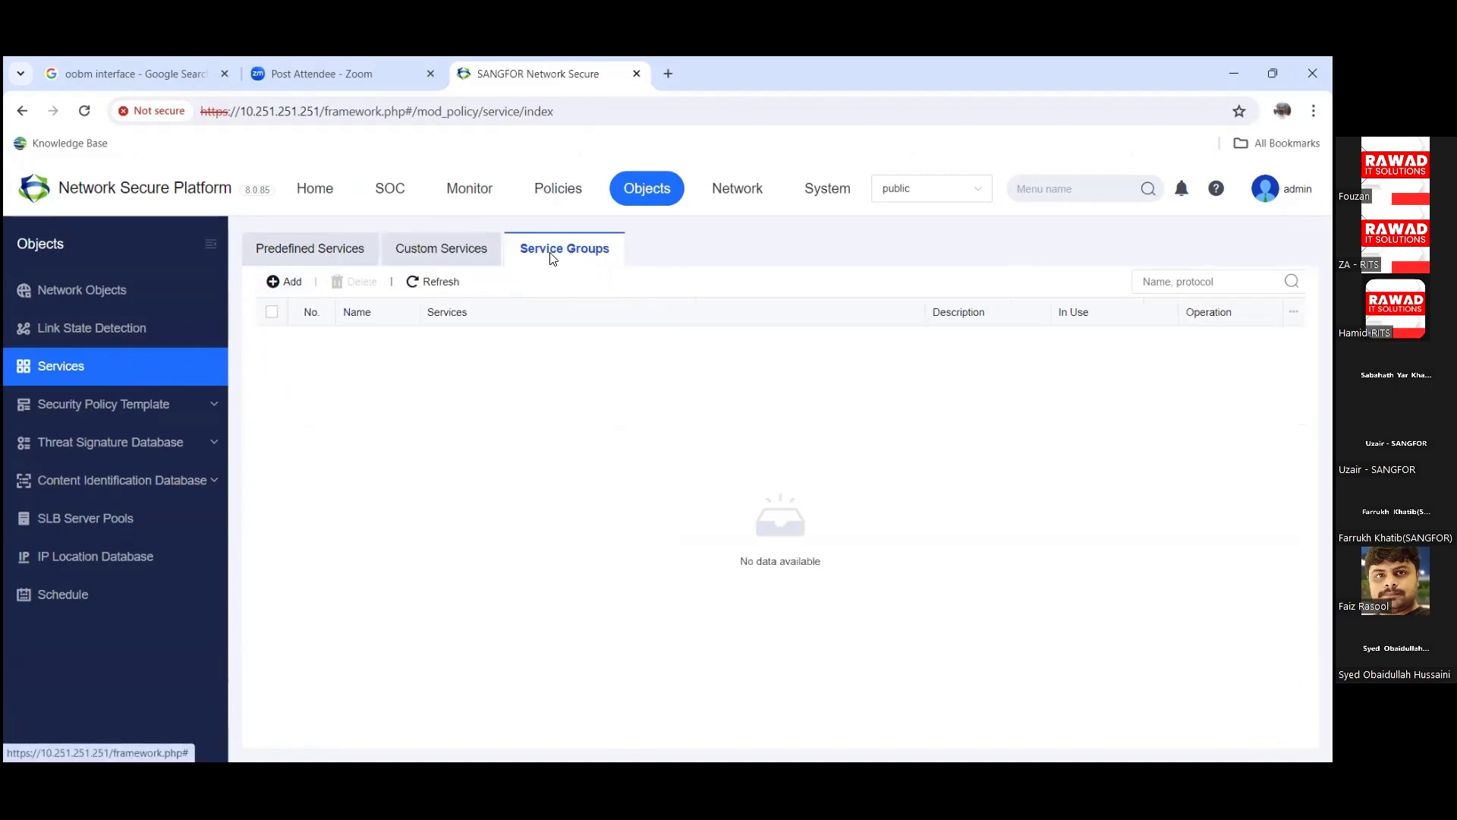
{"action": "left_click", "coordinate": [443, 251]}
{"action": "left_click", "coordinate": [140, 413]}
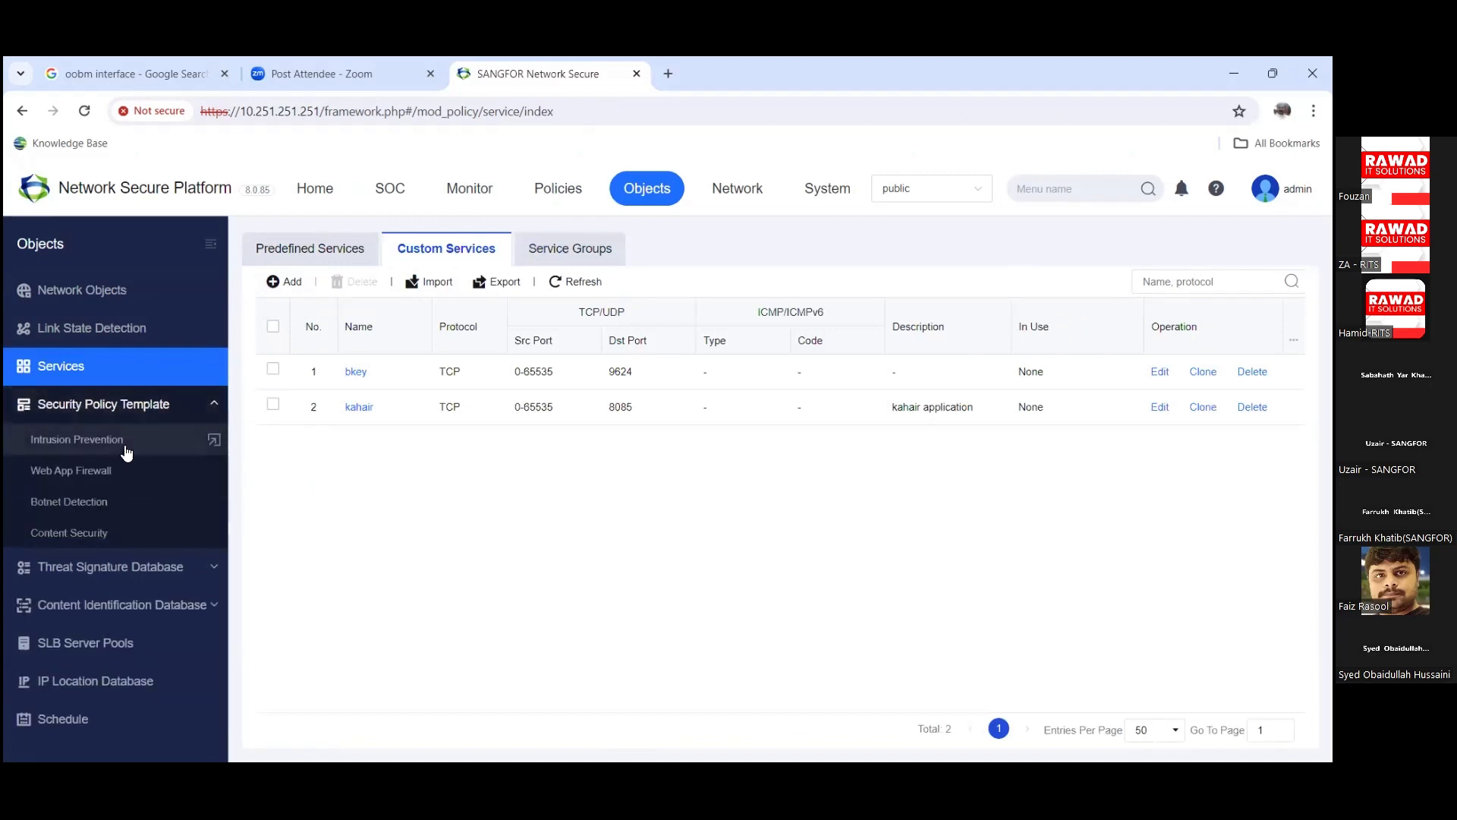
Step: Go to the Intrusion Prevention templates under the security policy template categories
{"action": "left_click", "coordinate": [107, 403]}
{"action": "left_click", "coordinate": [107, 413]}
{"action": "left_click", "coordinate": [107, 437]}
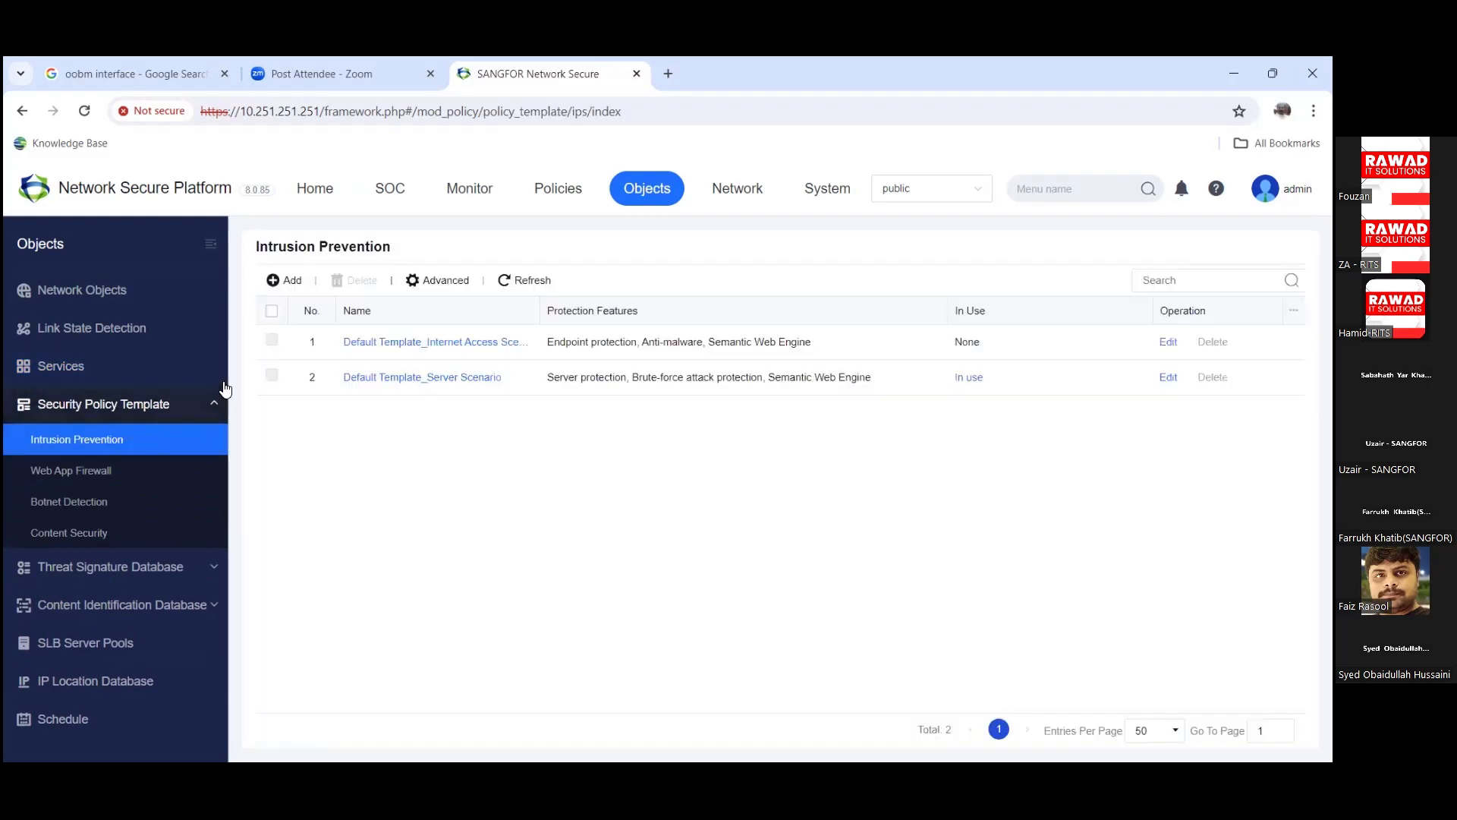
Step: Open a new intrusion prevention template form and close it without saving
{"action": "left_click", "coordinate": [280, 278]}
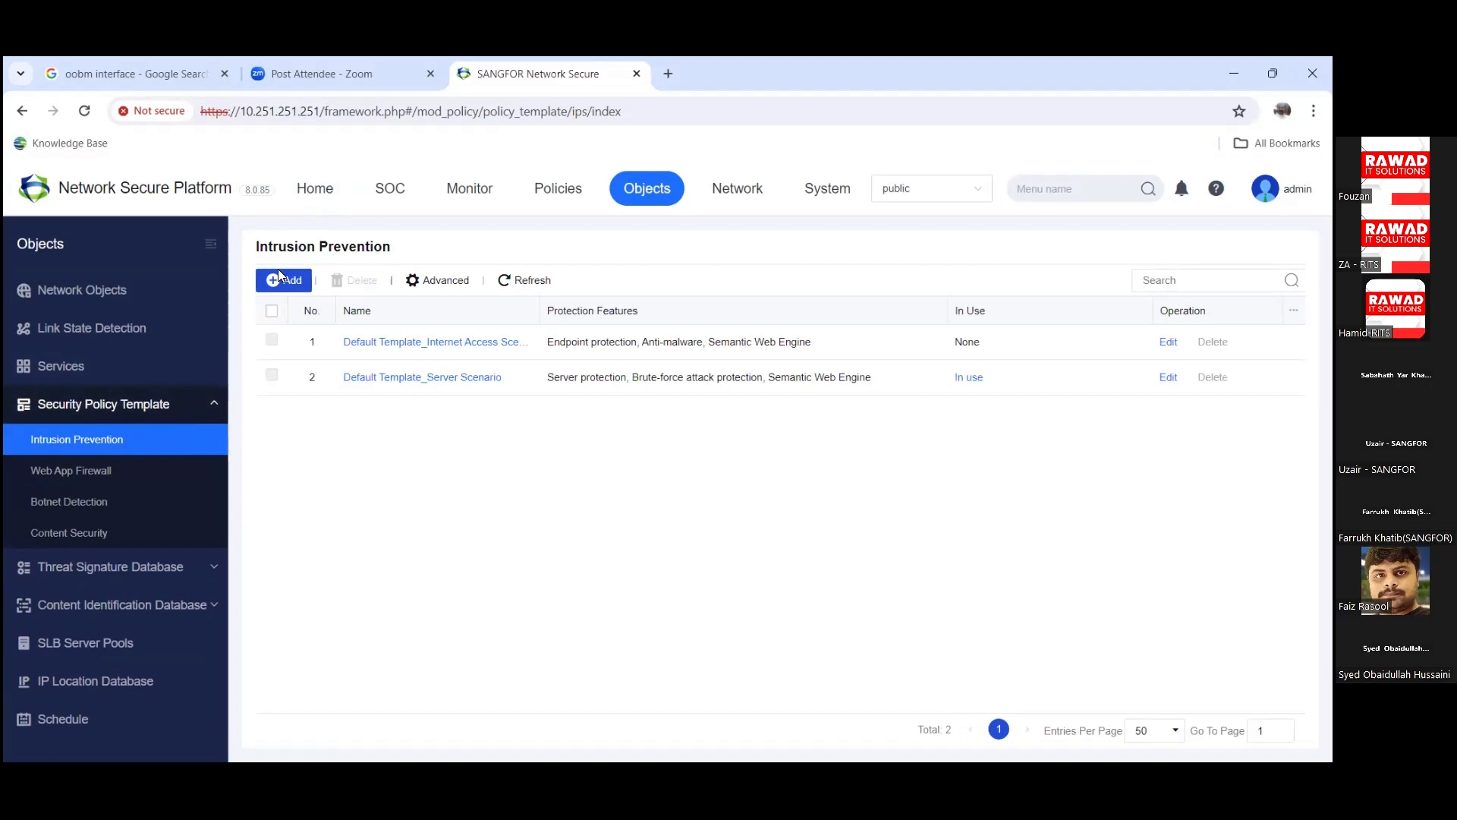
{"action": "left_click", "coordinate": [279, 275]}
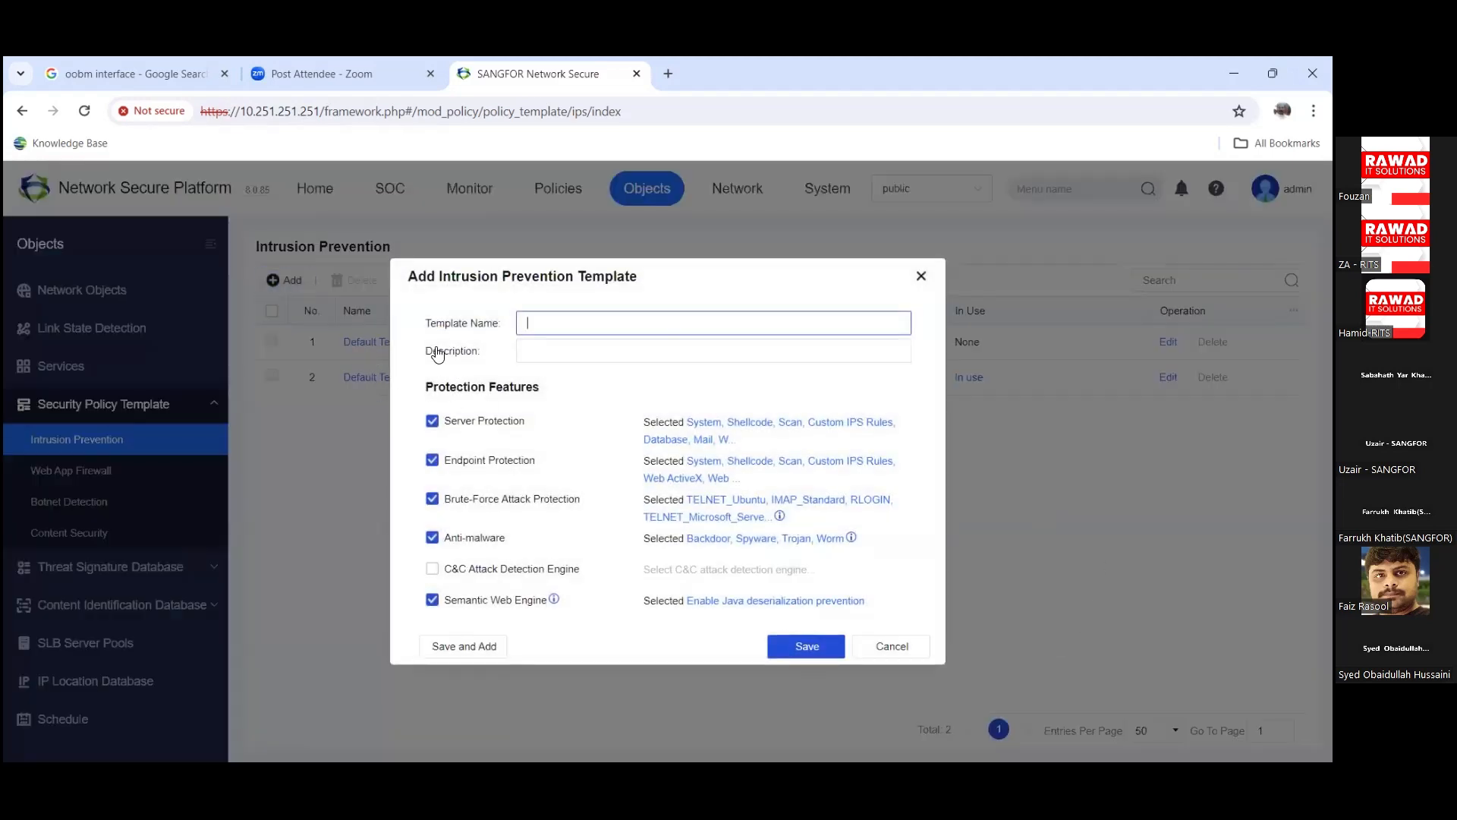
{"action": "key", "text": "Escape"}
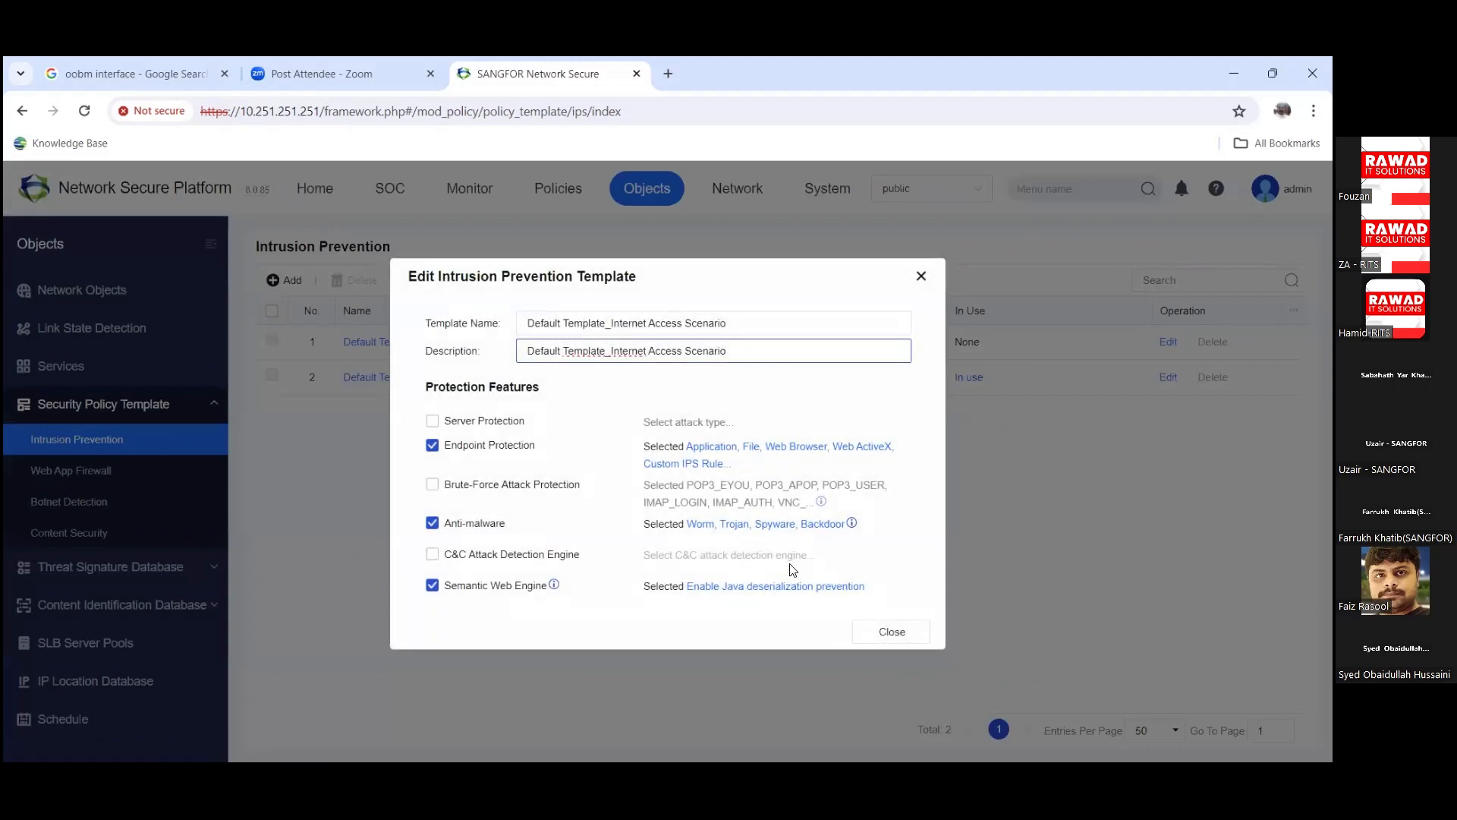
Step: Review endpoint protection attack types and keep Anti-malware on Worm, Trojan, Spyware and Backdoor
{"action": "left_click", "coordinate": [722, 457]}
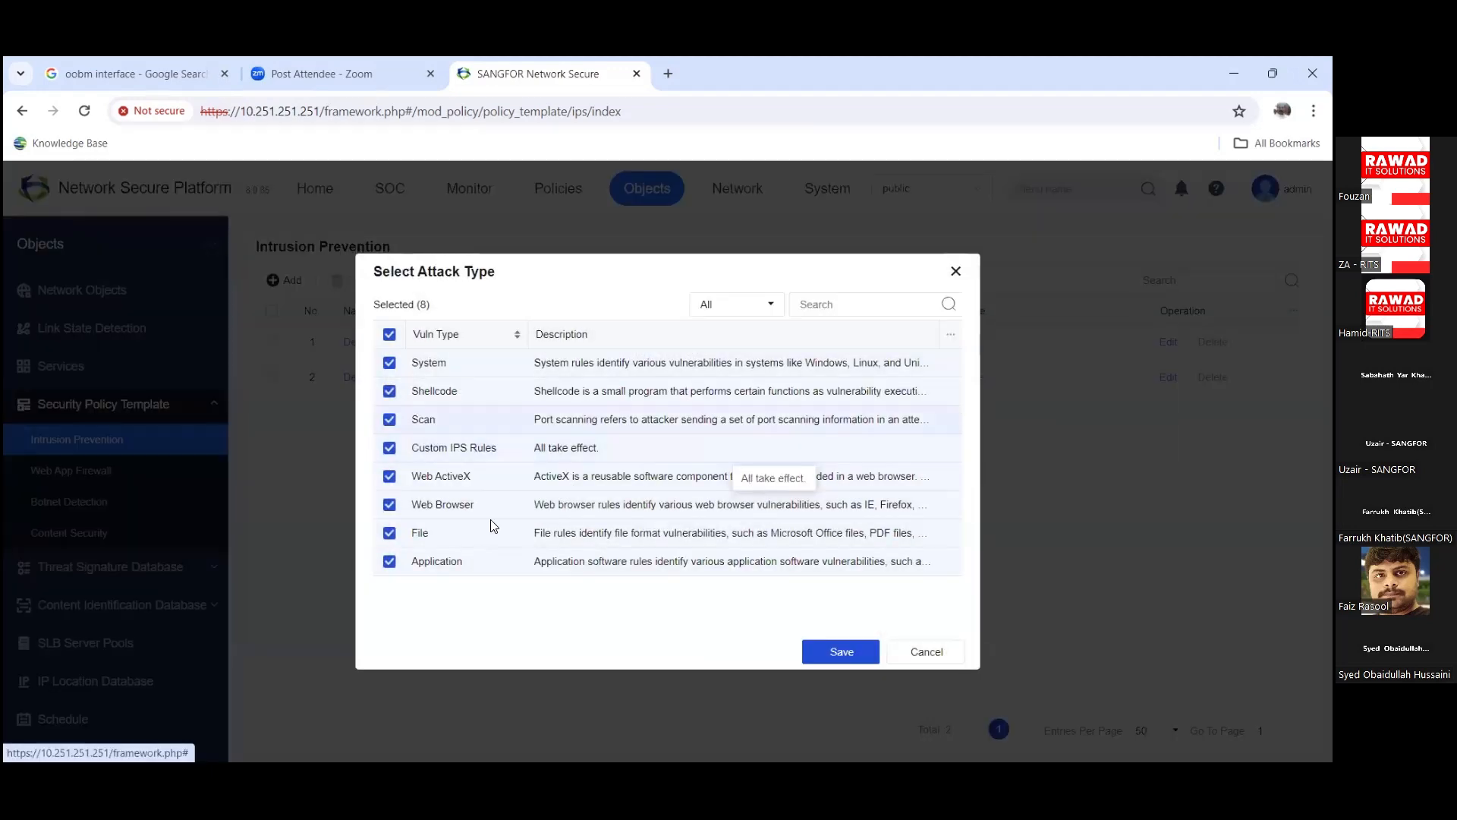
{"action": "left_click", "coordinate": [819, 651]}
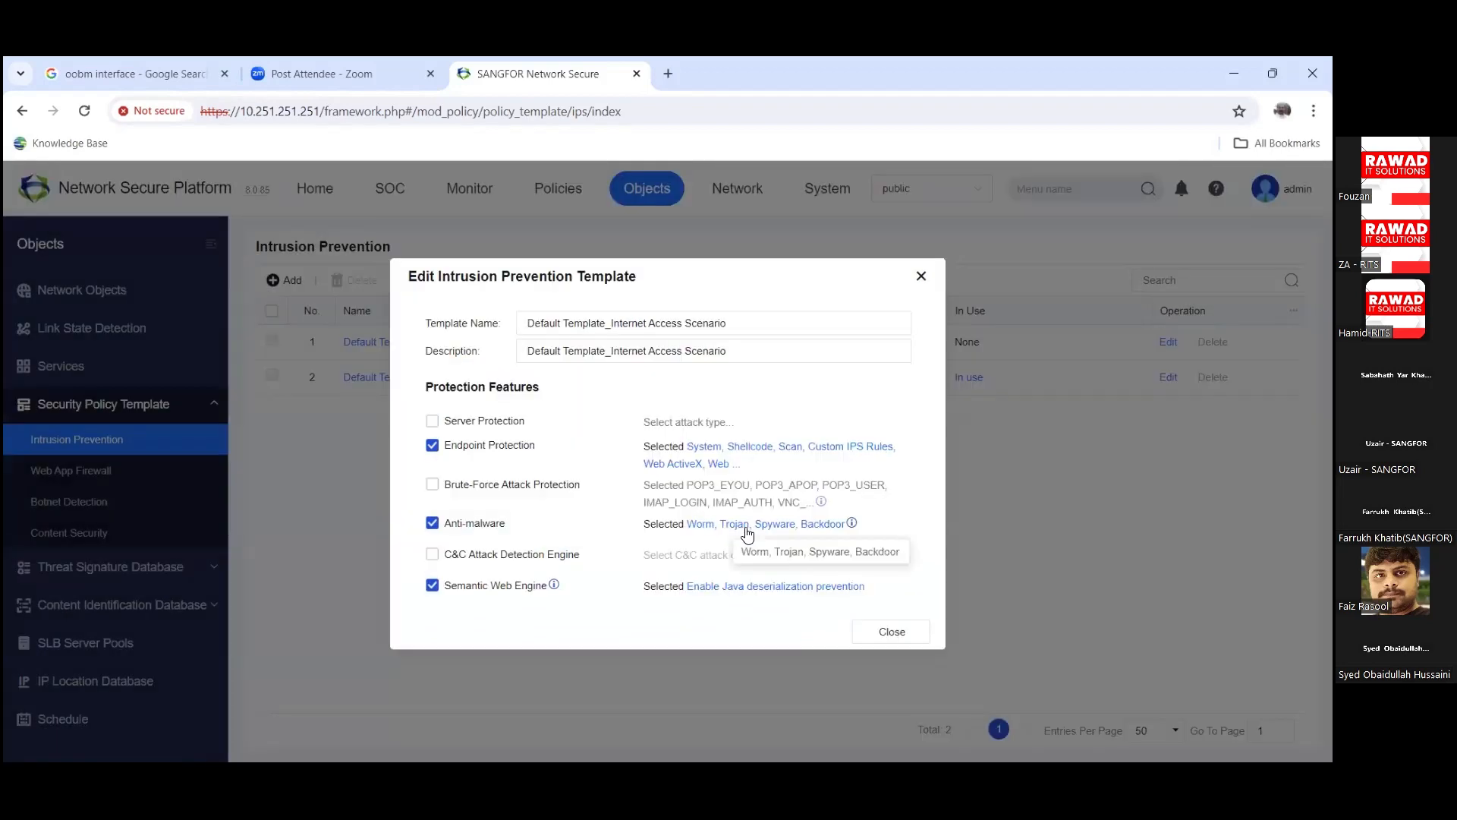
{"action": "left_click", "coordinate": [745, 531]}
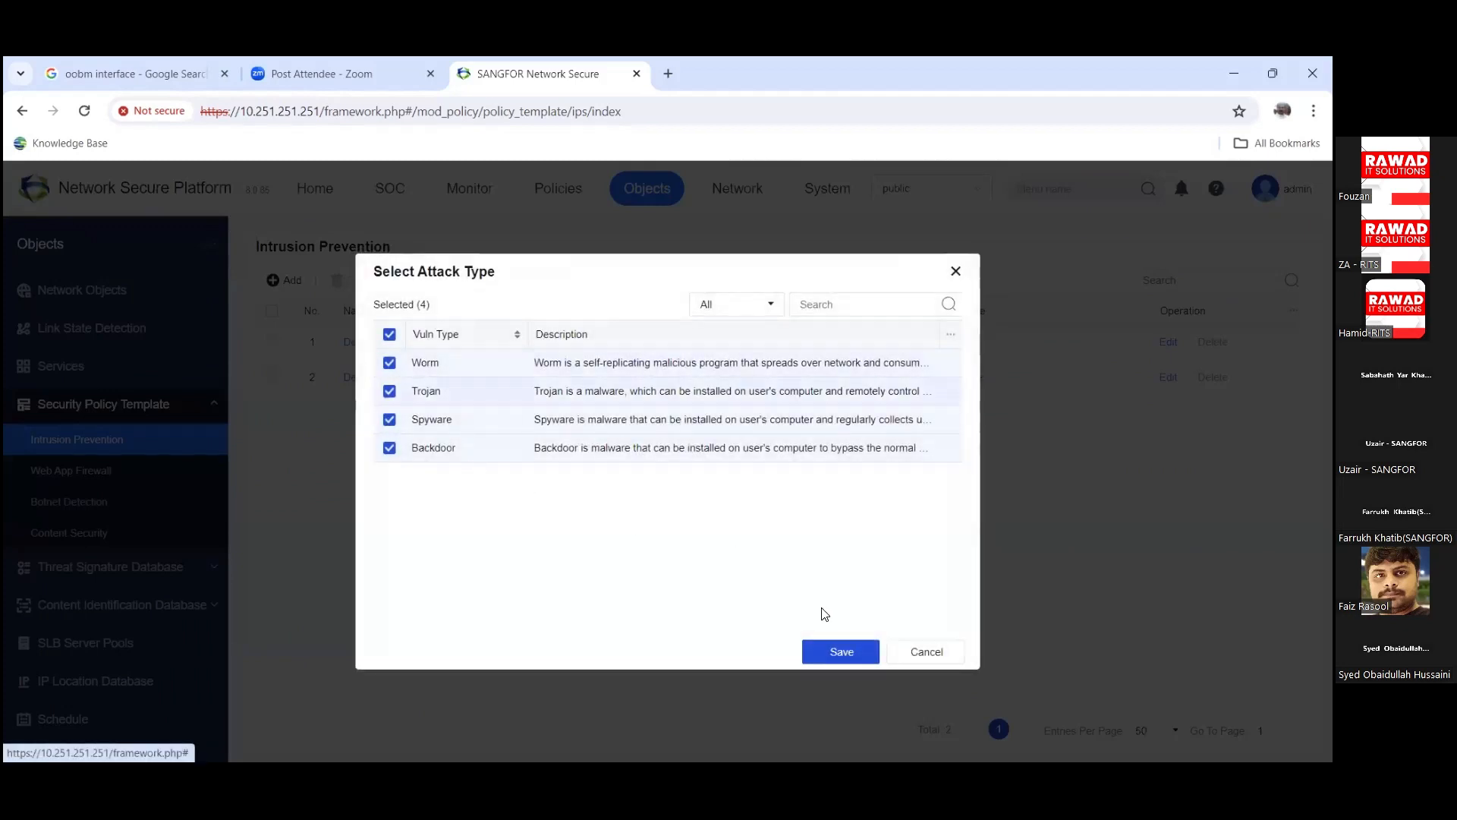
{"action": "left_click", "coordinate": [843, 642]}
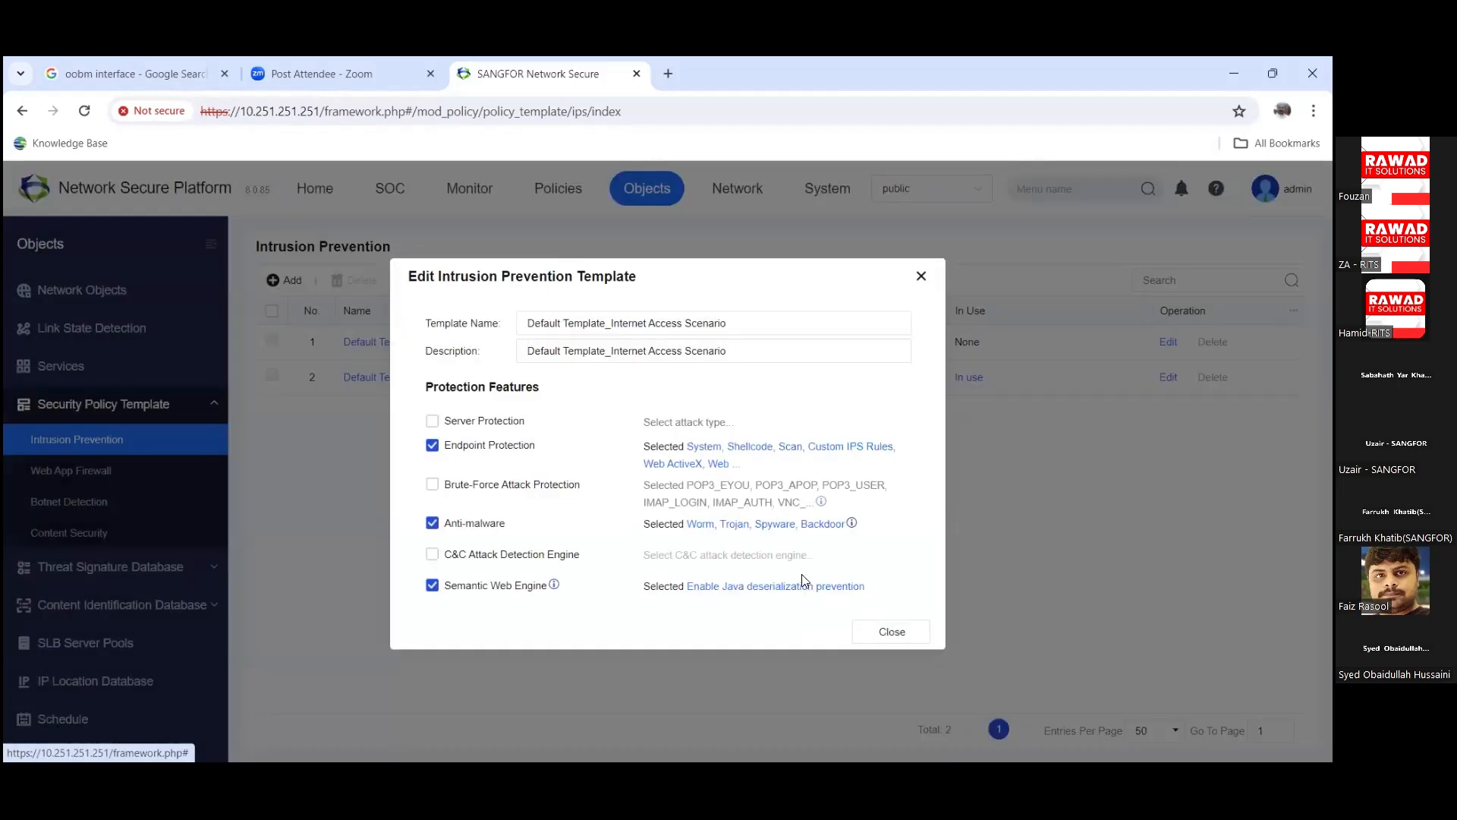
Step: Dismiss the Semantic Web Engine settings and close Server Protection's attack types with none picked
{"action": "left_click", "coordinate": [762, 588]}
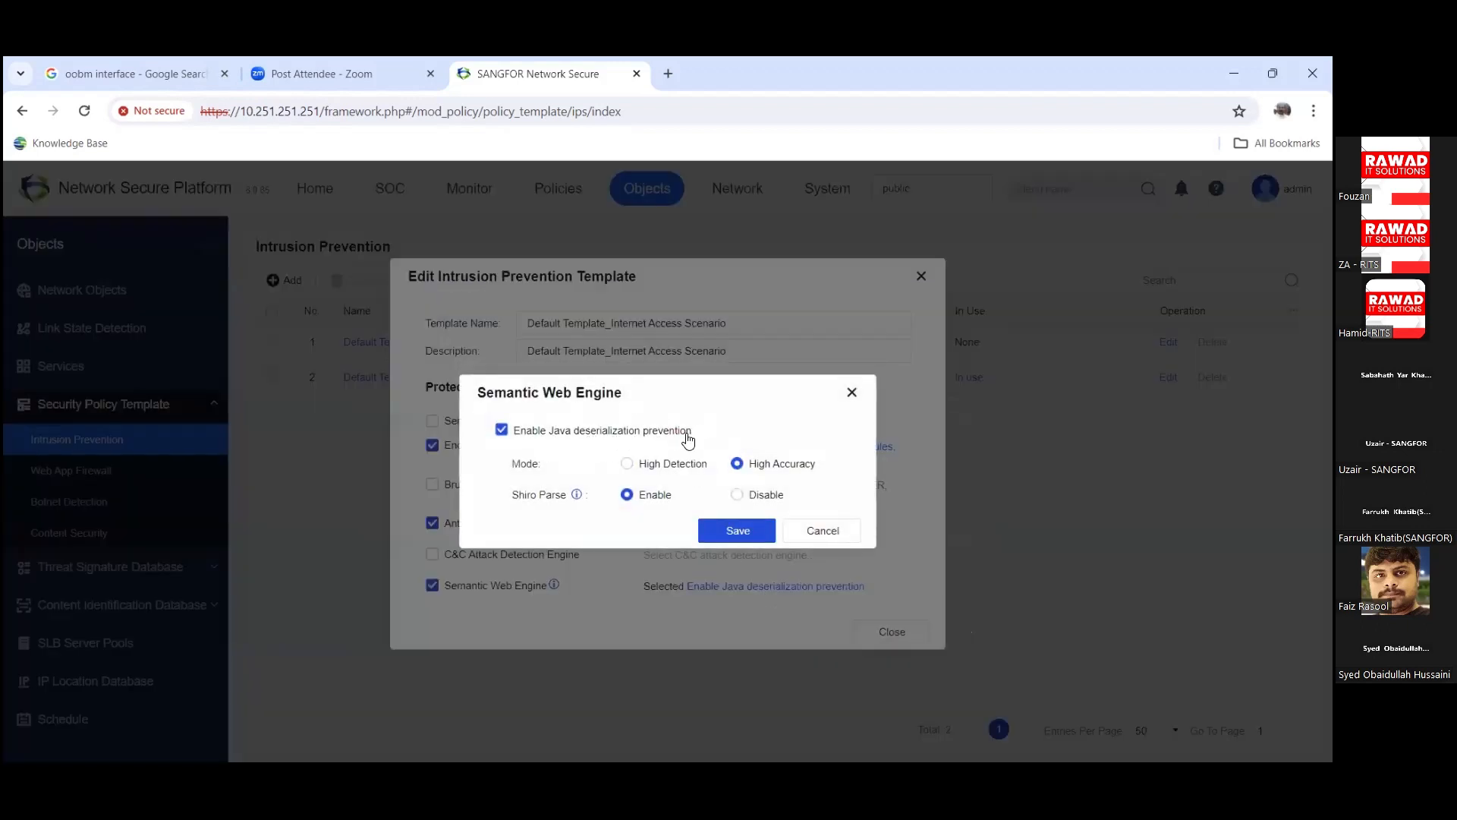
{"action": "left_click", "coordinate": [802, 538]}
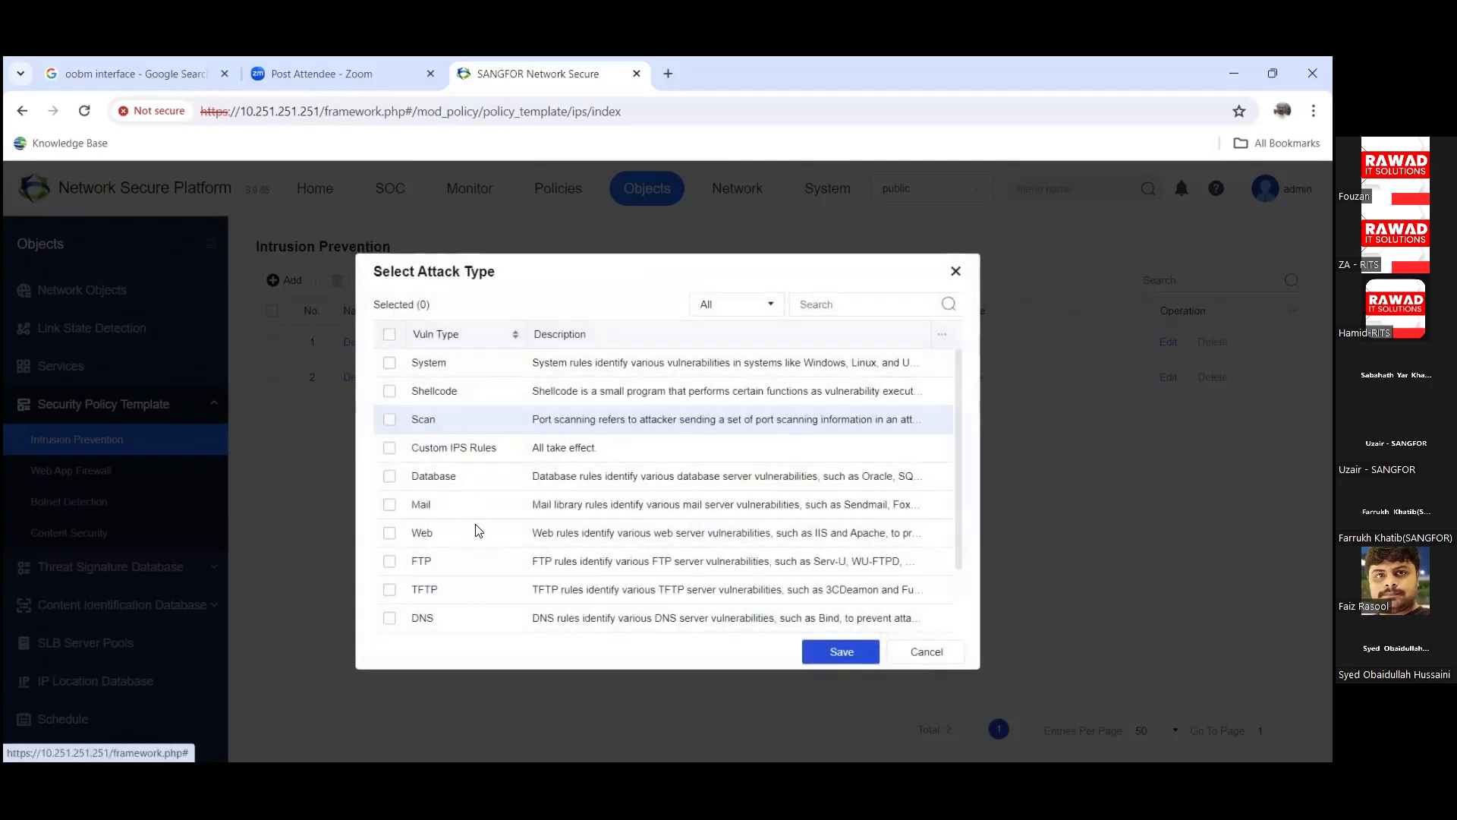
{"action": "scroll", "coordinate": [479, 529], "scroll_direction": "down", "scroll_amount": 2}
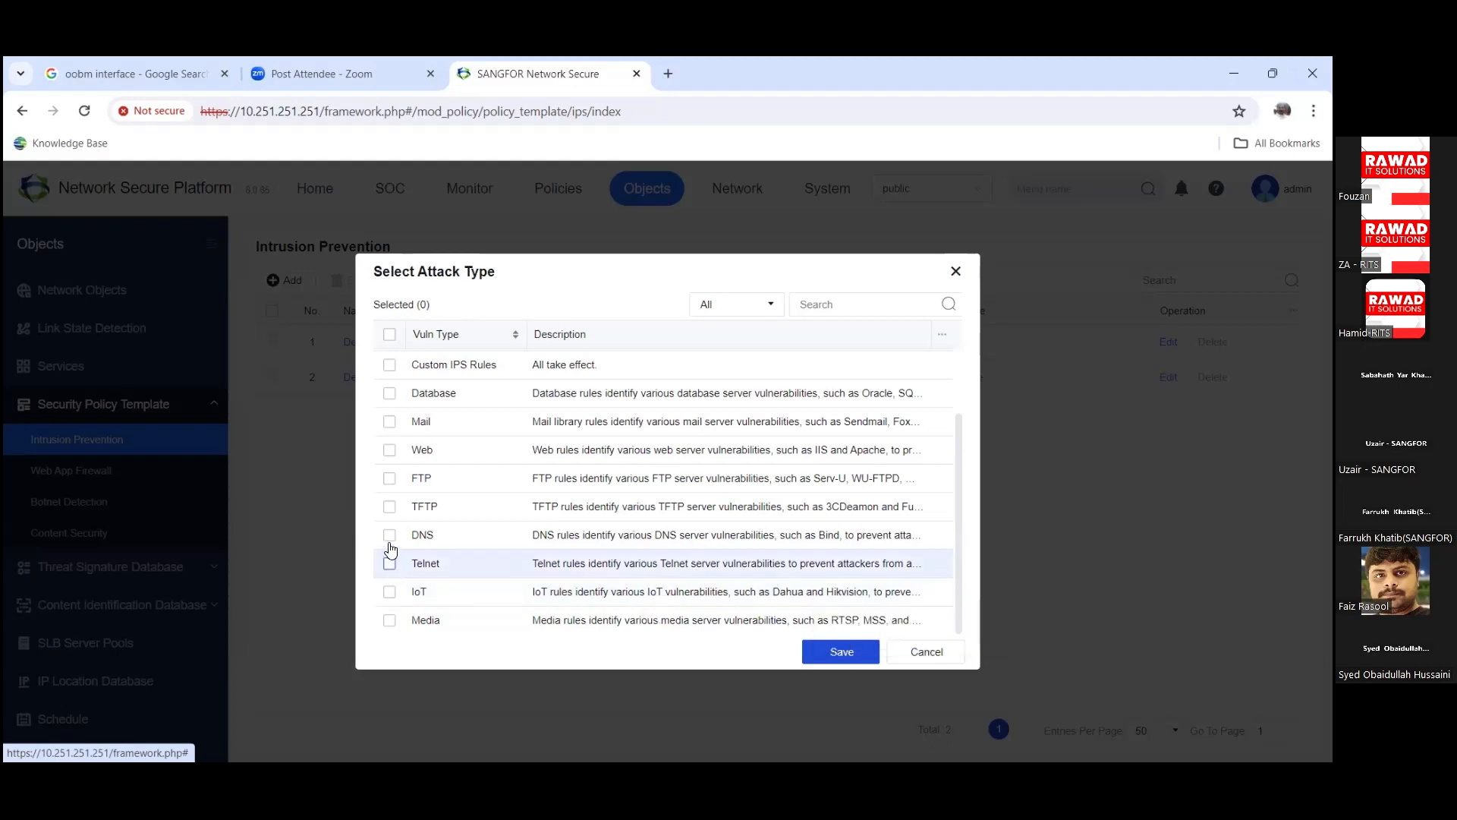
{"action": "scroll", "coordinate": [390, 528], "scroll_direction": "up", "scroll_amount": 1}
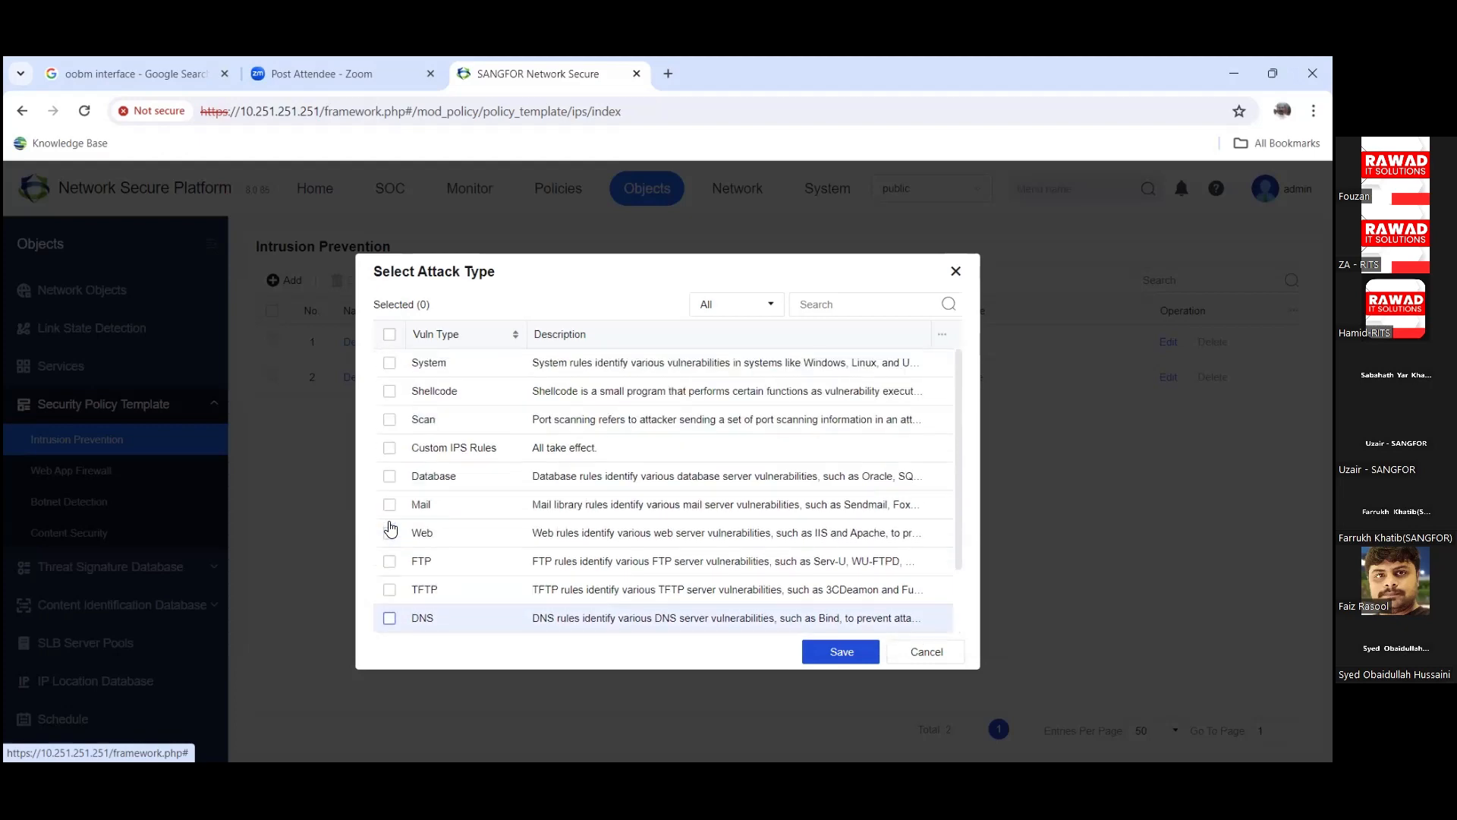
{"action": "scroll", "coordinate": [490, 580], "scroll_direction": "down", "scroll_amount": 1}
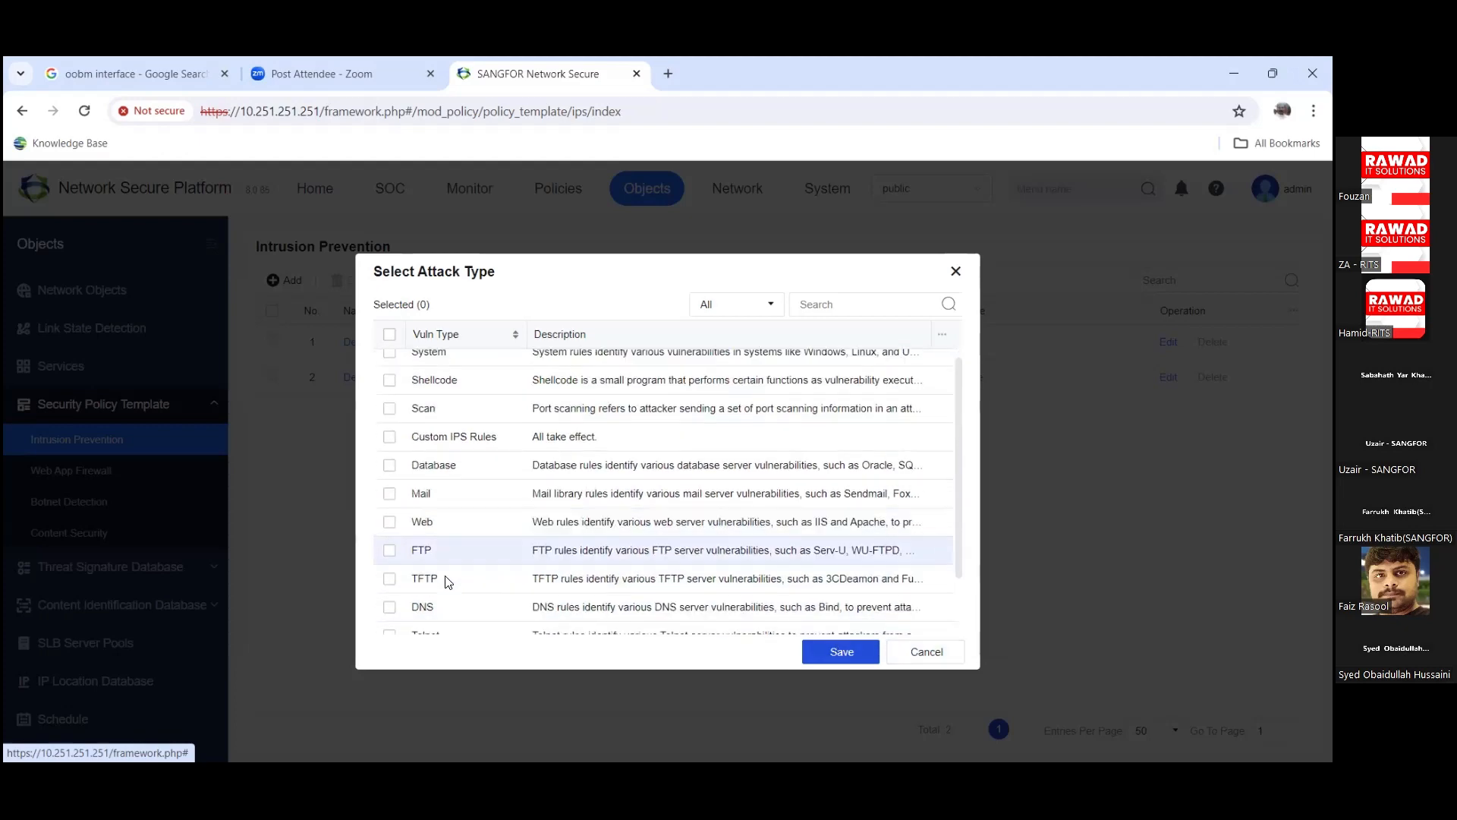
{"action": "left_click", "coordinate": [926, 651]}
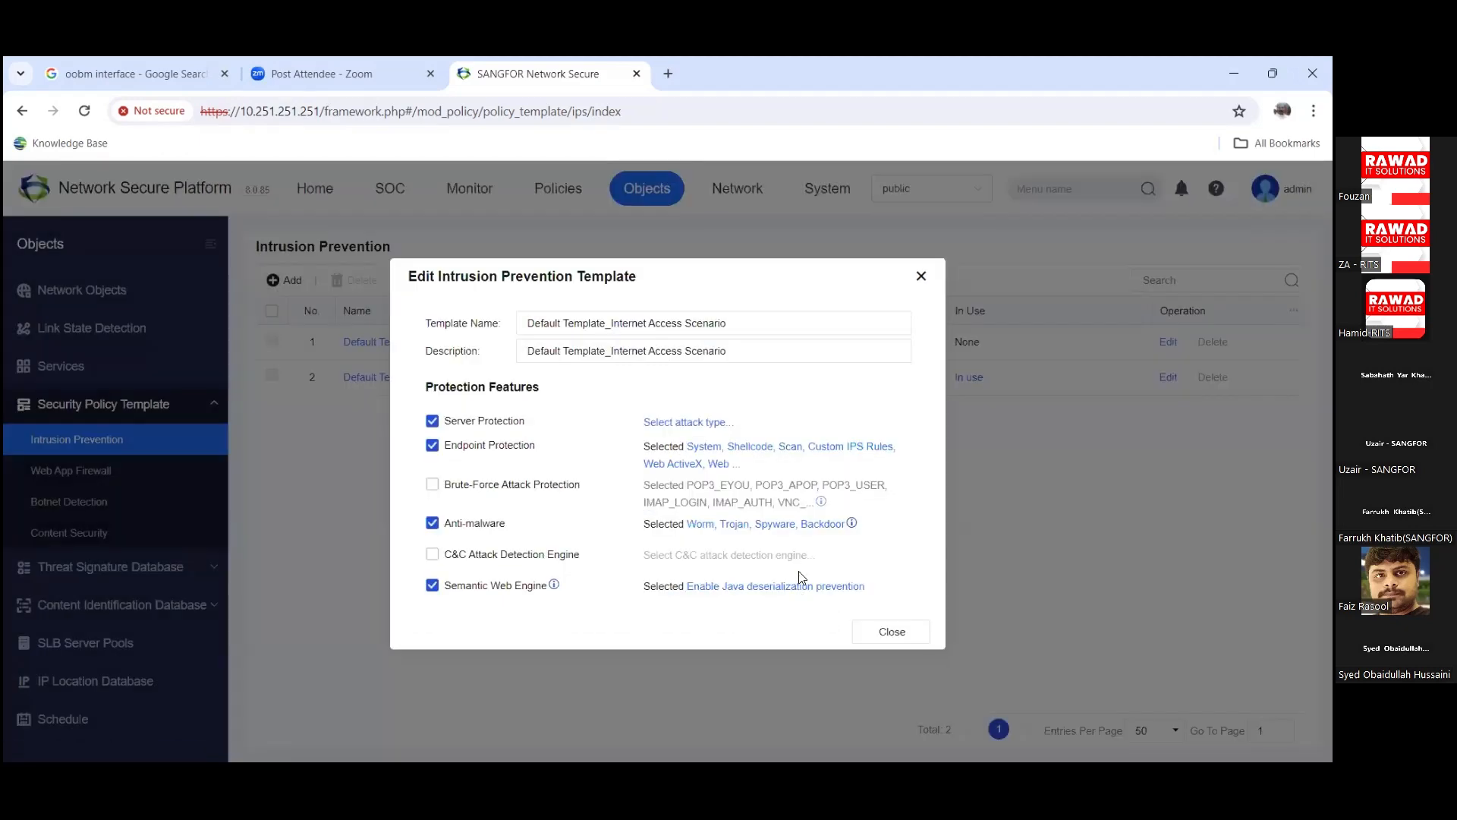
Step: Enable Brute-Force Attack Protection, review and save its 77 attack types, then exit the template editor
{"action": "left_click", "coordinate": [432, 484]}
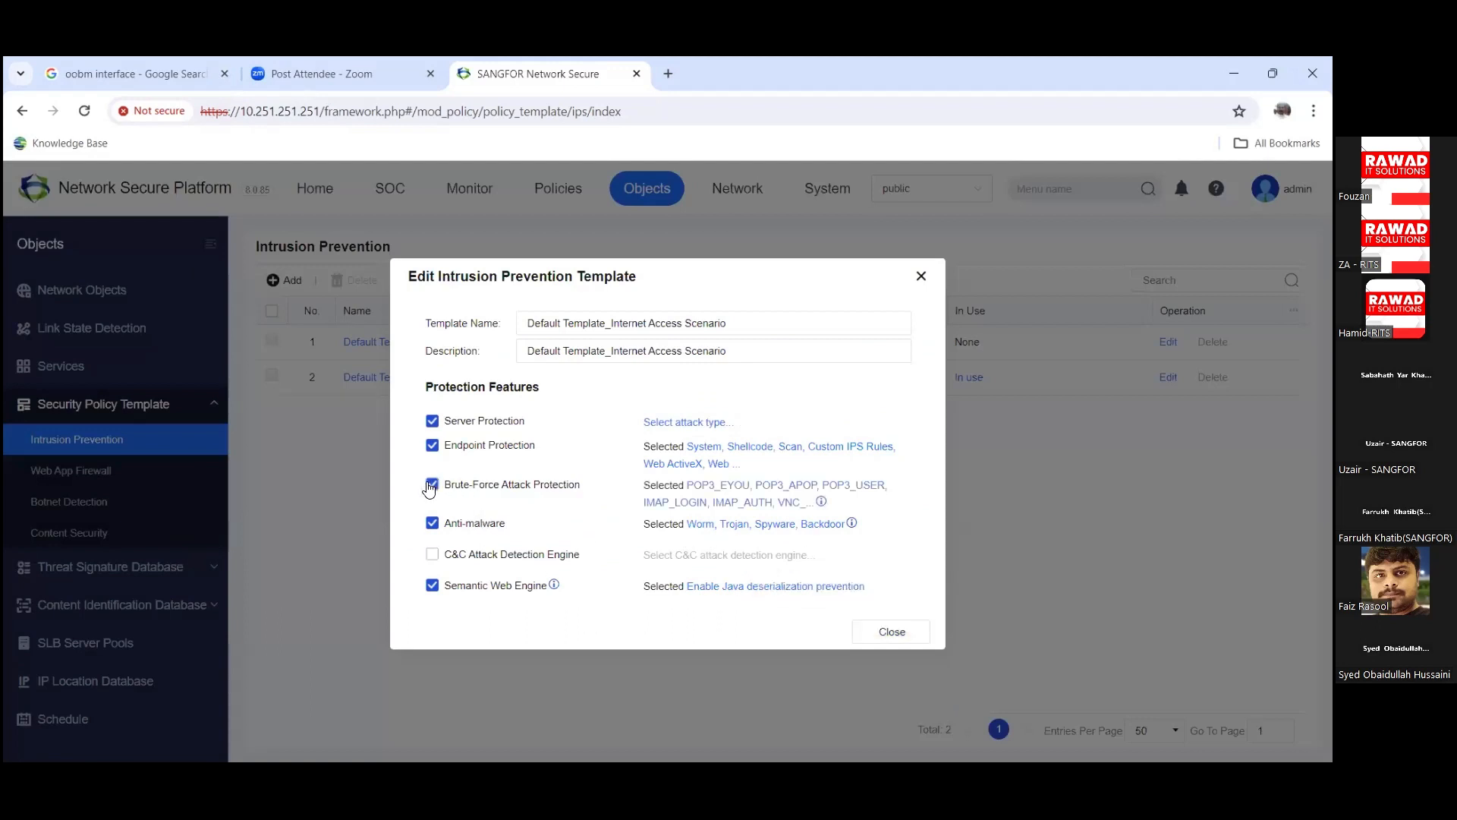
{"action": "left_click", "coordinate": [734, 502]}
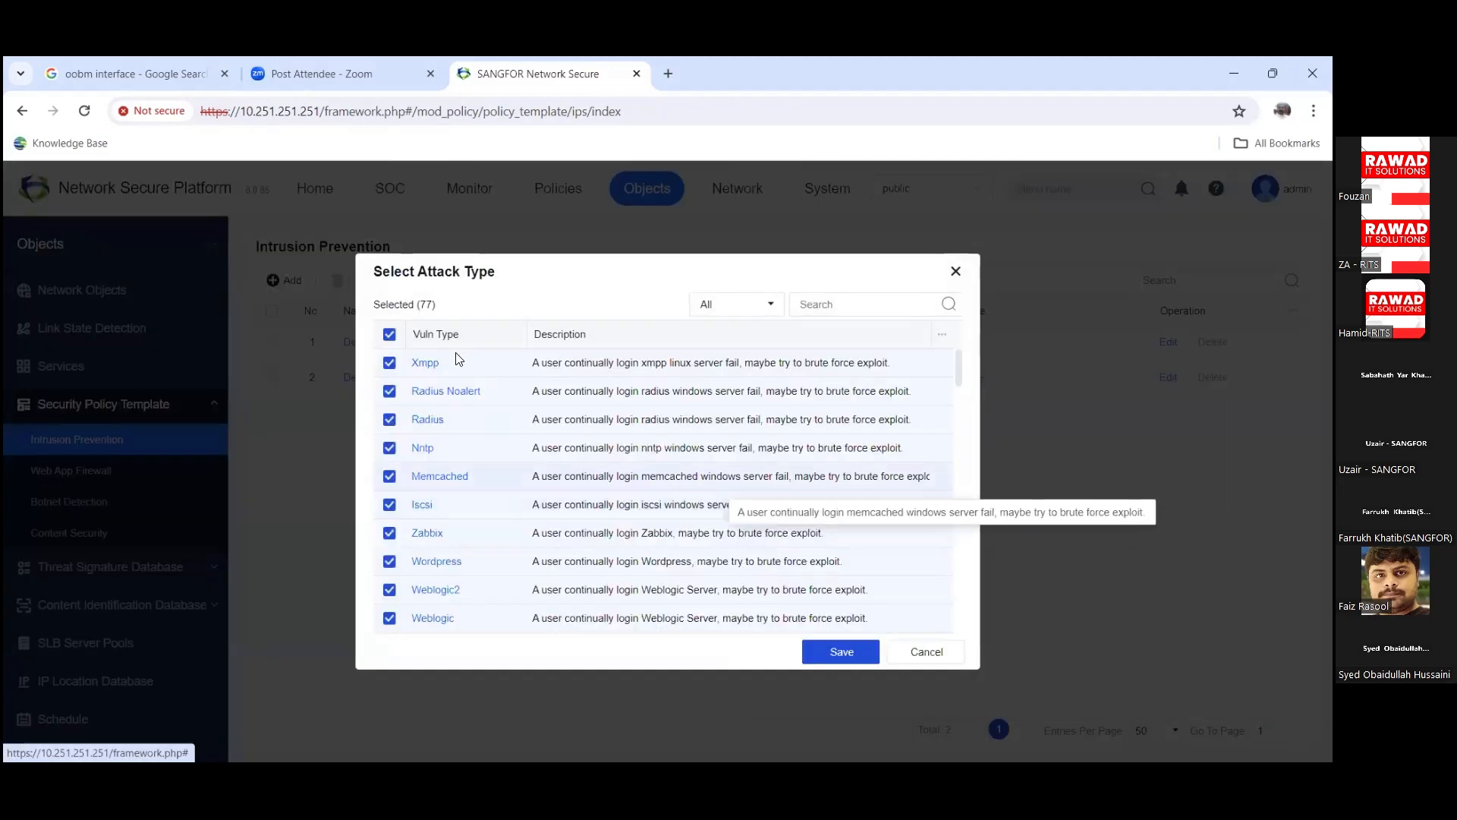
{"action": "scroll", "coordinate": [499, 566], "scroll_direction": "down", "scroll_amount": 2}
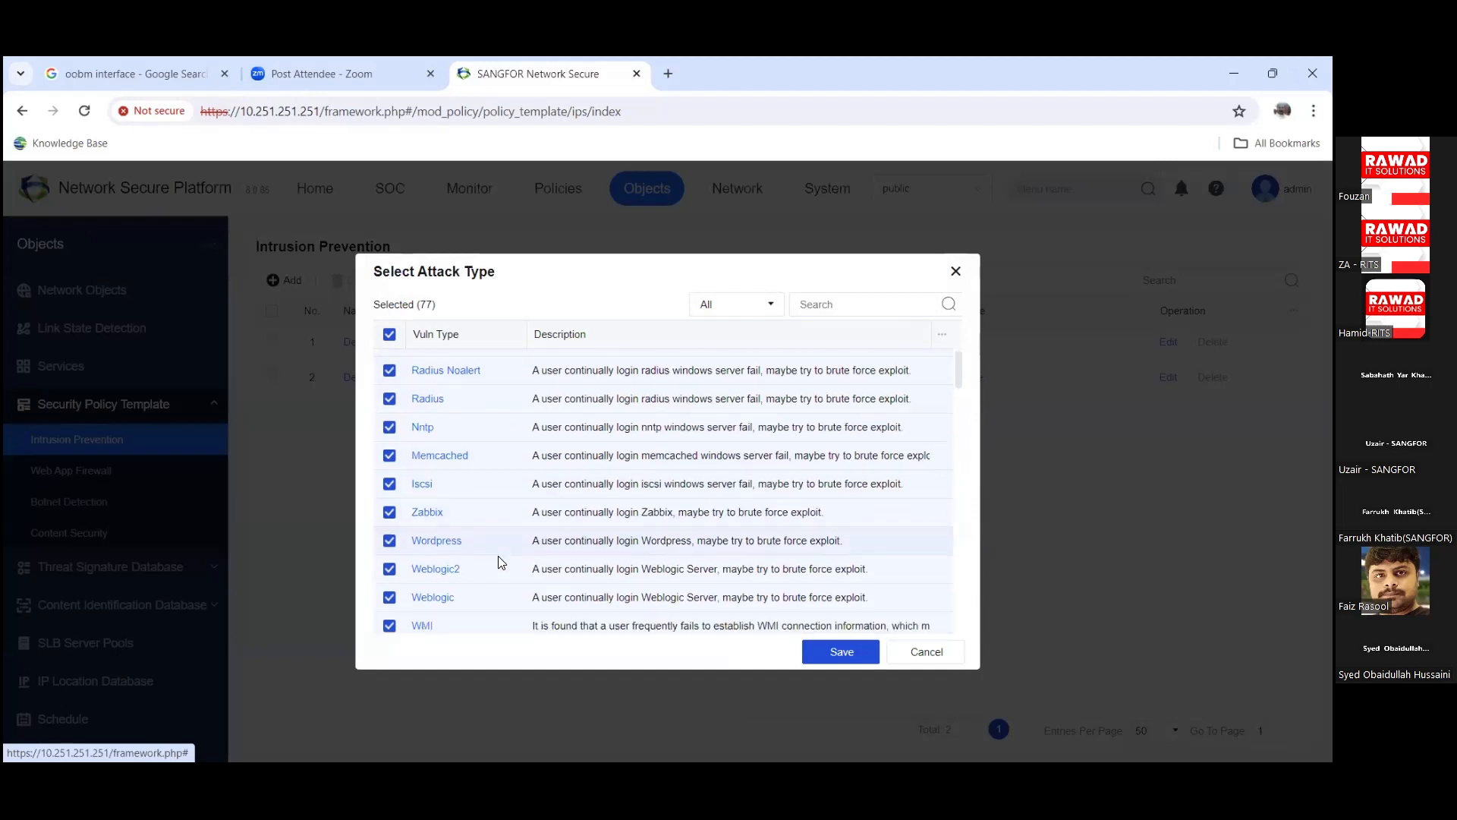
{"action": "scroll", "coordinate": [498, 562], "scroll_direction": "down", "scroll_amount": 2}
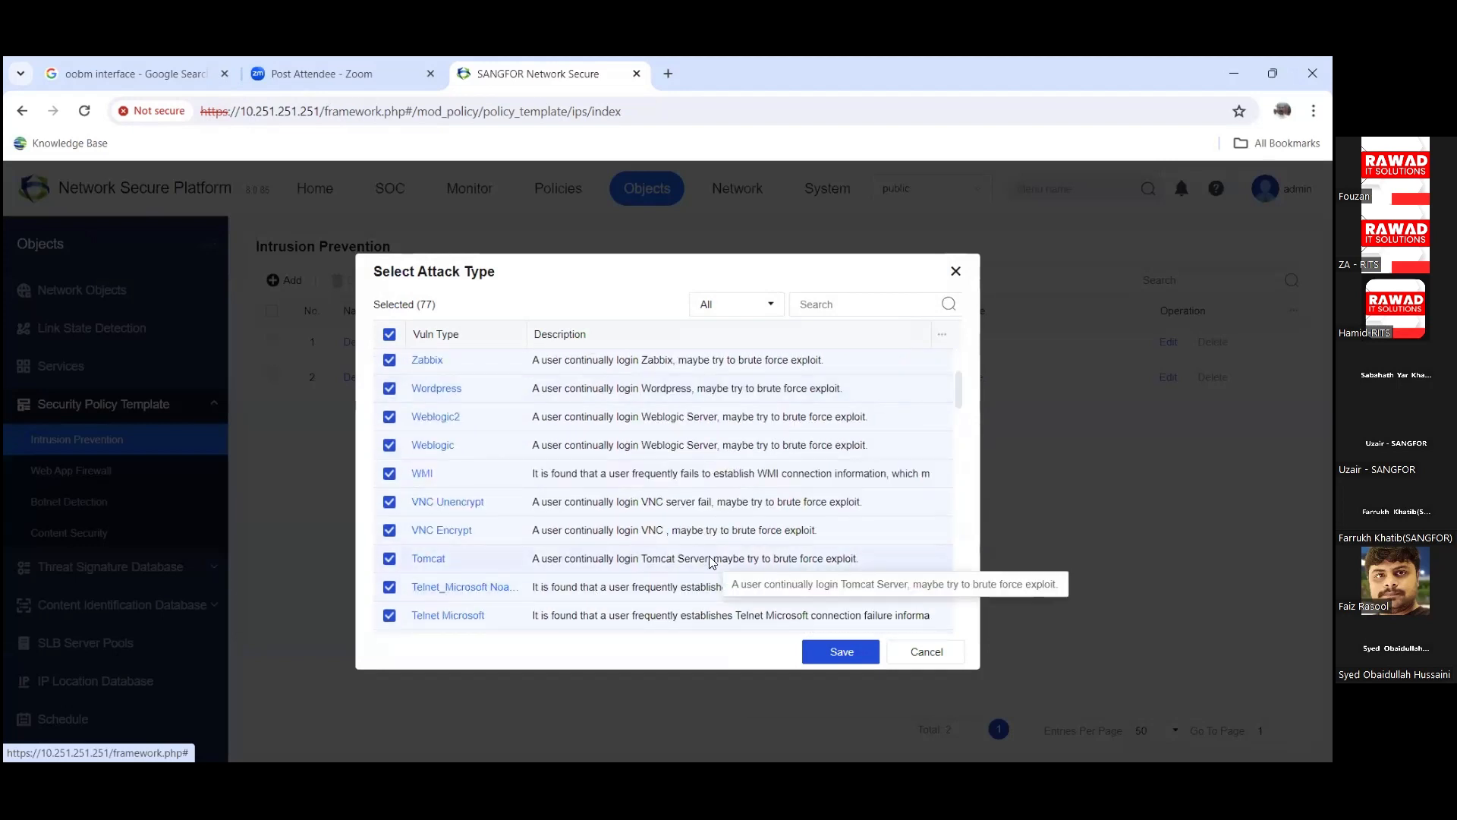
{"action": "scroll", "coordinate": [711, 561], "scroll_direction": "down", "scroll_amount": 4}
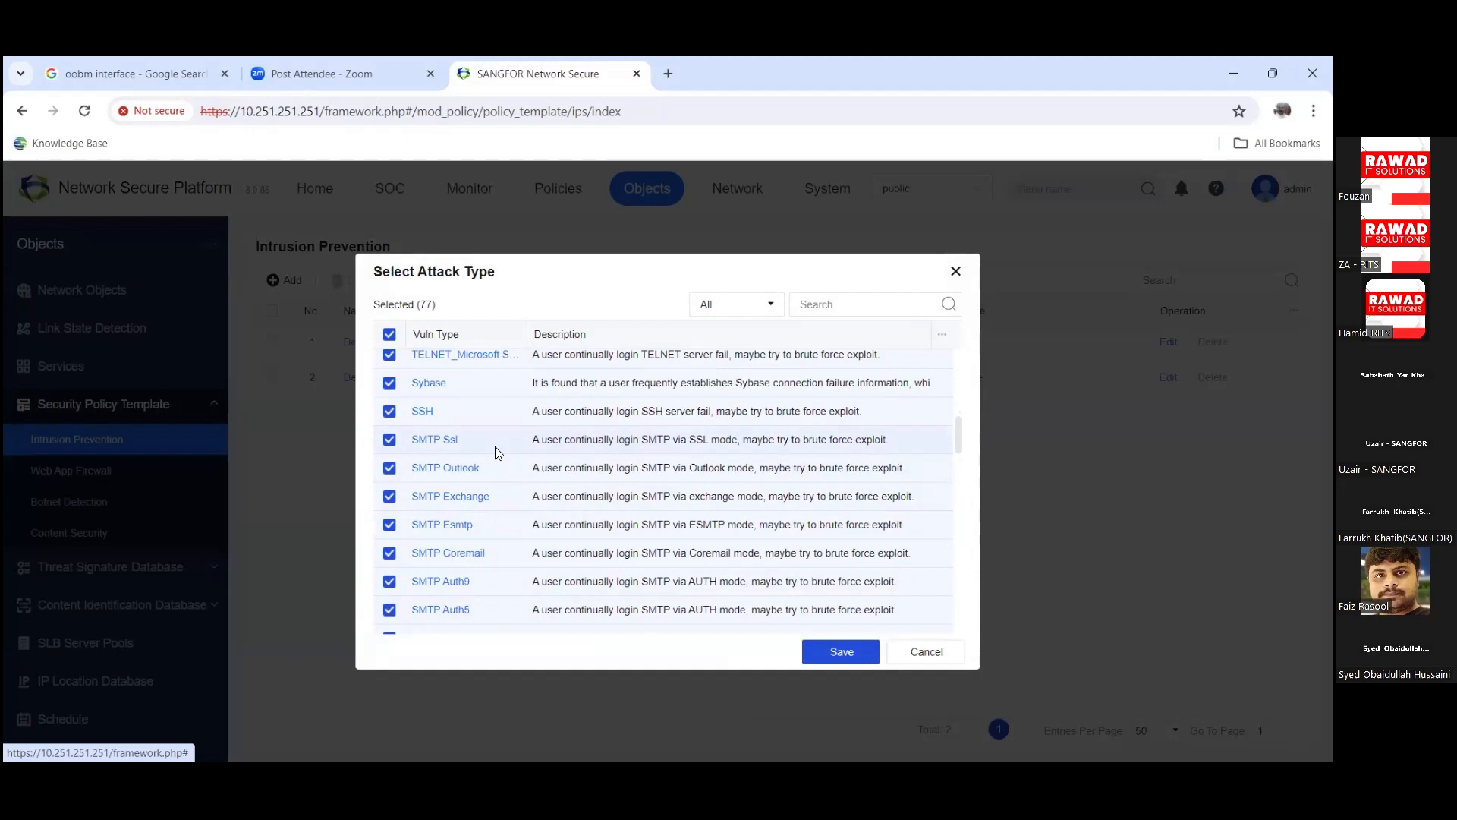
{"action": "scroll", "coordinate": [497, 453], "scroll_direction": "up", "scroll_amount": 1}
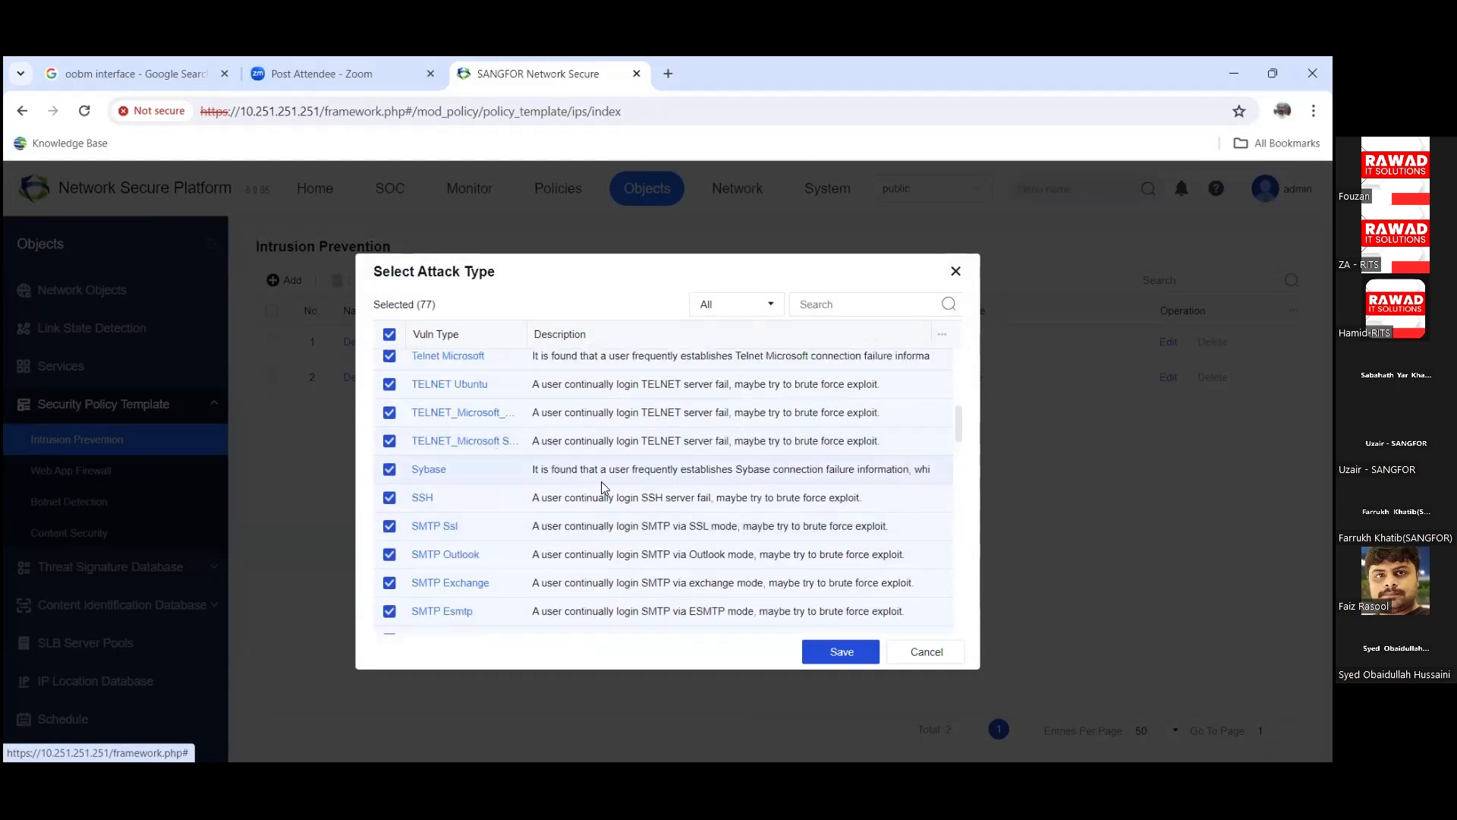
{"action": "left_click", "coordinate": [842, 653]}
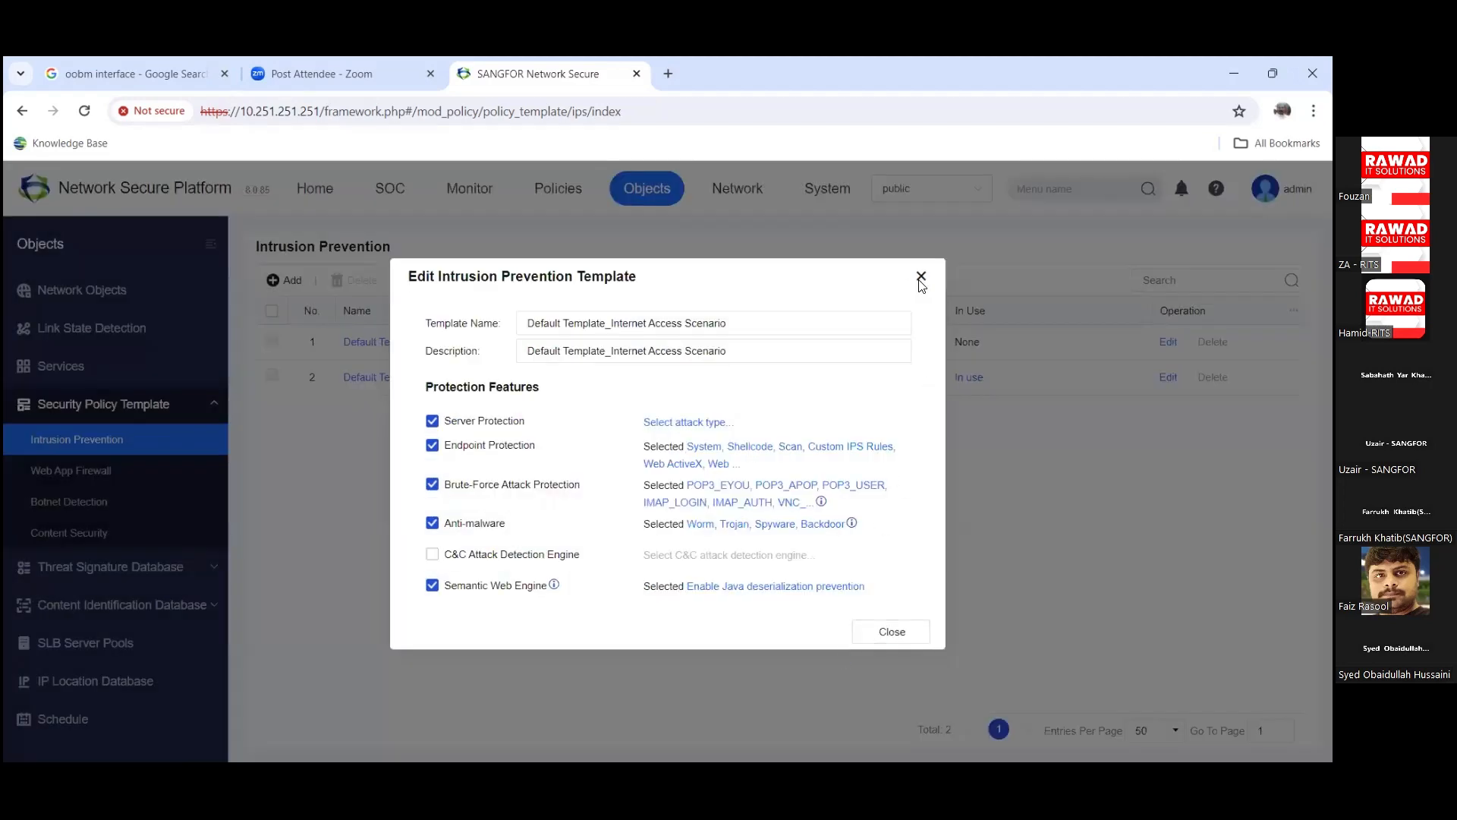
{"action": "key", "text": "Escape"}
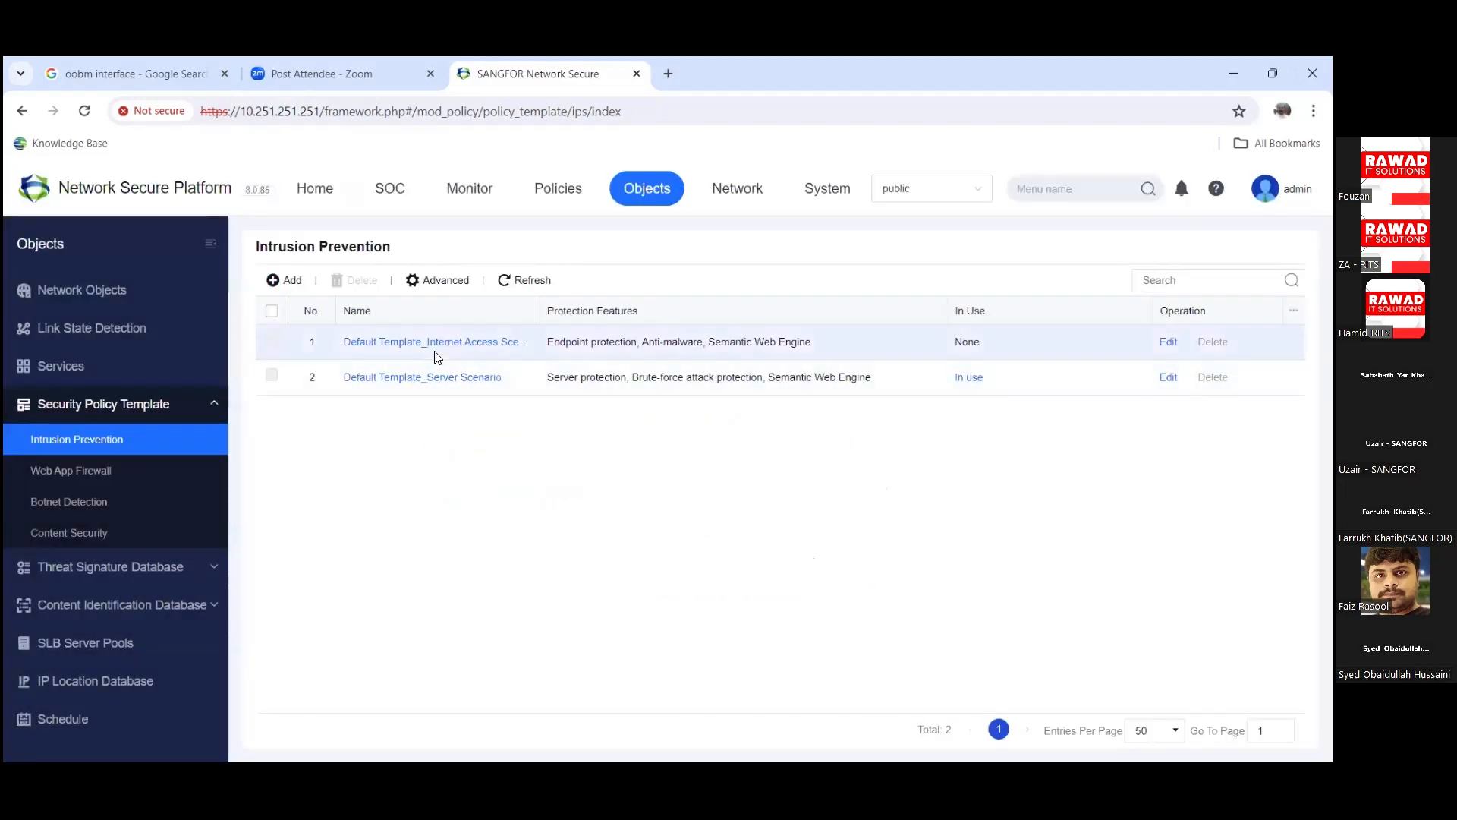
Step: Cancel a new intrusion prevention template and visit Policies > Network Security > Policies
{"action": "left_click", "coordinate": [285, 280]}
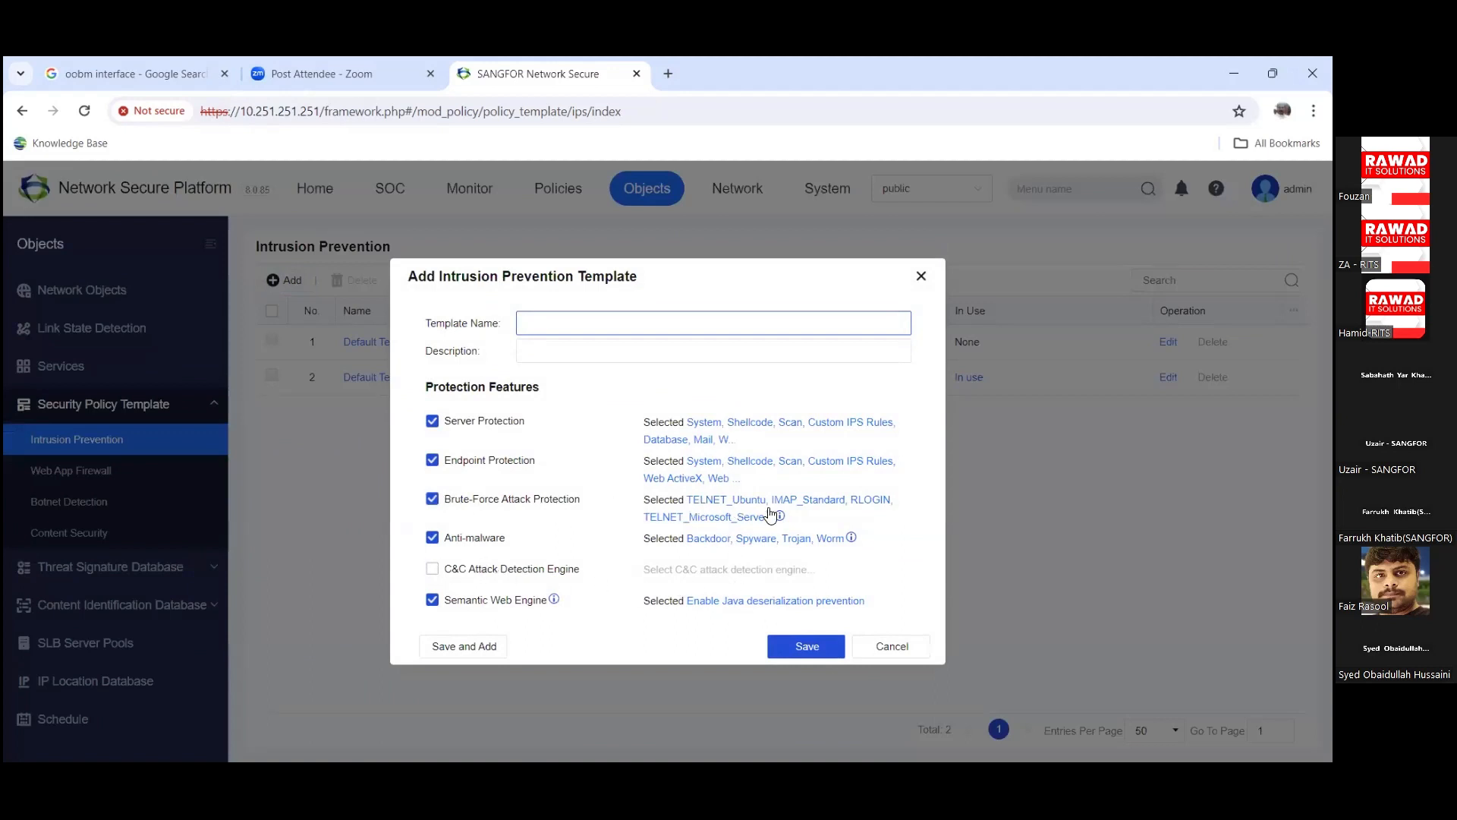
{"action": "left_click", "coordinate": [891, 646]}
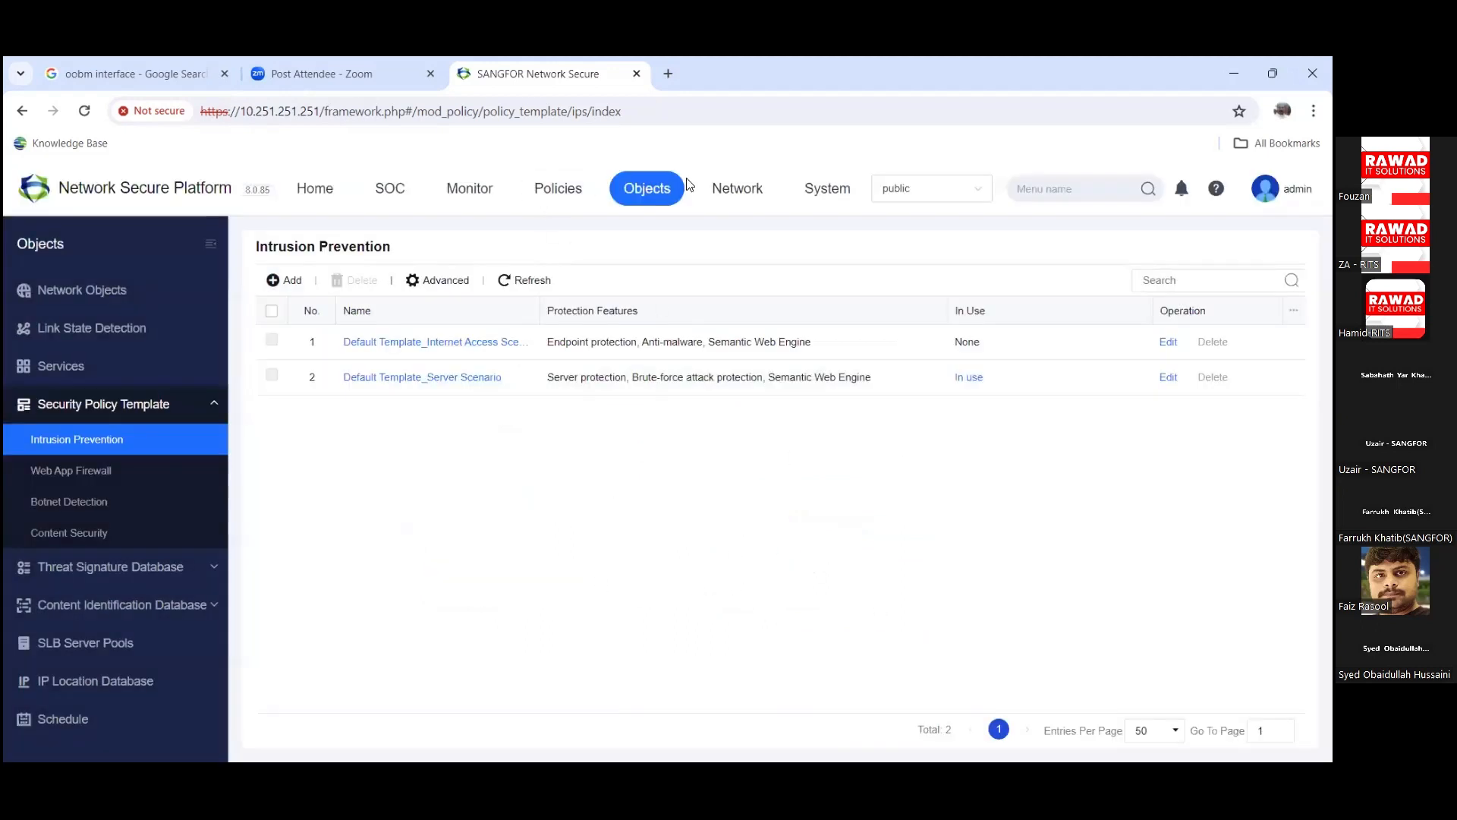
{"action": "left_click", "coordinate": [552, 196]}
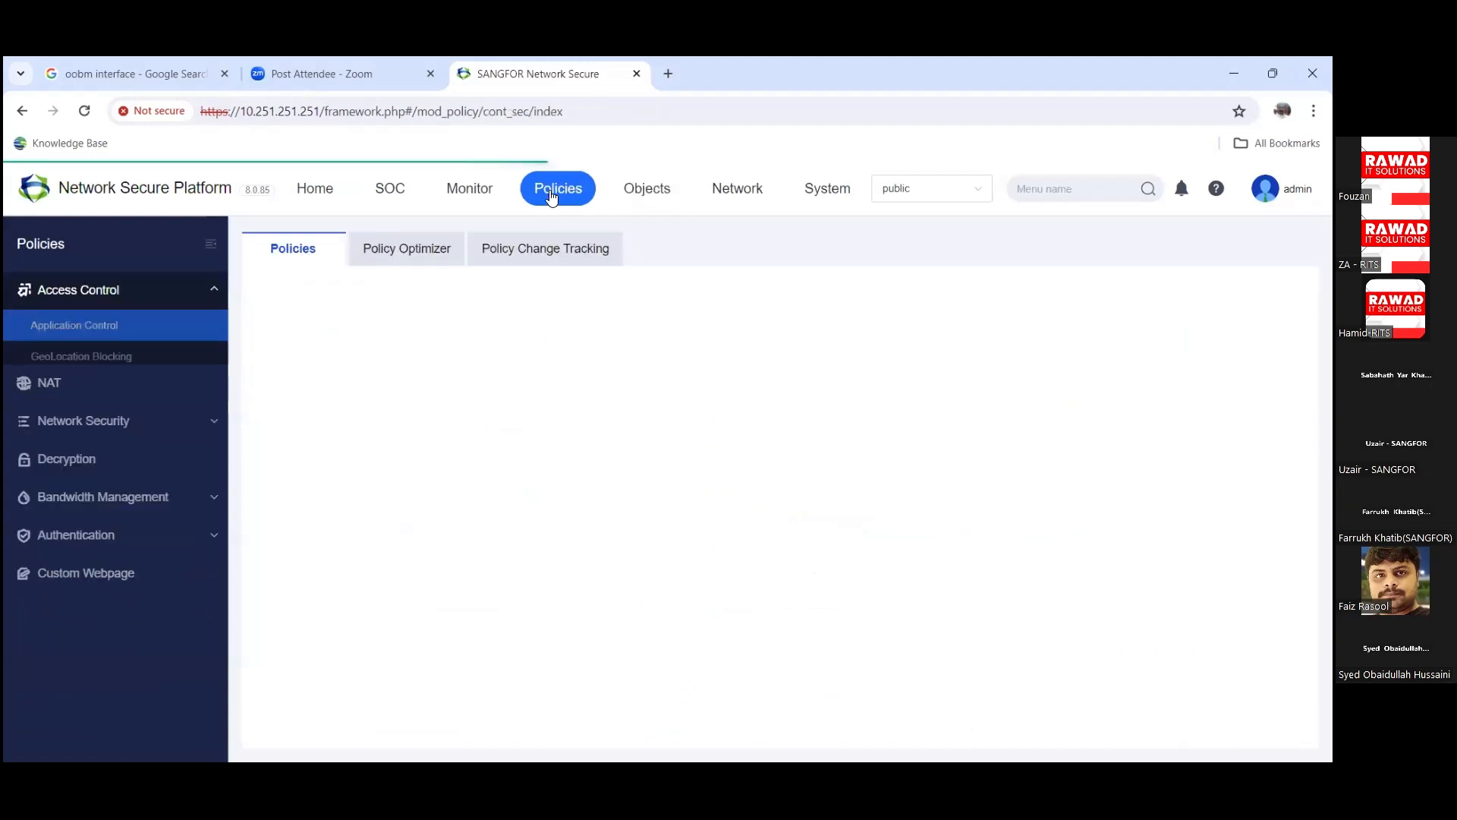
{"action": "left_click", "coordinate": [83, 490]}
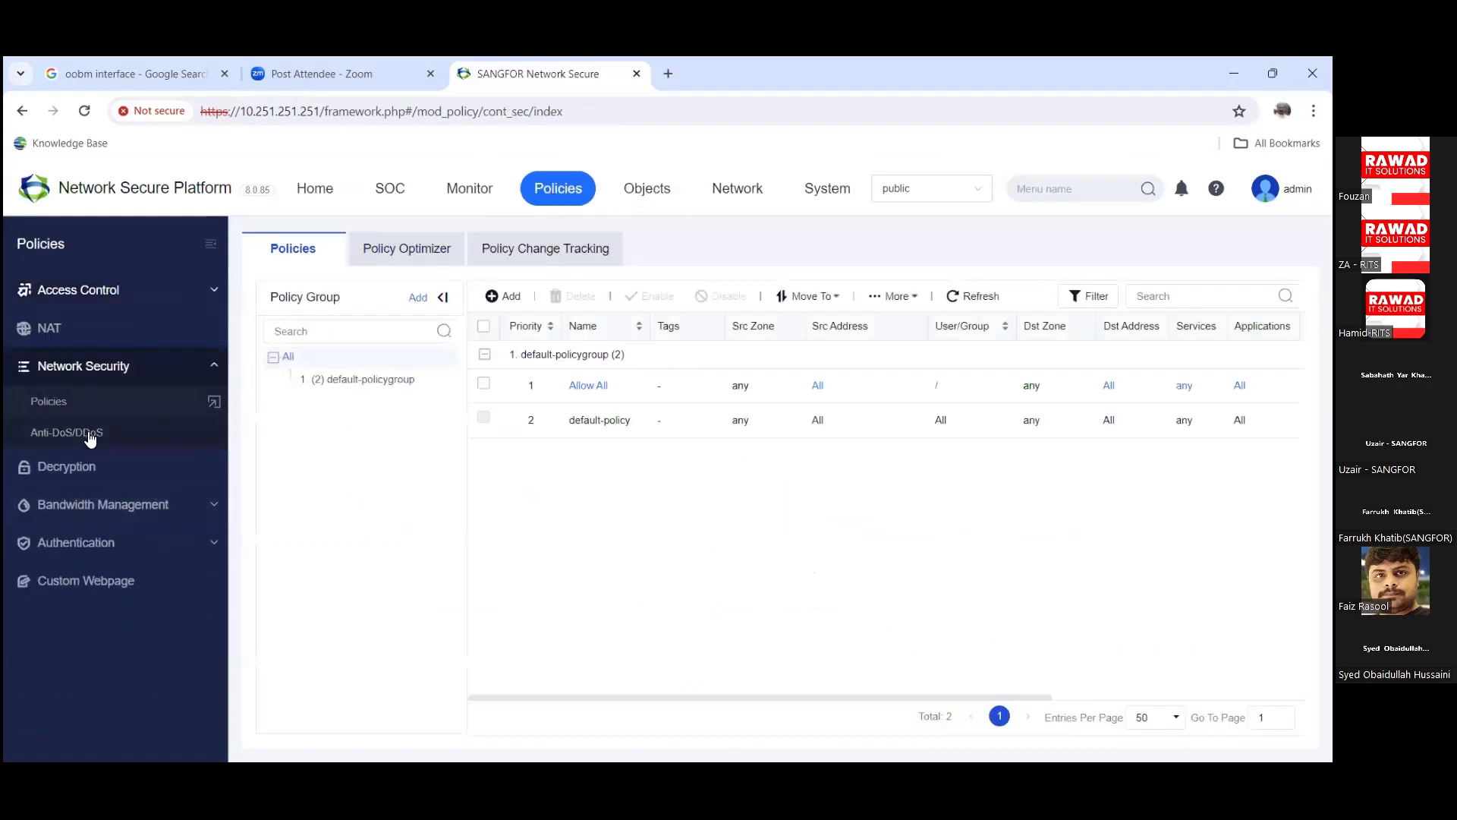
{"action": "left_click", "coordinate": [76, 406]}
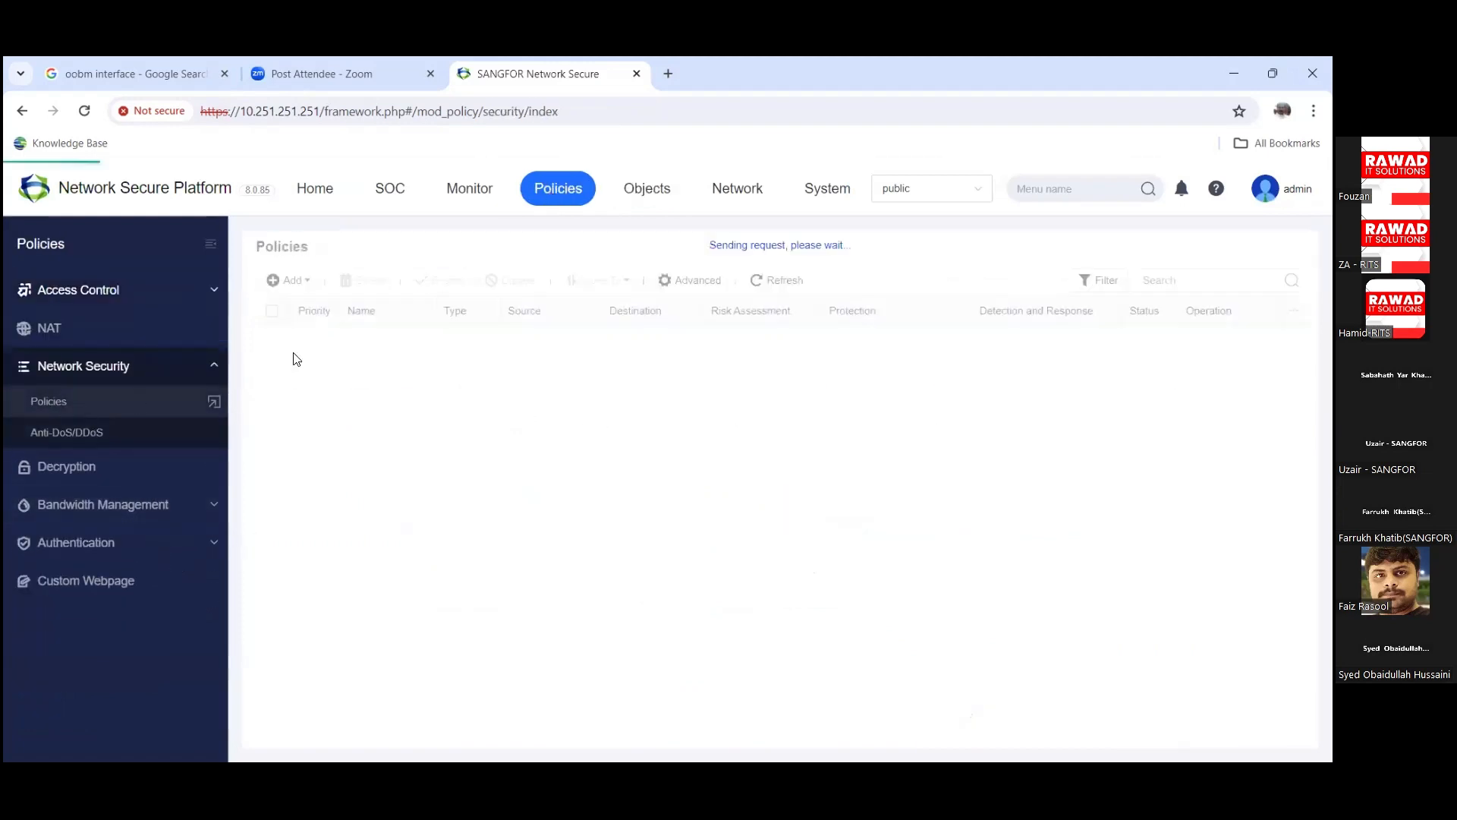
Step: Navigate to Objects > Security Policy Template > Web App Firewall
{"action": "left_click", "coordinate": [641, 197]}
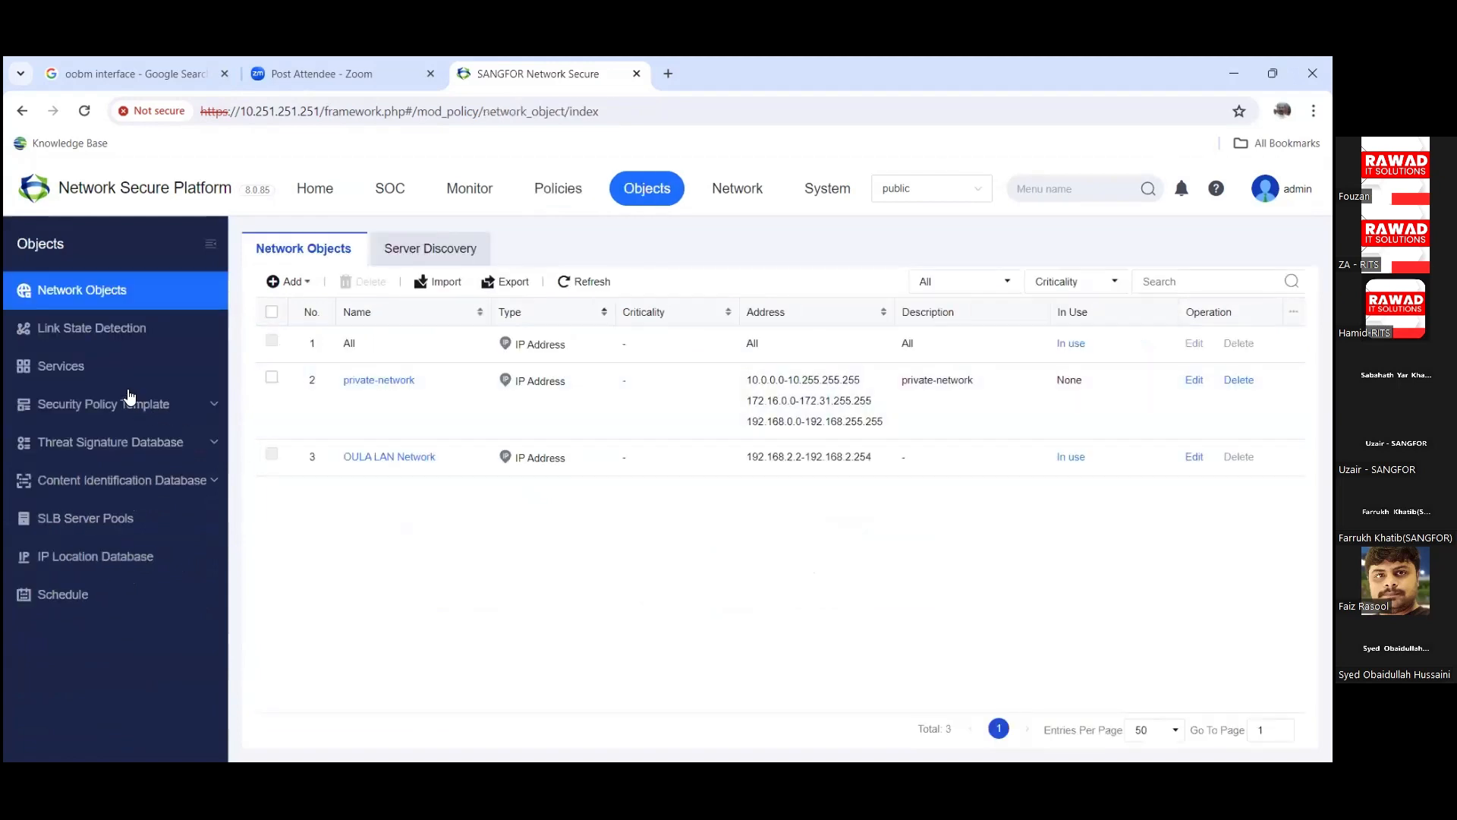
{"action": "left_click", "coordinate": [126, 380]}
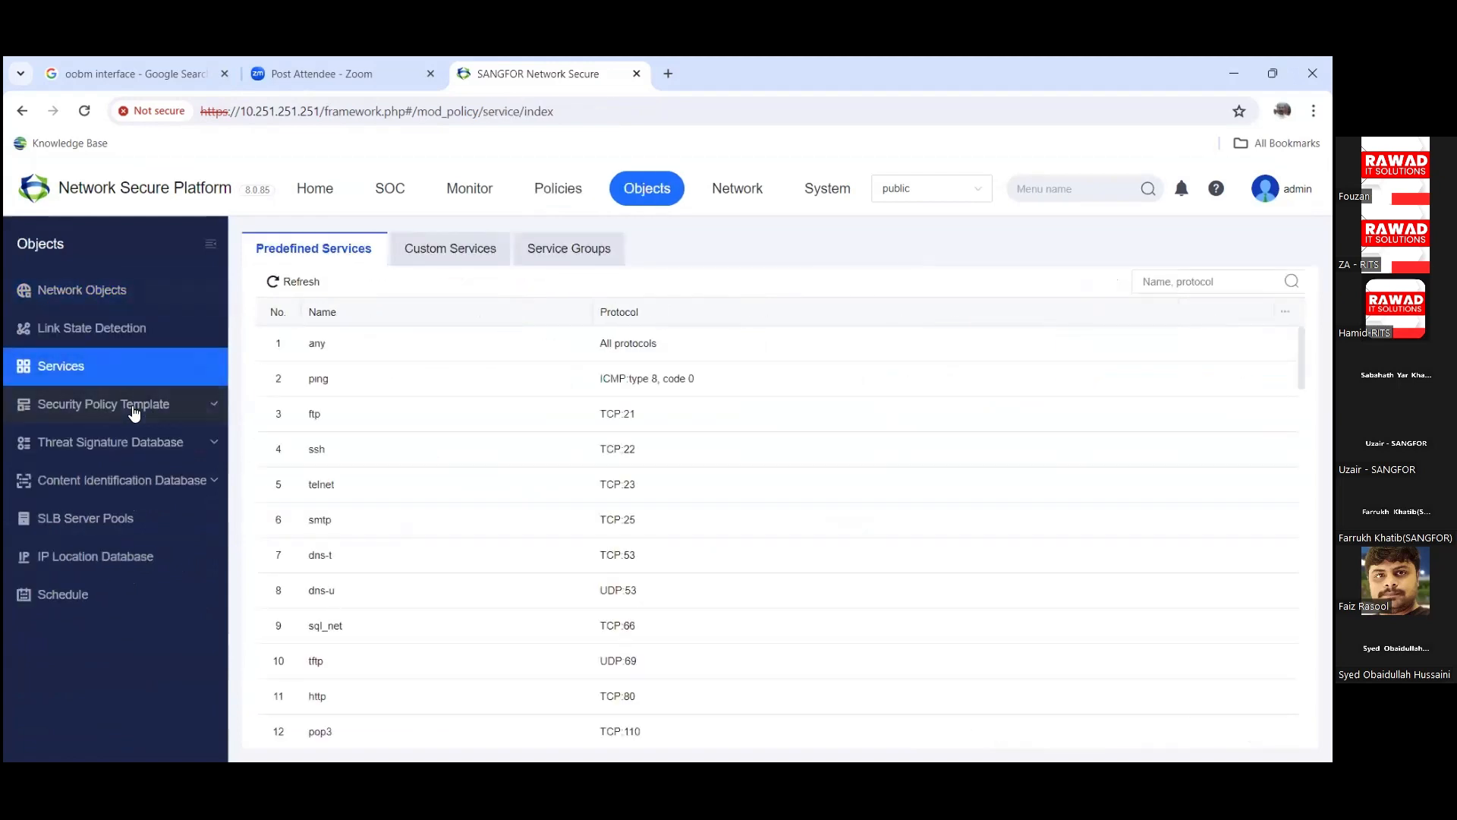
{"action": "left_click", "coordinate": [141, 403]}
{"action": "left_click", "coordinate": [83, 470]}
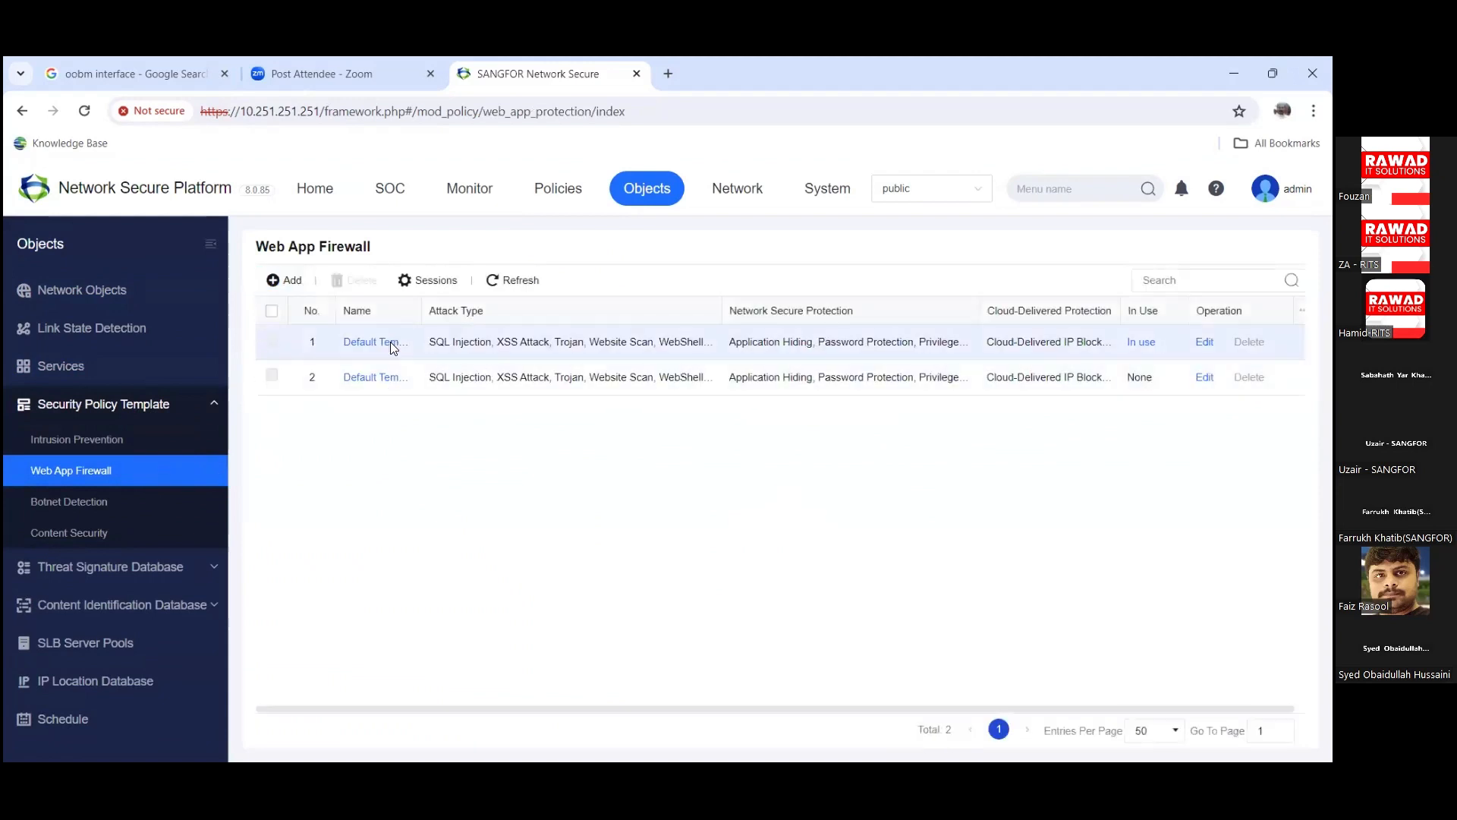
Step: Open the first Web App Firewall Default Template and review its port settings and attack type list
{"action": "left_click", "coordinate": [388, 343]}
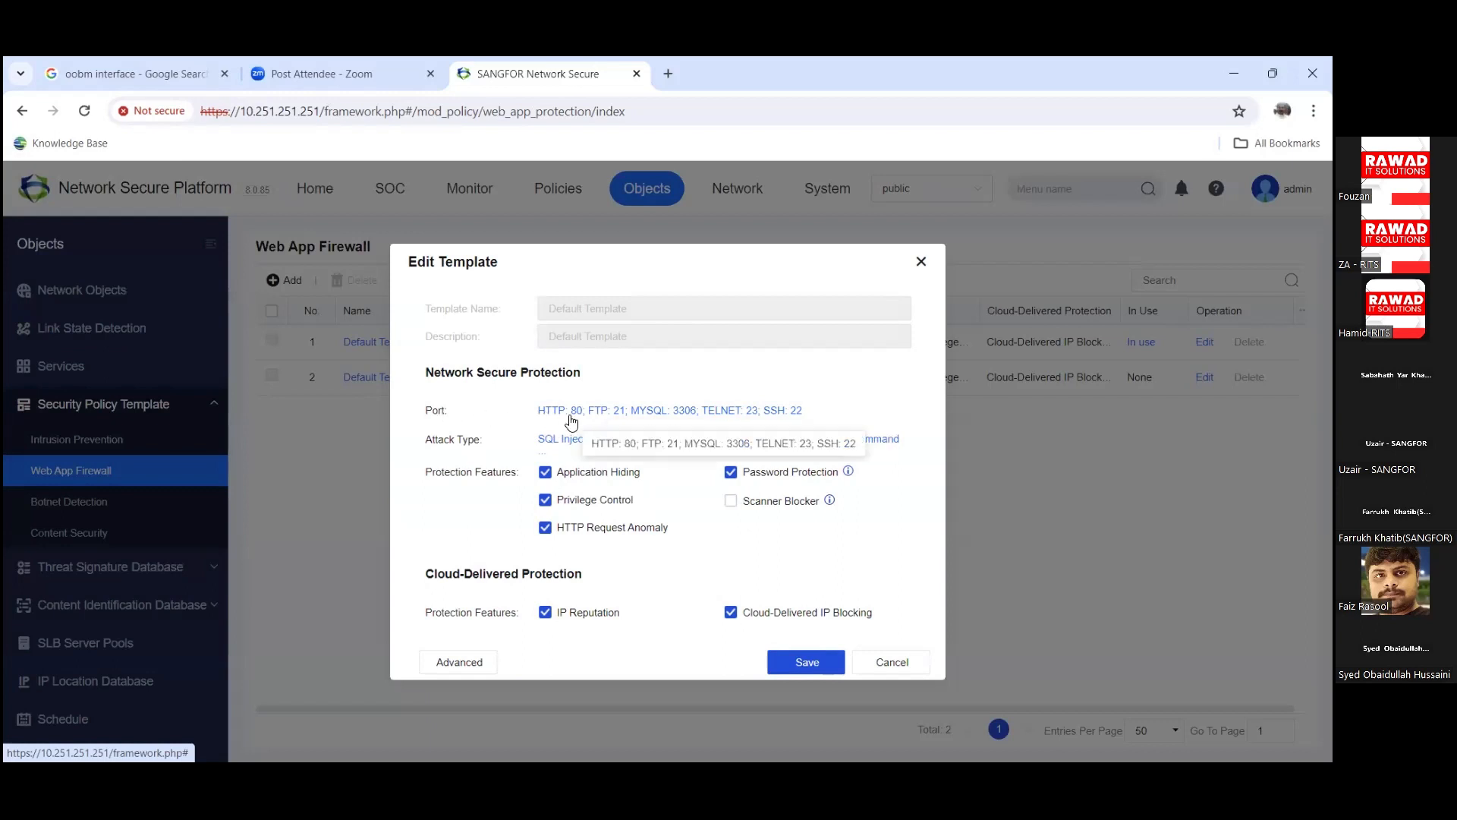
{"action": "left_click", "coordinate": [572, 416]}
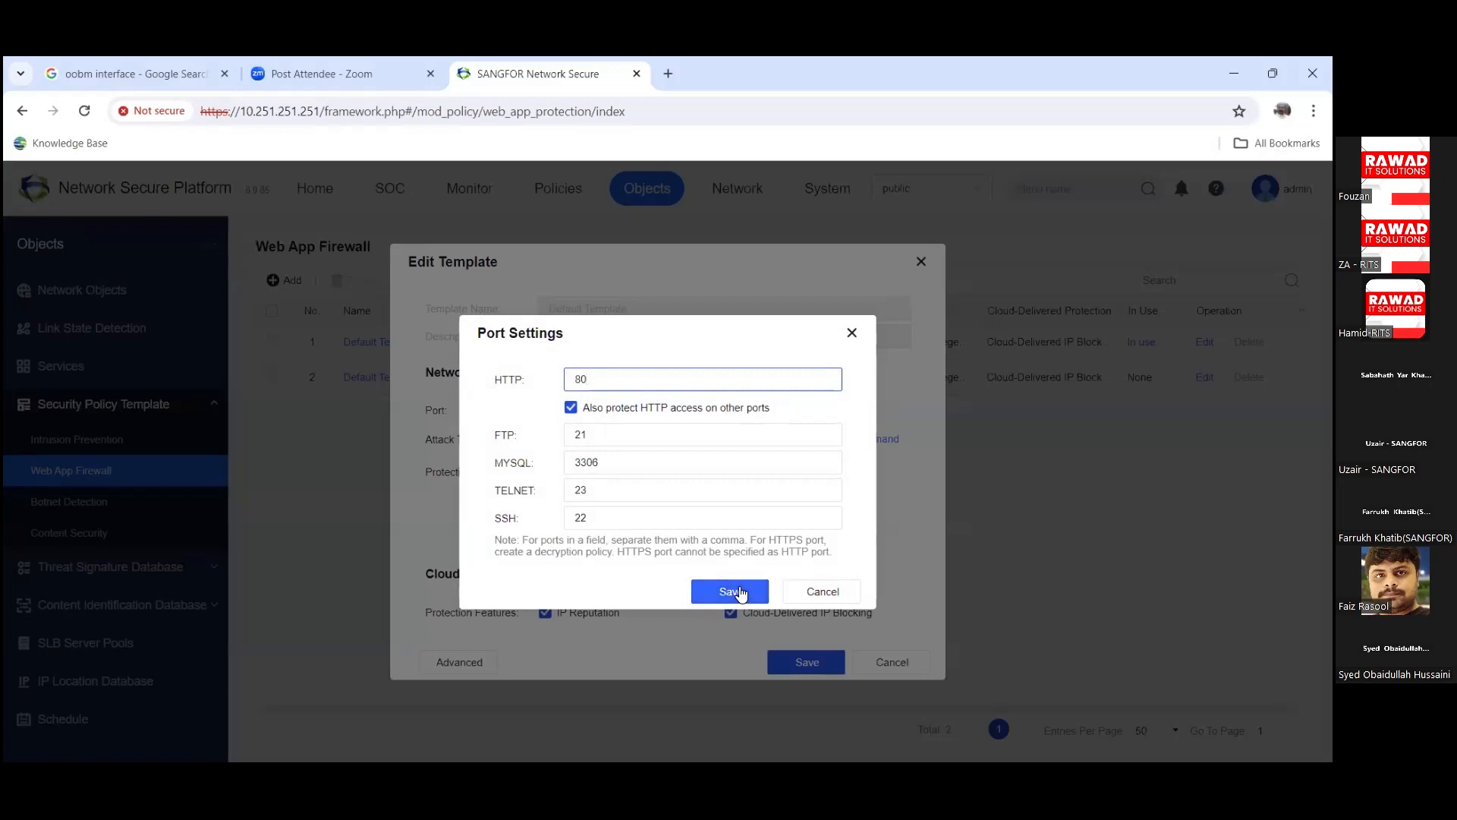
{"action": "left_click", "coordinate": [815, 600]}
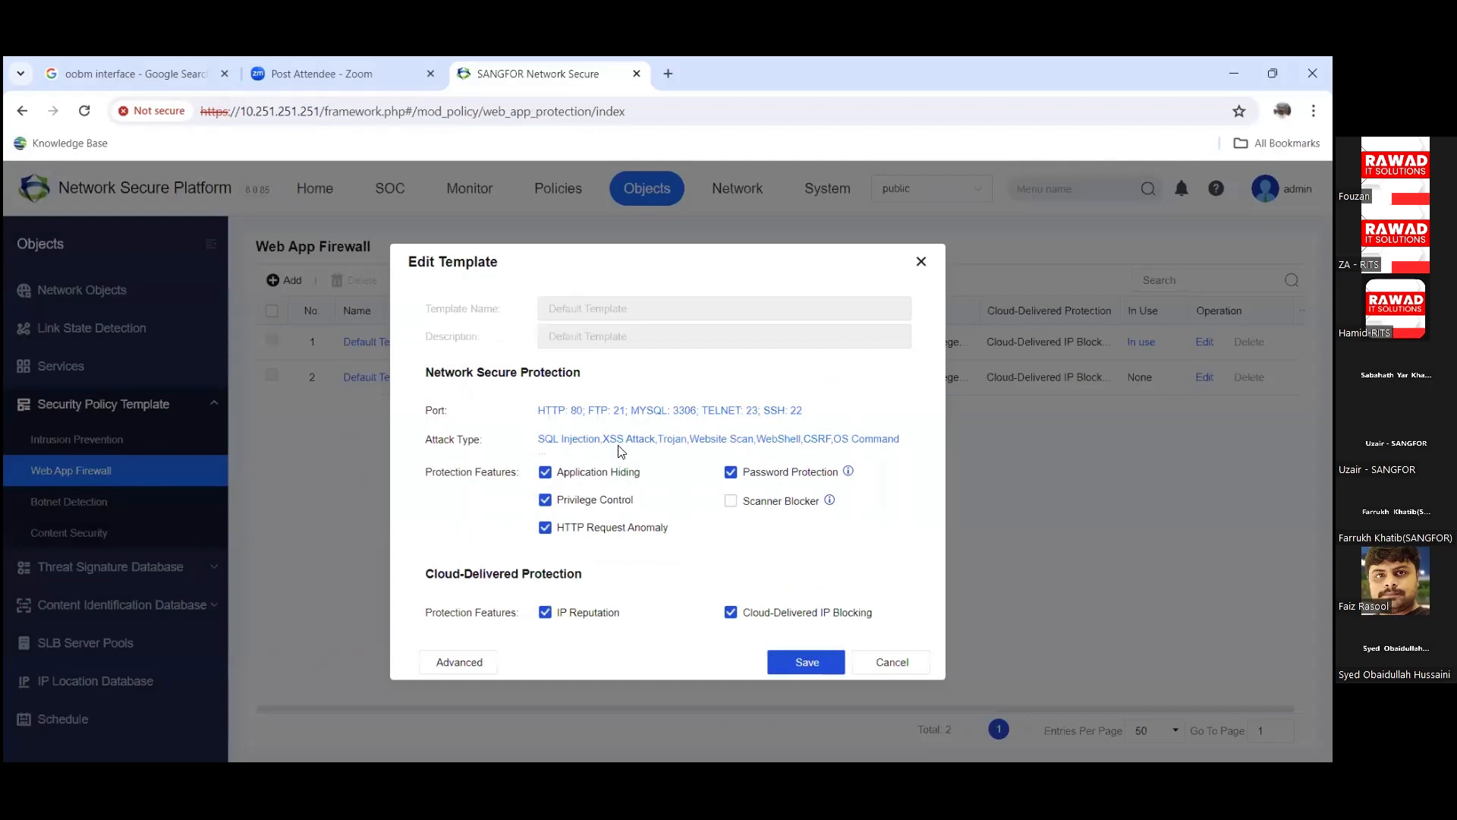
{"action": "left_click", "coordinate": [618, 445]}
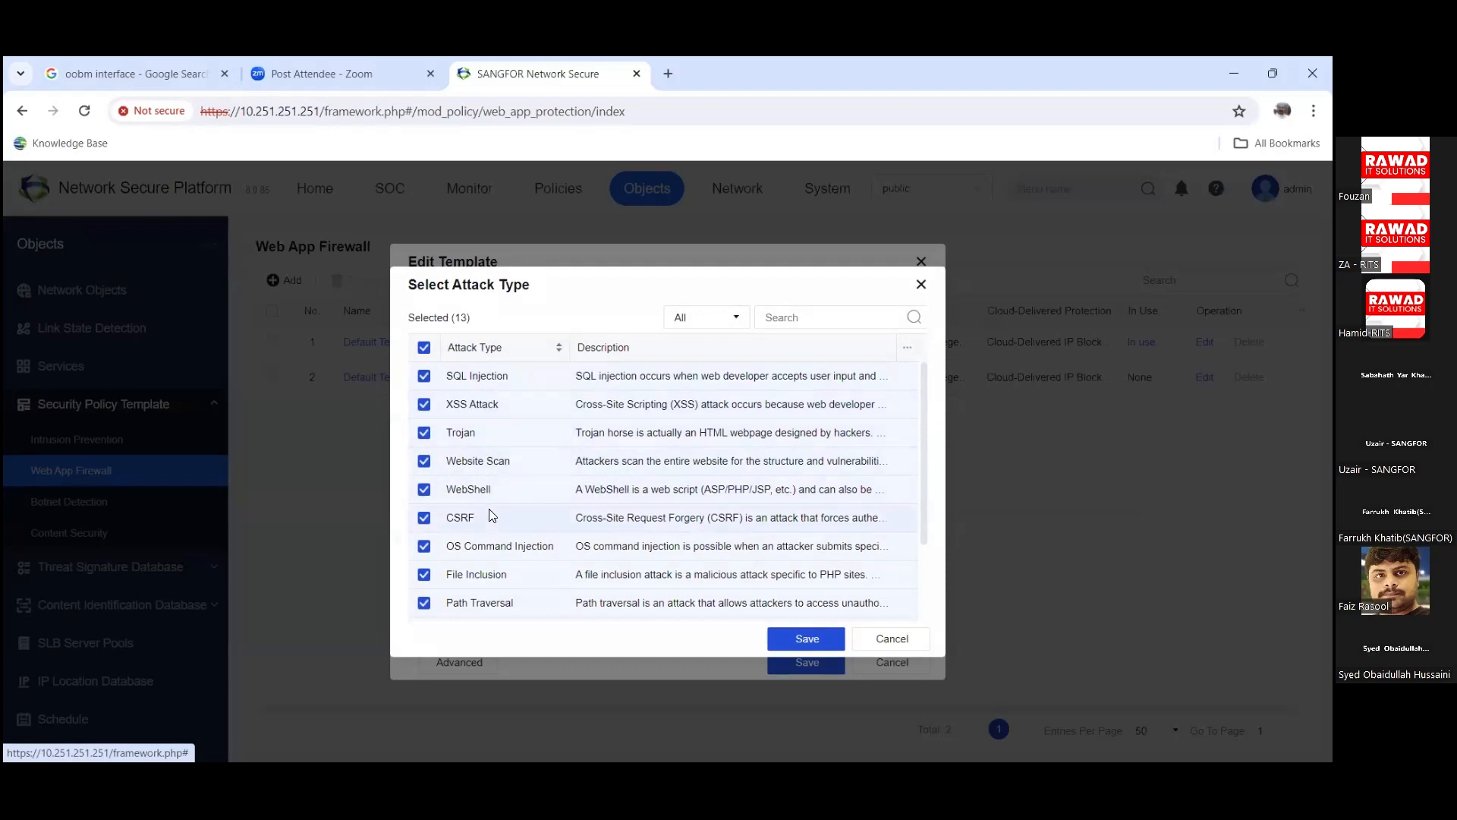
{"action": "scroll", "coordinate": [490, 517], "scroll_direction": "down", "scroll_amount": 2}
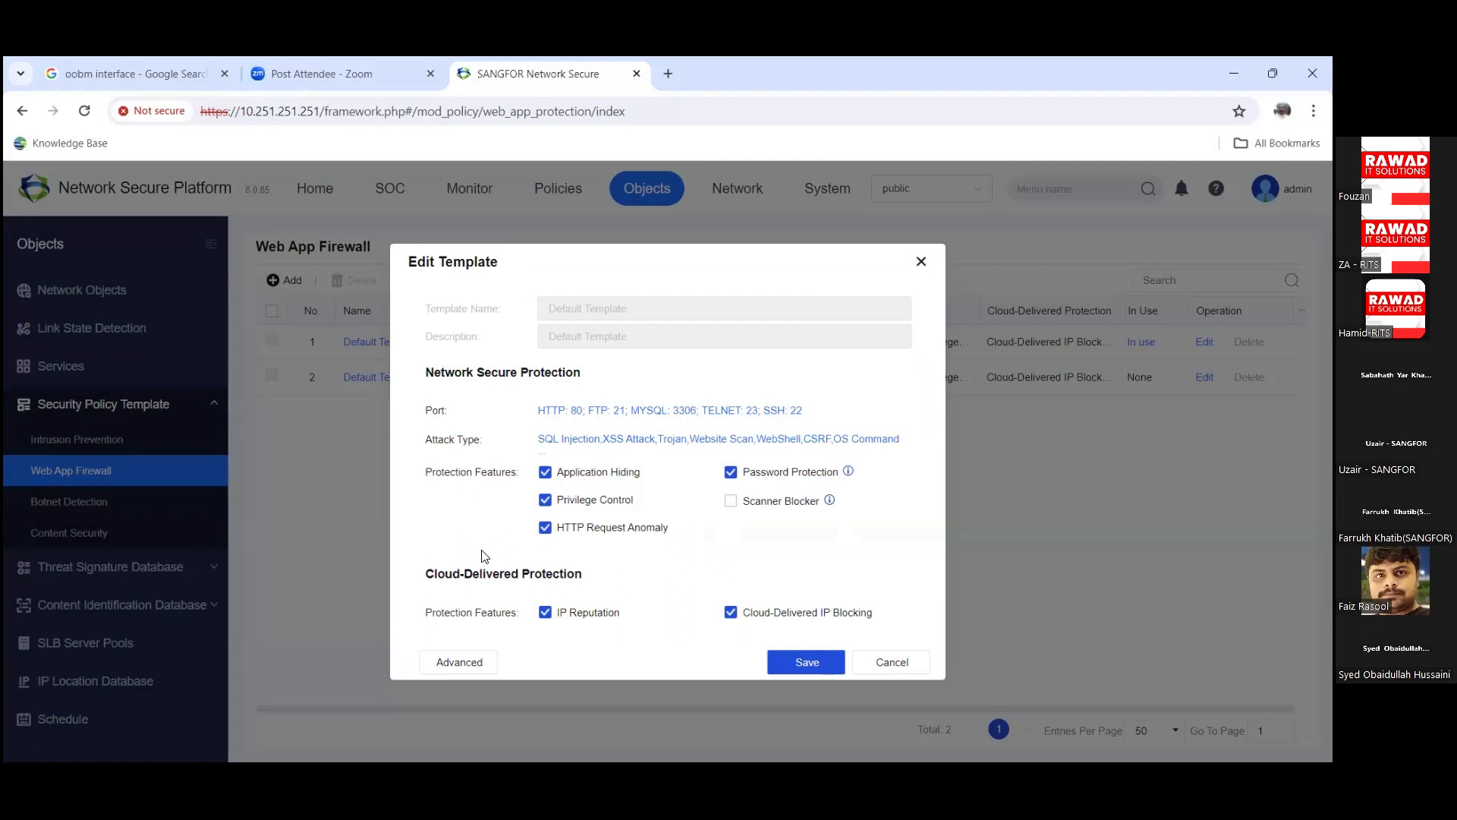
Step: Browse the advanced options: CSRF Defense, Restrictive URL Access and CC Attack protection
{"action": "left_click", "coordinate": [479, 663]}
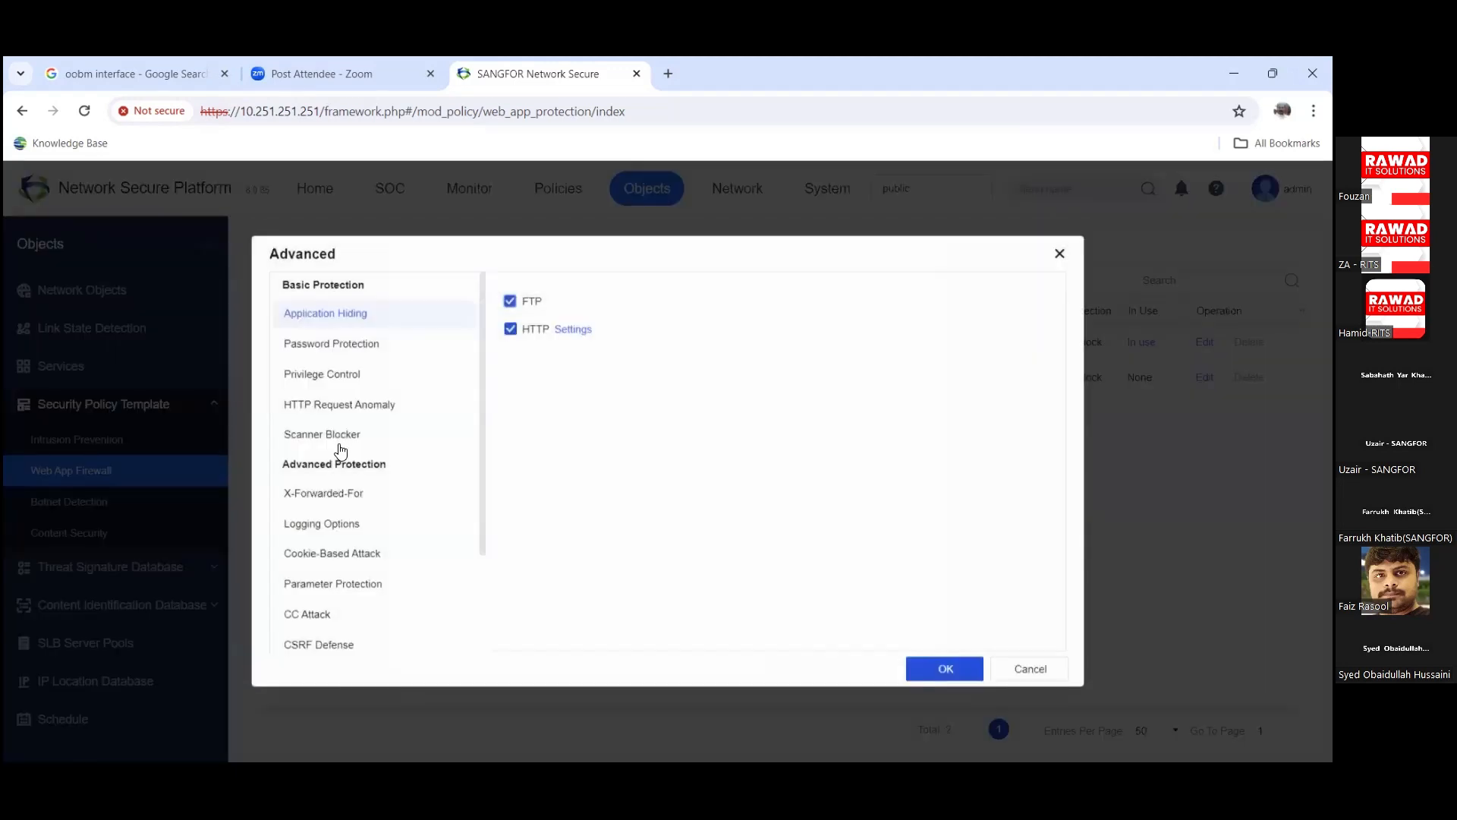
{"action": "left_click", "coordinate": [332, 553]}
{"action": "scroll", "coordinate": [326, 546], "scroll_direction": "down", "scroll_amount": 1}
{"action": "left_click", "coordinate": [323, 545]}
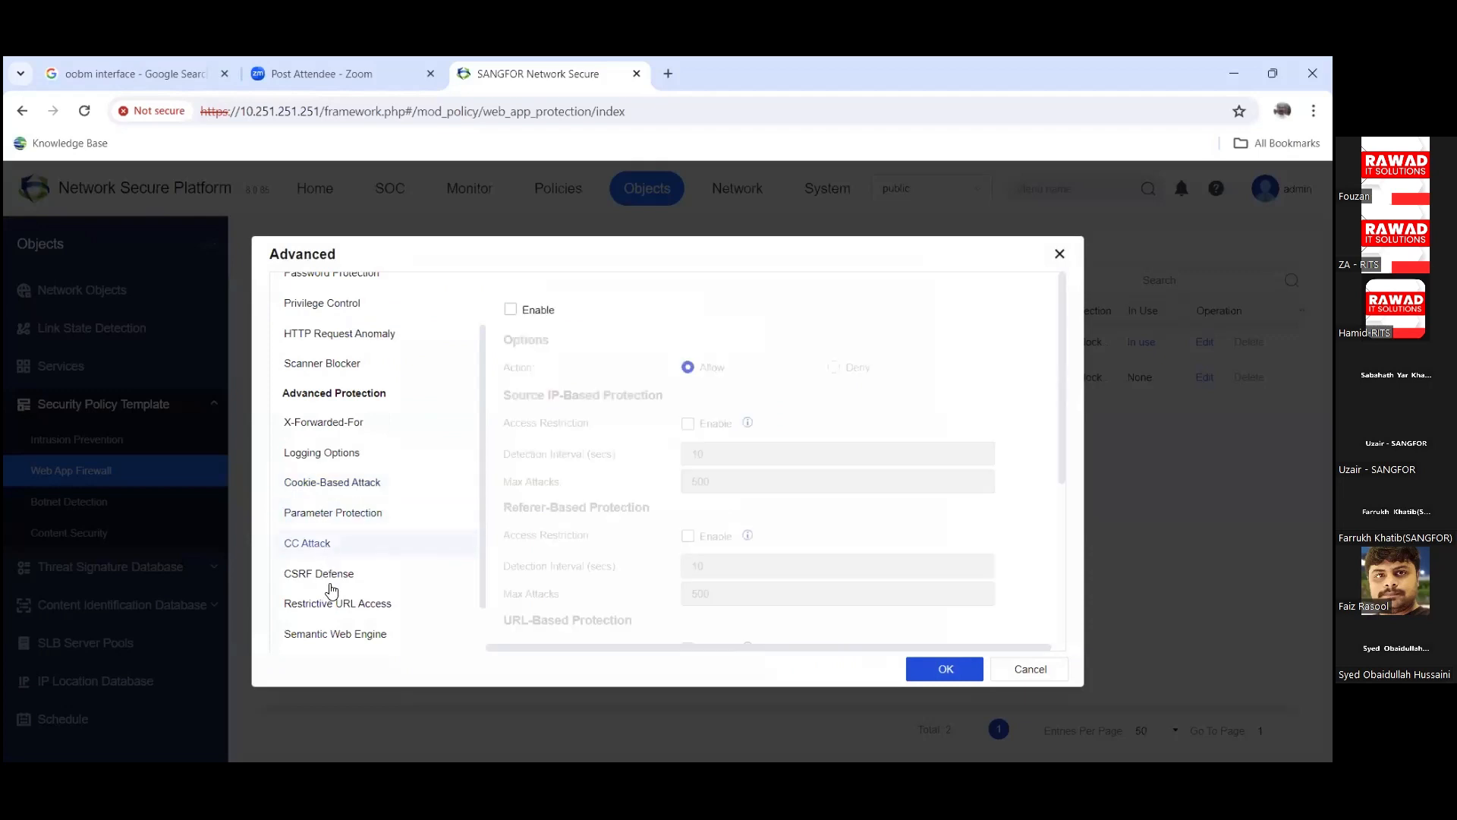
{"action": "left_click", "coordinate": [327, 577]}
{"action": "left_click", "coordinate": [333, 600]}
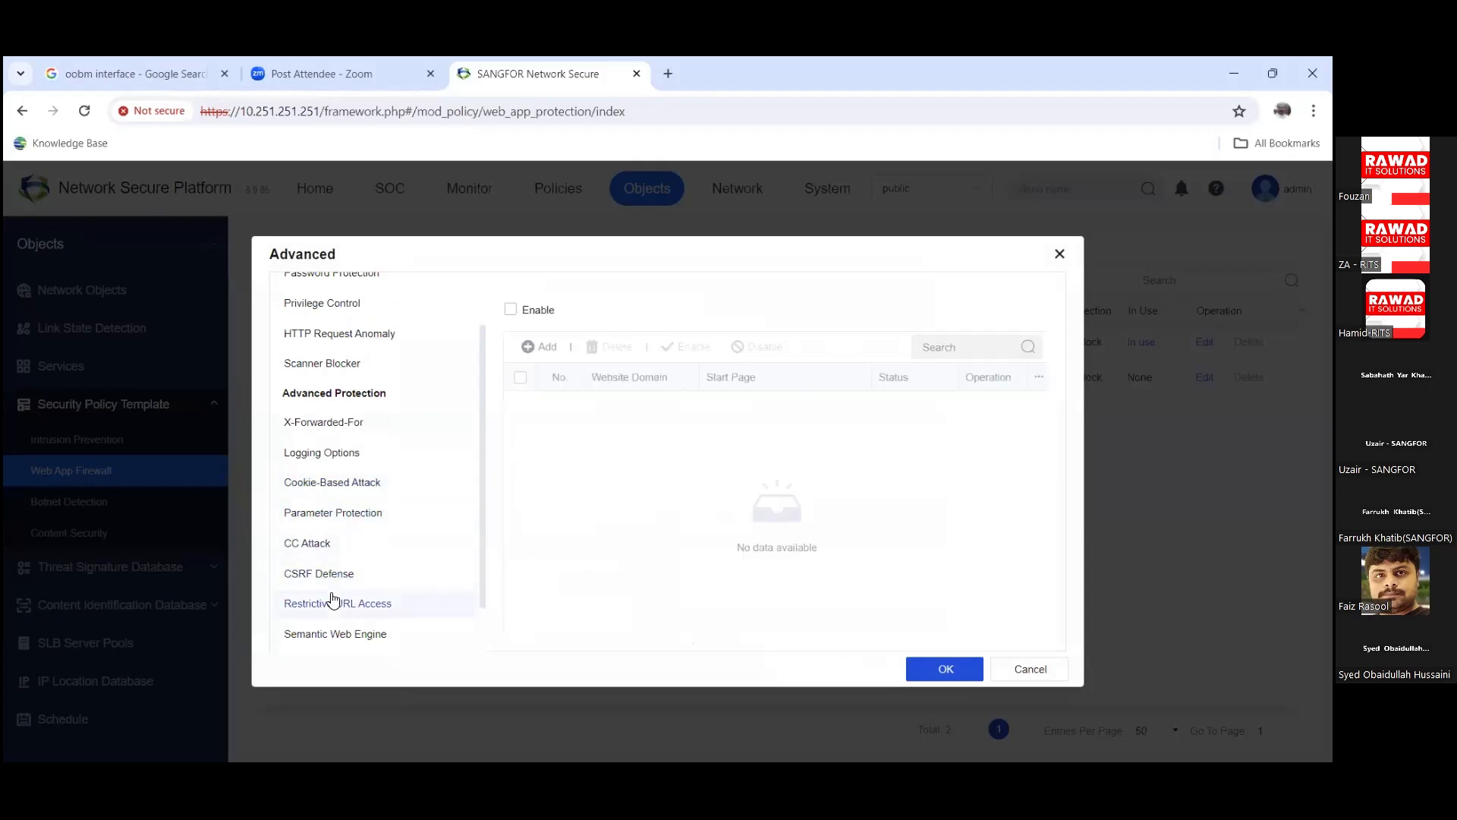
{"action": "left_click", "coordinate": [304, 541]}
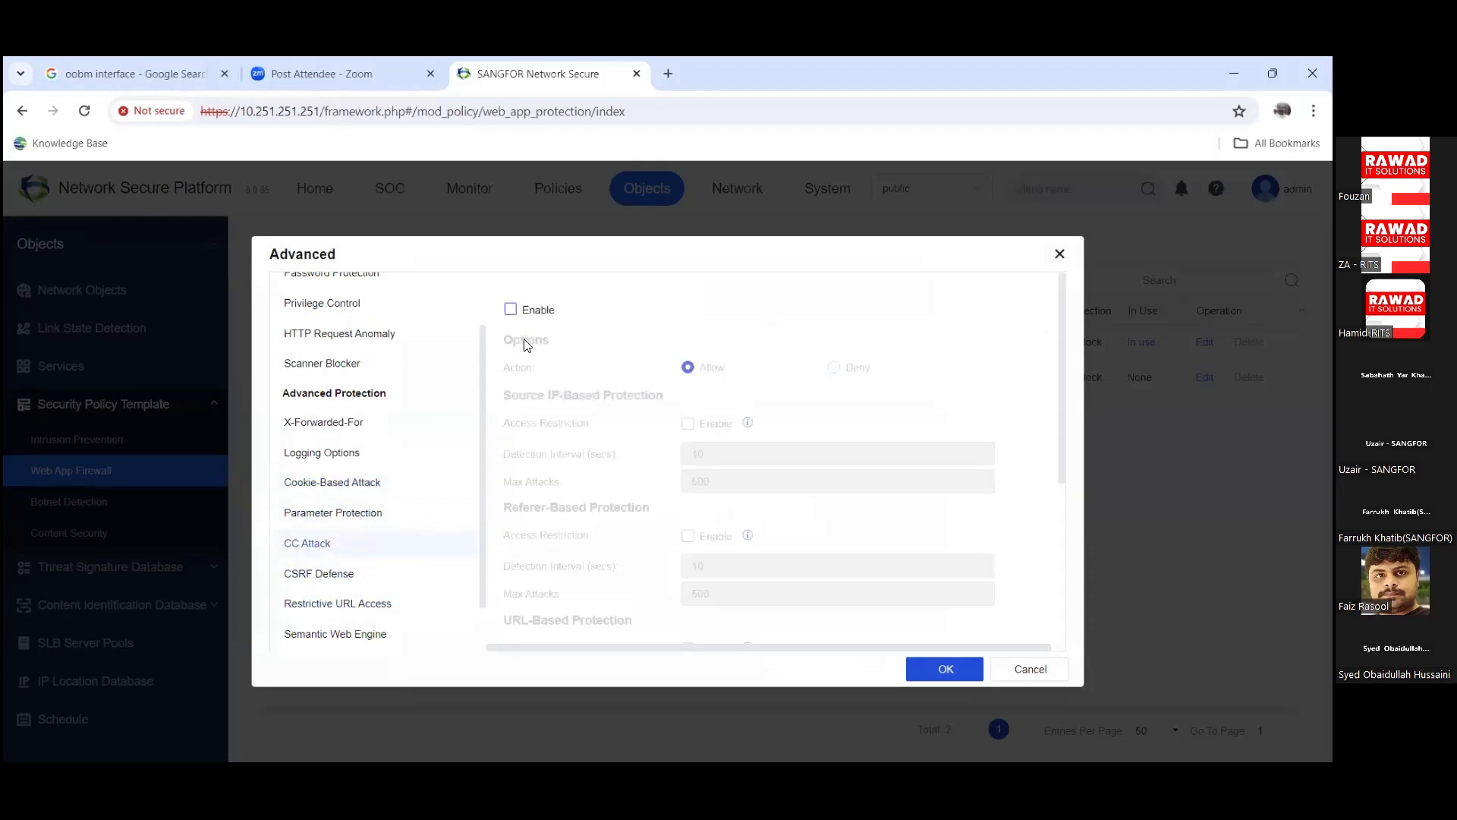
{"action": "left_click", "coordinate": [369, 581]}
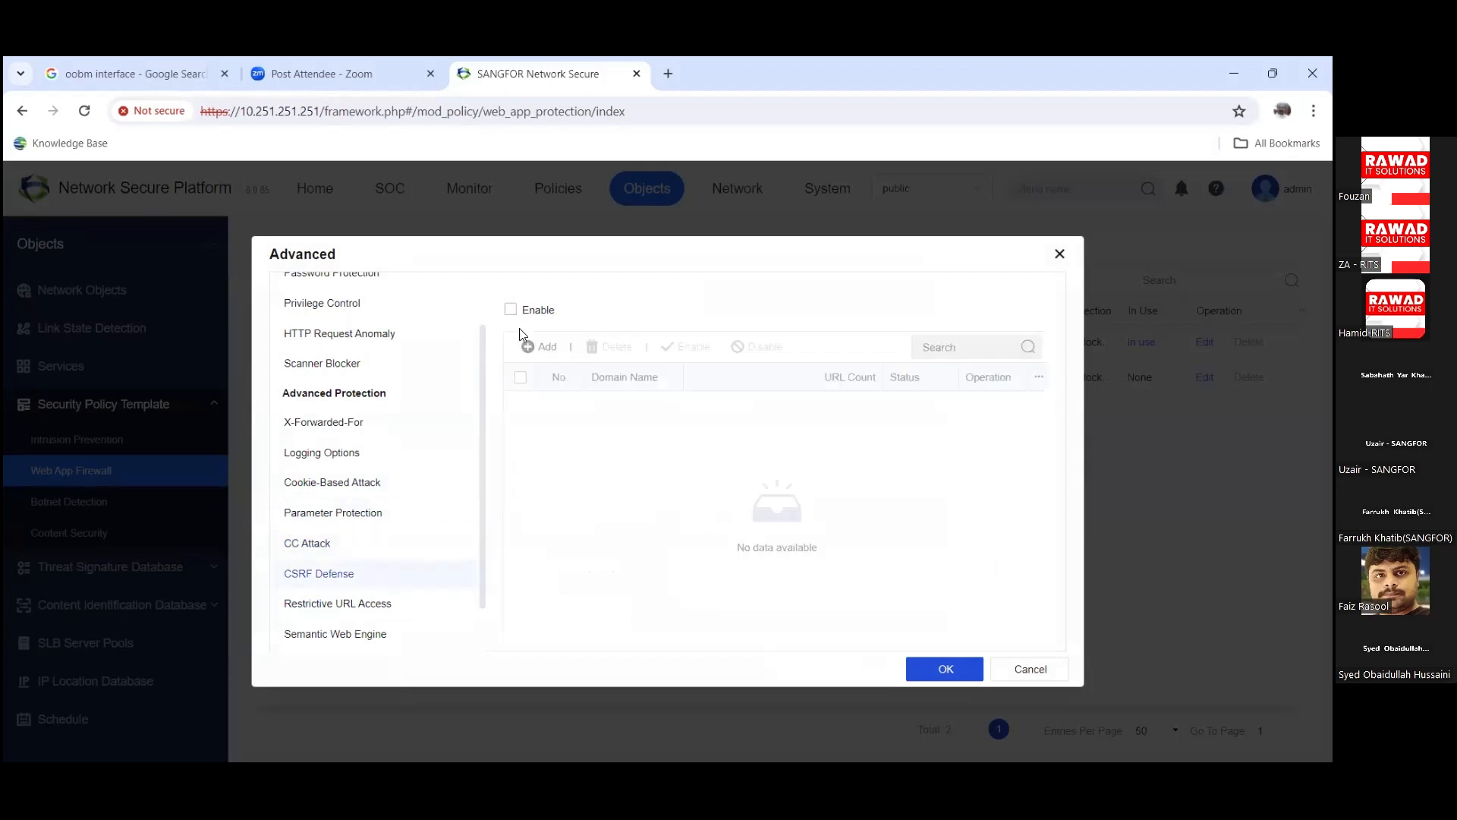
Step: Enable CSRF Defense, start and discard a new rule, then cancel without saving the template
{"action": "left_click", "coordinate": [510, 309]}
{"action": "left_click", "coordinate": [538, 348]}
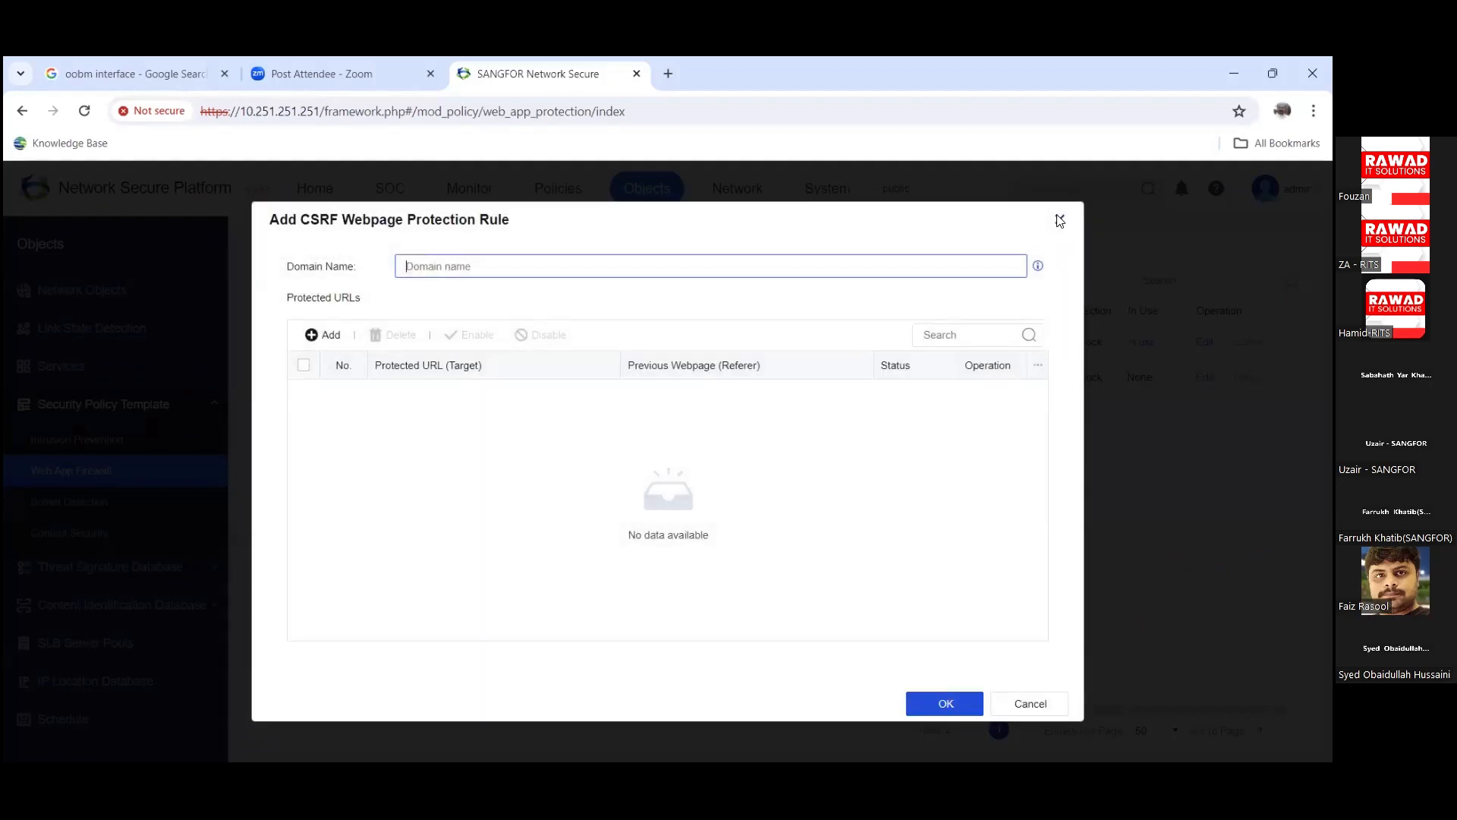
{"action": "left_click", "coordinate": [1060, 221]}
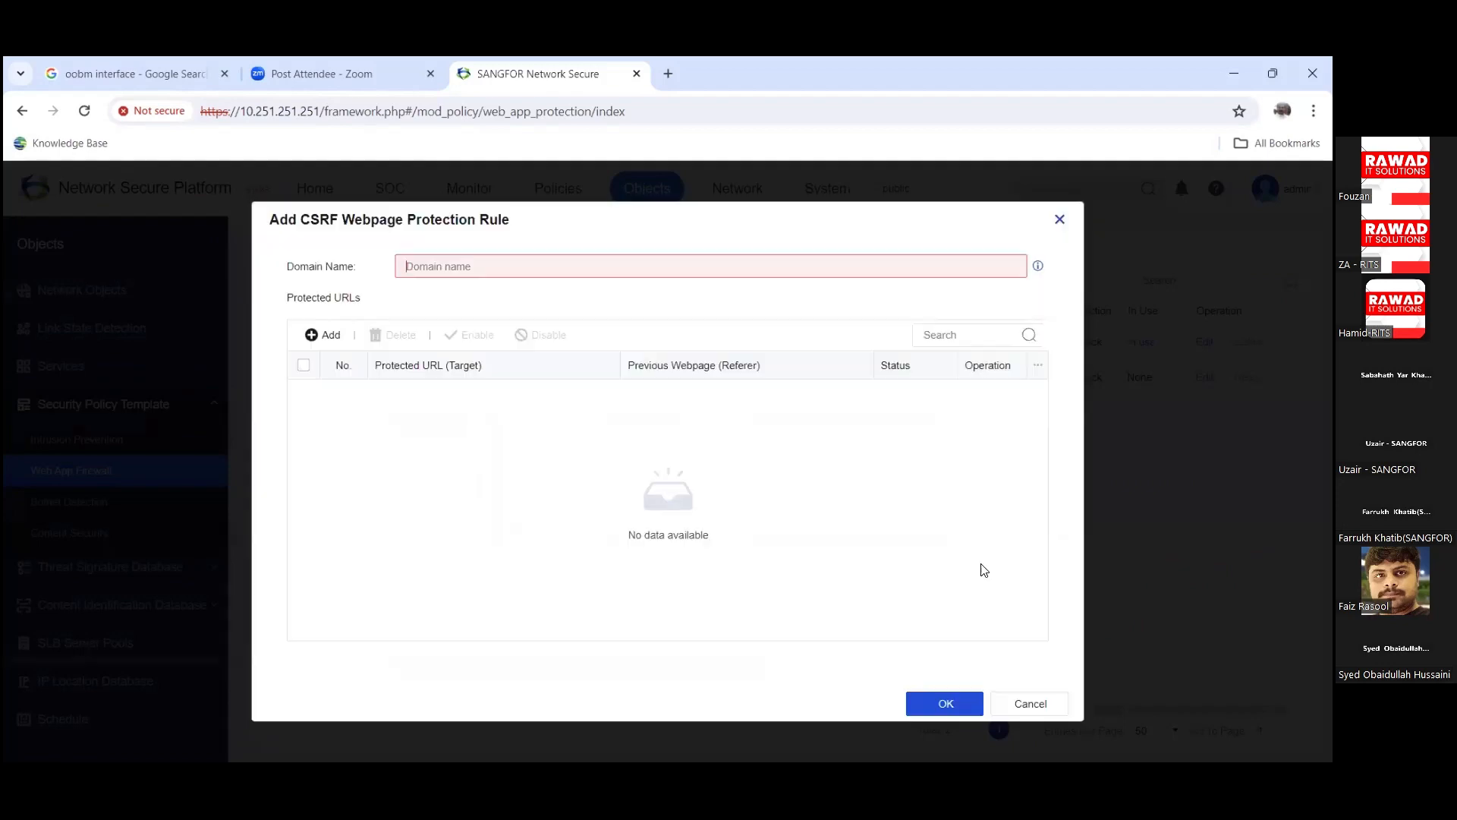
{"action": "left_click", "coordinate": [1038, 665]}
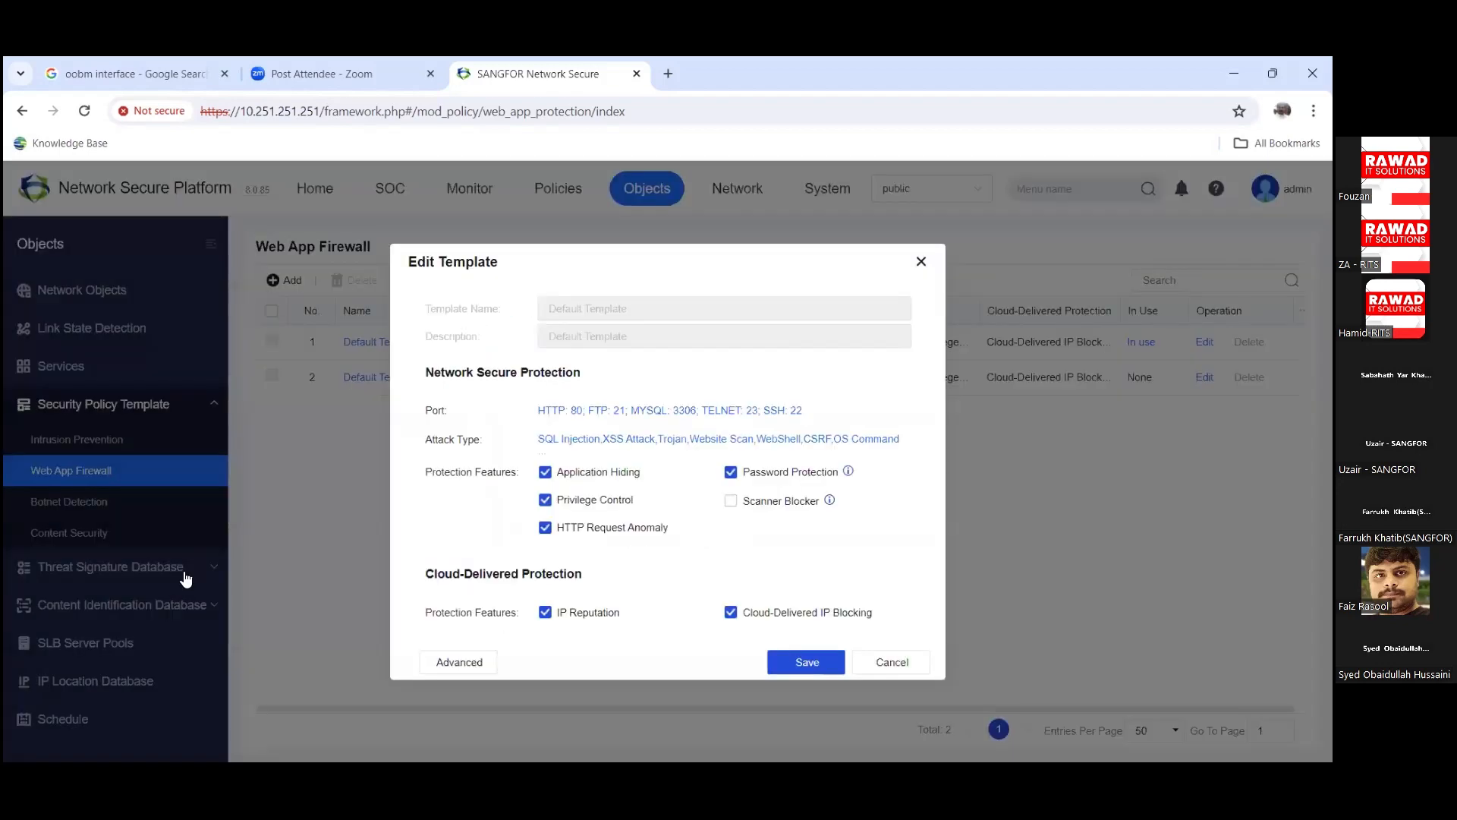
{"action": "key", "text": "Escape"}
Step: Open the anti-ransomware botnet template, tick Suspicious Traffic, review its rules, and close unsaved
{"action": "left_click", "coordinate": [101, 504]}
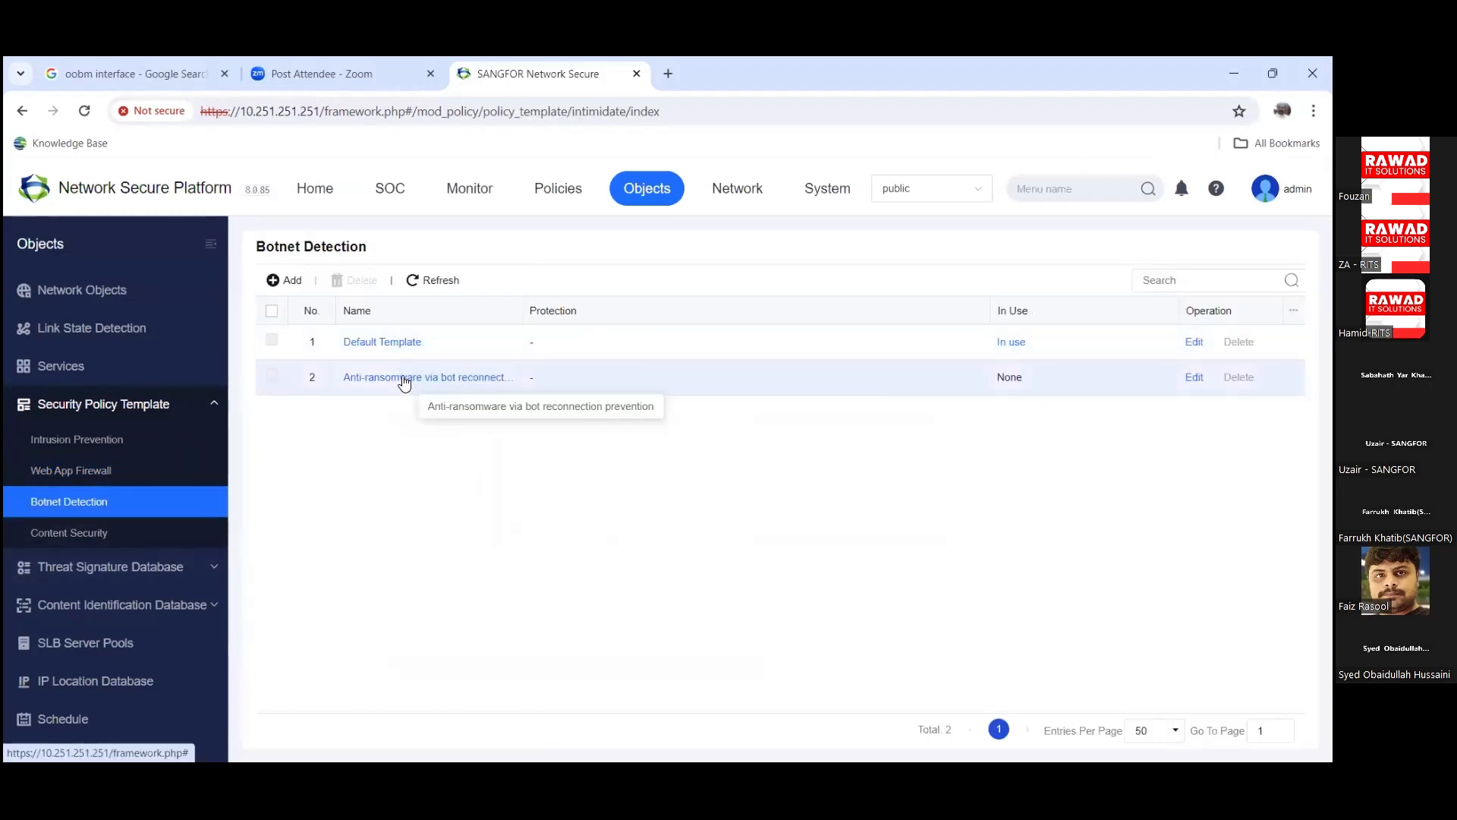
{"action": "left_click", "coordinate": [402, 377]}
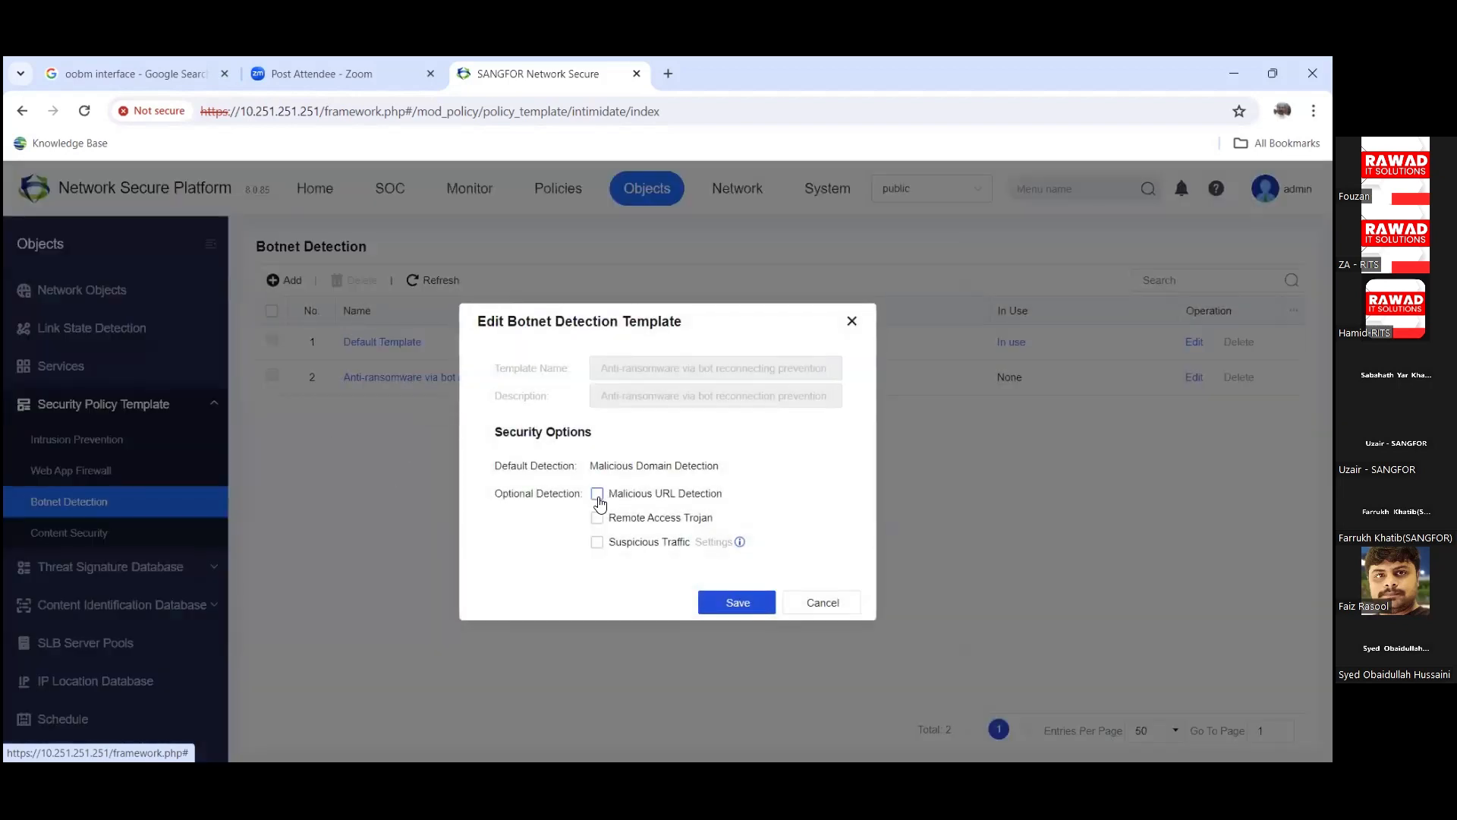
{"action": "left_click", "coordinate": [597, 543]}
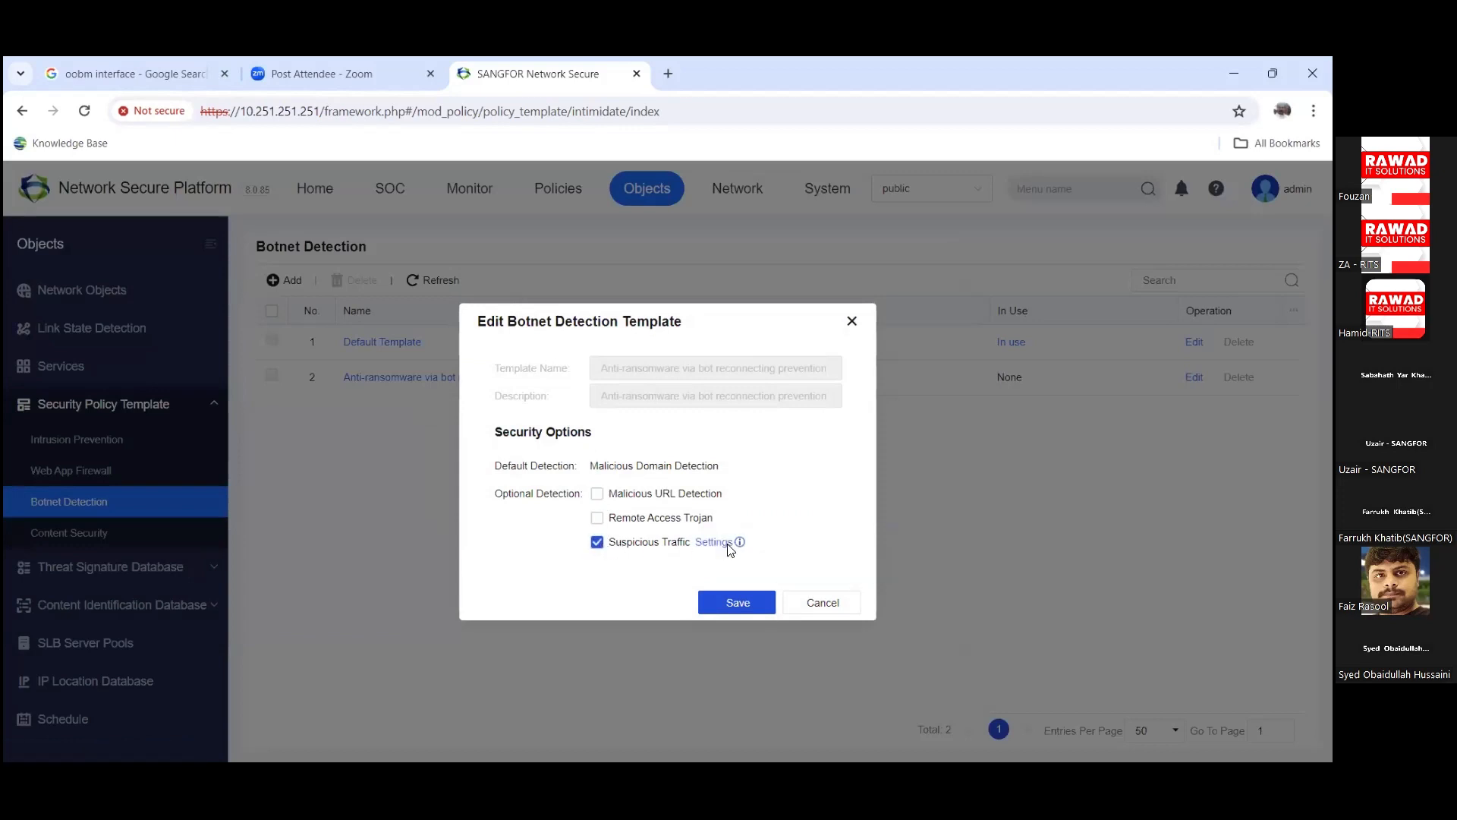
{"action": "left_click", "coordinate": [713, 543]}
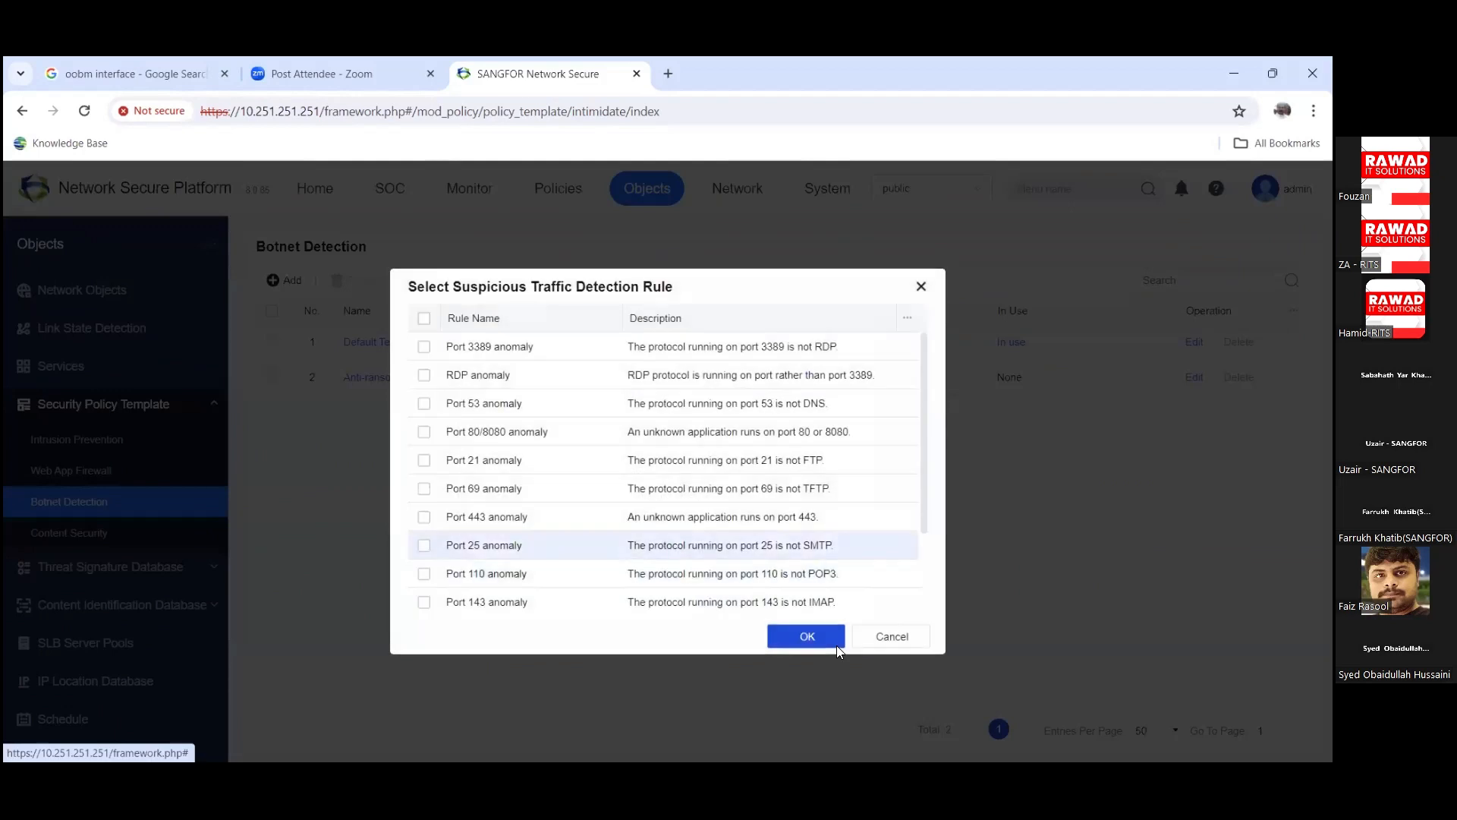
{"action": "scroll", "coordinate": [751, 546], "scroll_direction": "down", "scroll_amount": 3}
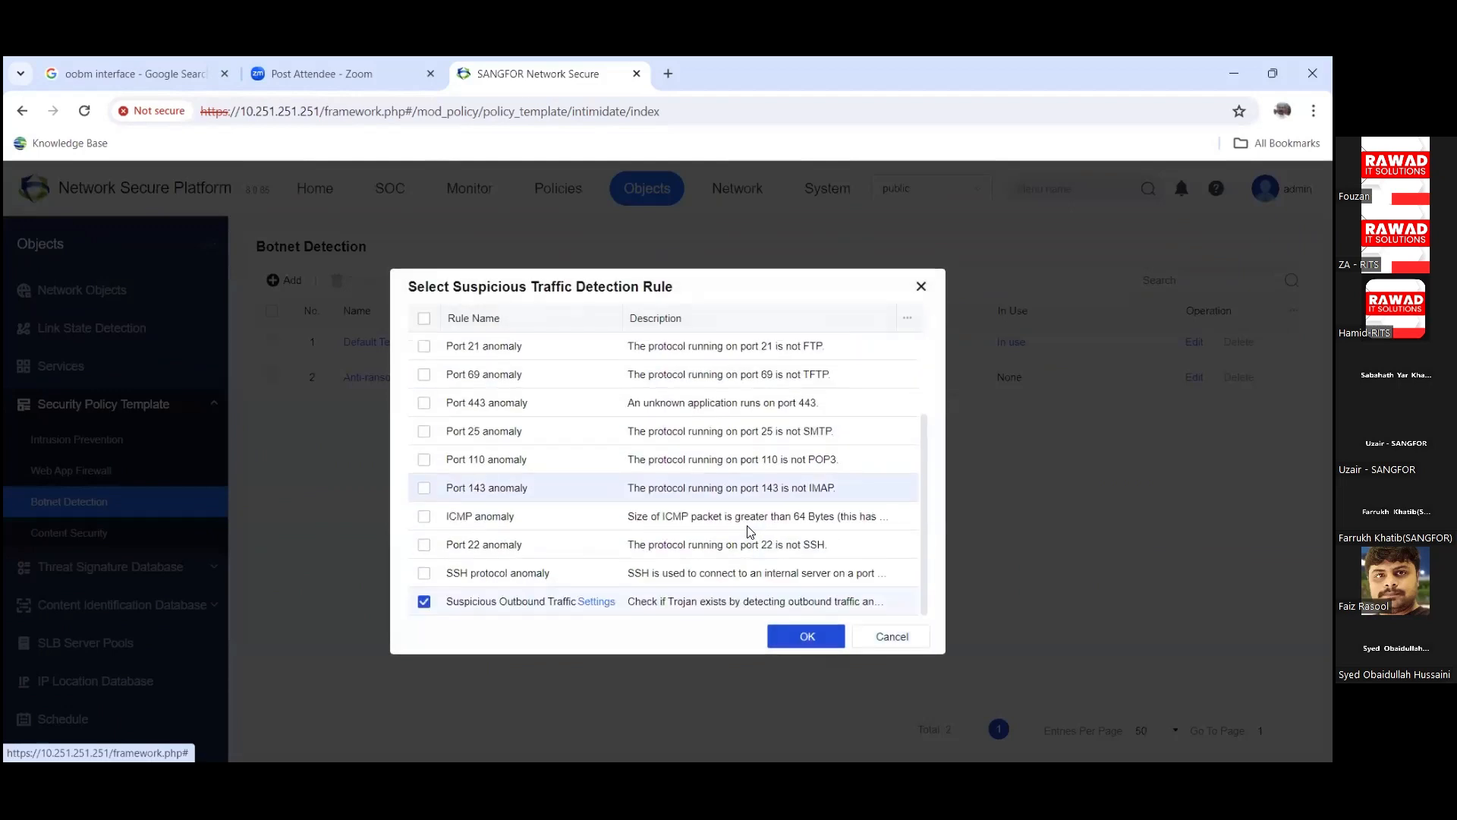
{"action": "left_click", "coordinate": [892, 636]}
{"action": "left_click", "coordinate": [836, 602]}
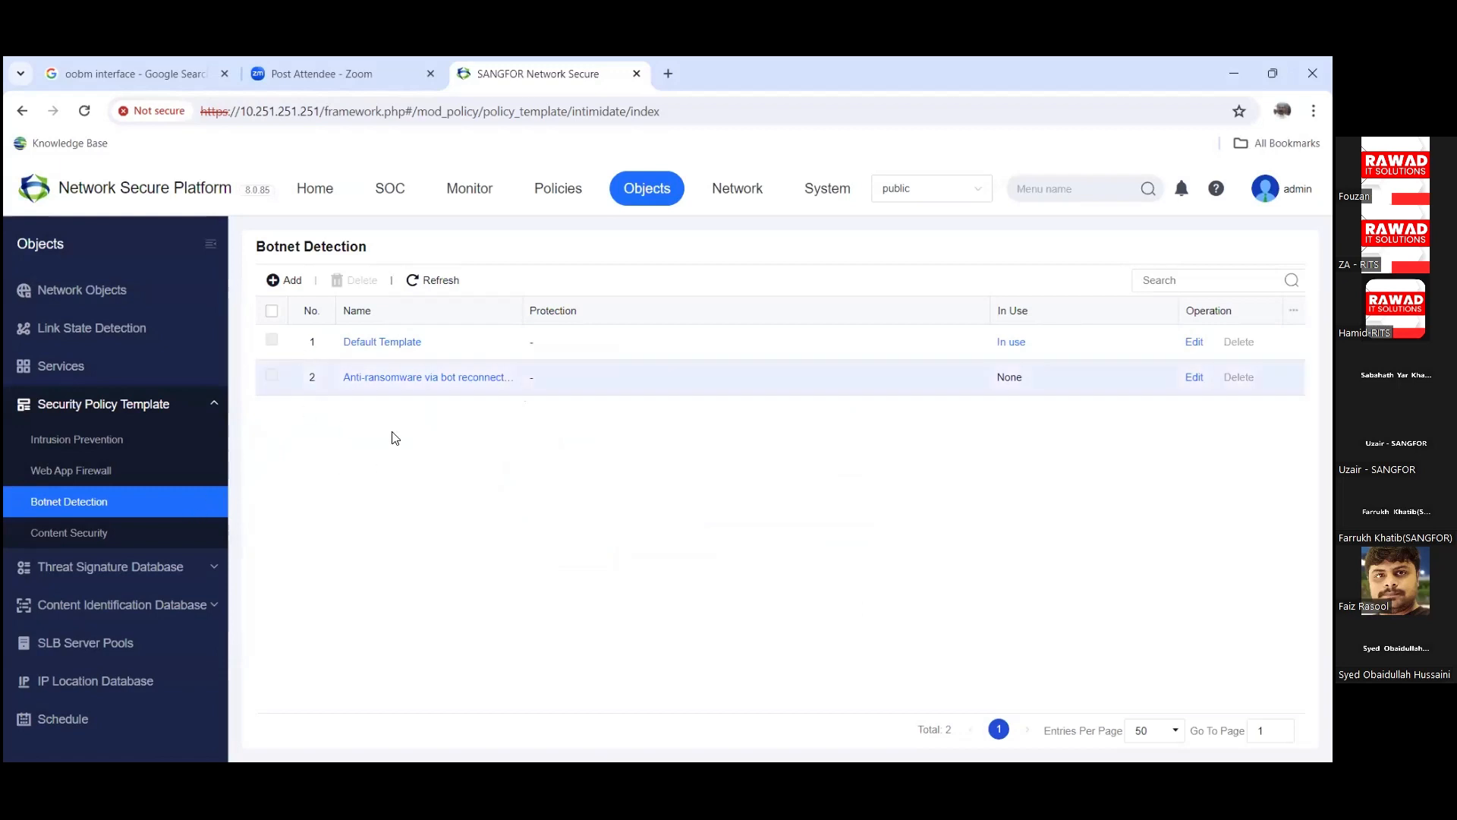
Step: Start a new Content Security template and check the hint about its name
{"action": "left_click", "coordinate": [105, 537]}
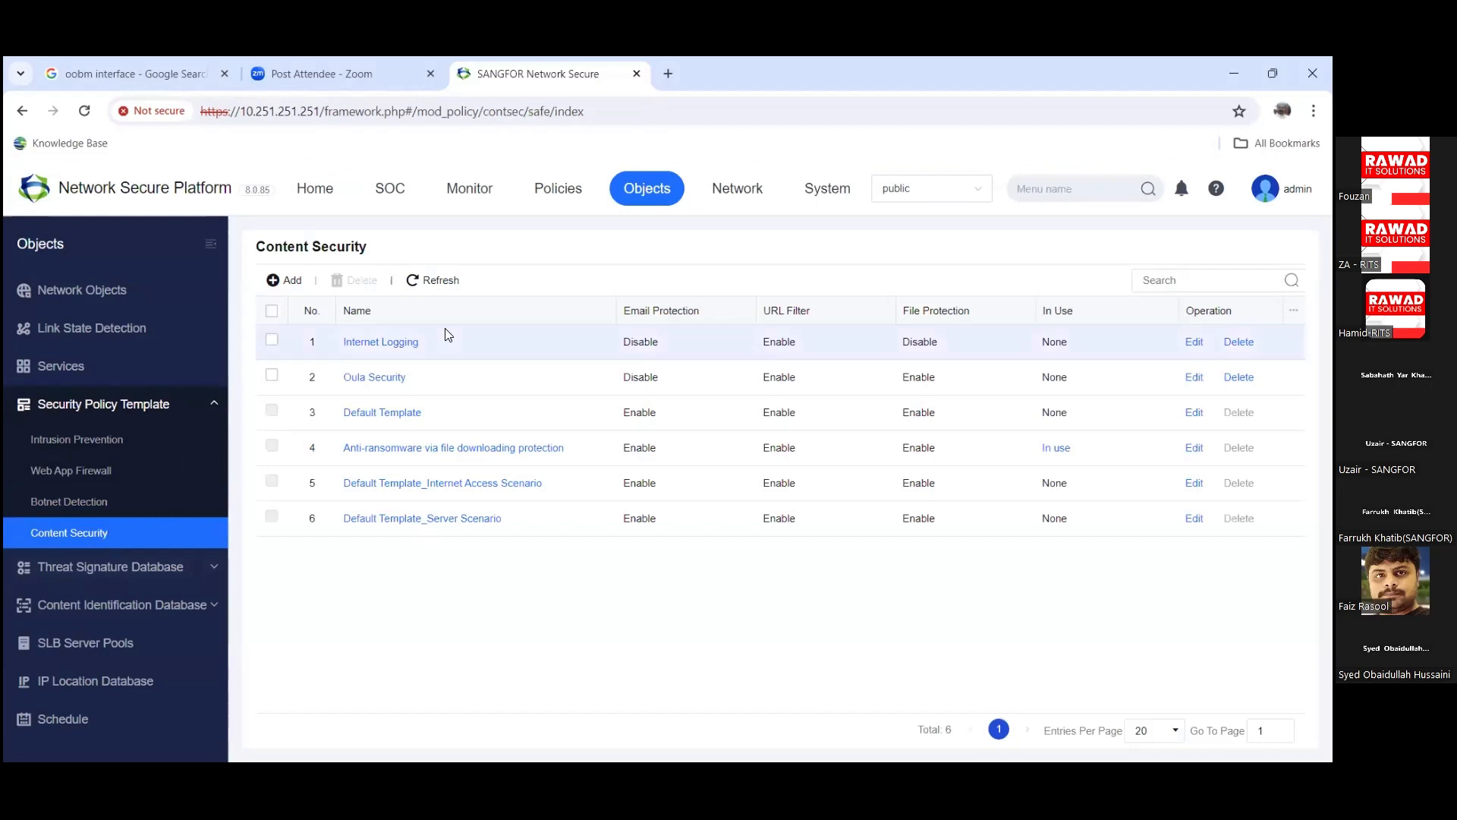
{"action": "left_click", "coordinate": [286, 292]}
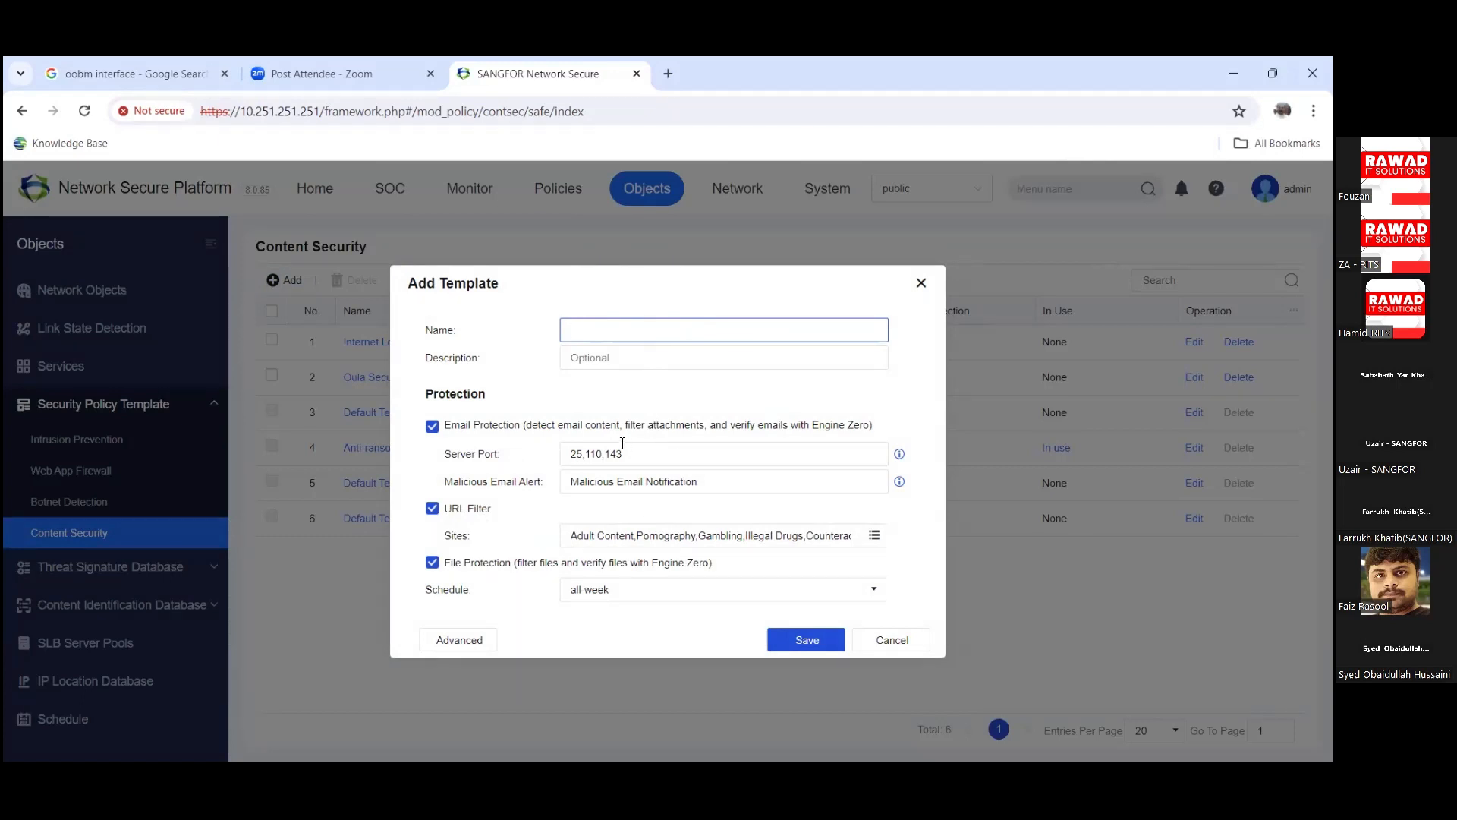
{"action": "left_click", "coordinate": [900, 481]}
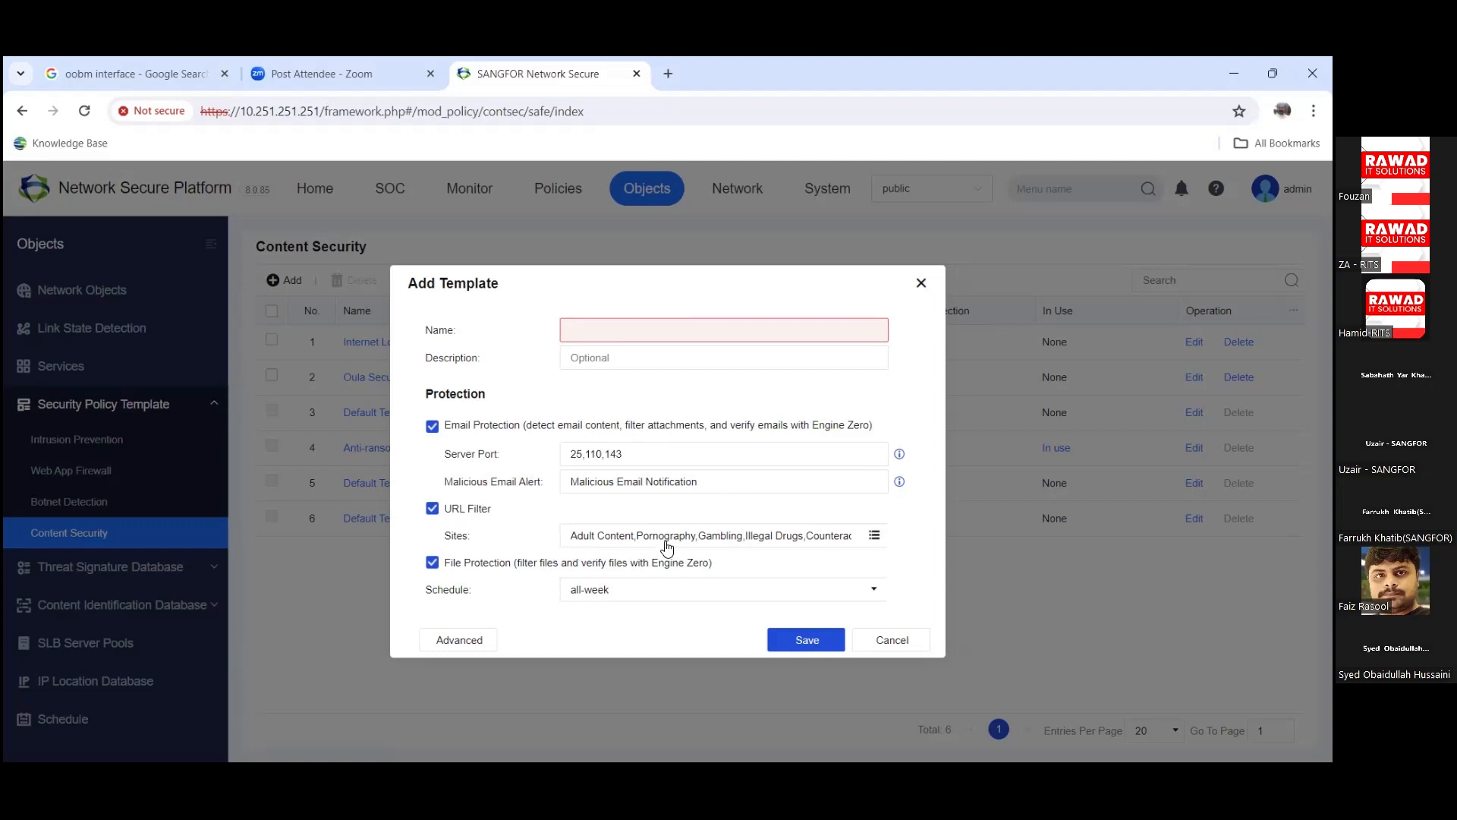
Step: Add Education, IT Related, News Portal, Online Shopping and Job-hunting & Employment to the URL filter sites
{"action": "left_click", "coordinate": [880, 534]}
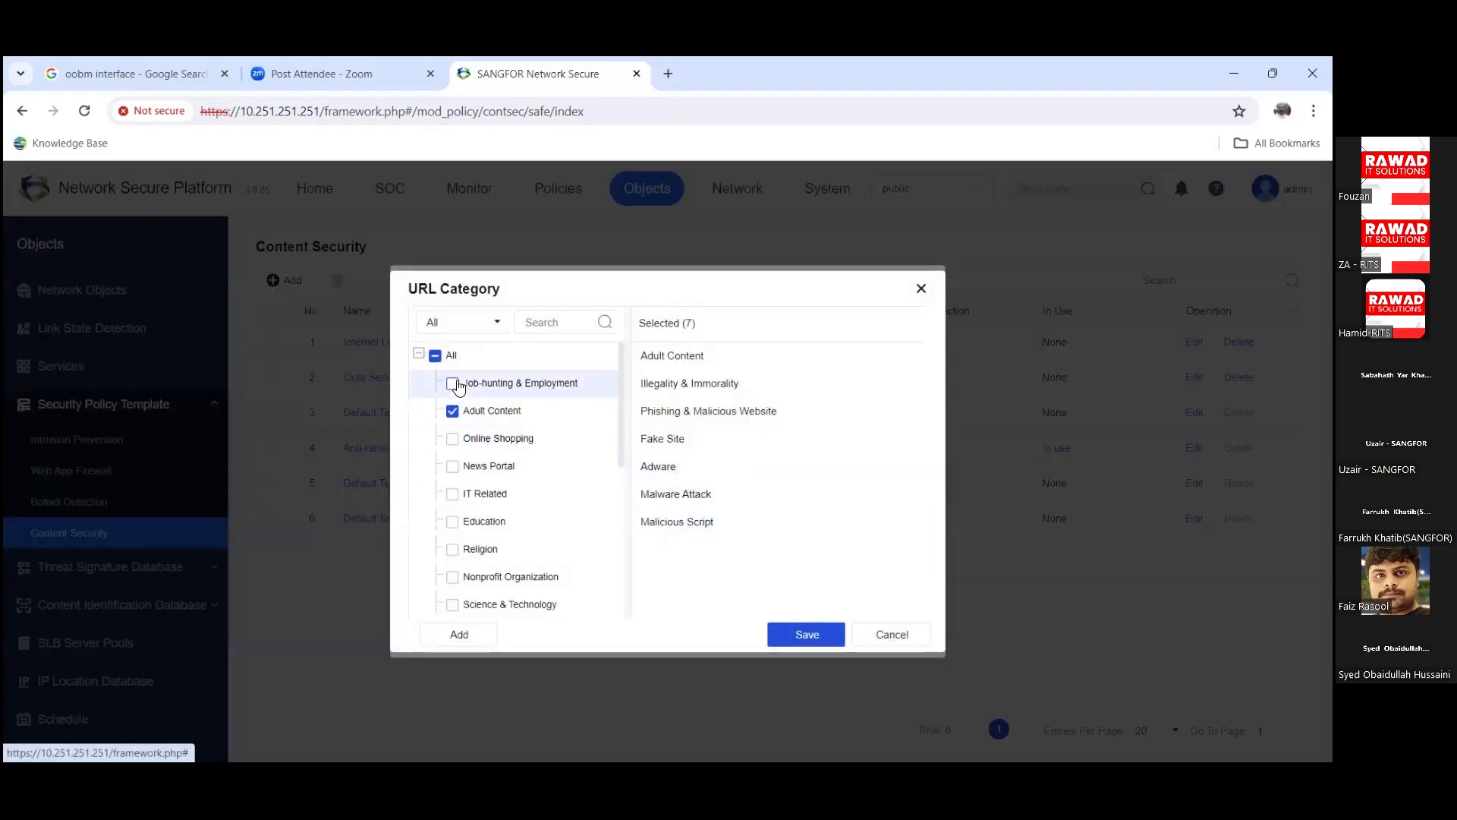
{"action": "scroll", "coordinate": [508, 465], "scroll_direction": "down", "scroll_amount": 1}
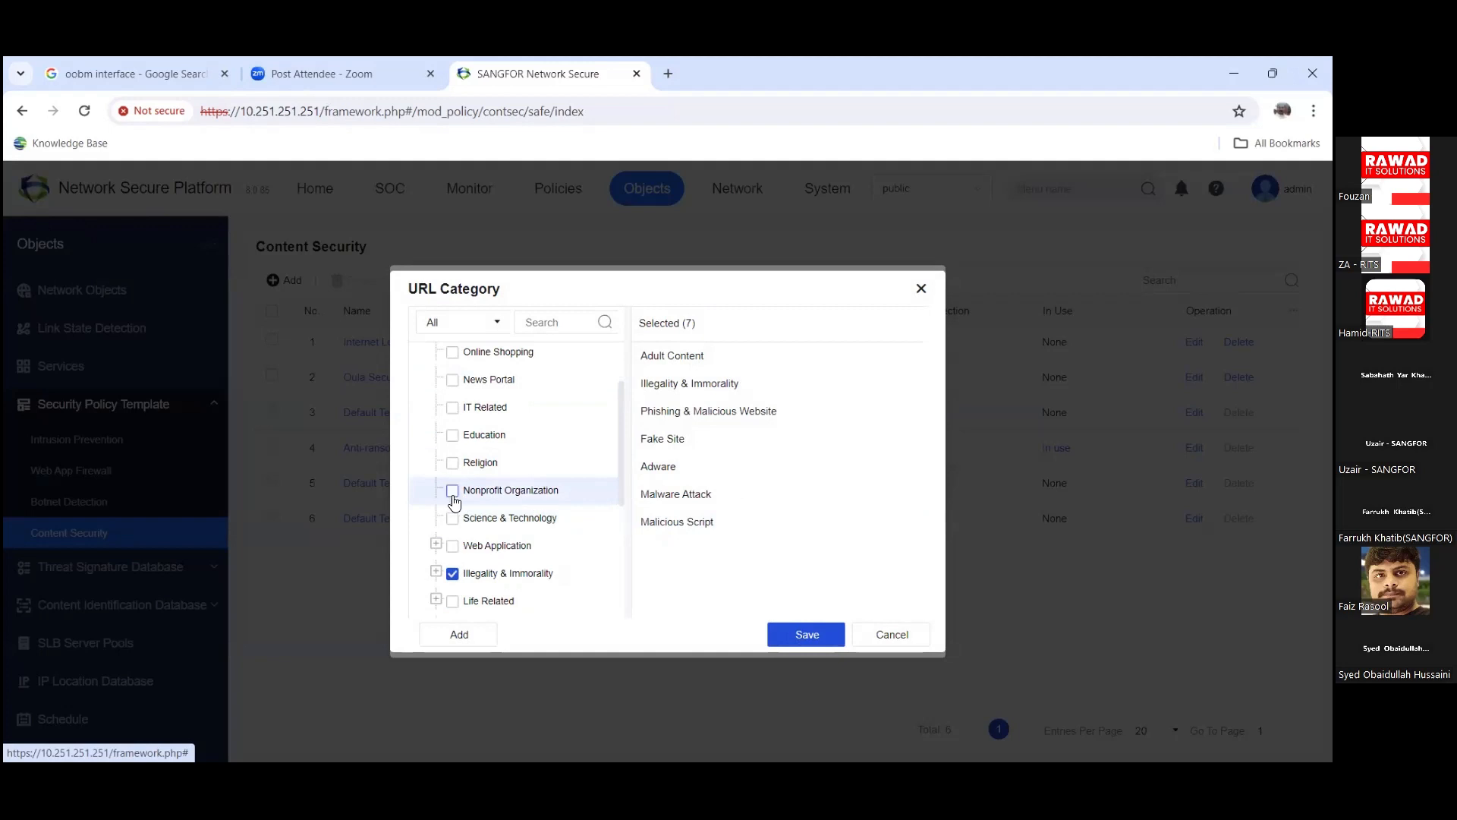
{"action": "left_click", "coordinate": [452, 435]}
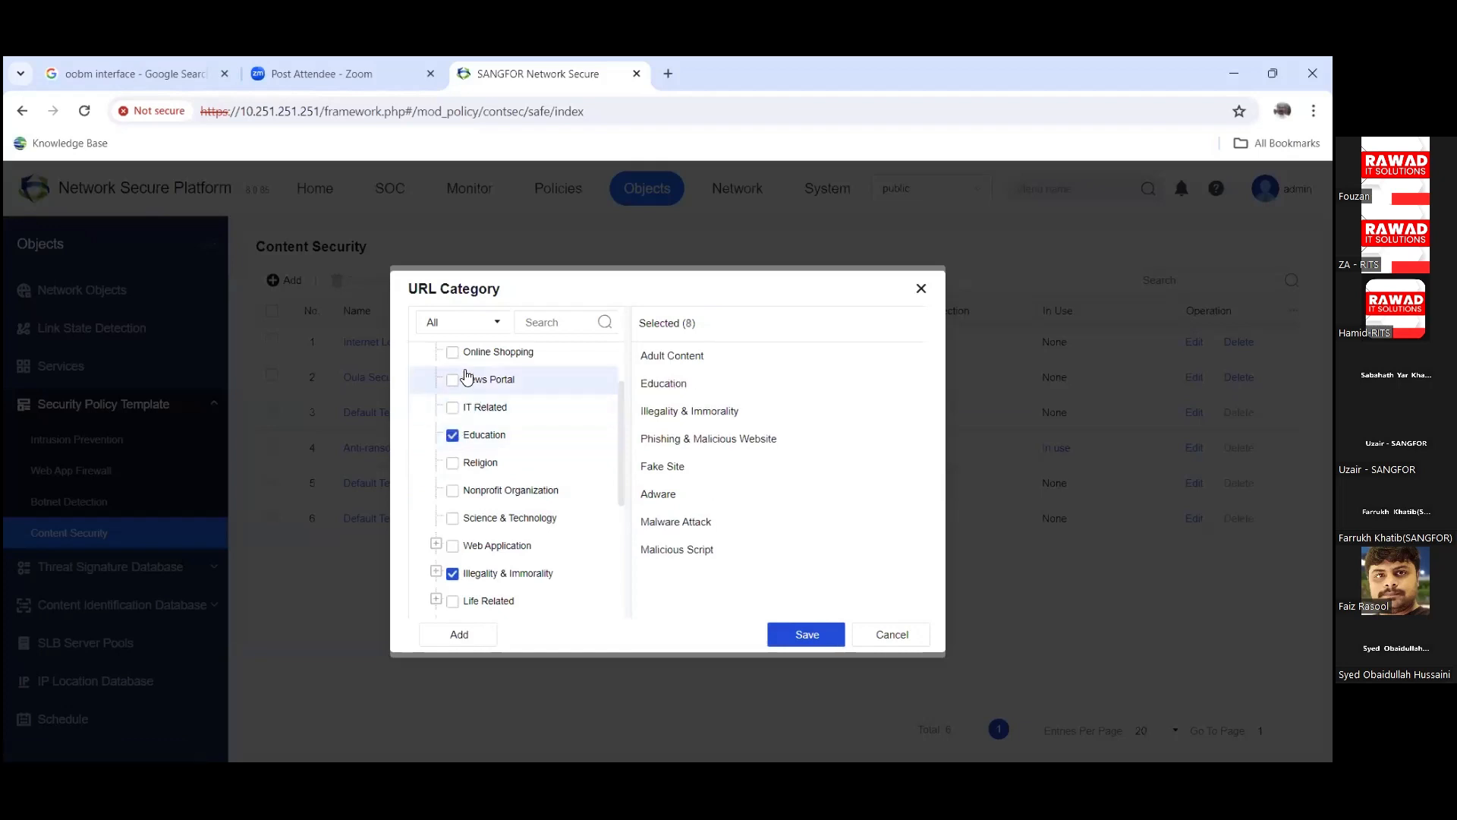
{"action": "left_click", "coordinate": [453, 408]}
{"action": "left_click", "coordinate": [452, 379]}
{"action": "left_click", "coordinate": [453, 352]}
{"action": "scroll", "coordinate": [471, 432], "scroll_direction": "up", "scroll_amount": 2}
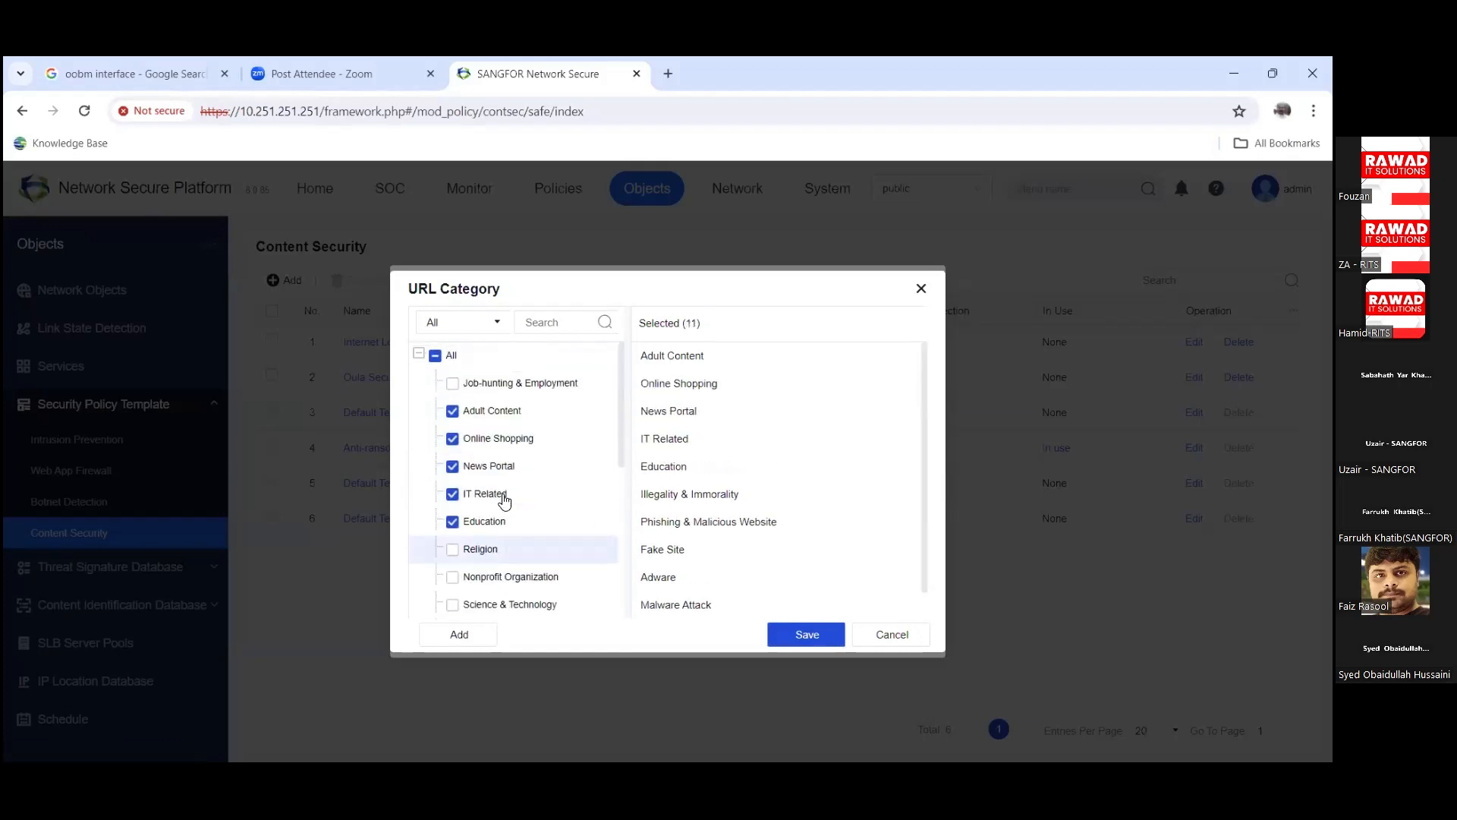
{"action": "left_click", "coordinate": [453, 382]}
{"action": "scroll", "coordinate": [516, 471], "scroll_direction": "down", "scroll_amount": 3}
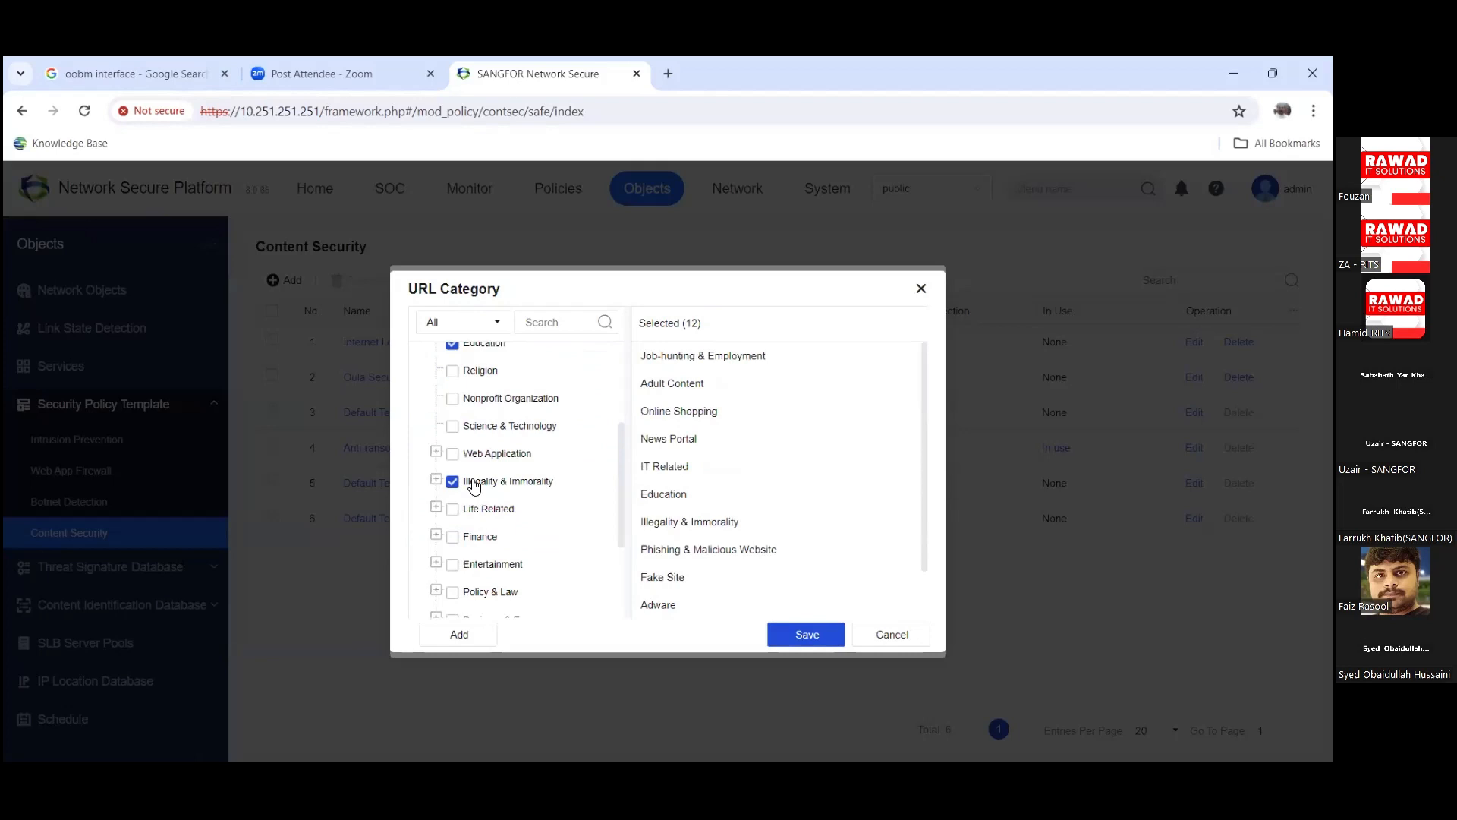
{"action": "left_click", "coordinate": [808, 633]}
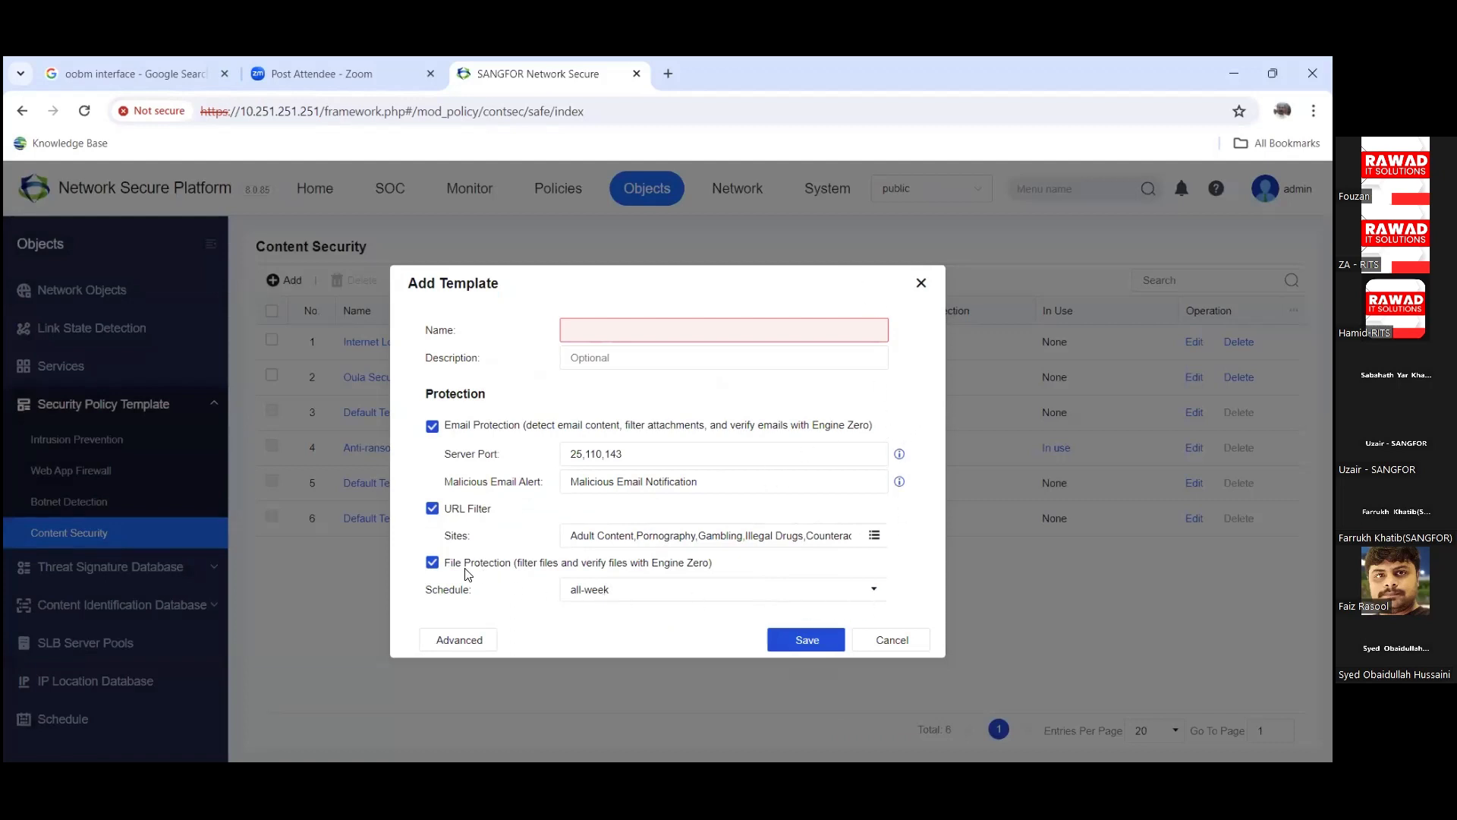
Step: Keep the all-week schedule and briefly open the advanced protection settings
{"action": "left_click", "coordinate": [882, 597]}
{"action": "left_click", "coordinate": [880, 598]}
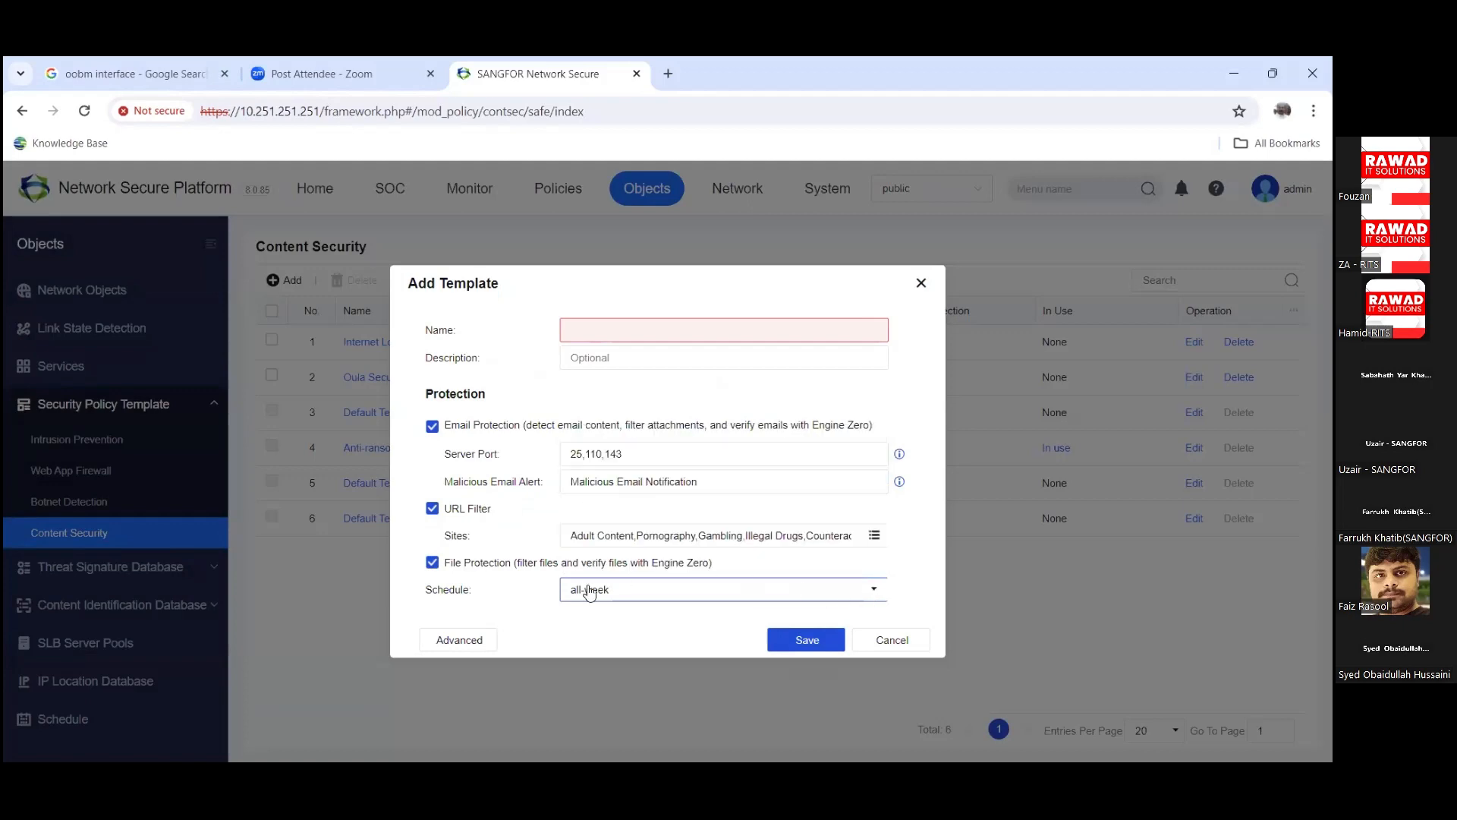
{"action": "left_click", "coordinate": [472, 639]}
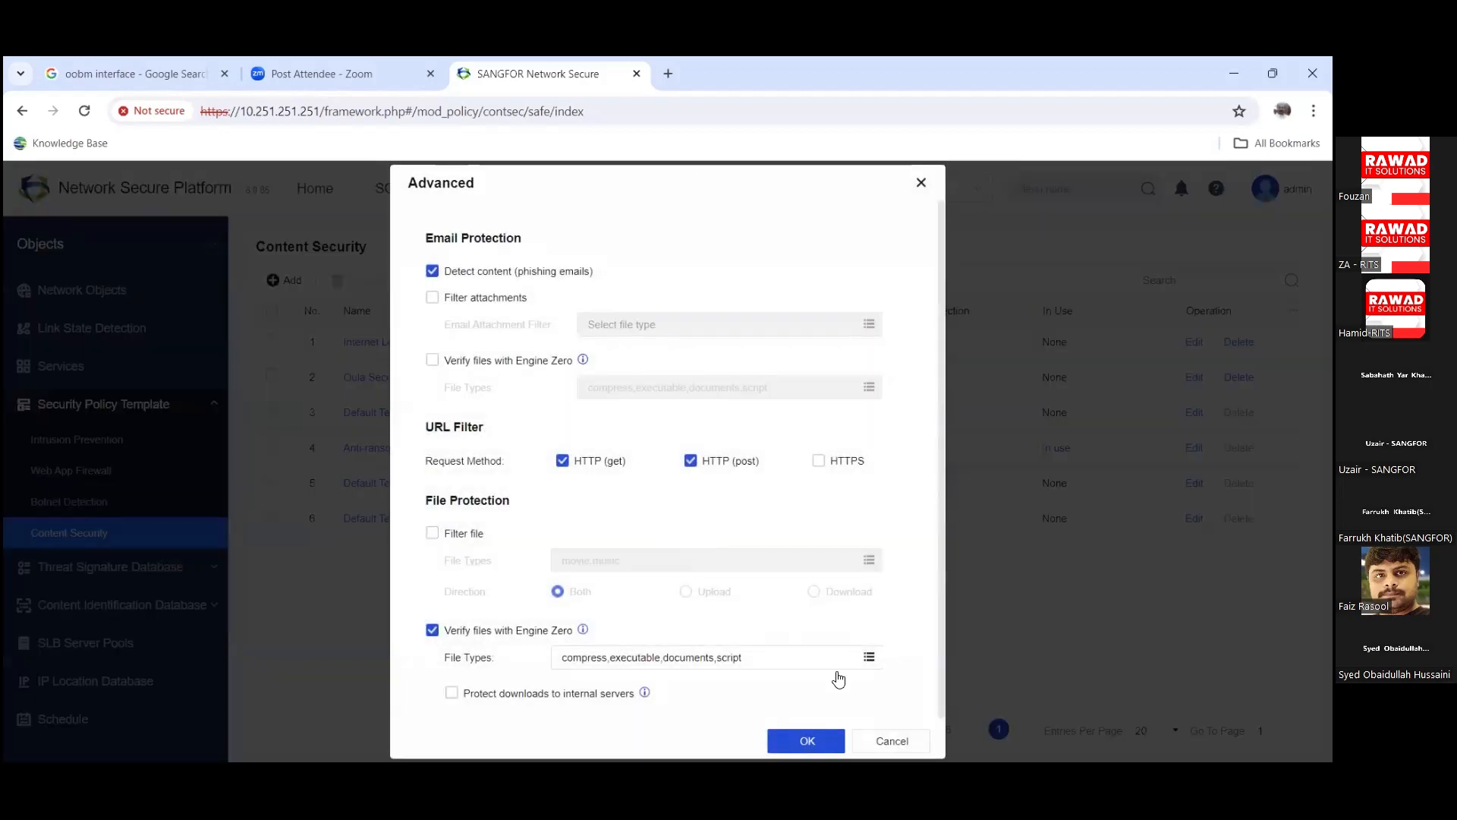
{"action": "left_click", "coordinate": [823, 745]}
Step: Turn on file type filtering for movie and music files in Advanced settings and accept
{"action": "left_click", "coordinate": [472, 641]}
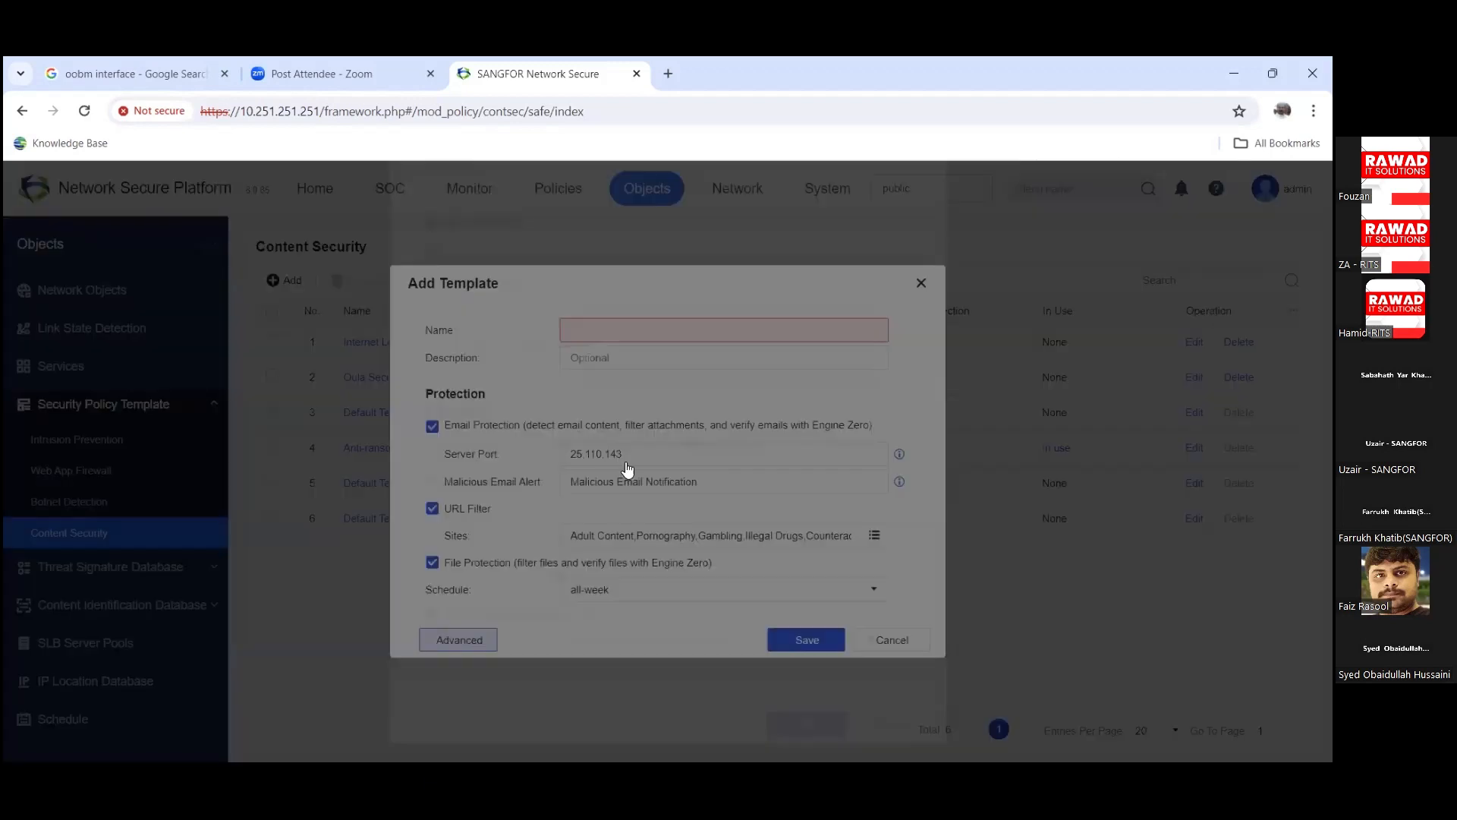
{"action": "left_click", "coordinate": [452, 538]}
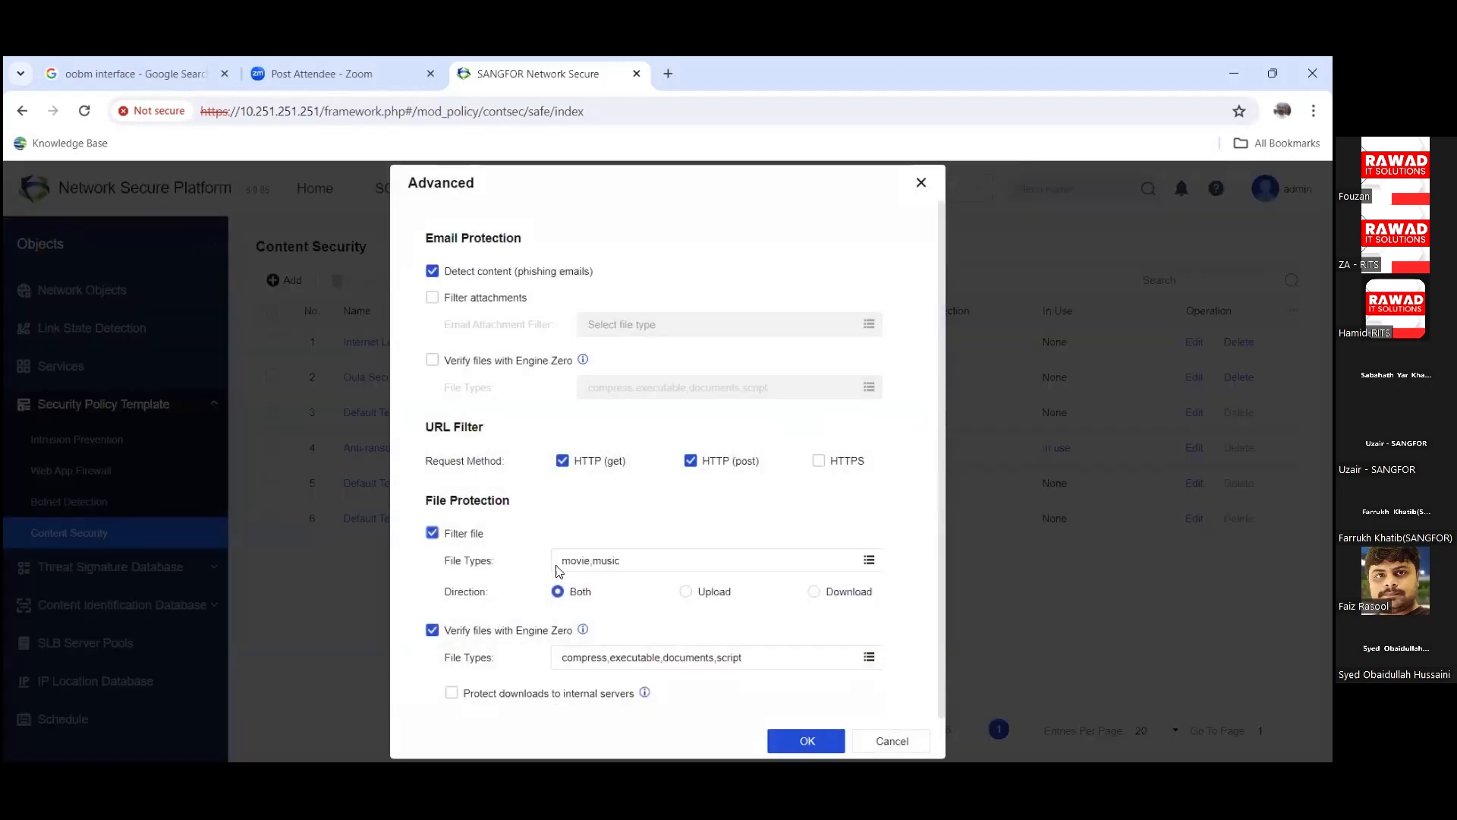
{"action": "left_click", "coordinate": [626, 562]}
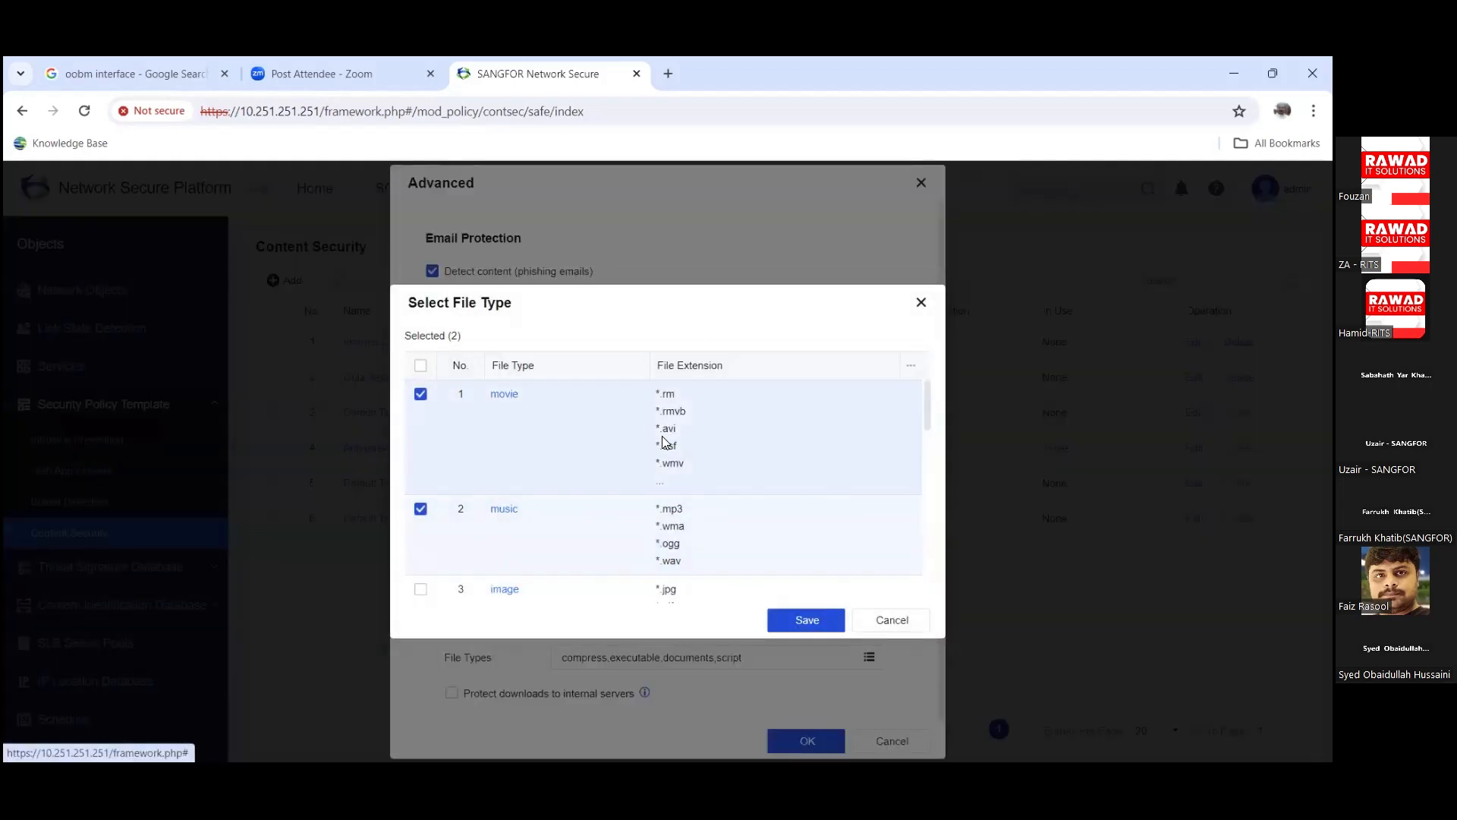
{"action": "scroll", "coordinate": [664, 442], "scroll_direction": "down", "scroll_amount": 5}
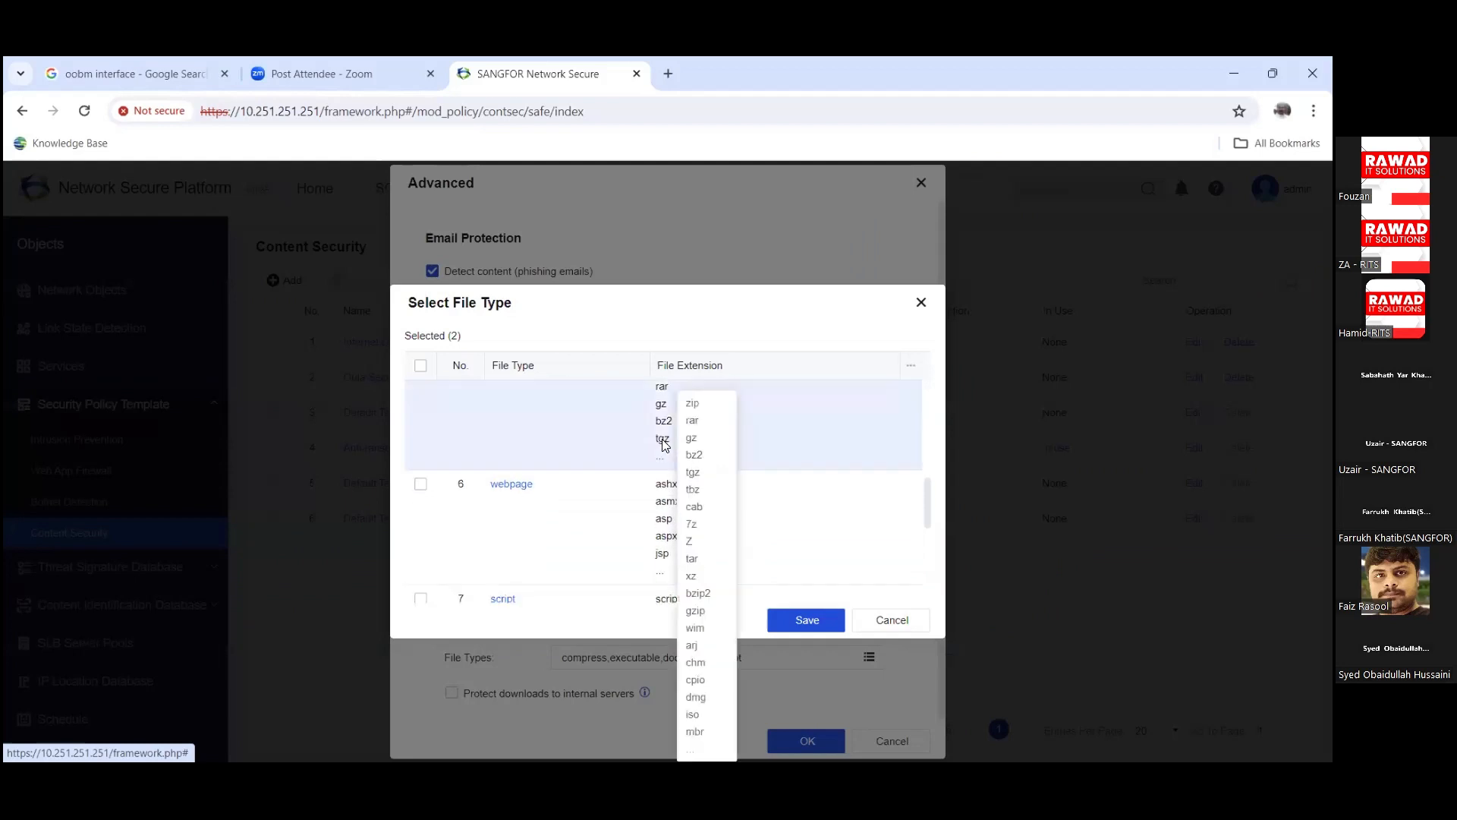
{"action": "scroll", "coordinate": [664, 444], "scroll_direction": "down", "scroll_amount": 3}
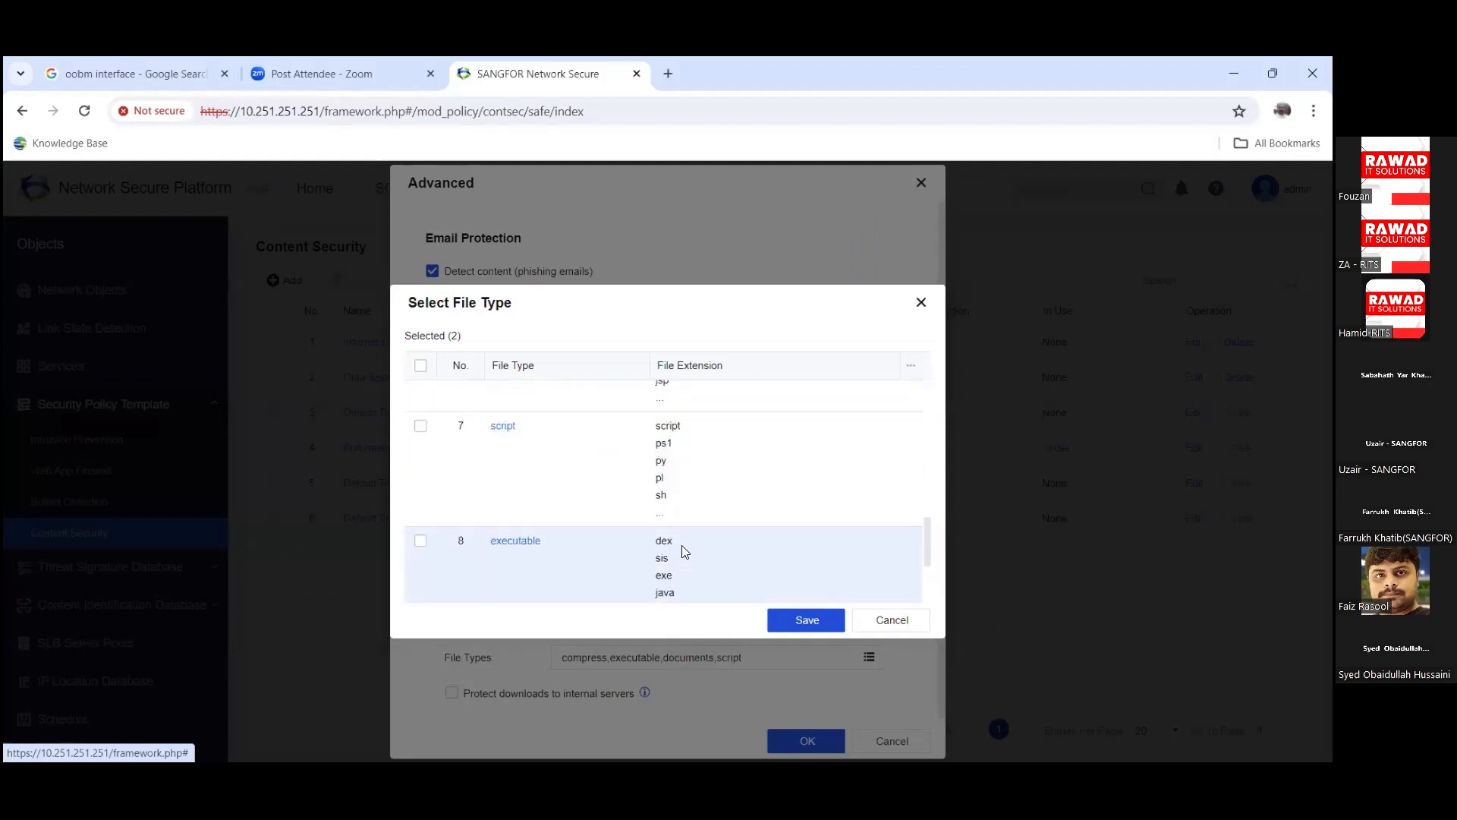
{"action": "left_click_drag", "start_coordinate": [922, 519], "coordinate": [938, 378]}
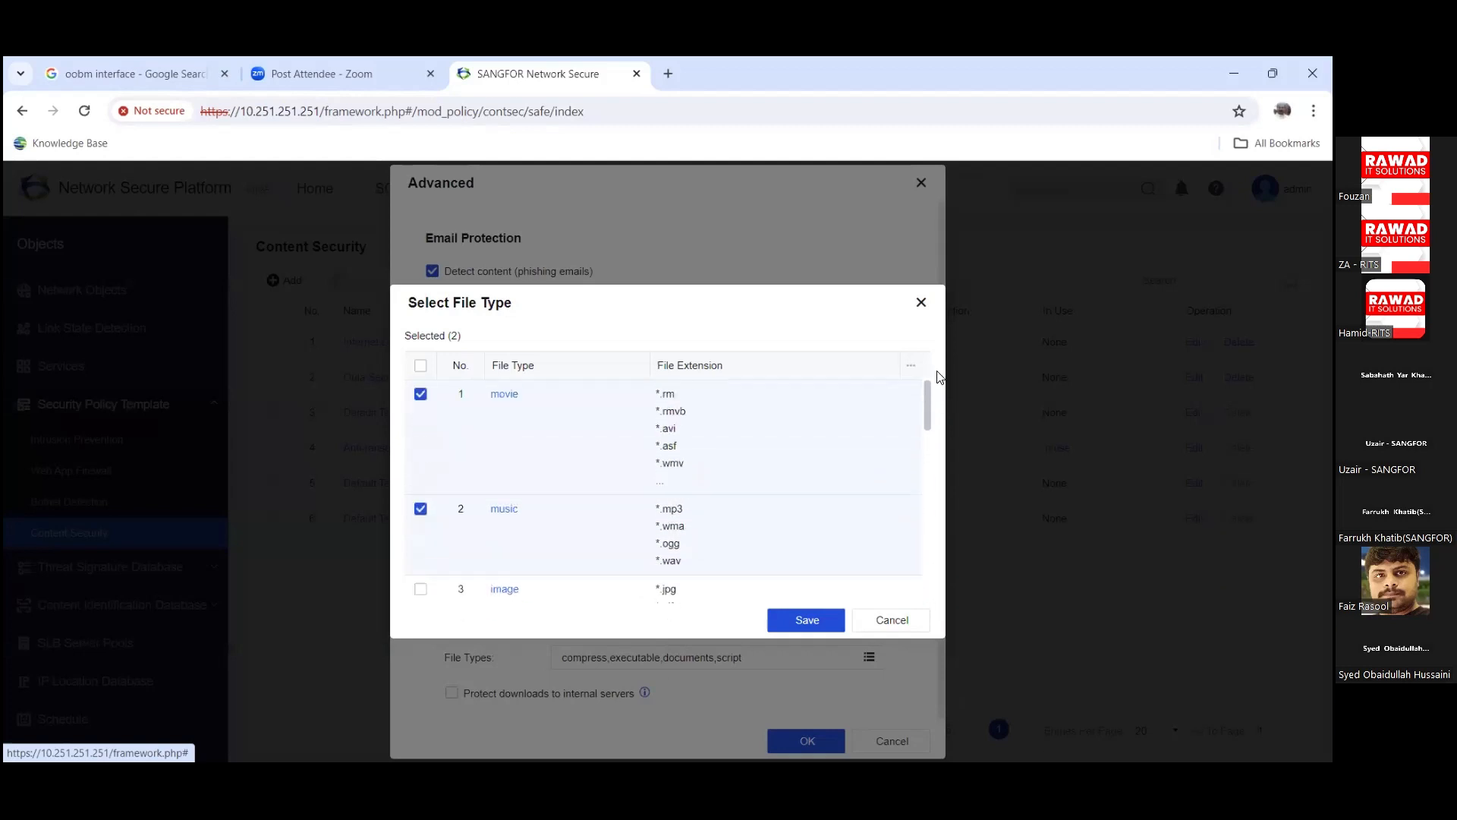
{"action": "left_click", "coordinate": [886, 616]}
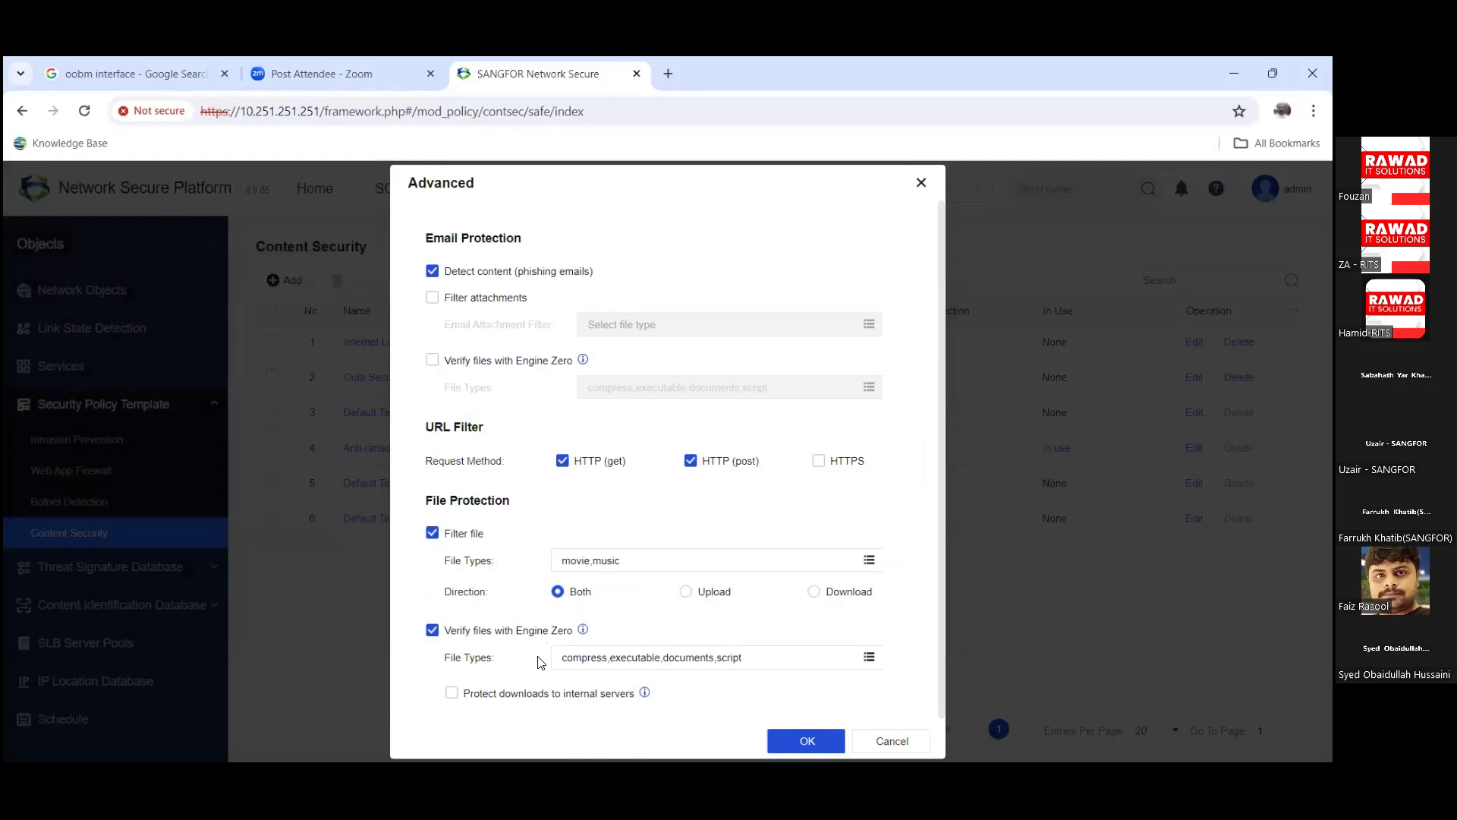
{"action": "left_click", "coordinate": [808, 742]}
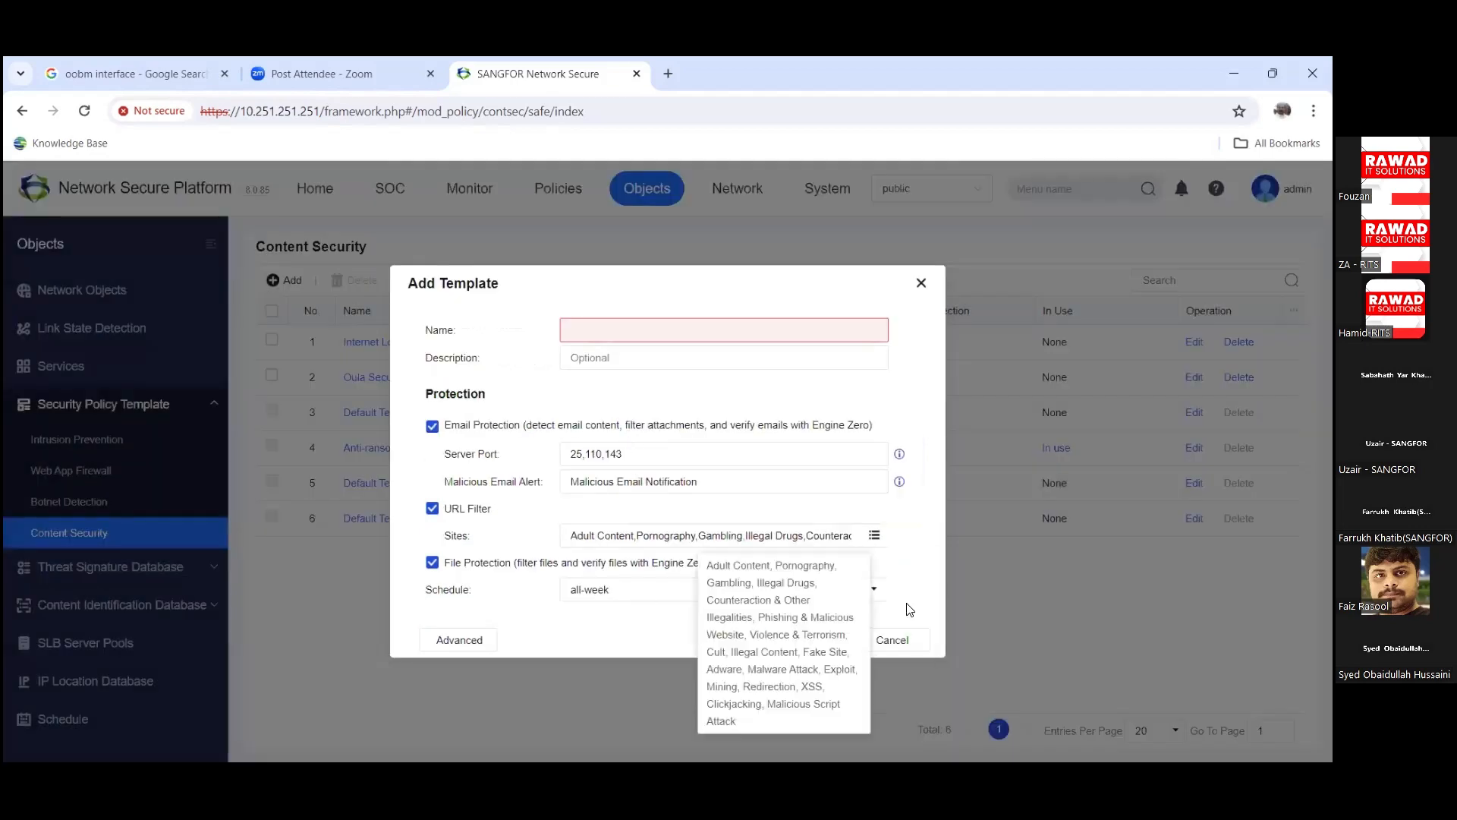
Step: Discard the unsaved template, page the Security Database to its last page 97, then open Custom Database
{"action": "left_click", "coordinate": [904, 636]}
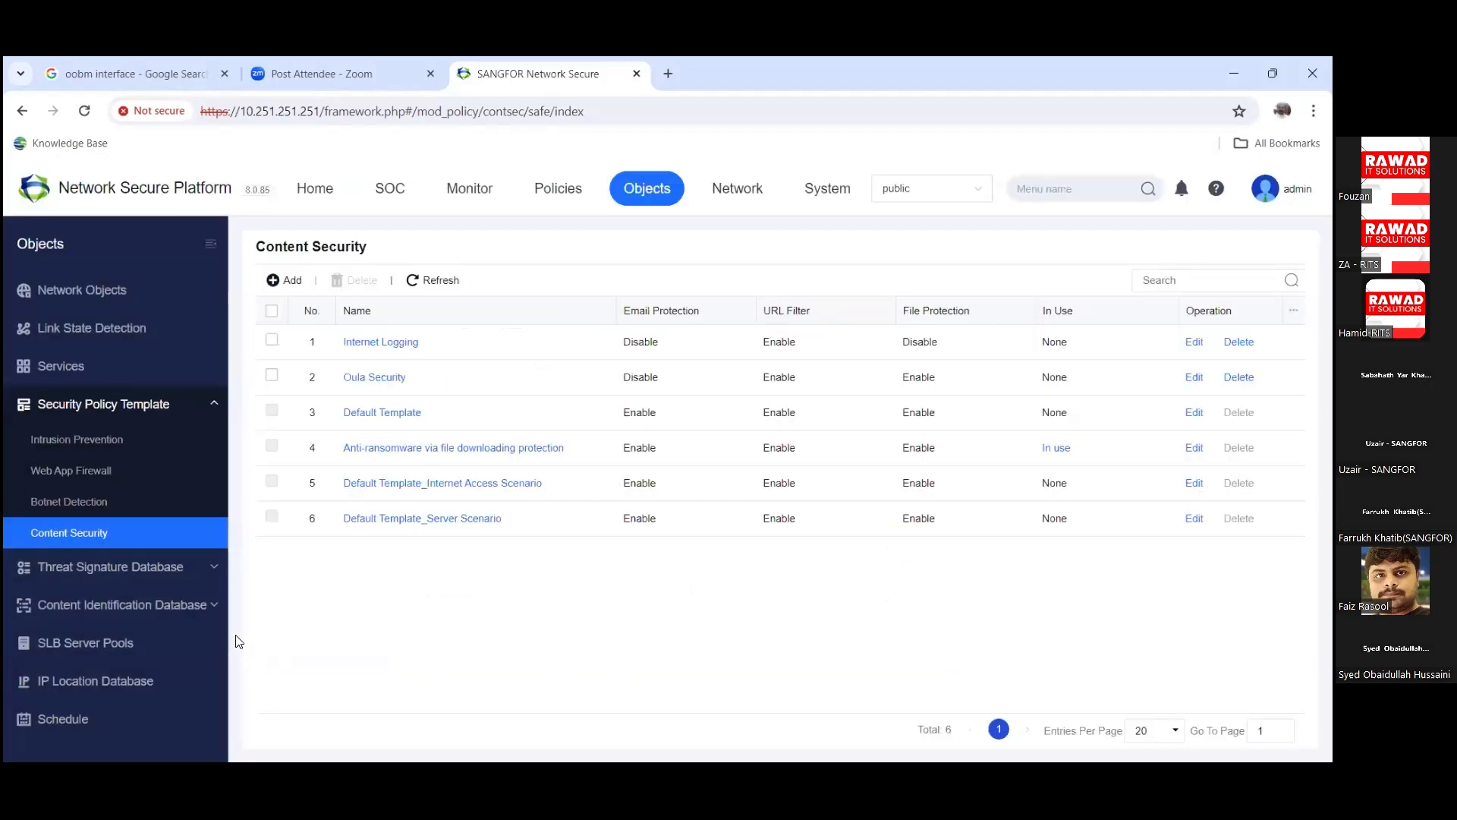
{"action": "left_click", "coordinate": [184, 585]}
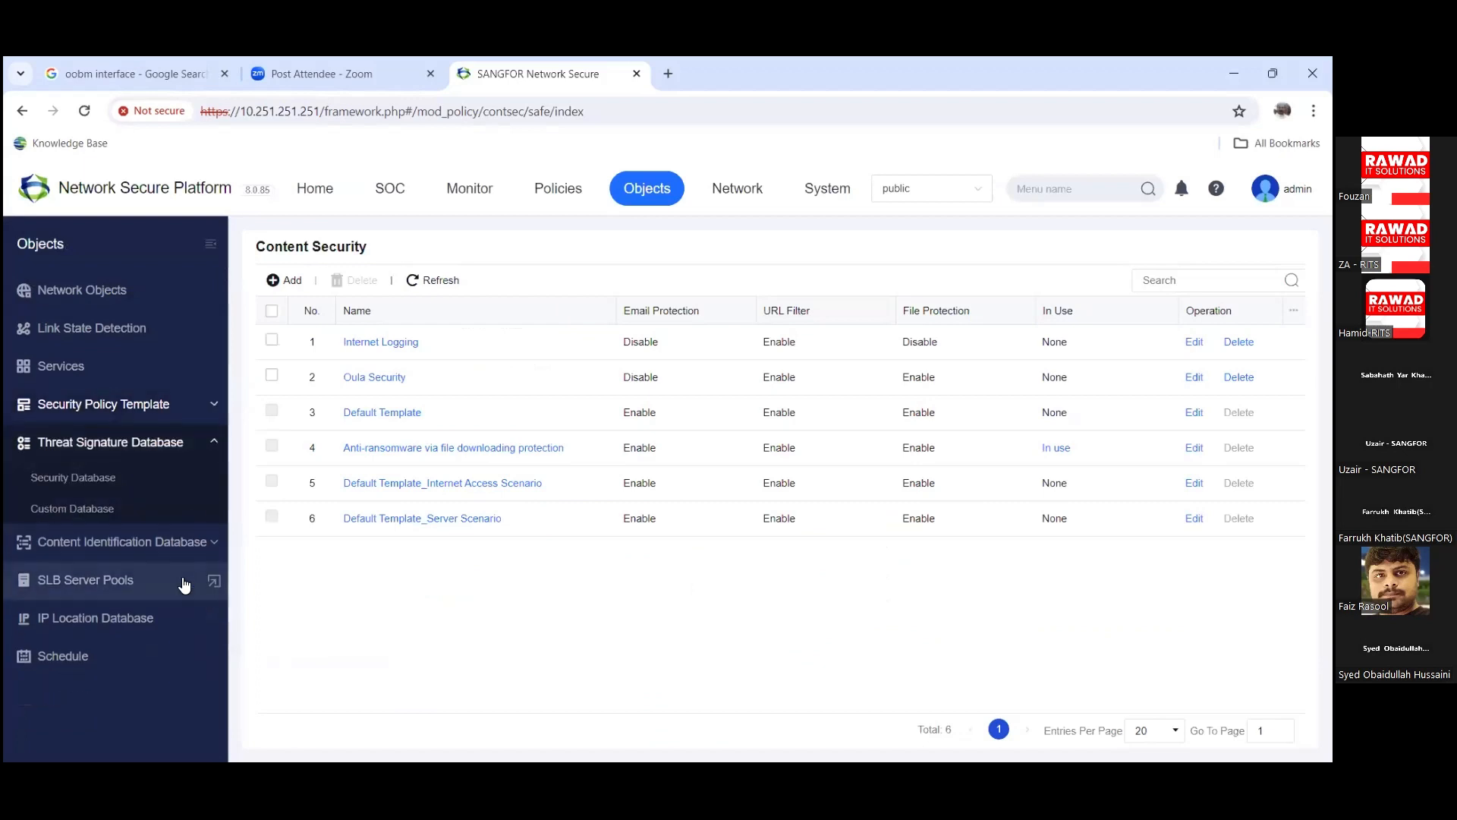
{"action": "left_click", "coordinate": [141, 480]}
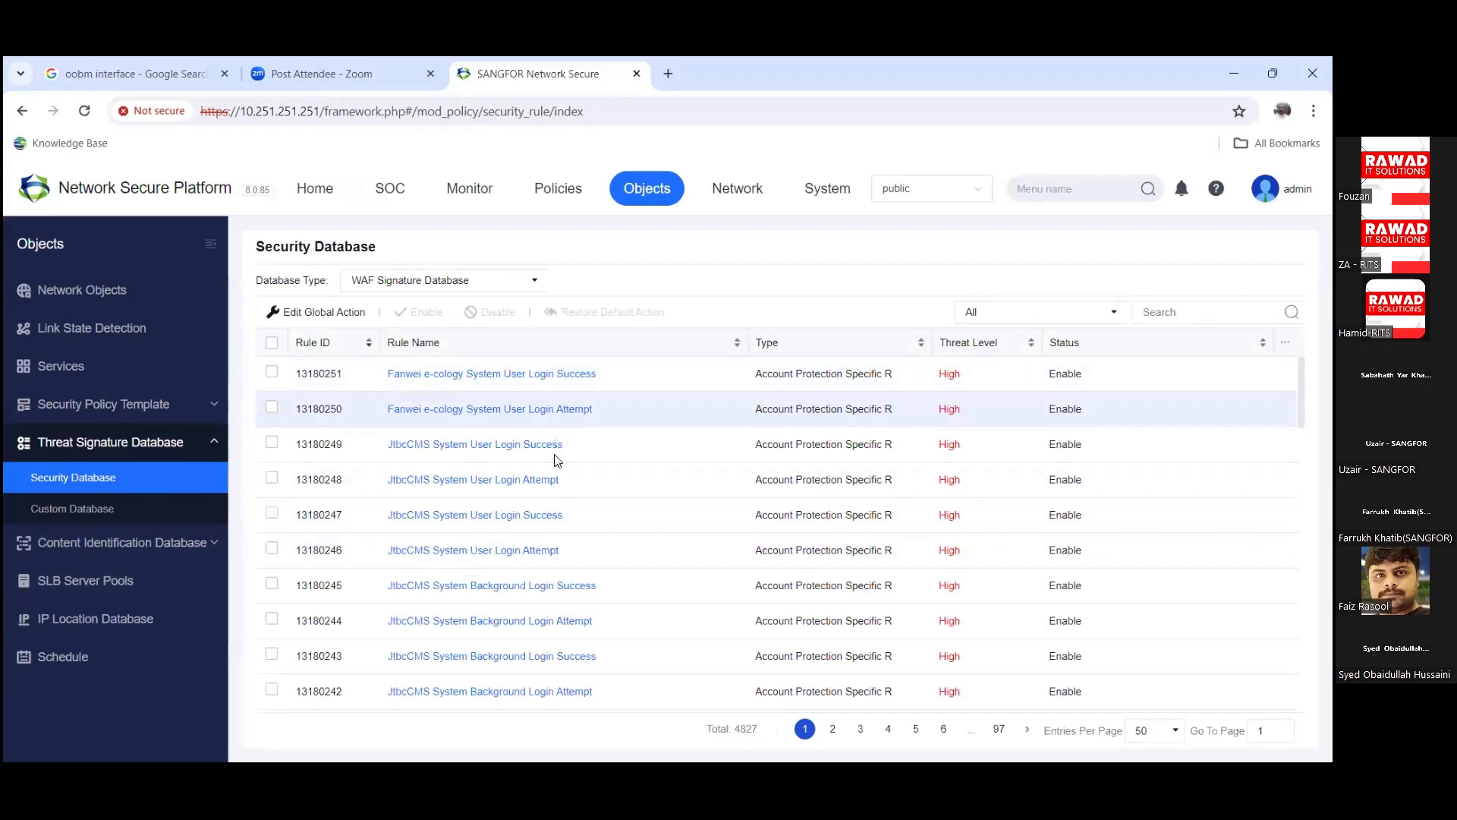
{"action": "scroll", "coordinate": [558, 461], "scroll_direction": "down", "scroll_amount": 15}
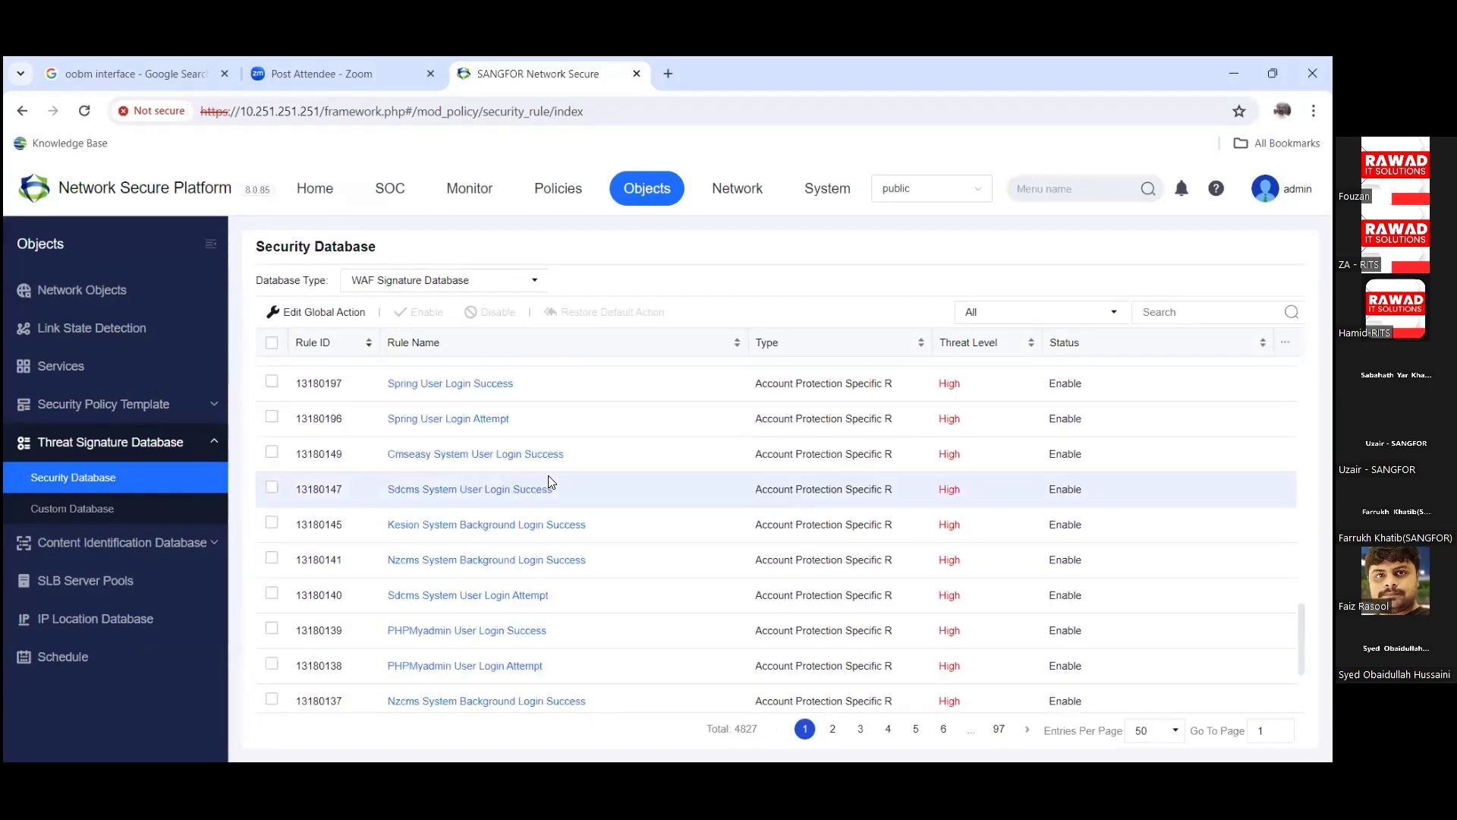
{"action": "scroll", "coordinate": [550, 482], "scroll_direction": "up", "scroll_amount": 5}
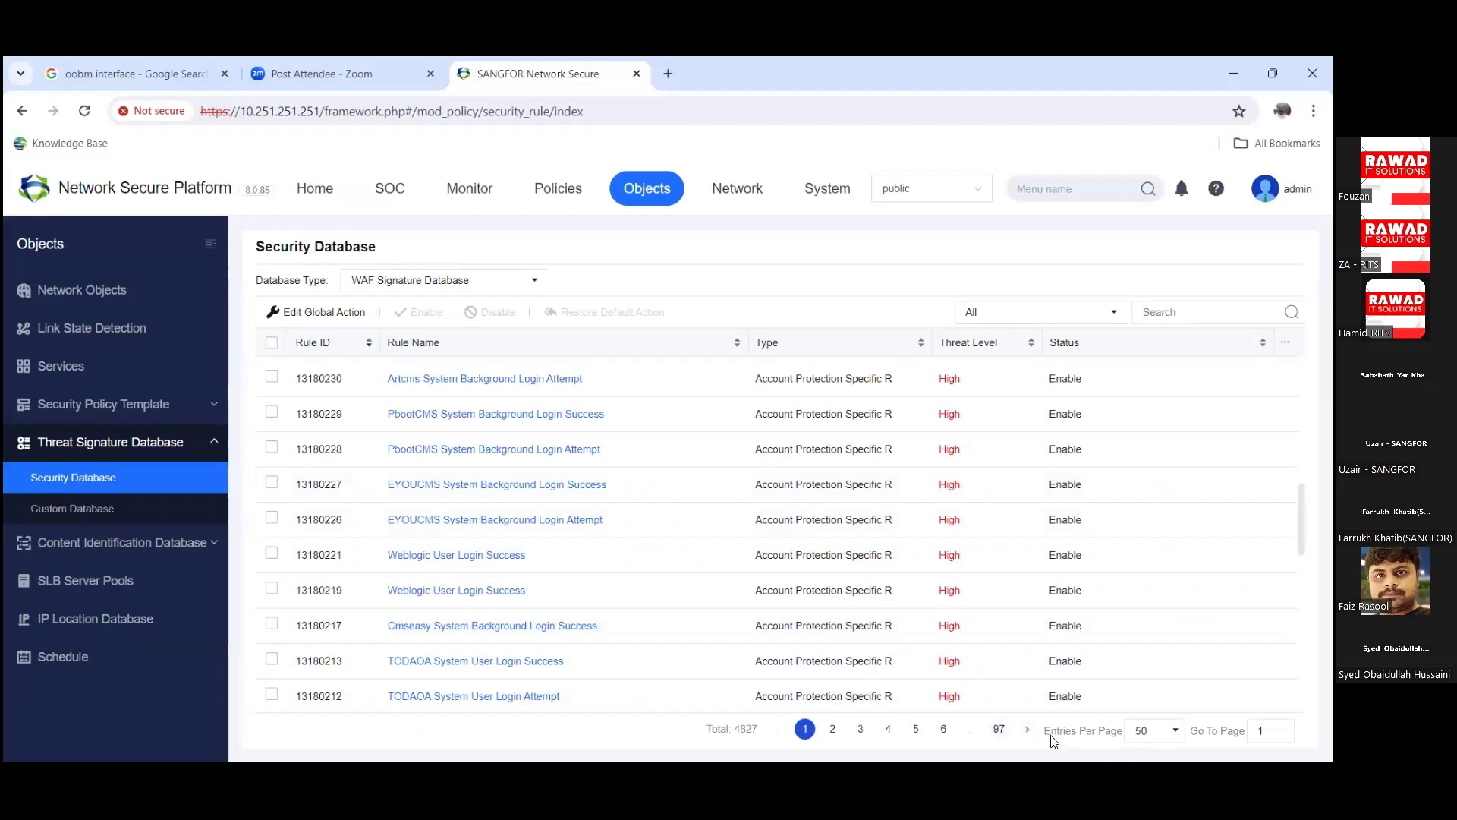
{"action": "left_click", "coordinate": [998, 728]}
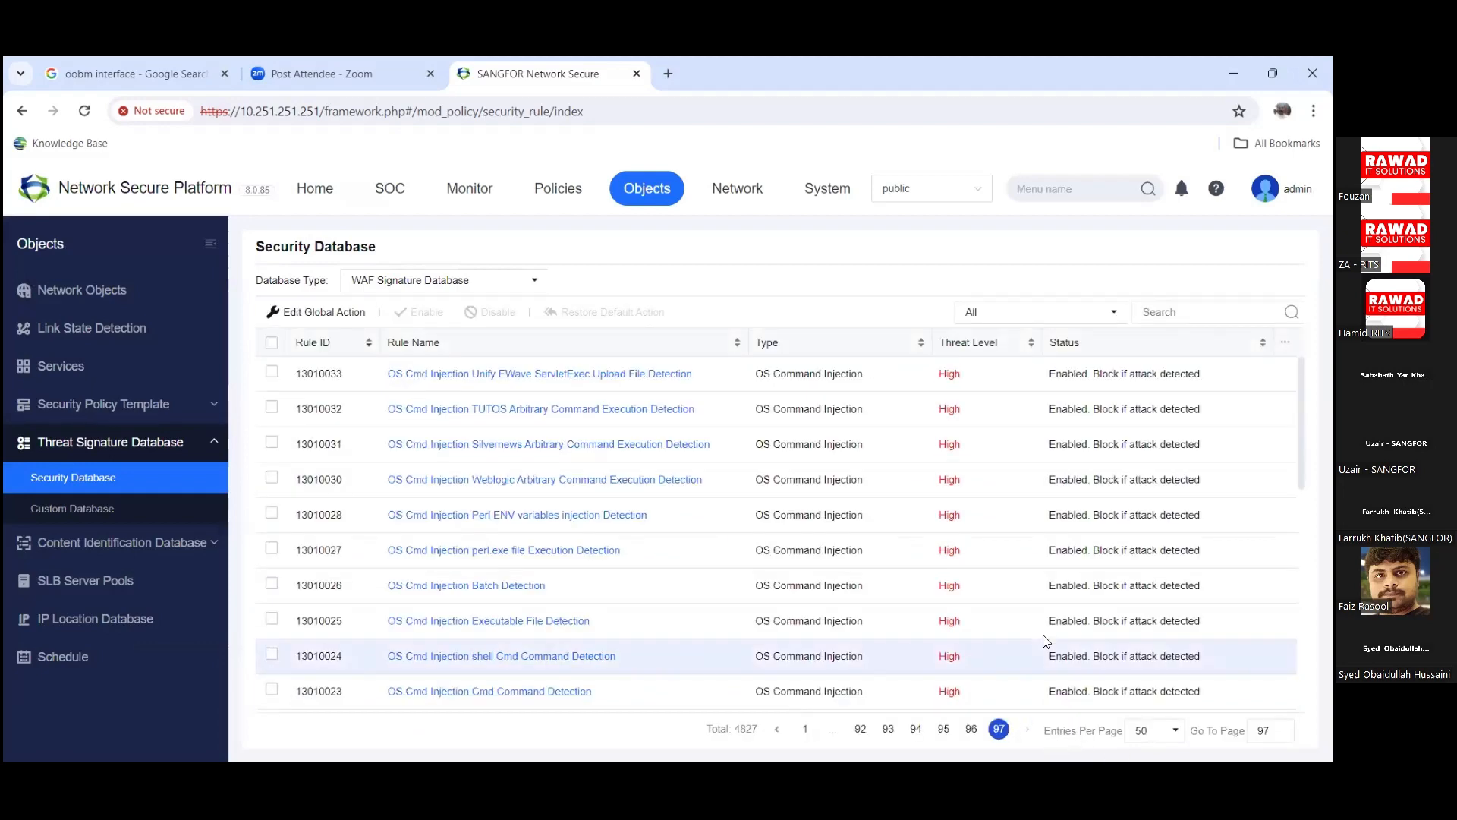
{"action": "scroll", "coordinate": [1043, 644], "scroll_direction": "down", "scroll_amount": 8}
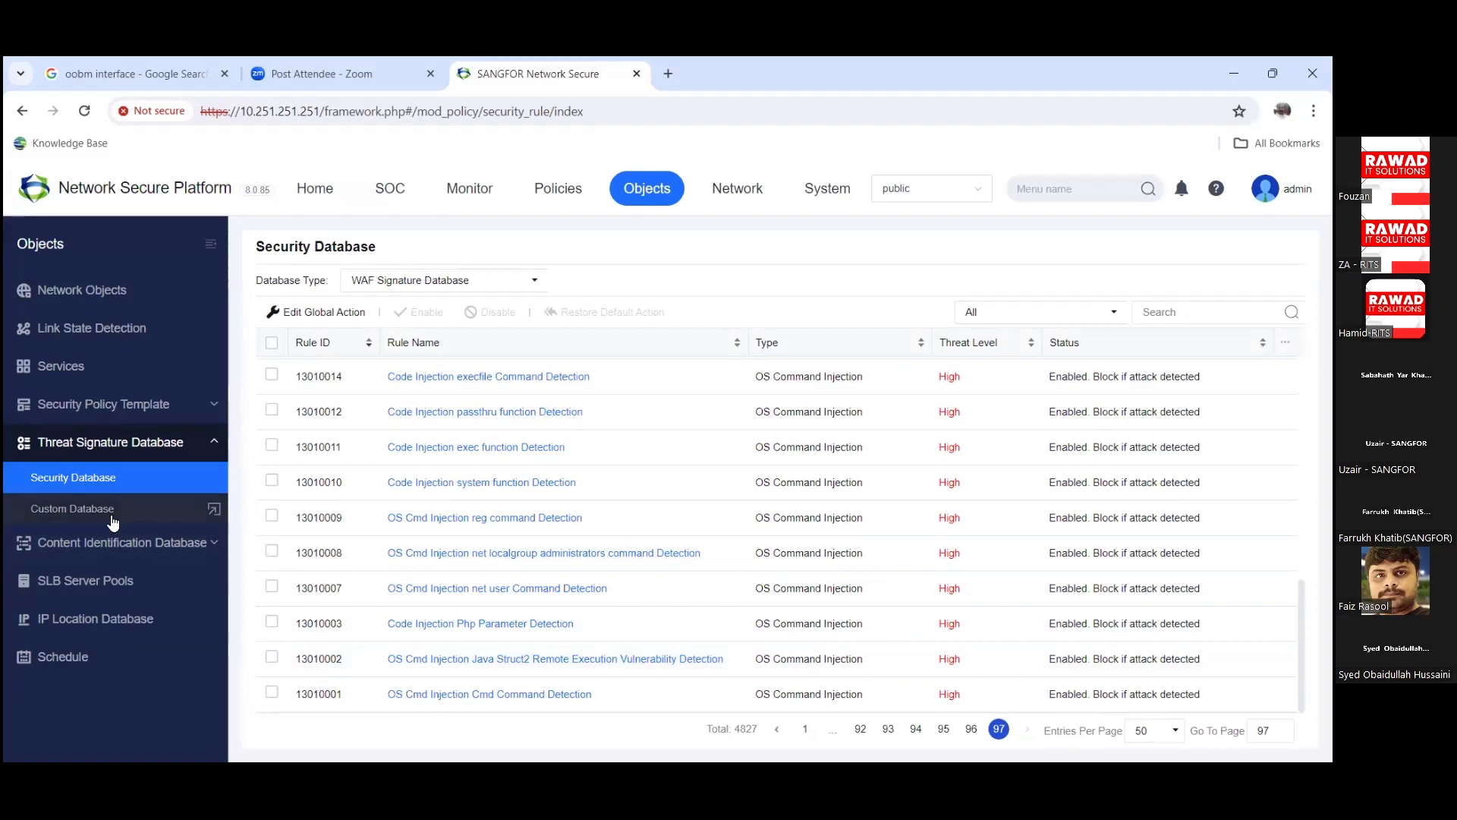
{"action": "left_click", "coordinate": [112, 508]}
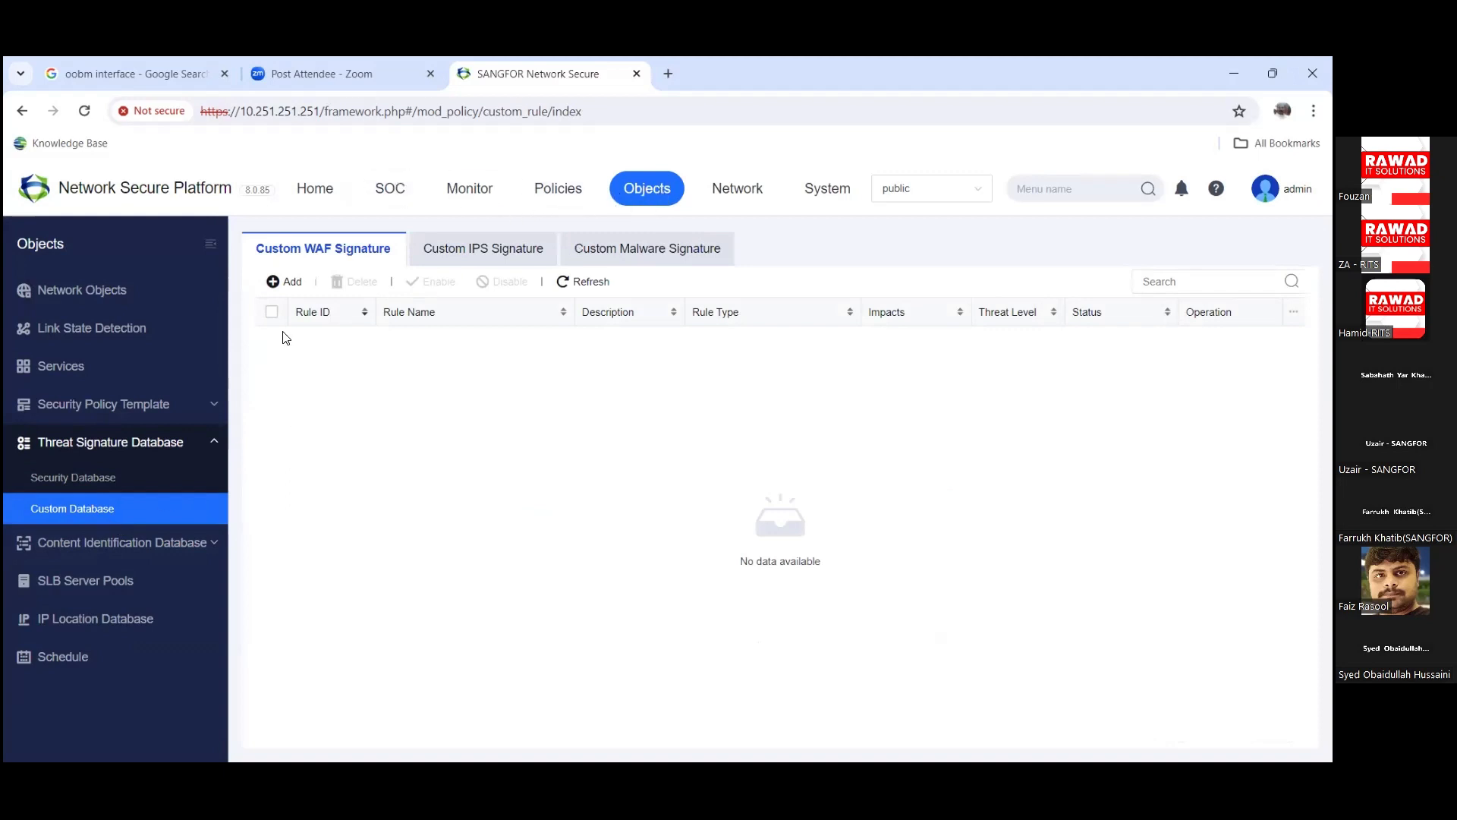
Step: Navigate to Network > SSL VPN, viewing Online Users before reaching the Deployment page
{"action": "left_click", "coordinate": [727, 191]}
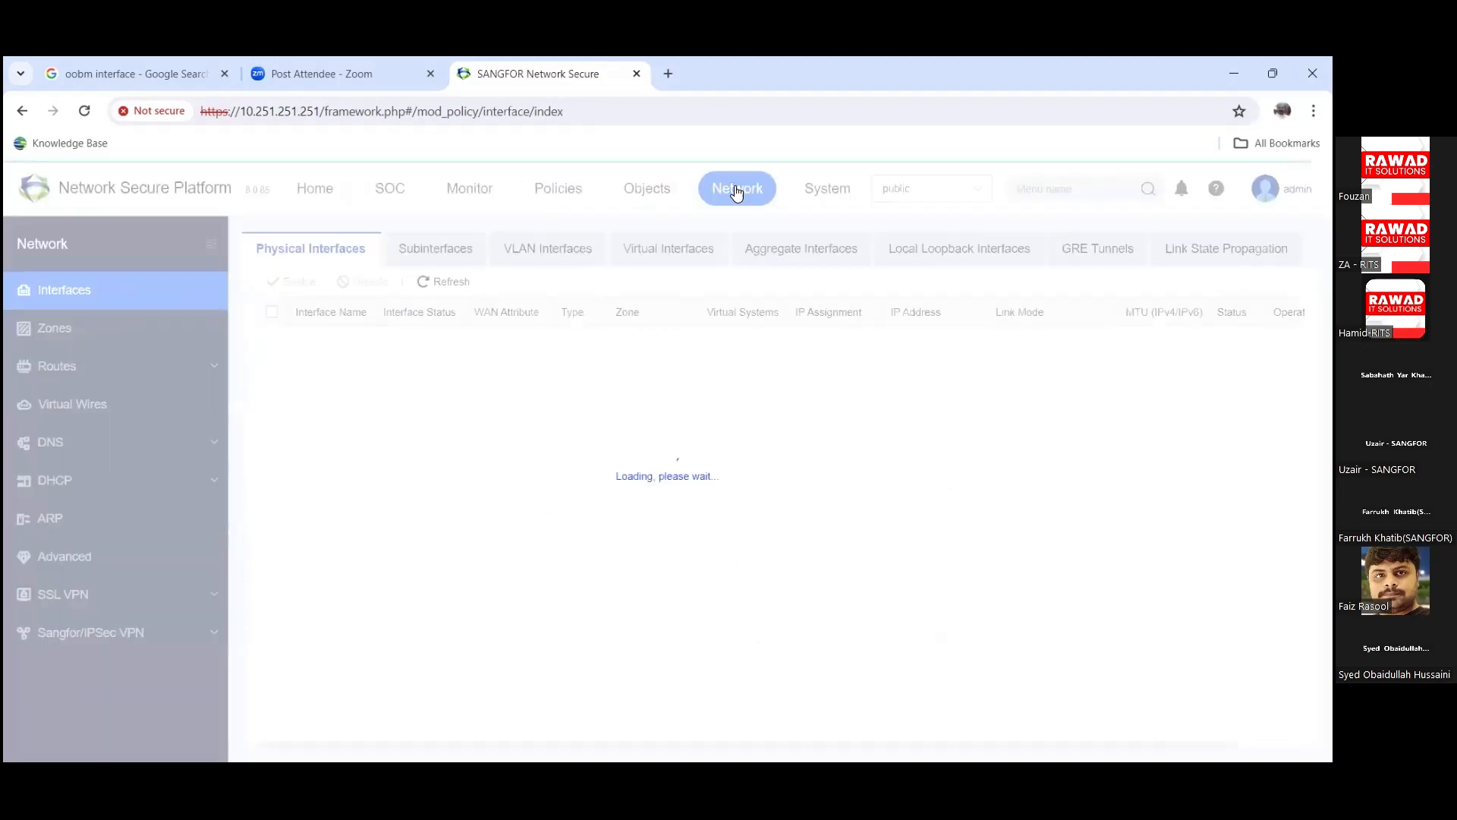
{"action": "left_click", "coordinate": [91, 600]}
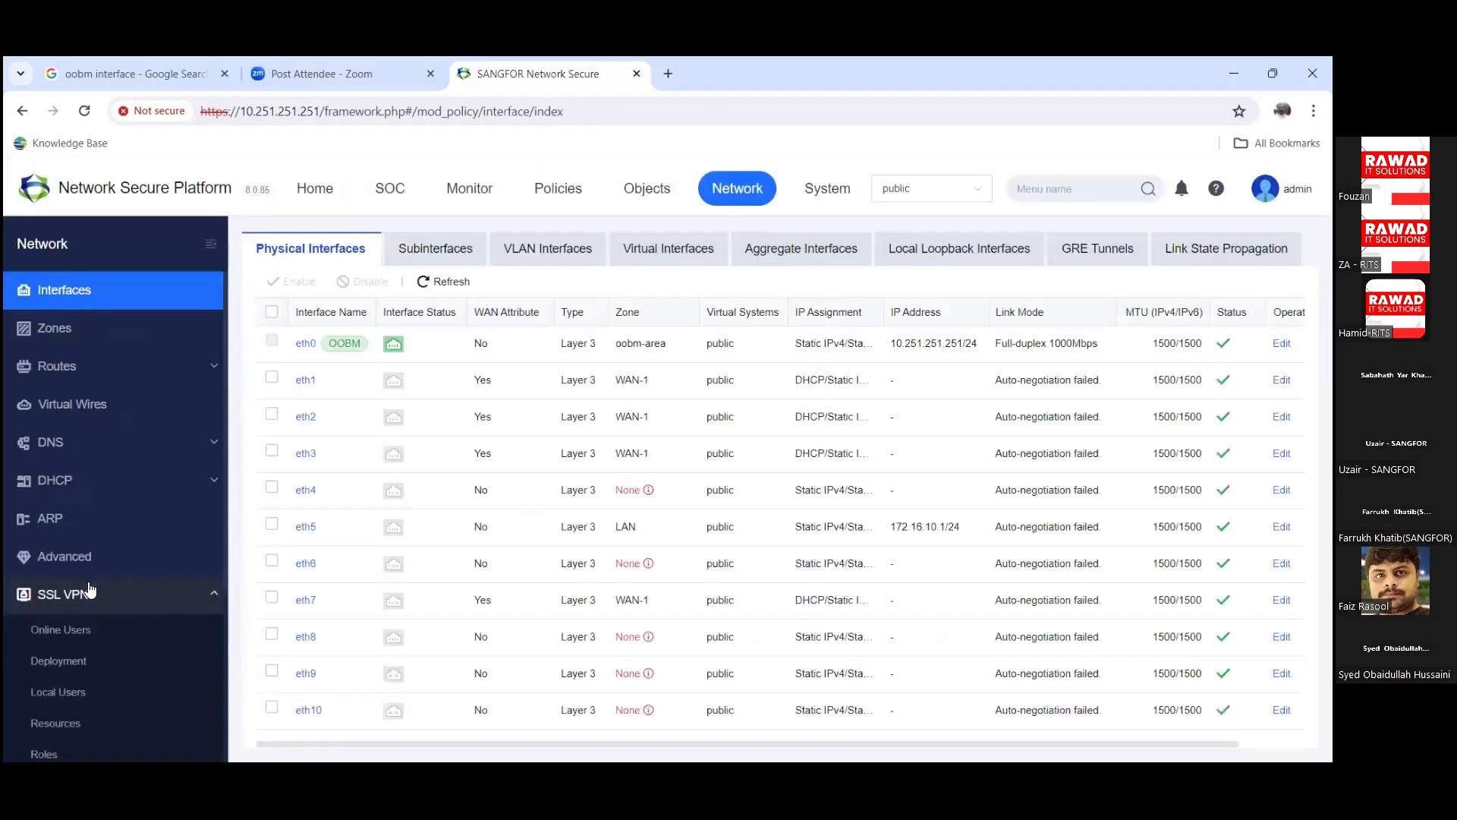
{"action": "scroll", "coordinate": [113, 592], "scroll_direction": "down", "scroll_amount": 3}
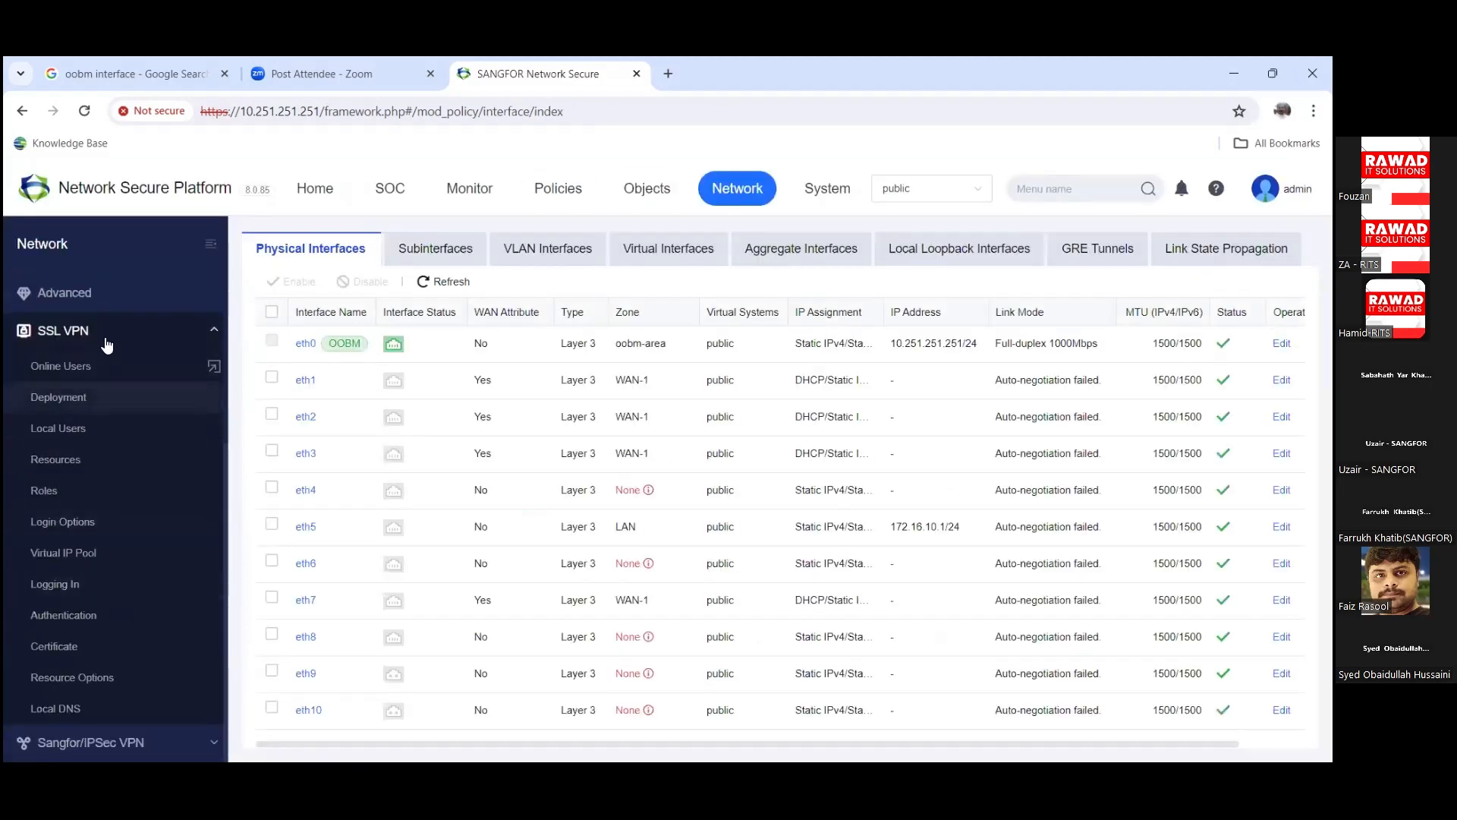
{"action": "left_click", "coordinate": [103, 365]}
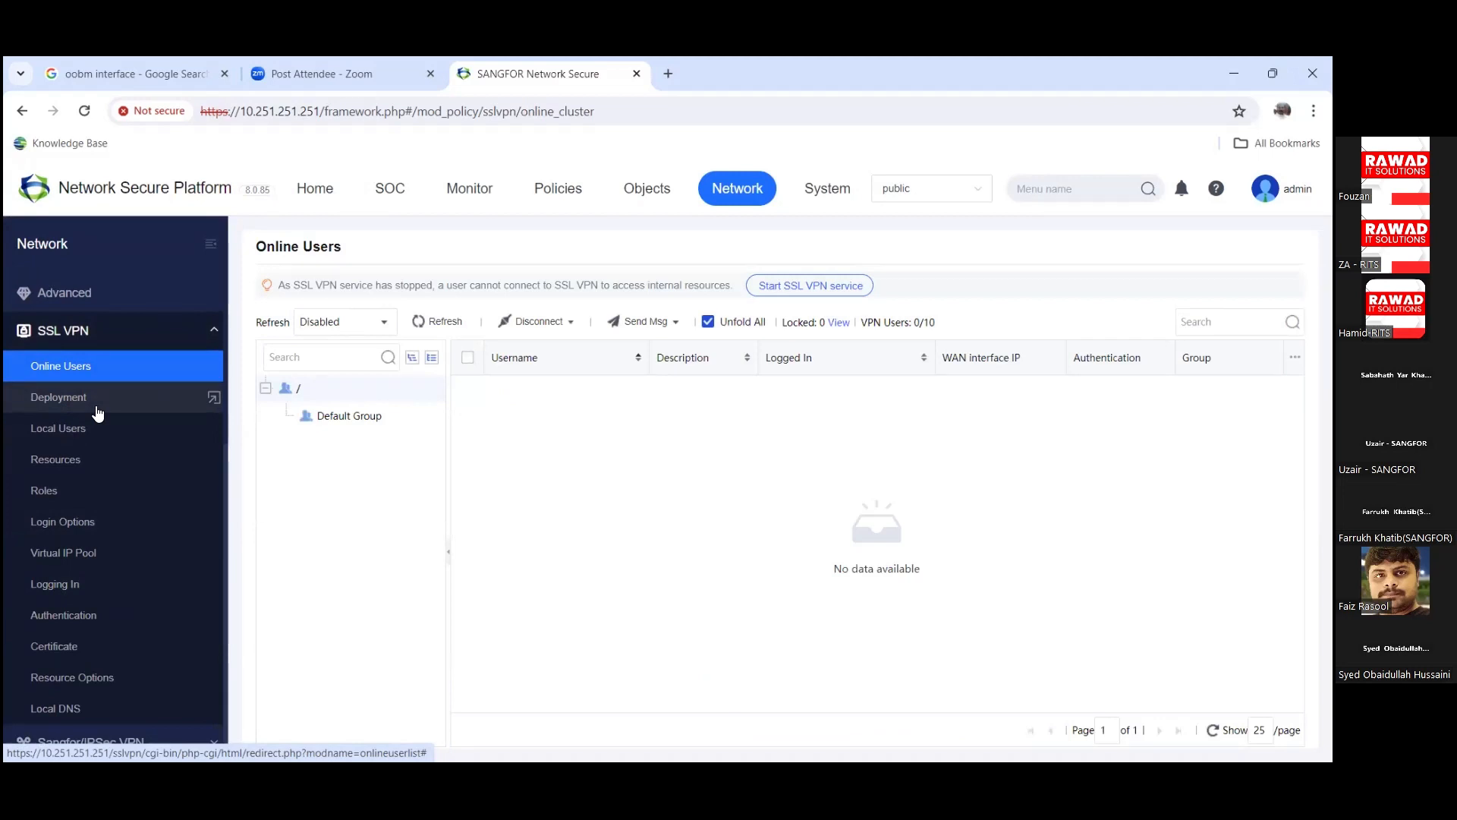
{"action": "left_click", "coordinate": [96, 407]}
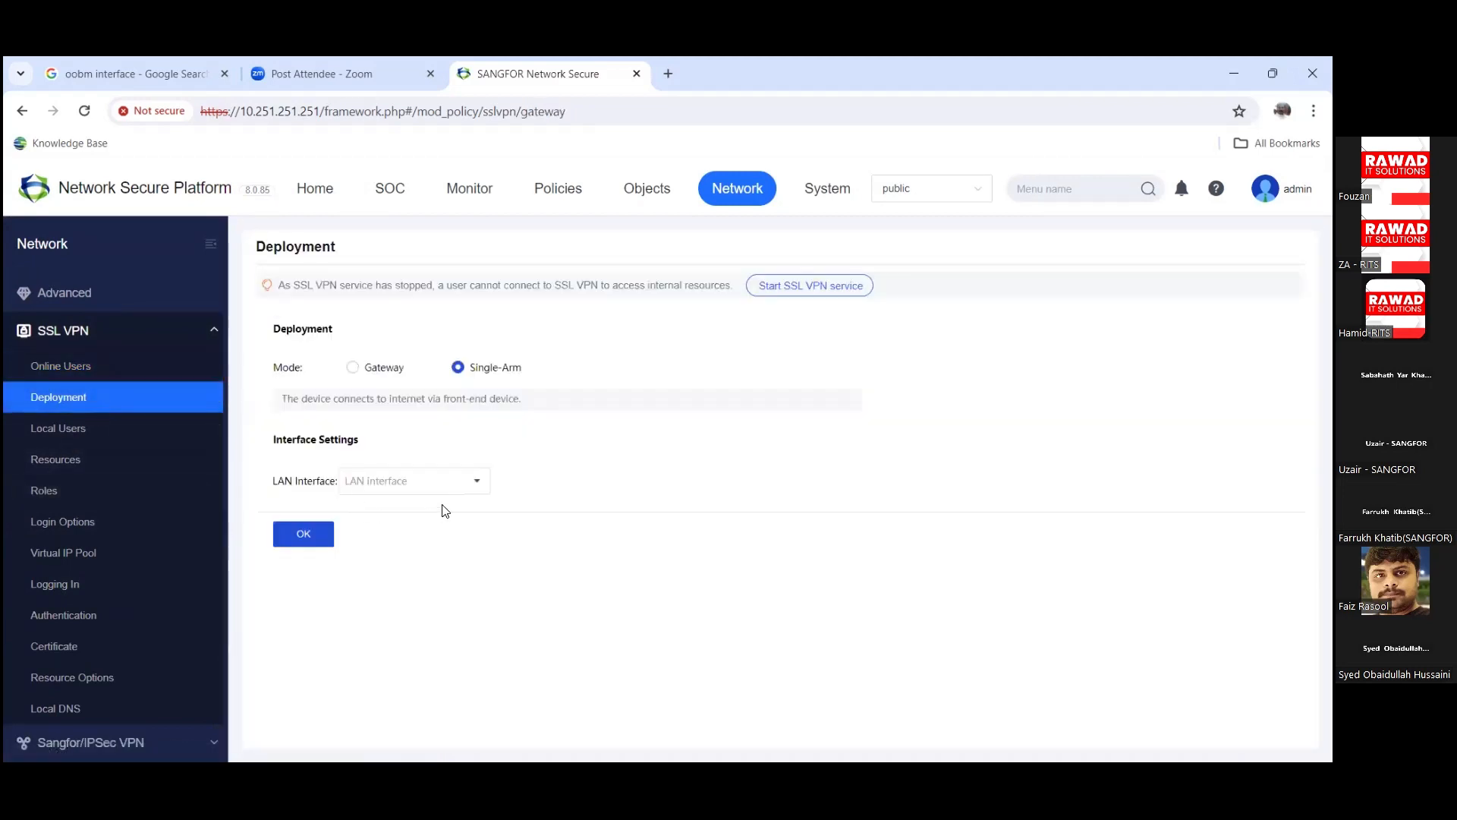
Step: Try a single-arm deployment with eth1 as LAN interface and dismiss the invalid-interface error
{"action": "left_click", "coordinate": [461, 485]}
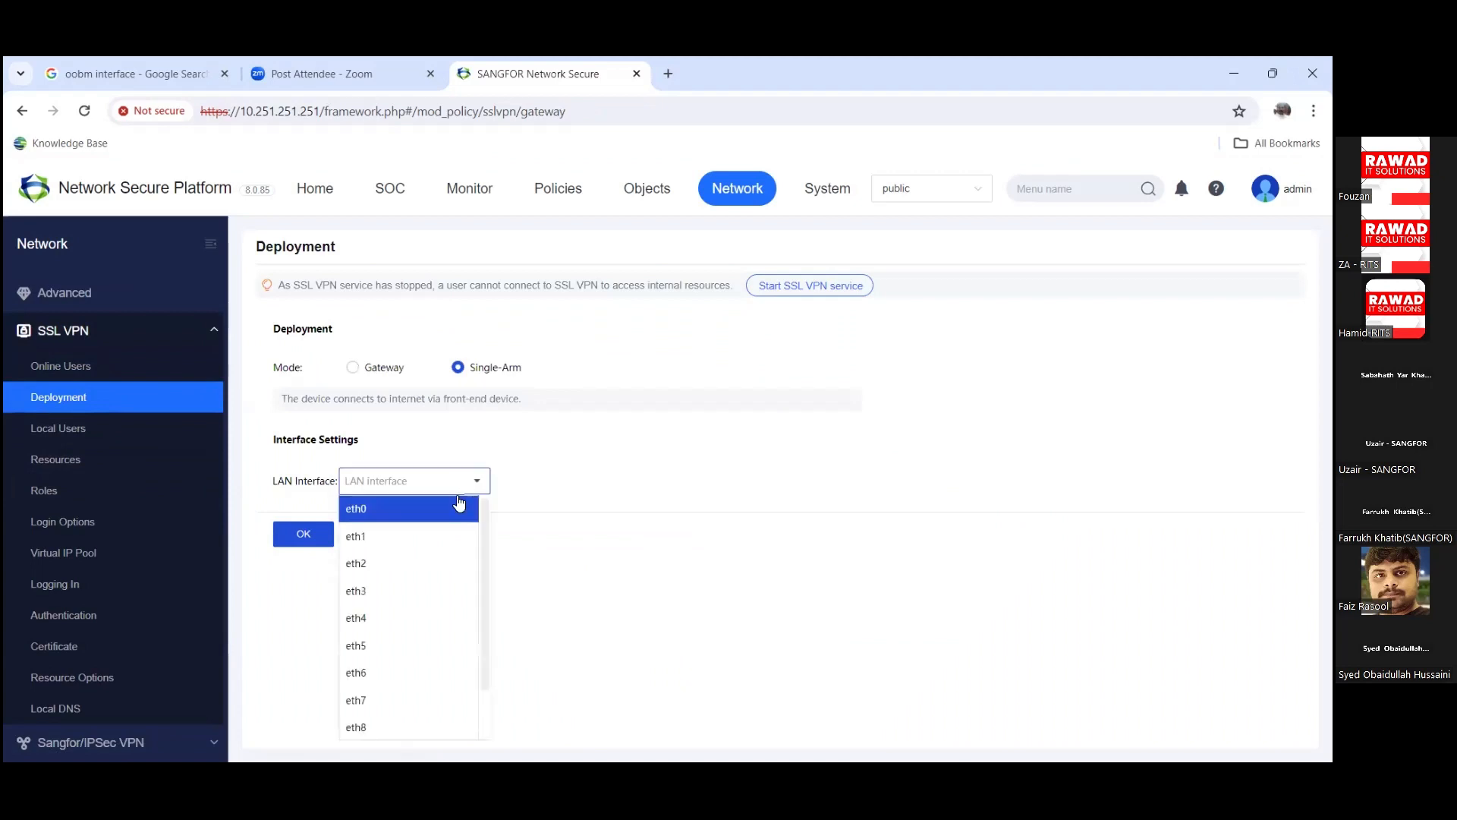
{"action": "left_click", "coordinate": [438, 536]}
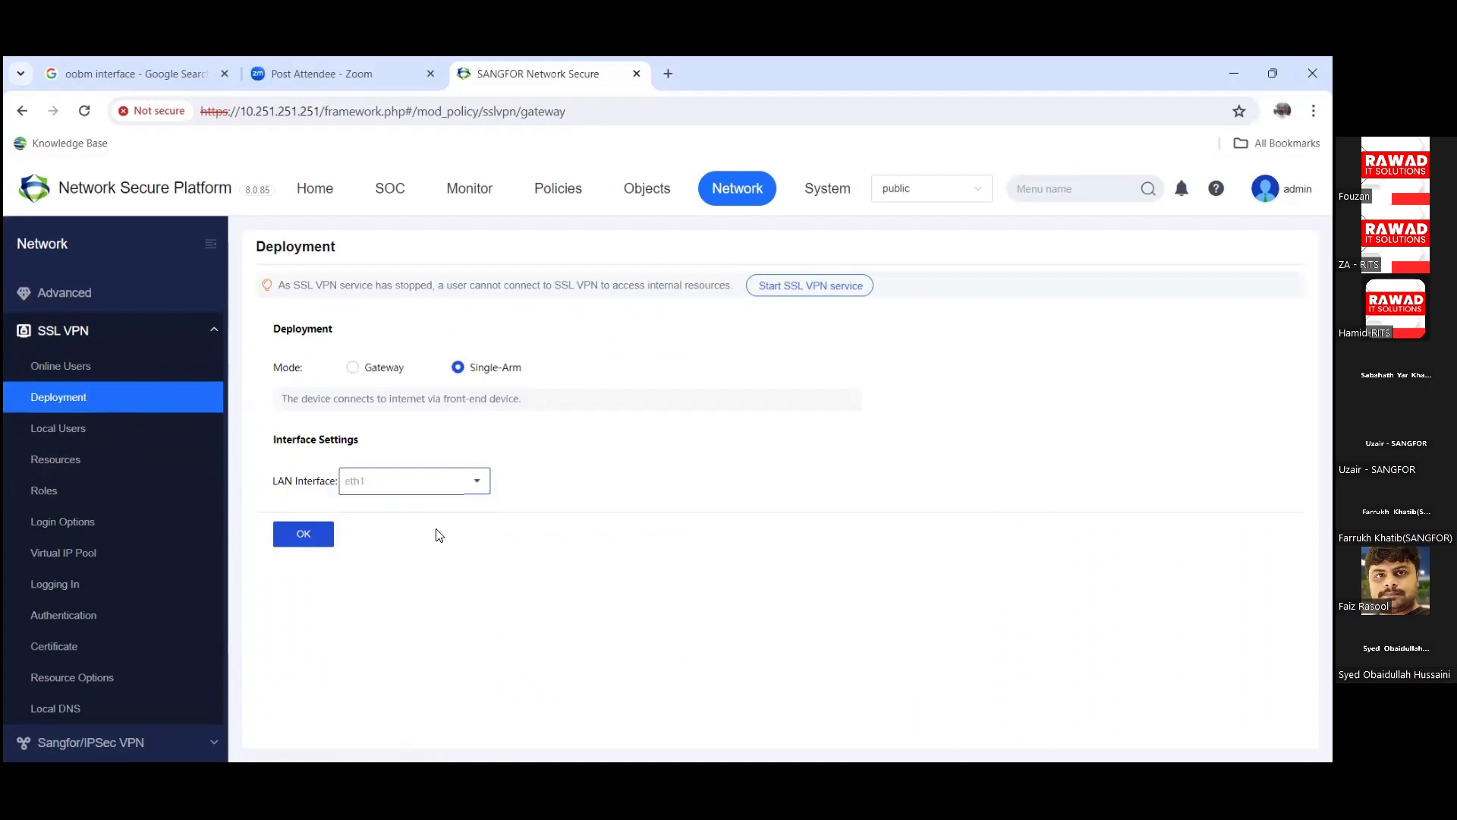
{"action": "left_click", "coordinate": [306, 535]}
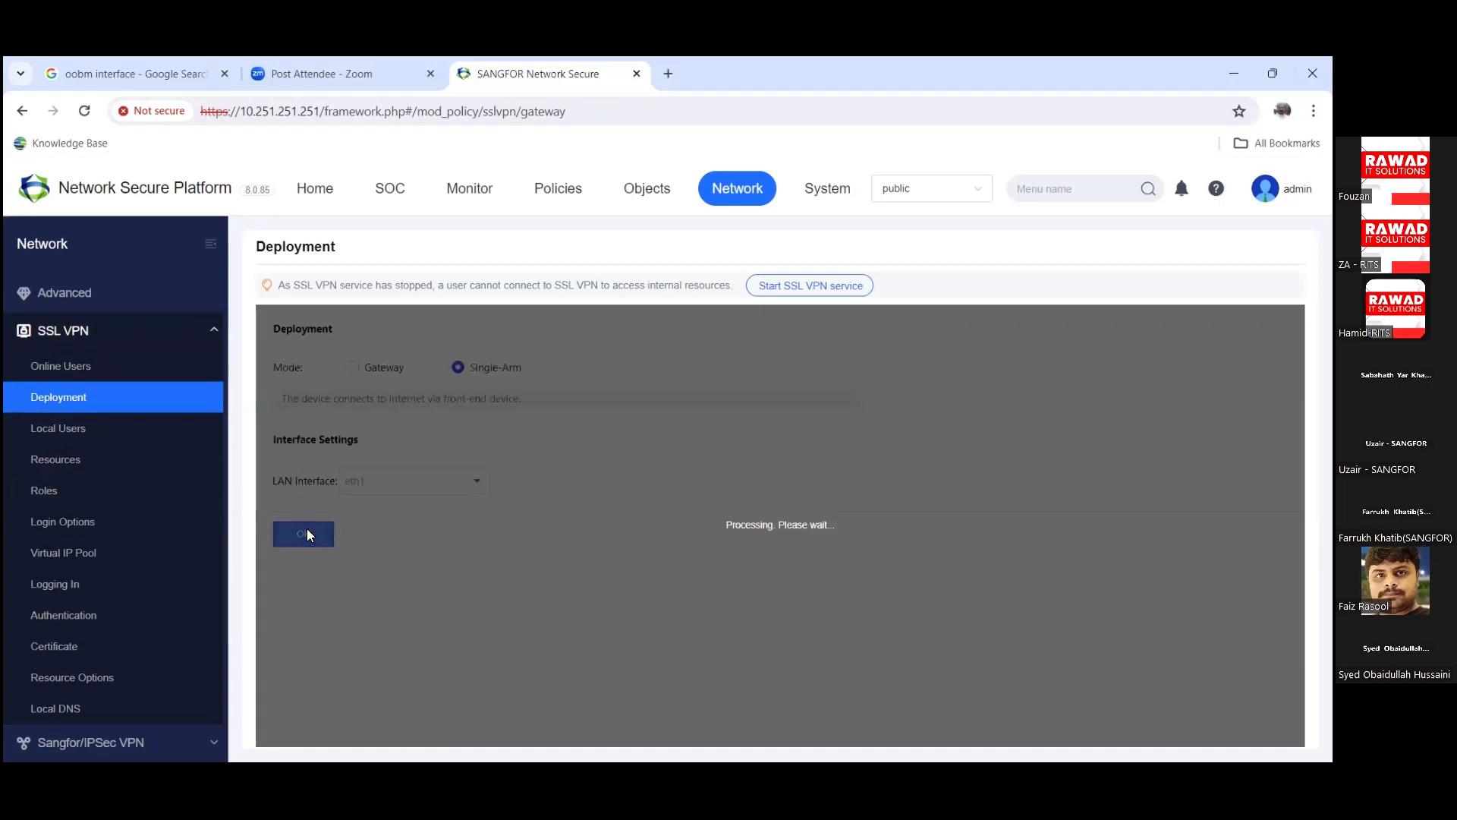
{"action": "left_click", "coordinate": [910, 589]}
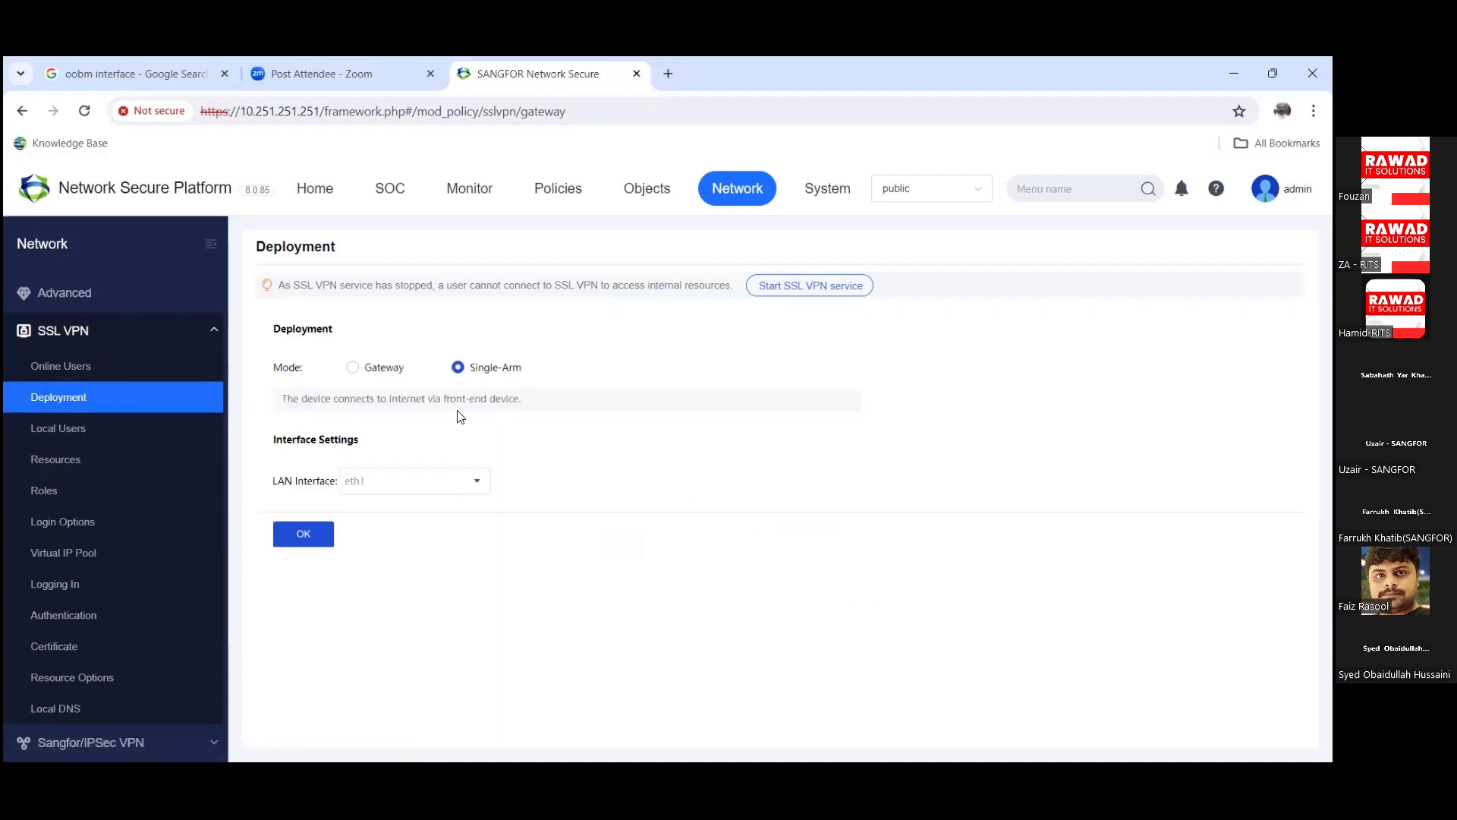
Step: Switch to Gateway mode with eth1 as LAN interface, apply, and dismiss the invalid-IP error
{"action": "left_click", "coordinate": [383, 368]}
{"action": "left_click", "coordinate": [403, 494]}
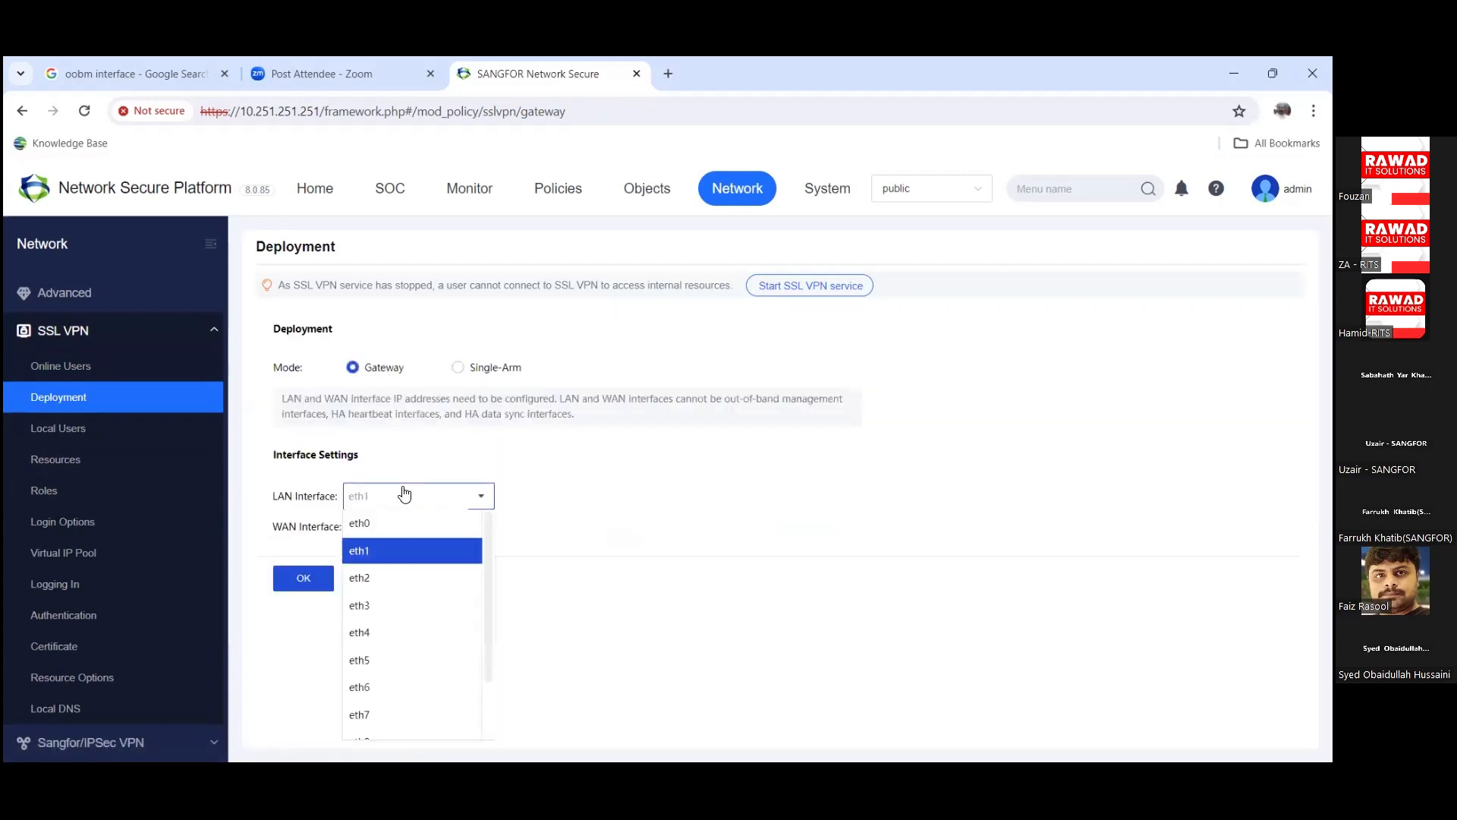
{"action": "left_click", "coordinate": [404, 494]}
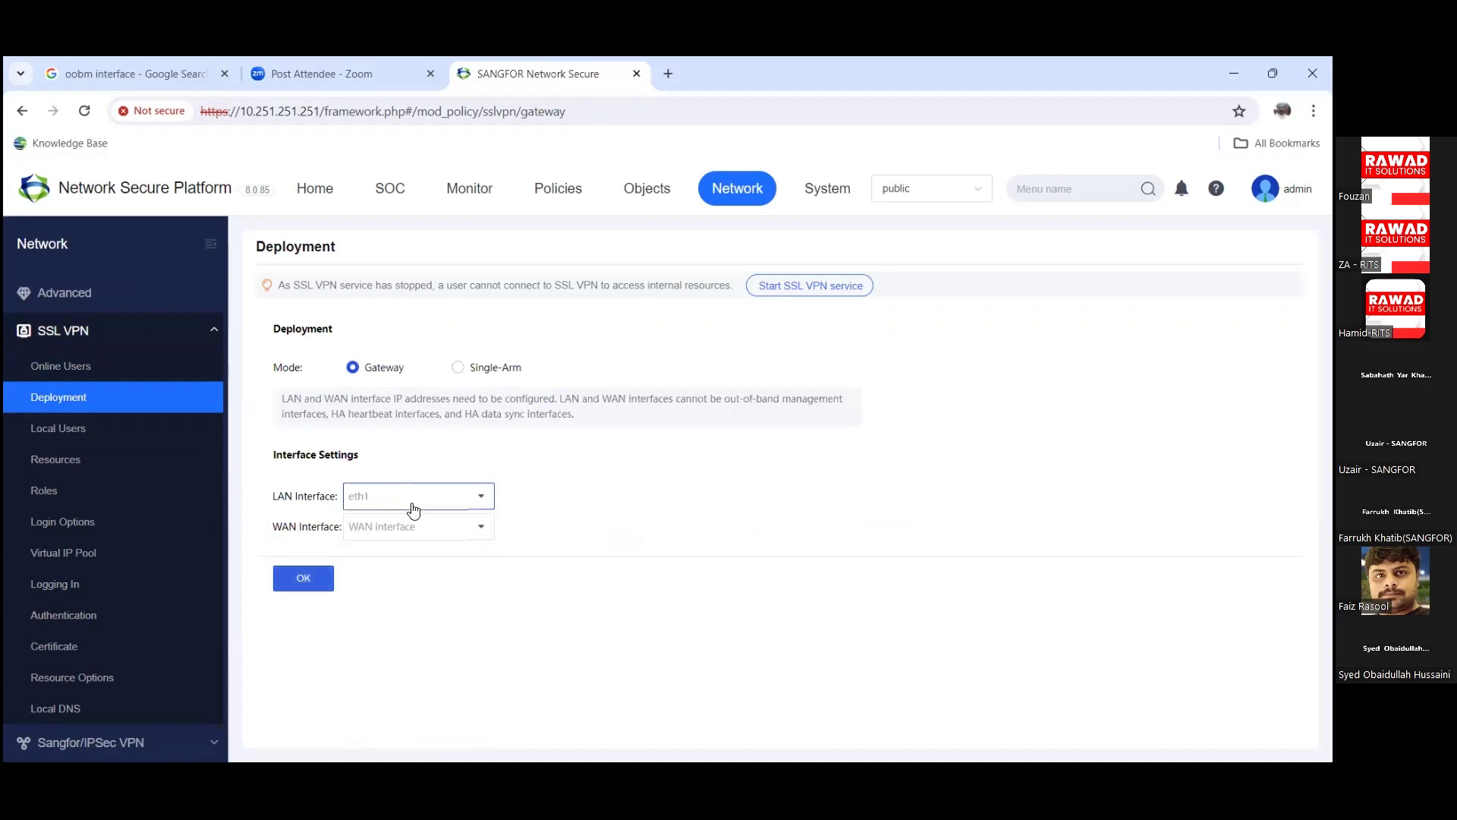
{"action": "left_click", "coordinate": [307, 577]}
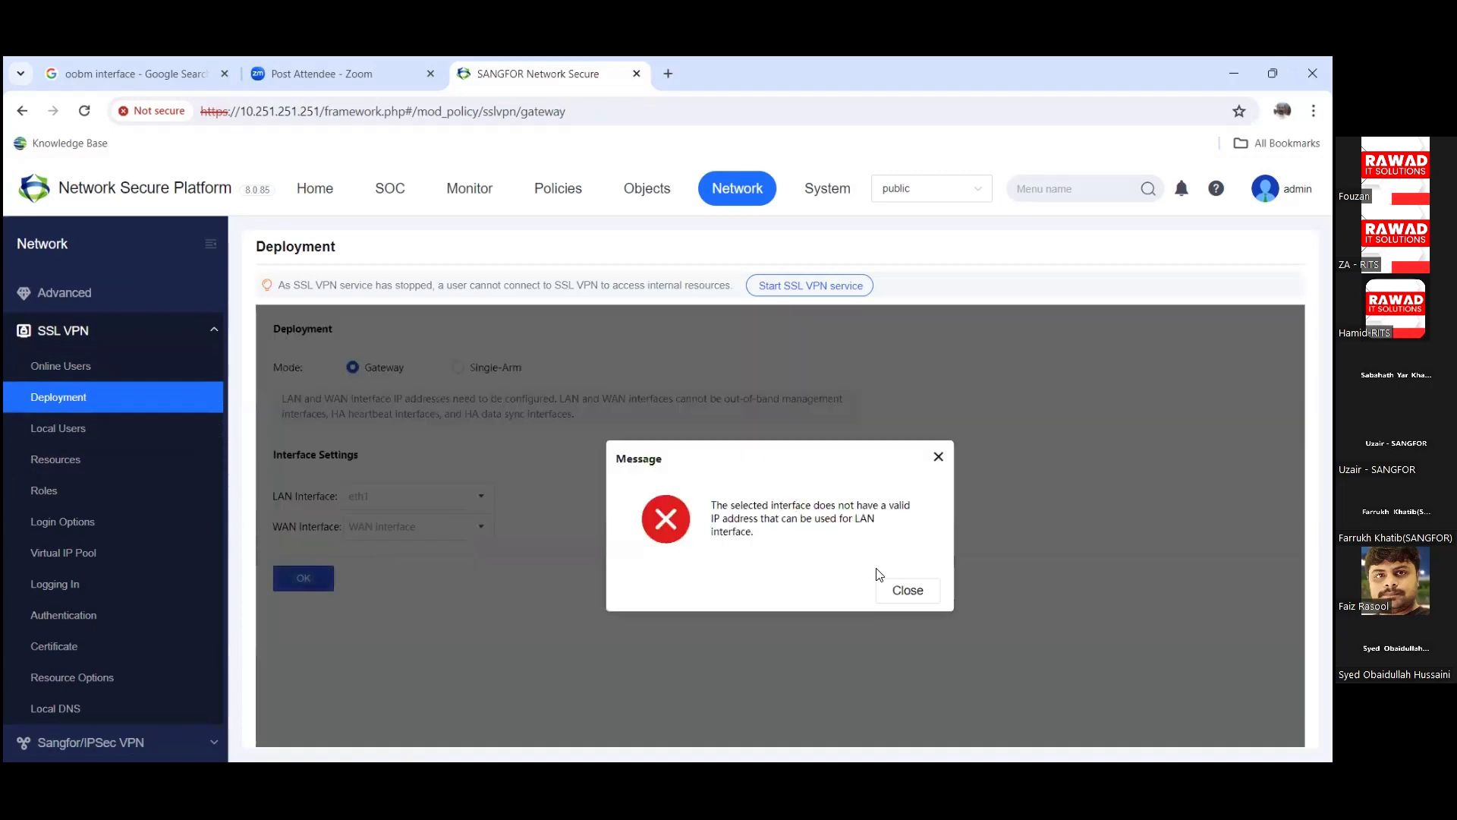
{"action": "left_click", "coordinate": [906, 596]}
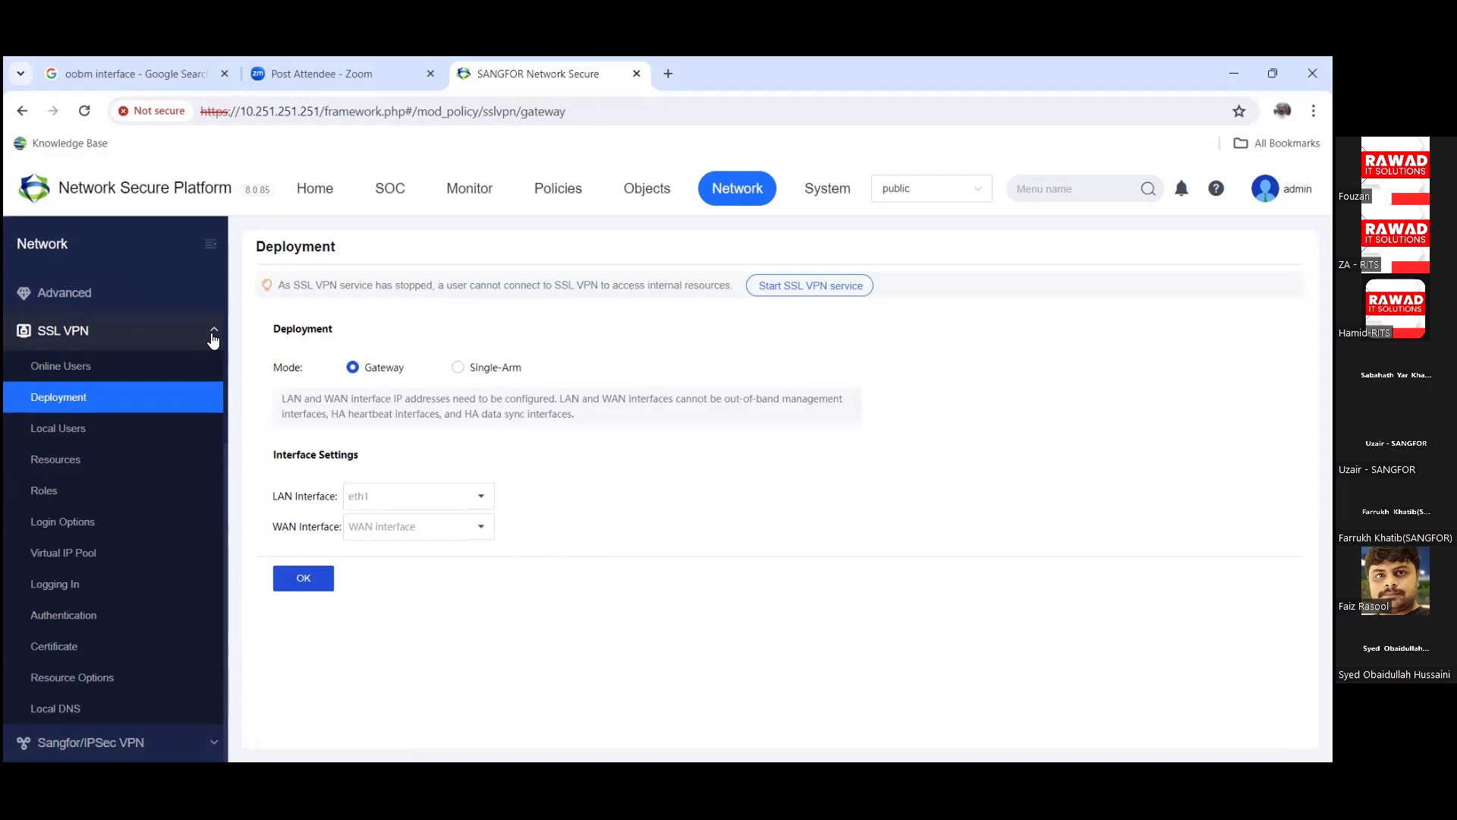
Step: Step through SSL VPN Local Users, Resources and Roles, ending on Login Options with HTTPS port 4430
{"action": "left_click", "coordinate": [152, 439]}
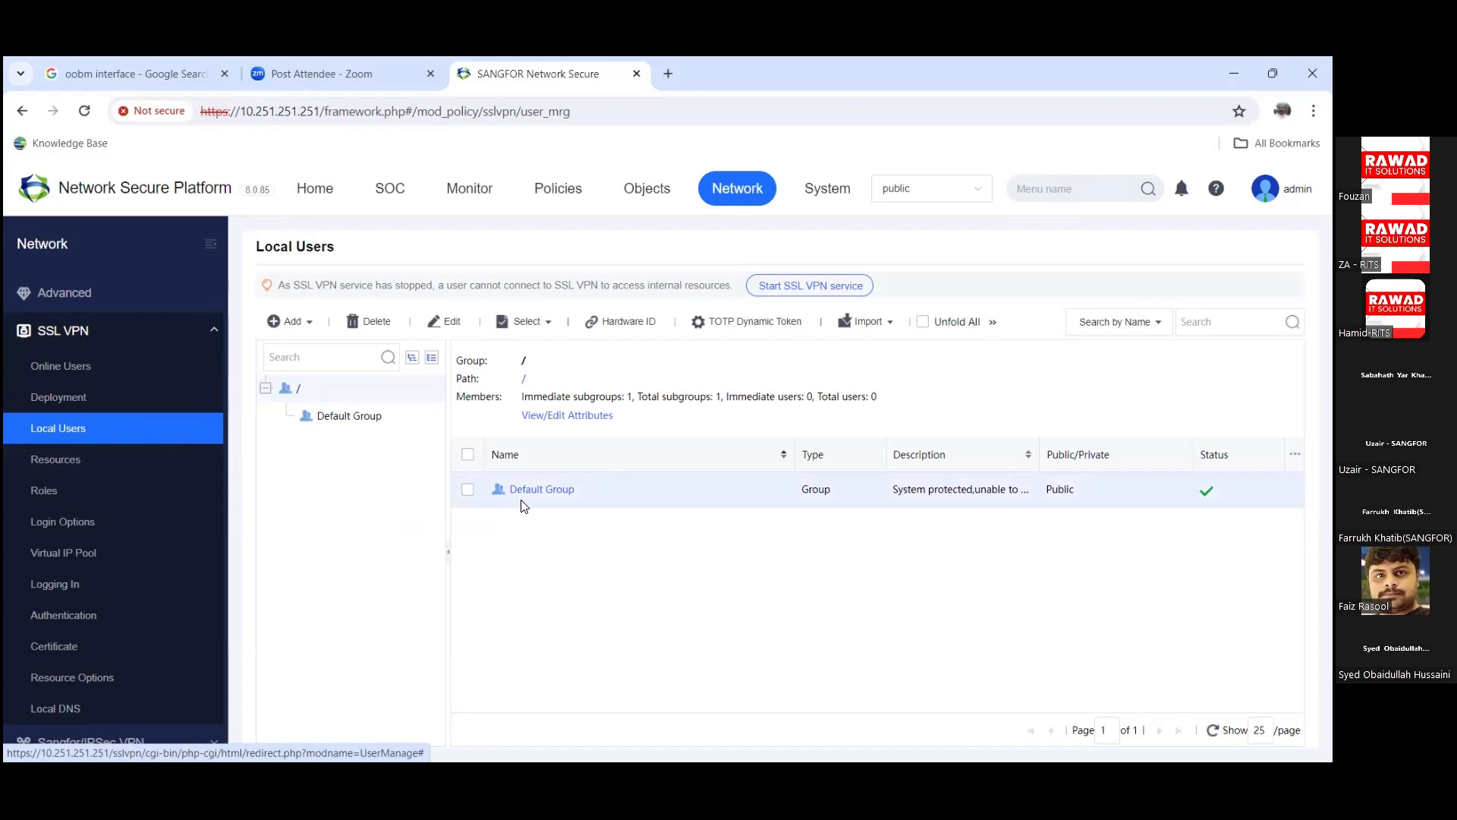
{"action": "left_click", "coordinate": [83, 467]}
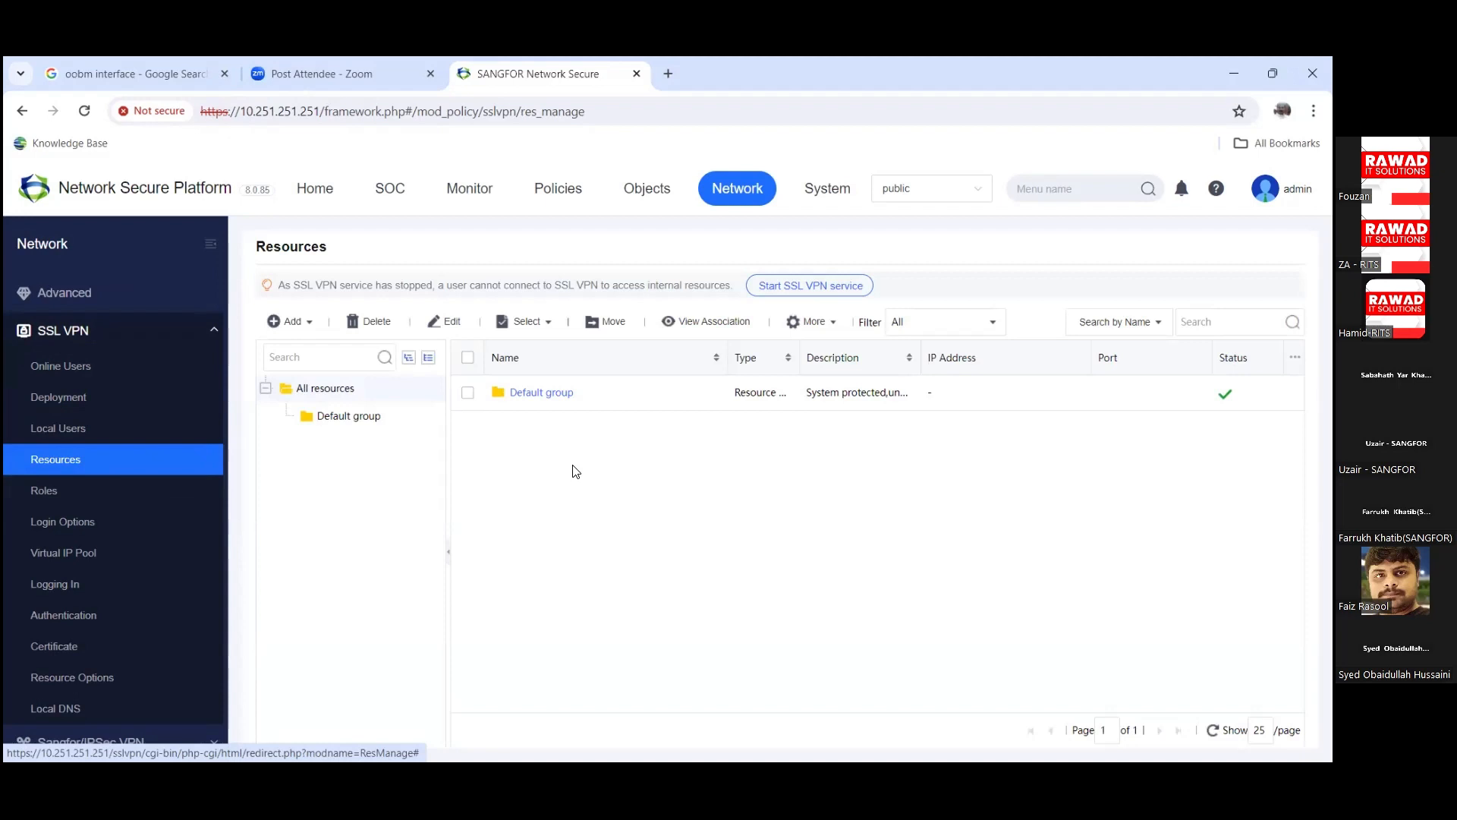
{"action": "left_click", "coordinate": [34, 505]}
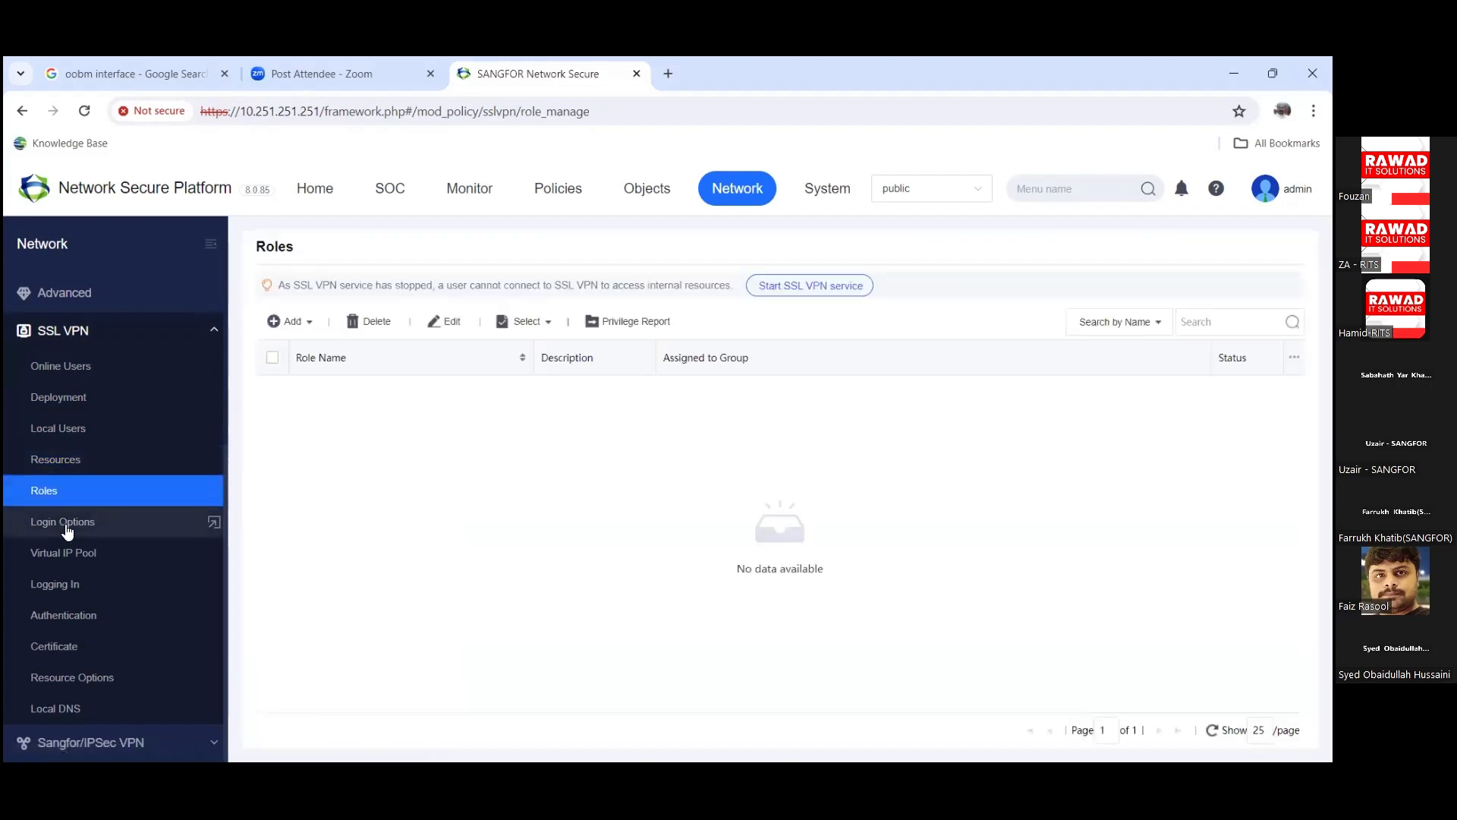
{"action": "left_click", "coordinate": [66, 530]}
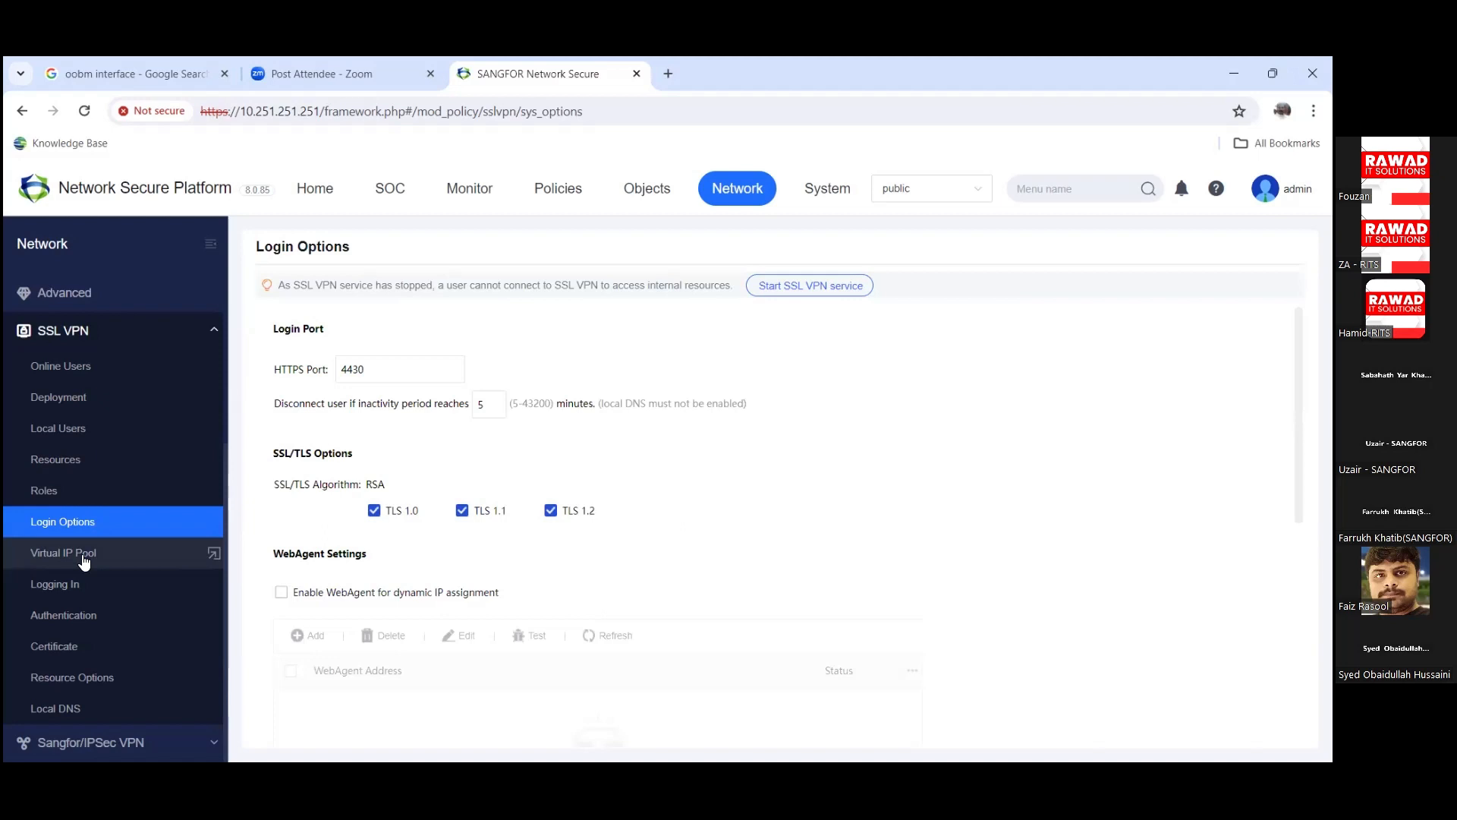
Step: View the SSL VPN Virtual IP Pool, Logging In, Authentication and Certificate pages, then collapse SSL VPN
{"action": "left_click", "coordinate": [83, 558]}
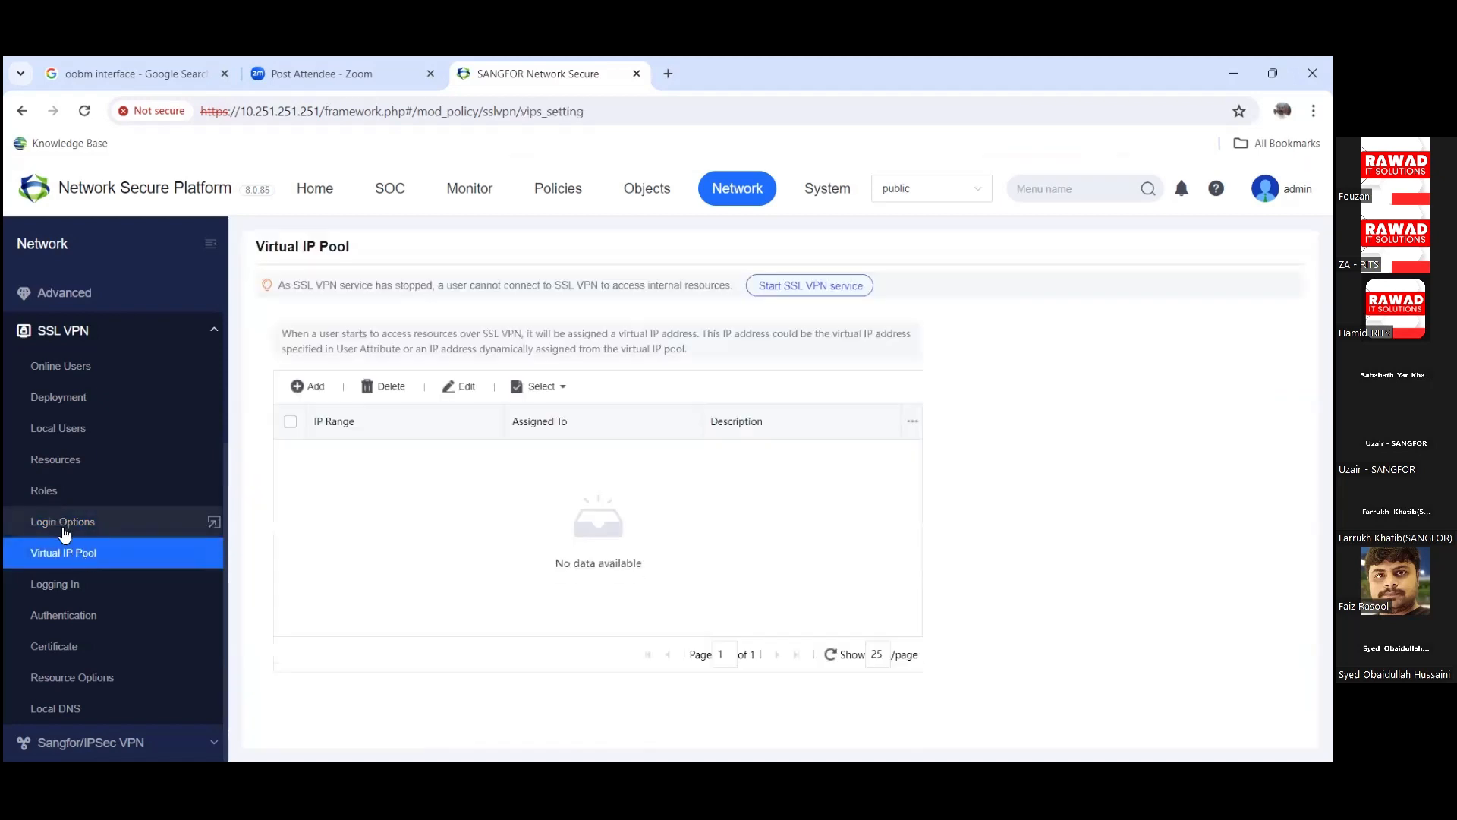
{"action": "left_click", "coordinate": [63, 523]}
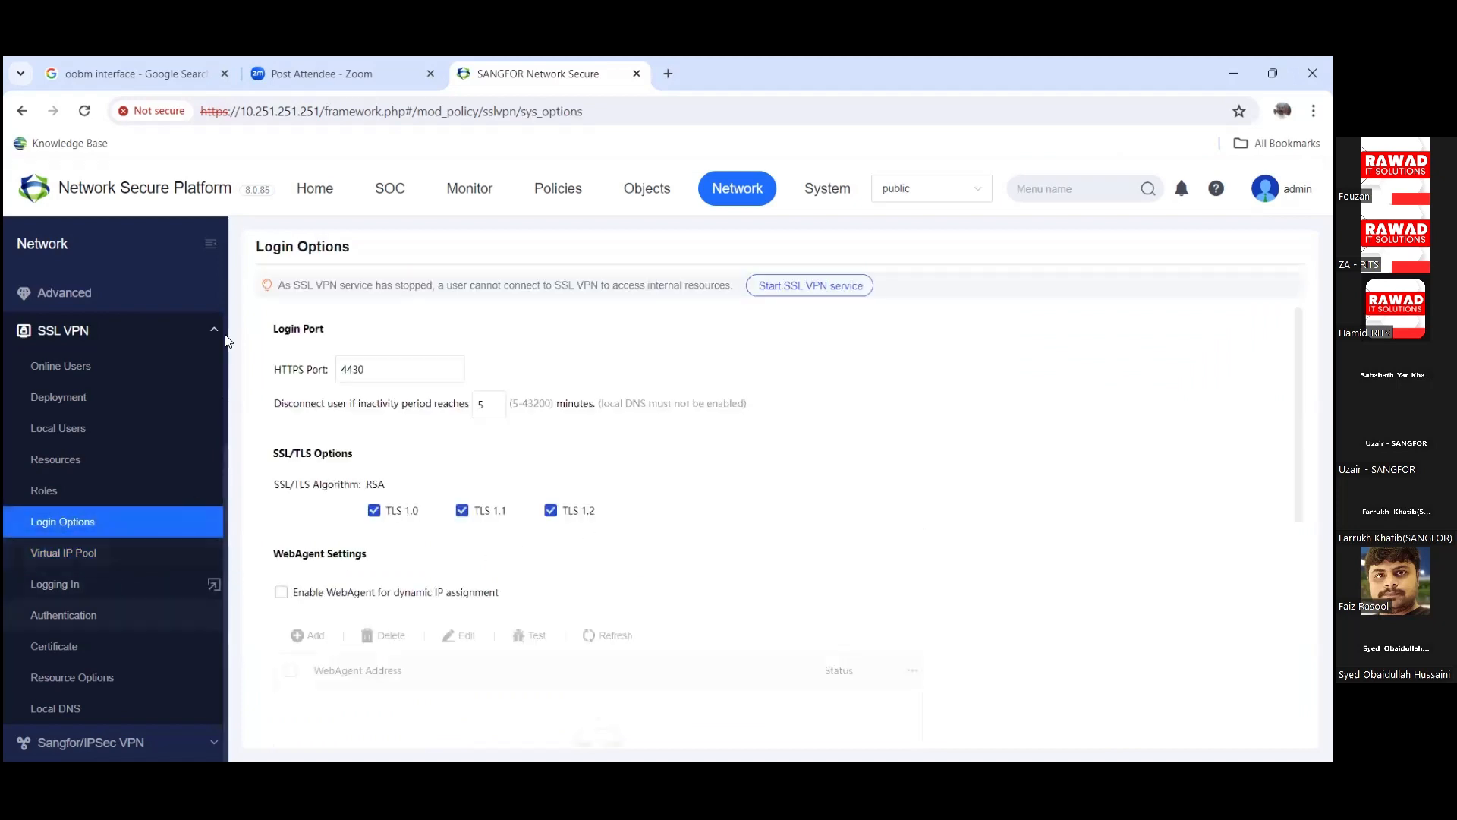
{"action": "left_click", "coordinate": [82, 562]}
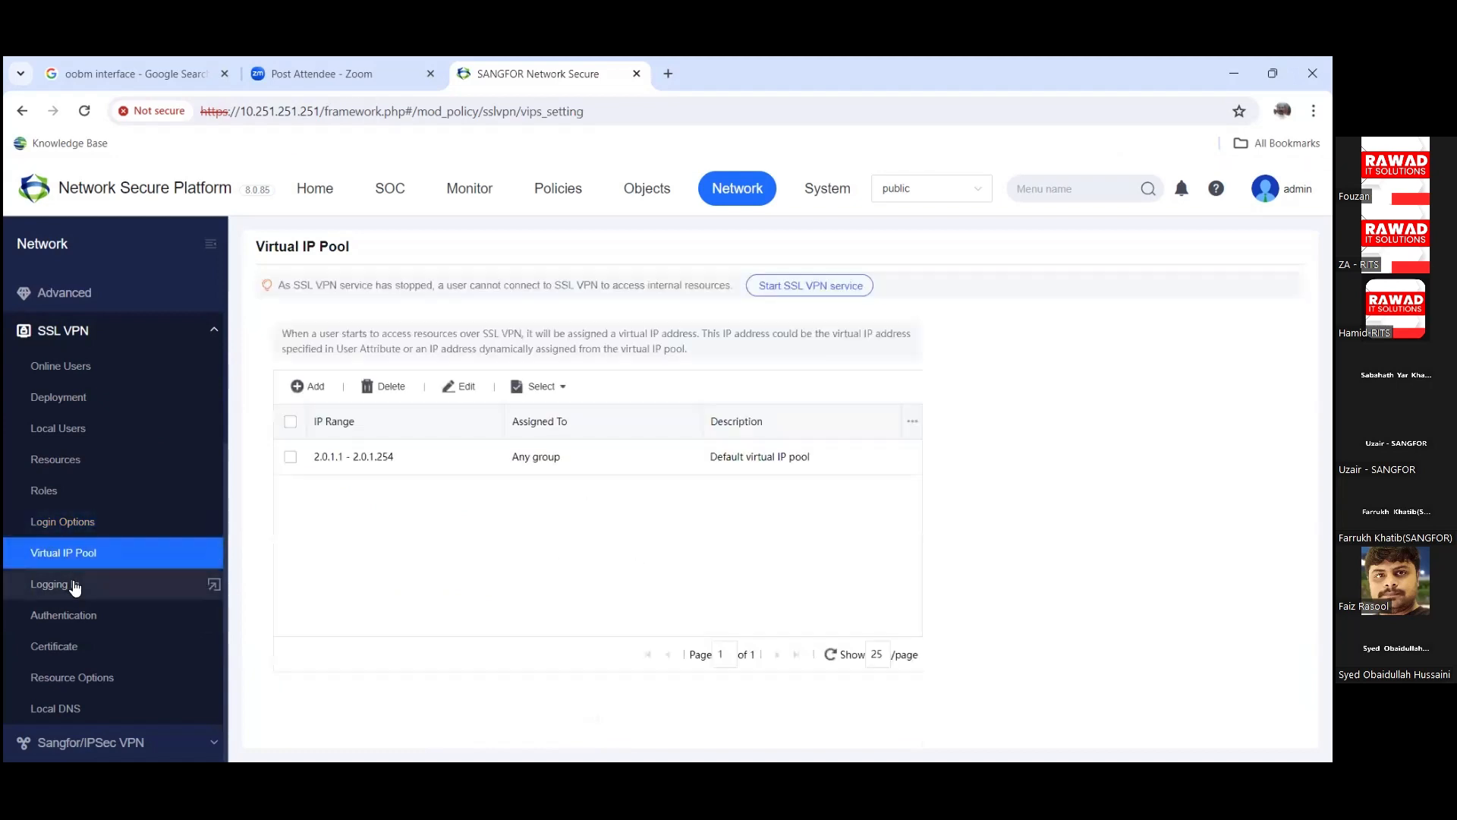
{"action": "left_click", "coordinate": [75, 584]}
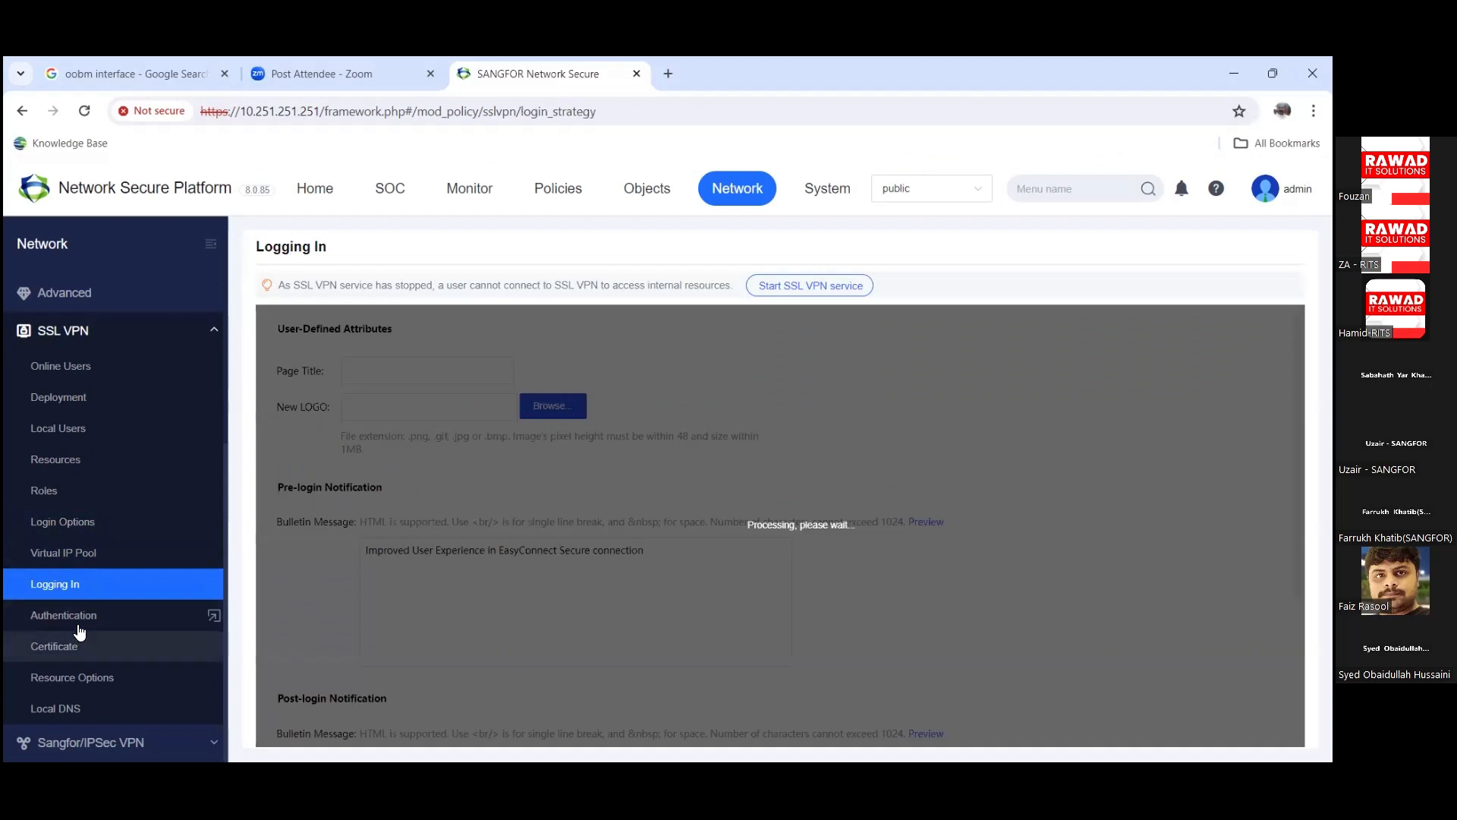
{"action": "left_click", "coordinate": [76, 626]}
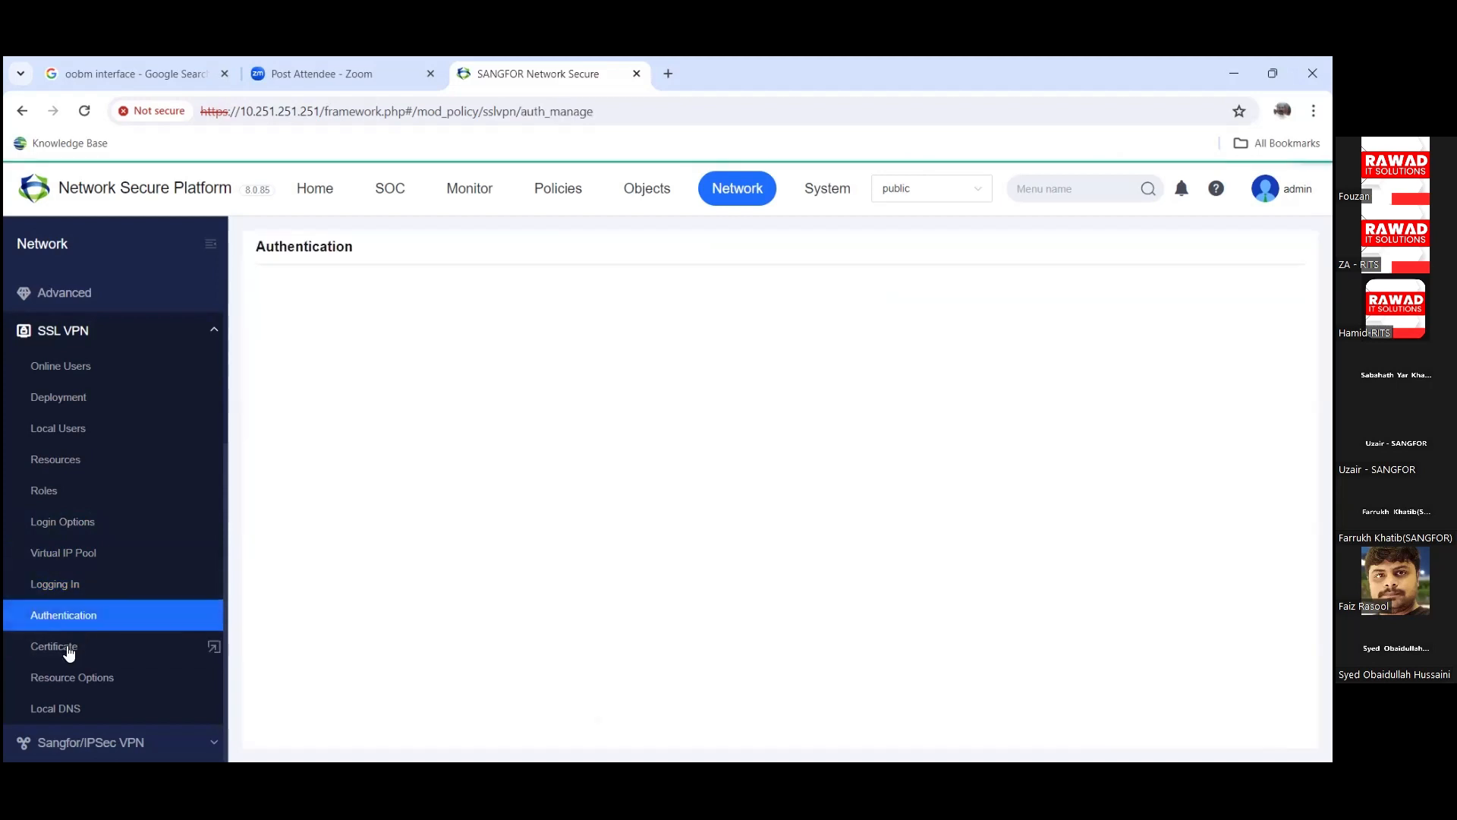
{"action": "left_click", "coordinate": [67, 647]}
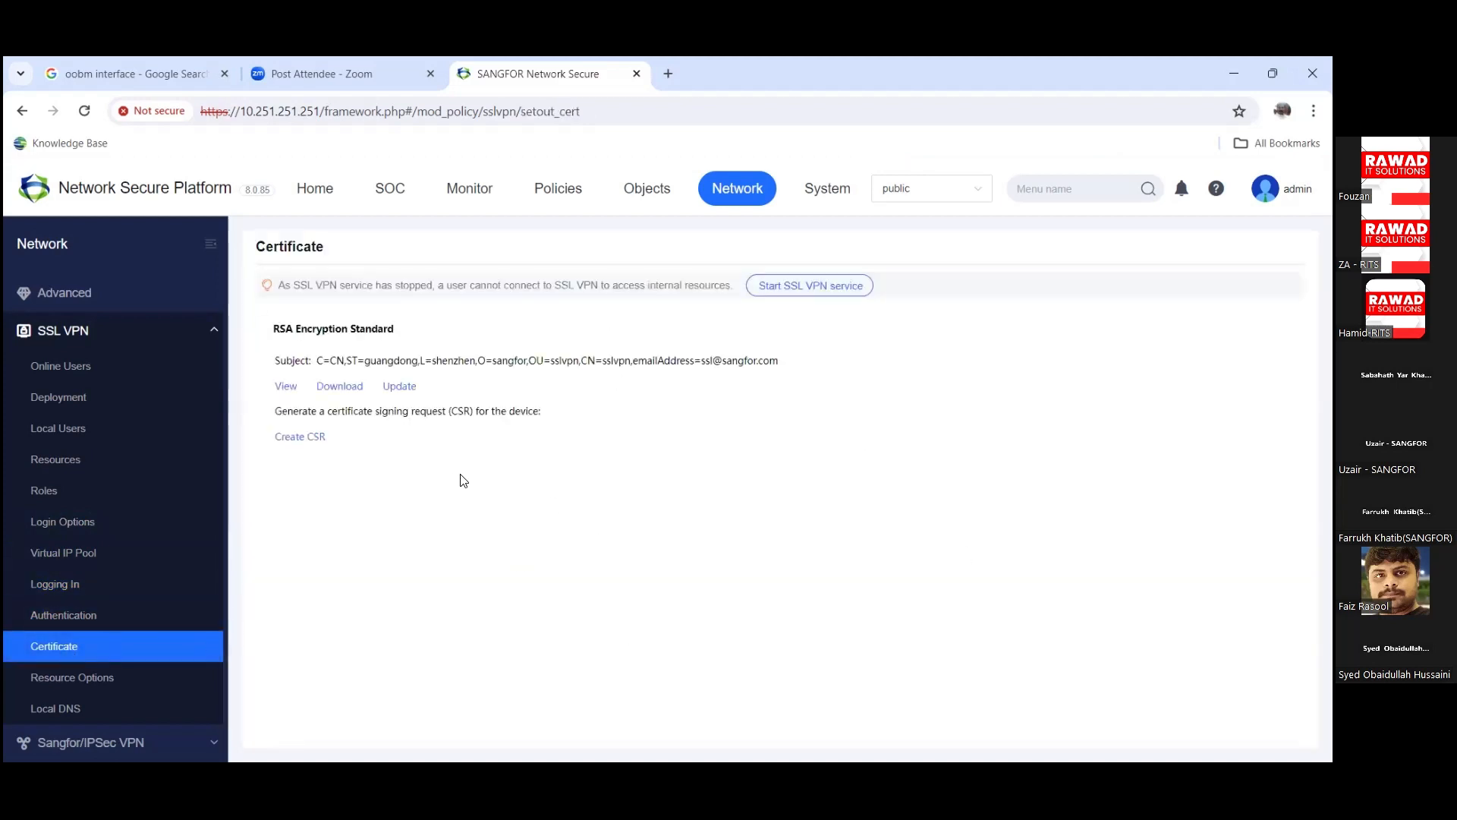
{"action": "left_click", "coordinate": [214, 328]}
Step: Expand the IPSec VPN section and check the VPN tunnel status
{"action": "left_click", "coordinate": [185, 645]}
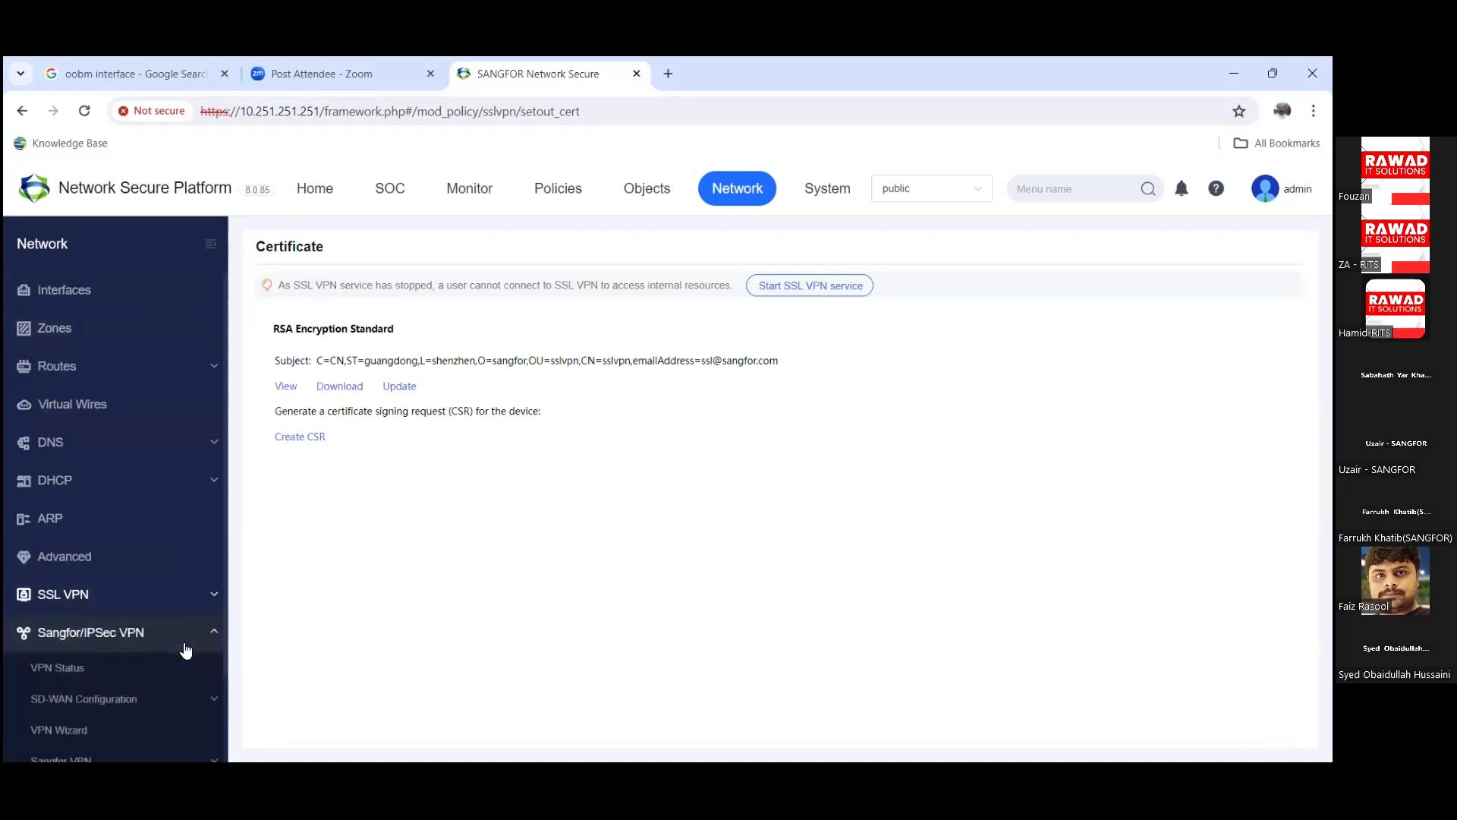
{"action": "scroll", "coordinate": [185, 644], "scroll_direction": "down", "scroll_amount": 2}
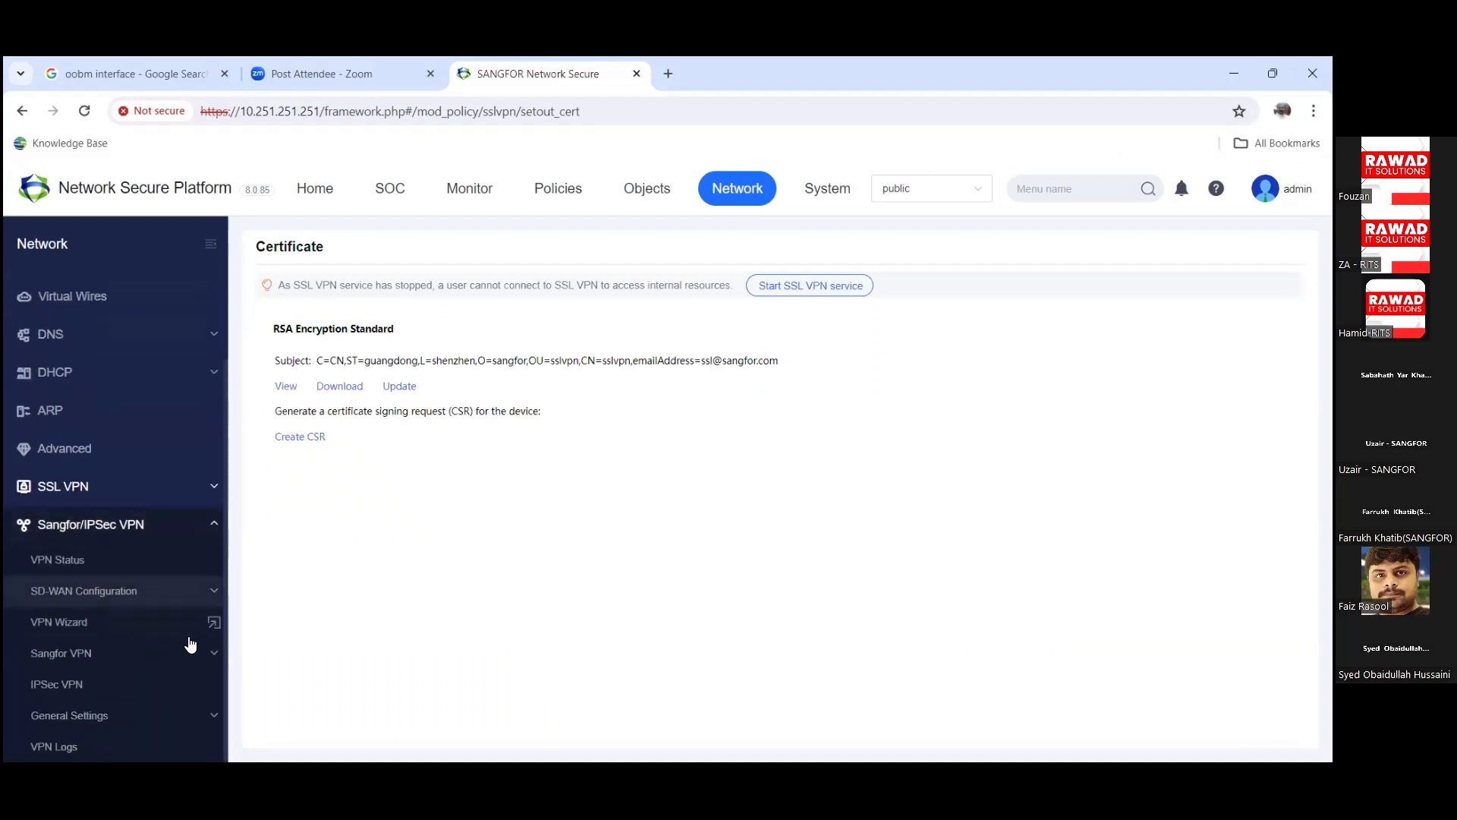
{"action": "left_click", "coordinate": [126, 560]}
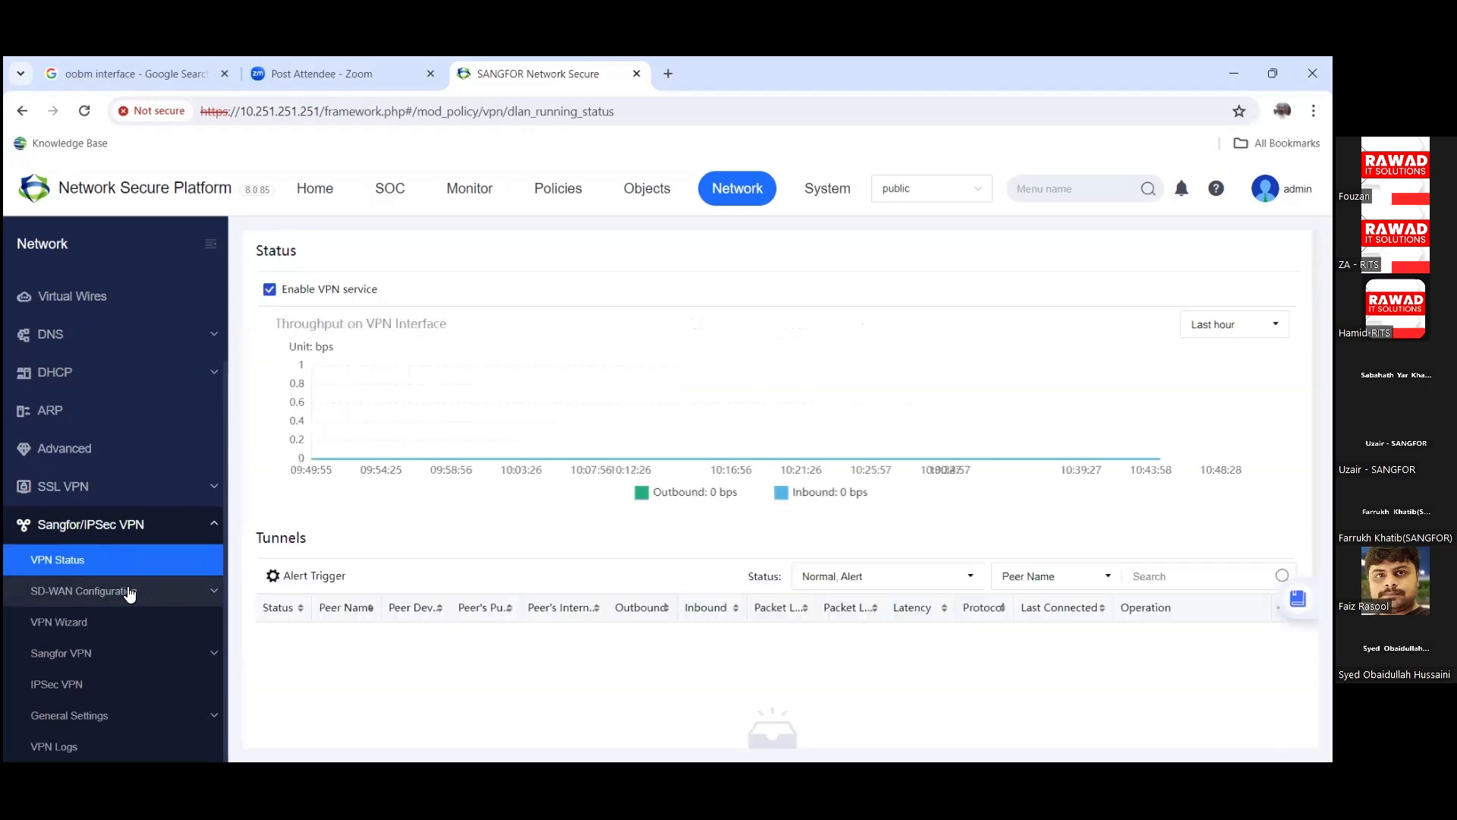
Step: Launch the VPN Wizard's IPSec setup for a third-party device and review its configuration check
{"action": "left_click", "coordinate": [120, 624]}
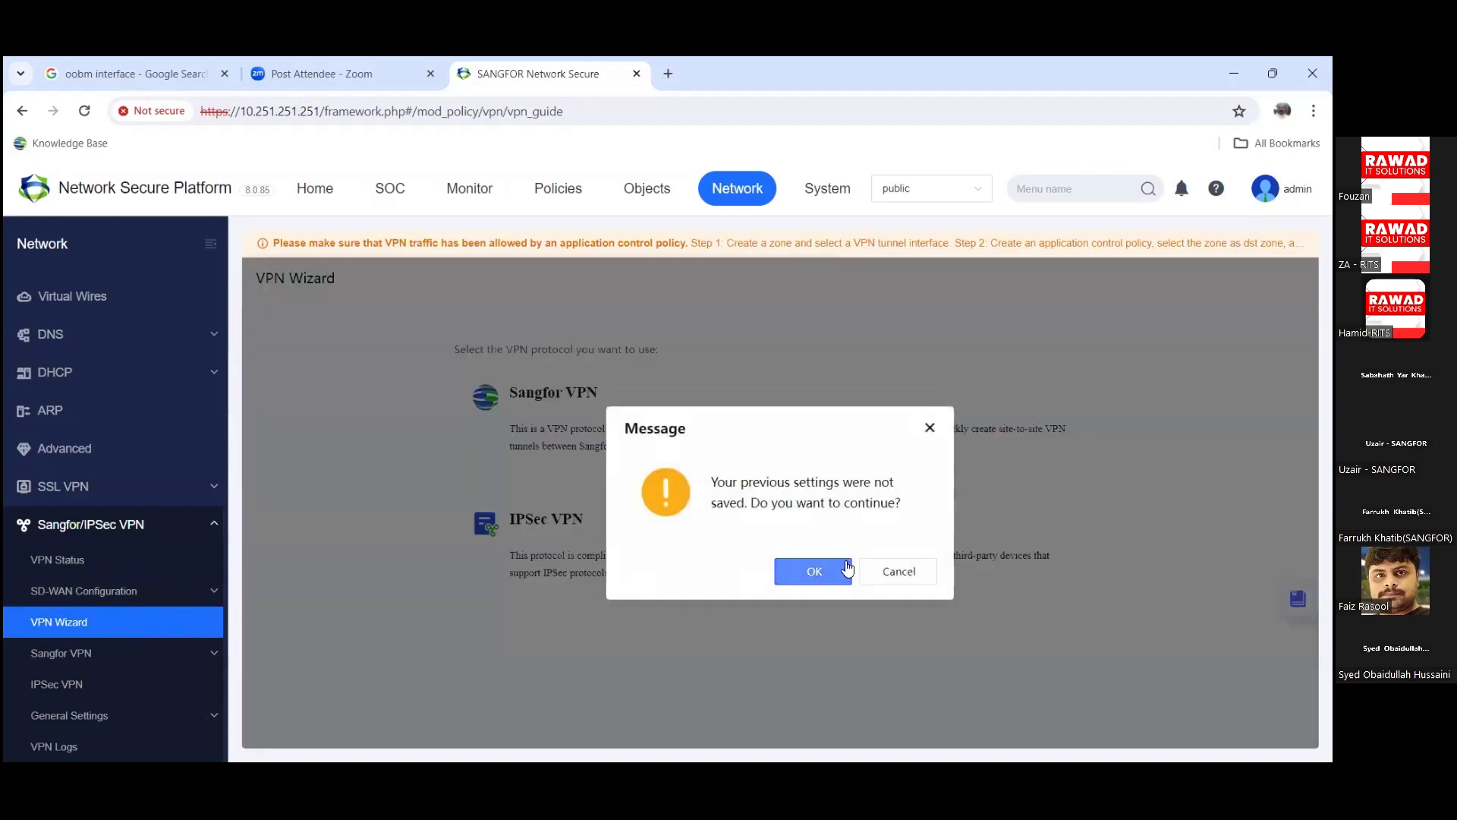
{"action": "left_click", "coordinate": [847, 568]}
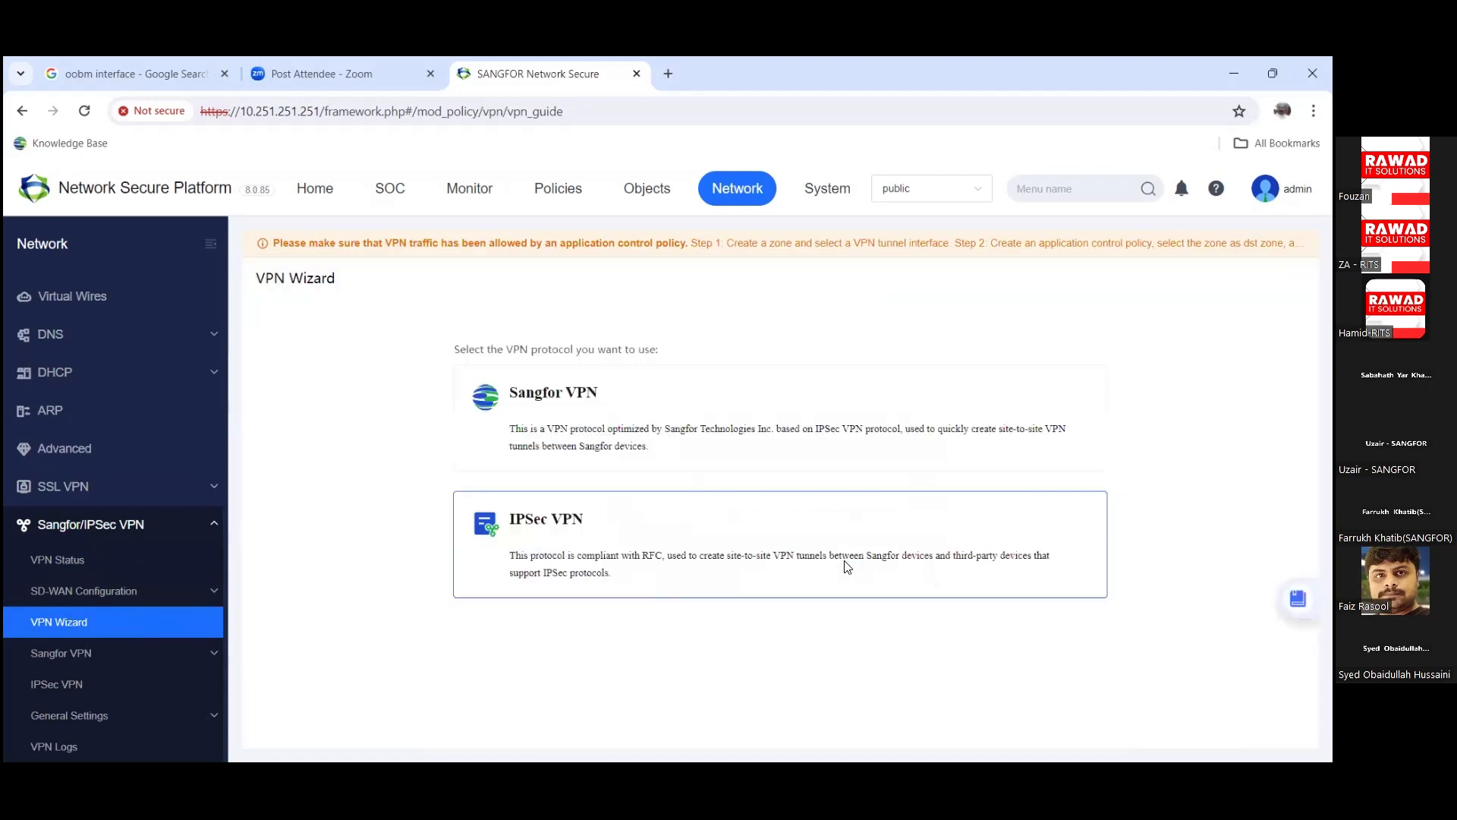
{"action": "left_click", "coordinate": [531, 577]}
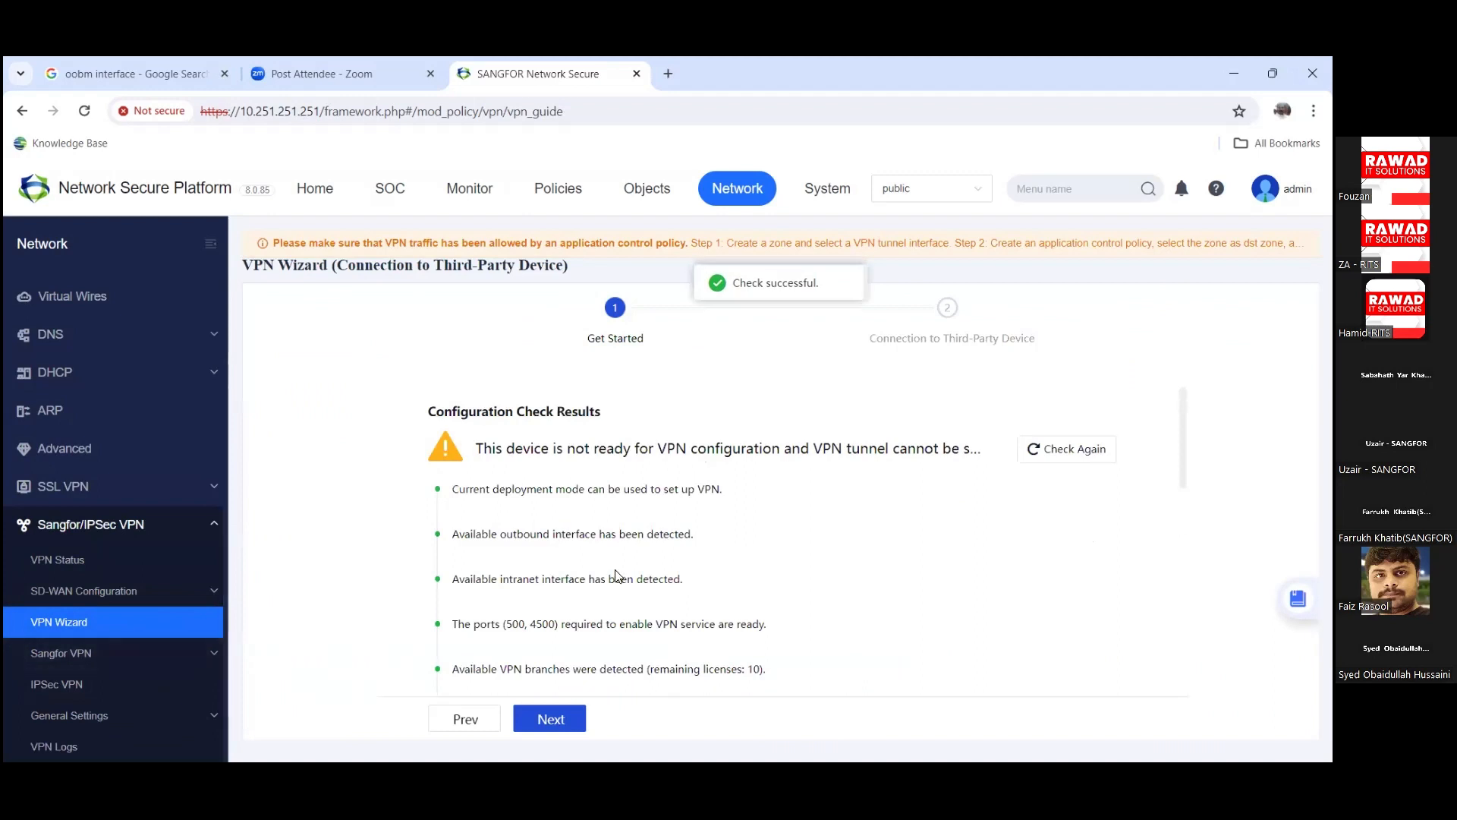
{"action": "scroll", "coordinate": [619, 577], "scroll_direction": "down", "scroll_amount": 10}
{"action": "scroll", "coordinate": [524, 611], "scroll_direction": "down", "scroll_amount": 1}
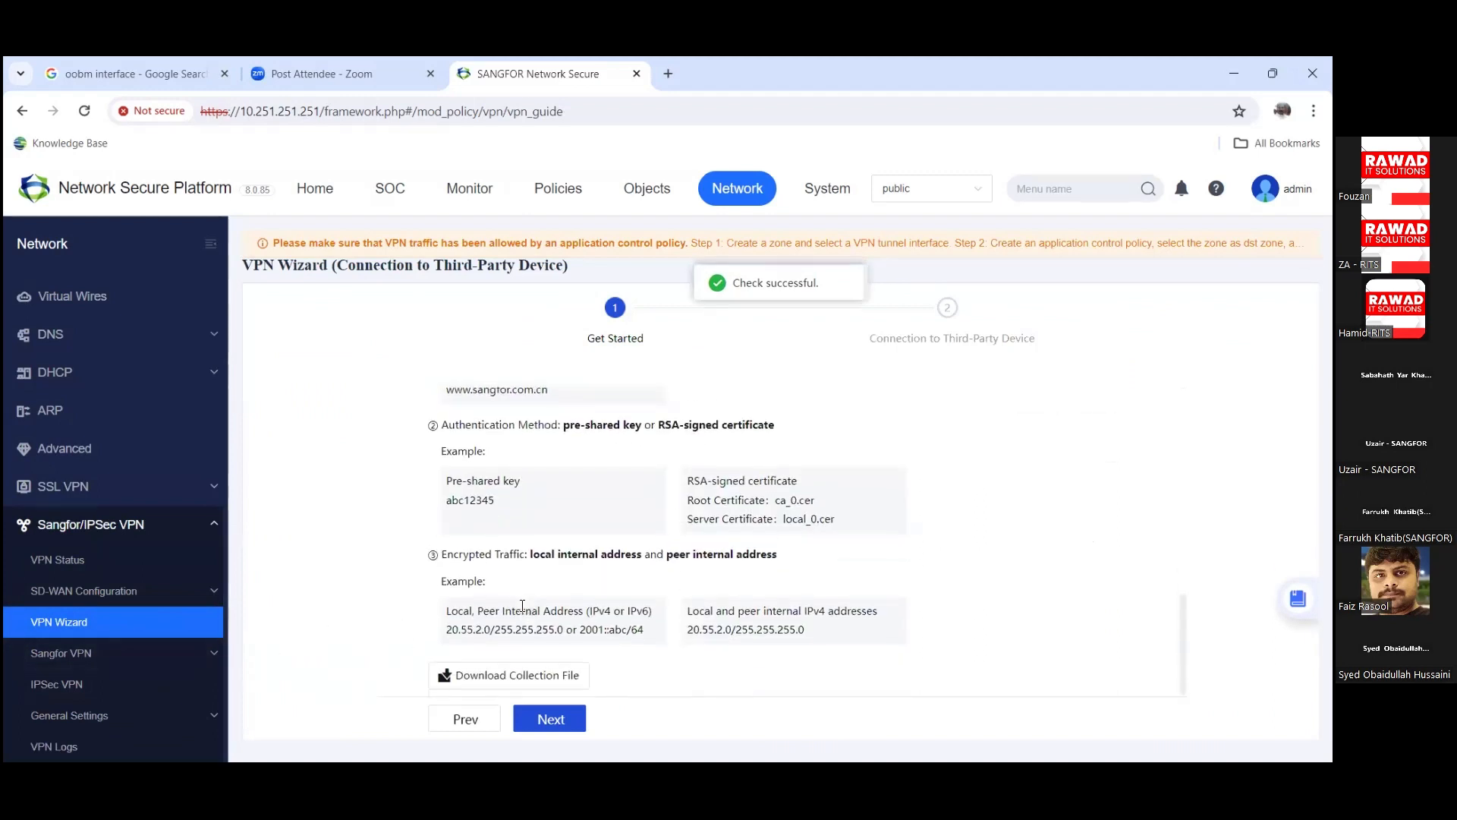
Step: Start a new IPSec VPN connection and inspect its shared-key and outbound interface fields
{"action": "left_click", "coordinate": [105, 692]}
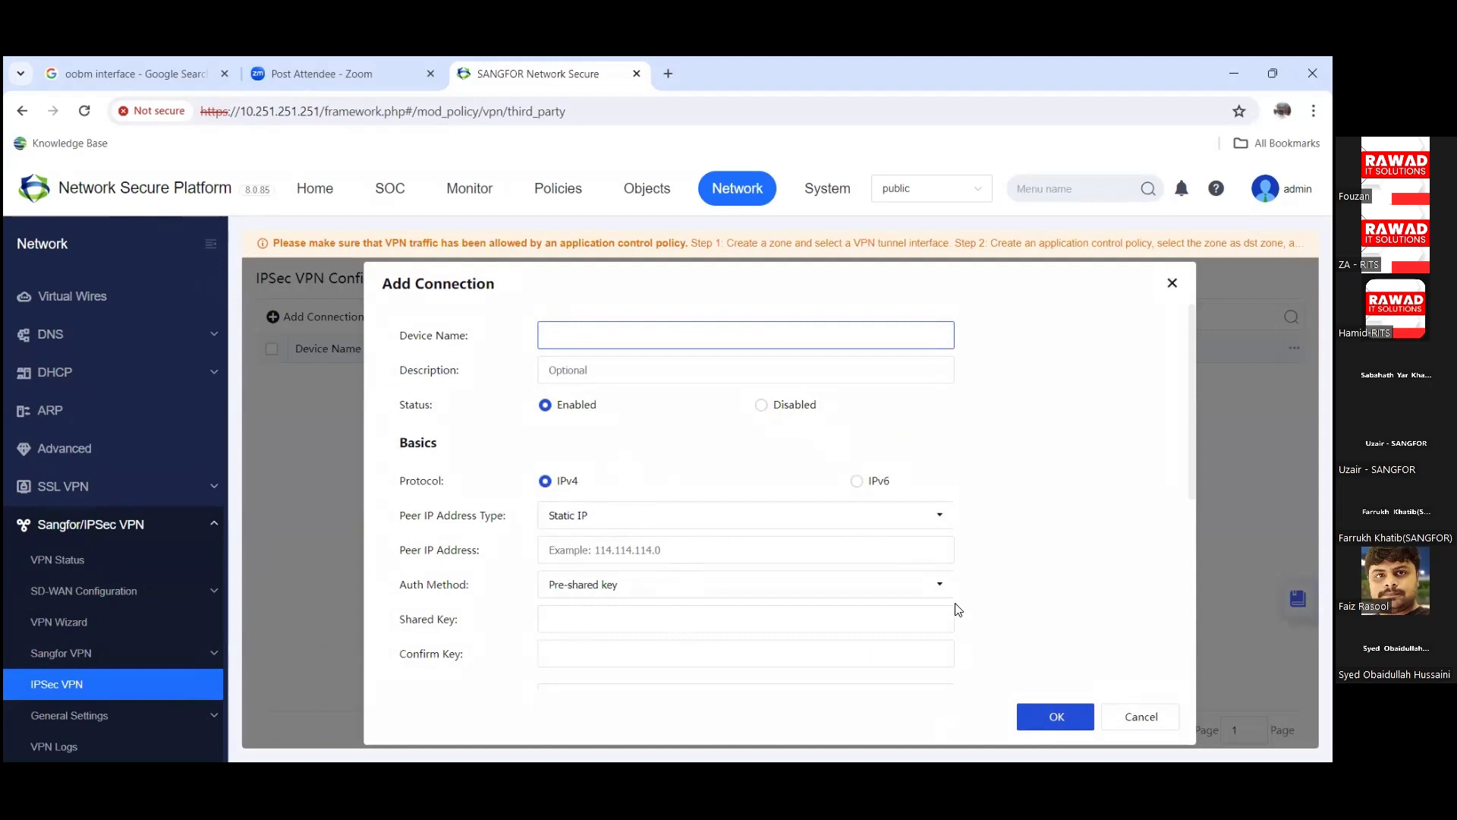
{"action": "left_click", "coordinate": [818, 616]}
{"action": "scroll", "coordinate": [818, 615], "scroll_direction": "down", "scroll_amount": 3}
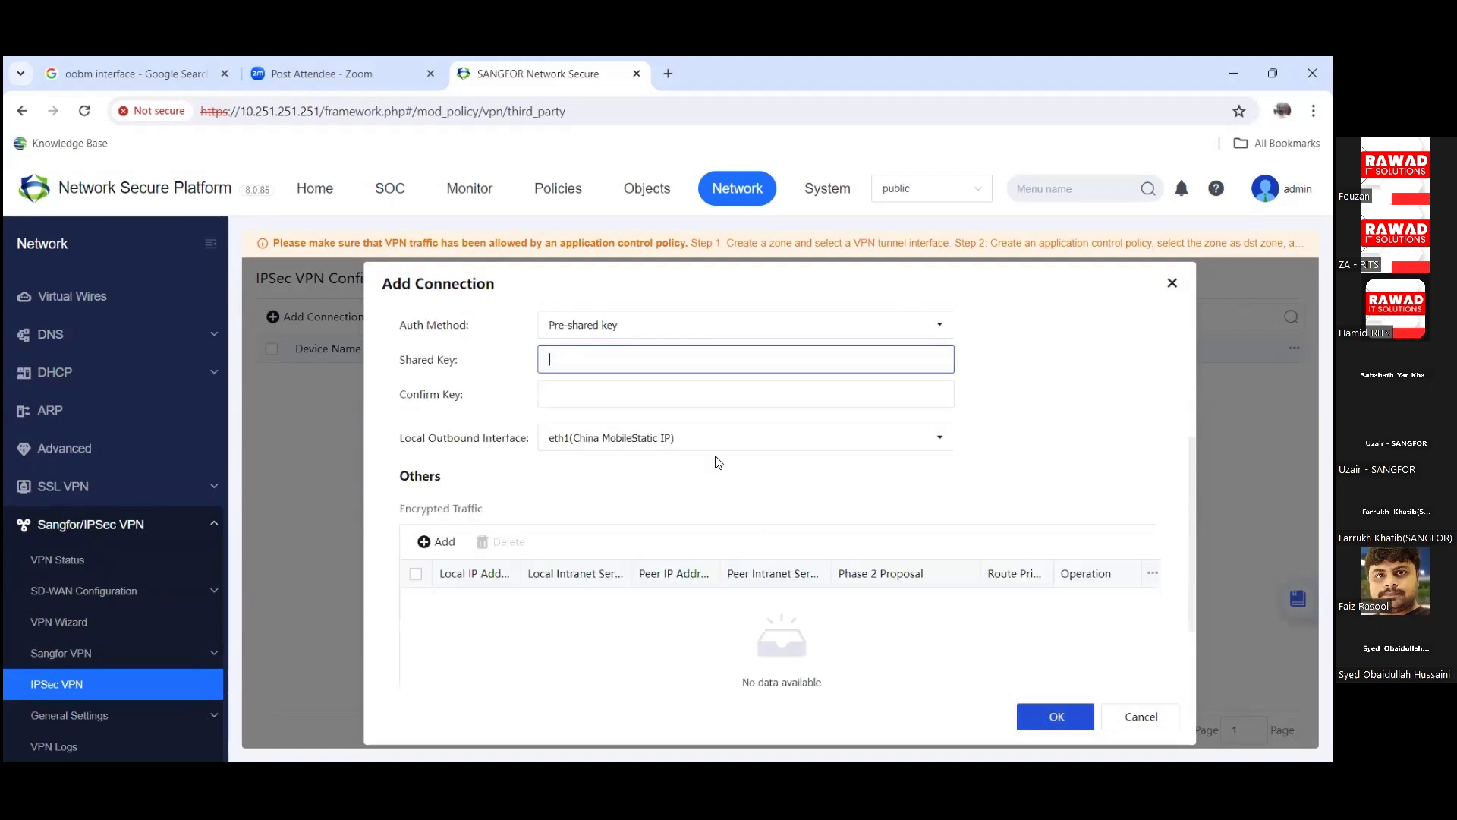
{"action": "left_click", "coordinate": [619, 396]}
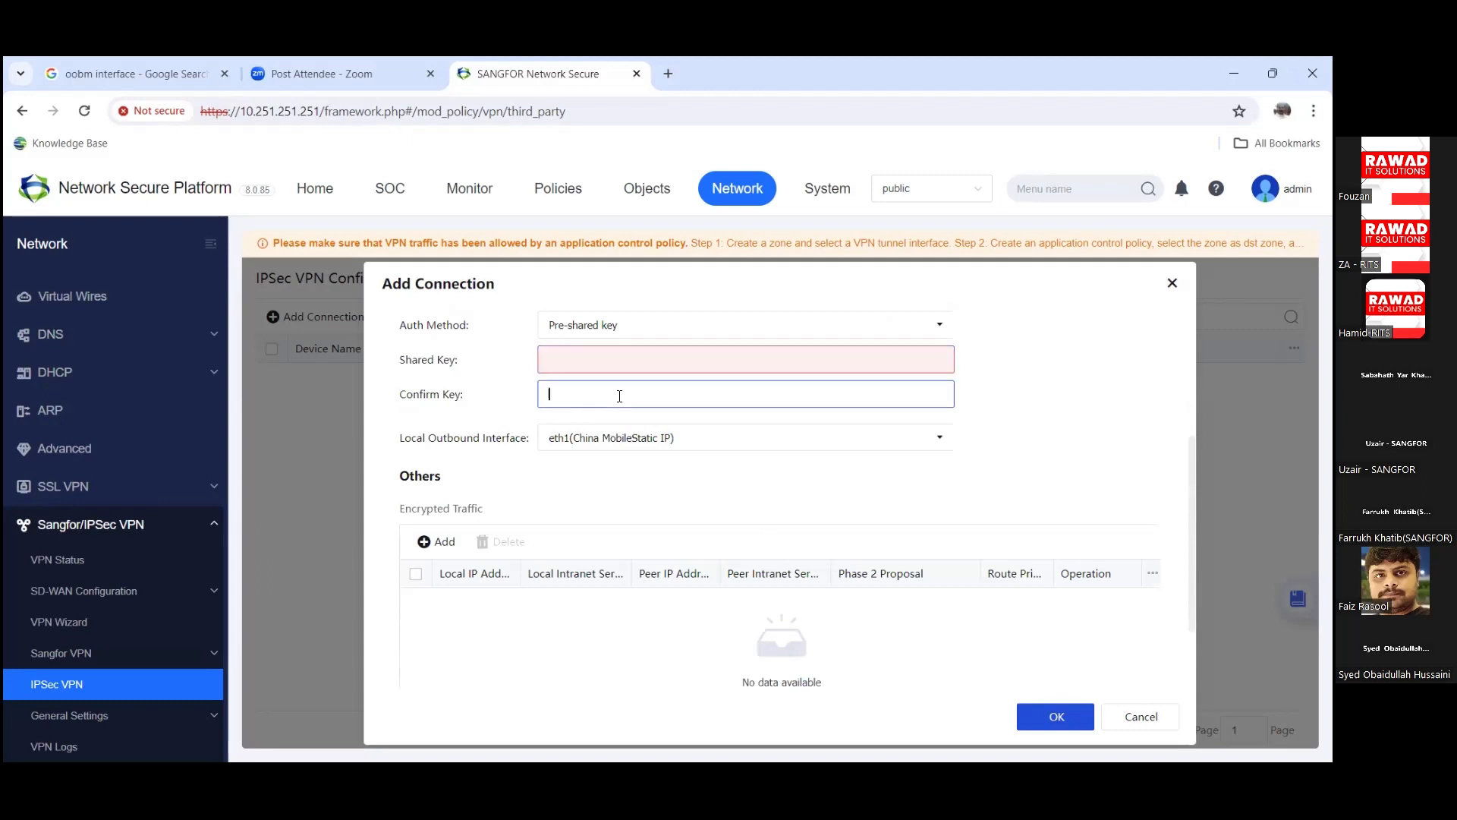
{"action": "left_click", "coordinate": [671, 446]}
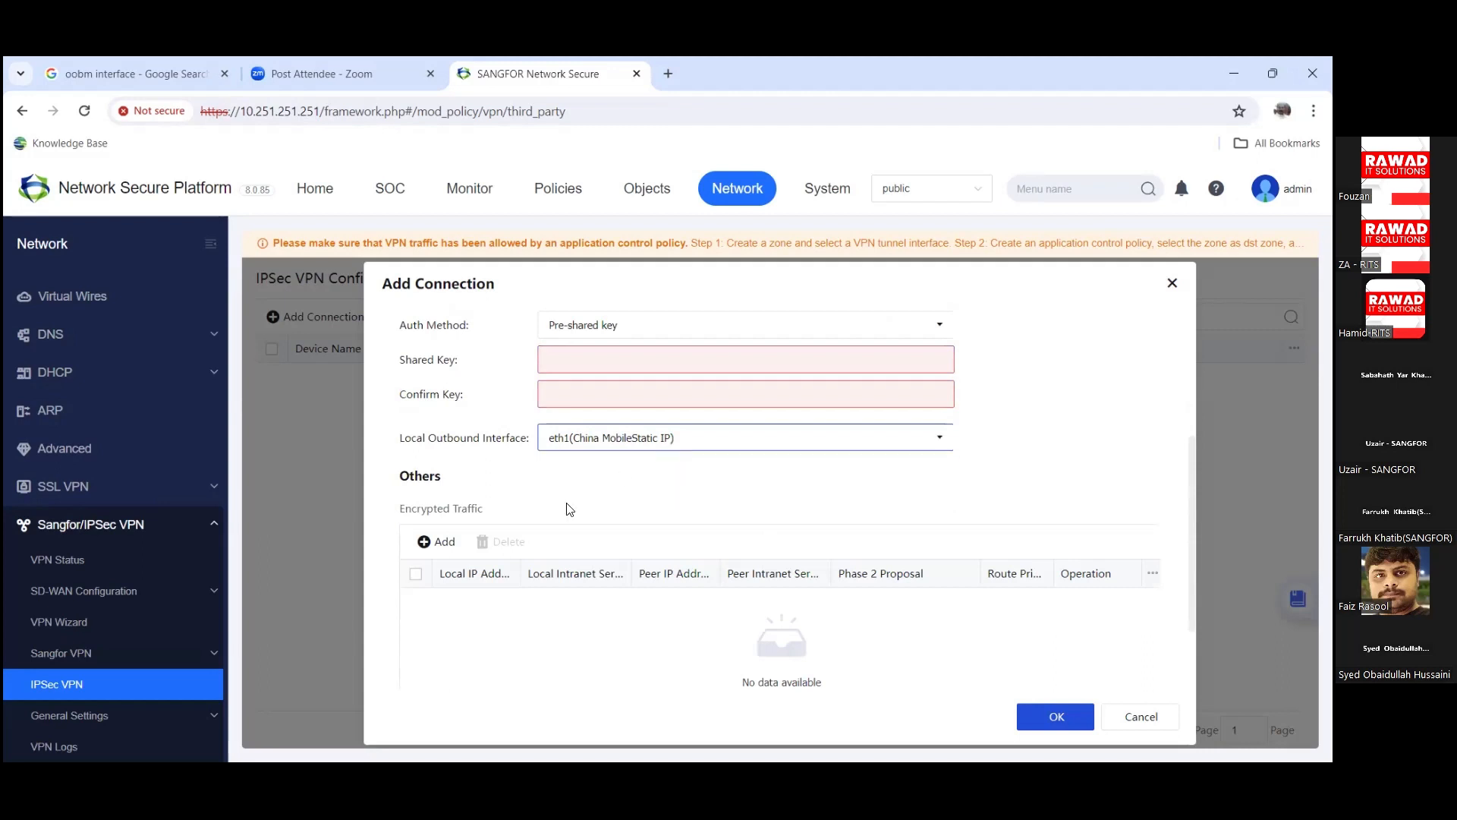
Step: Open Add Encrypted Traffic, inspect the Phase 2 PFS, authentication and encryption options, then cancel
{"action": "left_click", "coordinate": [434, 541]}
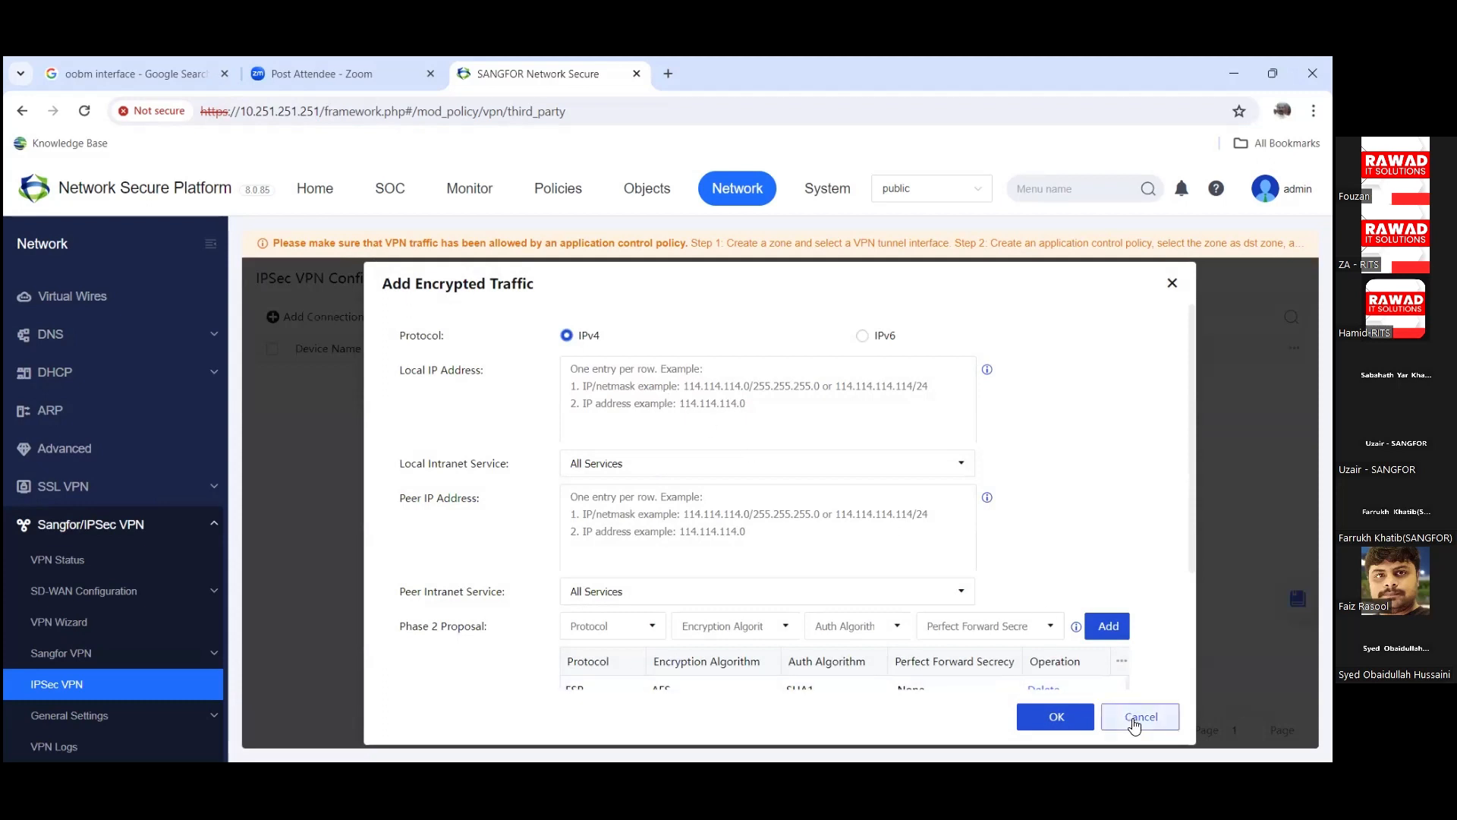
{"action": "scroll", "coordinate": [838, 542], "scroll_direction": "down", "scroll_amount": 2}
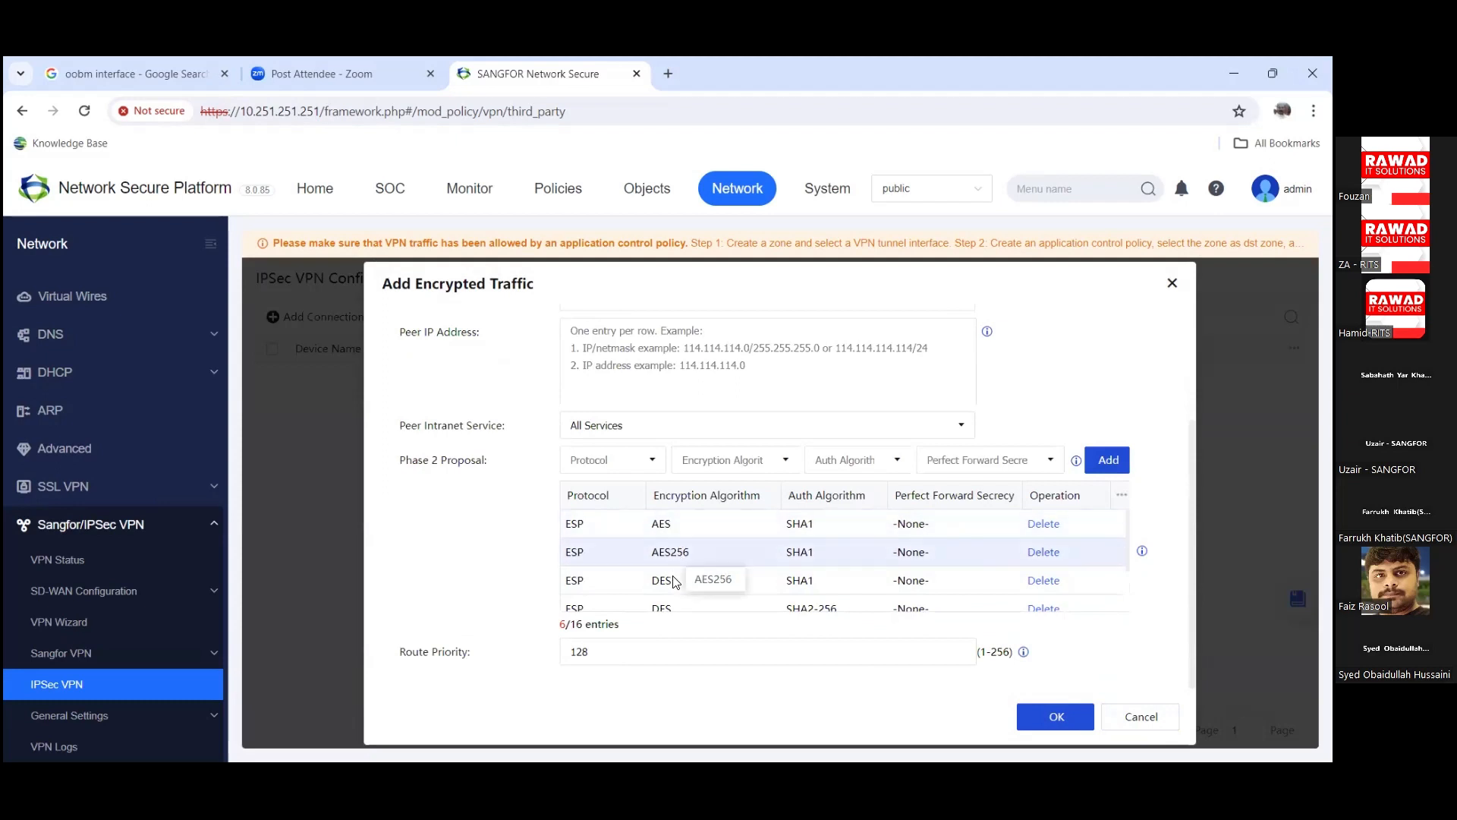
{"action": "left_click", "coordinate": [1043, 471]}
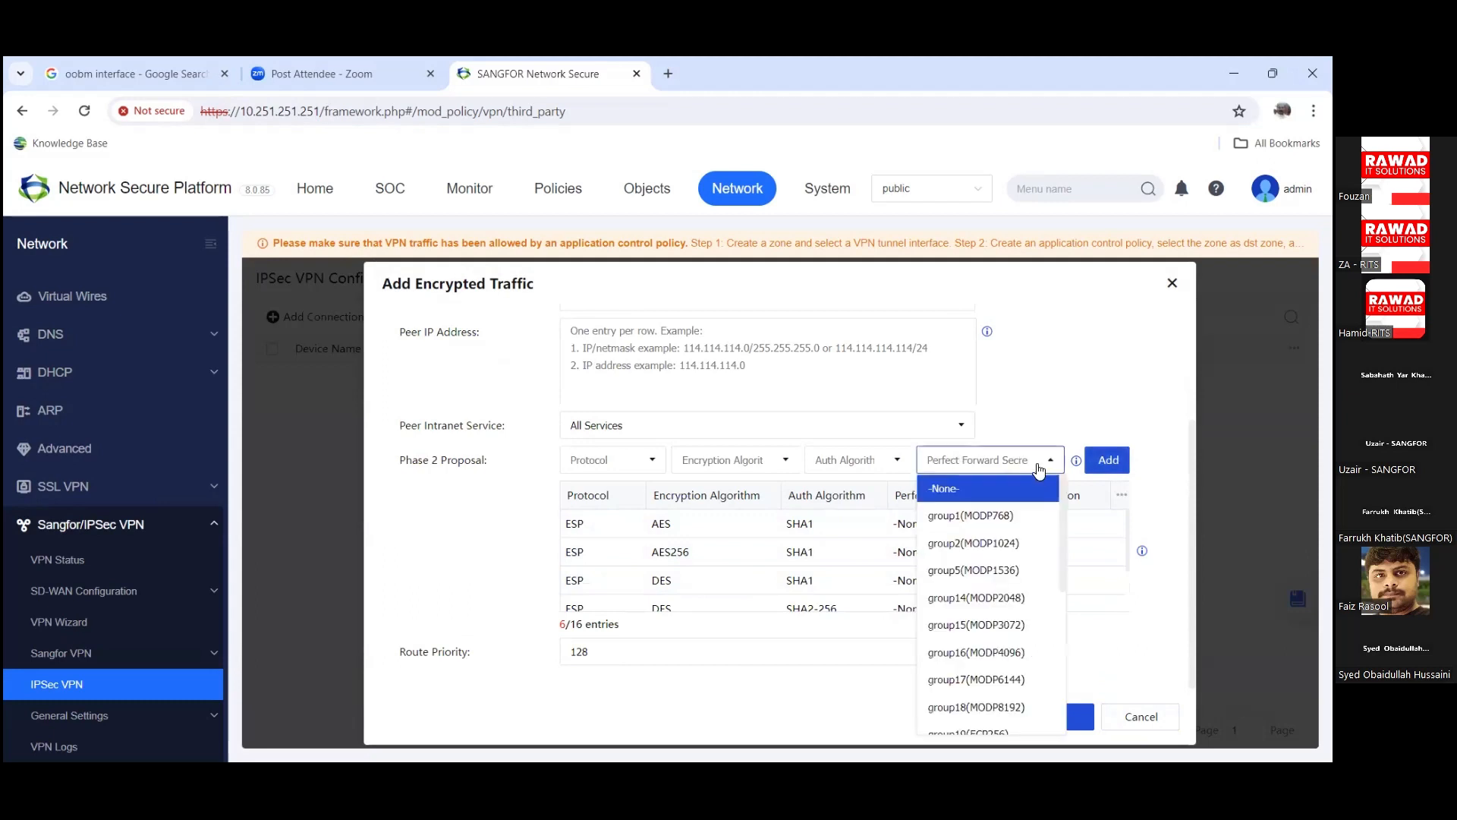
{"action": "left_click", "coordinate": [893, 462]}
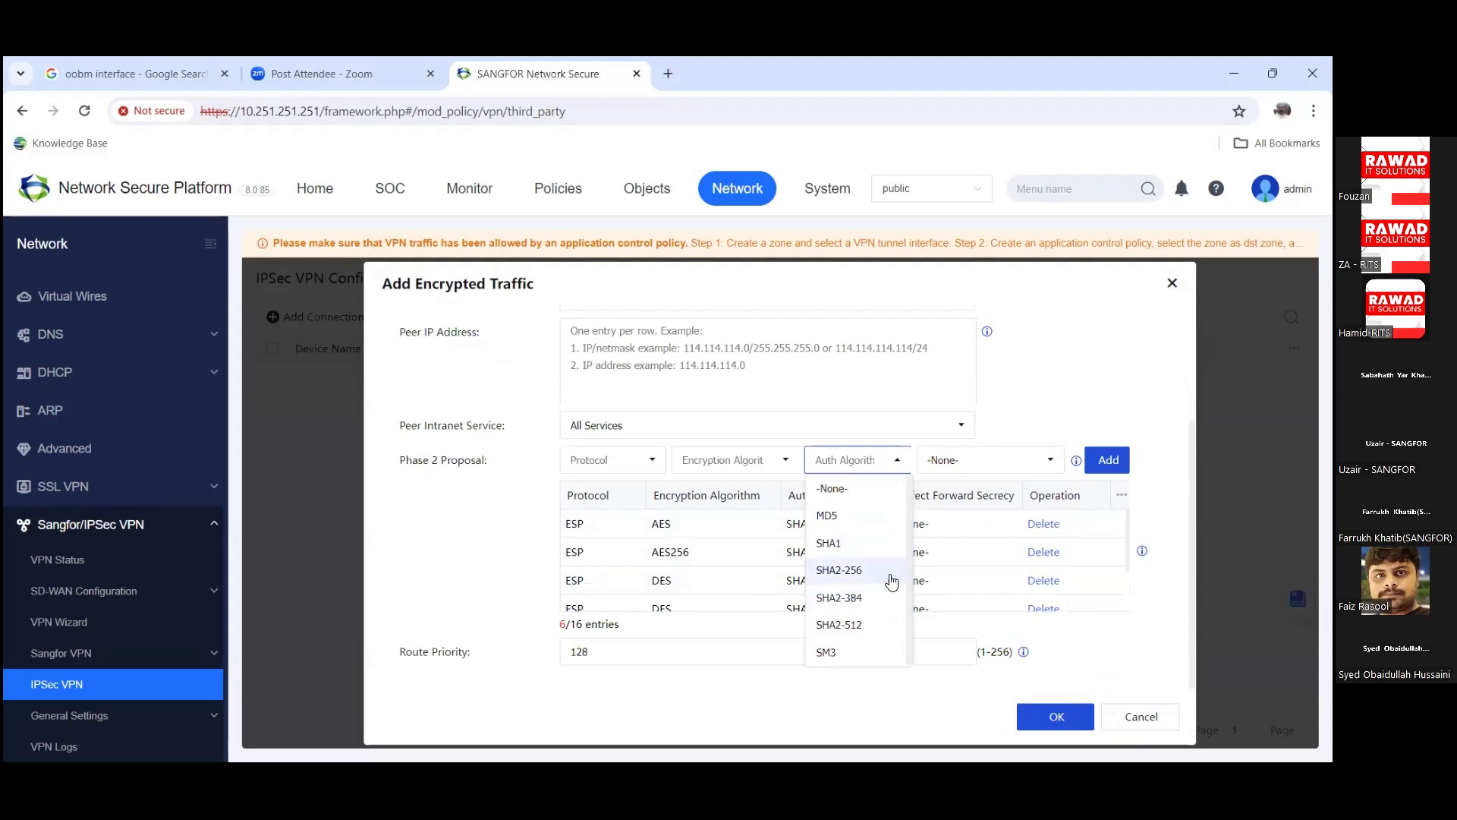
{"action": "left_click", "coordinate": [759, 462]}
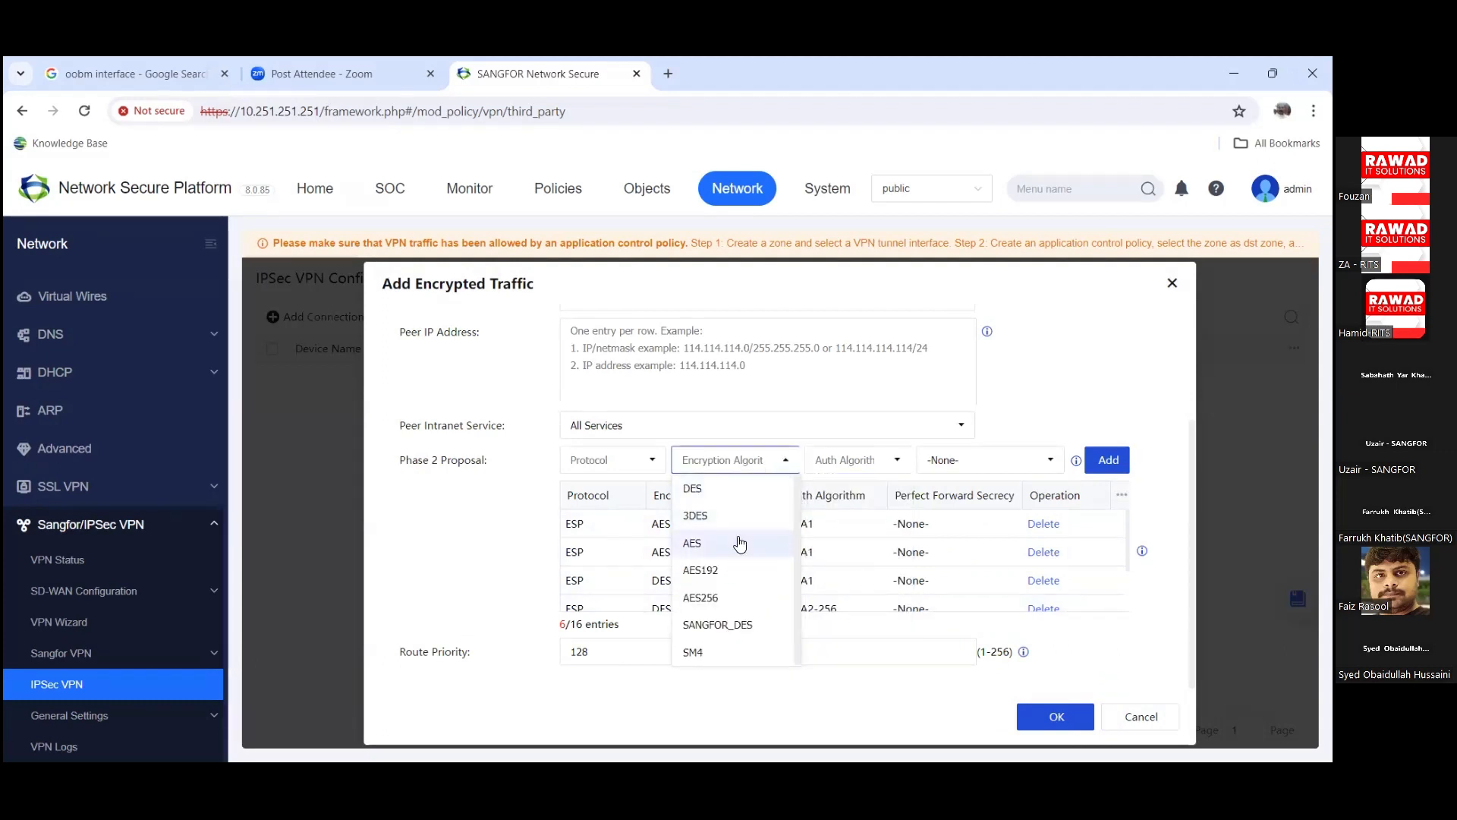
{"action": "left_click", "coordinate": [1131, 718]}
Step: Discard the new IPSec connection and return to the VPN Wizard, accepting the unsaved-settings warning
{"action": "left_click", "coordinate": [1157, 715]}
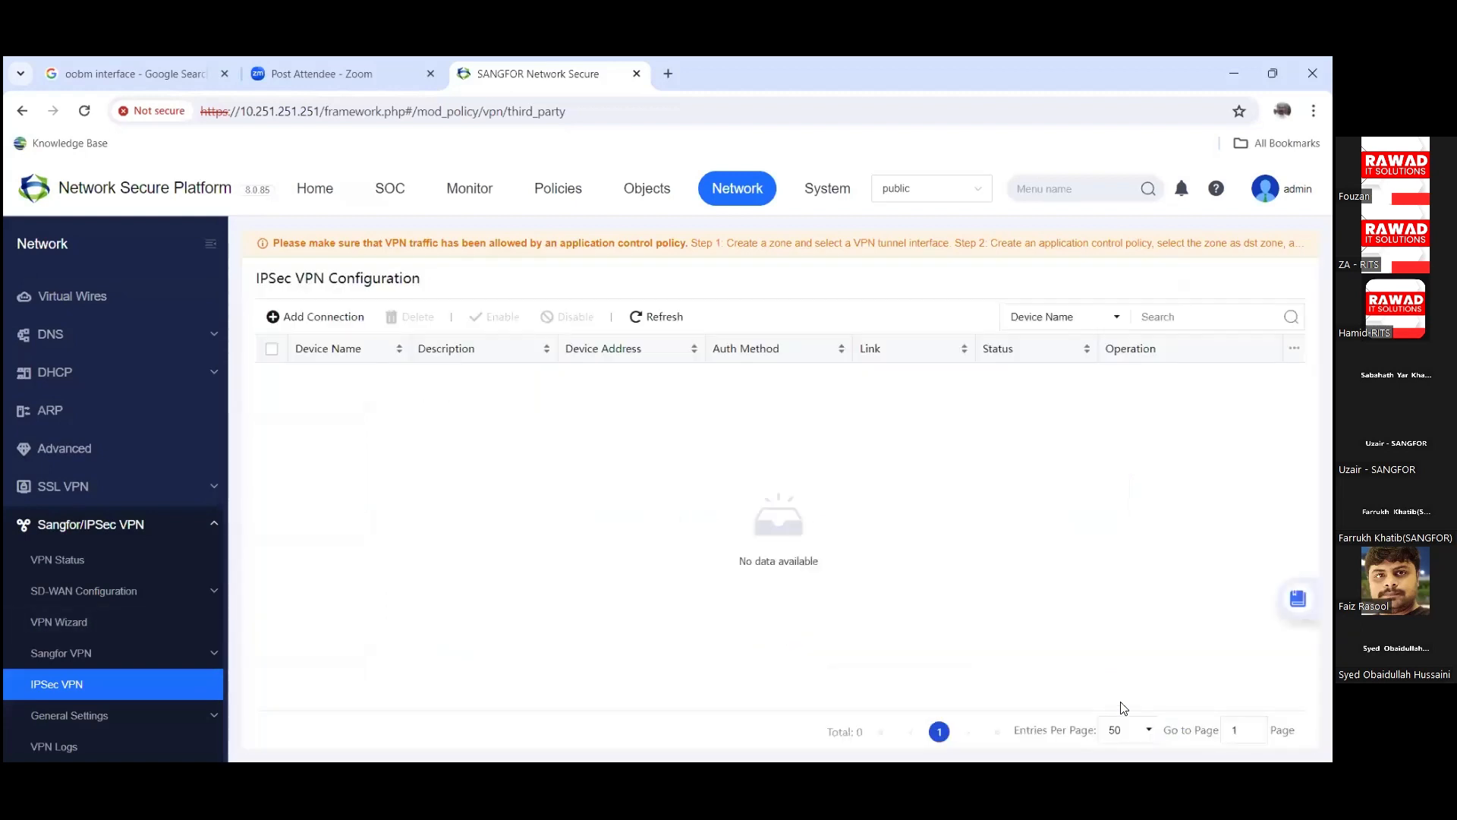
{"action": "left_click", "coordinate": [110, 717]}
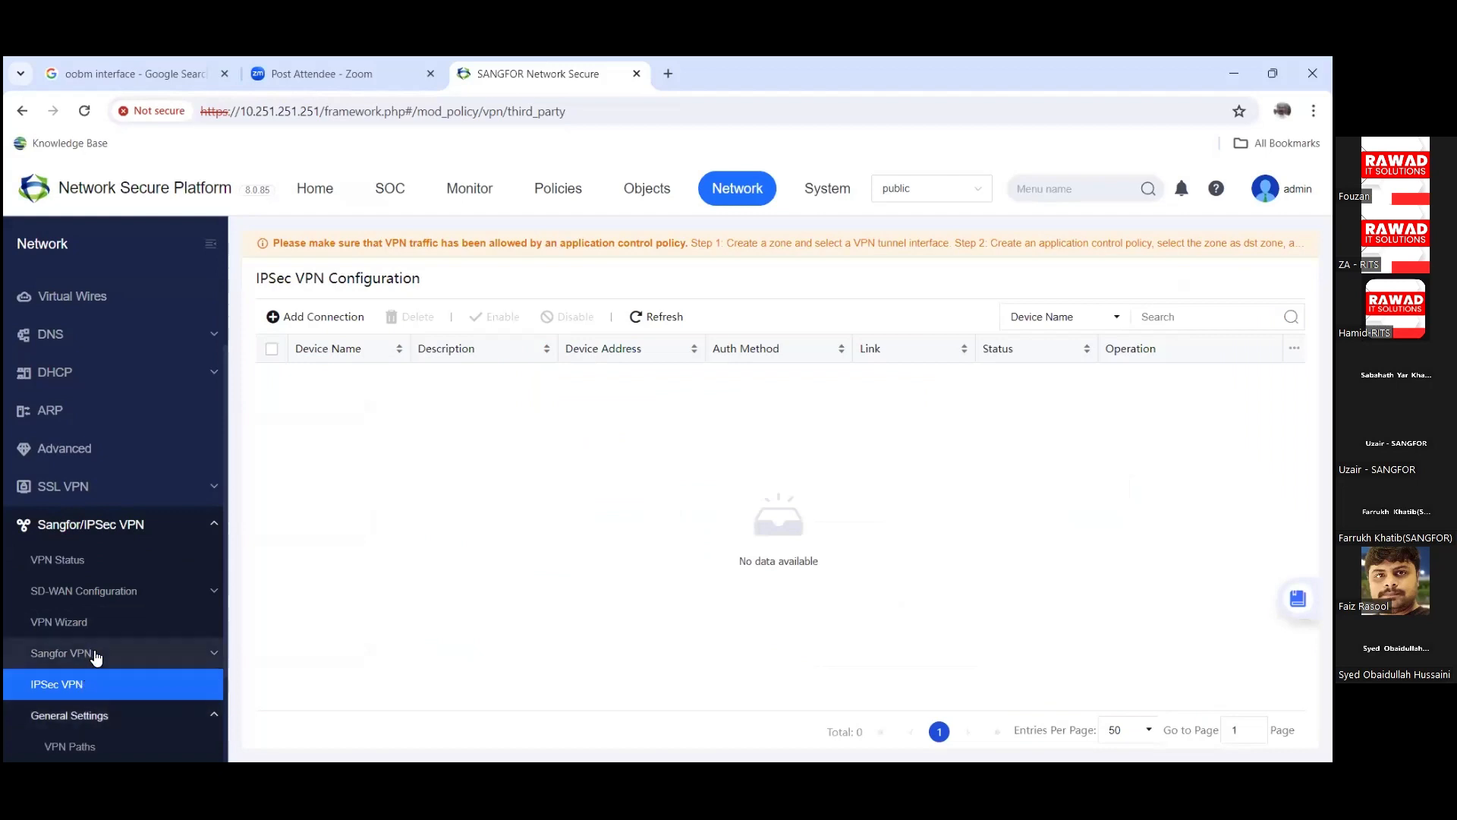
{"action": "scroll", "coordinate": [96, 657], "scroll_direction": "up", "scroll_amount": 1}
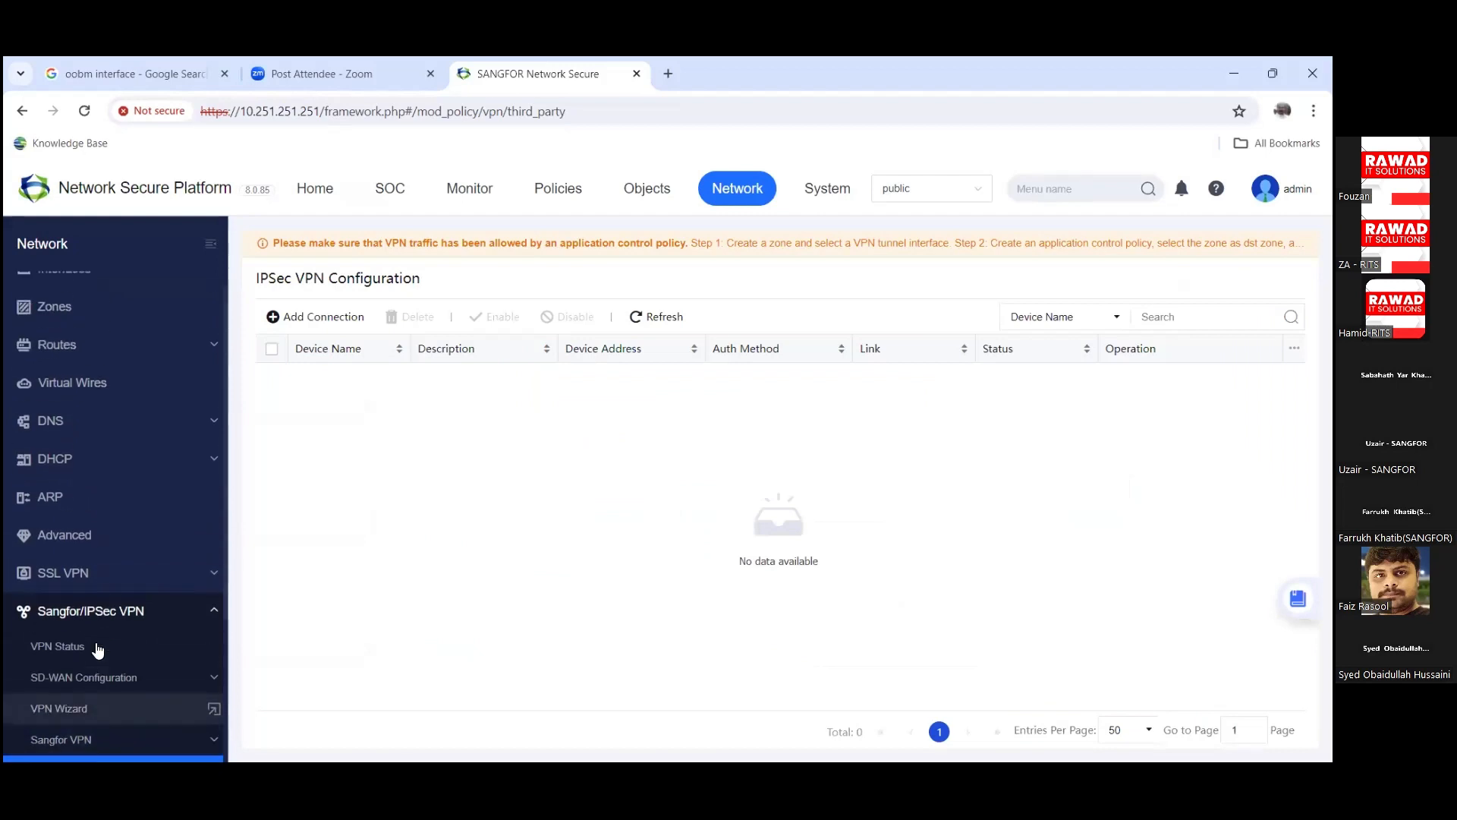
{"action": "left_click", "coordinate": [85, 710]}
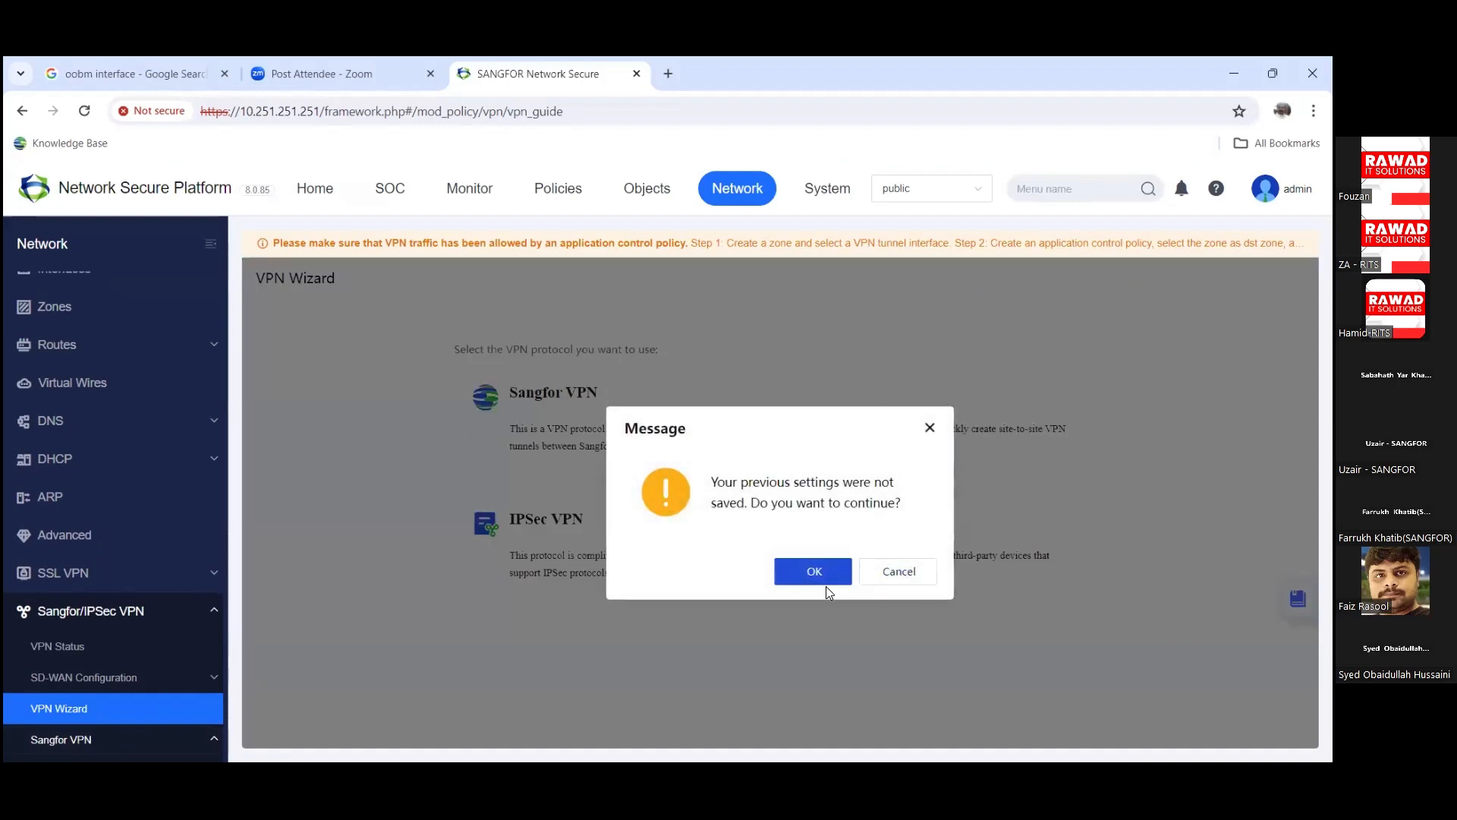
{"action": "left_click", "coordinate": [822, 578]}
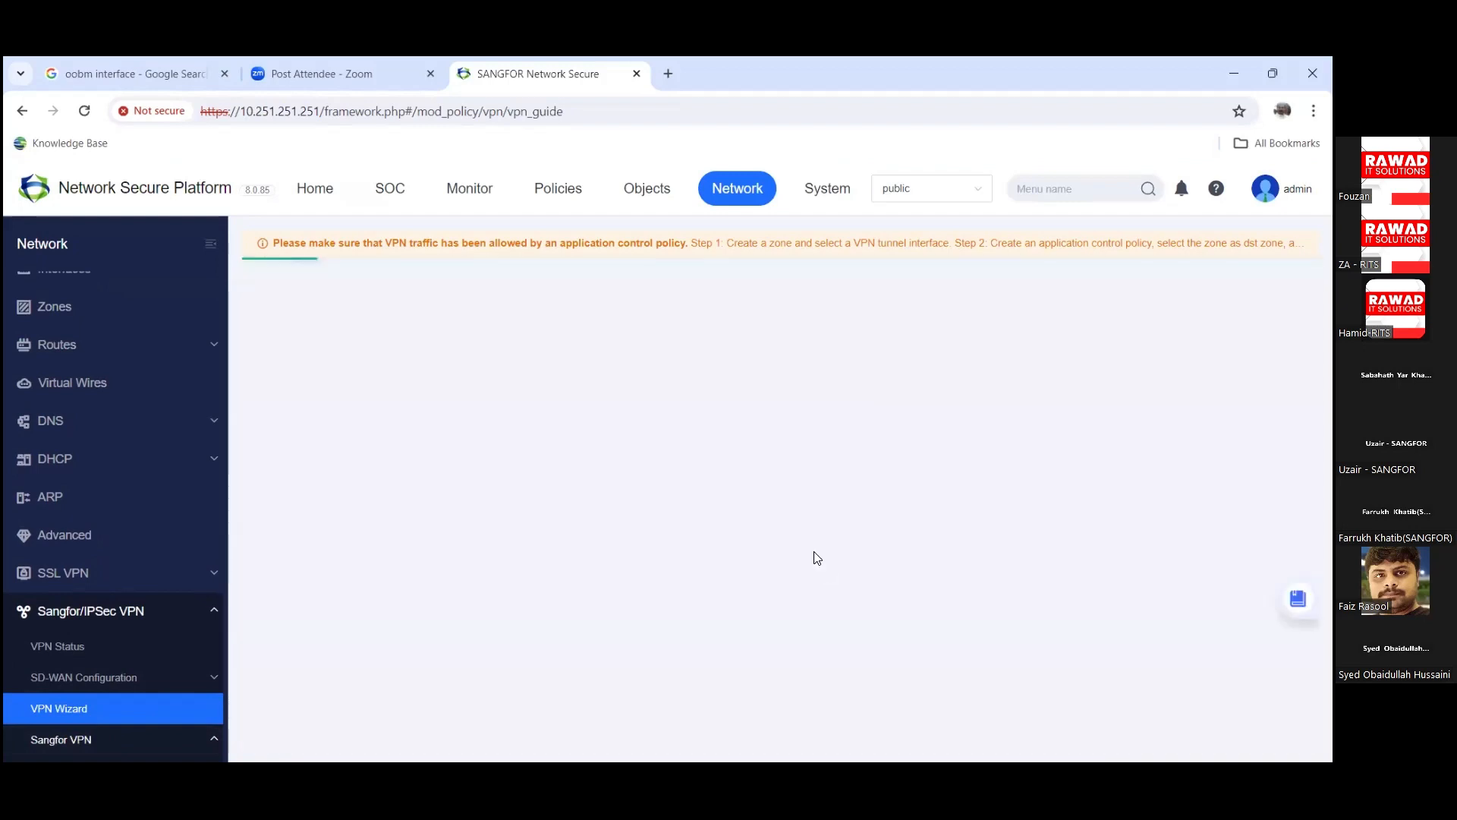
Step: Collapse the IPSec VPN section and switch to the Monitor area's Security Logs
{"action": "scroll", "coordinate": [680, 504], "scroll_direction": "down", "scroll_amount": 4}
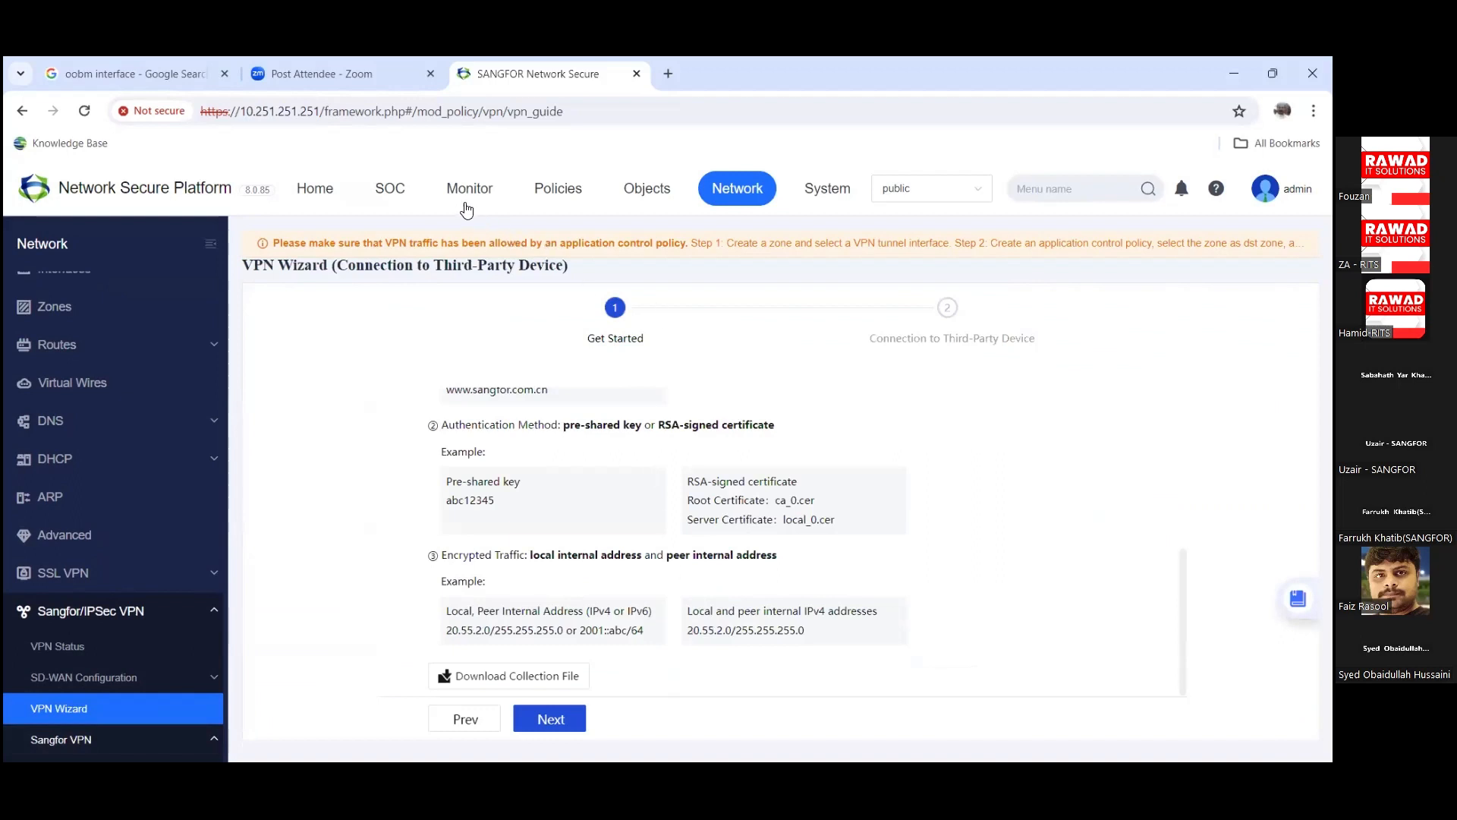
{"action": "left_click", "coordinate": [215, 611]}
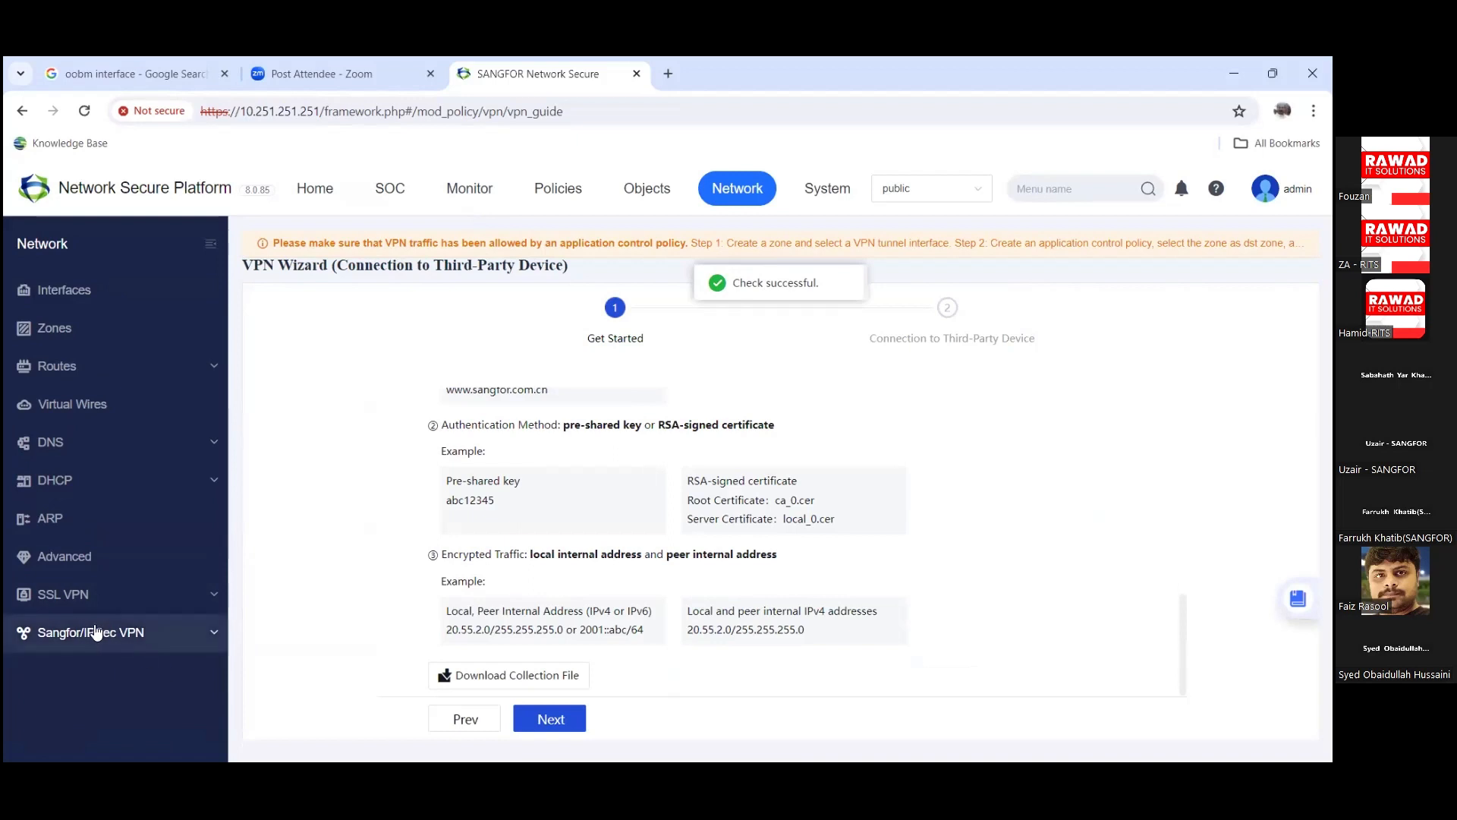
{"action": "left_click", "coordinate": [476, 190]}
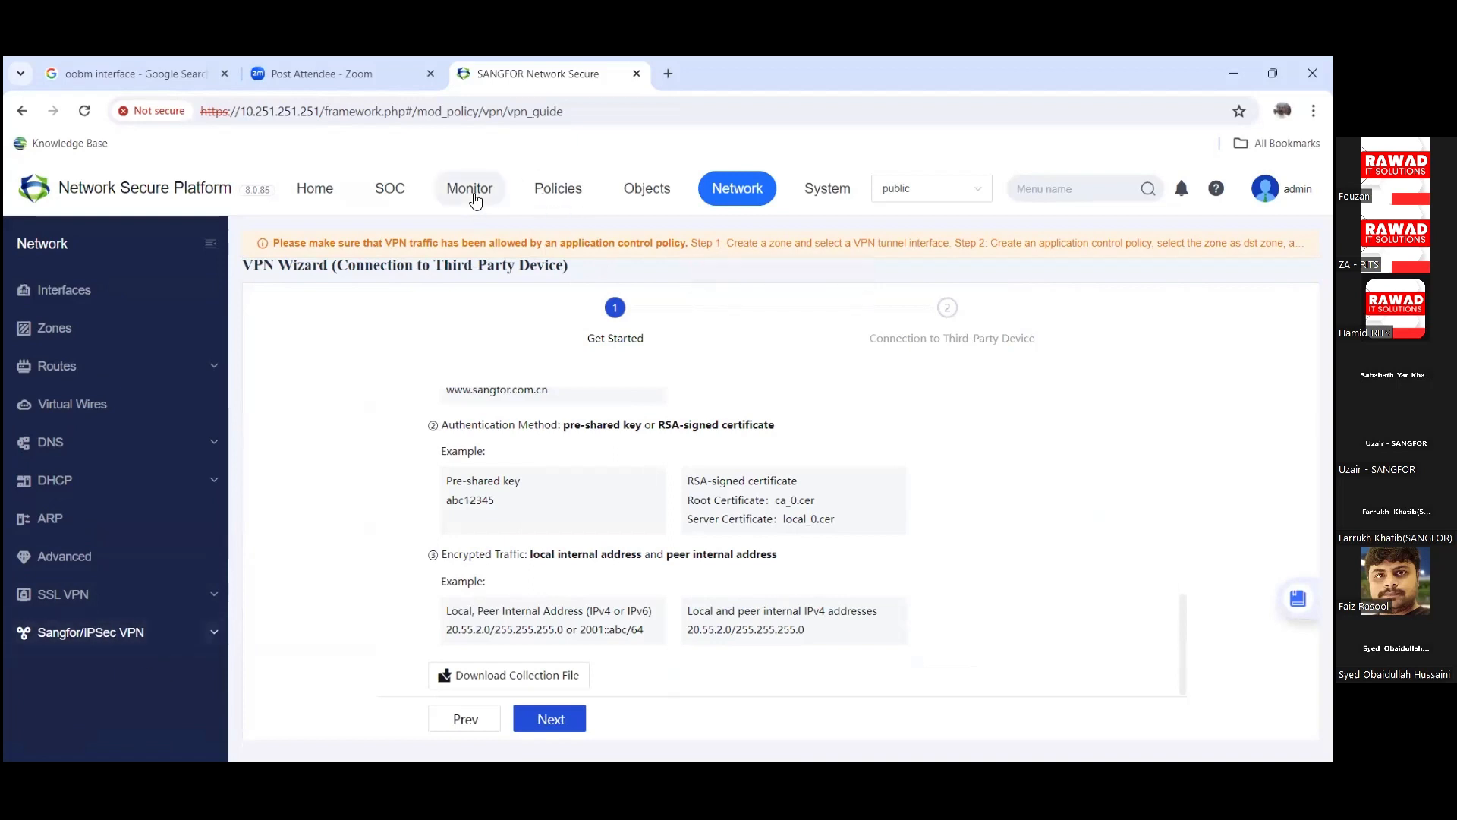
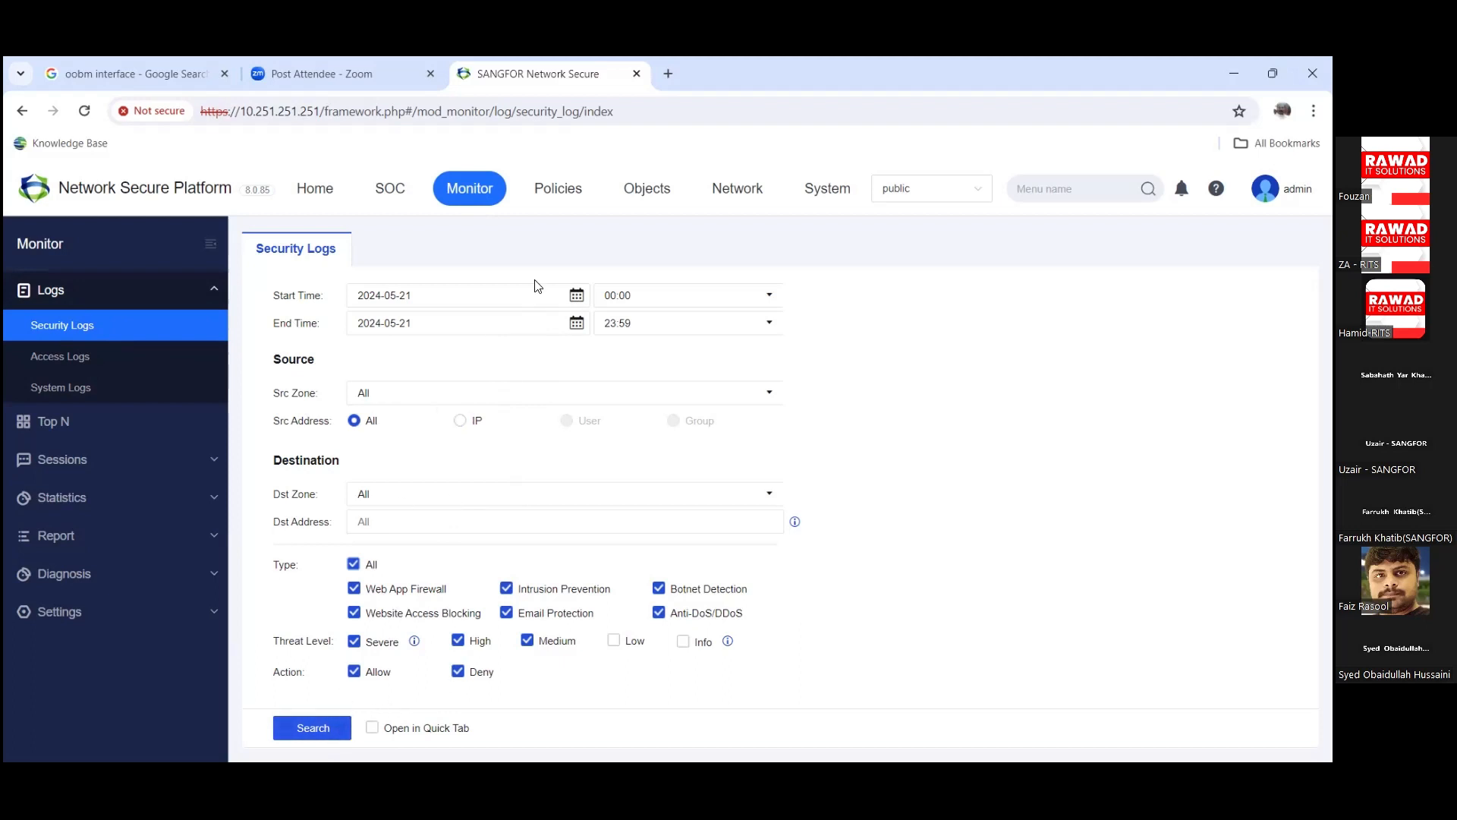
Step: Search security logs from 2024-05-01 and widen the Dst Address column to show full URLs
{"action": "left_click", "coordinate": [576, 295]}
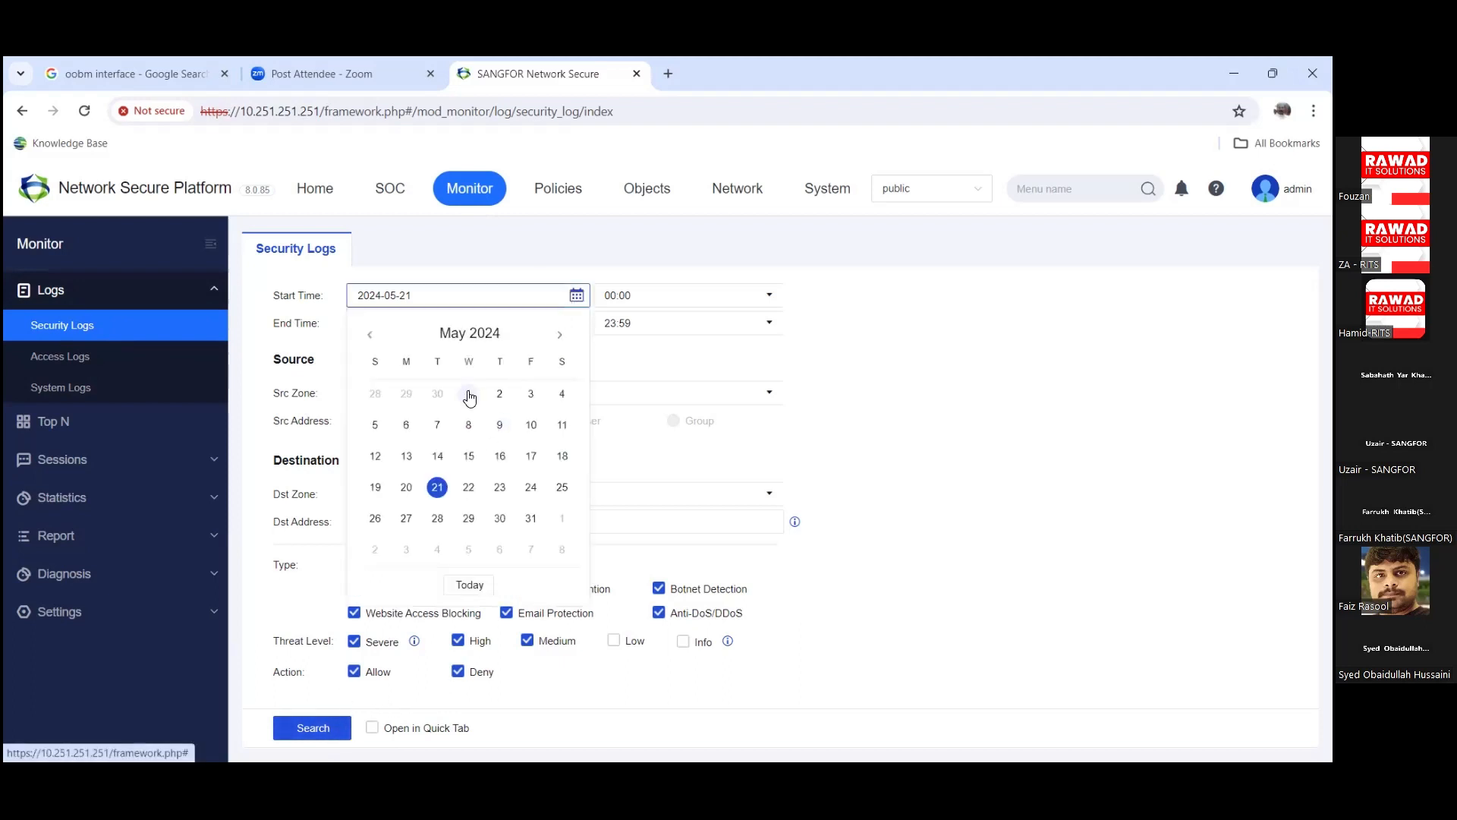
{"action": "left_click", "coordinate": [470, 395]}
{"action": "left_click", "coordinate": [277, 727]}
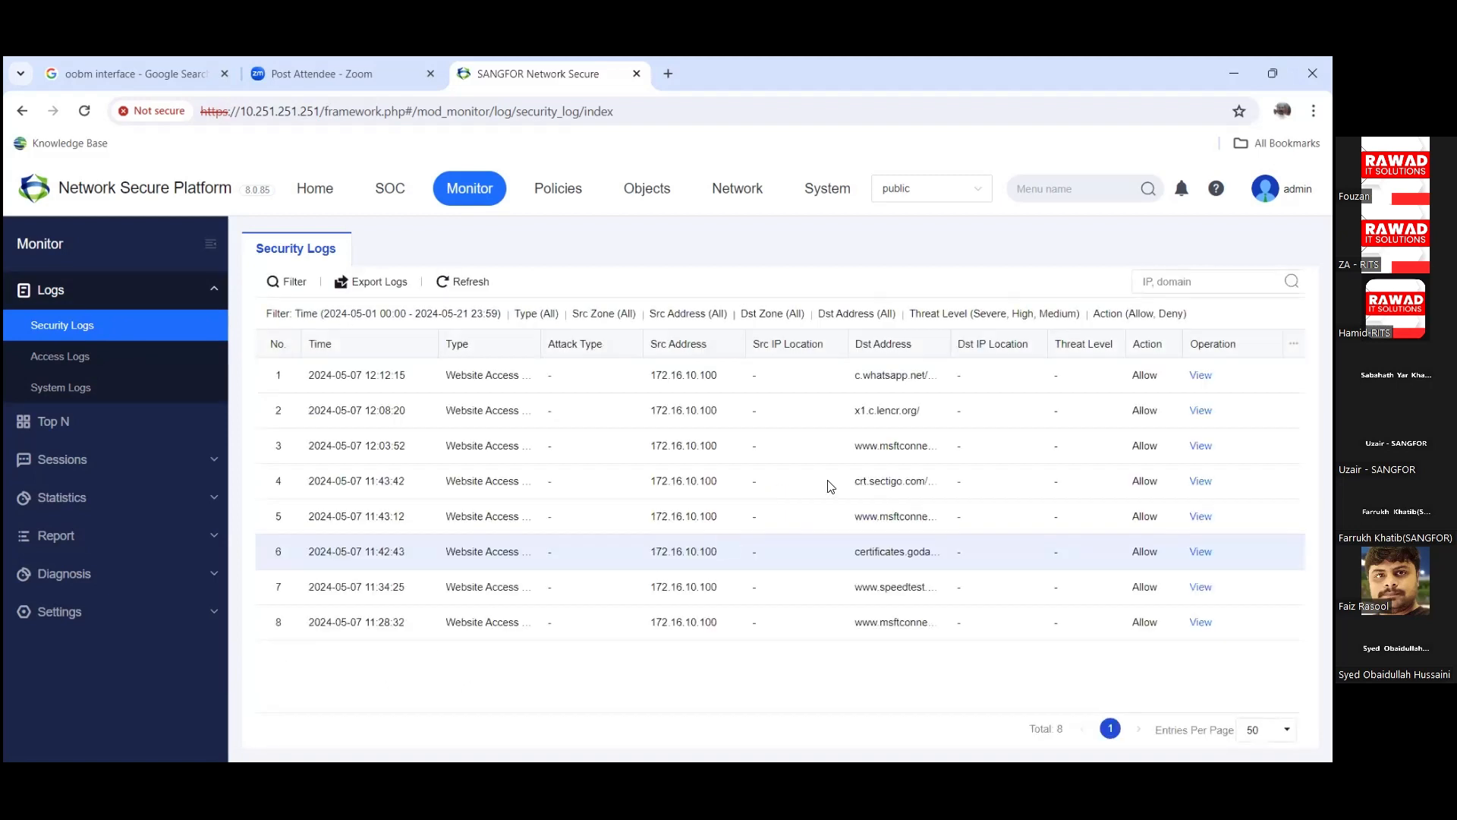
{"action": "left_click_drag", "start_coordinate": [954, 343], "coordinate": [977, 345]}
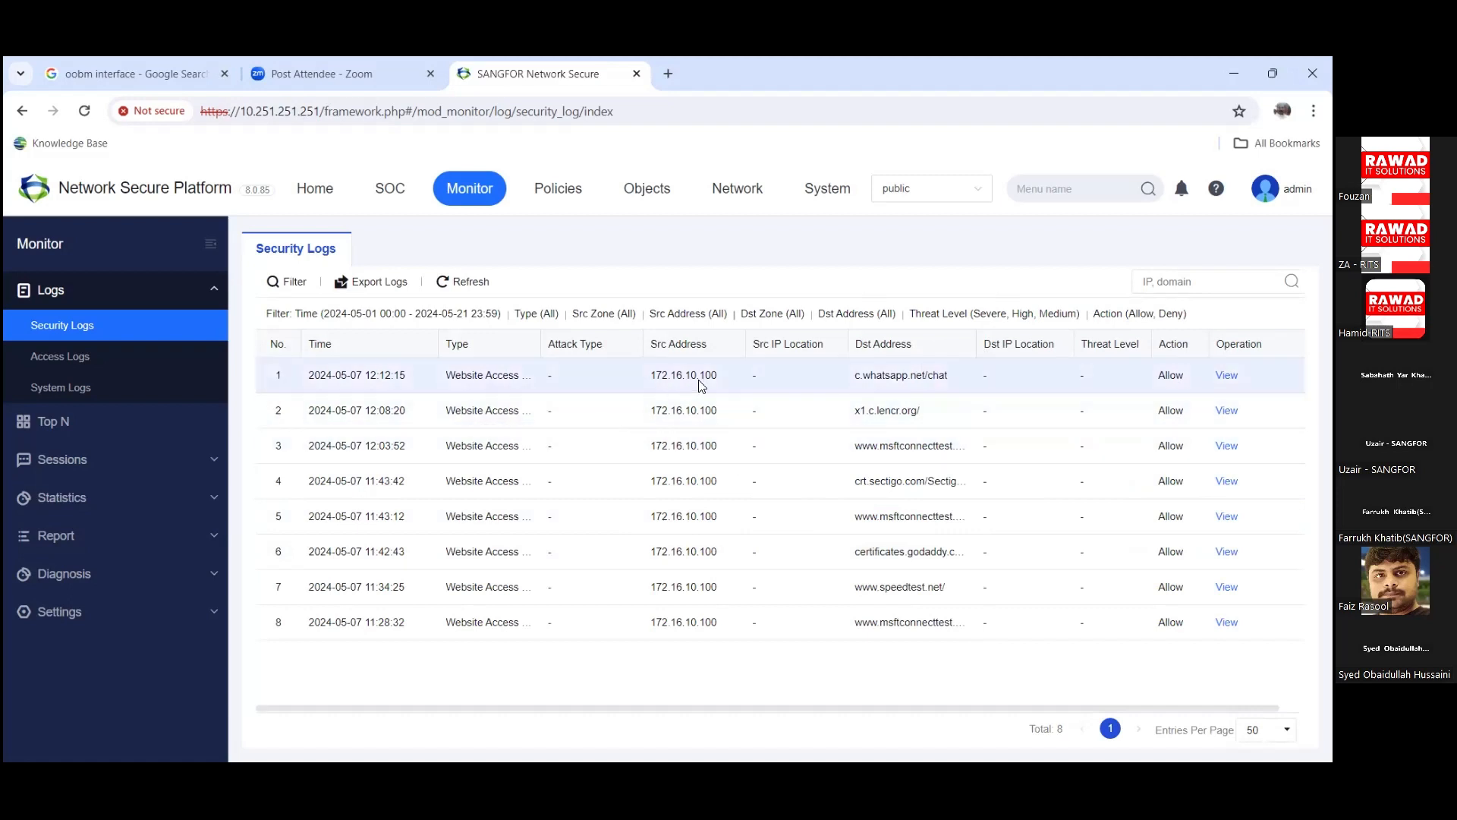
Step: Inspect the c.whatsapp.net/chat log entry's details, highlighting its destination URL, then close them
{"action": "left_click", "coordinate": [650, 380]}
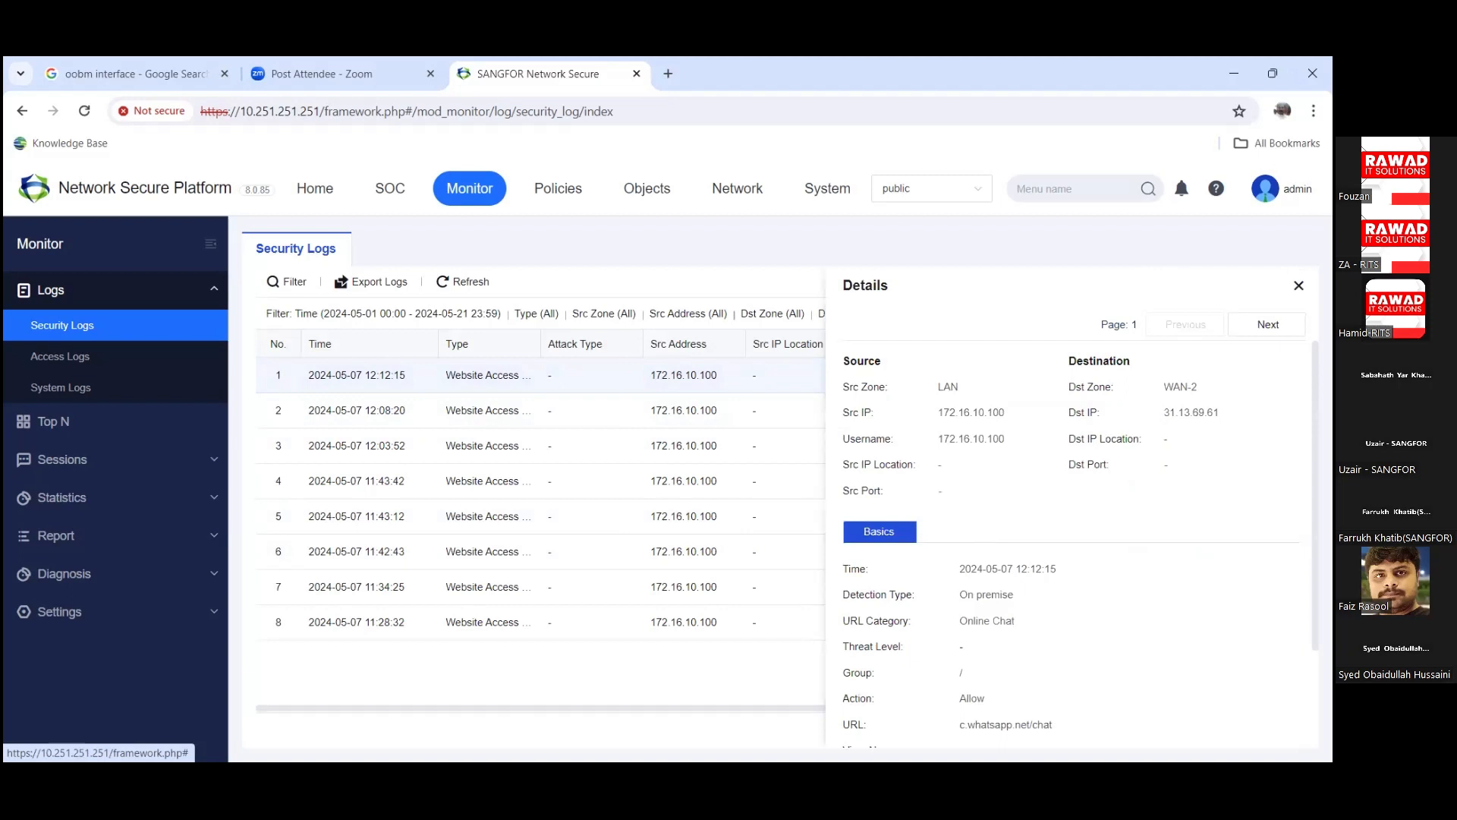
{"action": "mouse_move", "coordinate": [1163, 412]}
{"action": "left_mouse_down"}
{"action": "mouse_move", "coordinate": [1219, 414]}
{"action": "mouse_move", "coordinate": [1184, 389]}
{"action": "mouse_move", "coordinate": [1155, 393]}
{"action": "left_mouse_up"}
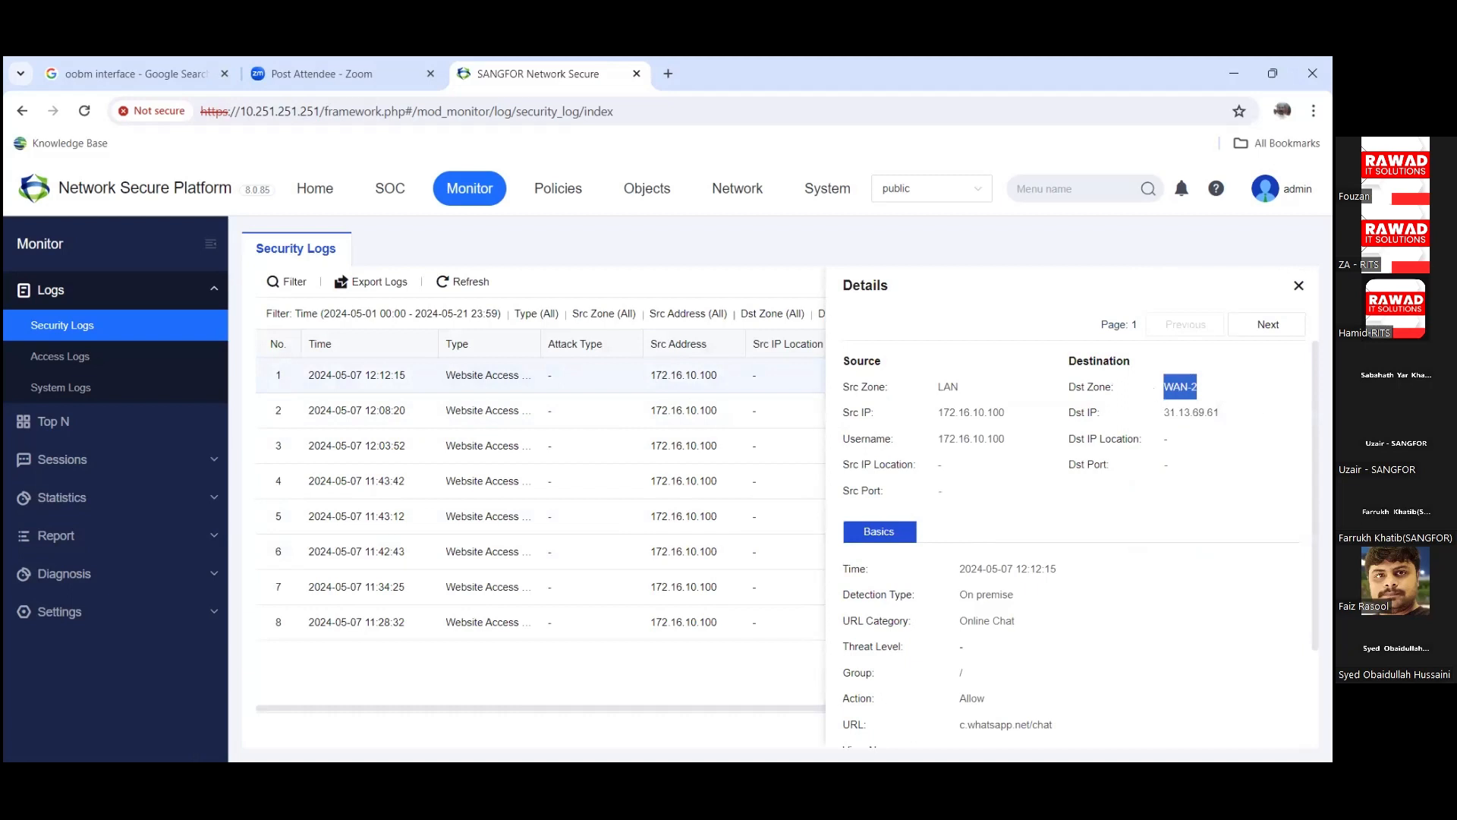
{"action": "left_click_drag", "start_coordinate": [1245, 491], "coordinate": [1184, 362]}
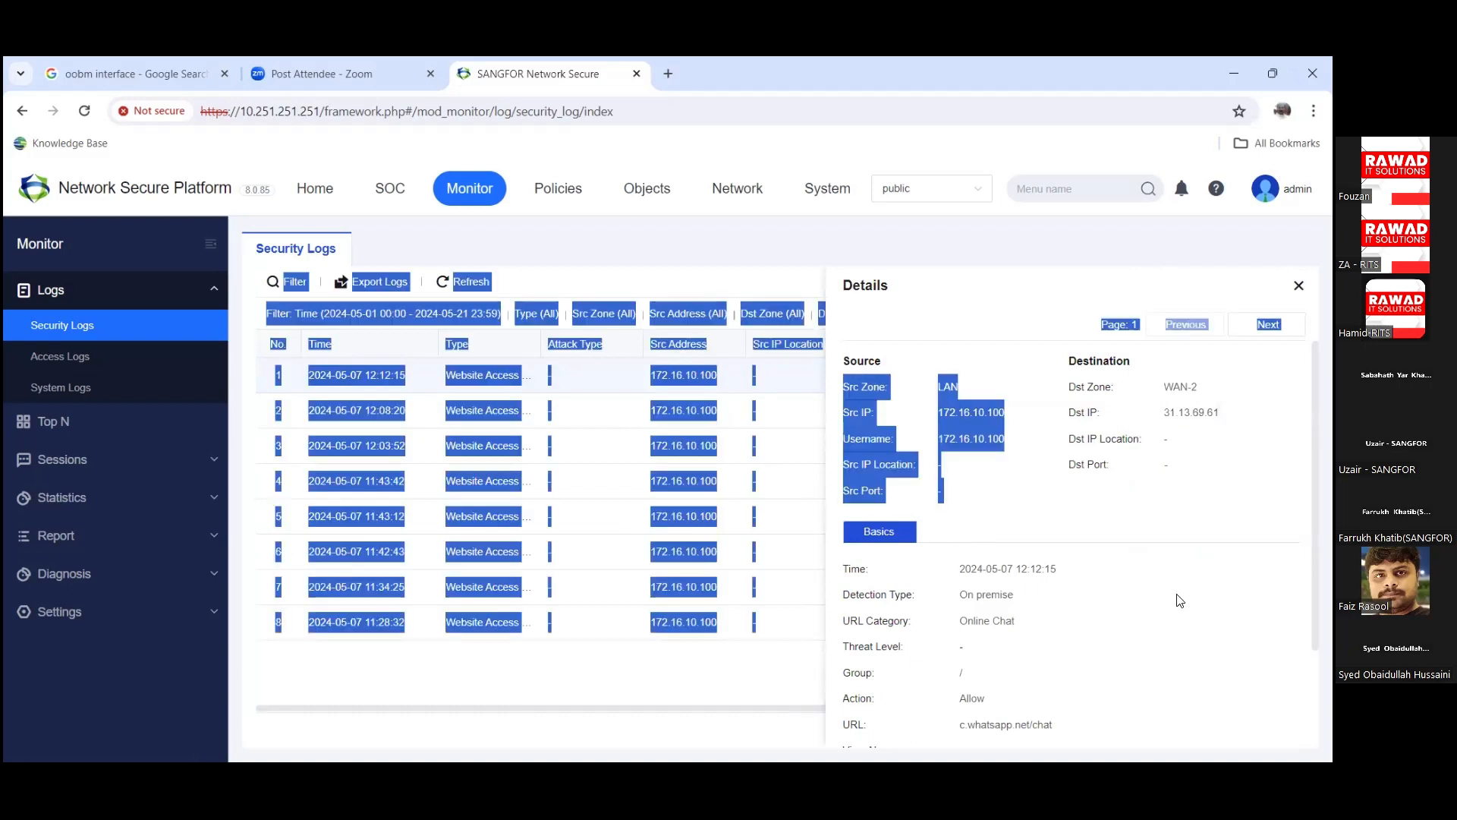
{"action": "scroll", "coordinate": [1062, 552], "scroll_direction": "down", "scroll_amount": 2}
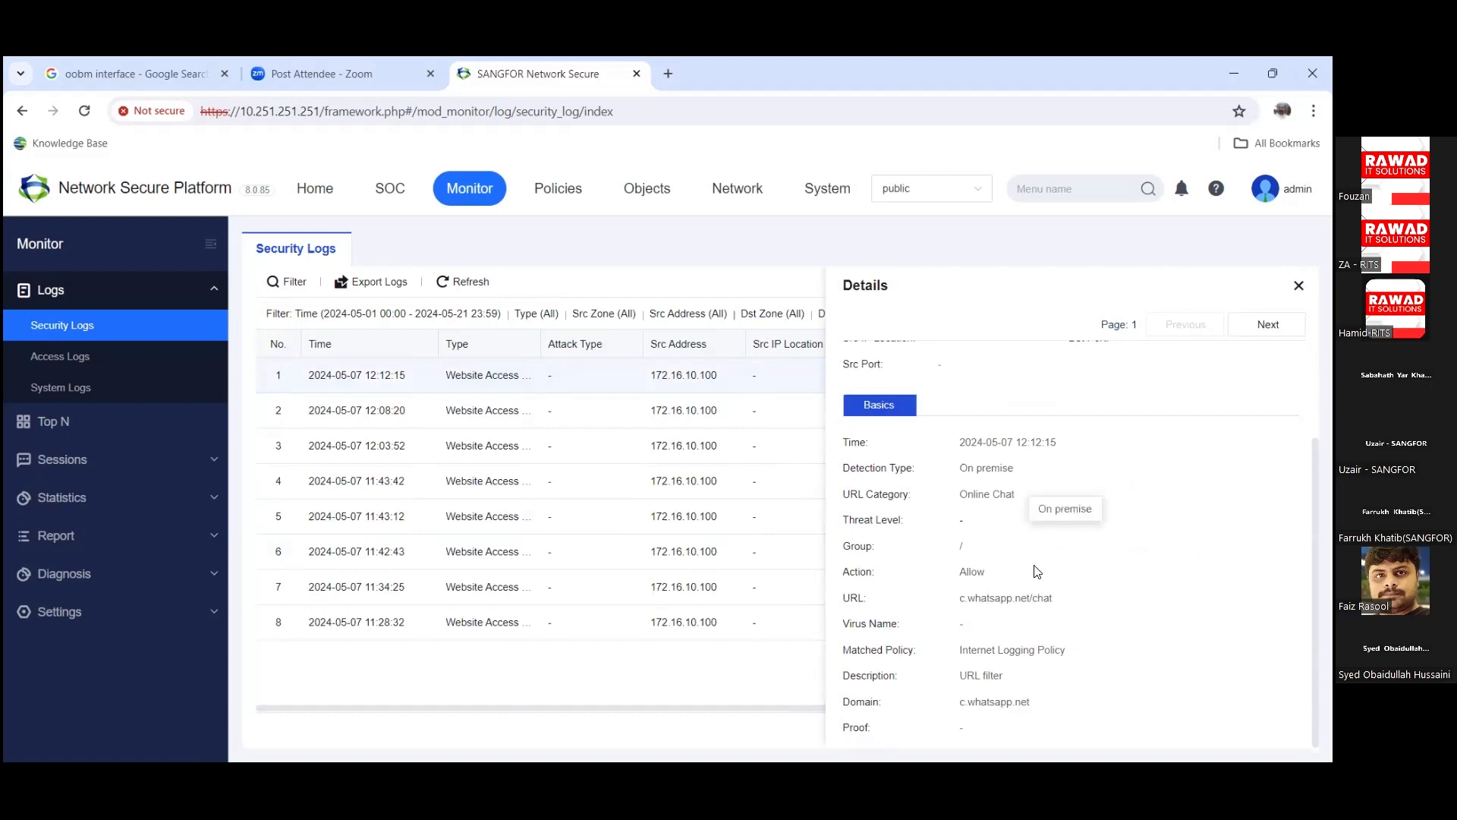
{"action": "left_click_drag", "start_coordinate": [1057, 602], "coordinate": [955, 601]}
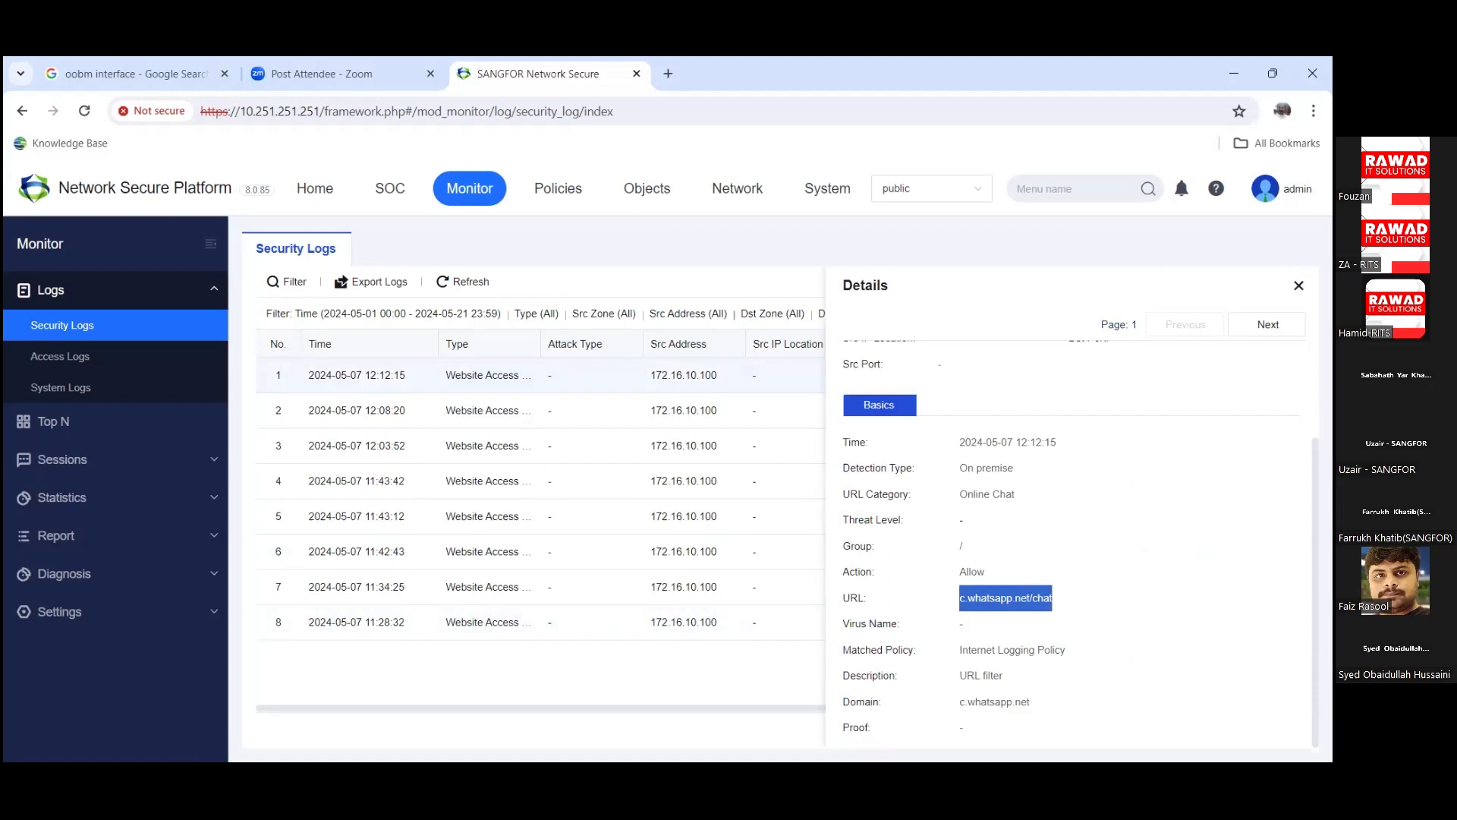
{"action": "left_click", "coordinate": [812, 514]}
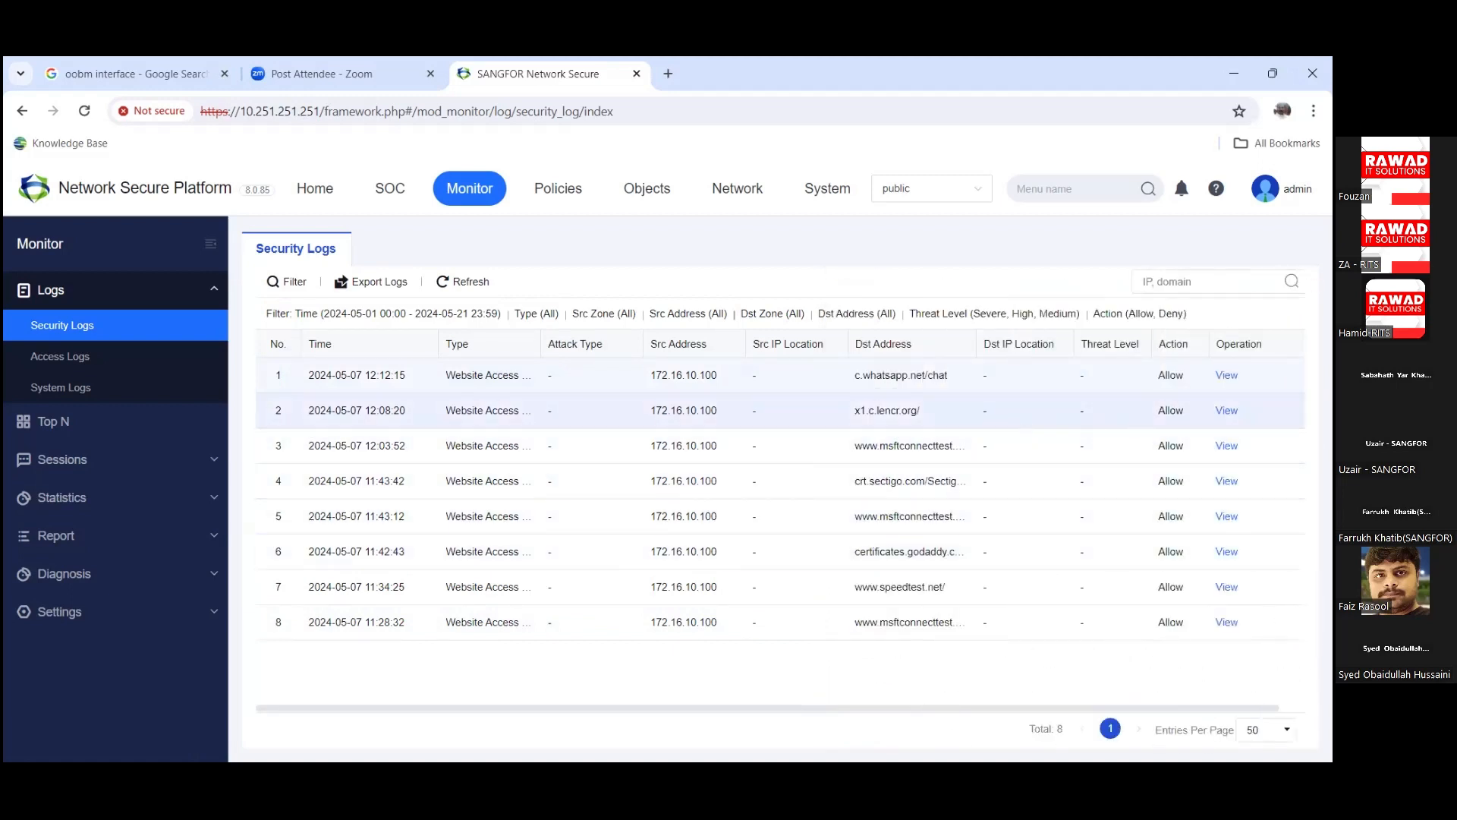
Step: Review the x1.c.lencr.org entry's details, then go to Access Logs
{"action": "left_click", "coordinate": [1226, 410]}
{"action": "scroll", "coordinate": [1111, 580], "scroll_direction": "down", "scroll_amount": 2}
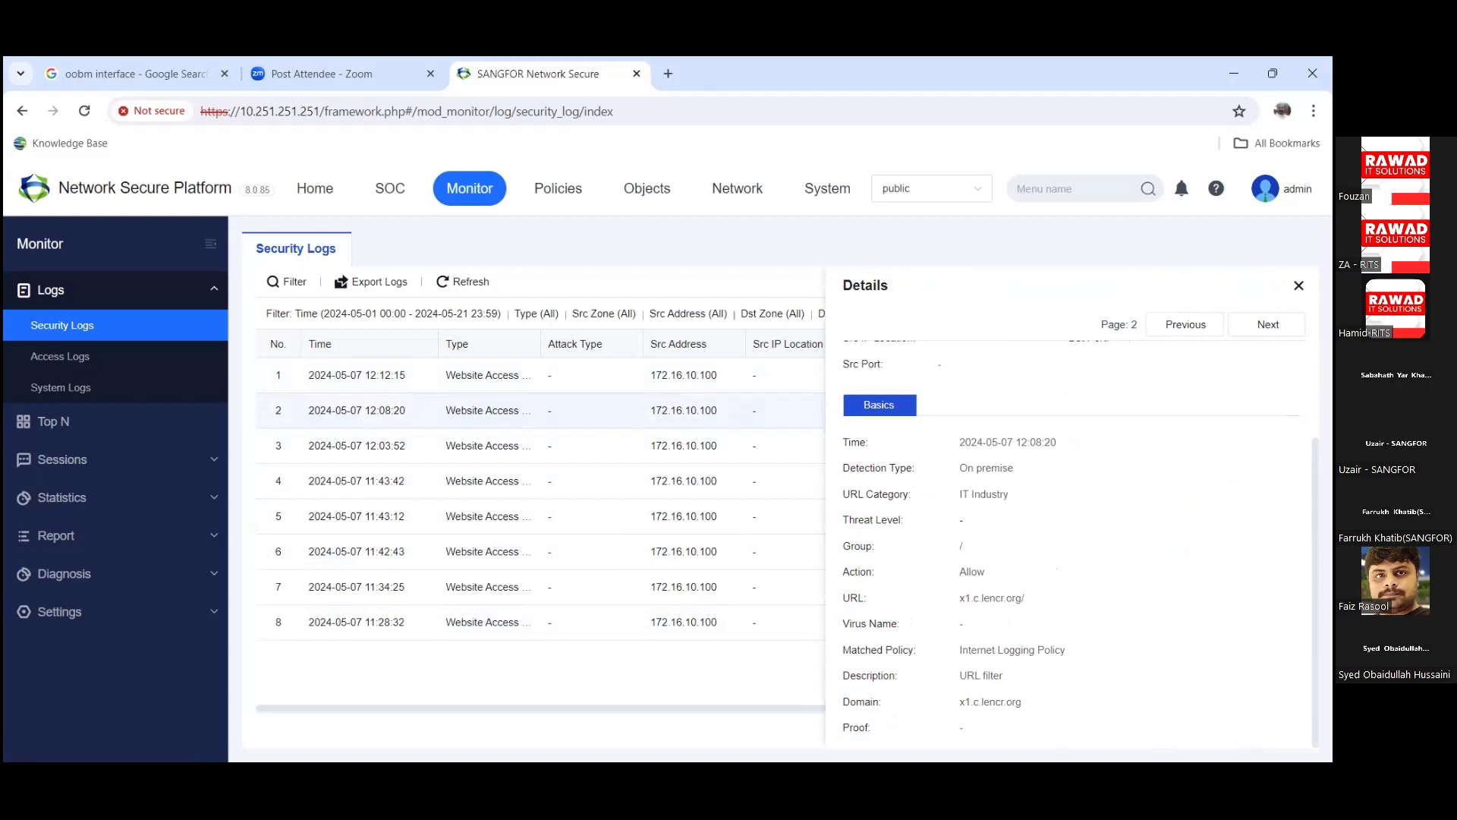
{"action": "left_click", "coordinate": [59, 357]}
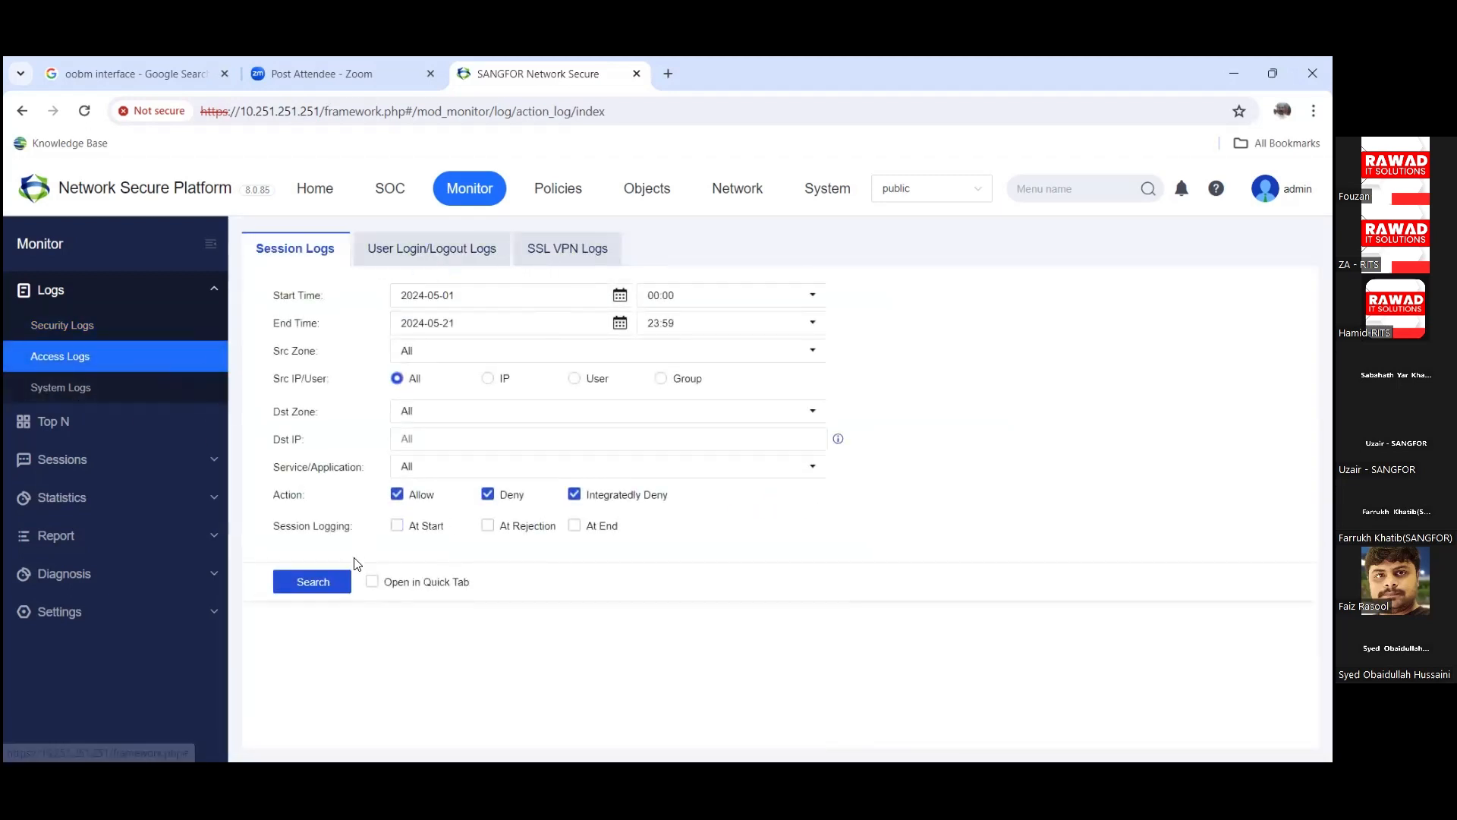
Step: Run the Session Logs search and browse through the resulting table
{"action": "left_click", "coordinate": [299, 583]}
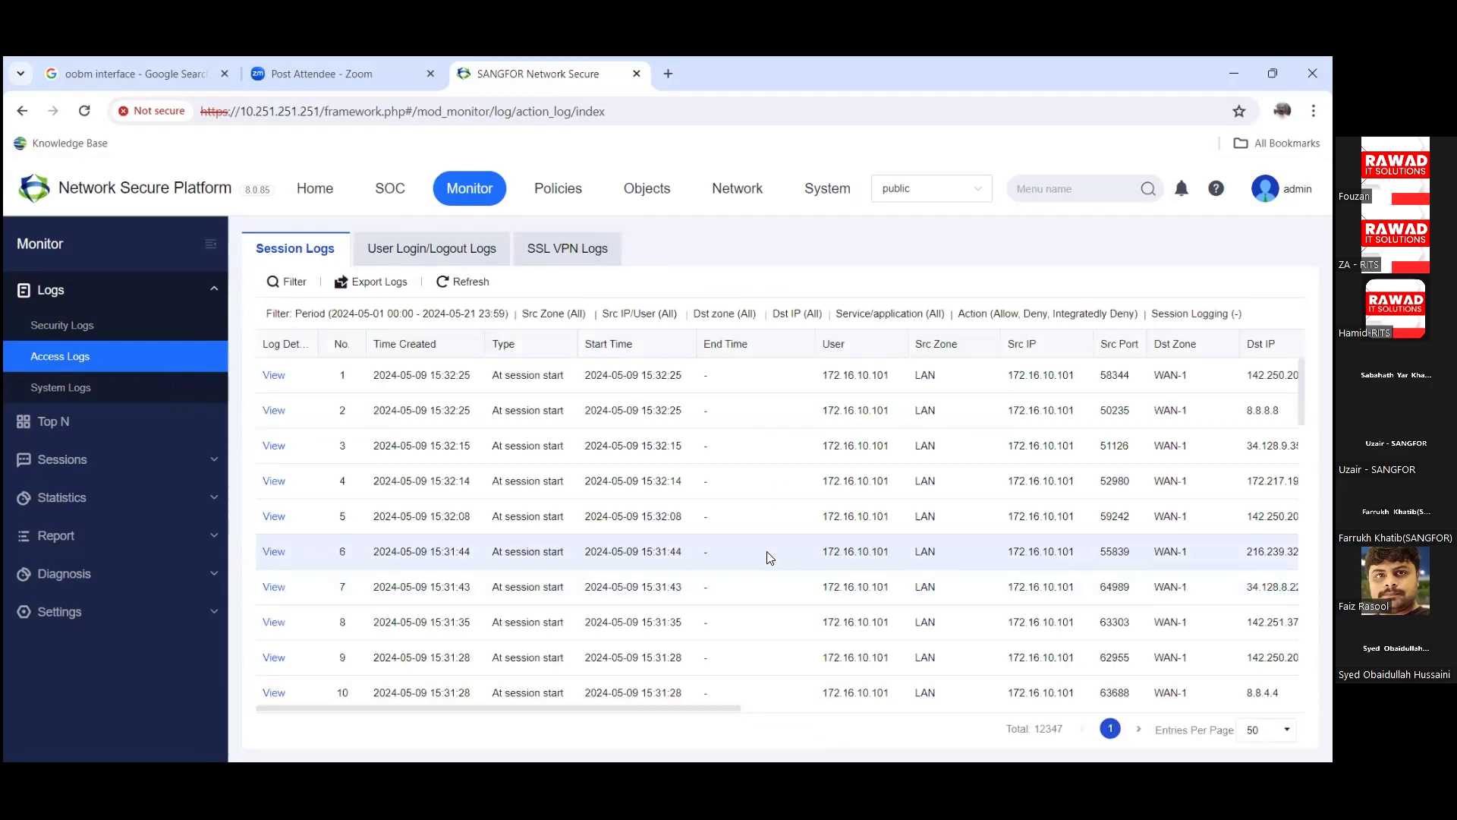
{"action": "scroll", "coordinate": [770, 557], "scroll_direction": "down", "scroll_amount": 15}
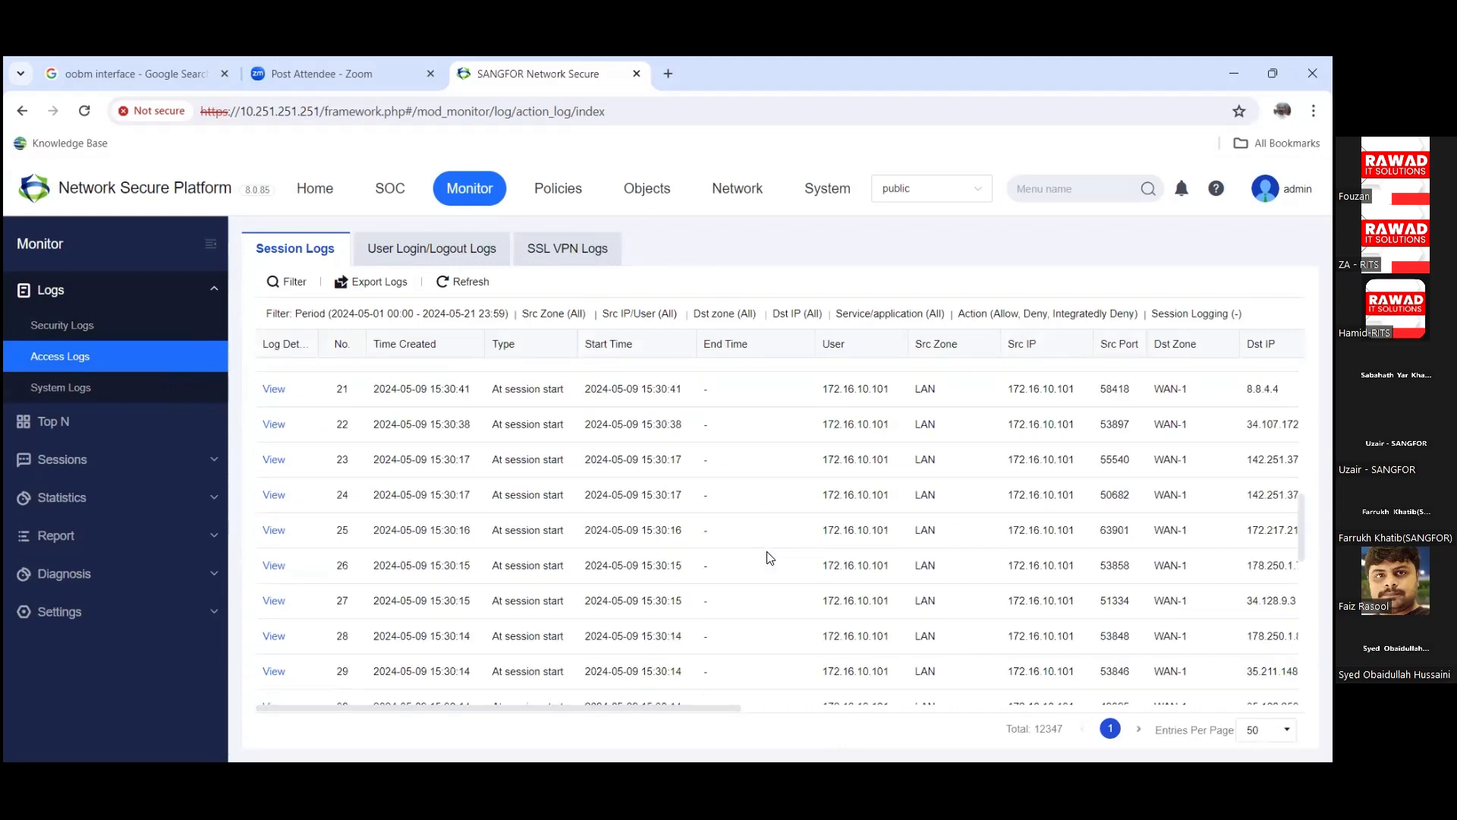
{"action": "scroll", "coordinate": [839, 616], "scroll_direction": "up", "scroll_amount": 5}
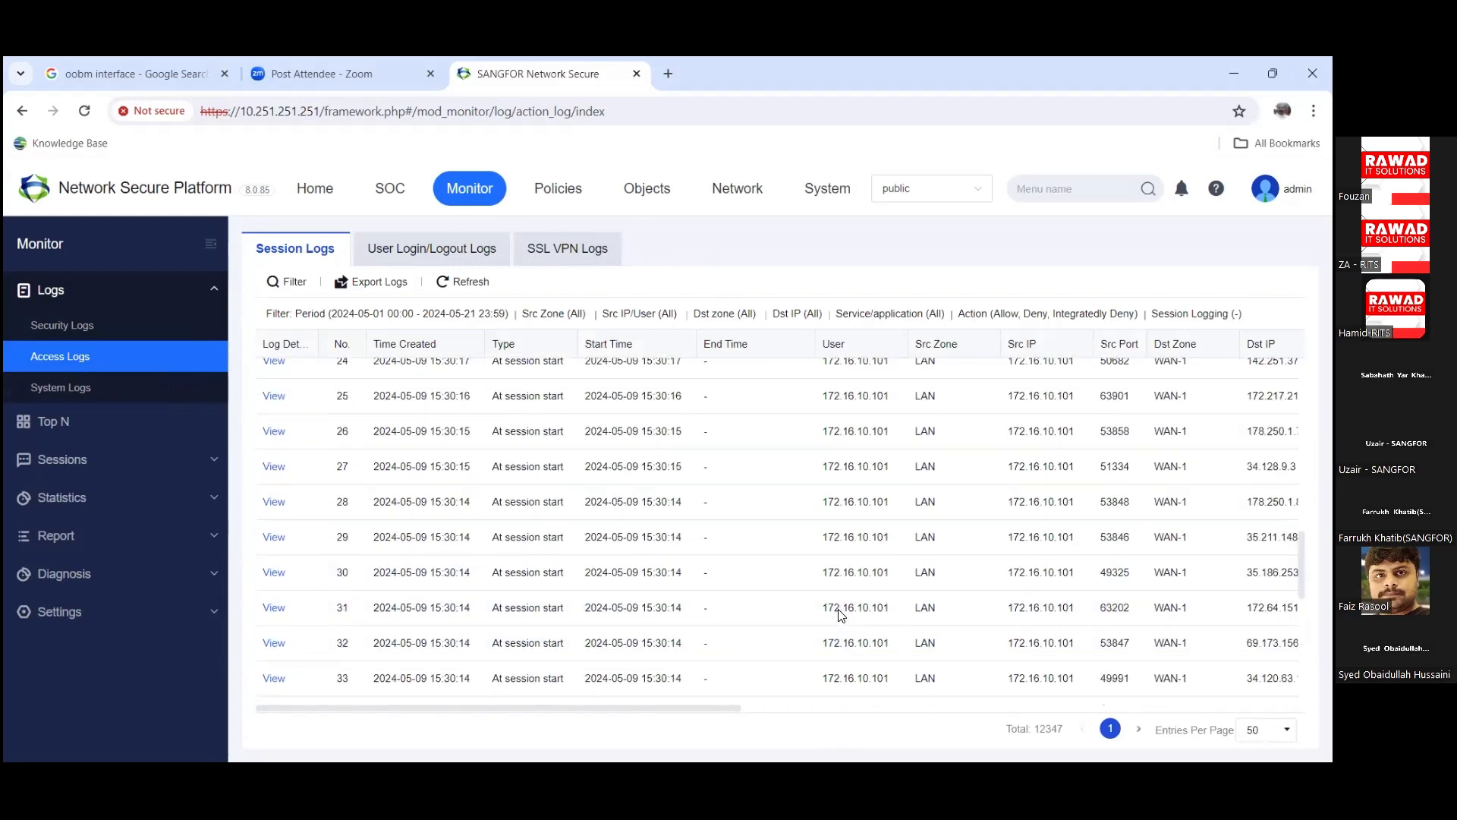
{"action": "scroll", "coordinate": [840, 616], "scroll_direction": "up", "scroll_amount": 11}
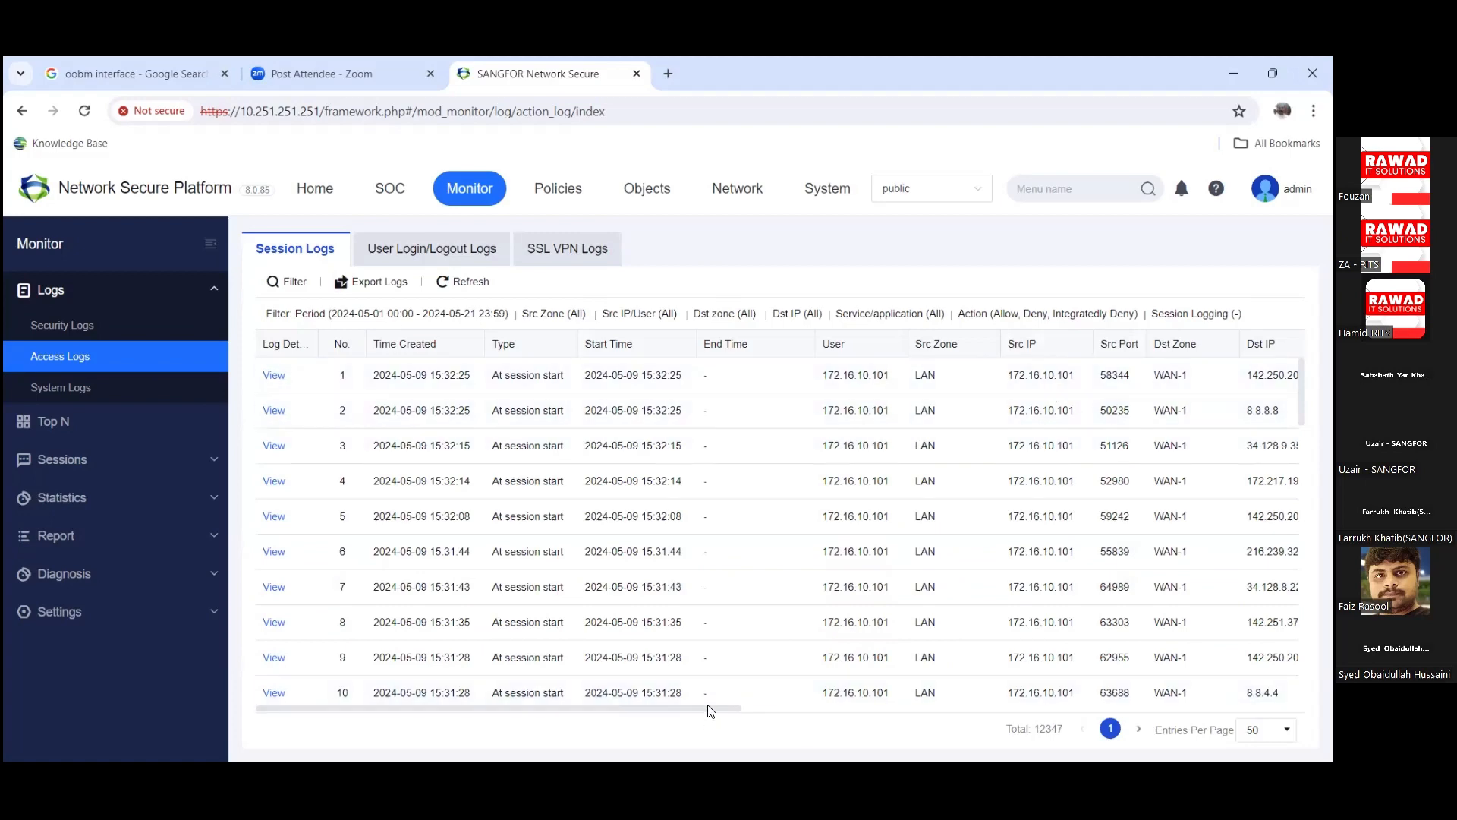
{"action": "left_click", "coordinate": [749, 708]}
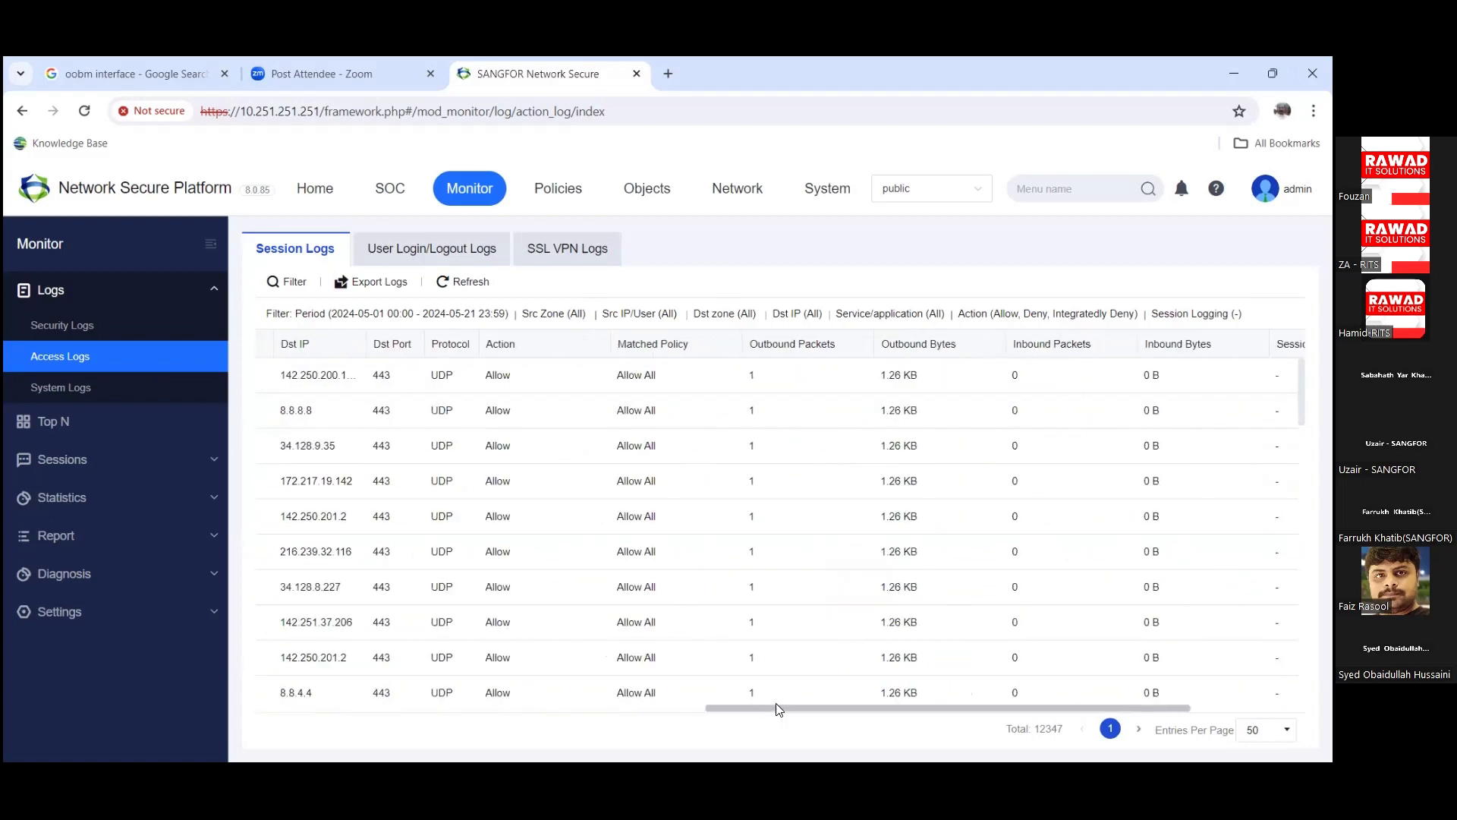
{"action": "left_click_drag", "start_coordinate": [793, 706], "coordinate": [817, 697]}
{"action": "scroll", "coordinate": [817, 696], "scroll_direction": "right", "scroll_amount": 3}
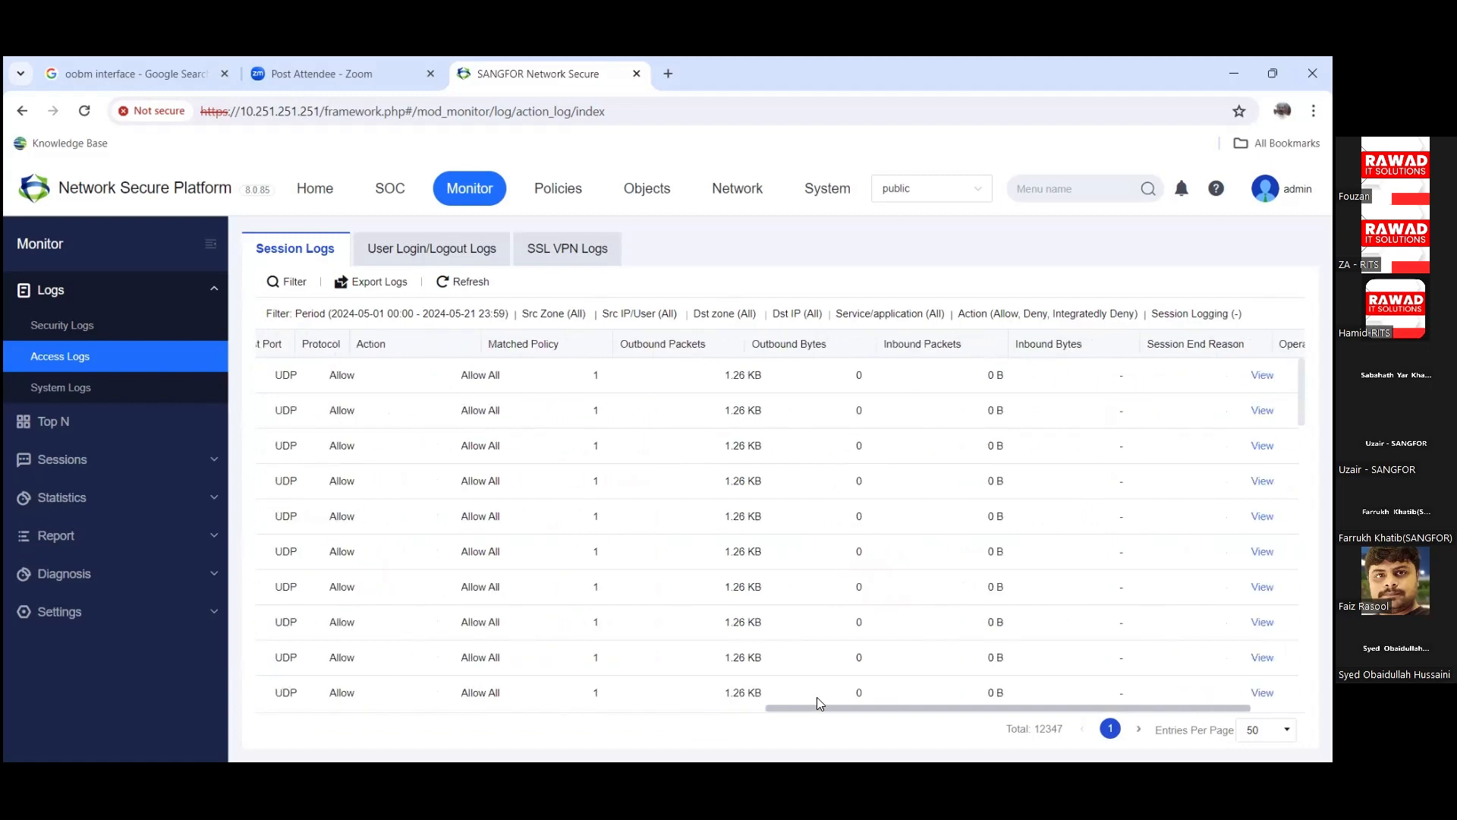
Step: View the User Login/Logout and SSL VPN logs, then go to System Logs
{"action": "left_click", "coordinate": [437, 251]}
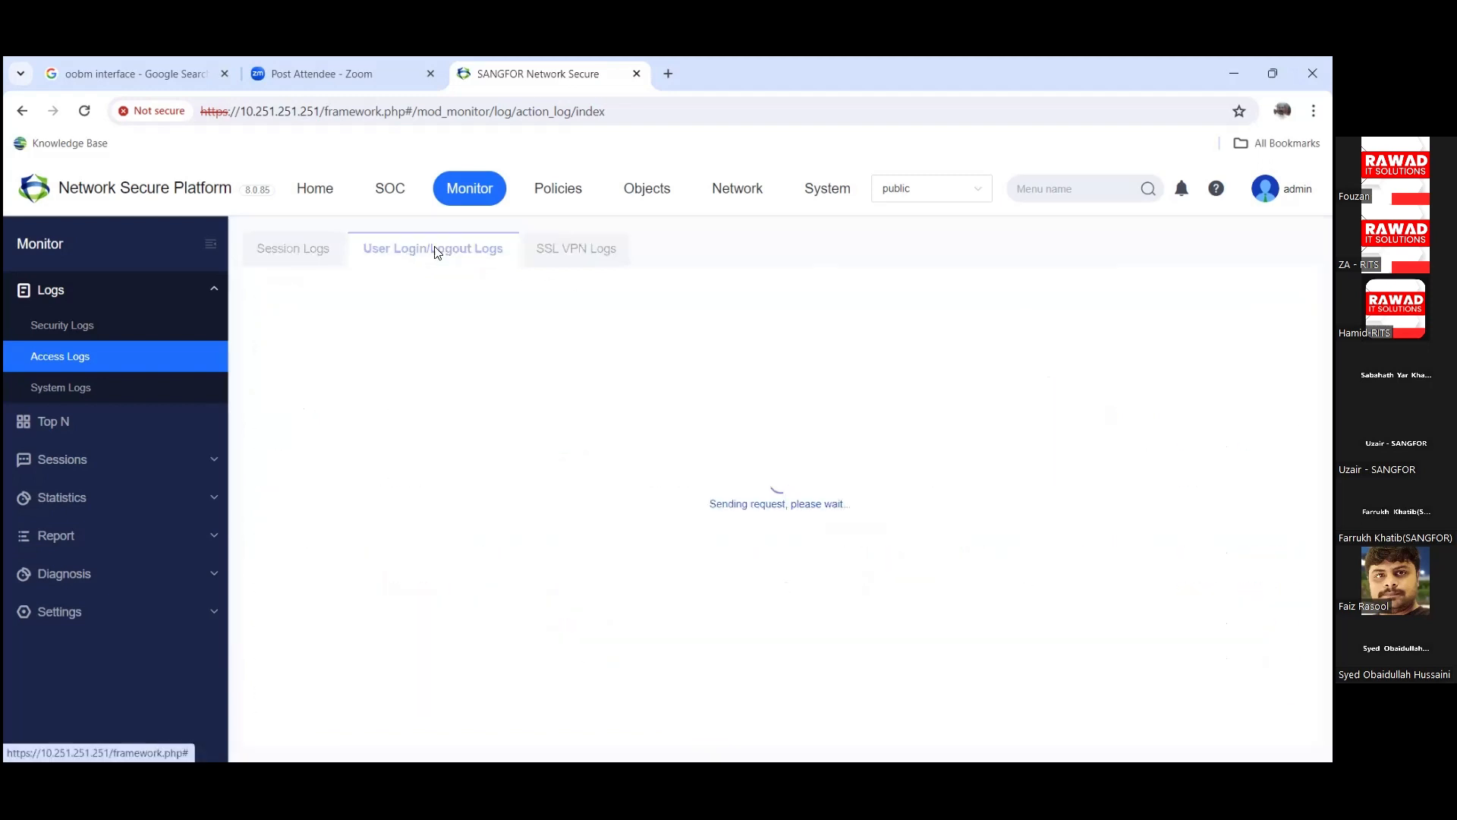
{"action": "left_click", "coordinate": [586, 247]}
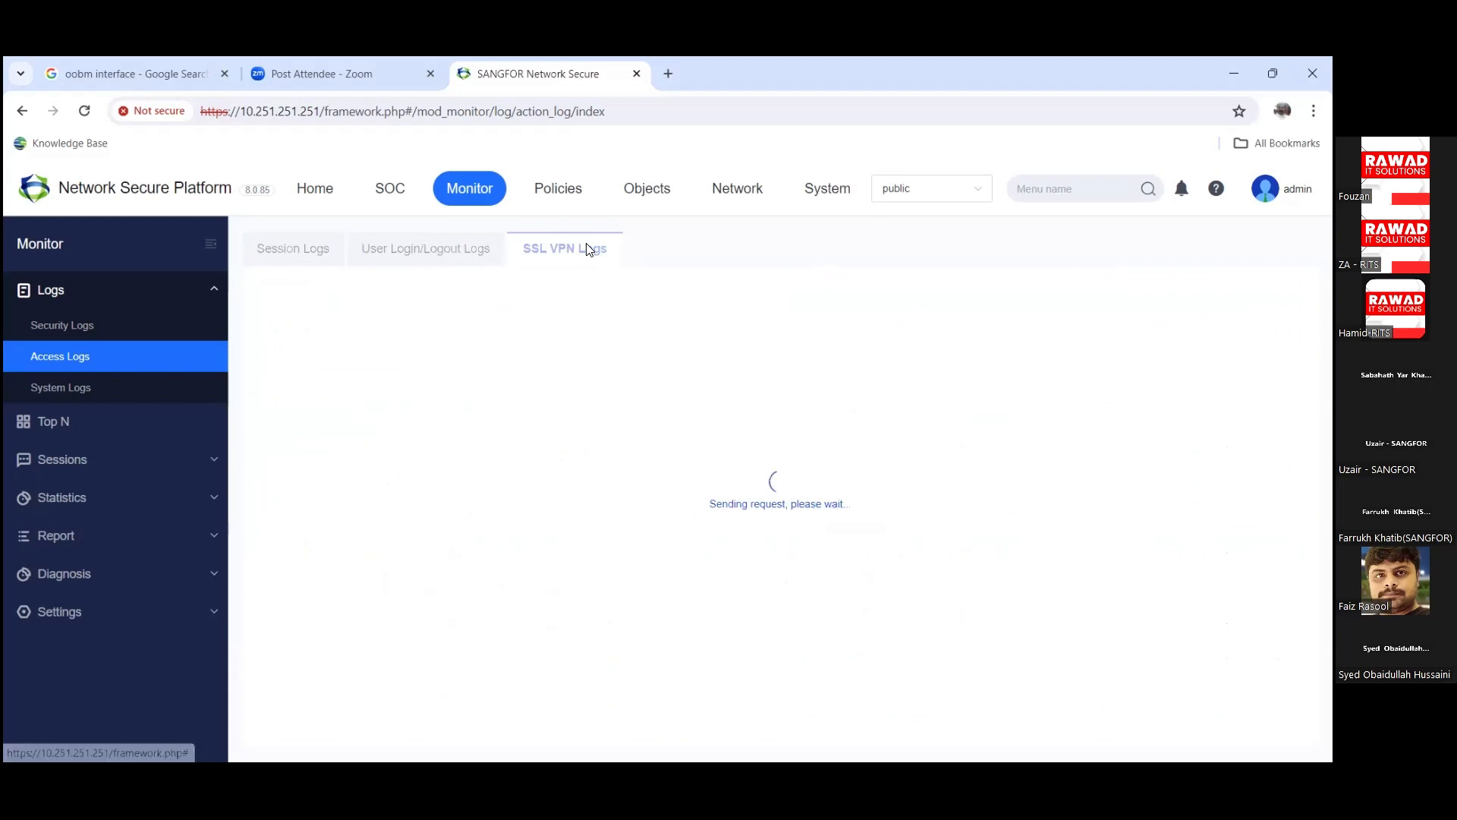
{"action": "left_click", "coordinate": [58, 388]}
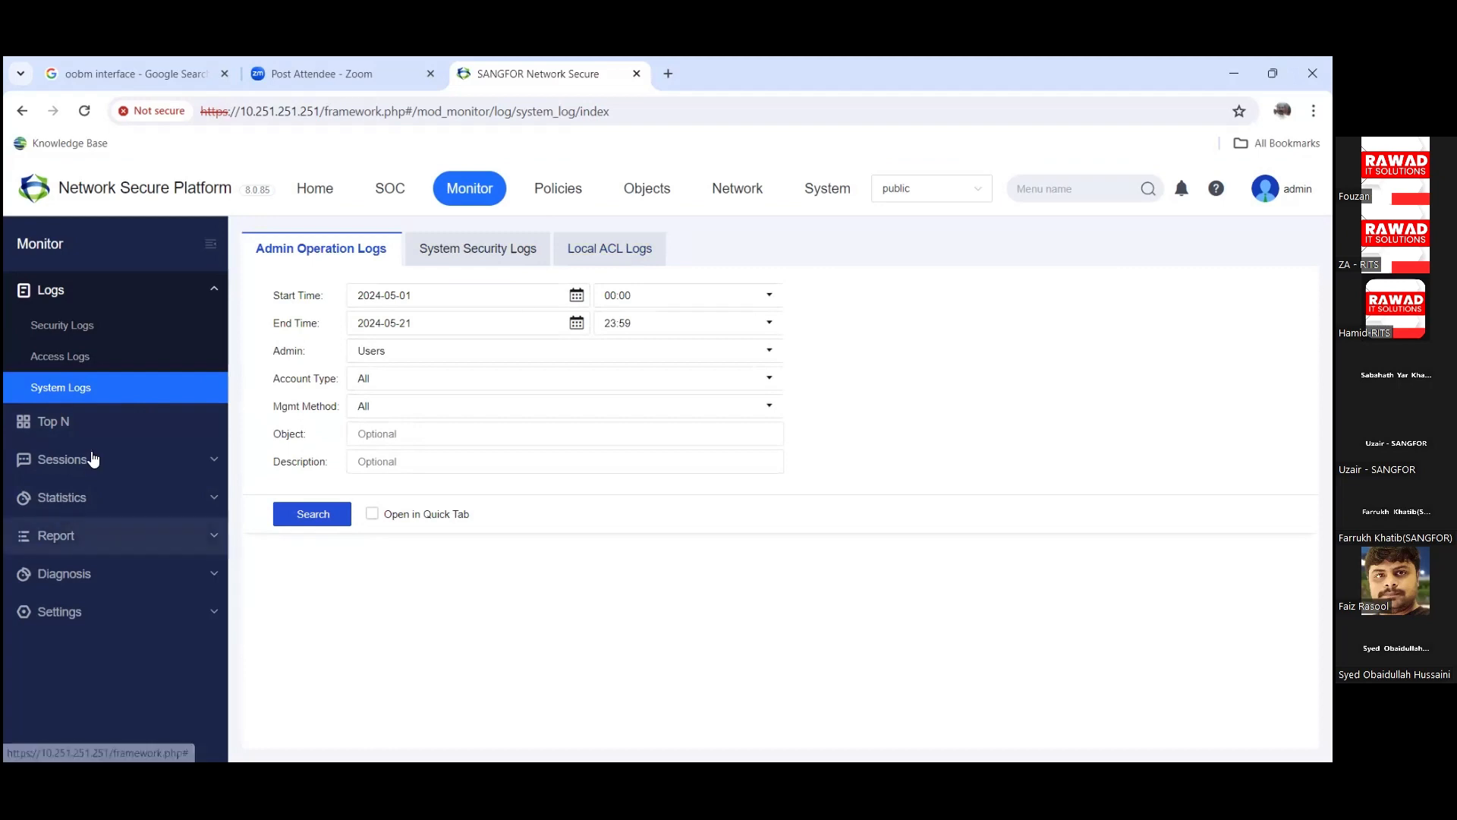
Step: From Top N, expand Sessions, view the Session List, then open Traffic Ranking
{"action": "left_click", "coordinate": [102, 421]}
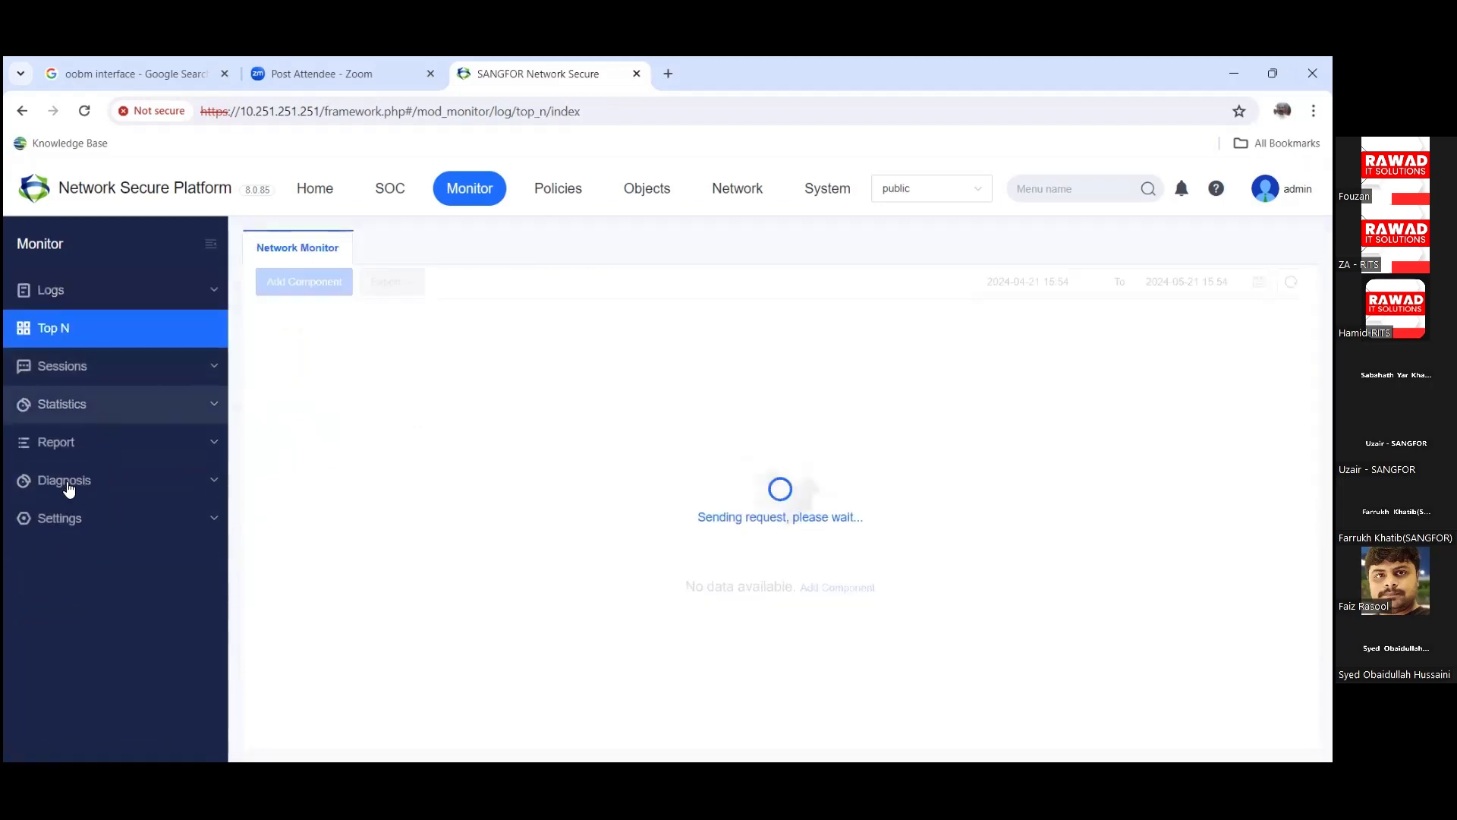
{"action": "left_click", "coordinate": [84, 366]}
{"action": "left_click", "coordinate": [92, 405]}
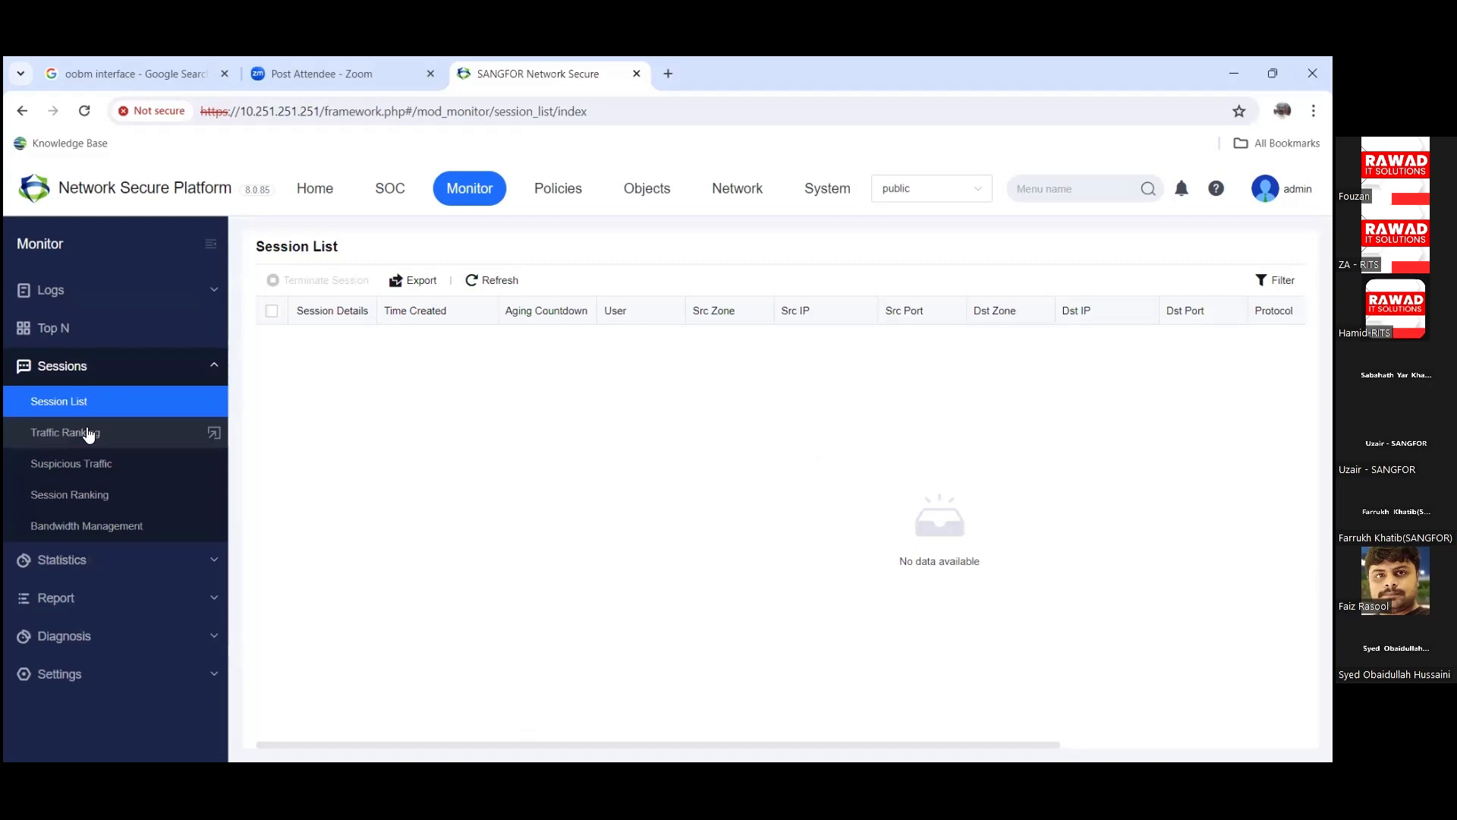
{"action": "left_click", "coordinate": [89, 433]}
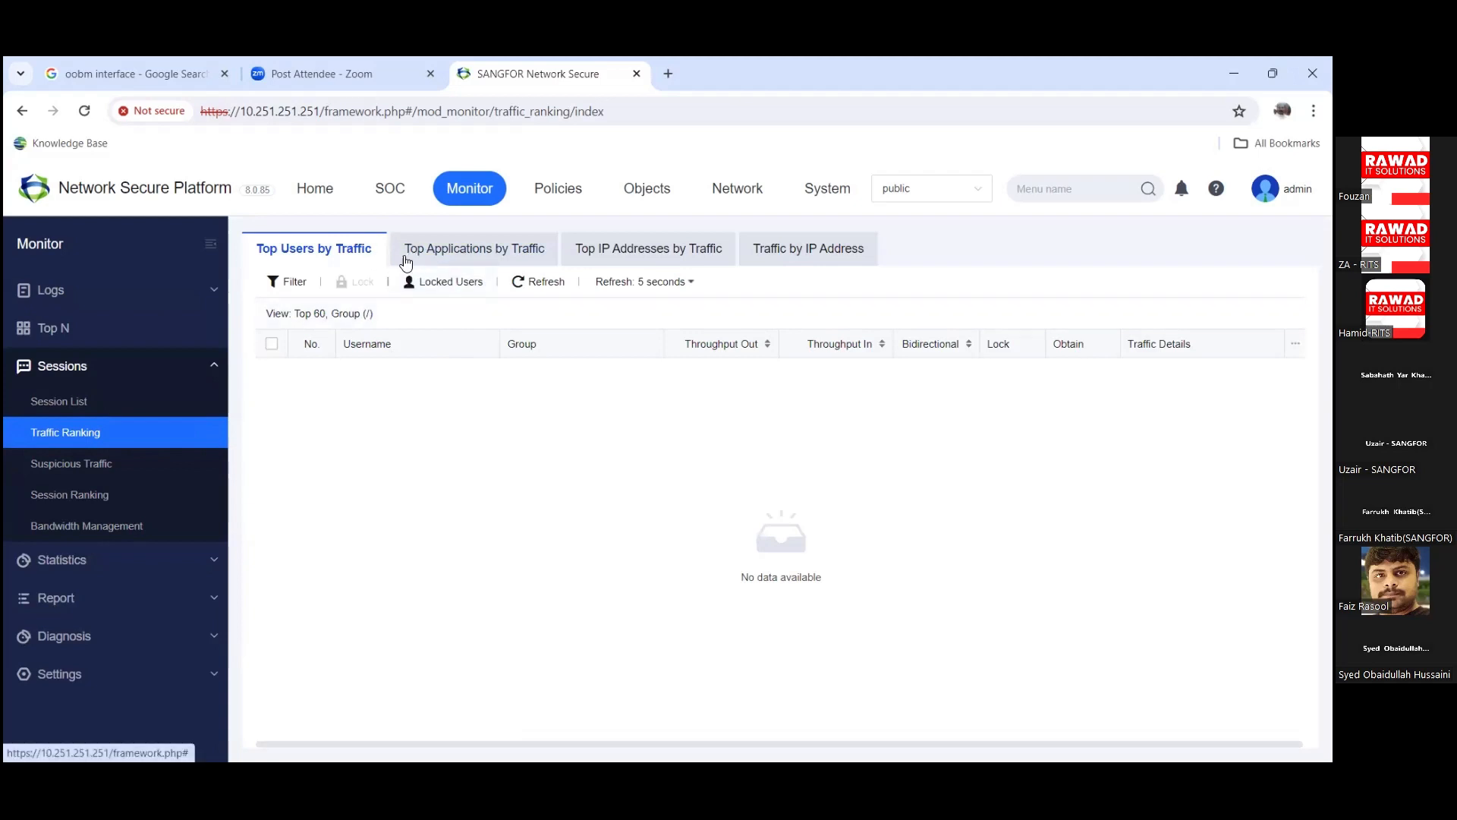
Step: View top apps, top IPs and per-IP traffic over time, then Suspicious Traffic
{"action": "left_click", "coordinate": [445, 251]}
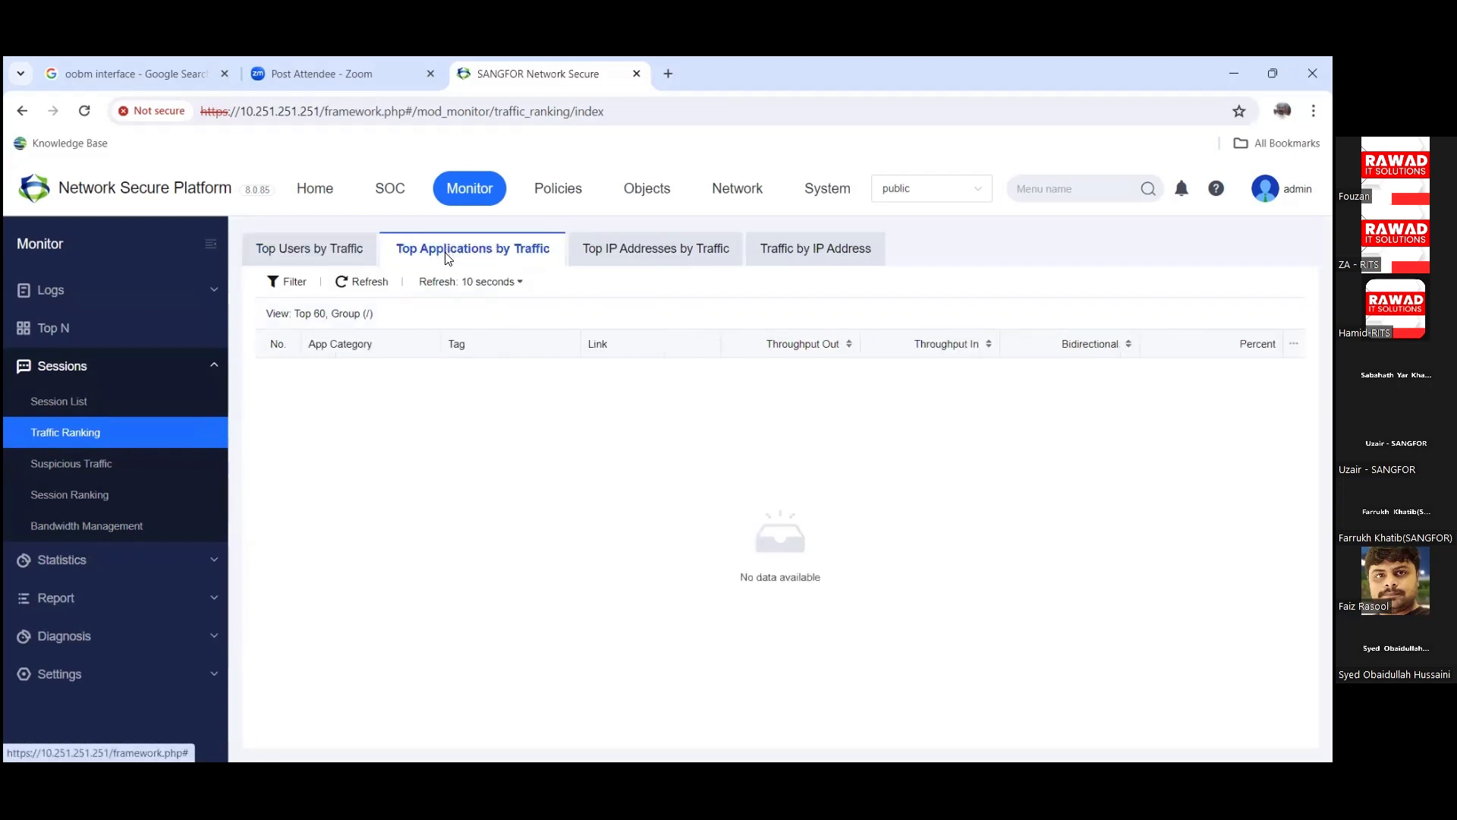
{"action": "left_click", "coordinate": [653, 262]}
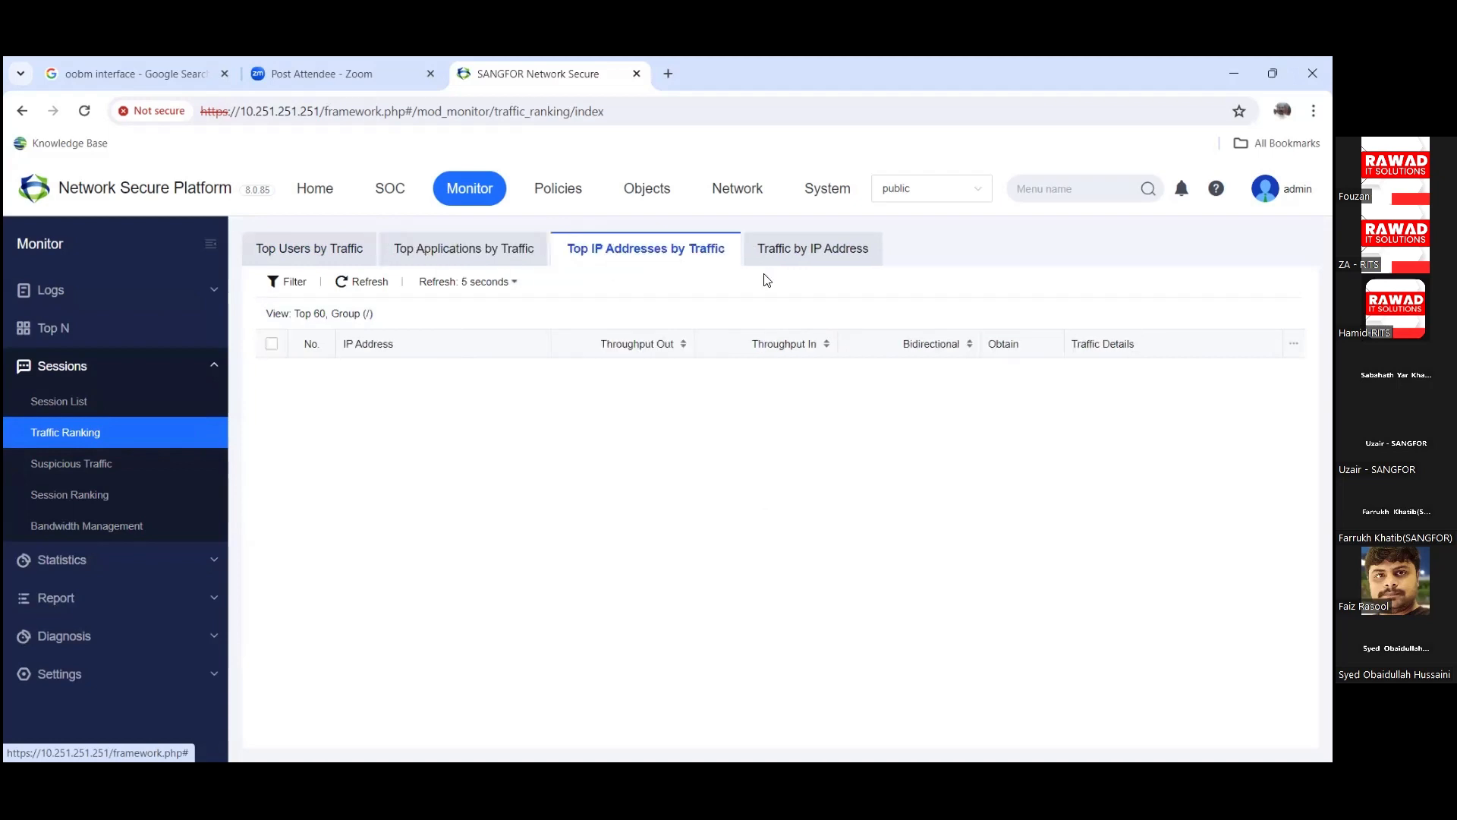
{"action": "left_click", "coordinate": [826, 262]}
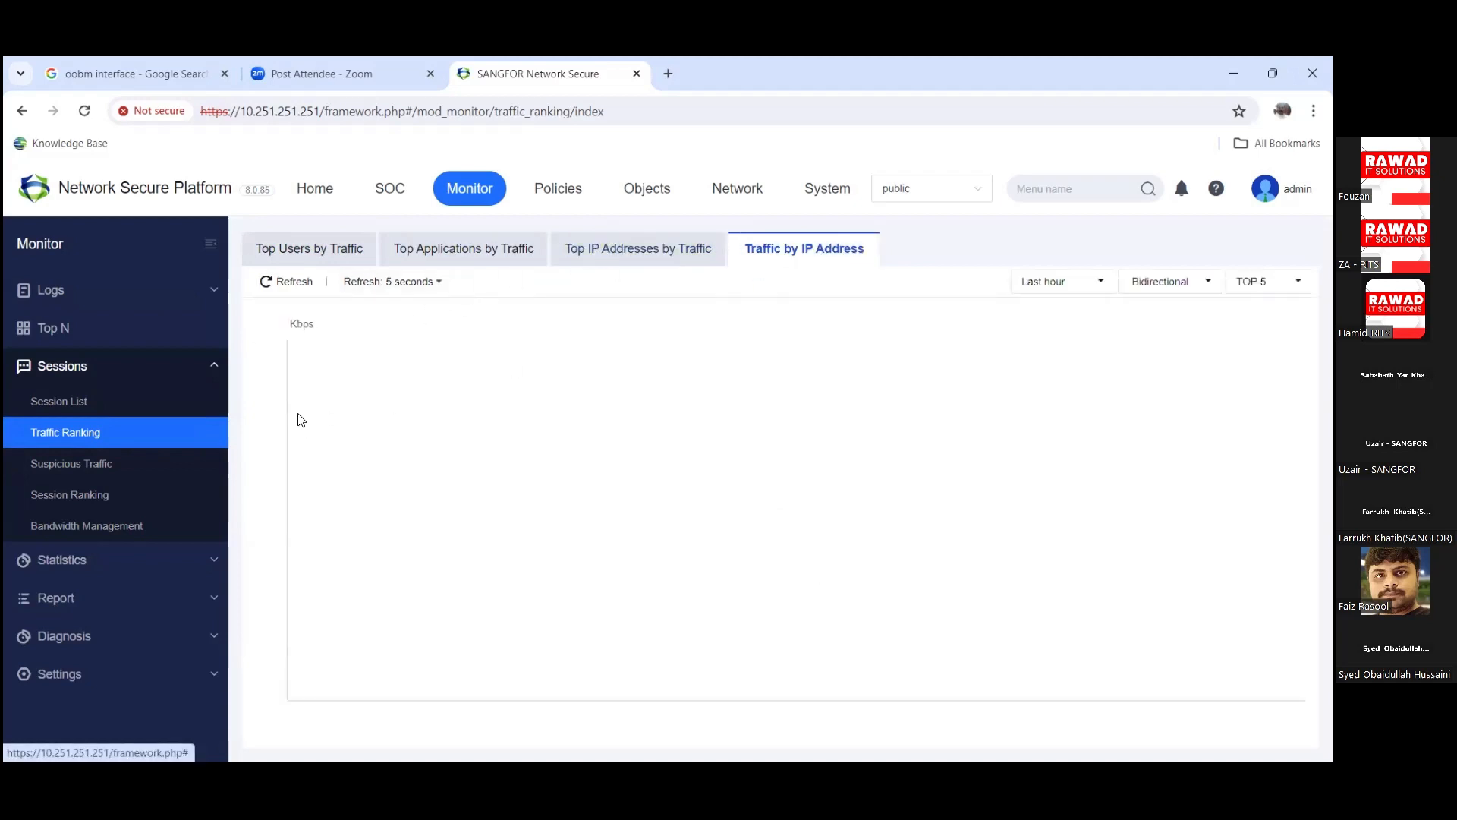
{"action": "left_click", "coordinate": [92, 479]}
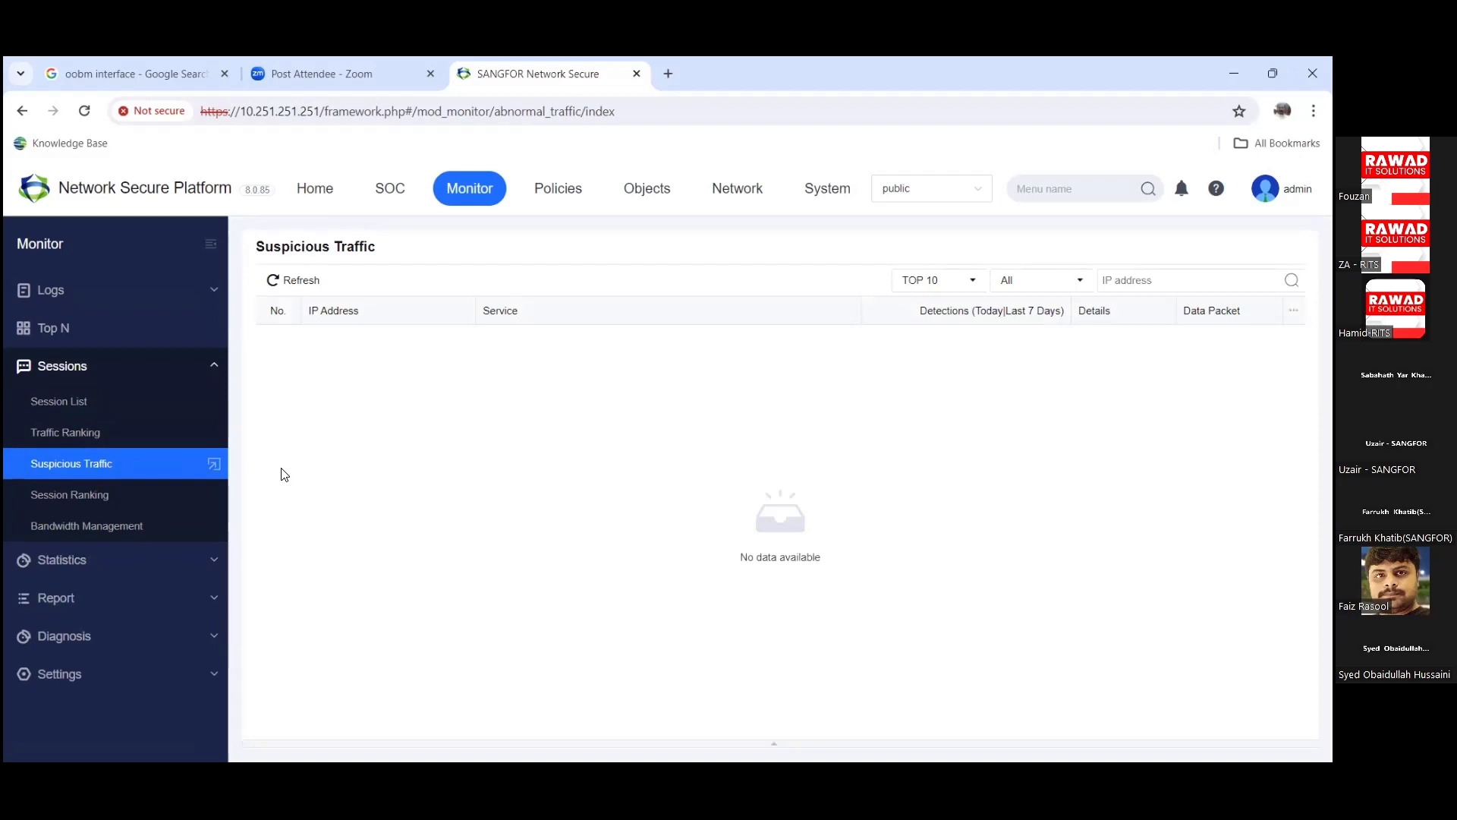
Step: Check Session Ranking's details and history tabs, then open Bandwidth Management status
{"action": "left_click", "coordinate": [52, 507]}
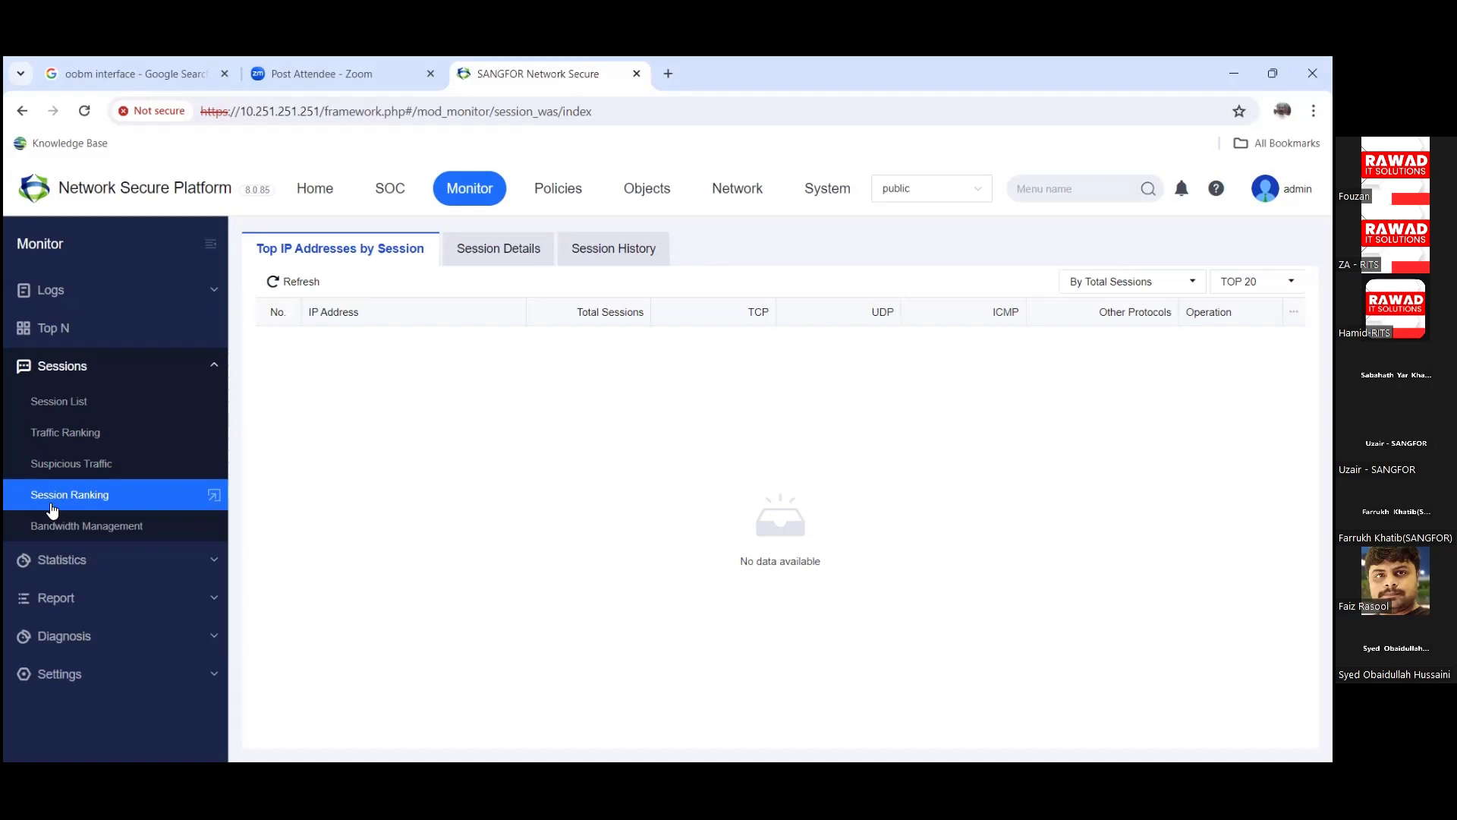
{"action": "left_click", "coordinate": [525, 253]}
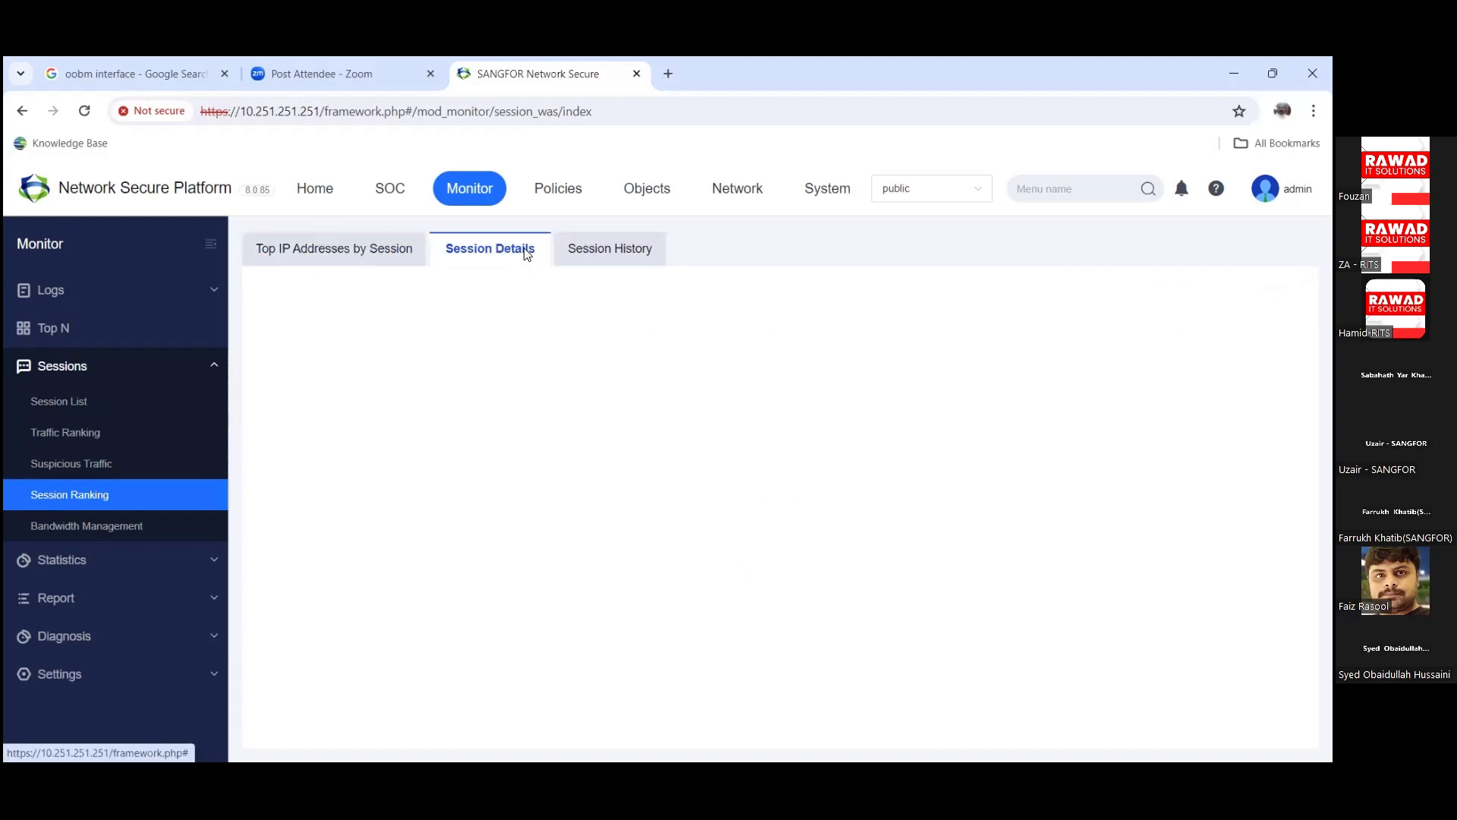
{"action": "left_click", "coordinate": [592, 251]}
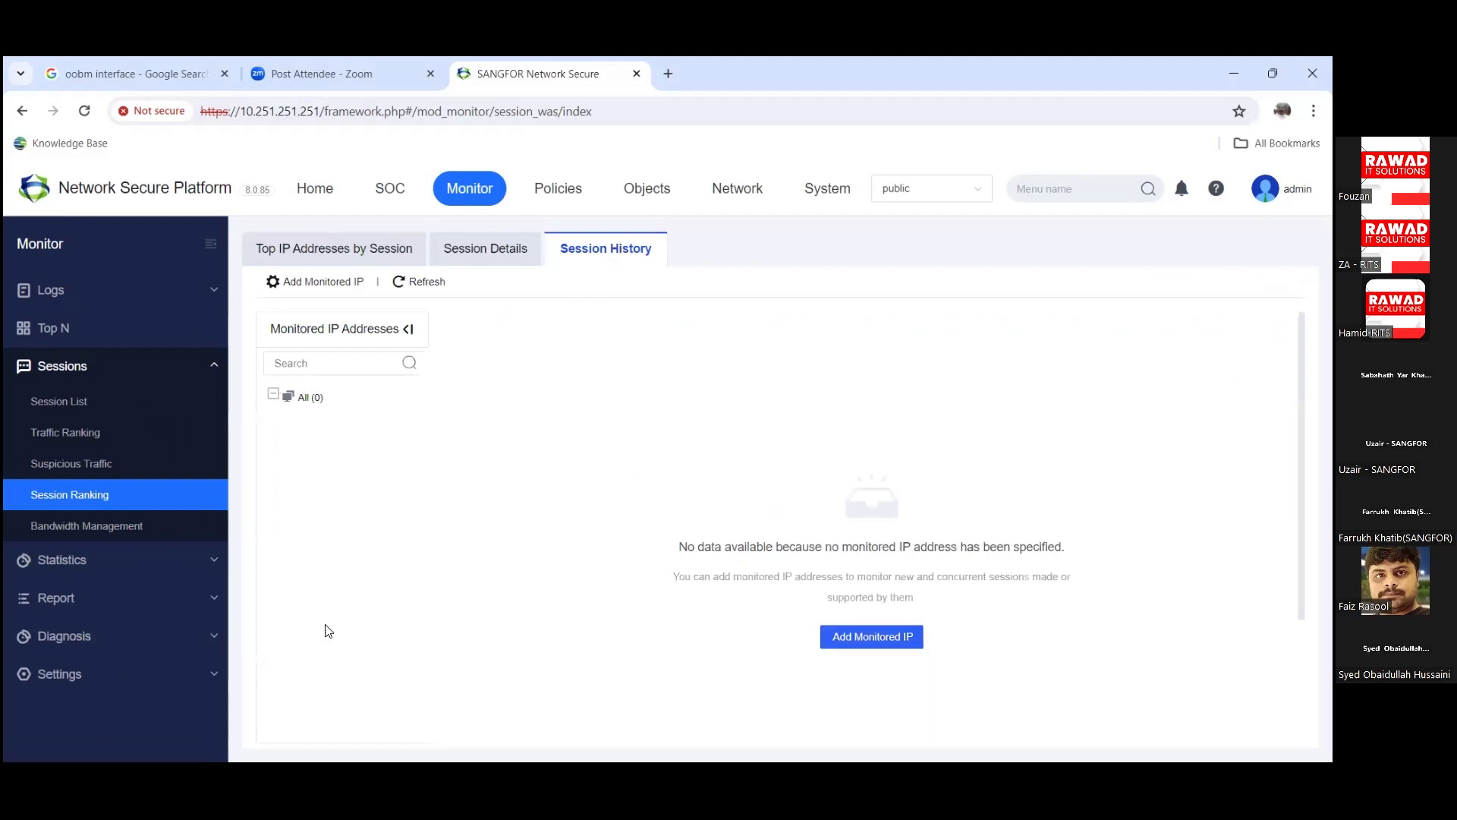
{"action": "left_click", "coordinate": [96, 527]}
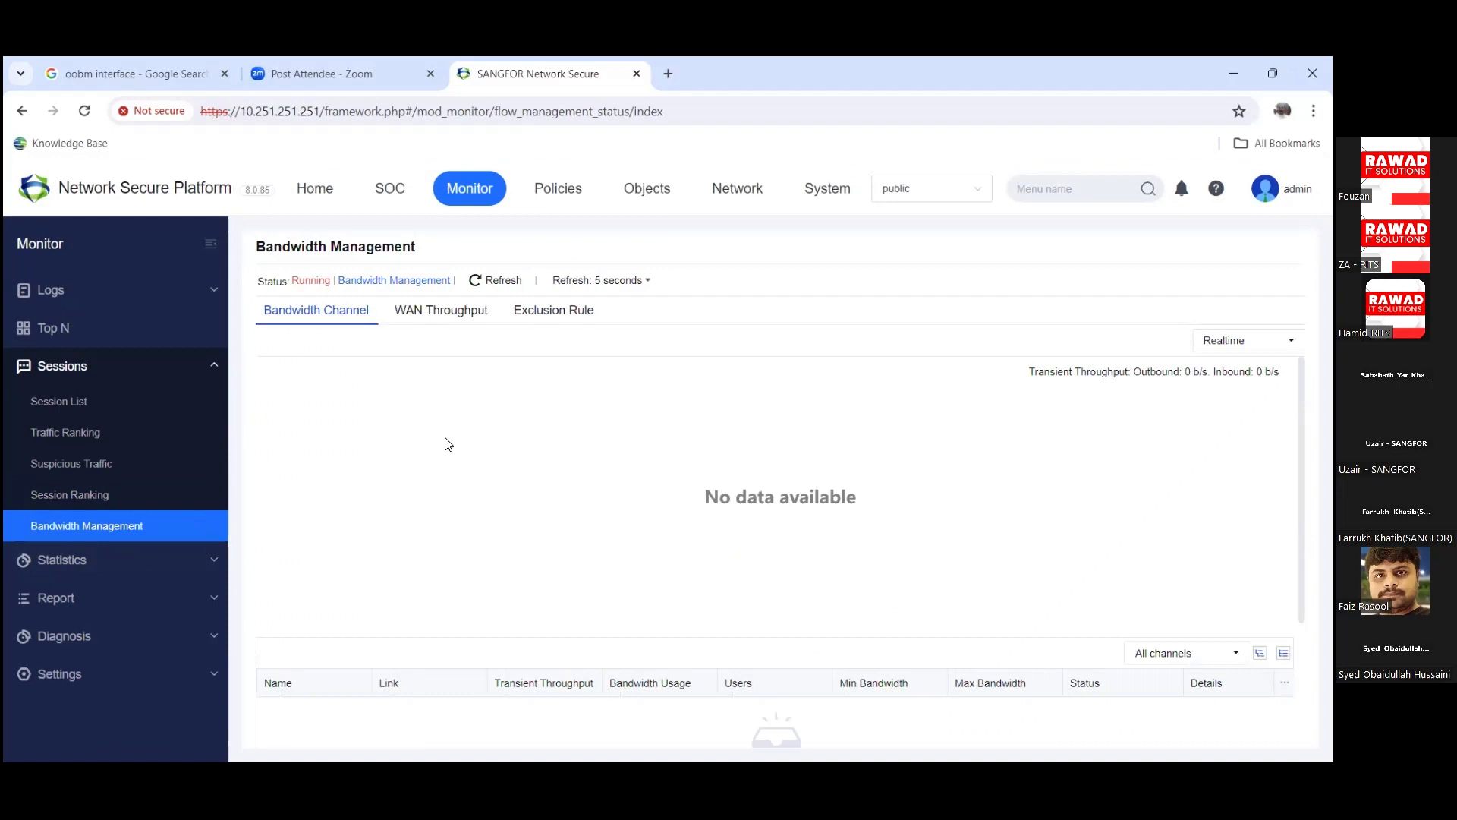
Step: View the WAN Throughput figures, then open Statistics > Application
{"action": "left_click", "coordinate": [463, 321]}
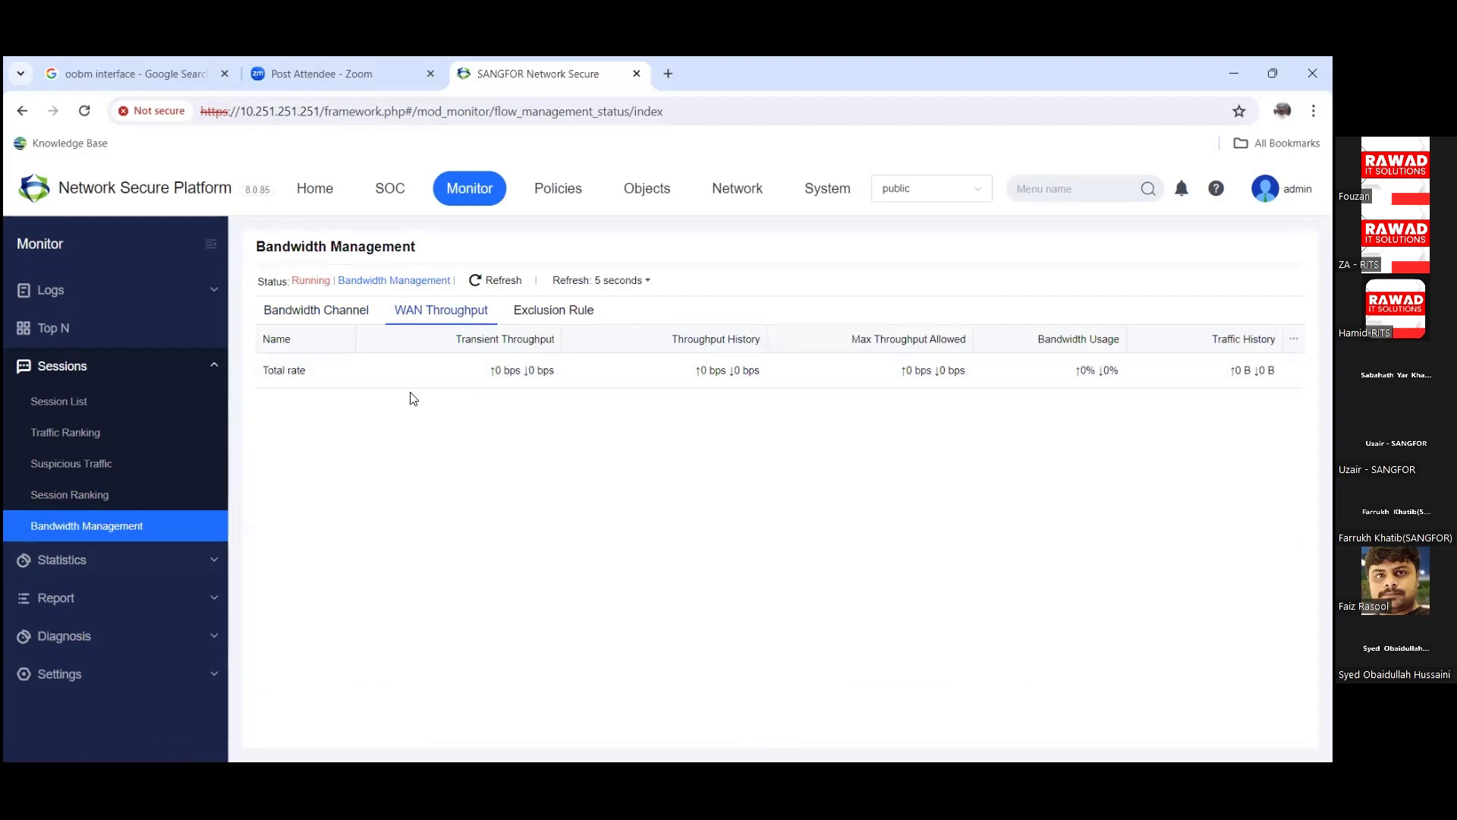
{"action": "left_click", "coordinate": [56, 559]}
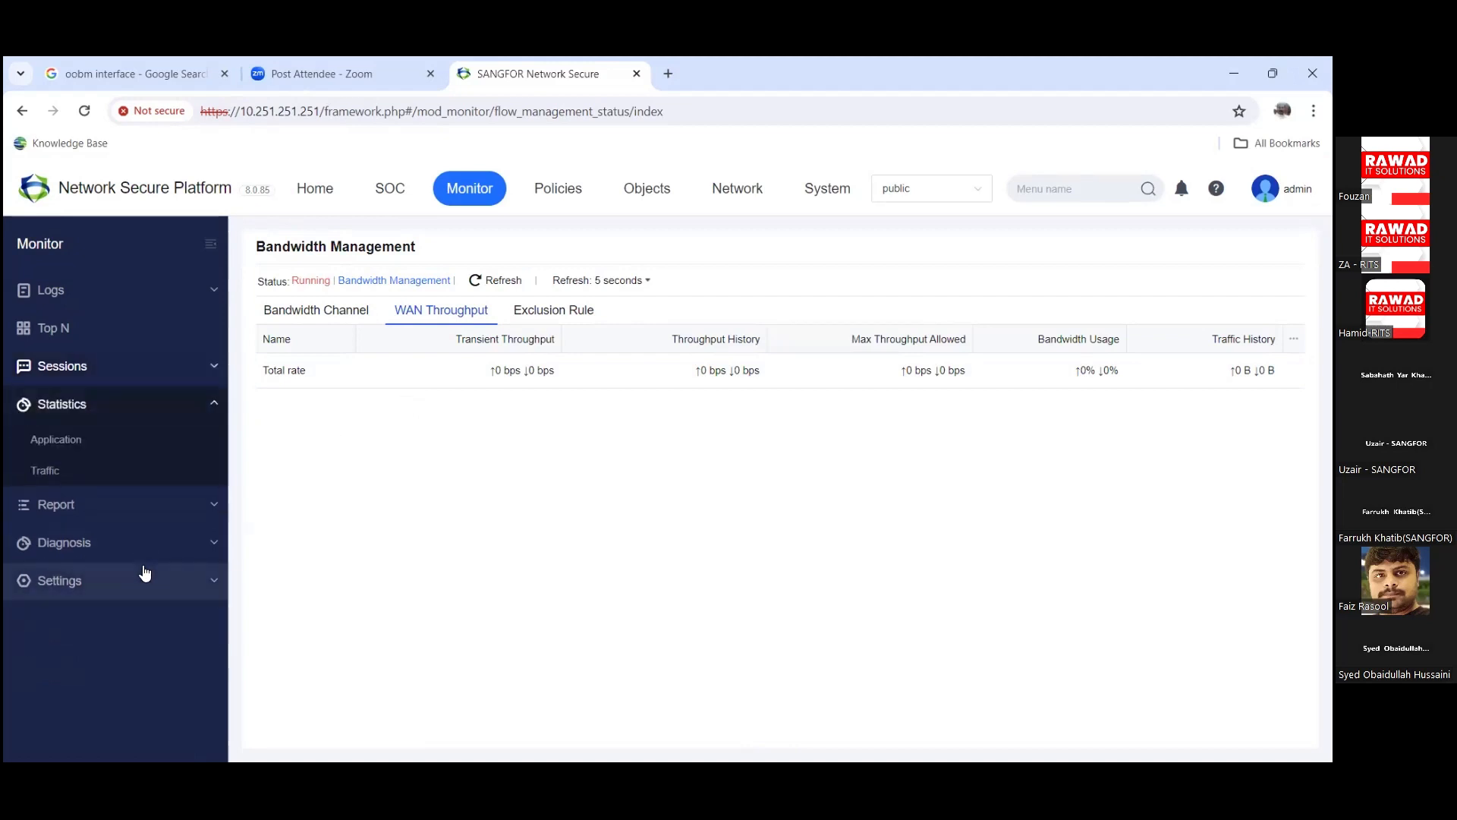
{"action": "left_click", "coordinate": [123, 449]}
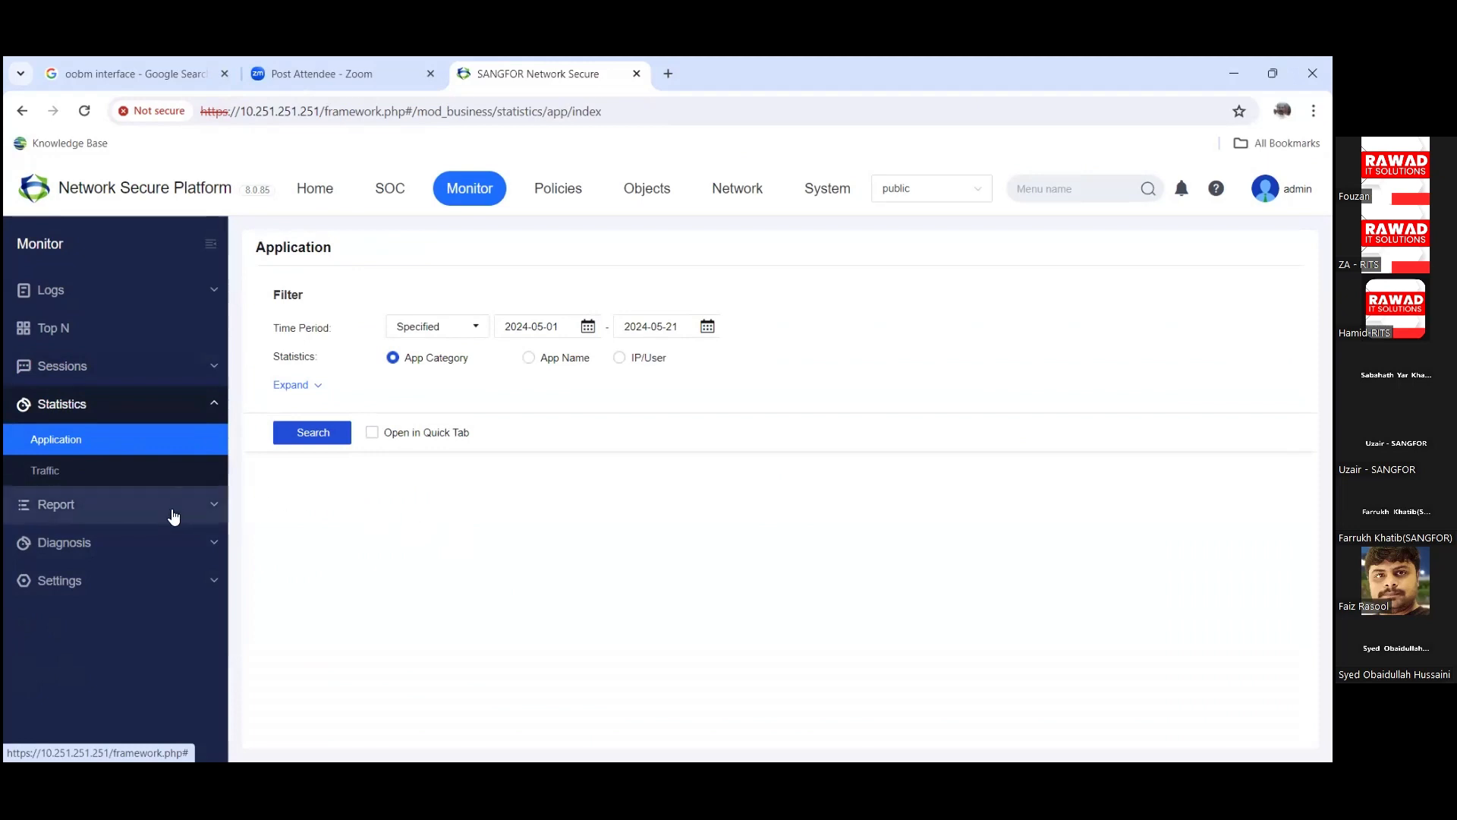
Step: View traffic statistics and the Security Report's advanced options, then open Diagnosis > Packet Tracing
{"action": "left_click", "coordinate": [144, 476]}
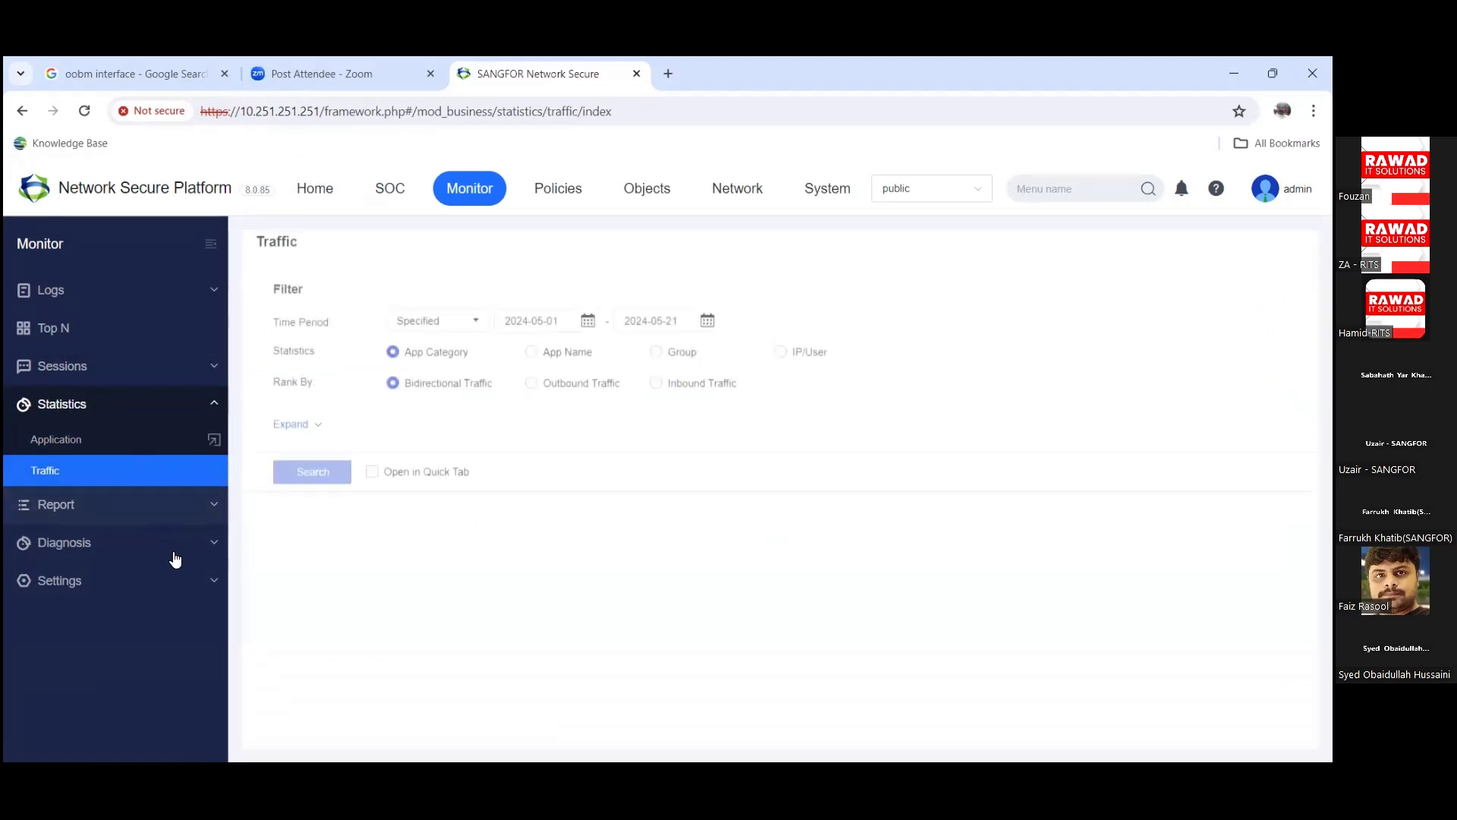
{"action": "left_click", "coordinate": [150, 507]}
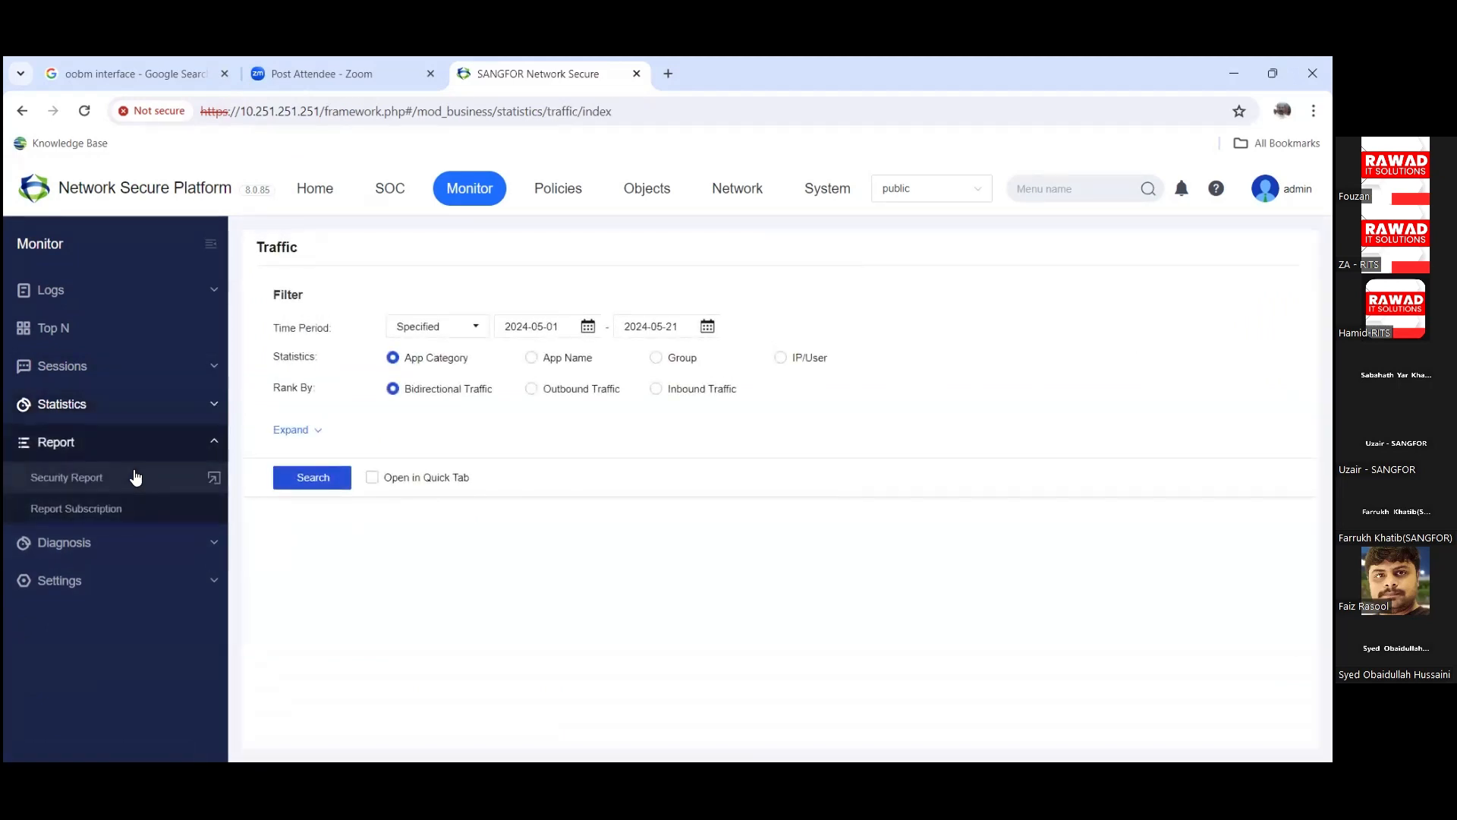
{"action": "left_click", "coordinate": [135, 477]}
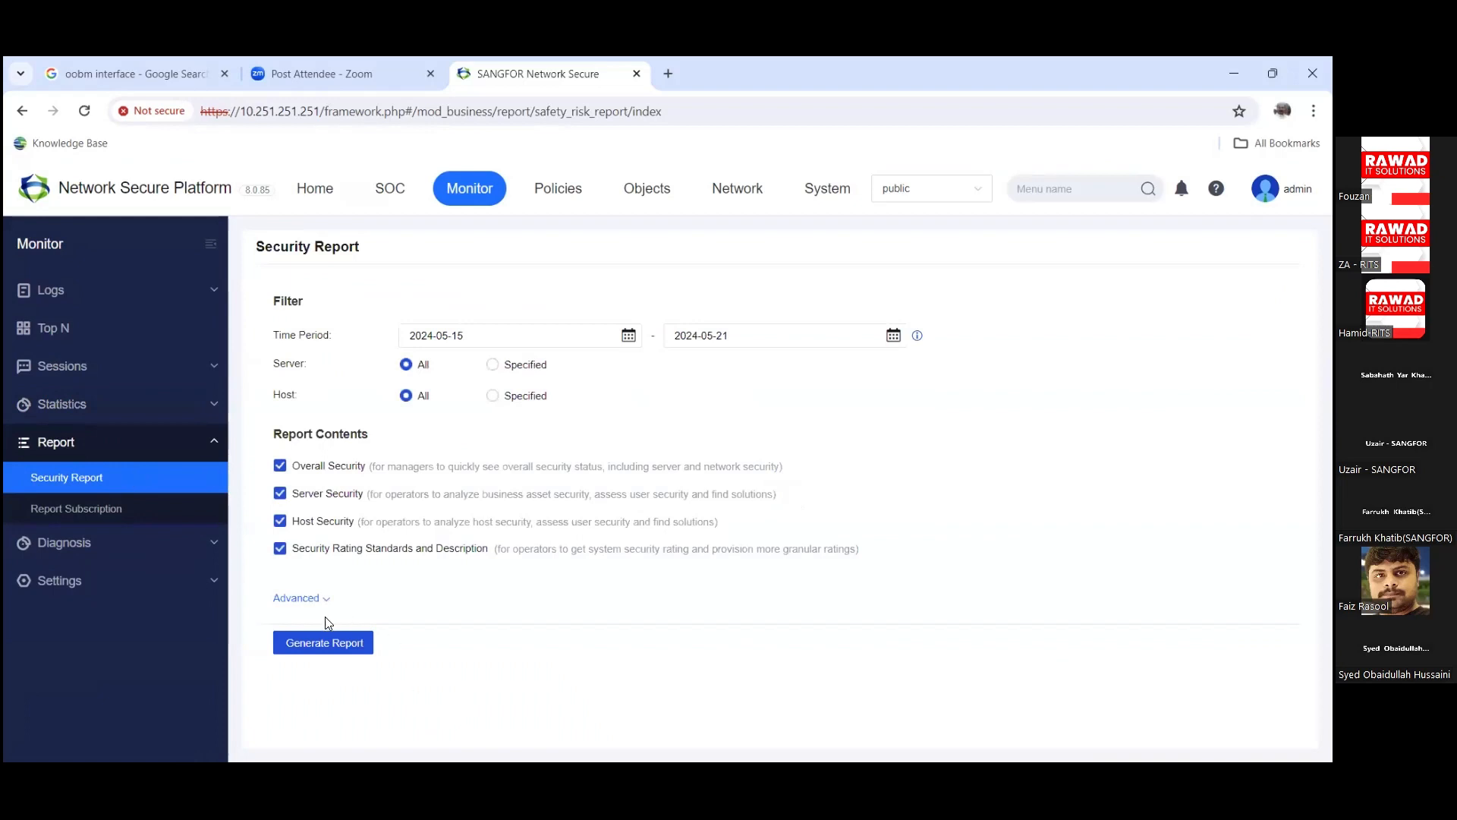
{"action": "left_click", "coordinate": [308, 598]}
{"action": "scroll", "coordinate": [347, 607], "scroll_direction": "down", "scroll_amount": 4}
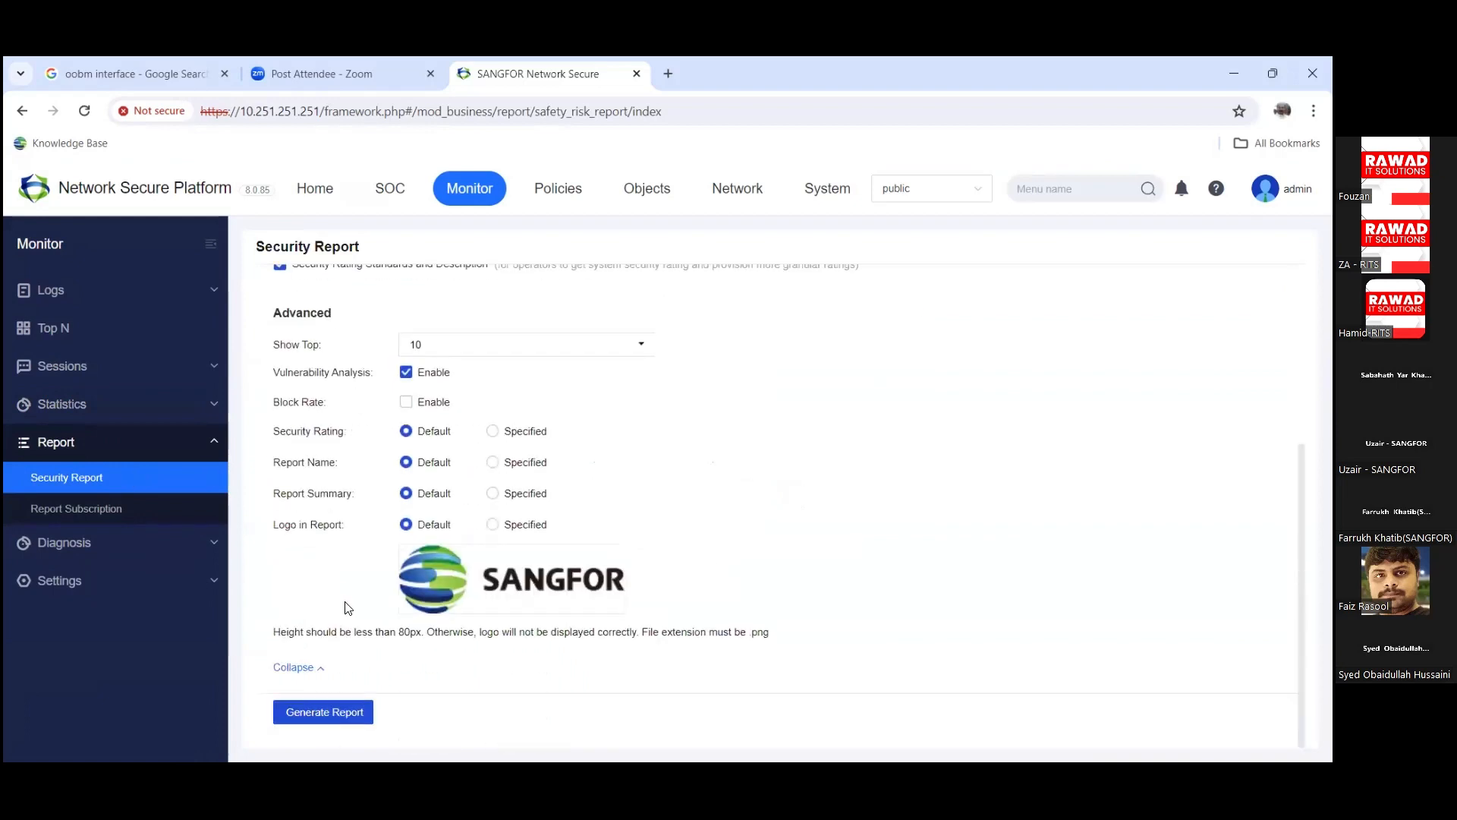
{"action": "scroll", "coordinate": [346, 603], "scroll_direction": "up", "scroll_amount": 3}
{"action": "left_click", "coordinate": [114, 553]}
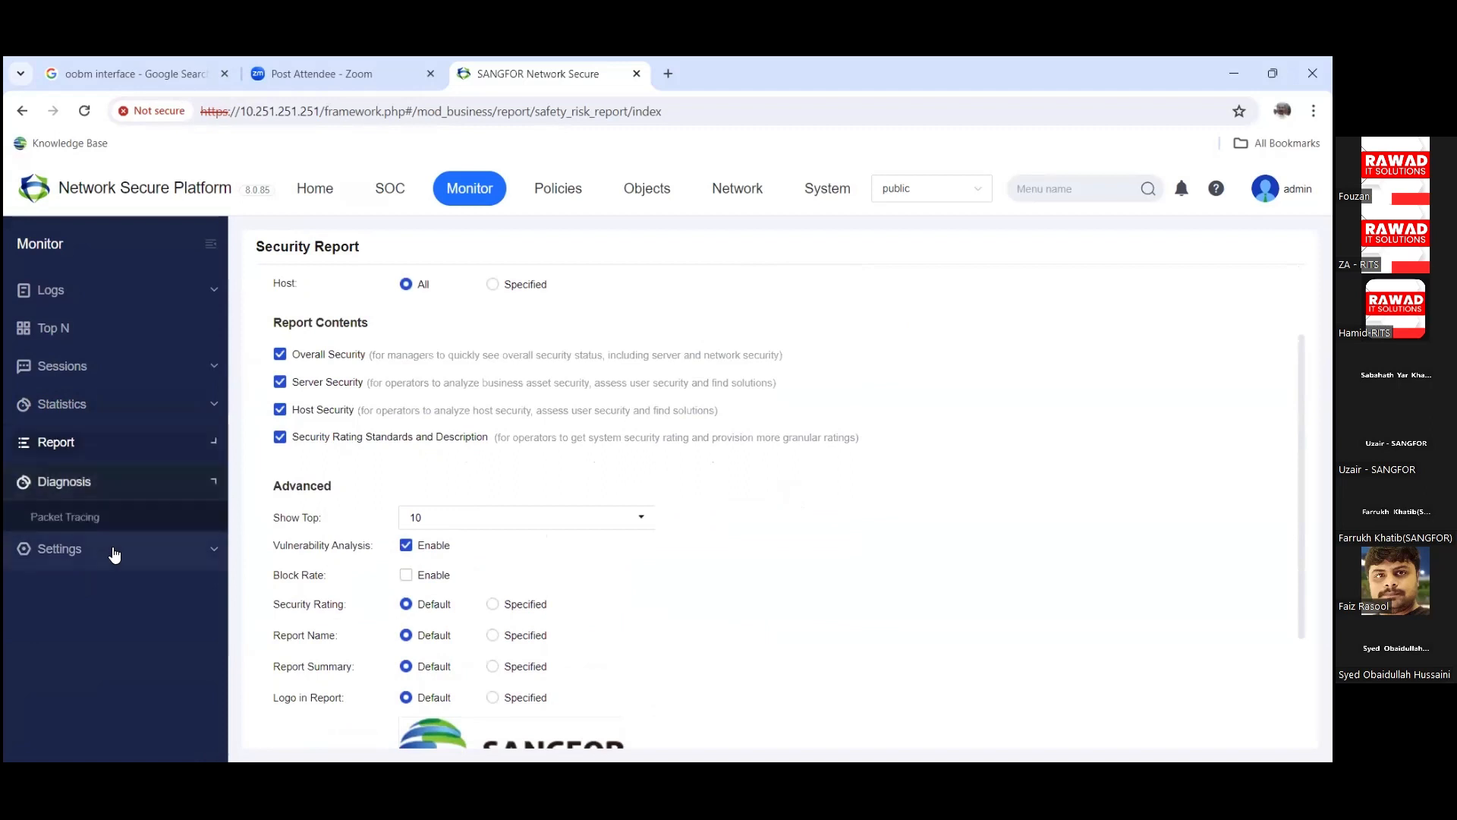
{"action": "left_click", "coordinate": [109, 516]}
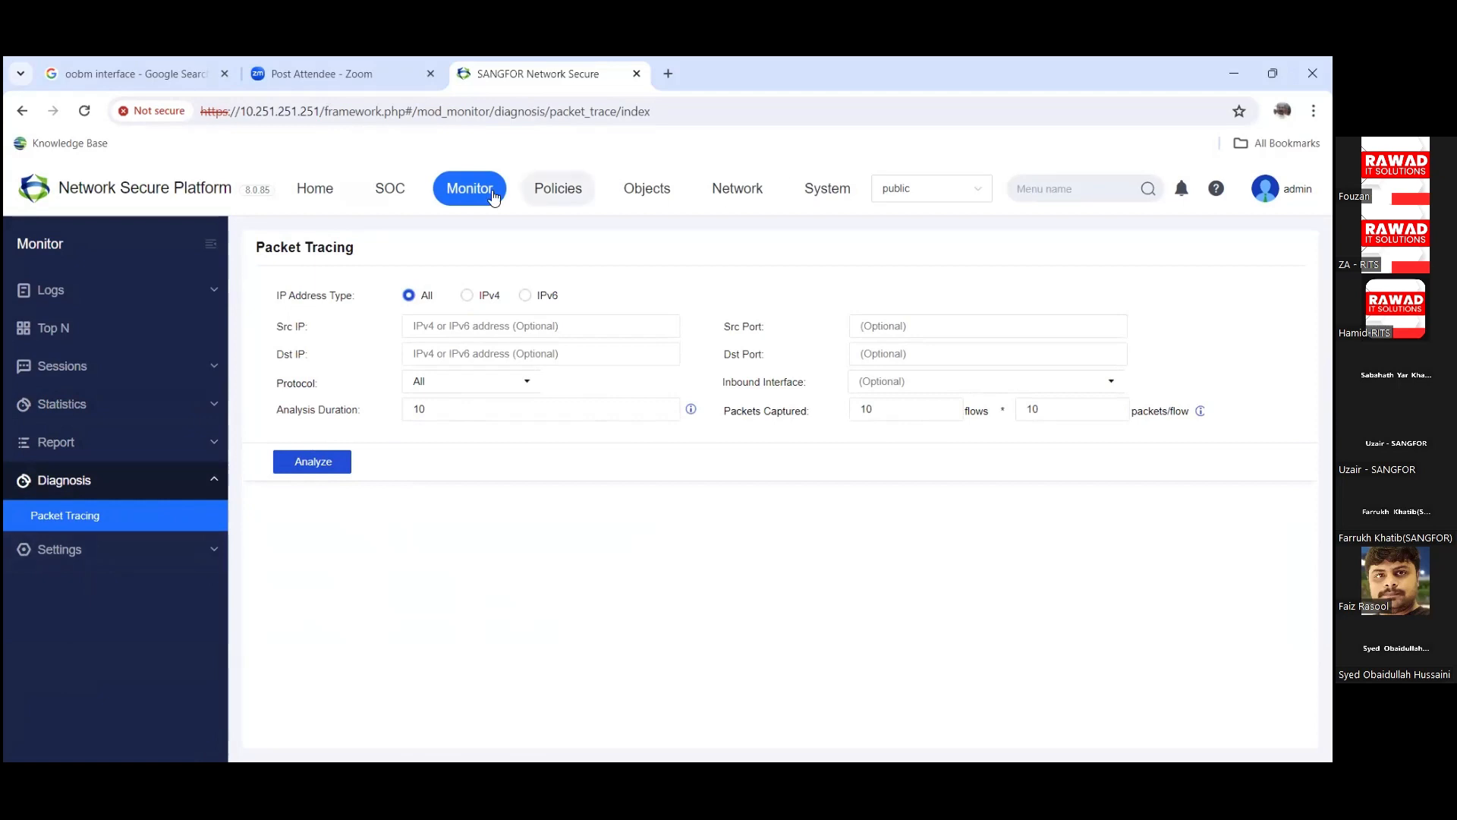
Step: Preview a new Top N component with Interface as monitored object, checking its data options, then cancel
{"action": "left_click", "coordinate": [79, 330]}
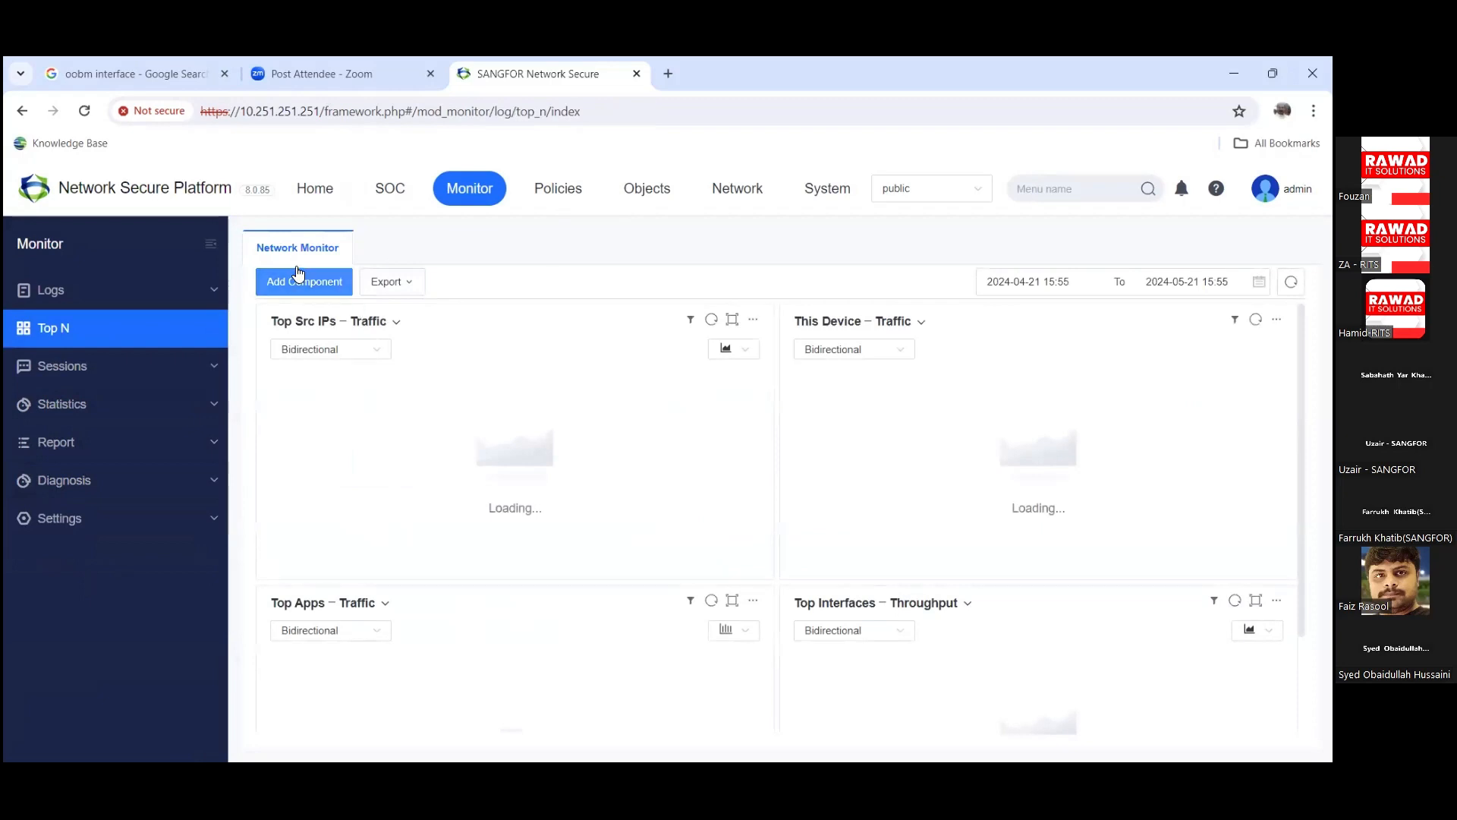
{"action": "left_click", "coordinate": [317, 287]}
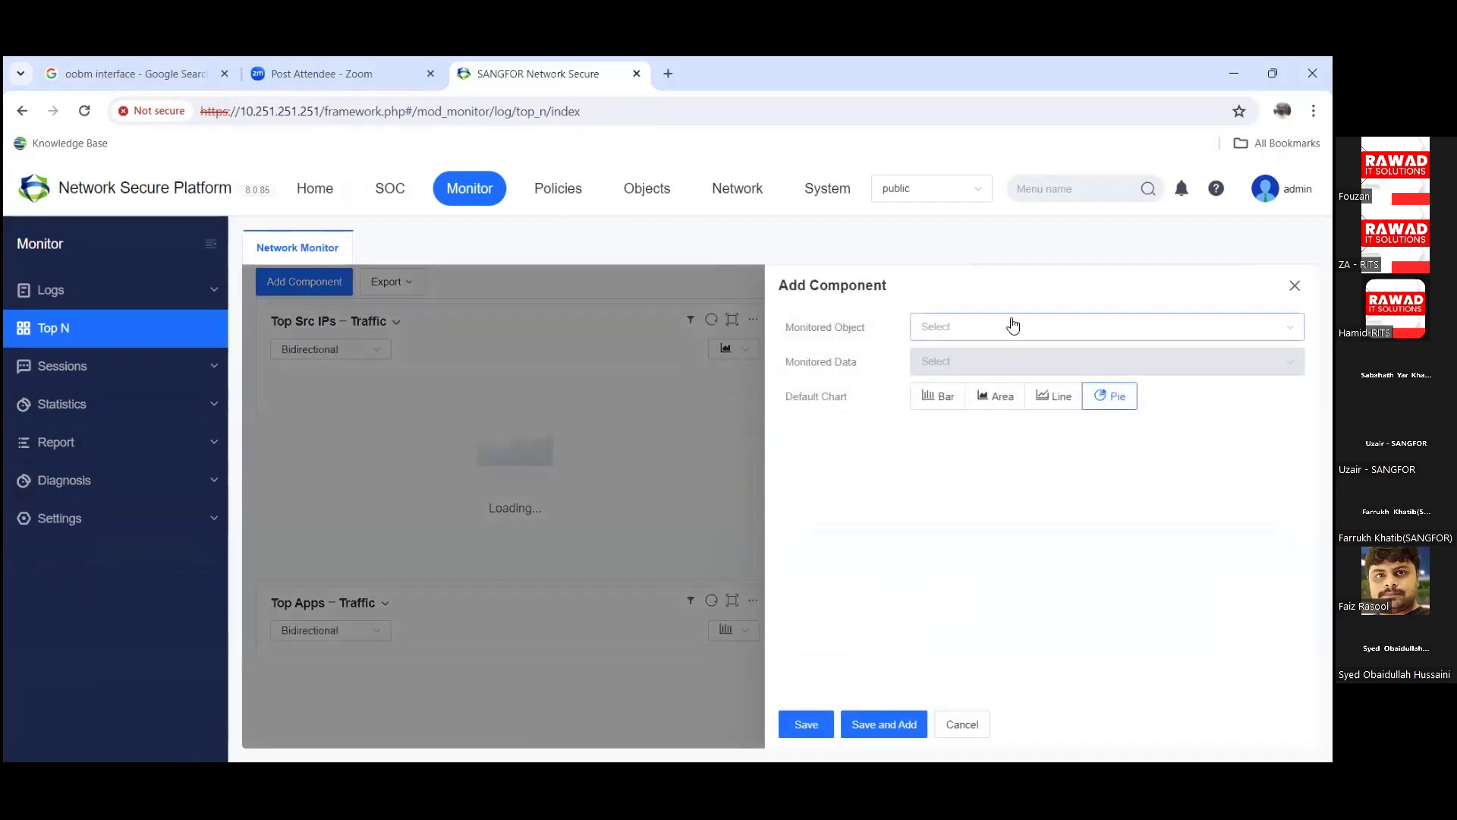
{"action": "left_click", "coordinate": [1012, 325]}
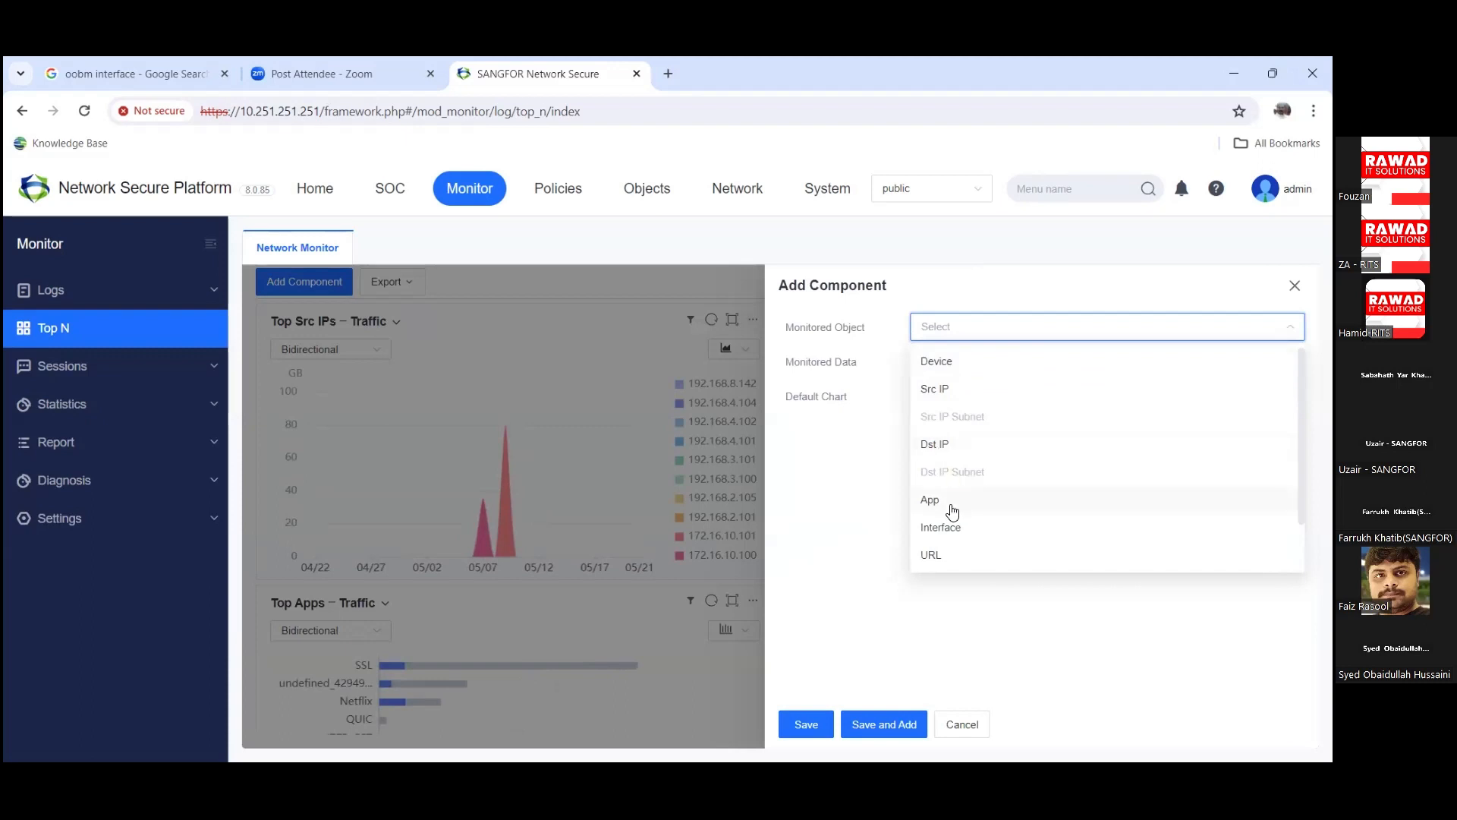
{"action": "scroll", "coordinate": [960, 537], "scroll_direction": "down", "scroll_amount": 1}
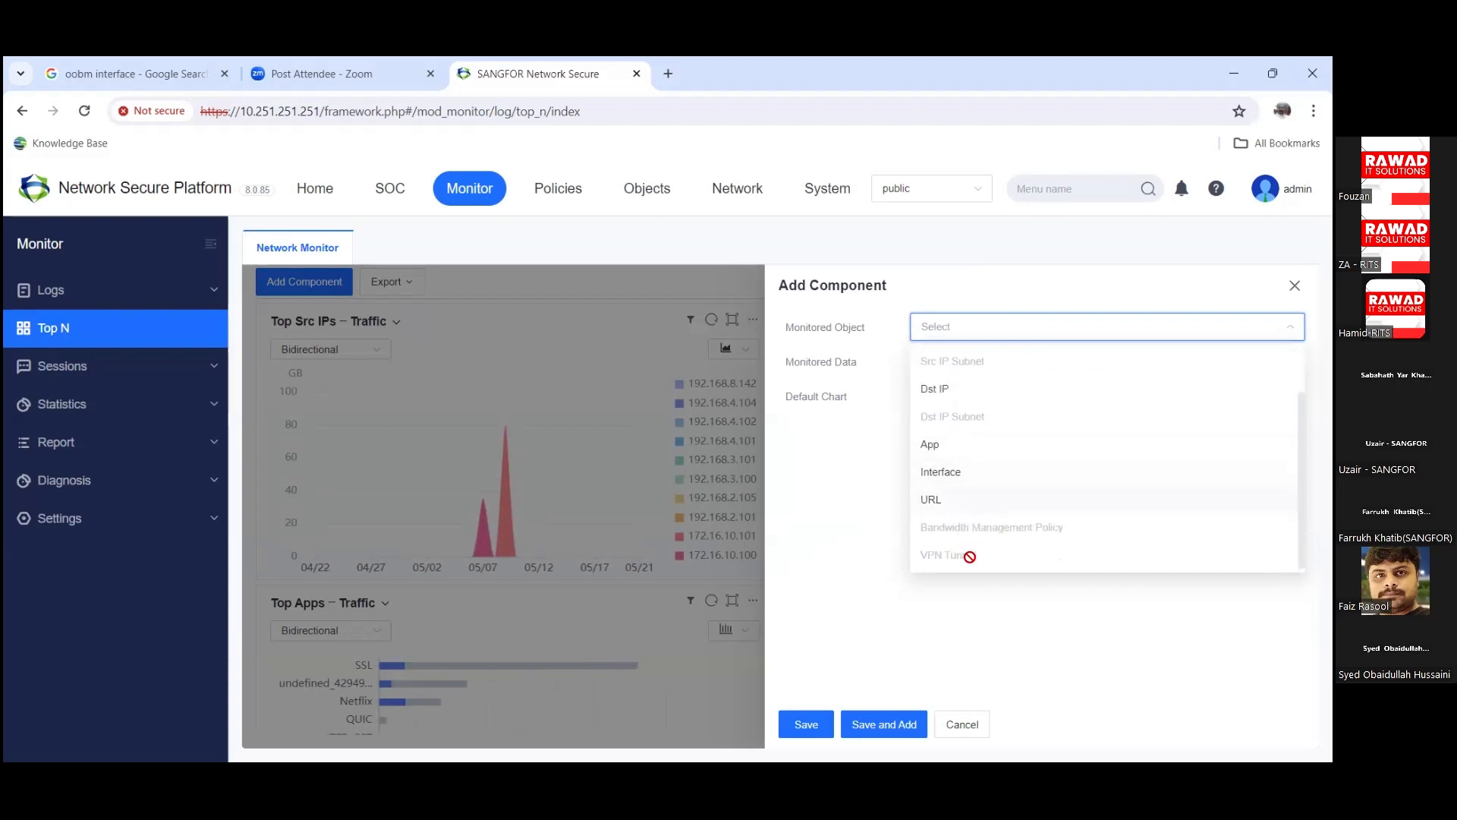
{"action": "mouse_move", "coordinate": [969, 556]}
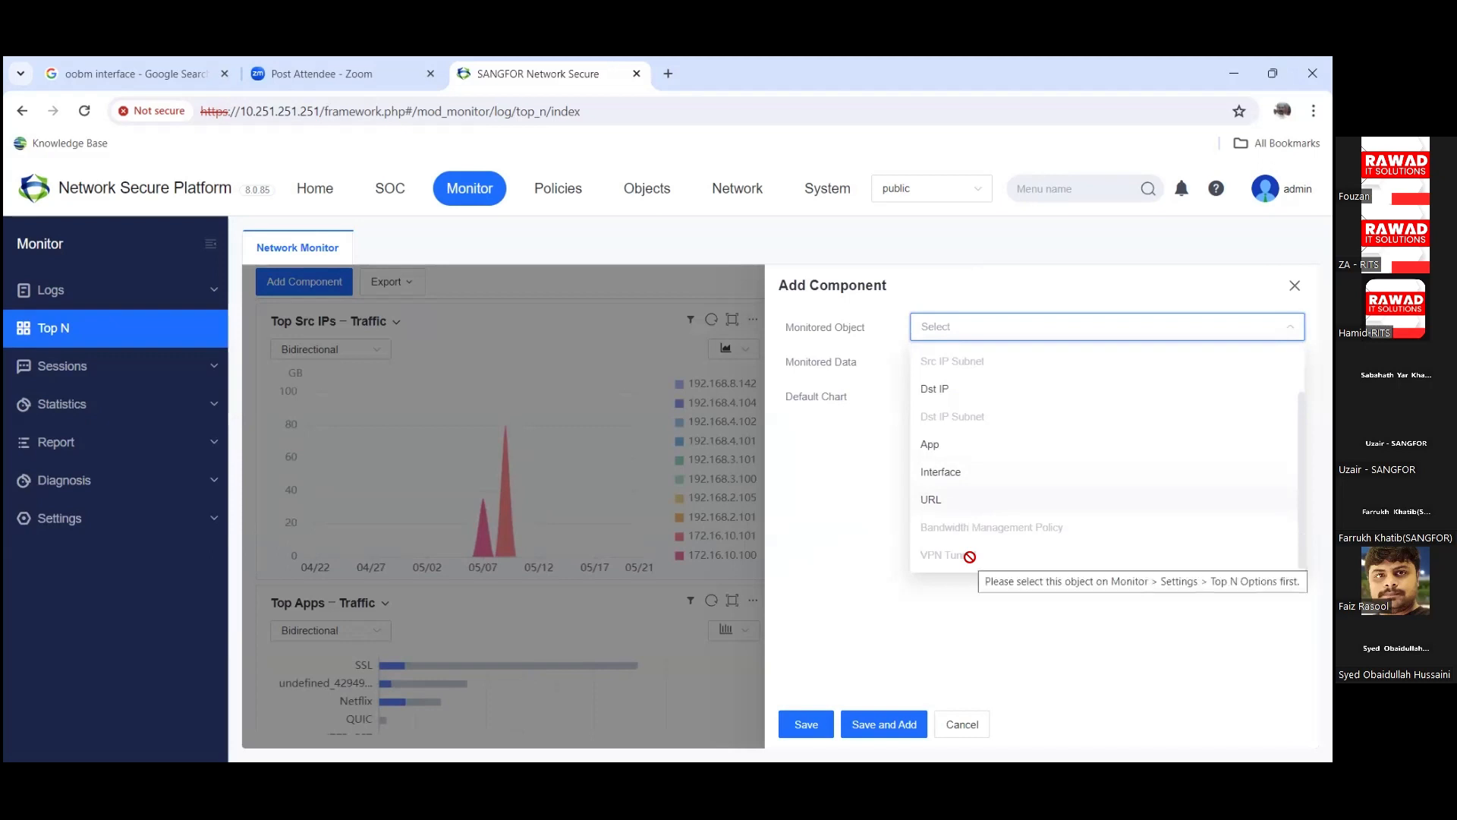
{"action": "left_click", "coordinate": [935, 478]}
{"action": "left_click", "coordinate": [990, 364]}
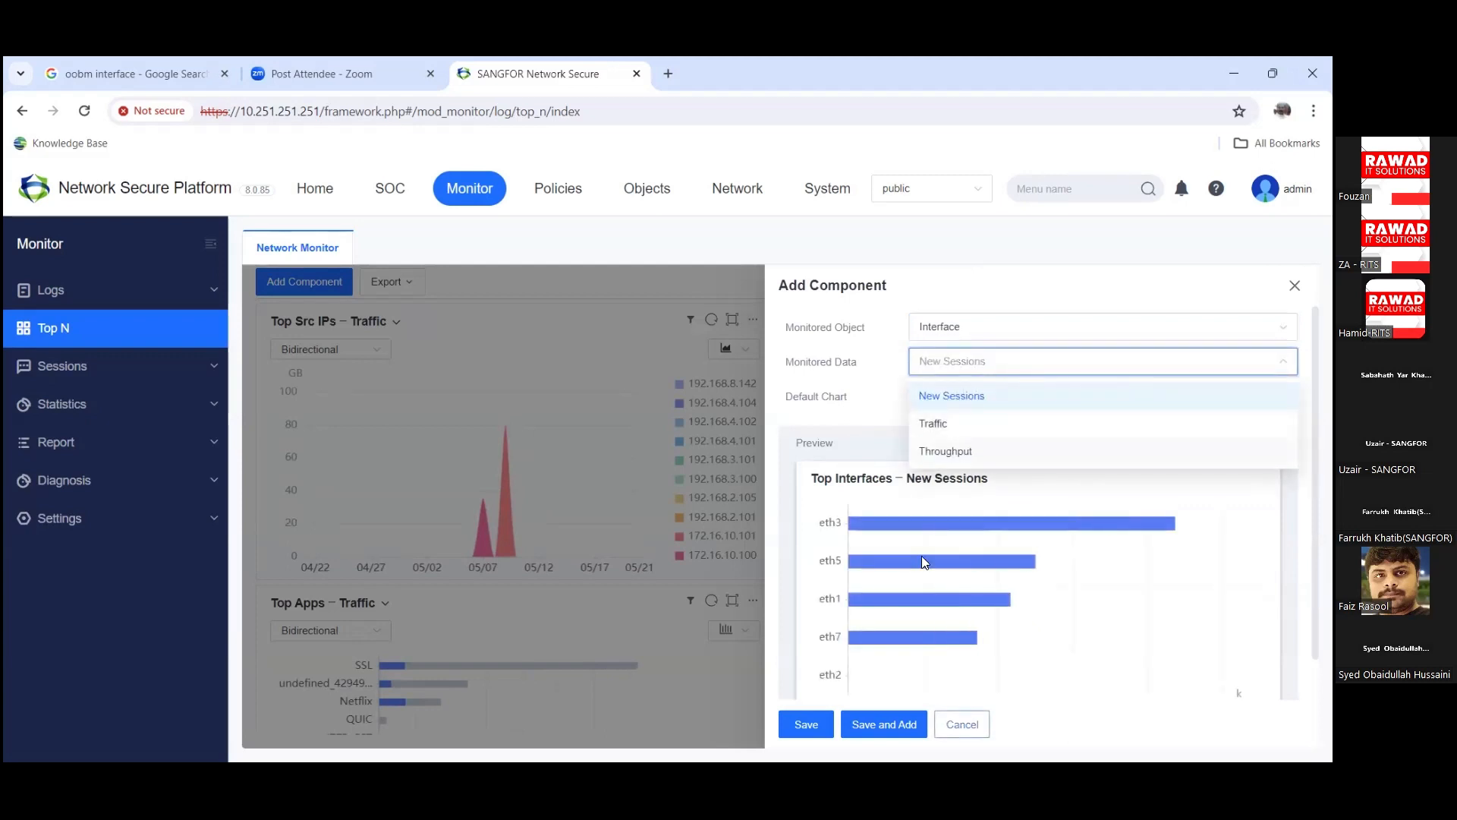
{"action": "left_click", "coordinate": [962, 724]}
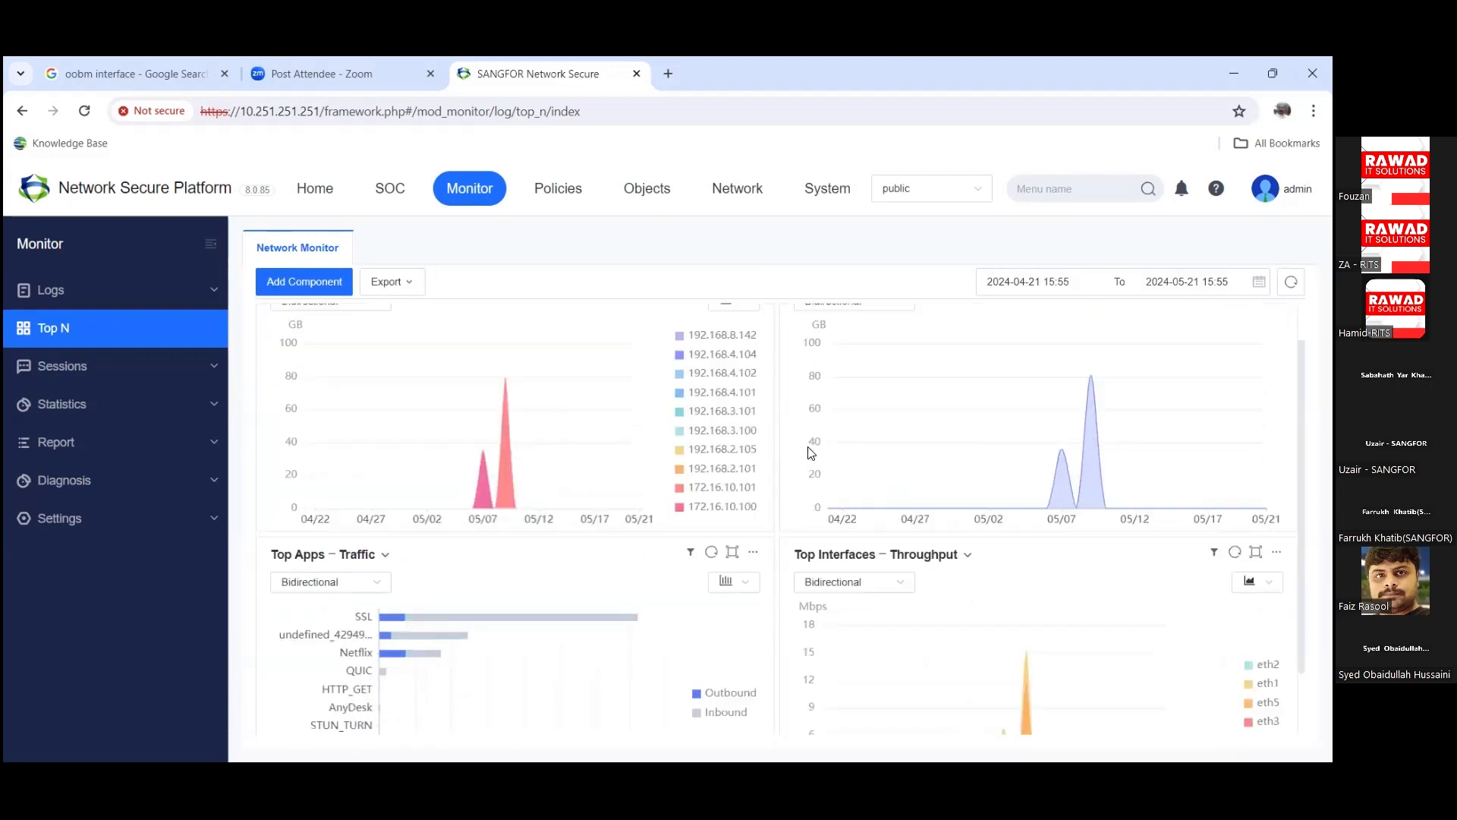
Step: Show Top Src IPs as a pie chart and apply the 2024-04-21 to 2024-05-21 range
{"action": "left_click", "coordinate": [734, 349]}
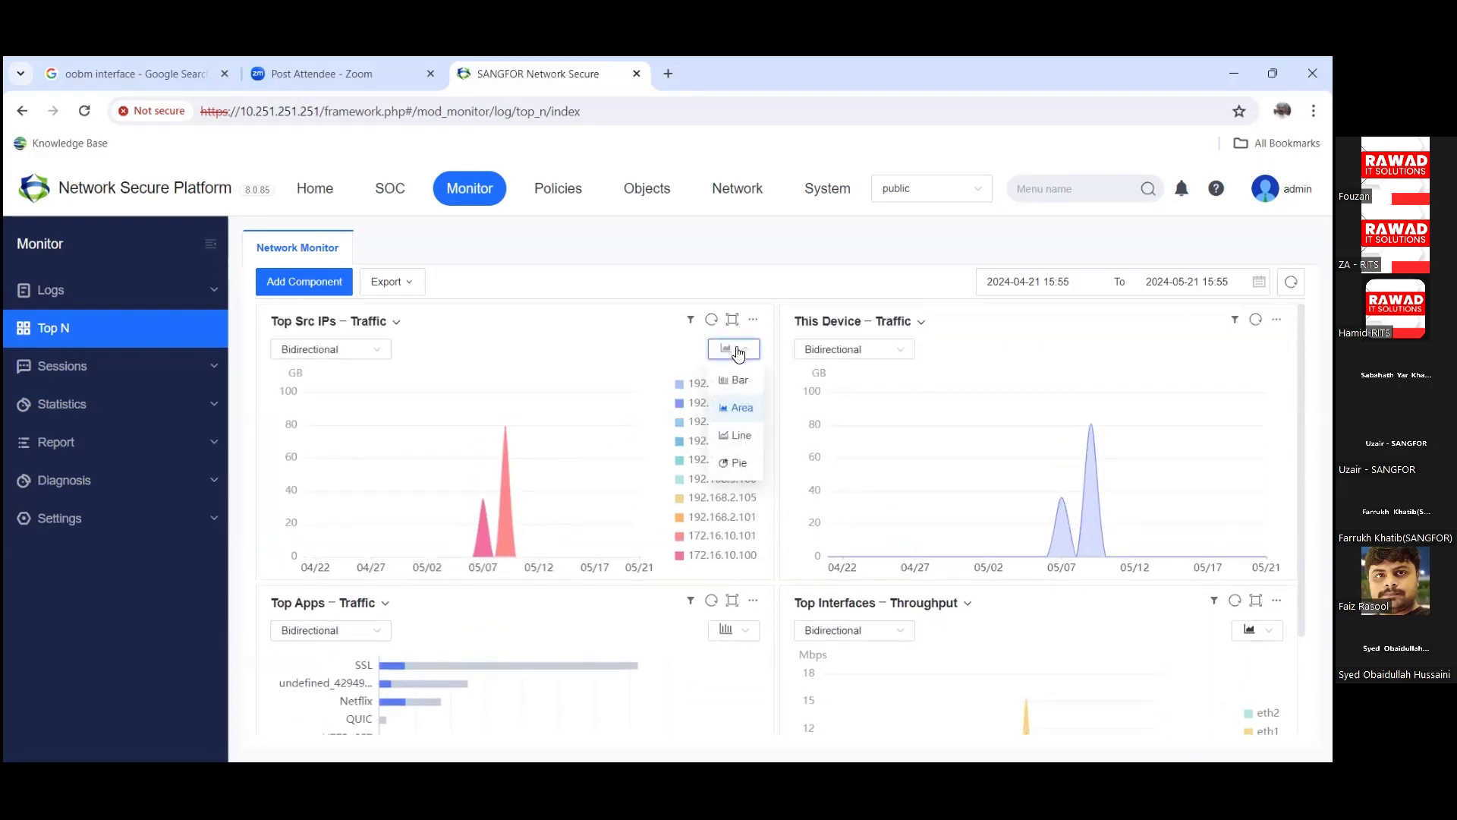
{"action": "left_click", "coordinate": [740, 464]}
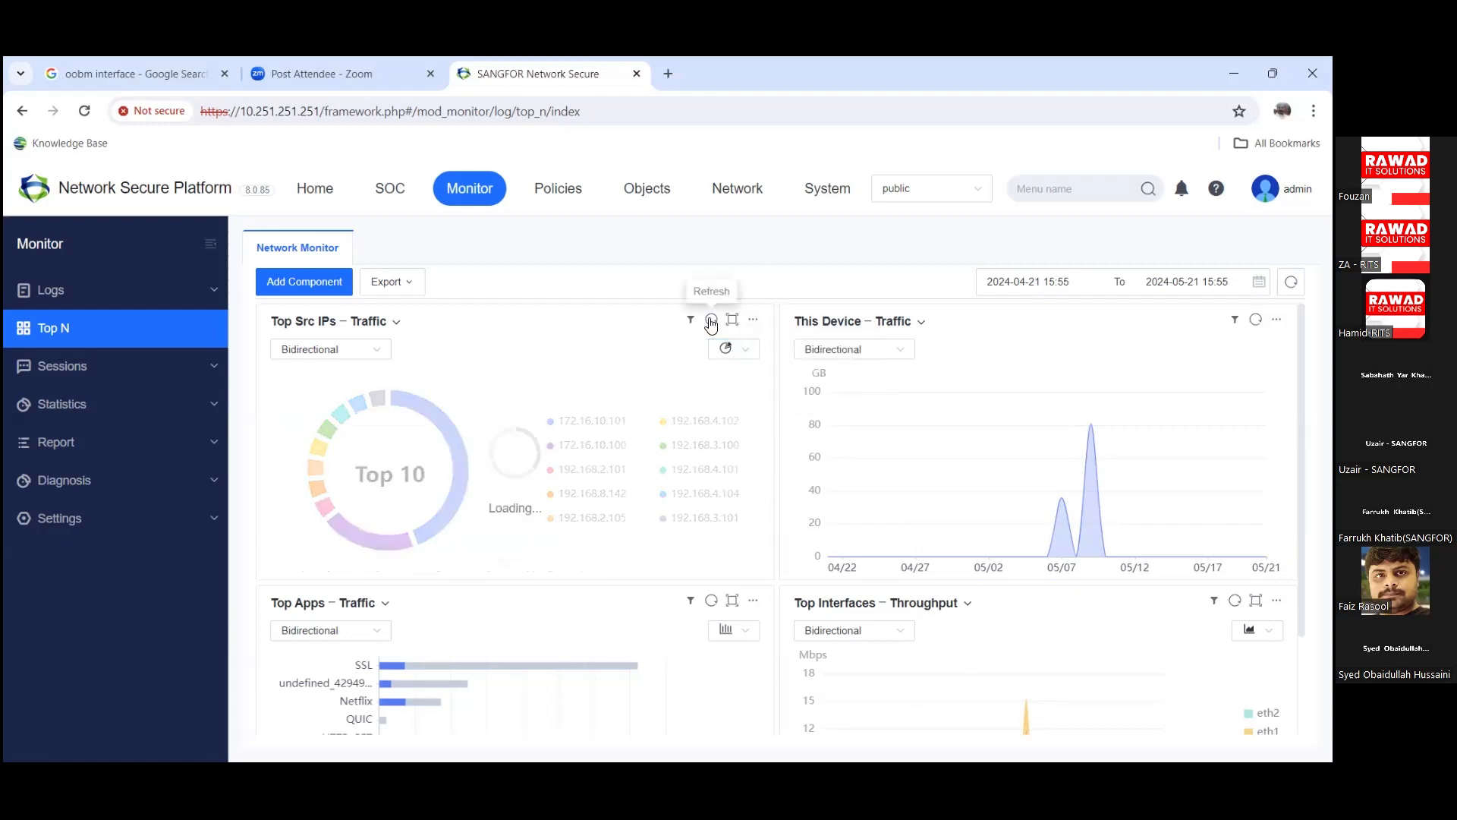
{"action": "left_click", "coordinate": [1123, 281]}
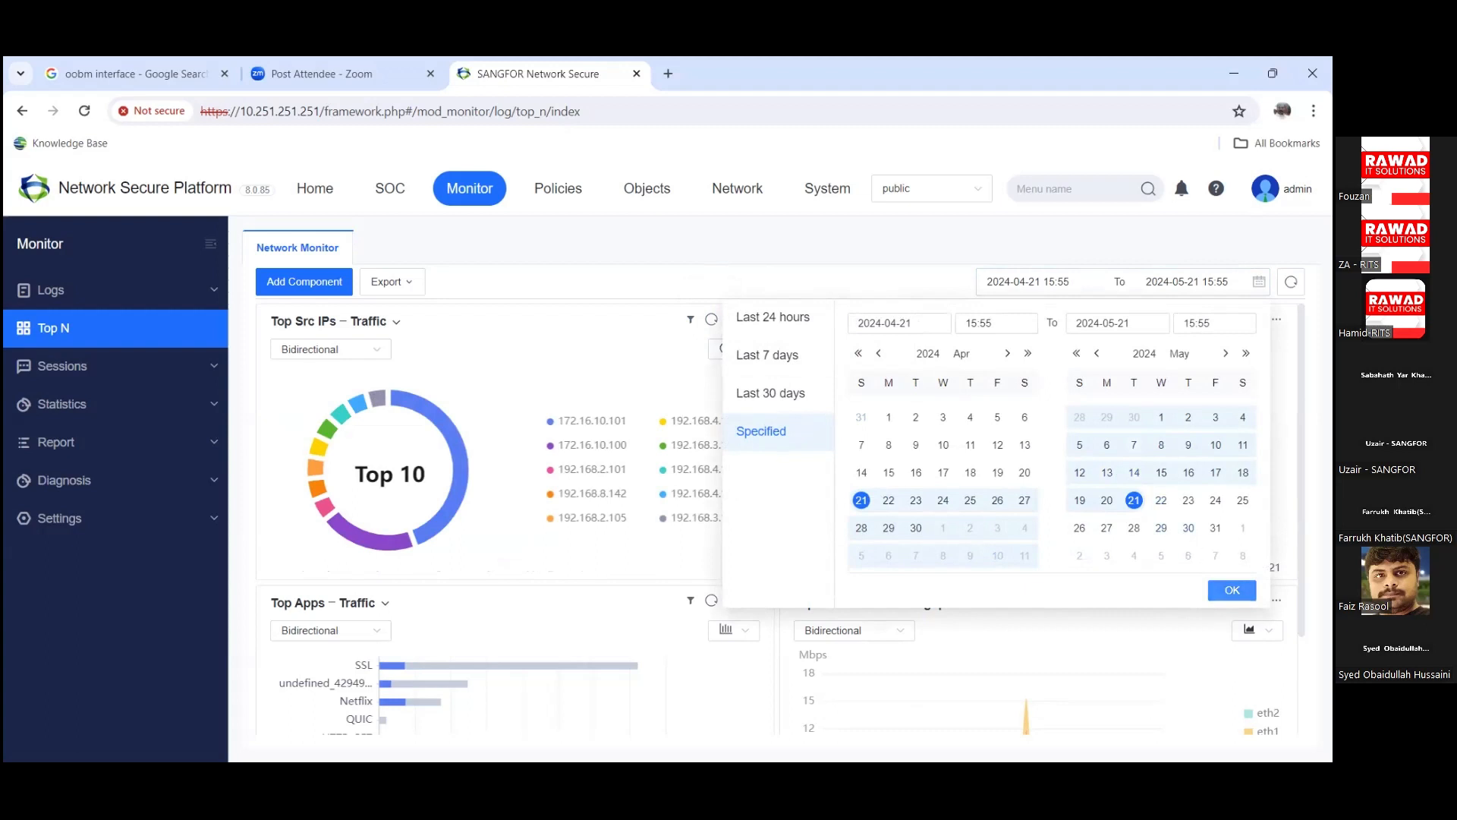
{"action": "left_click", "coordinate": [1232, 590]}
{"action": "left_click", "coordinate": [1231, 590]}
{"action": "scroll", "coordinate": [1050, 573], "scroll_direction": "down", "scroll_amount": 2}
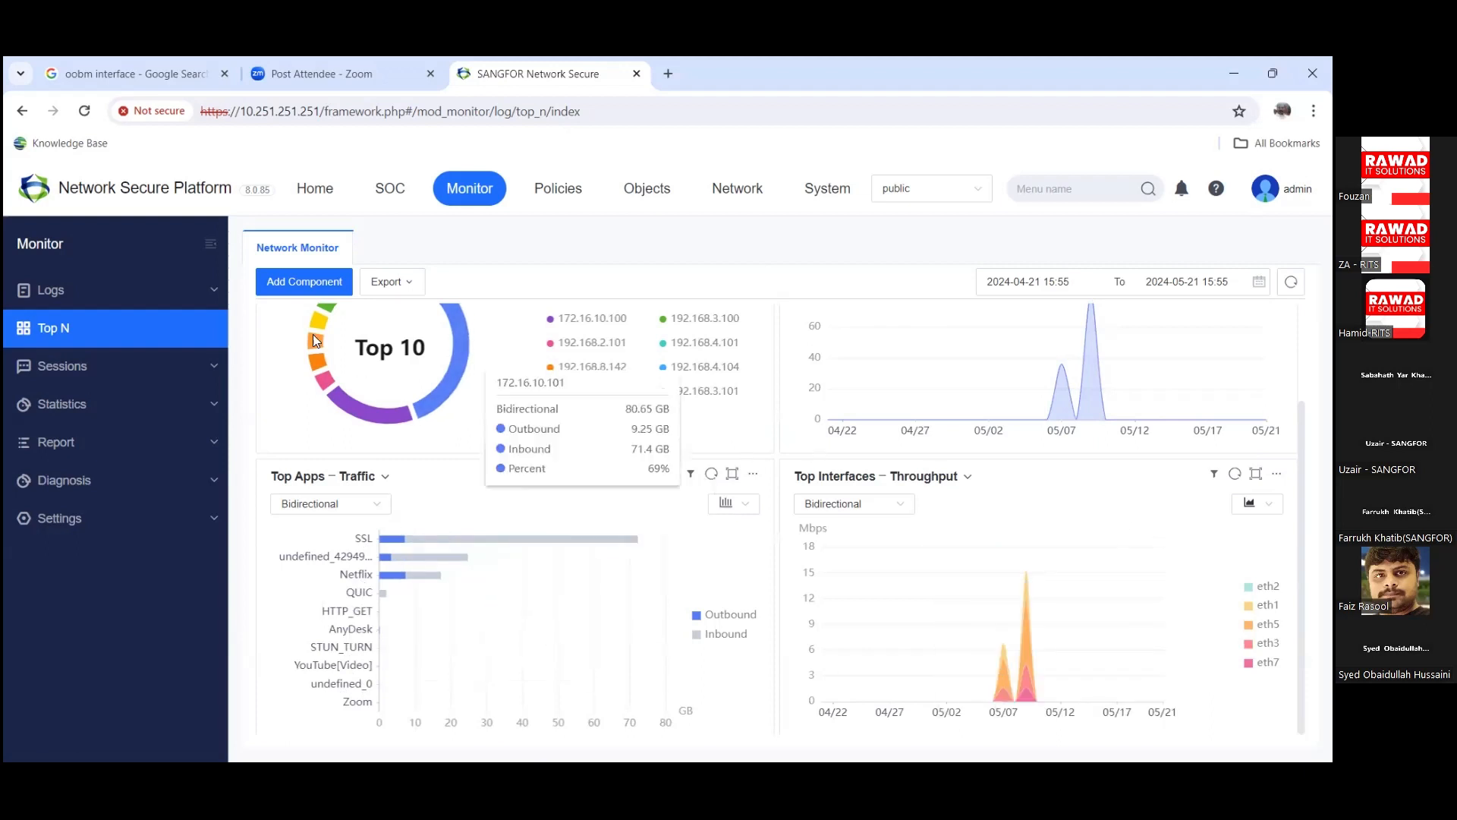
Step: Open SOC Security Operations and scroll through the 8 pending issues, mostly license expirations
{"action": "left_click", "coordinate": [395, 191]}
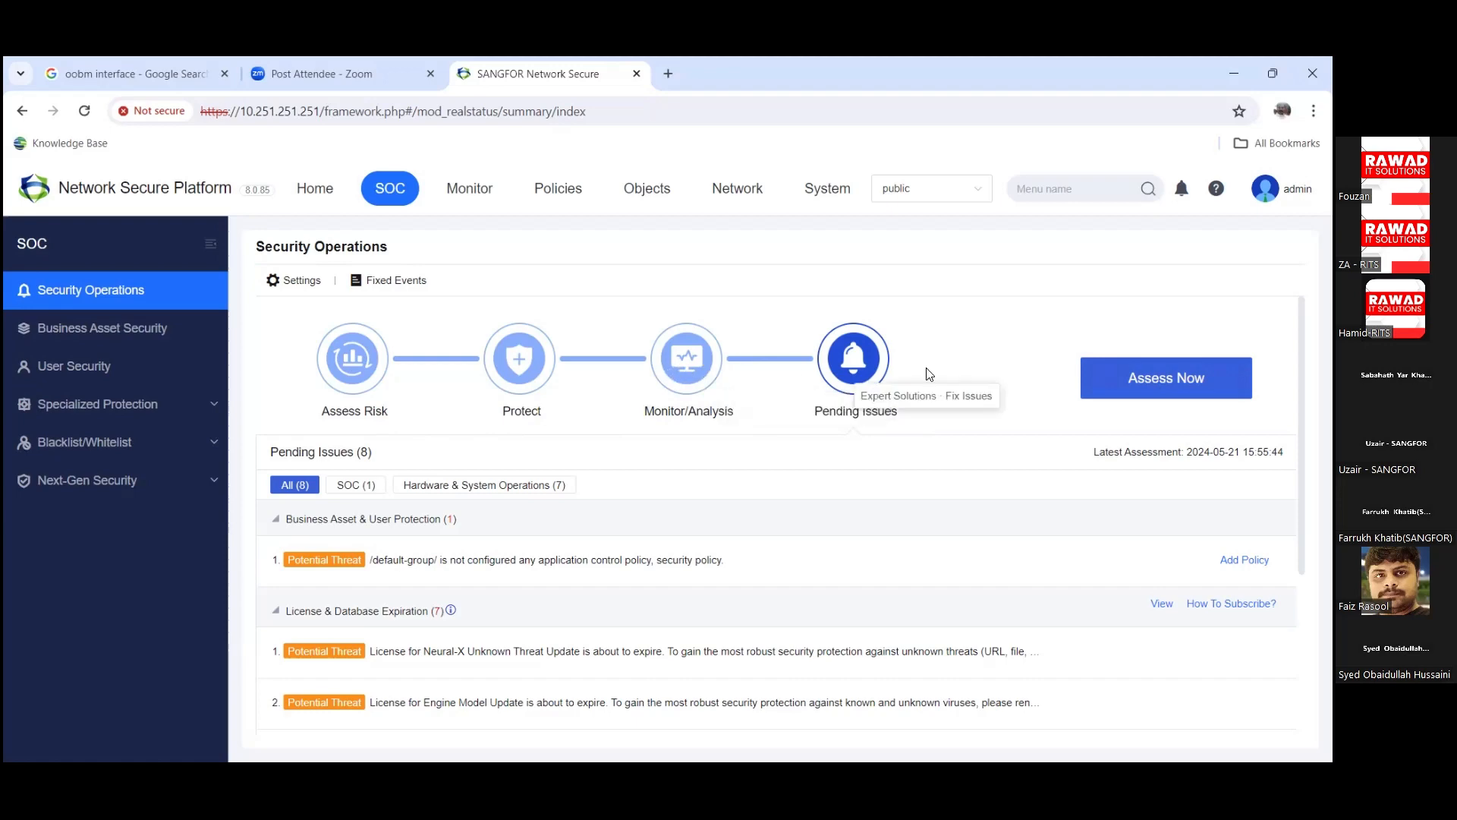
{"action": "scroll", "coordinate": [908, 402], "scroll_direction": "down", "scroll_amount": 2}
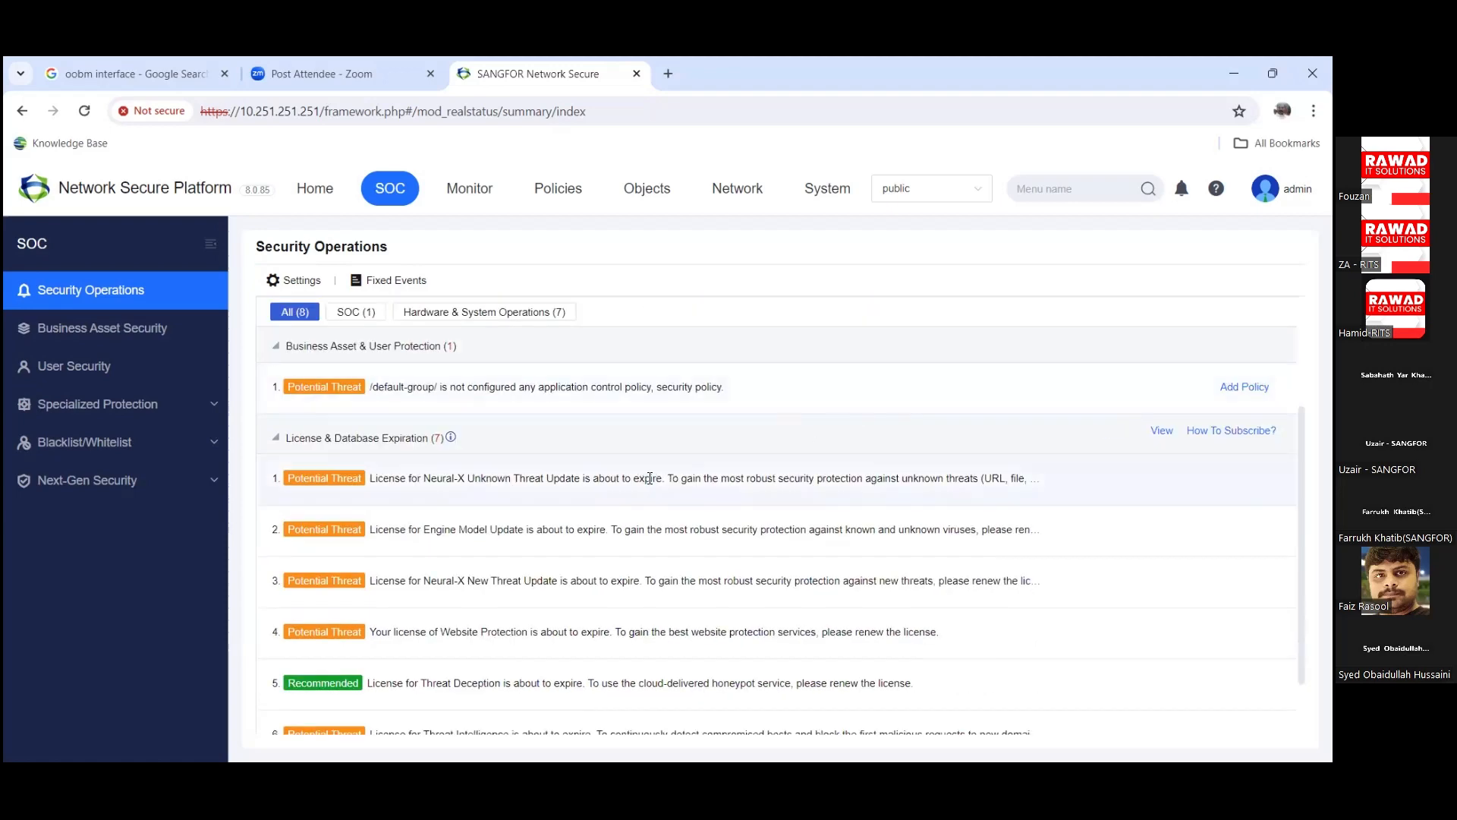
{"action": "scroll", "coordinate": [653, 493], "scroll_direction": "down", "scroll_amount": 1}
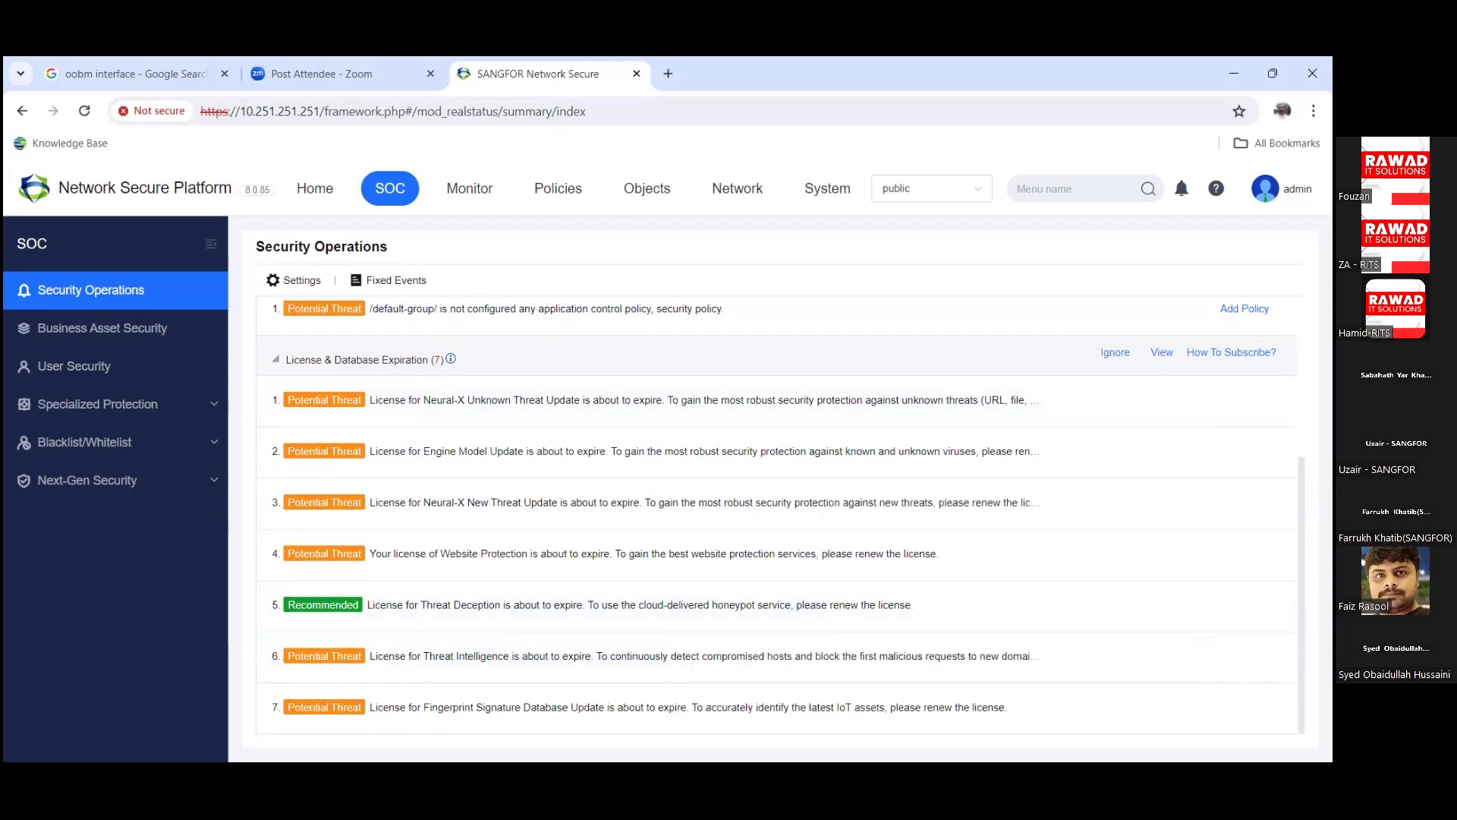
{"action": "scroll", "coordinate": [835, 493], "scroll_direction": "up", "scroll_amount": 3}
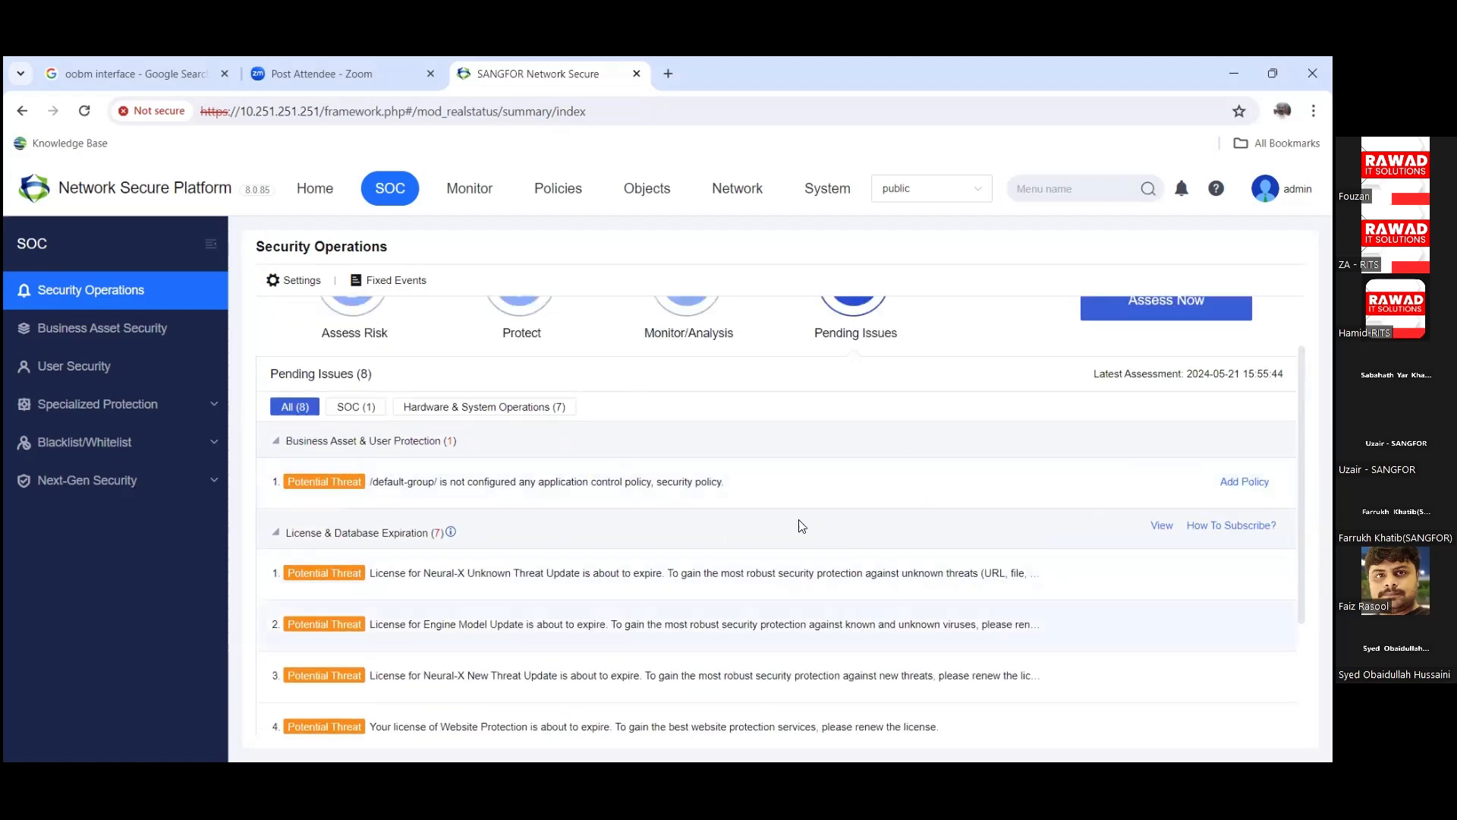
{"action": "scroll", "coordinate": [797, 526], "scroll_direction": "up", "scroll_amount": 1}
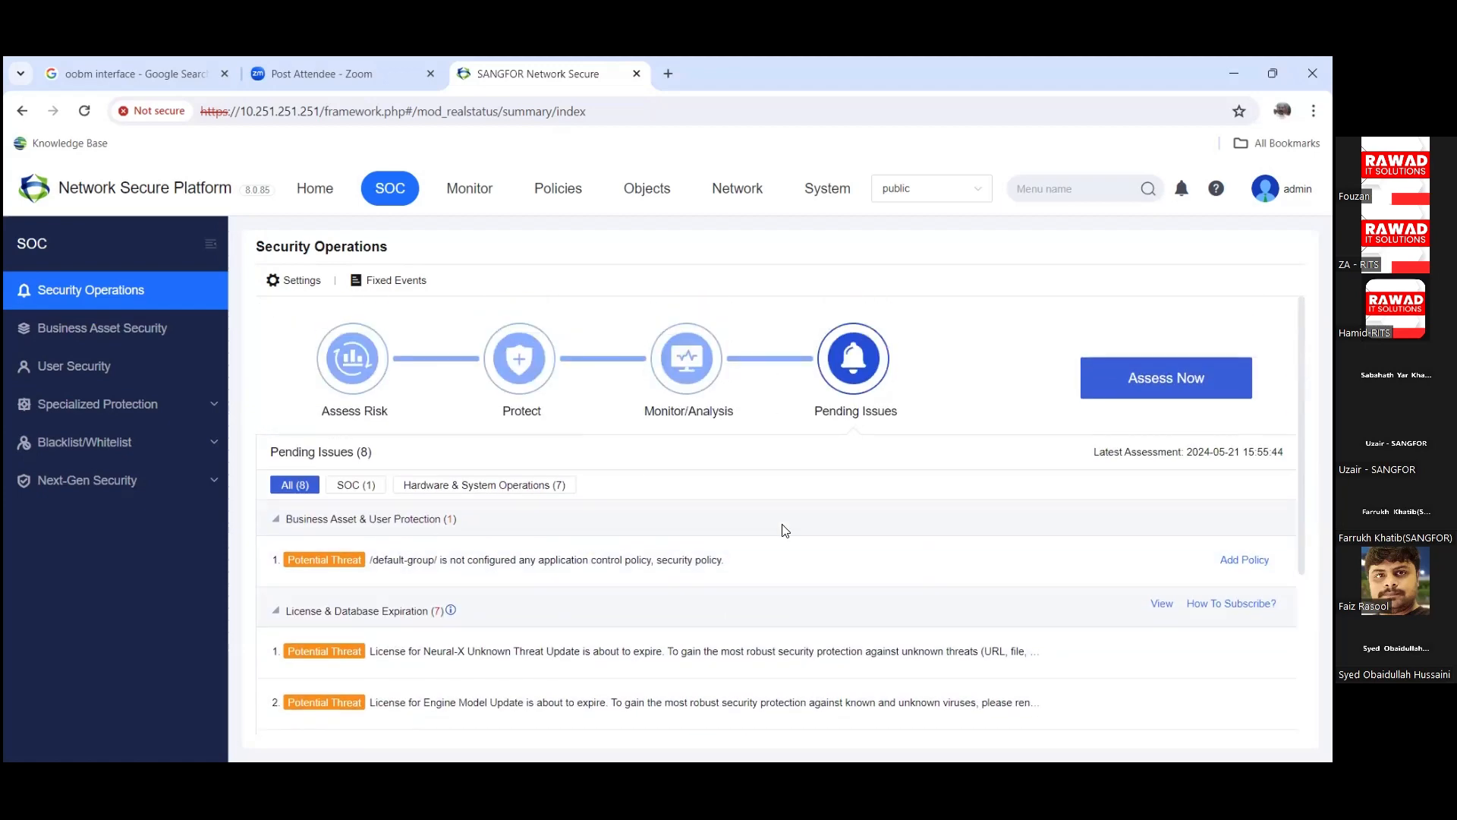
Step: Open the Home dashboard and scroll through its SOC, Ransomware Protection and Business Asset Security summaries
{"action": "left_click", "coordinate": [336, 188]}
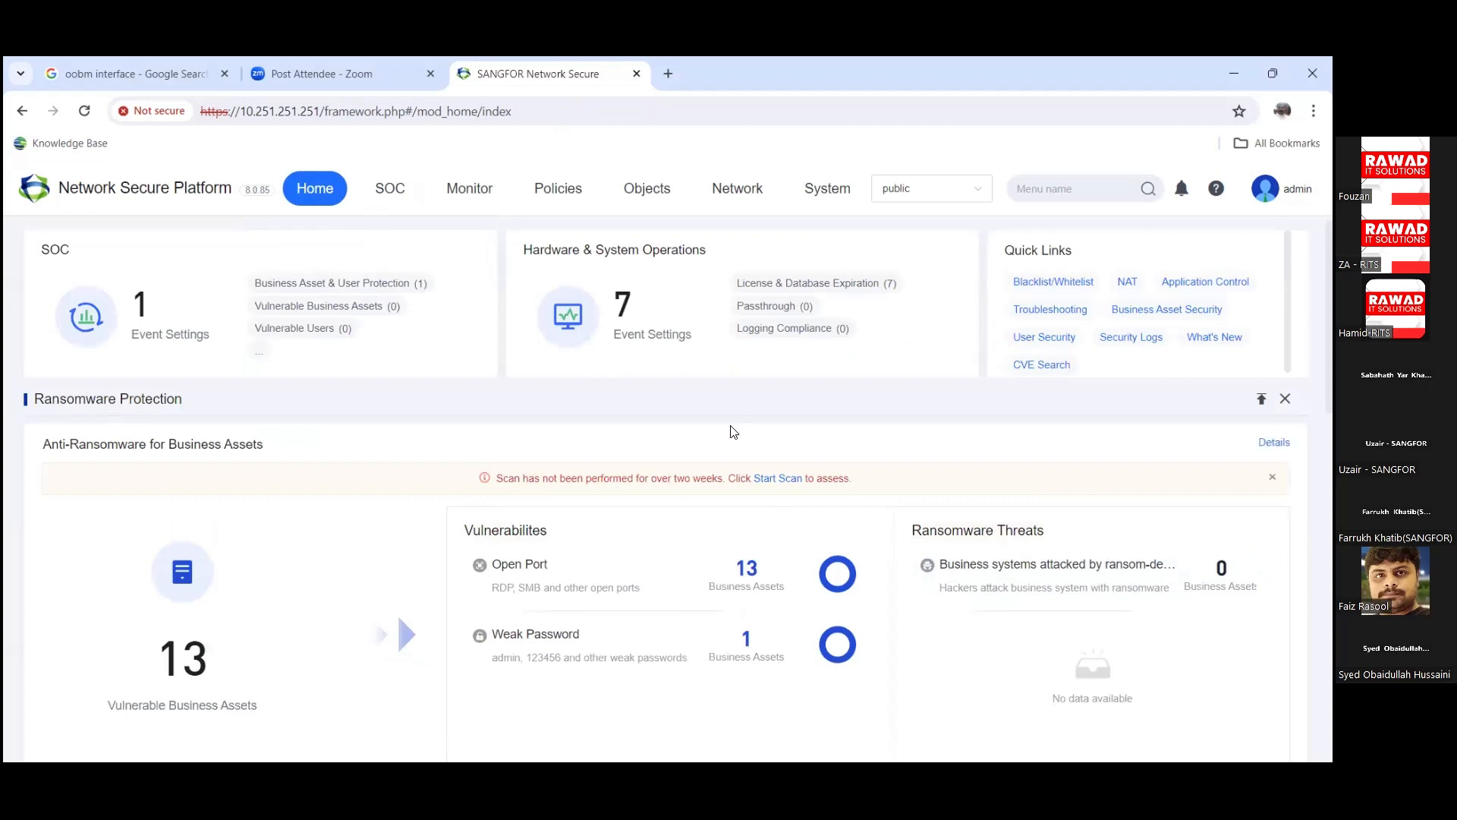
{"action": "scroll", "coordinate": [388, 538], "scroll_direction": "down", "scroll_amount": 1}
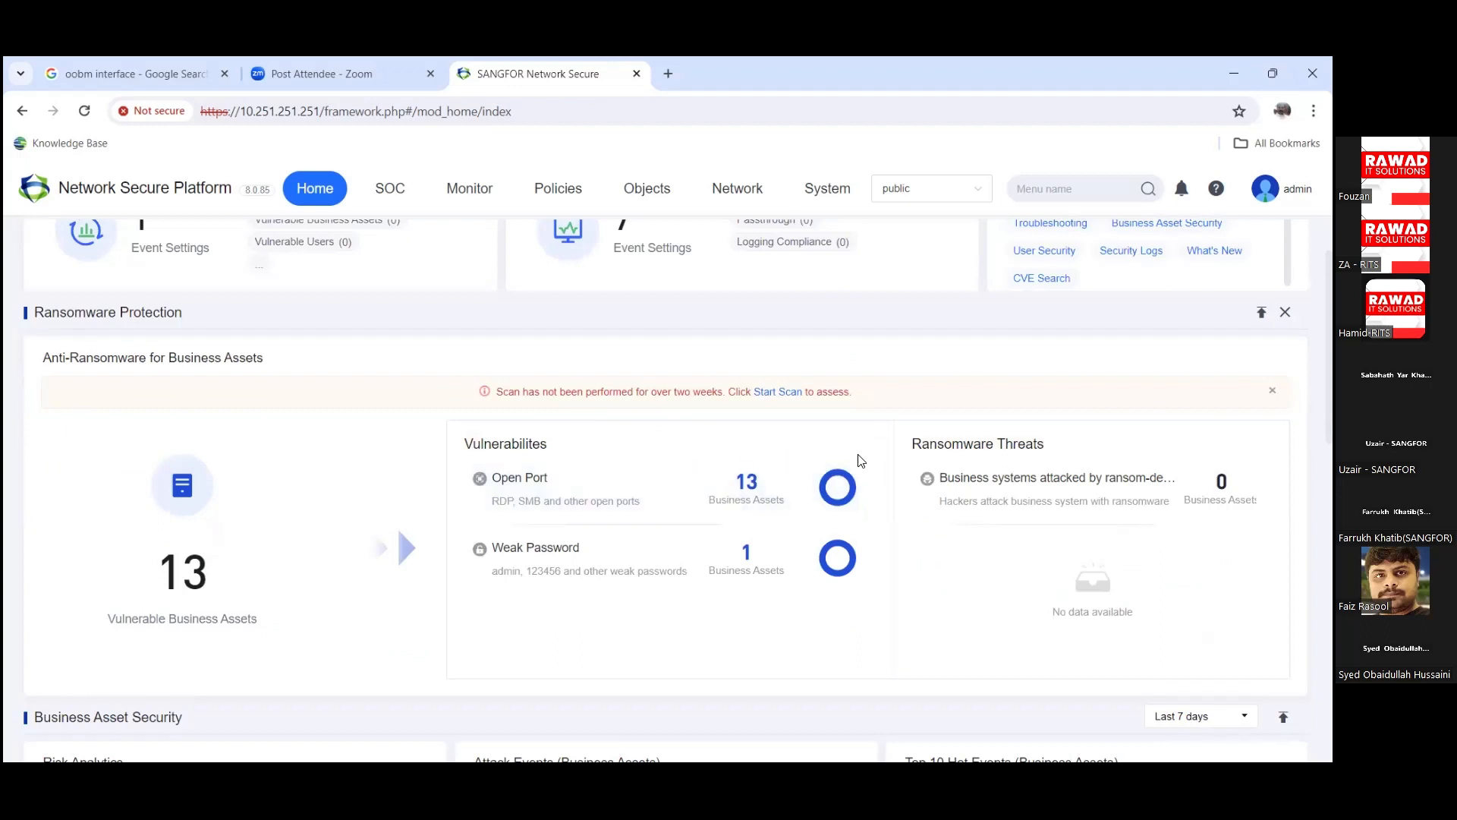
{"action": "scroll", "coordinate": [861, 462], "scroll_direction": "up", "scroll_amount": 1}
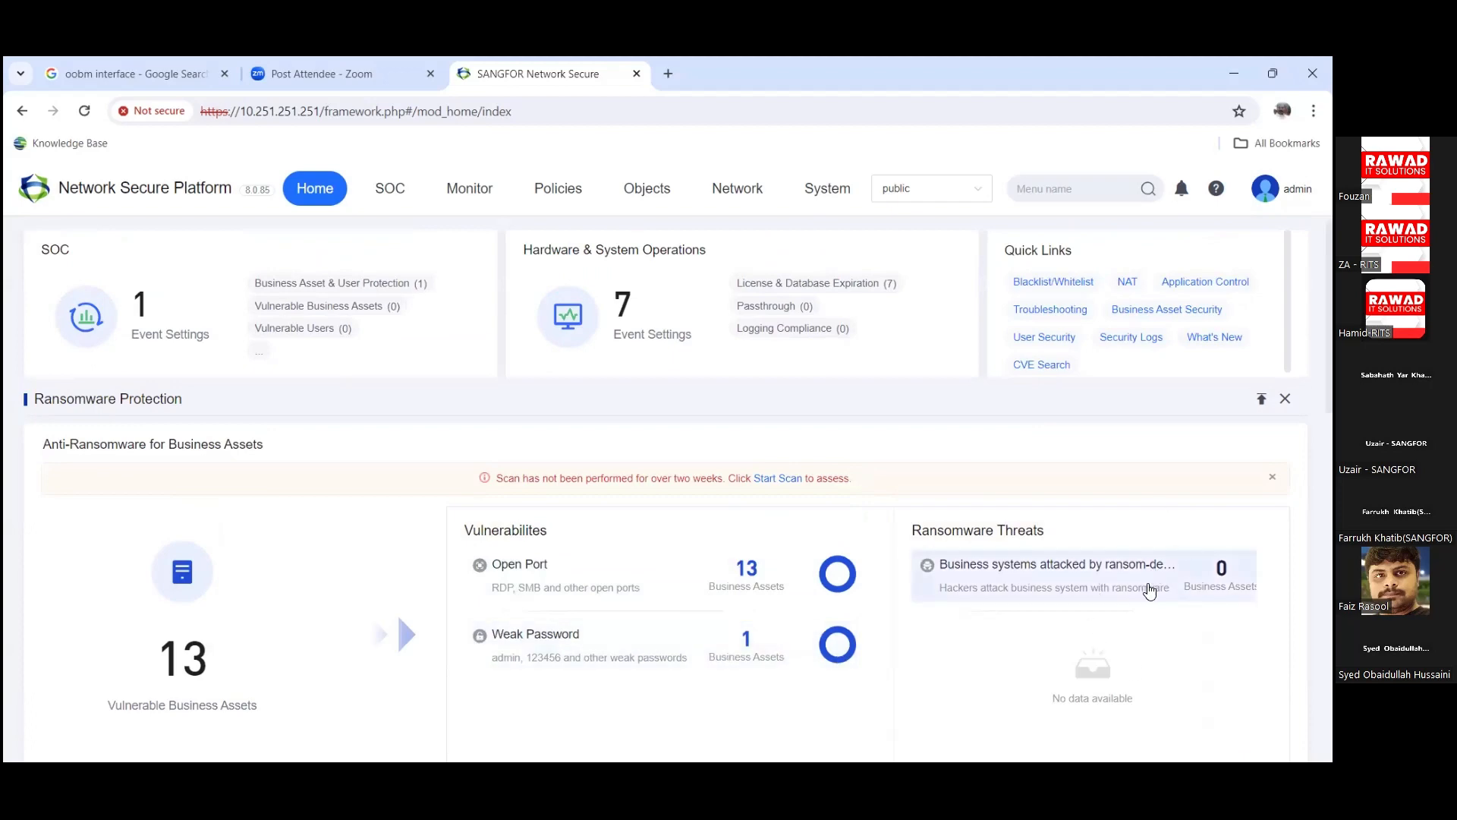
{"action": "scroll", "coordinate": [1178, 560], "scroll_direction": "down", "scroll_amount": 6}
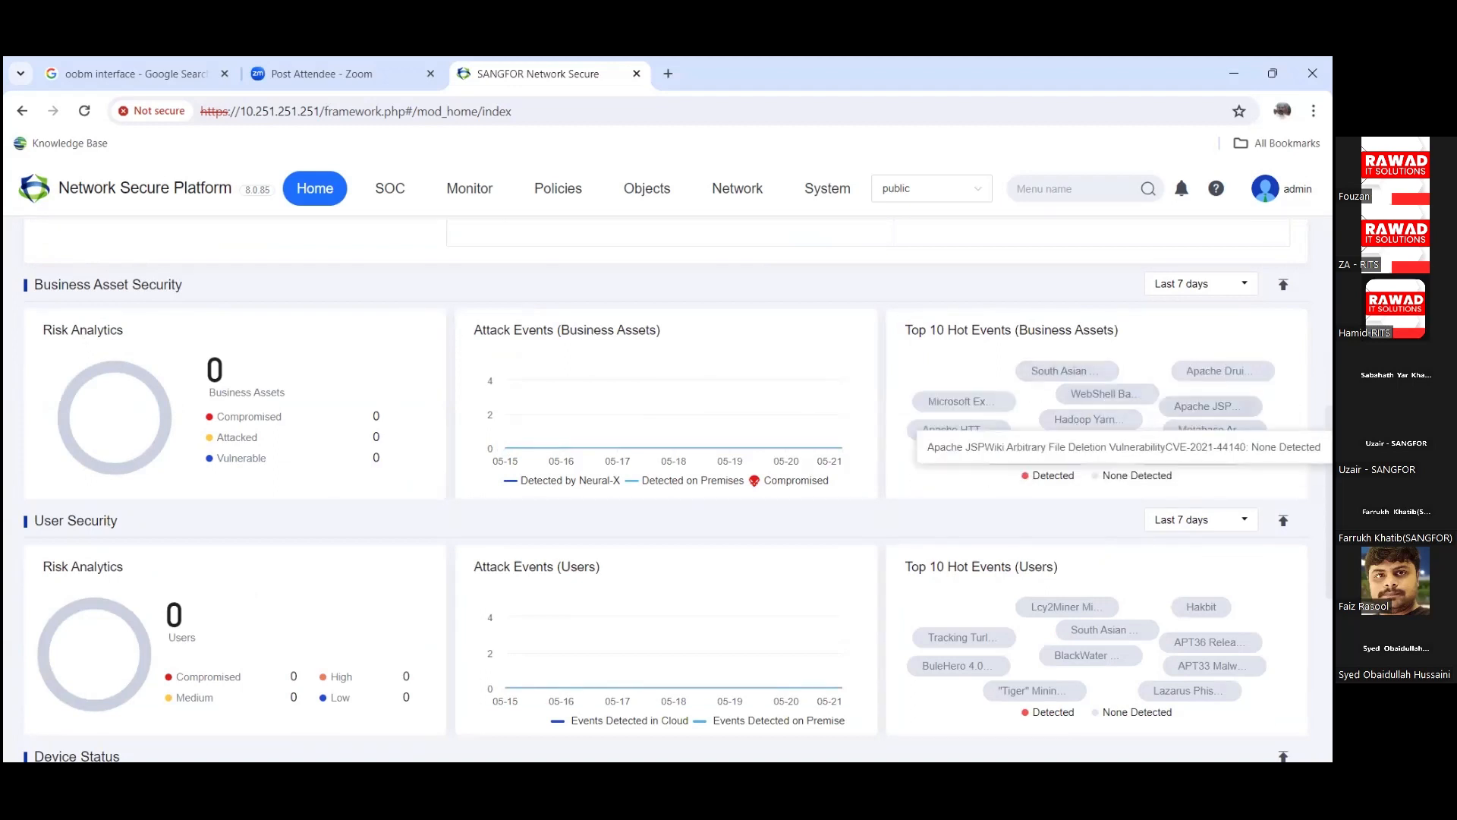
{"action": "scroll", "coordinate": [531, 544], "scroll_direction": "down", "scroll_amount": 2}
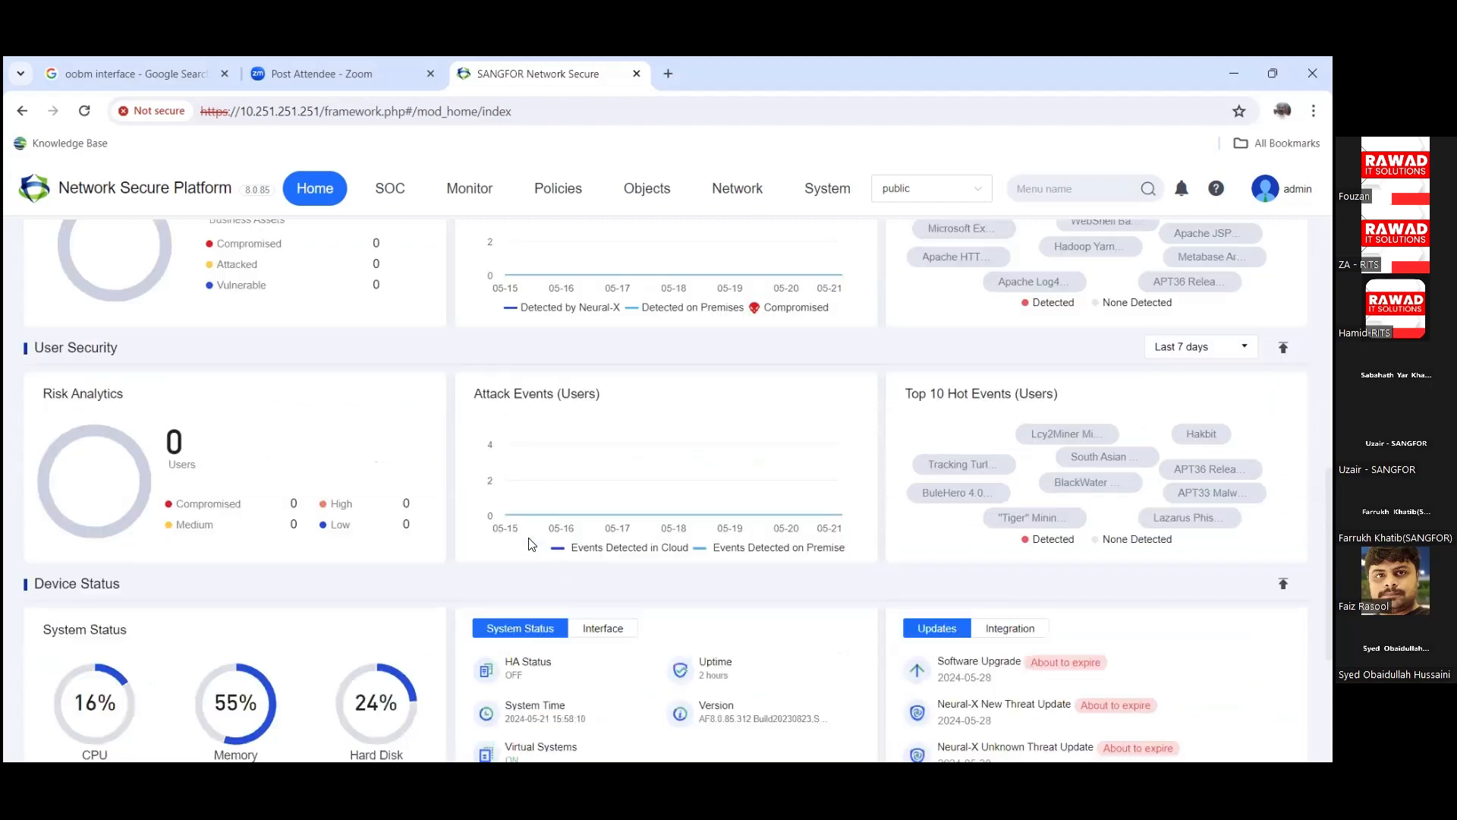
{"action": "scroll", "coordinate": [478, 511], "scroll_direction": "up", "scroll_amount": 2}
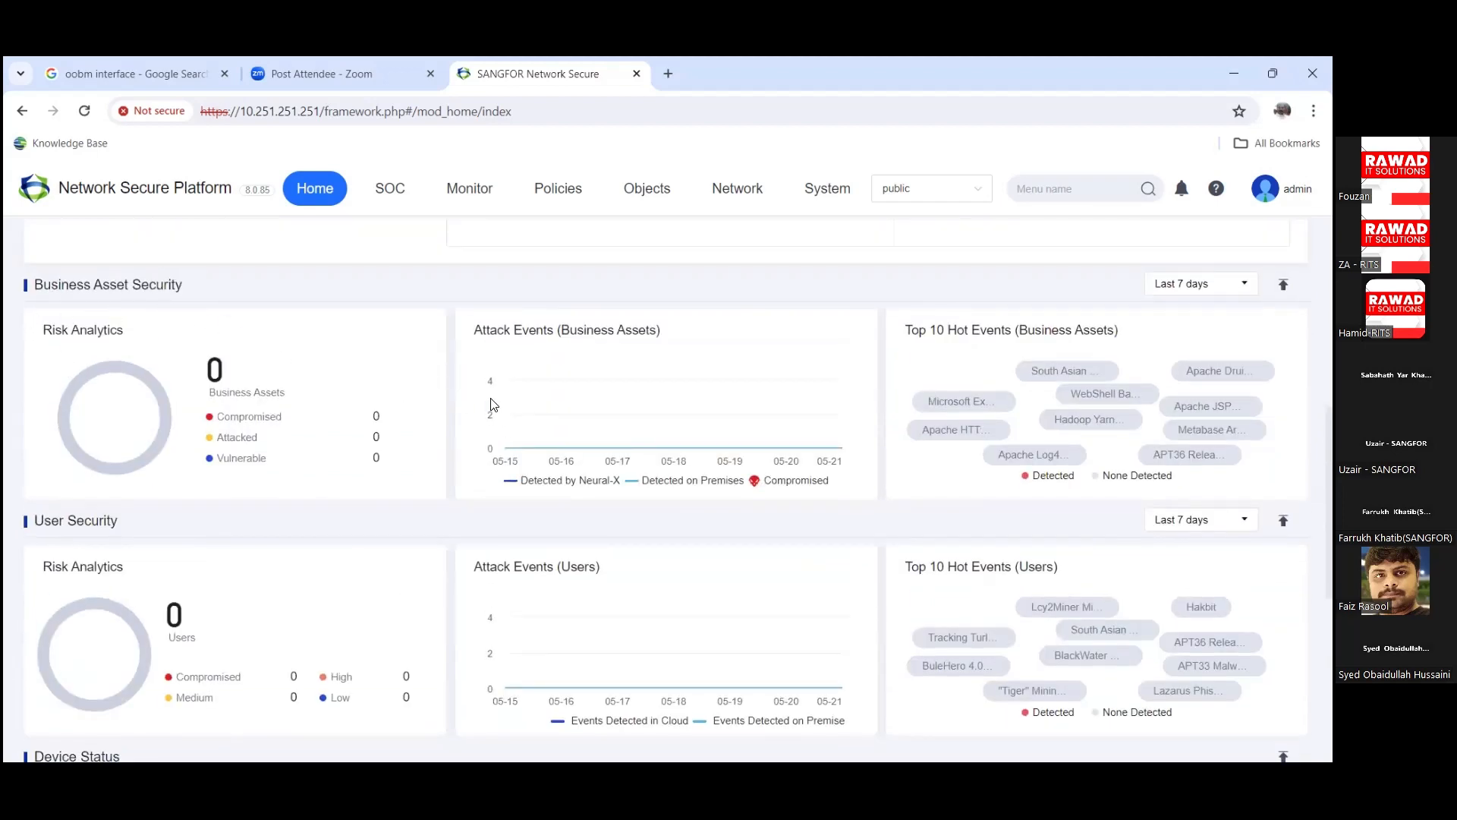
{"action": "scroll", "coordinate": [453, 478], "scroll_direction": "down", "scroll_amount": 2}
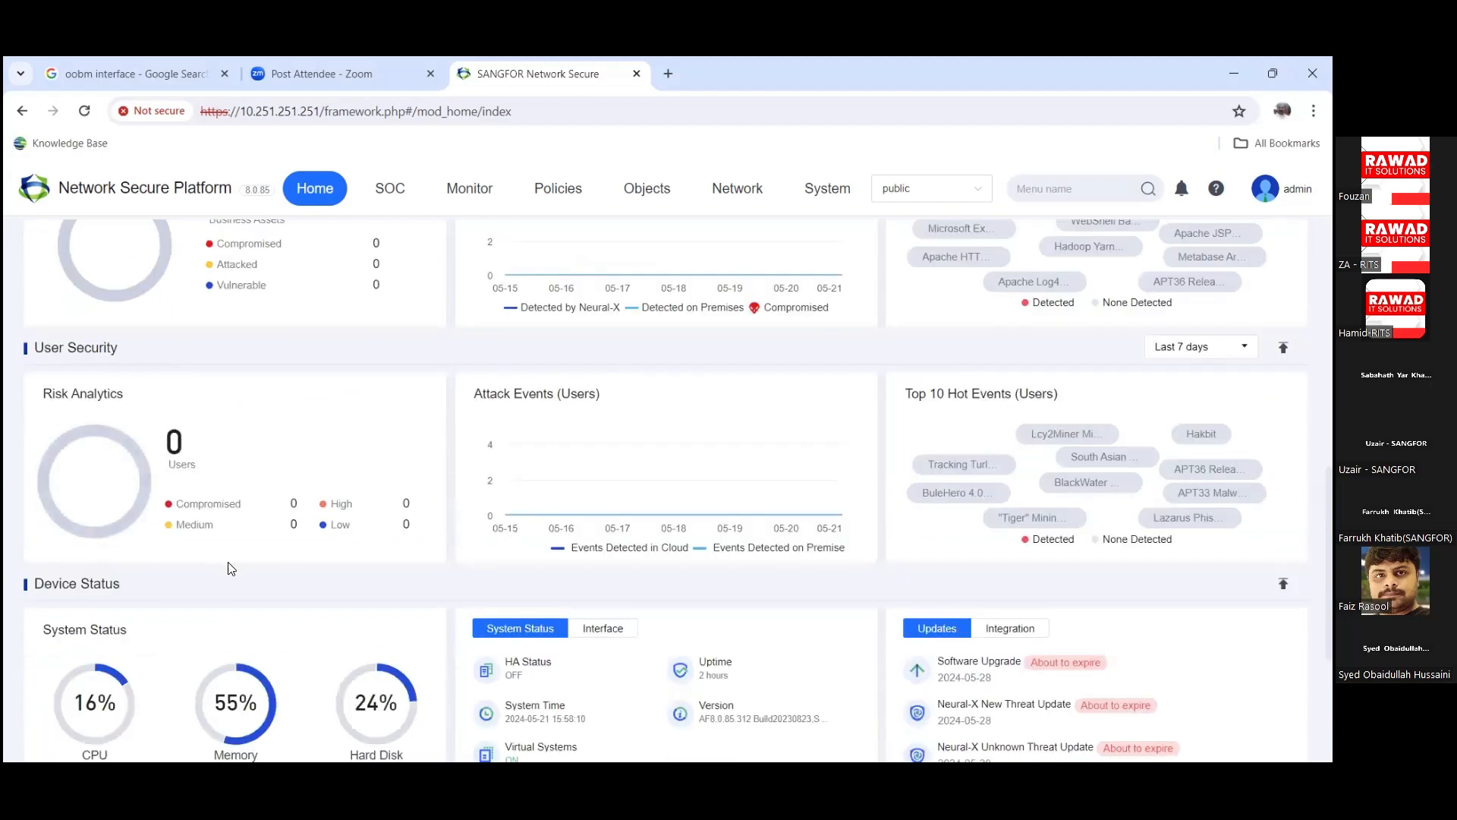
{"action": "mouse_move", "coordinate": [792, 498]}
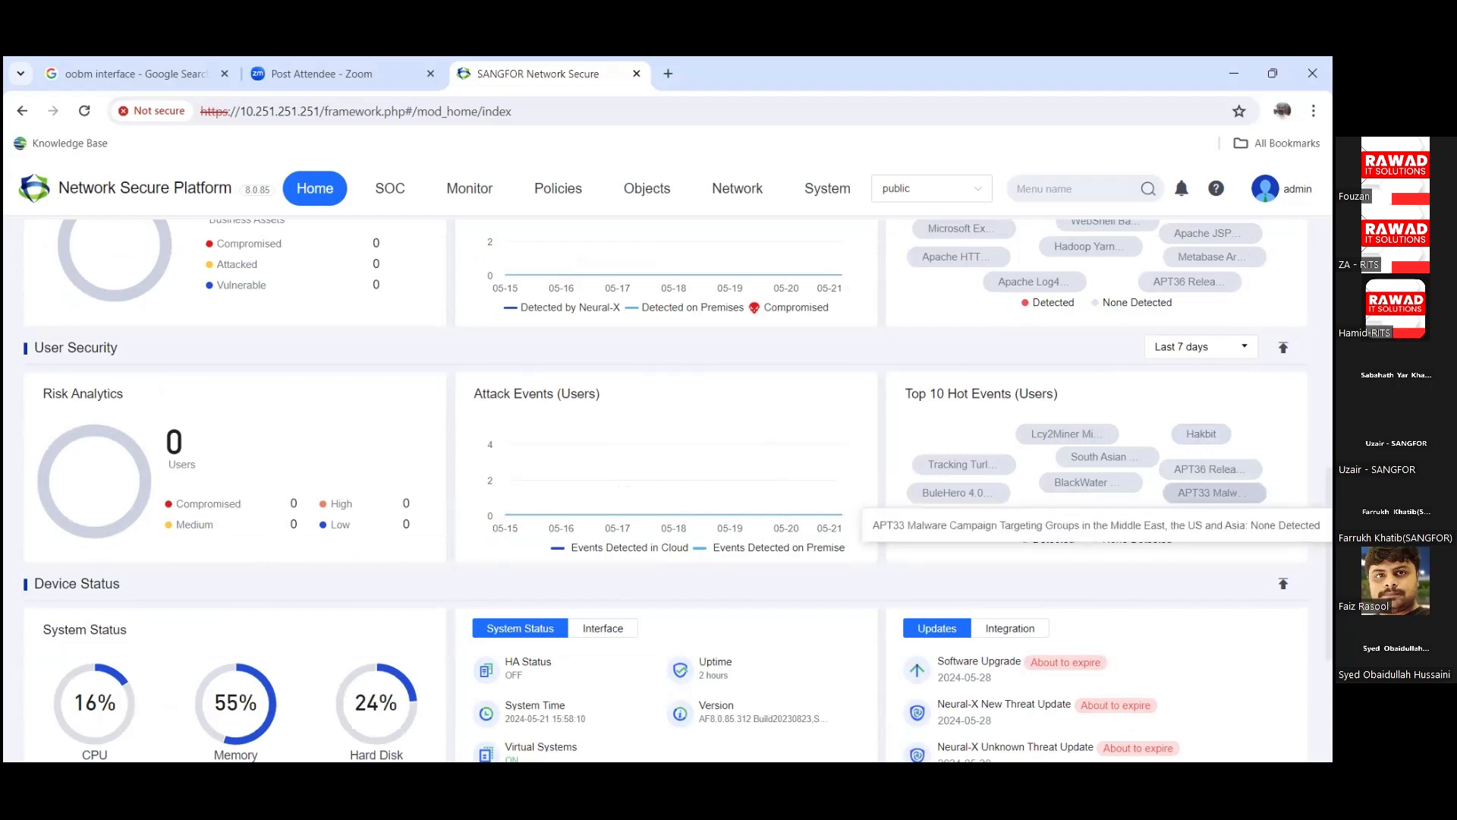
{"action": "scroll", "coordinate": [1146, 470], "scroll_direction": "down", "scroll_amount": 3}
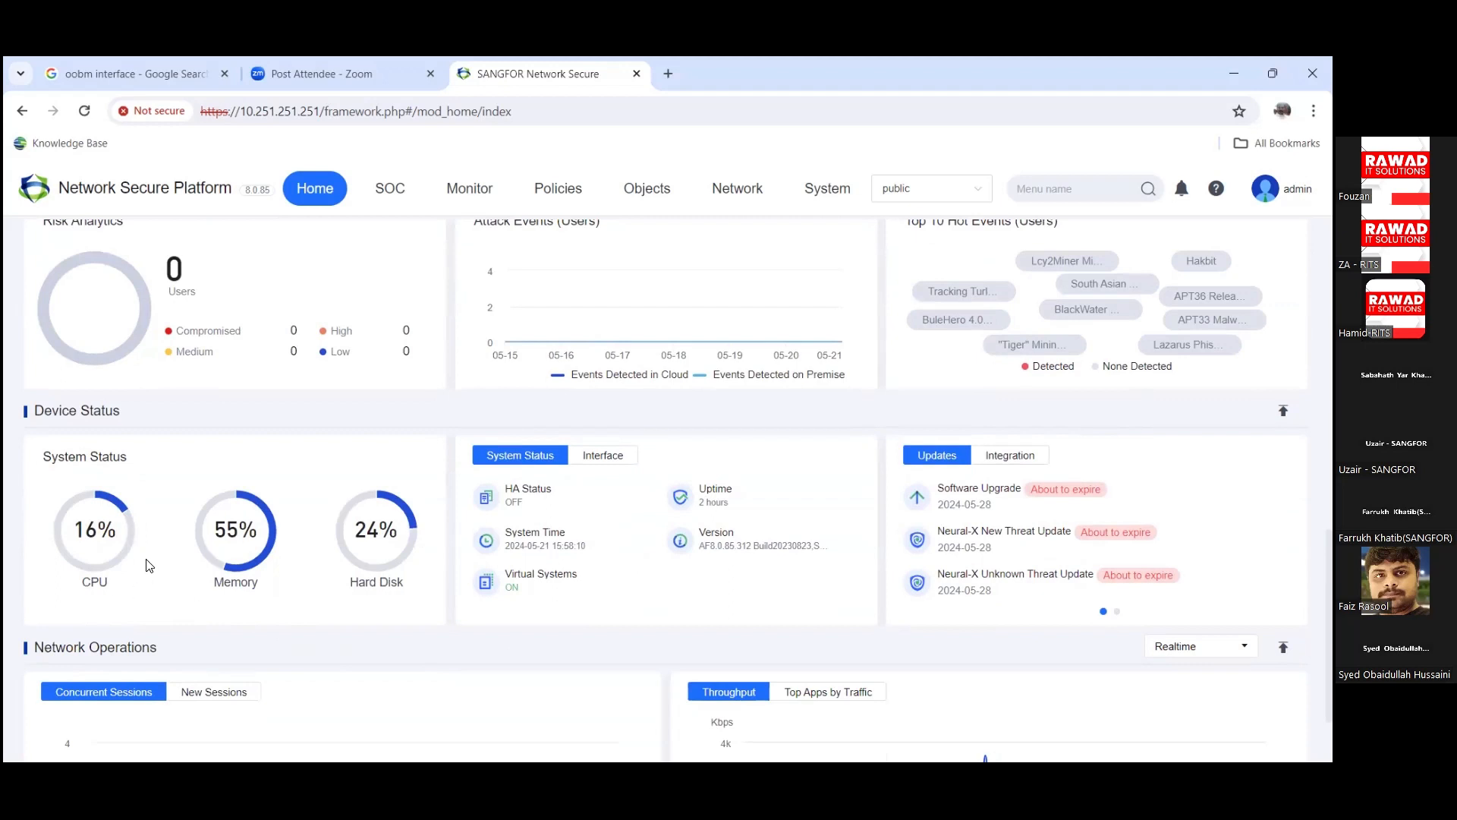
{"action": "mouse_move", "coordinate": [393, 560]}
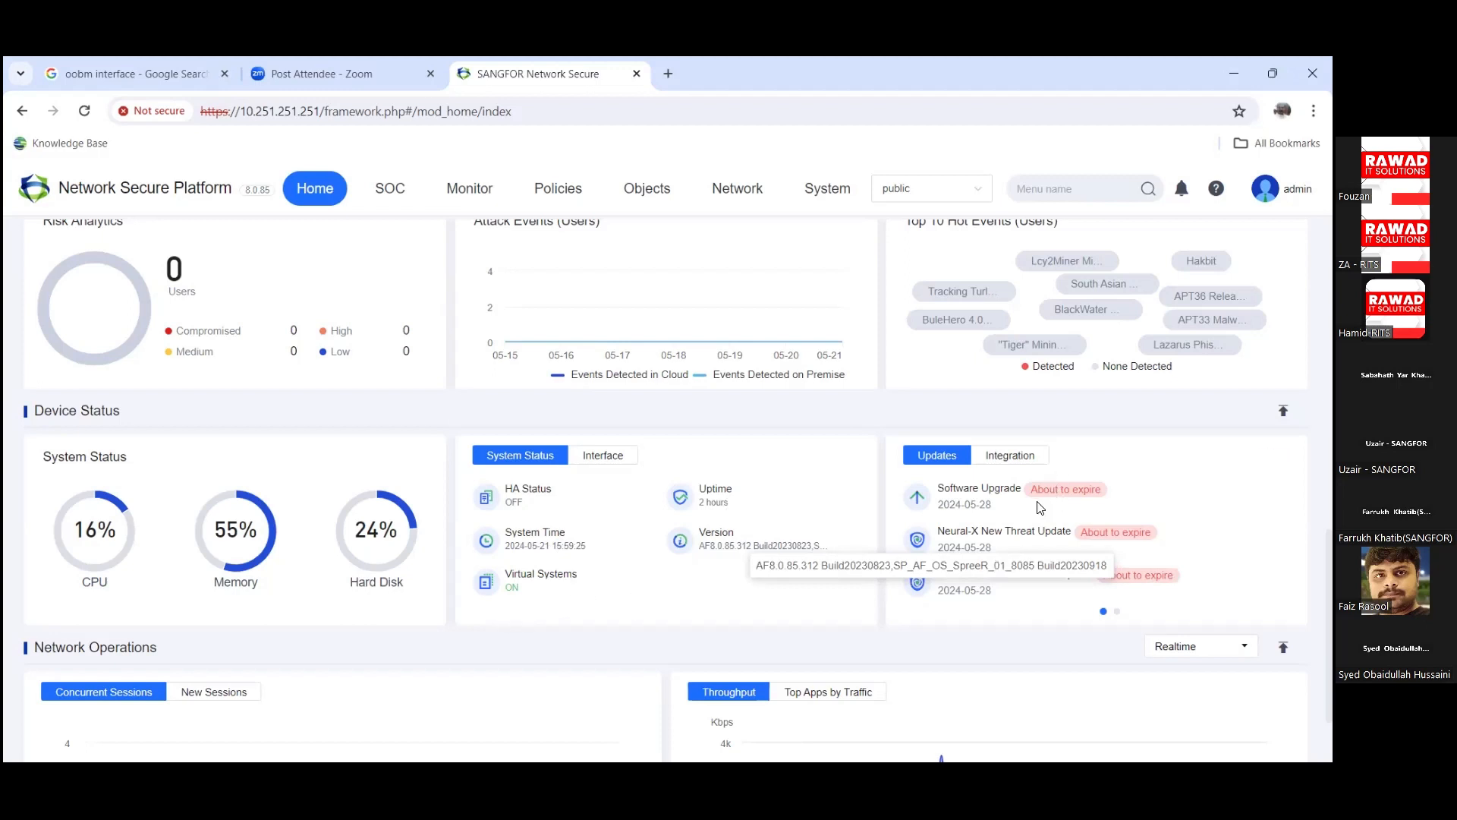
{"action": "scroll", "coordinate": [989, 548], "scroll_direction": "down", "scroll_amount": 1}
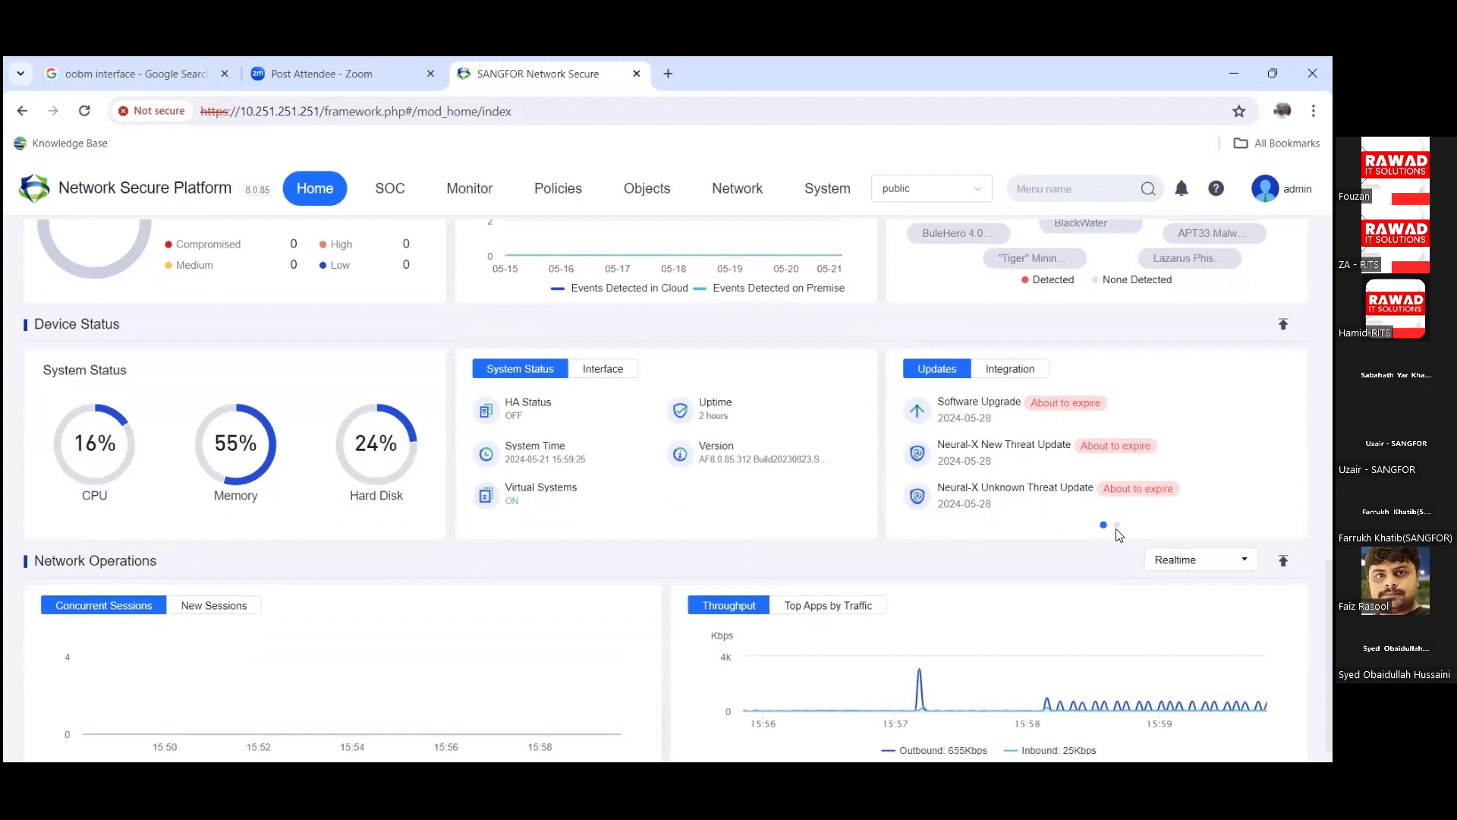
{"action": "scroll", "coordinate": [1037, 590], "scroll_direction": "down", "scroll_amount": 1}
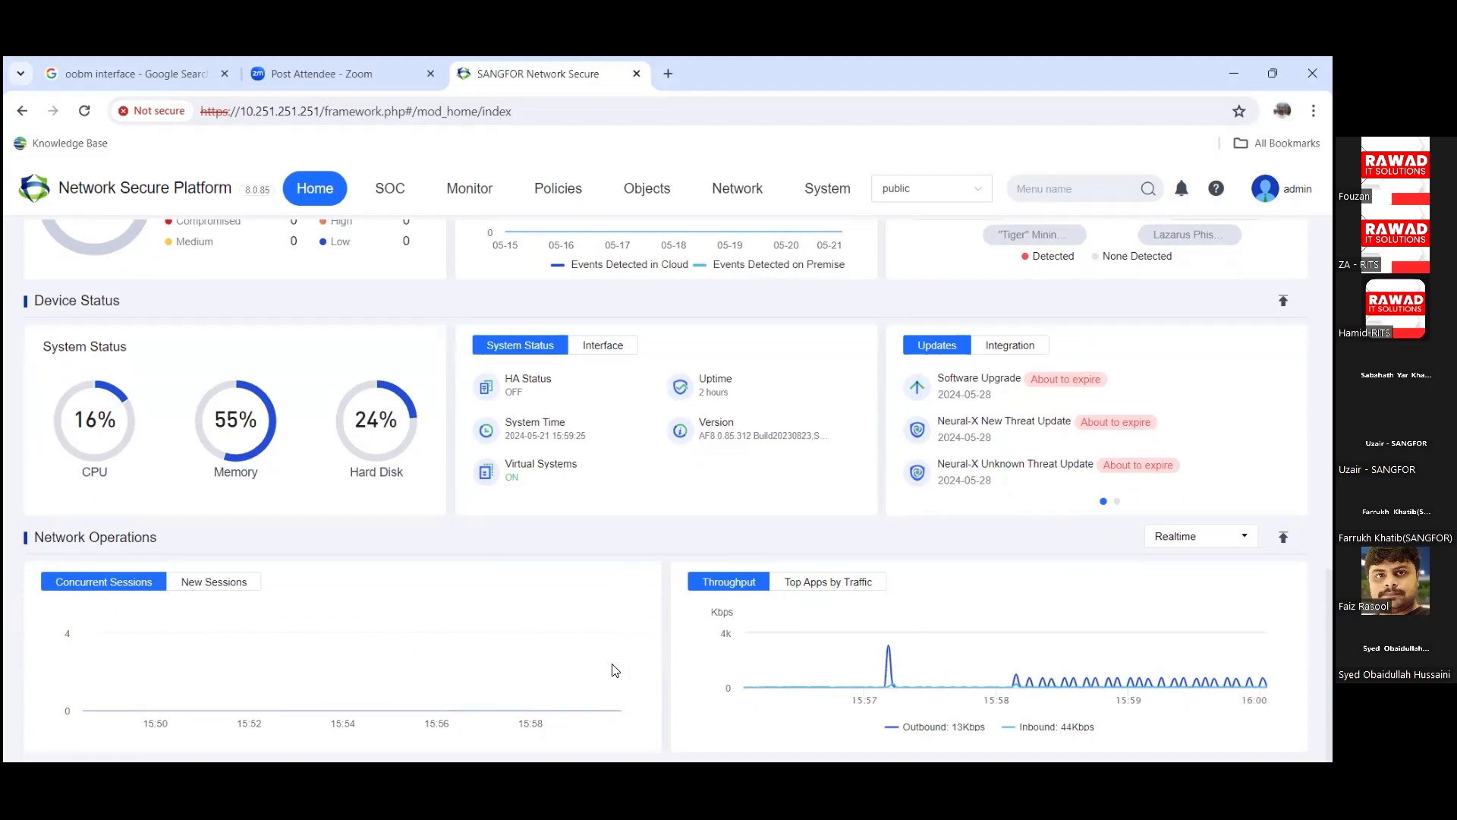
{"action": "scroll", "coordinate": [1095, 649], "scroll_direction": "up", "scroll_amount": 10}
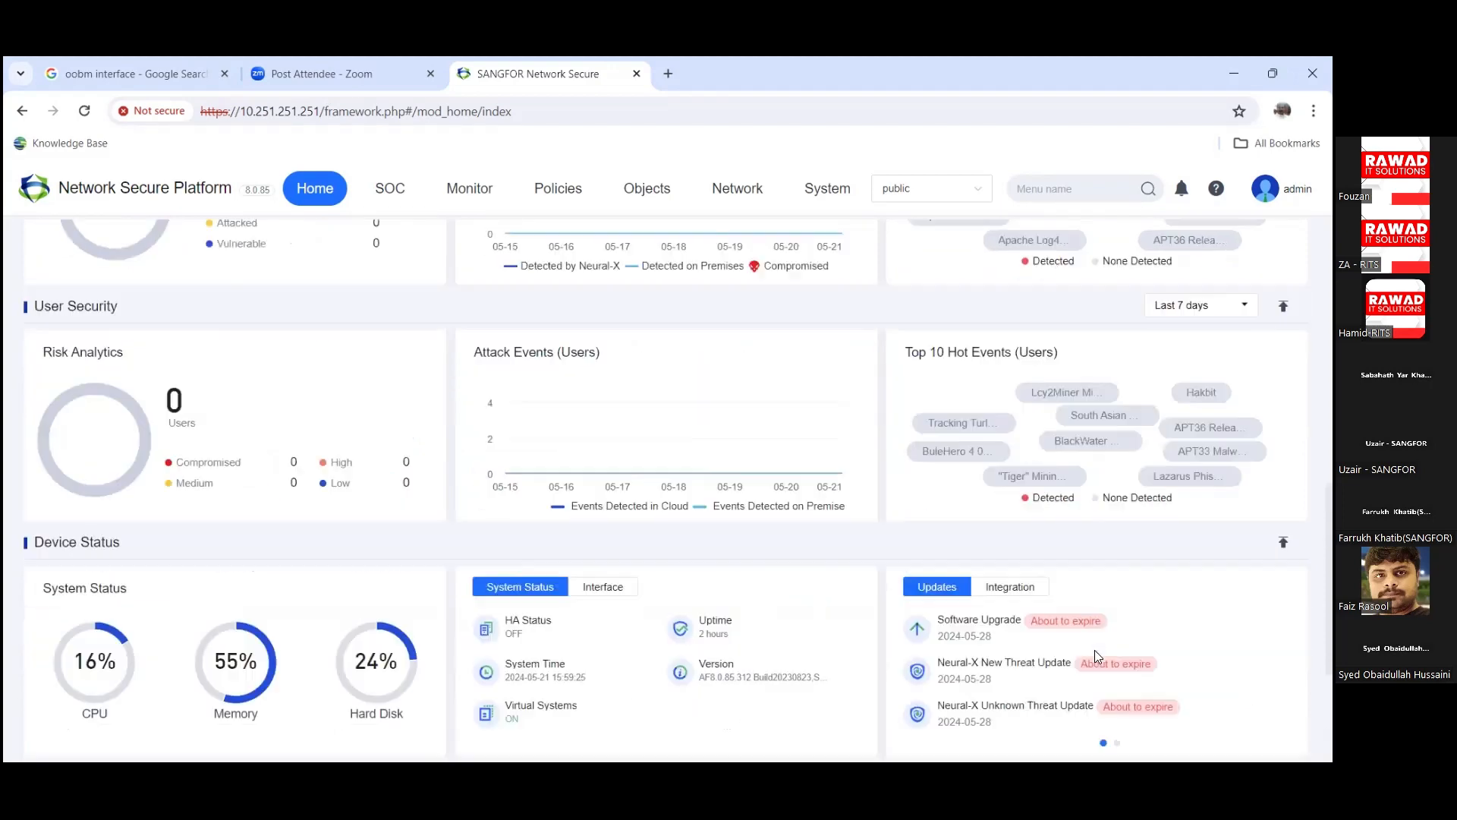